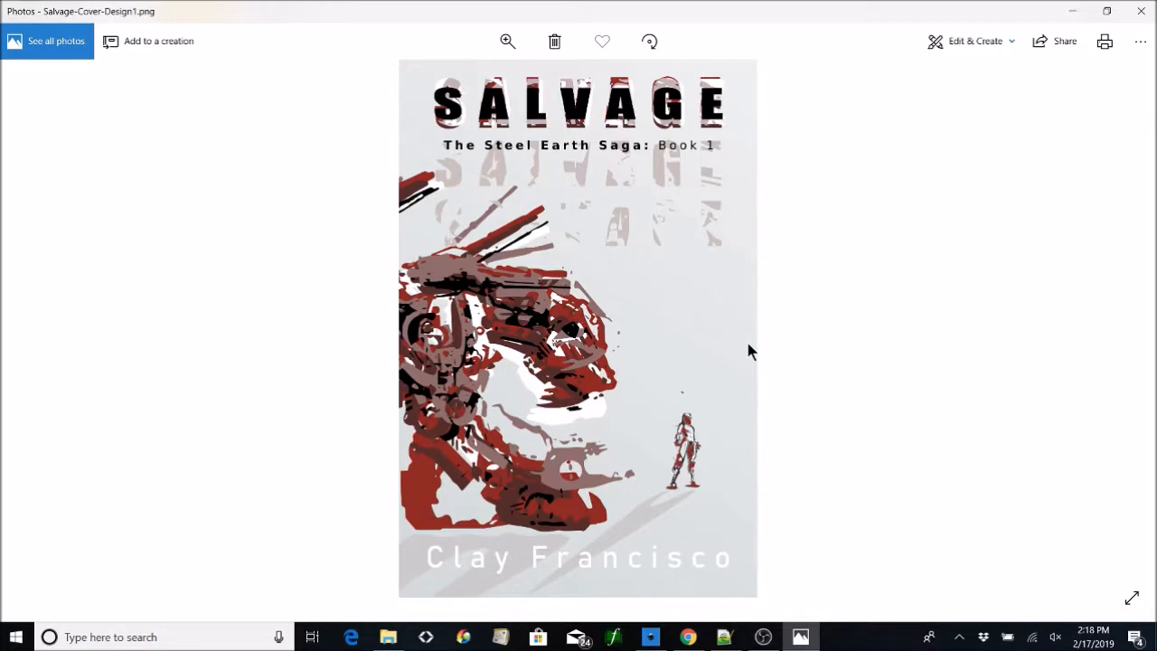
Close the cover image preview and its folder window, and view the Salvage cover with its surrounding source artwork in Inkscape.
left_click(1137, 10)
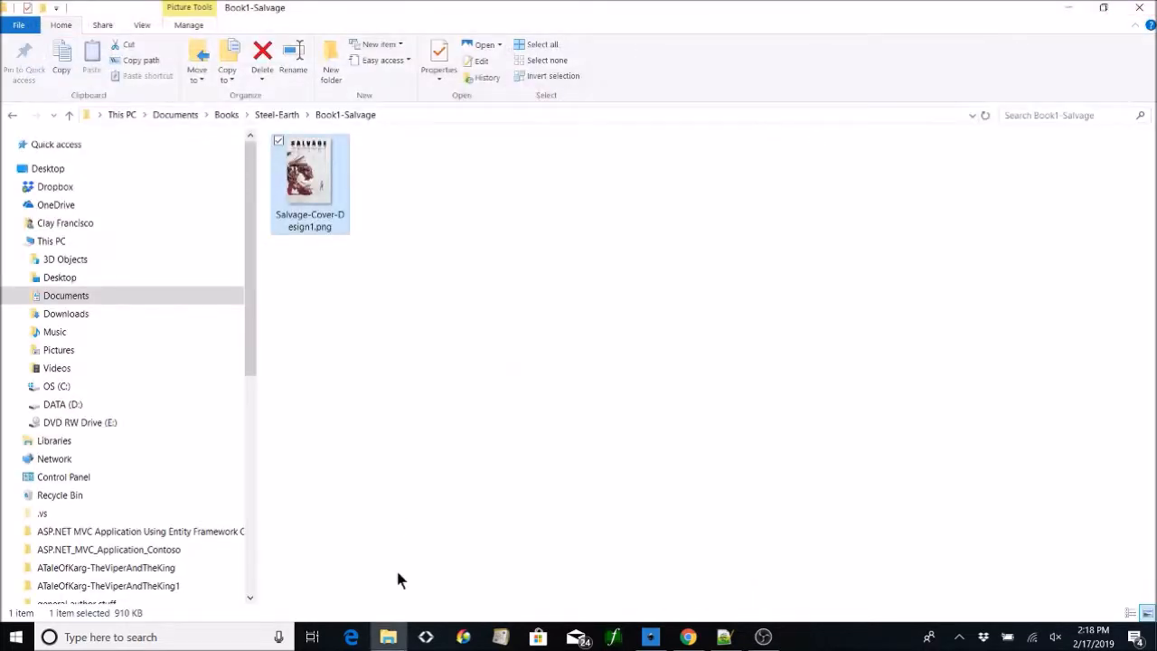
left_click(1136, 9)
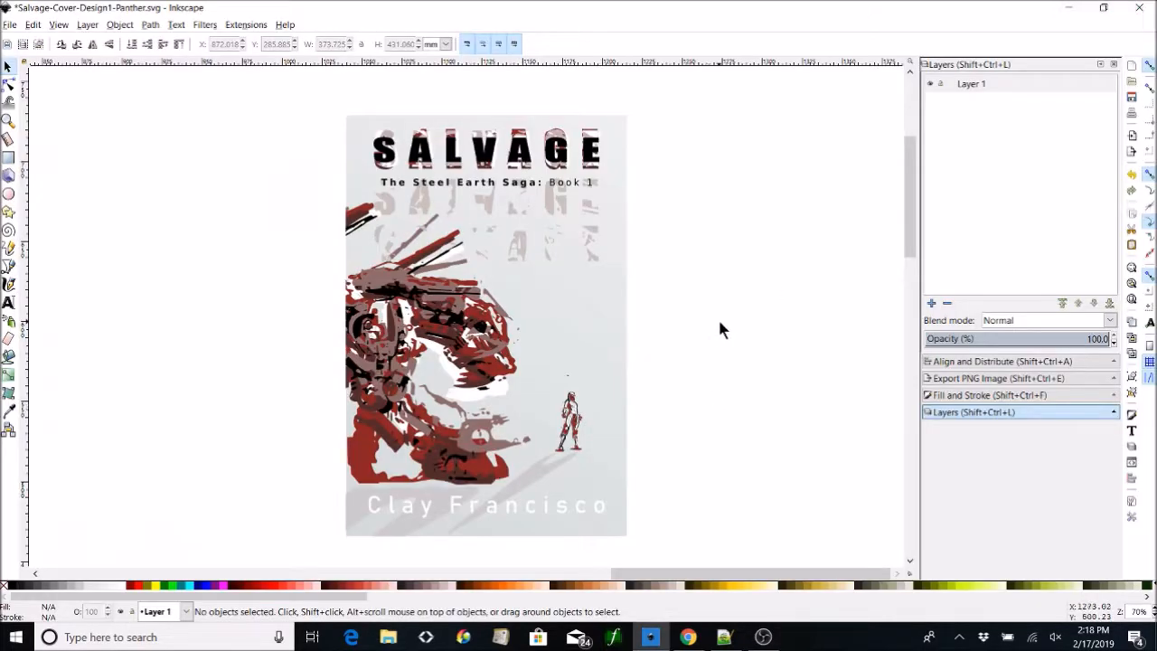
mouse_move(690, 574)
left_mouse_down()
mouse_move(540, 583)
mouse_move(689, 586)
left_mouse_up()
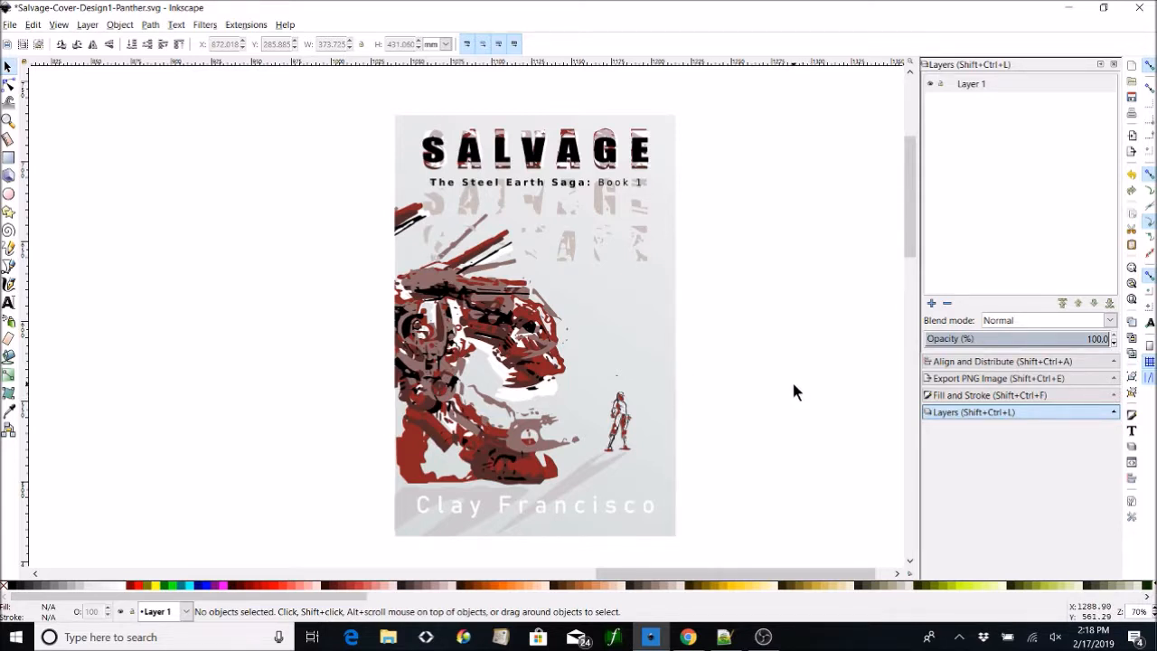
key("minus")
key("minus")
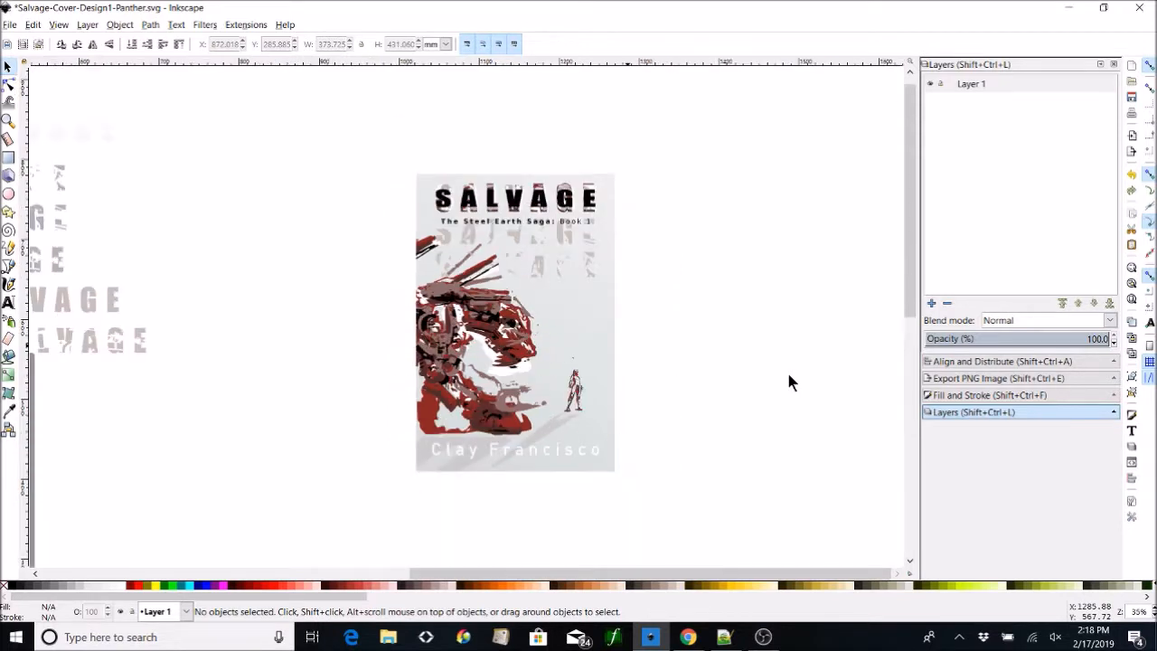
key("minus")
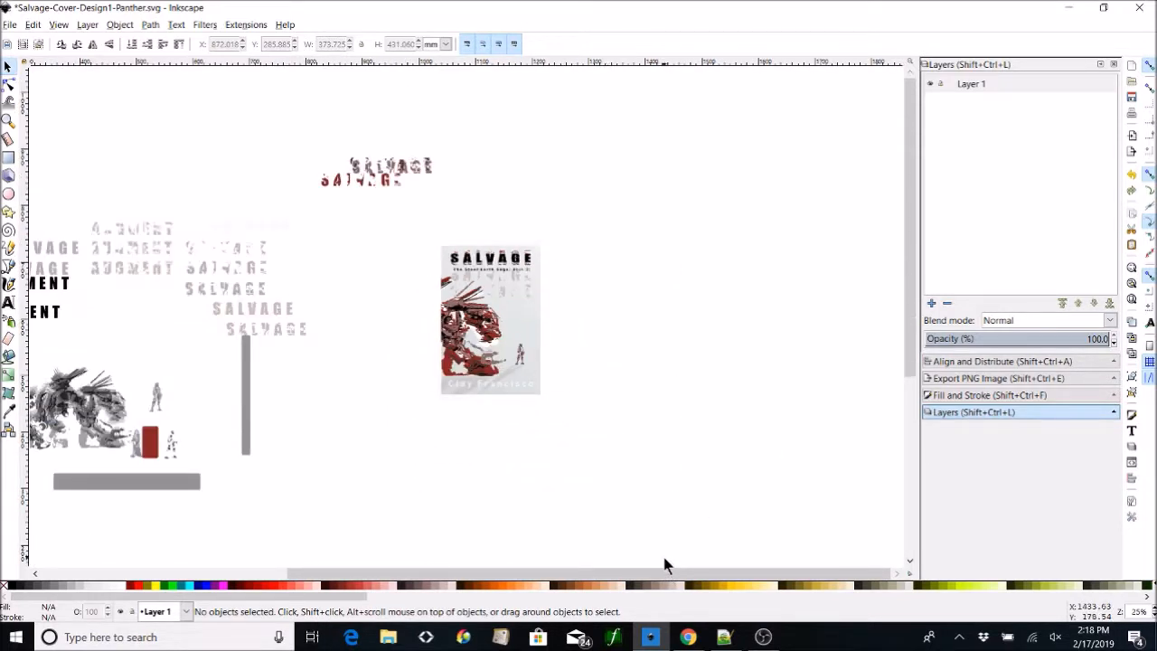
left_click_drag(658, 579, 515, 576)
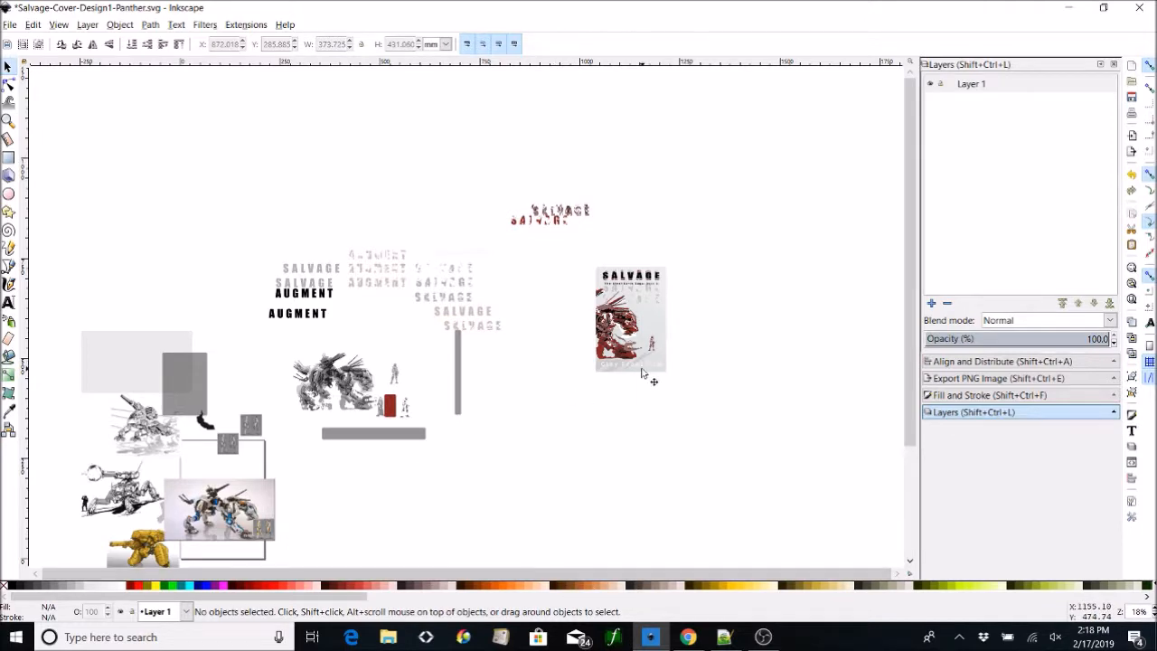
Switch to Chrome and read the article on royalty-free stock image sites, covering the recommended sites and the danger of stock photography.
left_click(1069, 12)
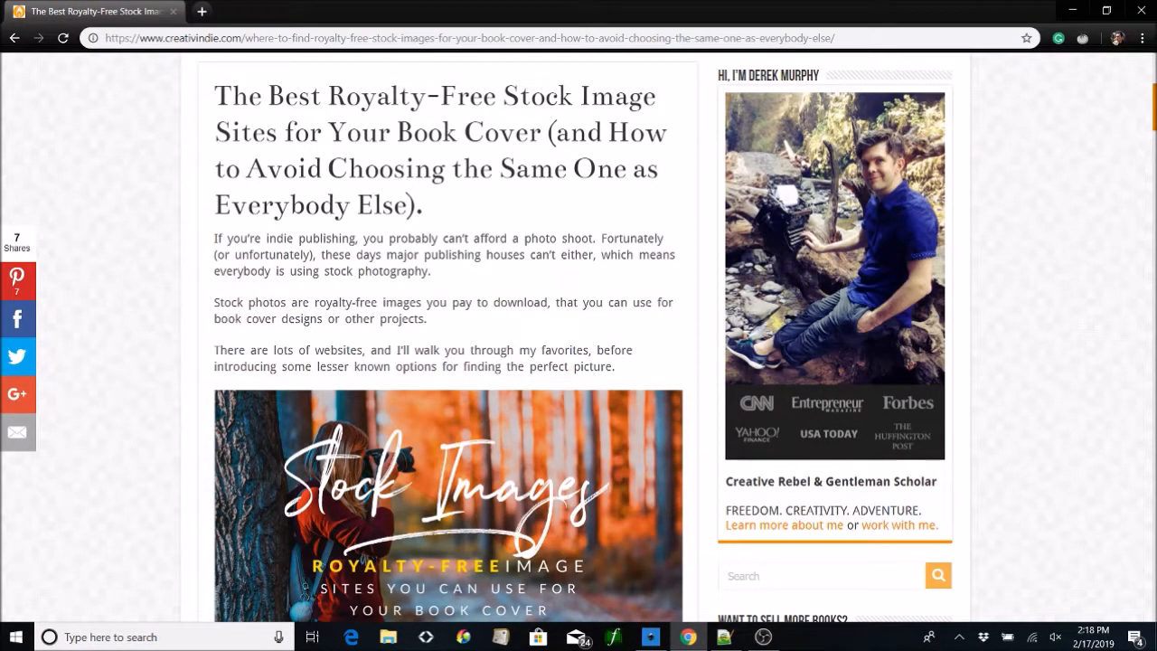
scroll(578, 344, "down", 12)
scroll(578, 344, "up", 4)
scroll(579, 343, "down", 4)
scroll(578, 343, "down", 4)
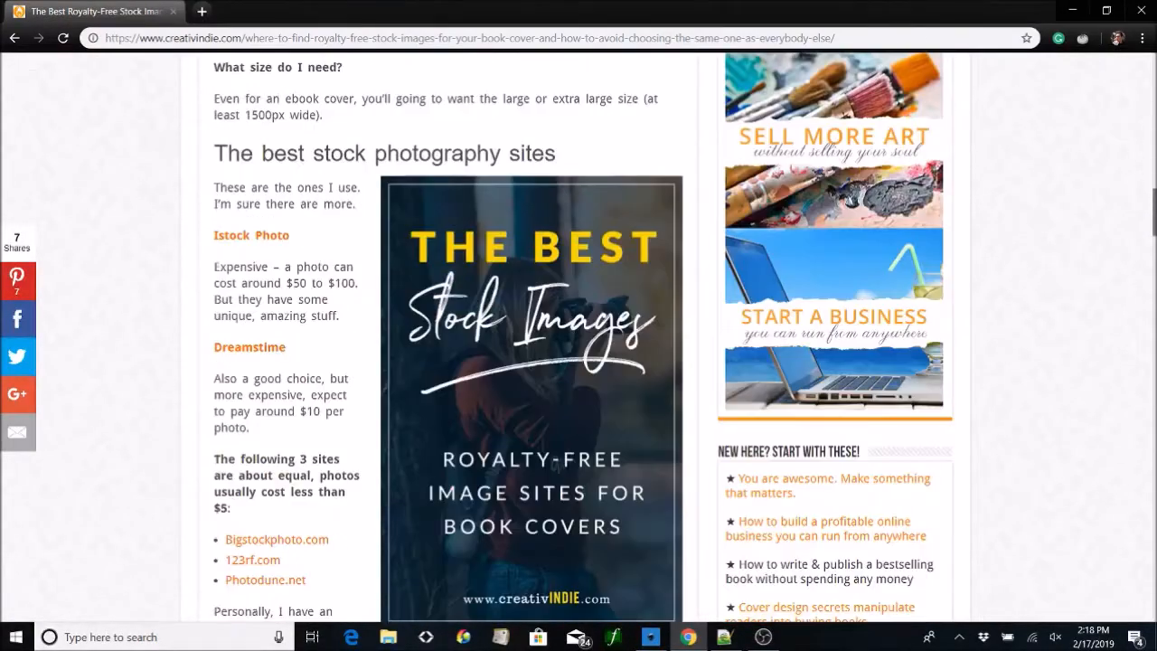
scroll(578, 343, "up", 1)
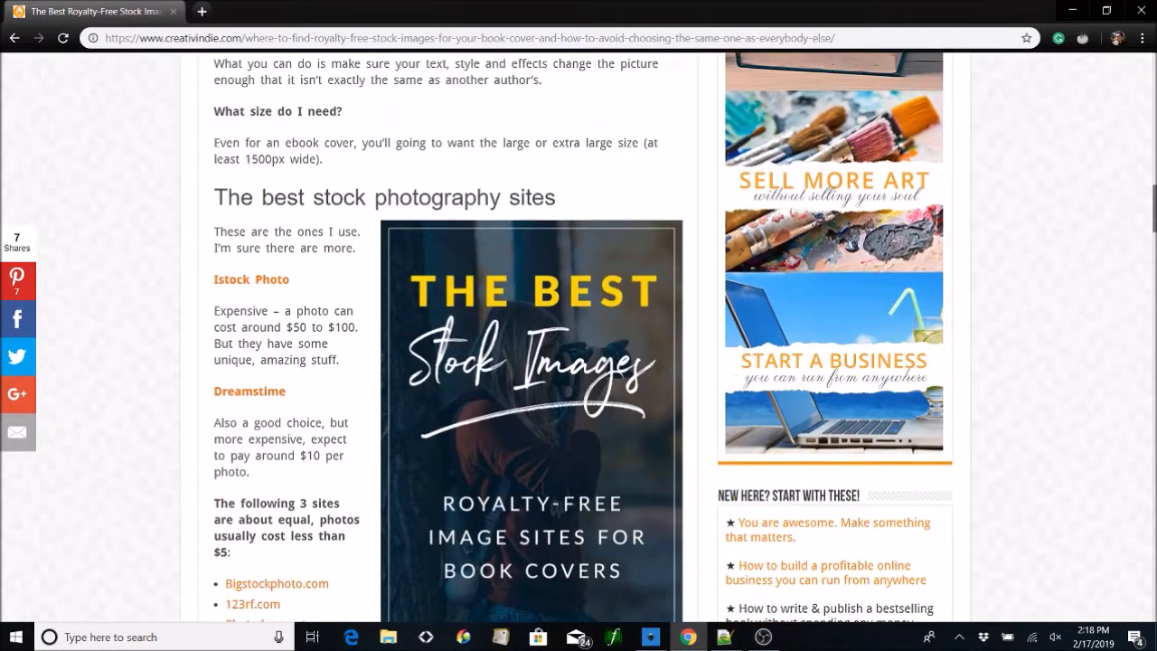
scroll(965, 260, "down", 4)
scroll(965, 260, "up", 1)
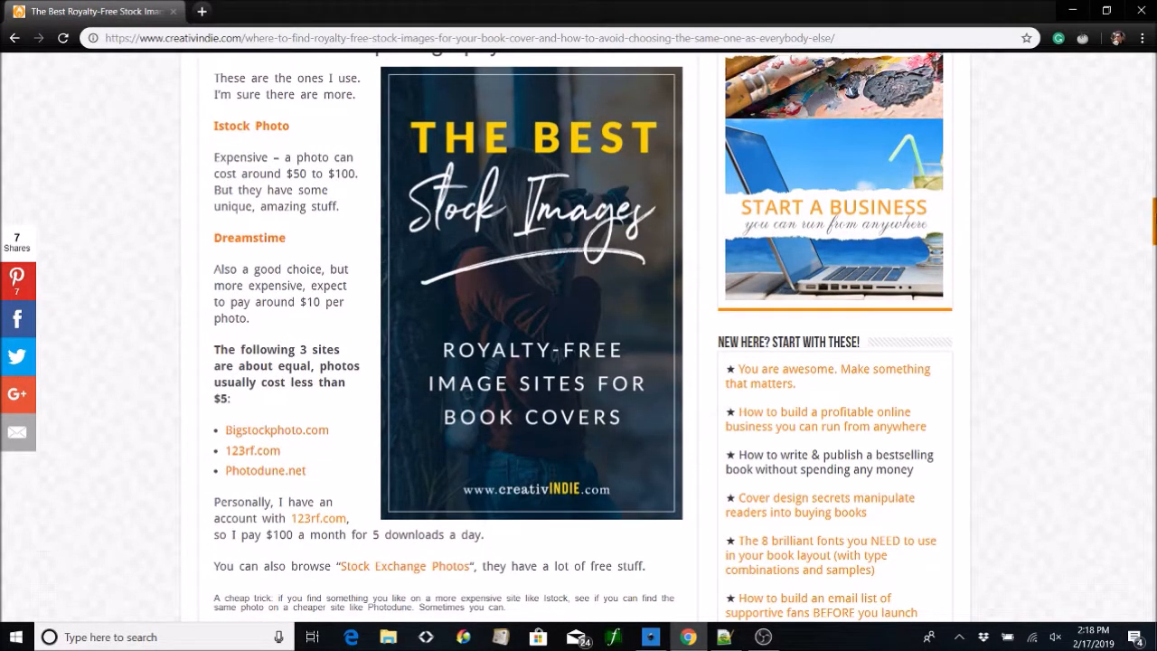
left_click_drag(1154, 219, 1154, 165)
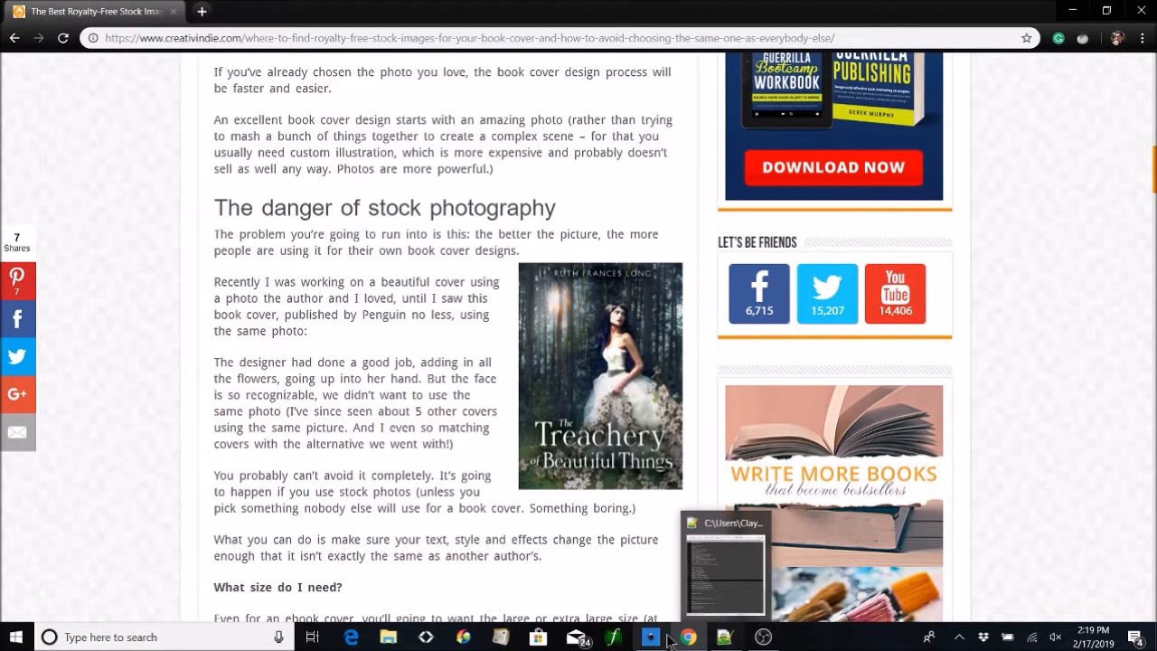
Switch back to Inkscape and examine the Salvage cover beside its title text variants.
left_click(660, 637)
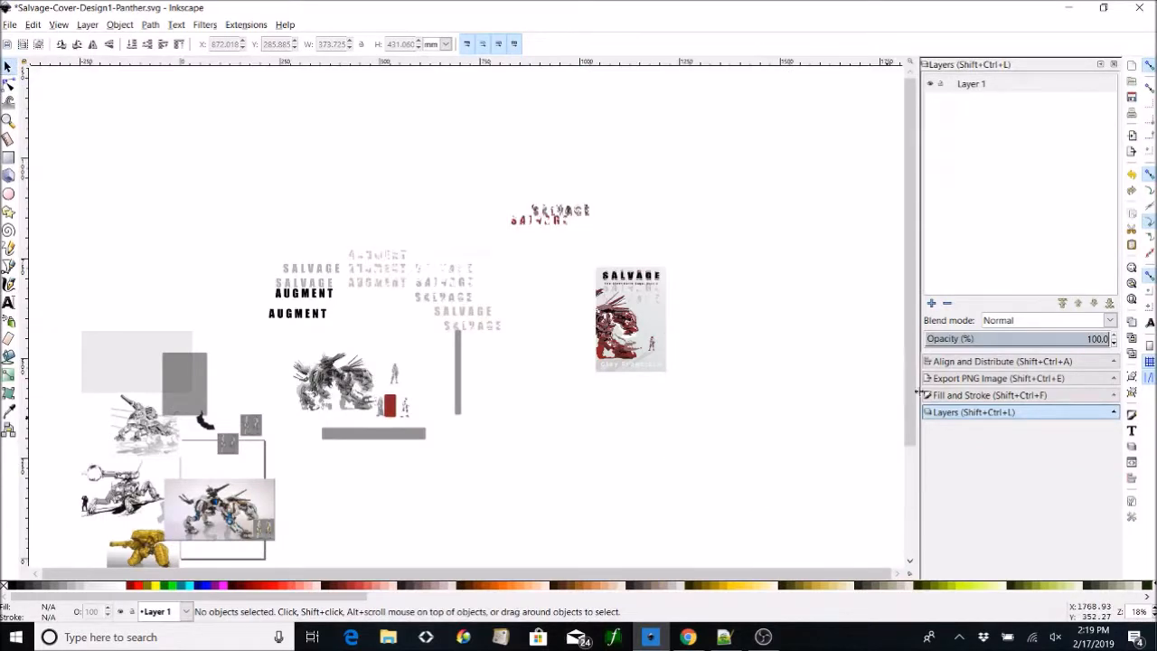
key("2")
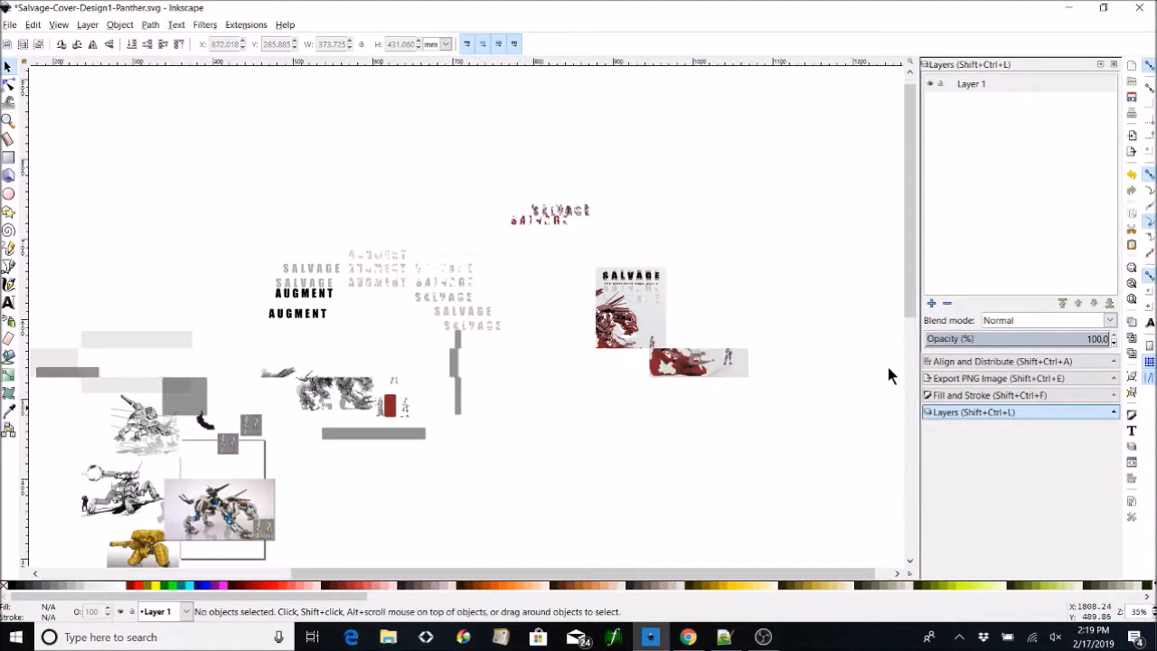
left_click_drag(552, 569, 815, 576)
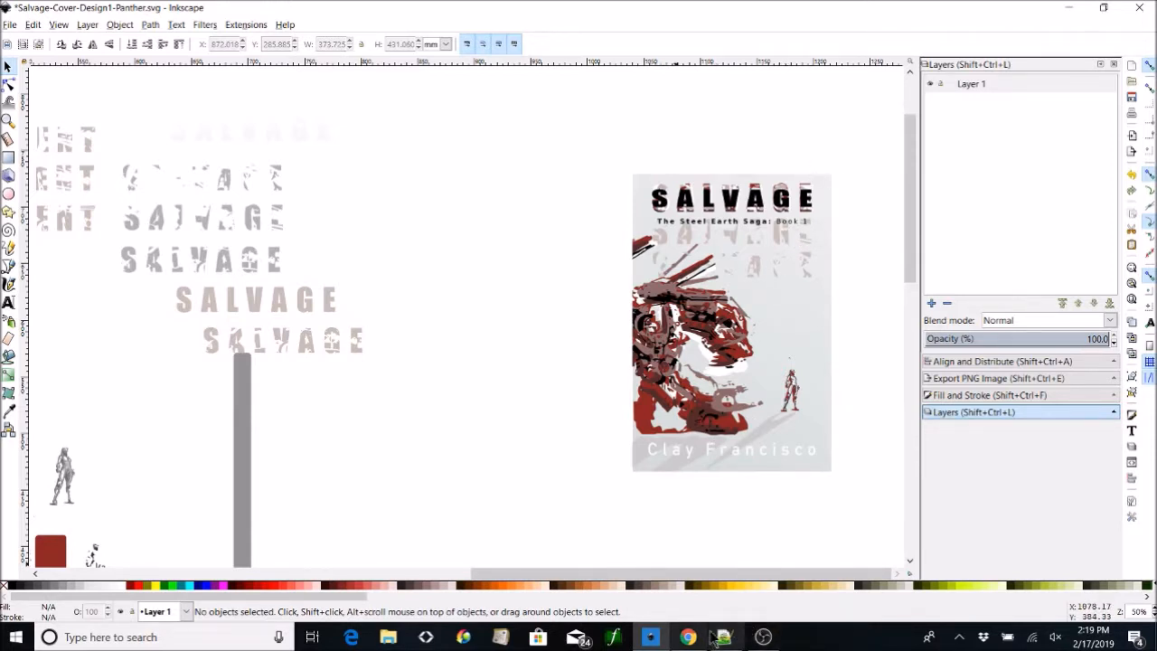
mouse_move(764, 642)
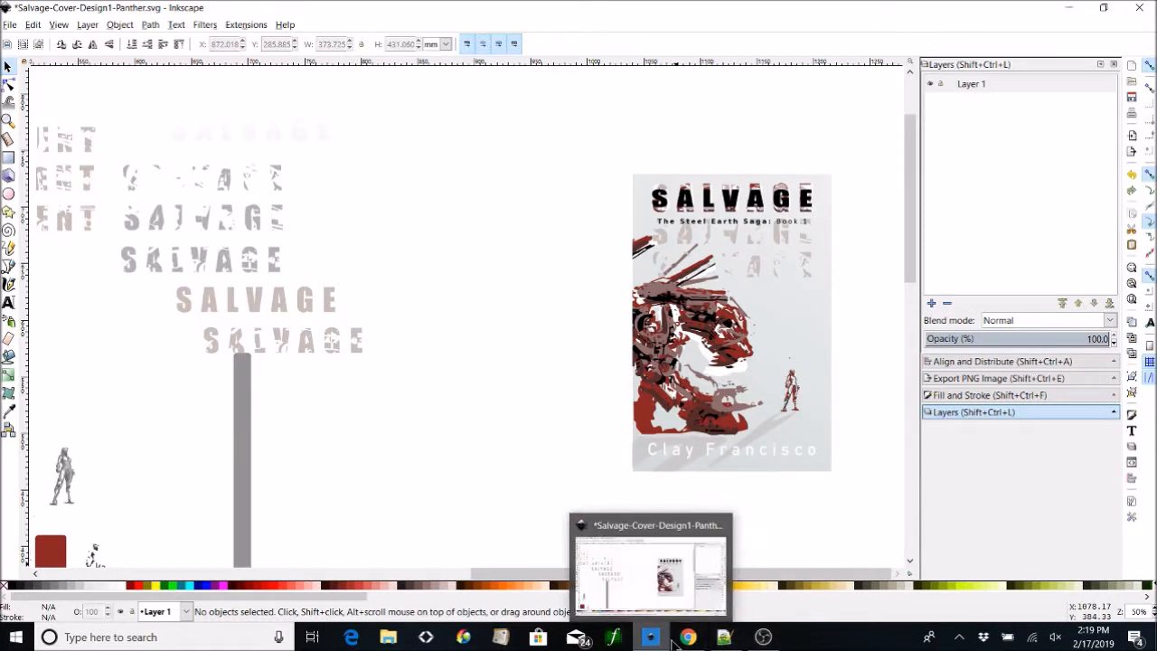
mouse_move(652, 642)
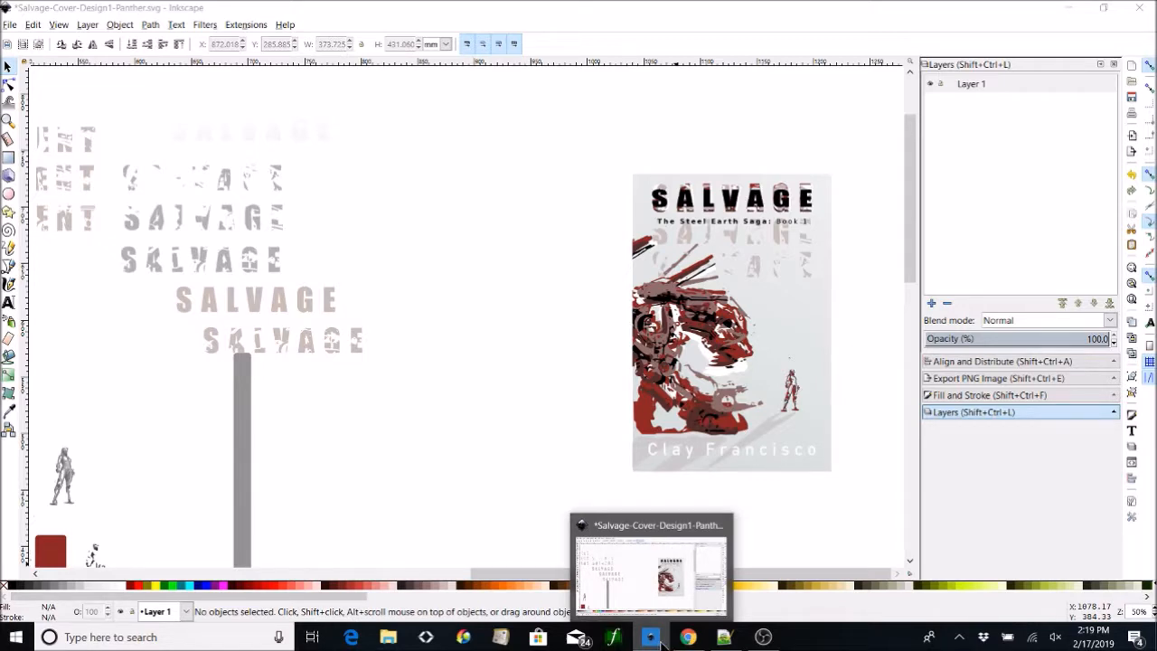
Return to the stock image article in Chrome and open its Deviant art Stock Photos link.
left_click(688, 636)
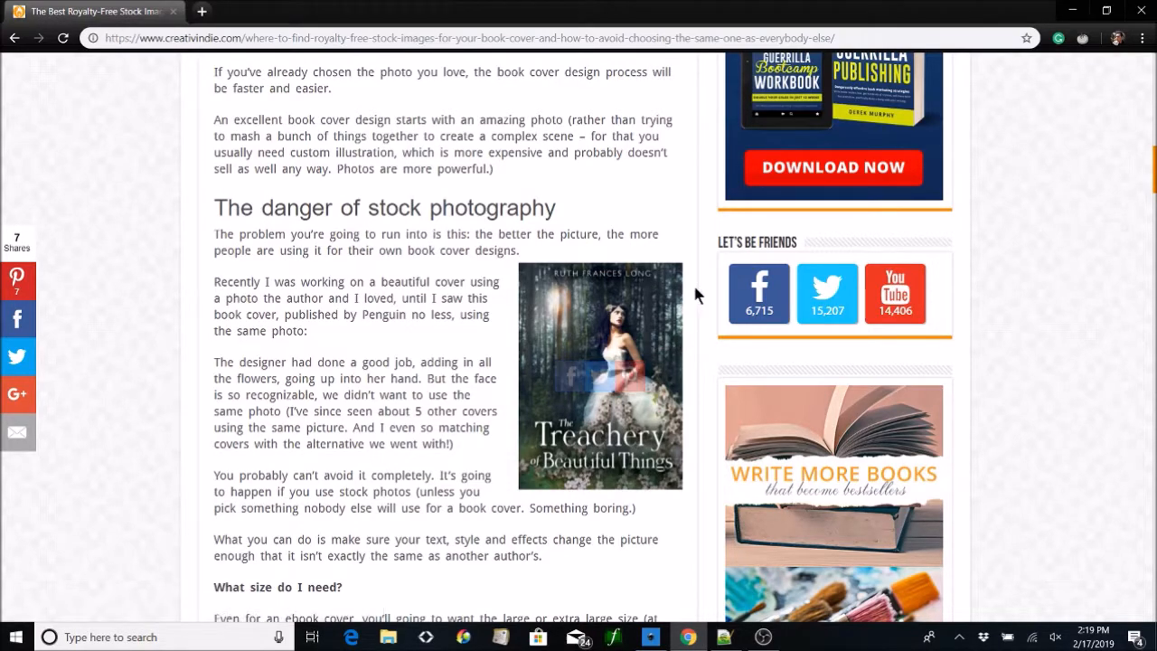
scroll(702, 274, "down", 5)
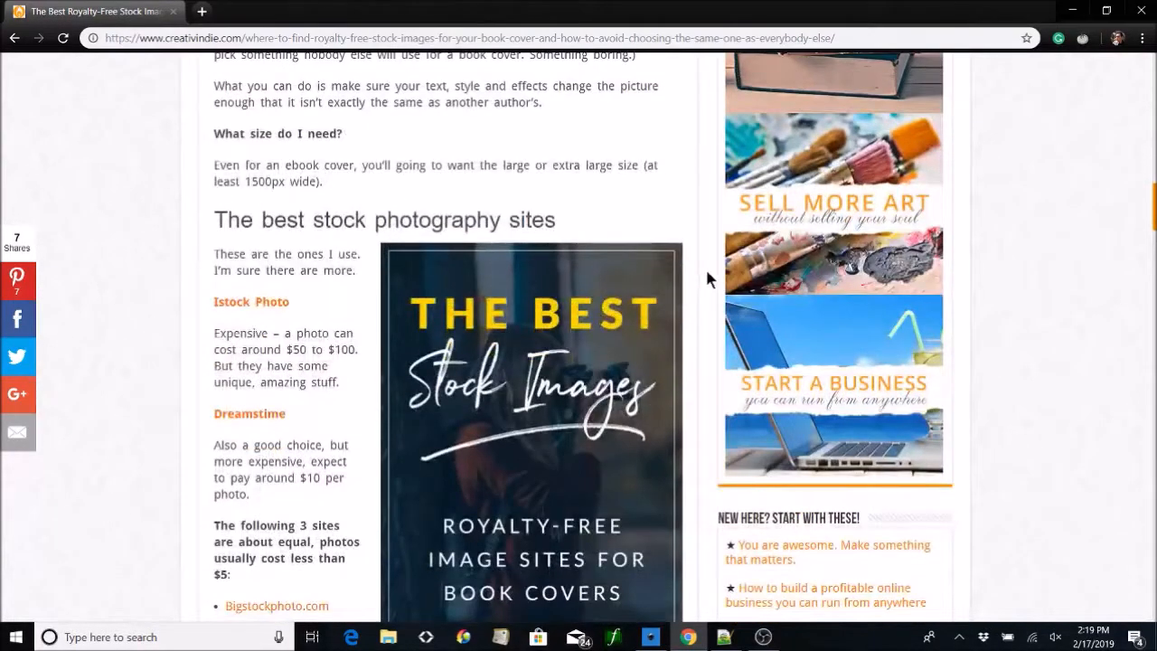
scroll(707, 278, "down", 10)
scroll(710, 271, "down", 5)
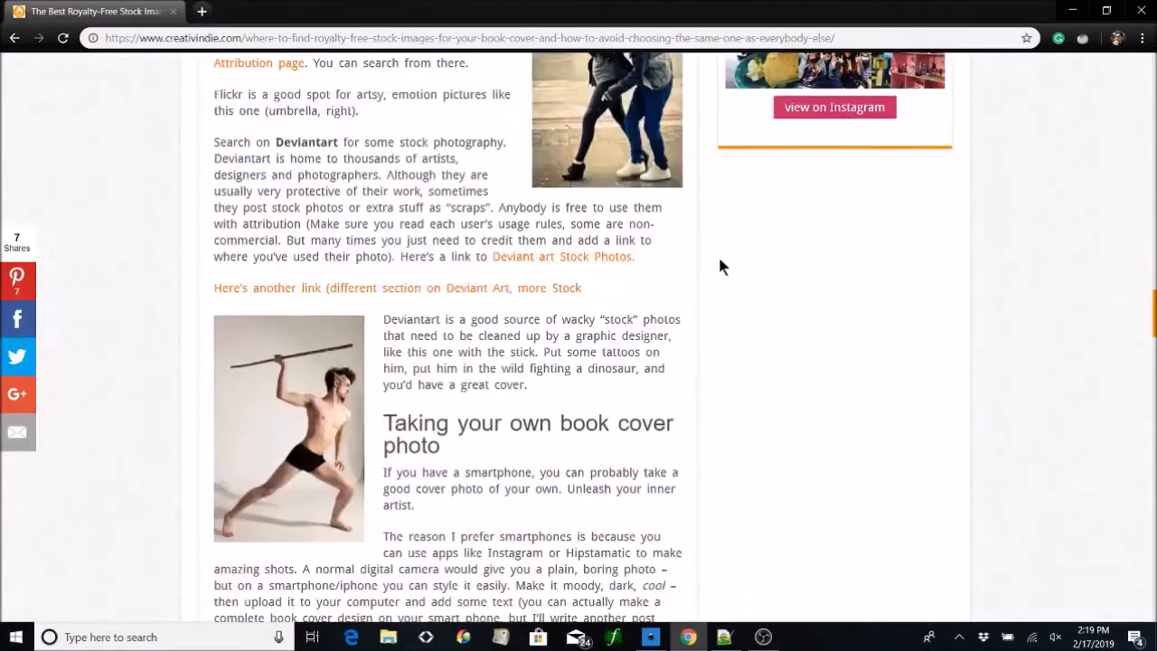
scroll(723, 262, "down", 1)
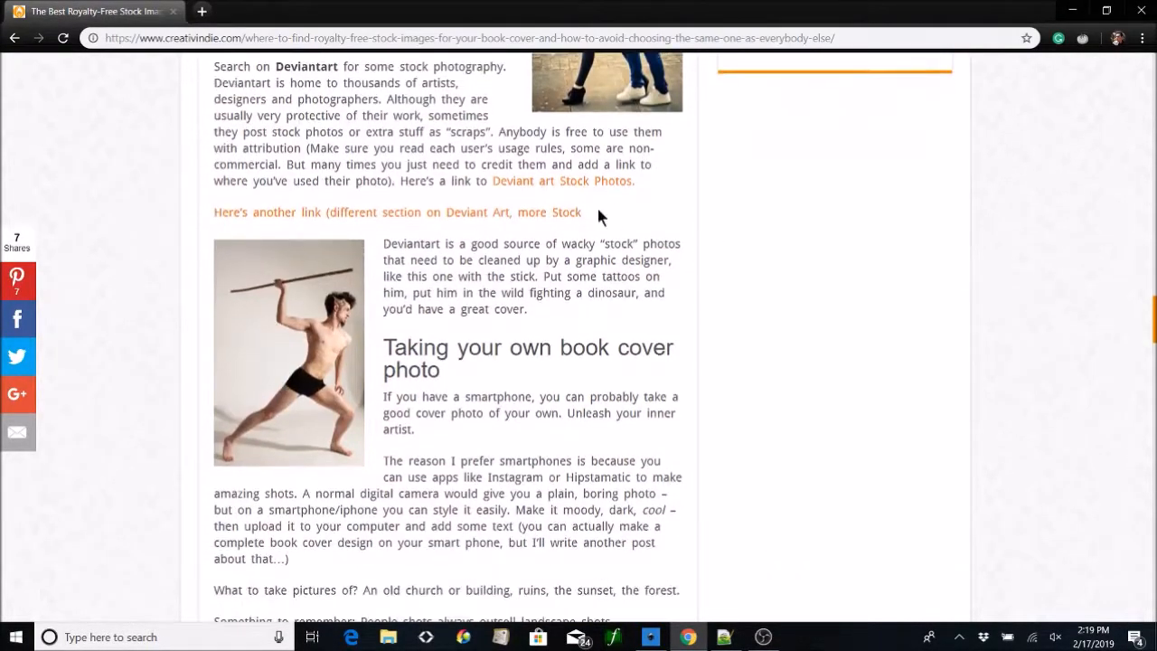
left_click(557, 185)
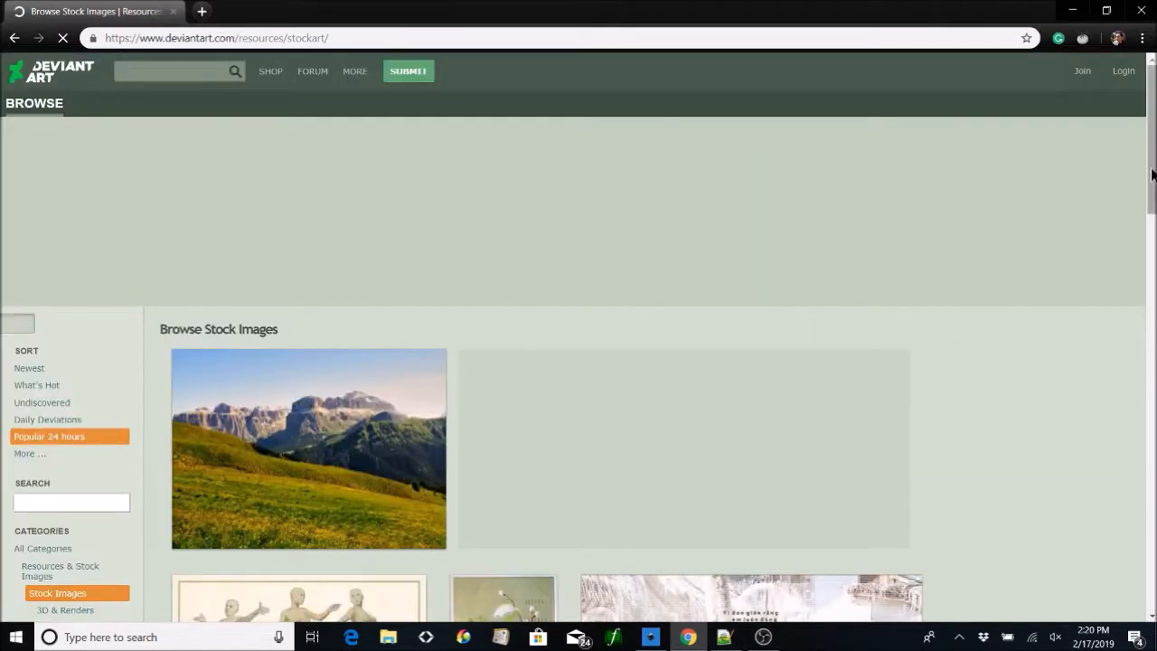
Look through the DeviantArt stock images and narrow them to the Model category.
scroll(1127, 299, "down", 8)
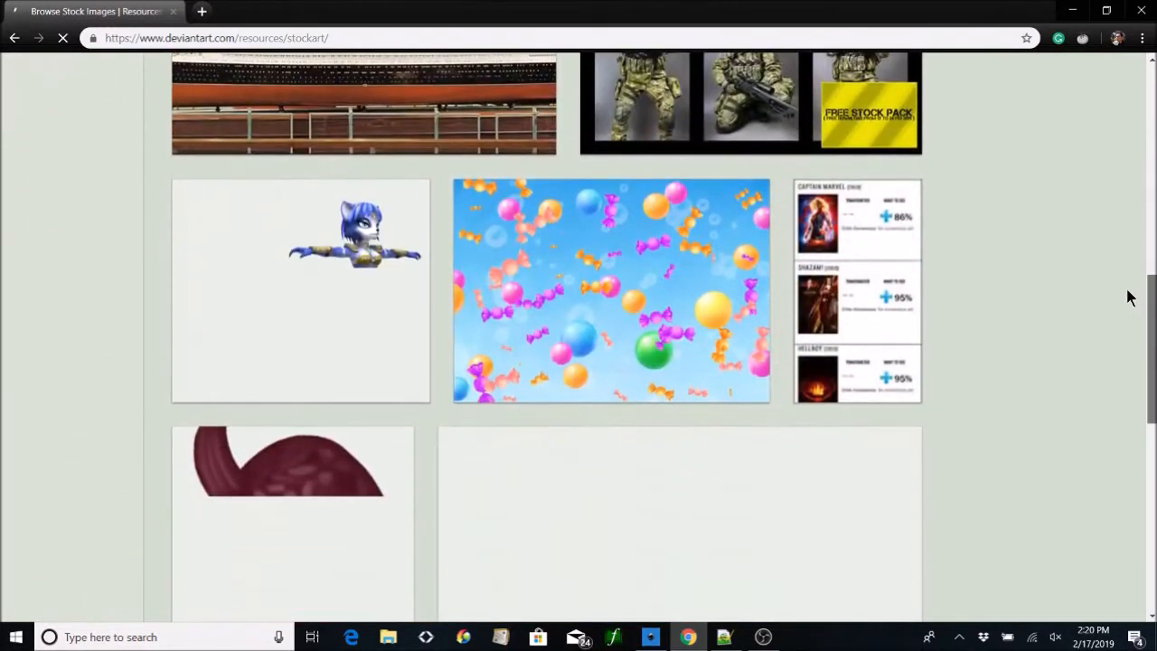
left_click_drag(1127, 290, 1116, 130)
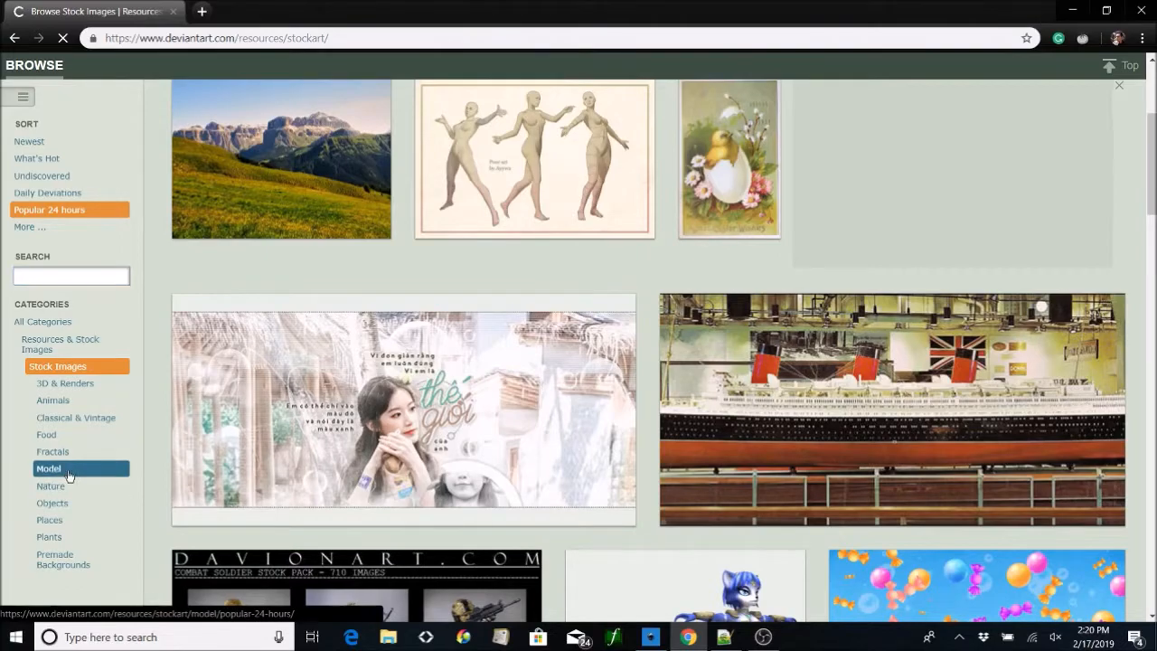
left_click(46, 469)
left_click_drag(1149, 188, 1150, 357)
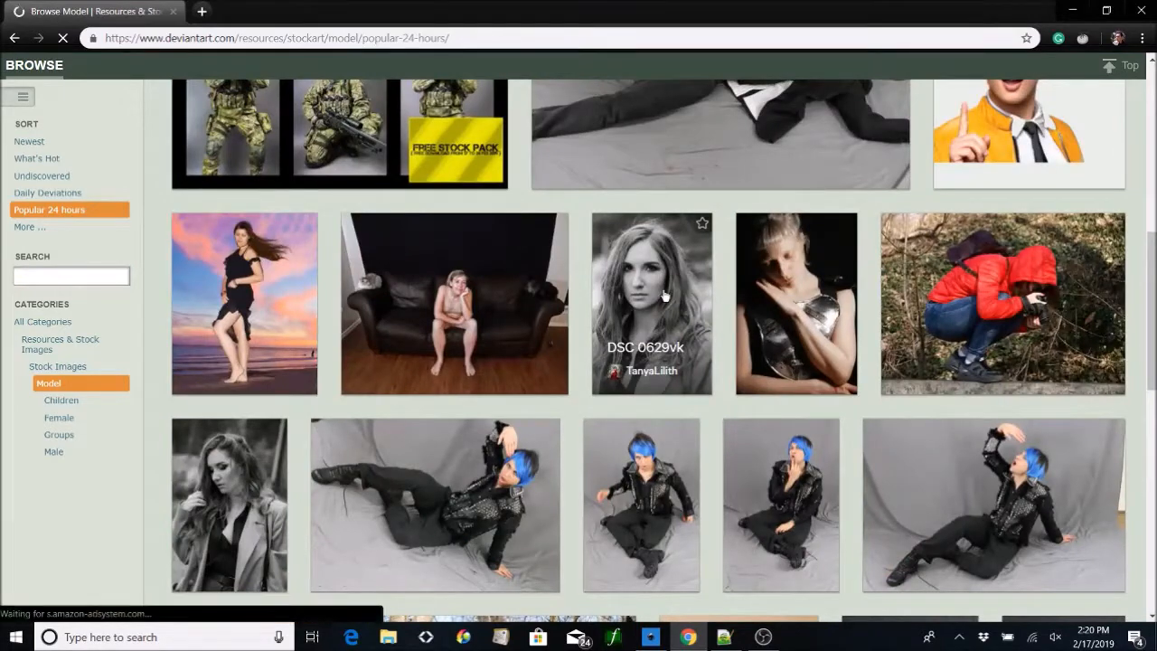
View the stock photo "Leather and Spikes (7)" and return to the Model results.
scroll(777, 361, "down", 3)
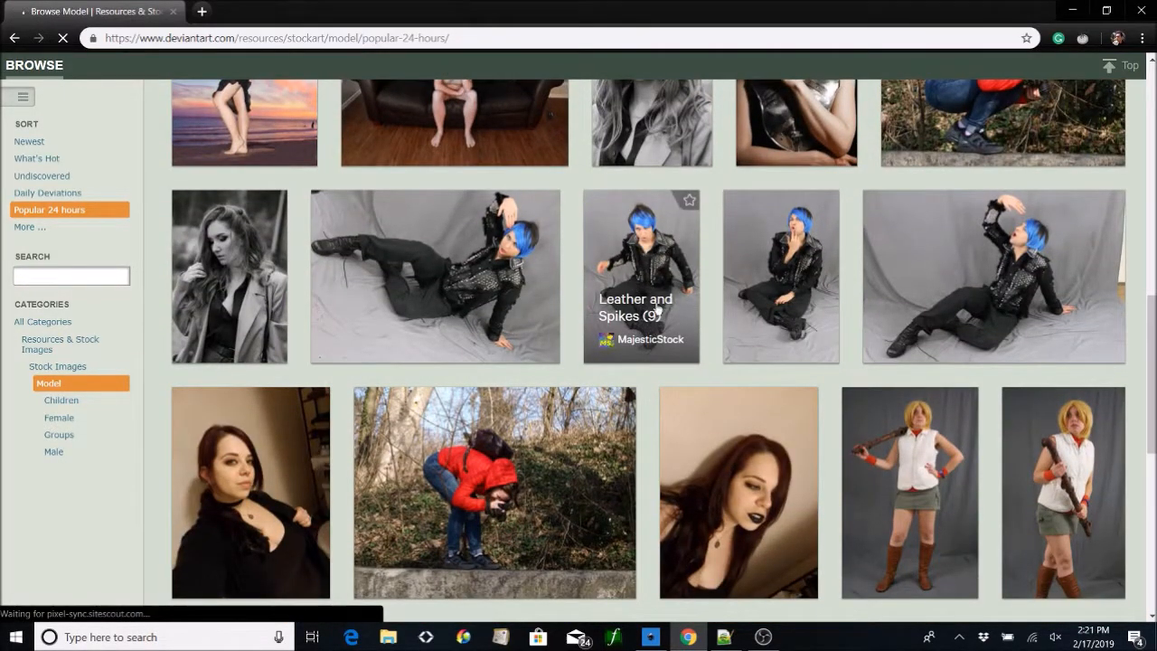
left_click(1016, 268)
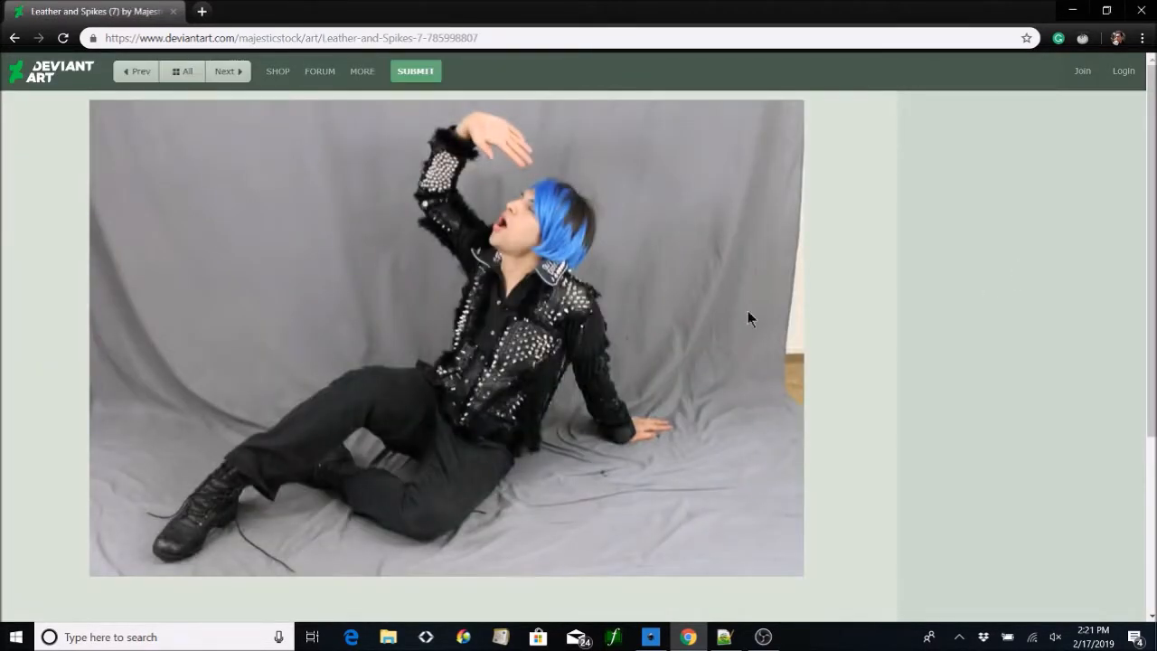
scroll(656, 288, "down", 3)
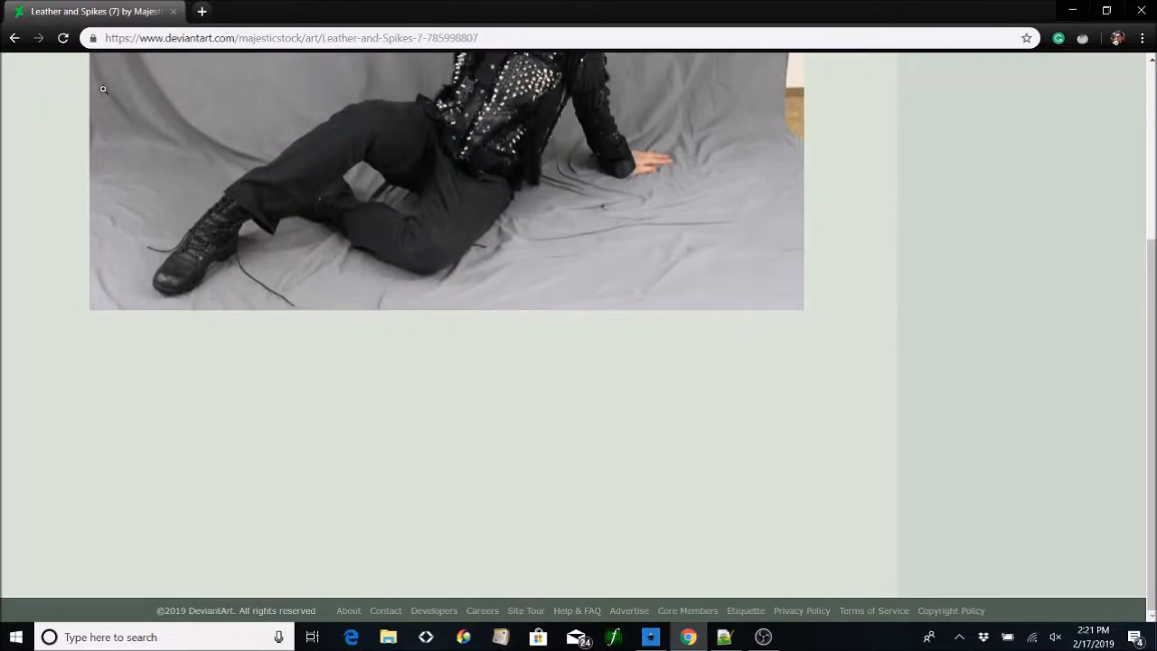
left_click(17, 40)
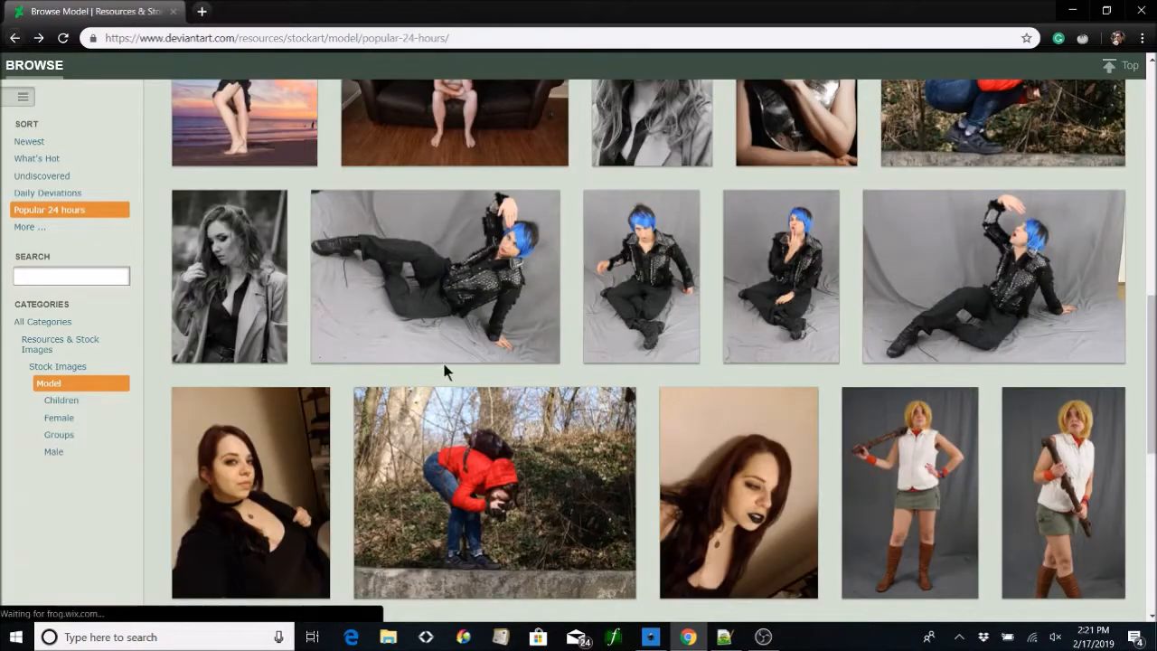
Browse the remaining Model stock images down to the end of the results and back up to the first rows.
scroll(443, 370, "down", 8)
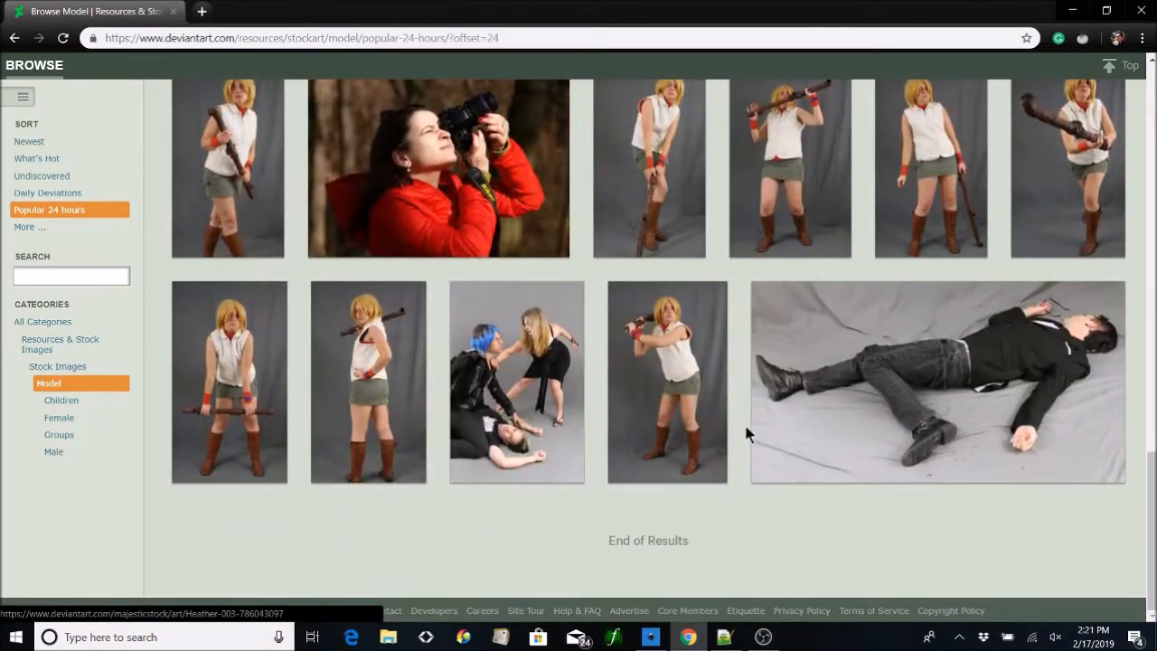
scroll(80, 129, "up", 20)
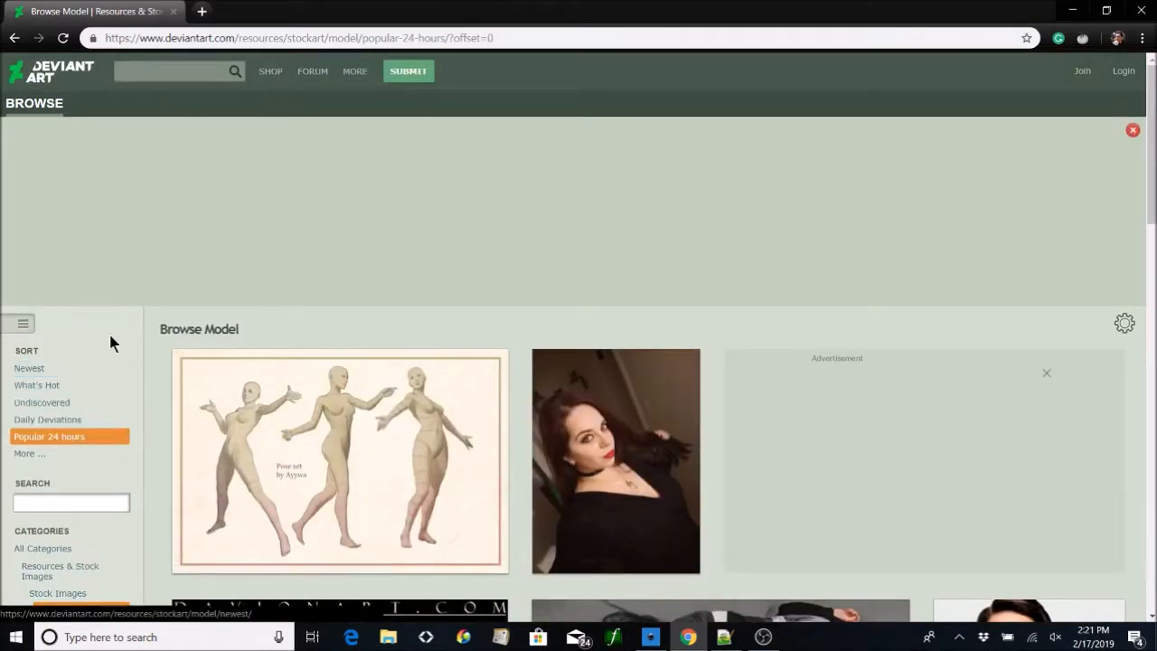
left_click(15, 40)
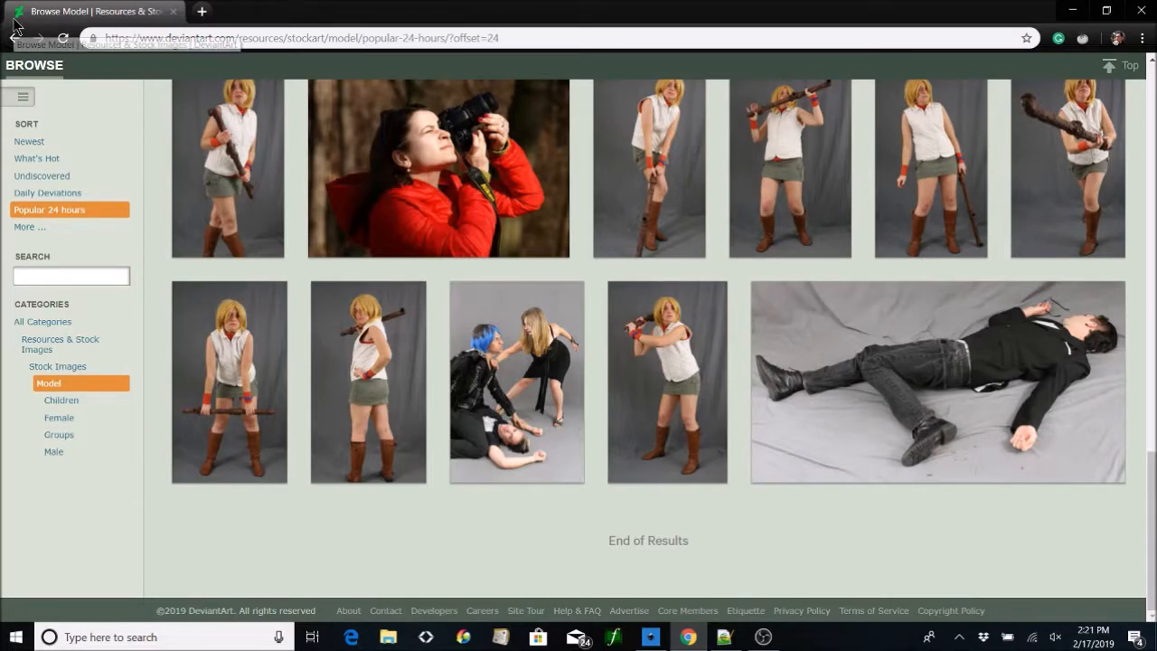
left_click(15, 38)
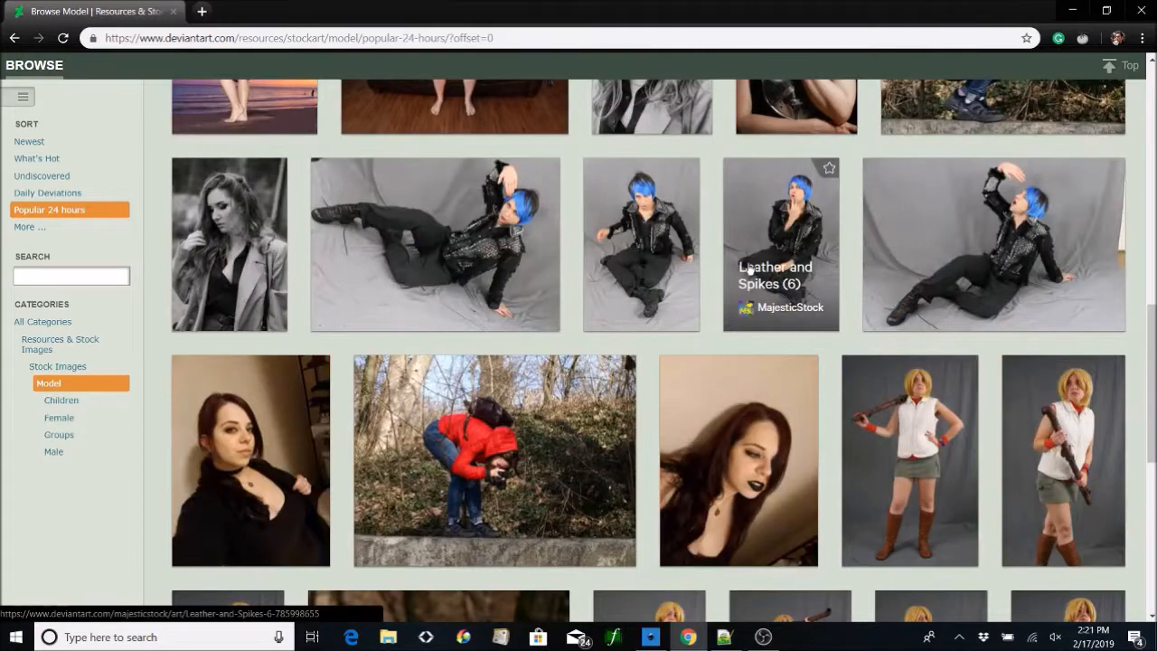
scroll(445, 214, "up", 5)
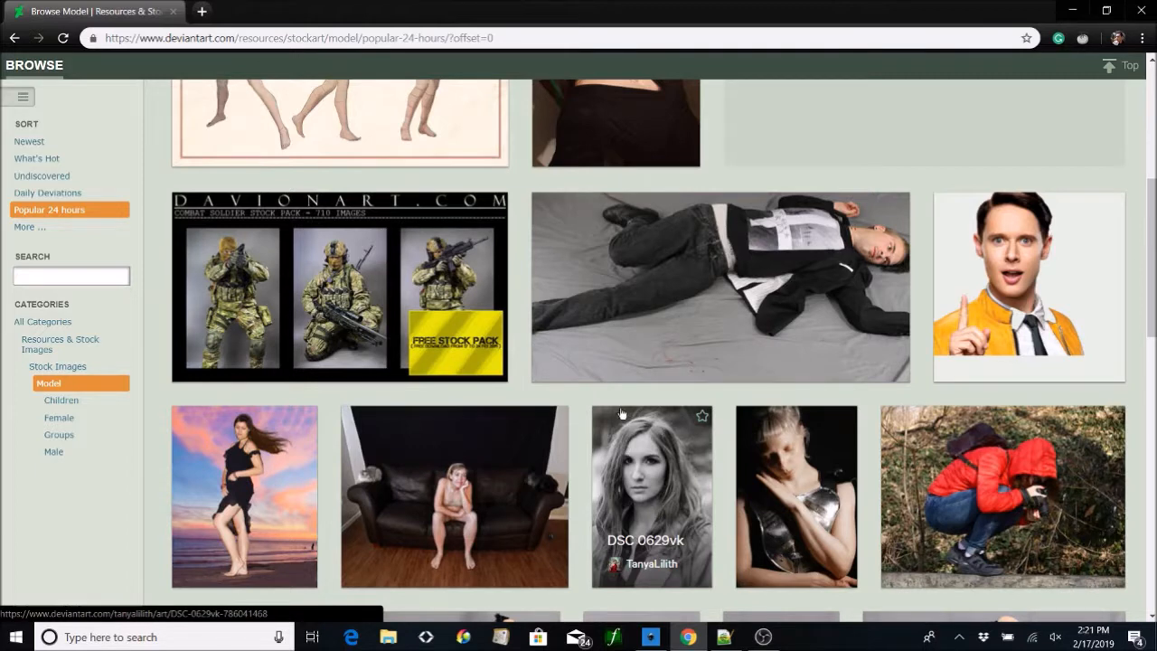
Search Google for "great book covers" in a new tab.
left_click(202, 9)
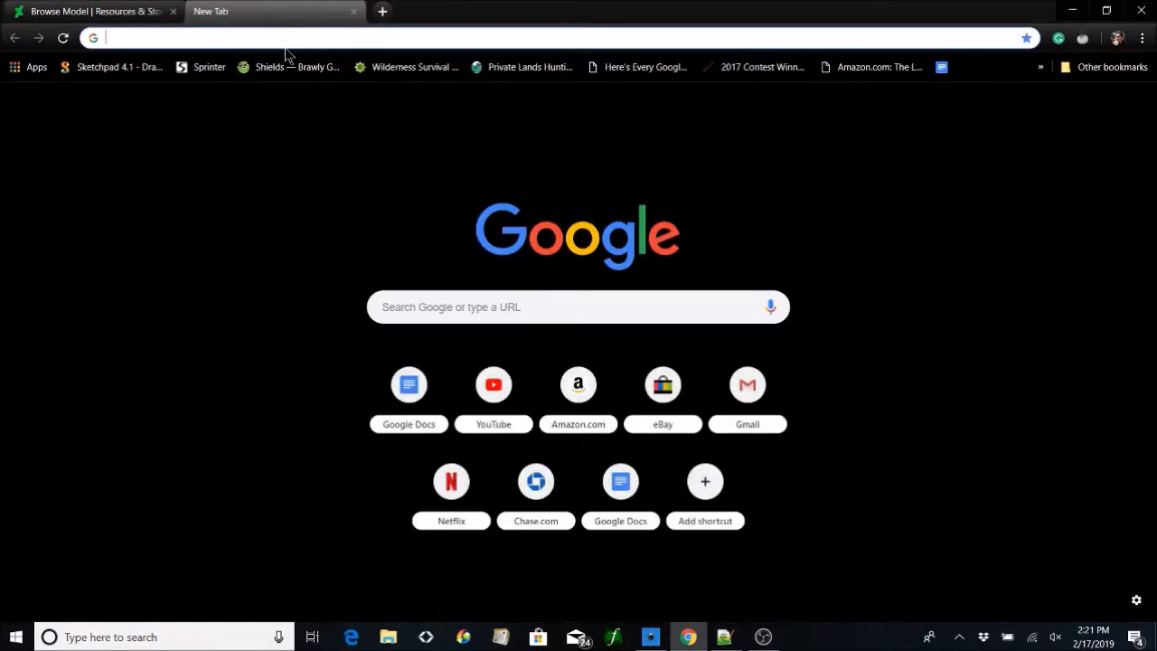
type("great book covers")
key("Return")
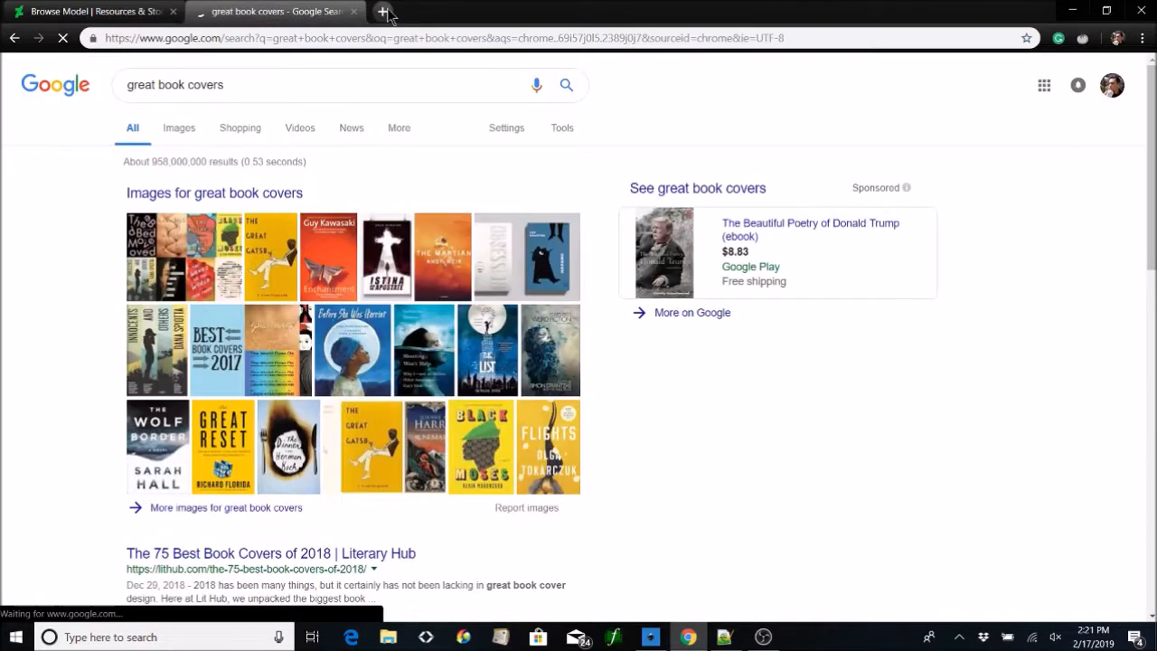
Search Google for "ebook cover sizes" in a new tab and highlight the ideal cover dimensions, 2,560 x 1,600 pixels.
left_click(382, 12)
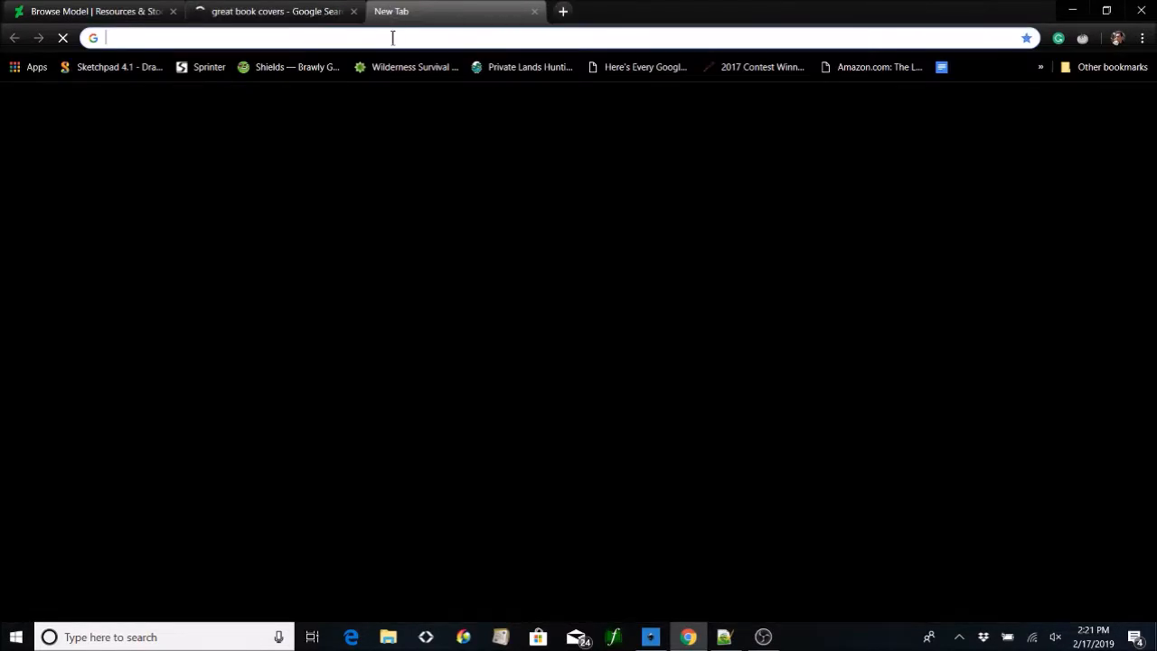
type("e")
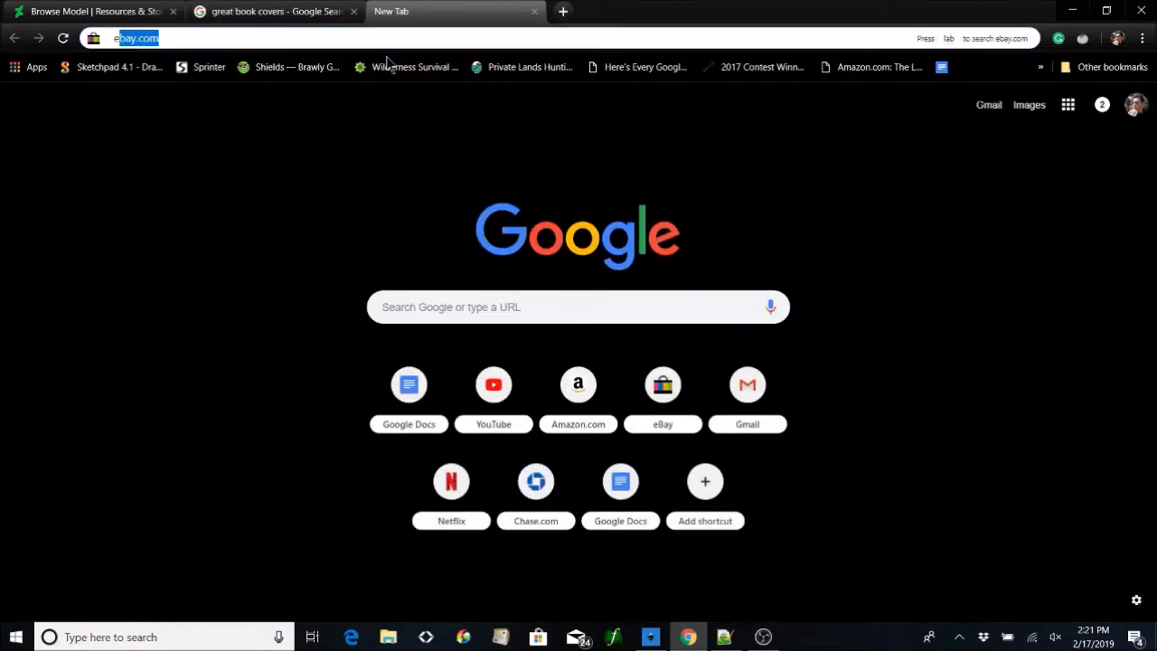
type("book cover siz")
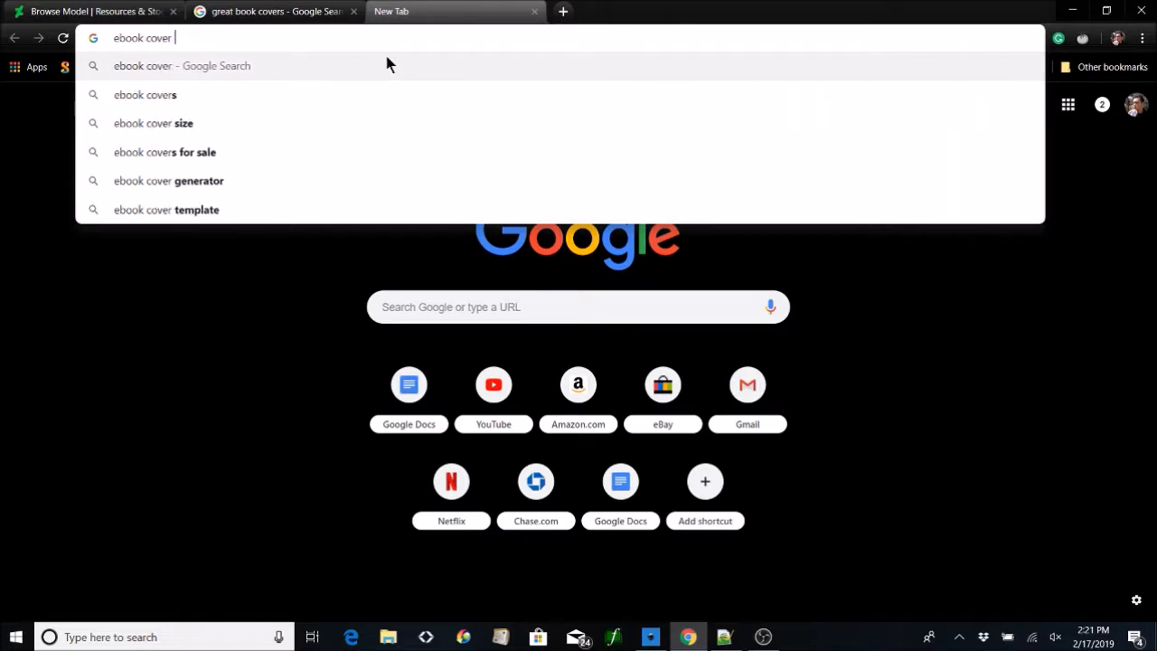
type("es")
key("Return")
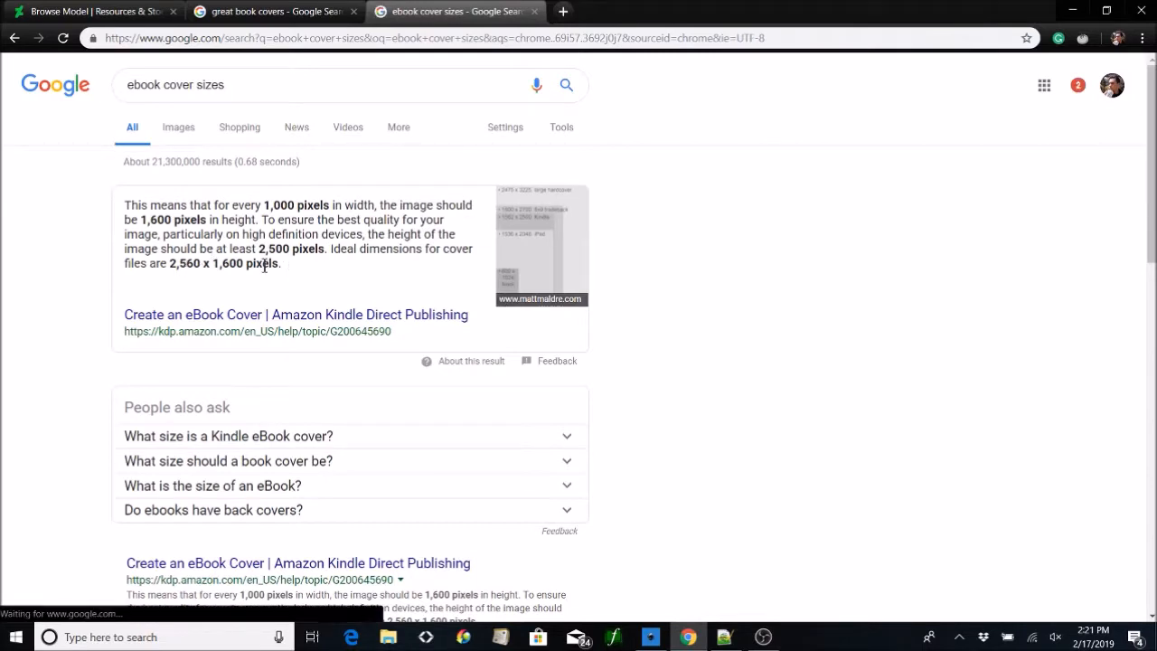
left_click_drag(171, 263, 286, 275)
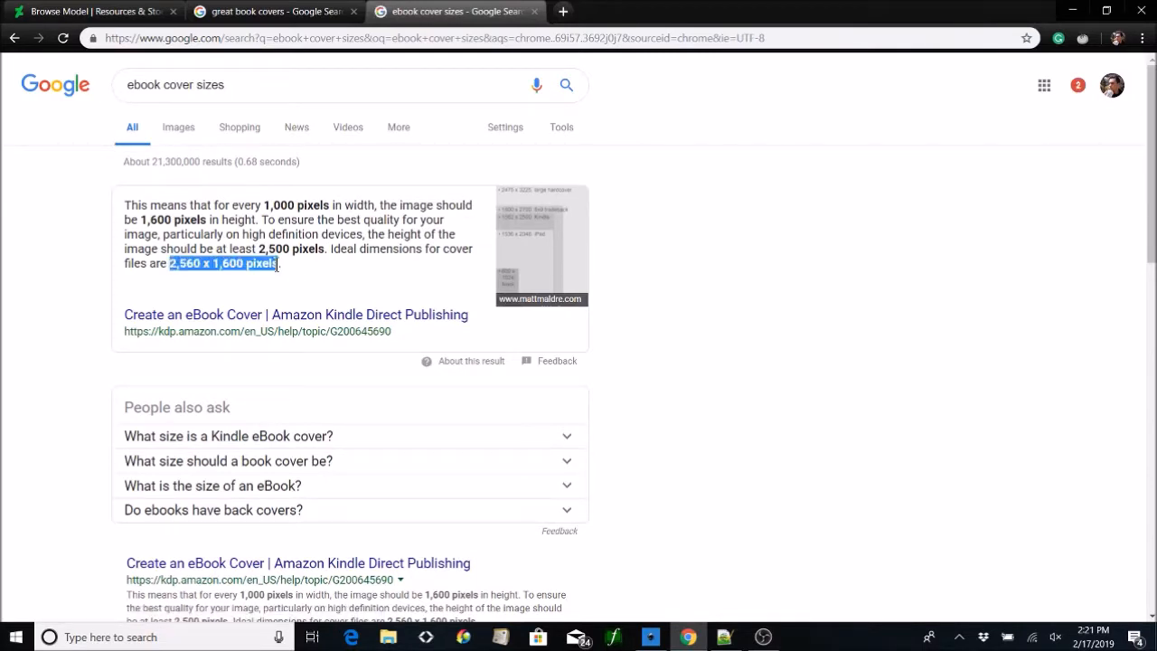
Return to the "great book covers" search, open its image results and browse the covers.
left_click(308, 12)
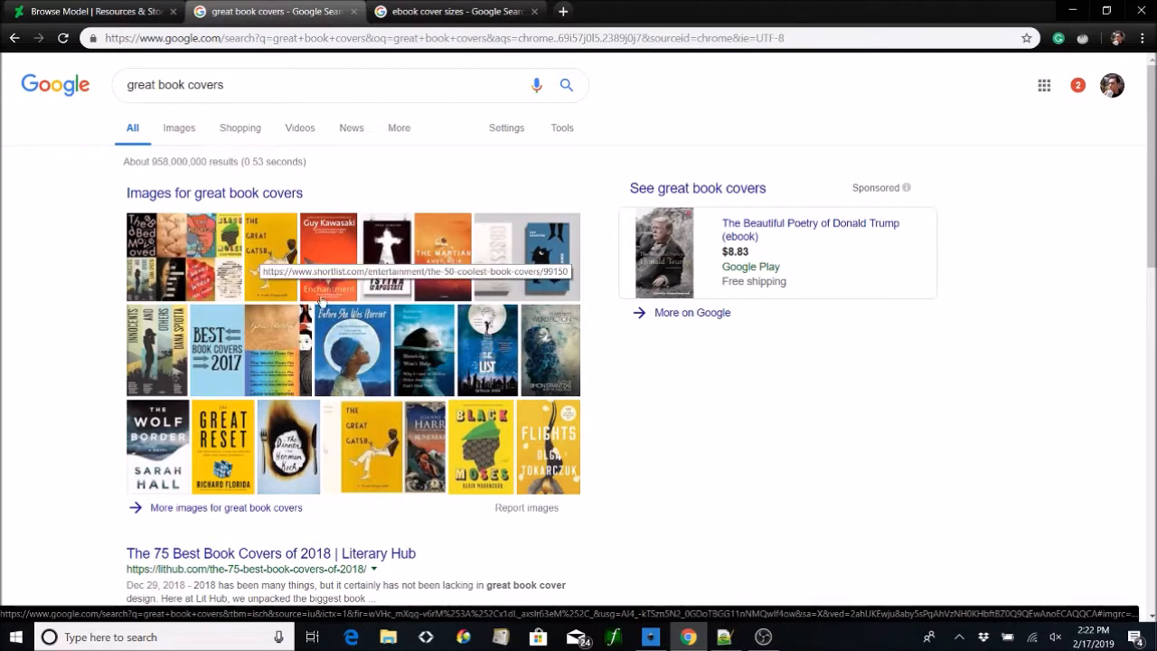
left_click(221, 508)
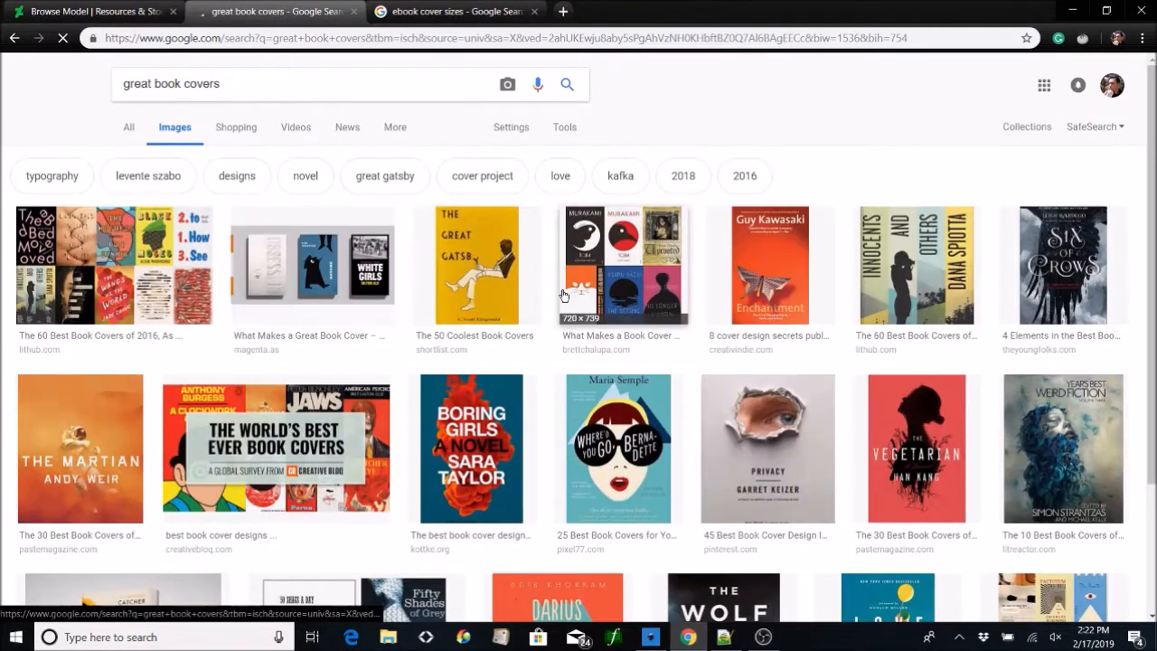
scroll(731, 283, "down", 5)
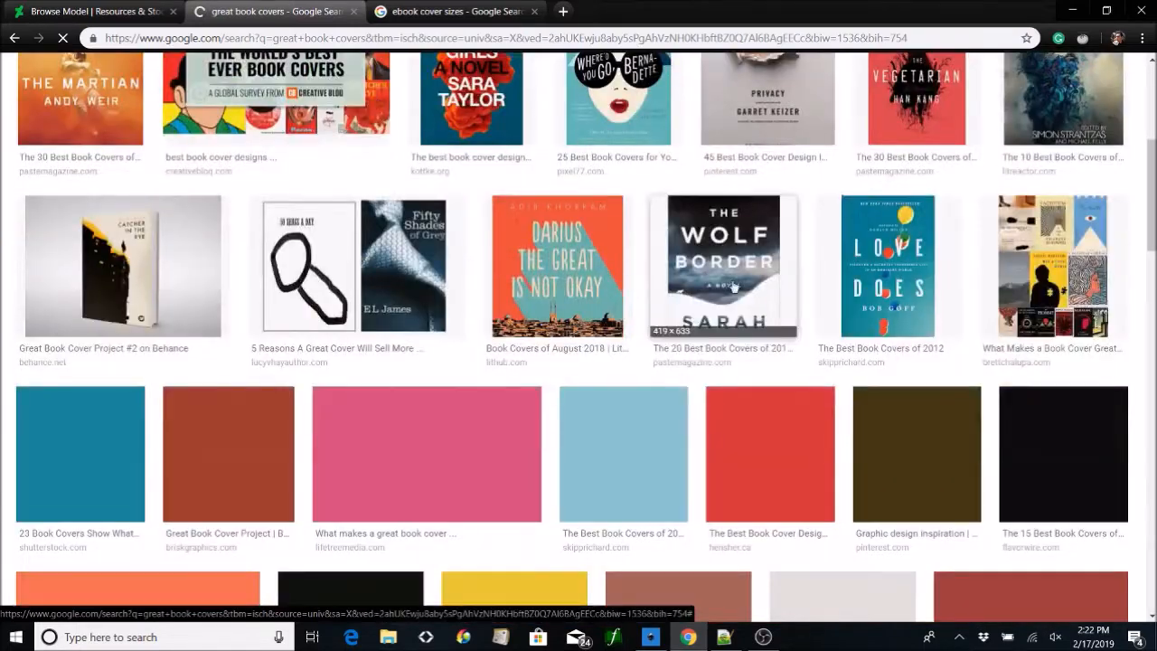
scroll(734, 287, "down", 1)
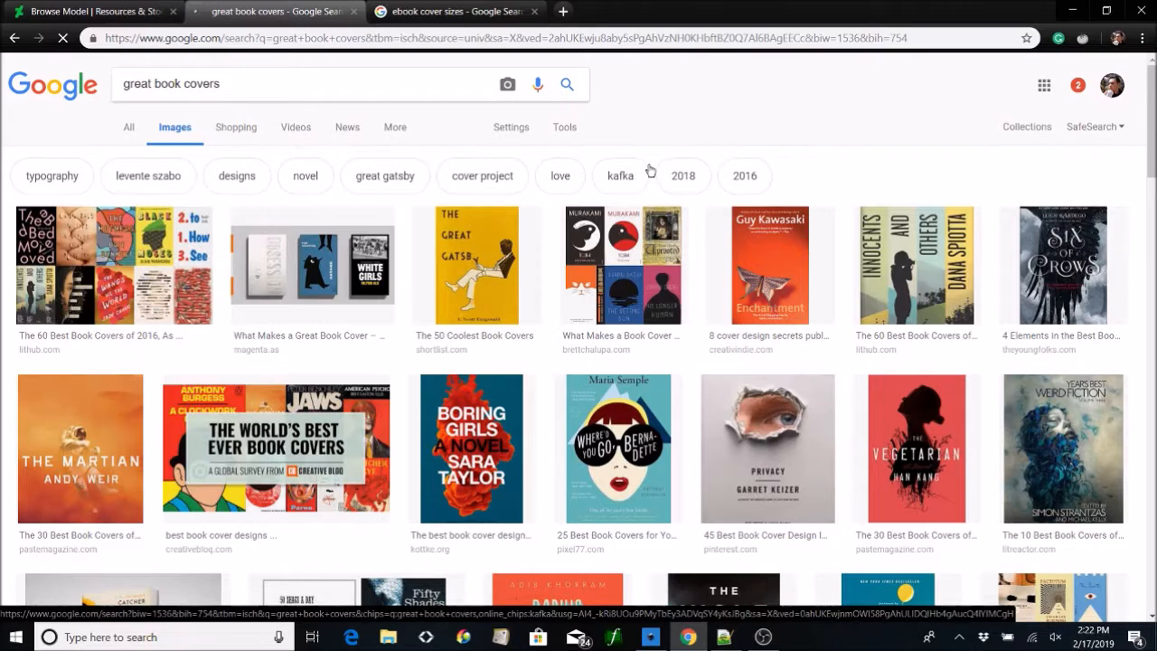
Enlarge the "What Makes a Book Cover Great" collage and the "Darius the Great Is Not Okay" cover to study their designs.
left_click(621, 246)
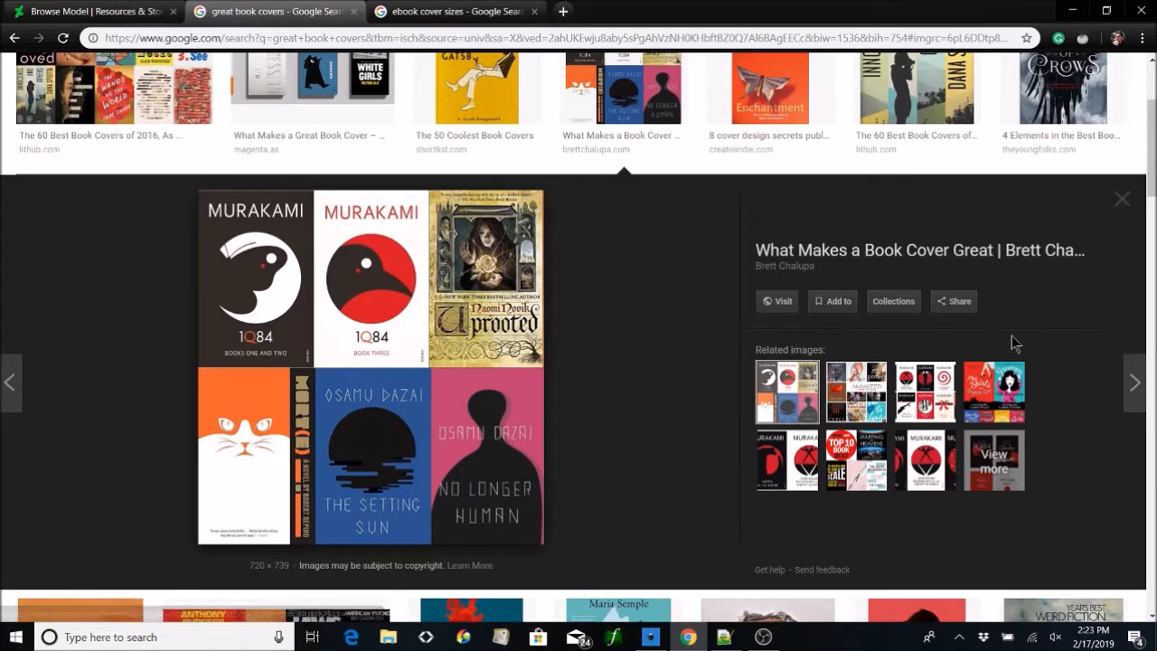
left_click(1122, 198)
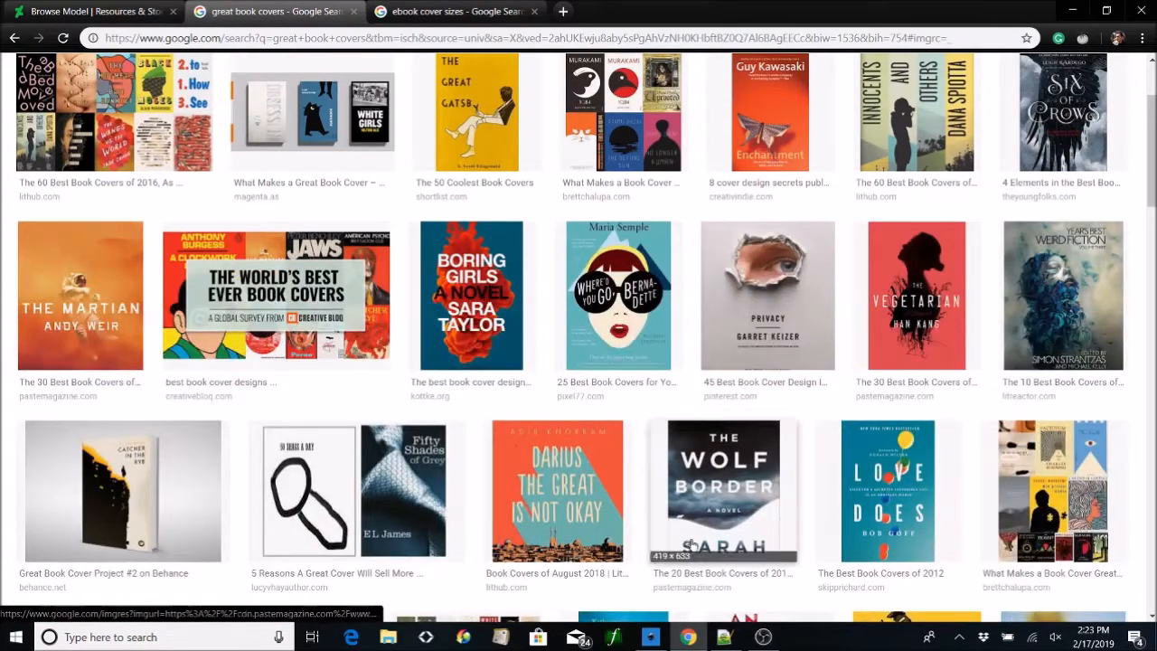
left_click(562, 496)
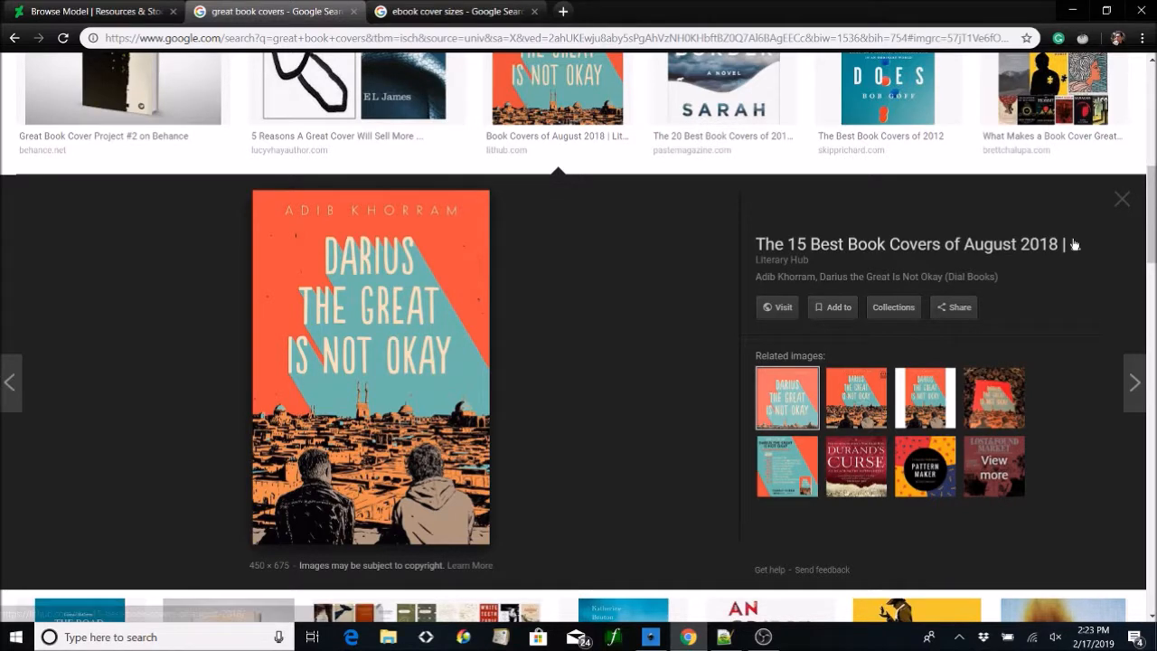
left_click(442, 9)
left_click(95, 10)
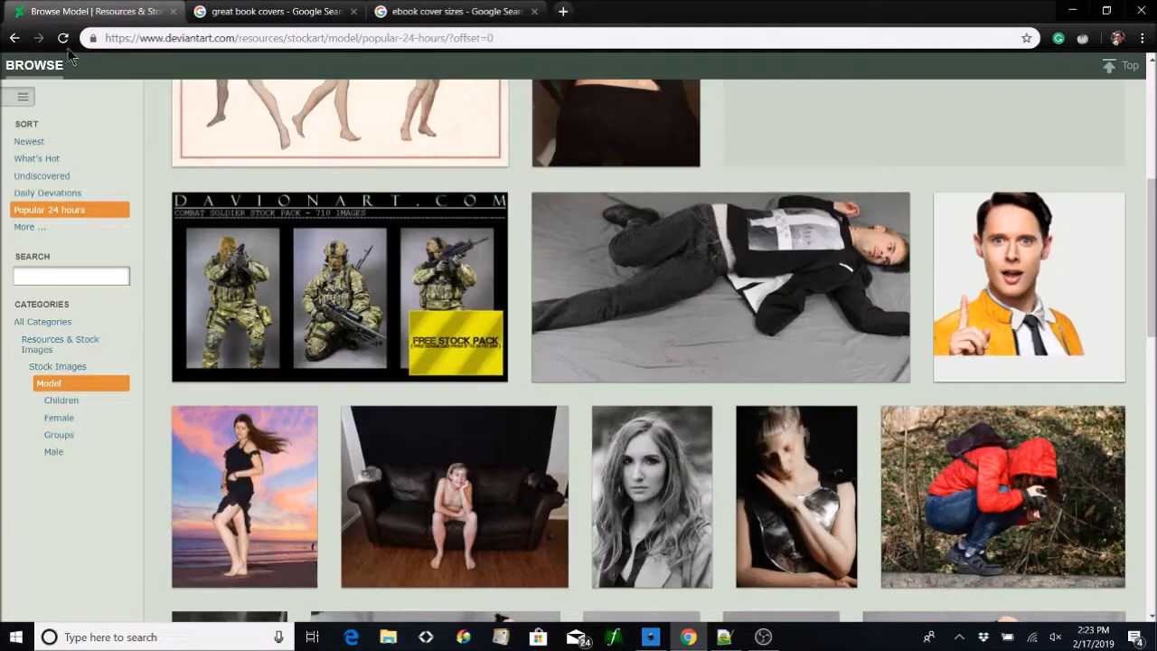
left_click(452, 11)
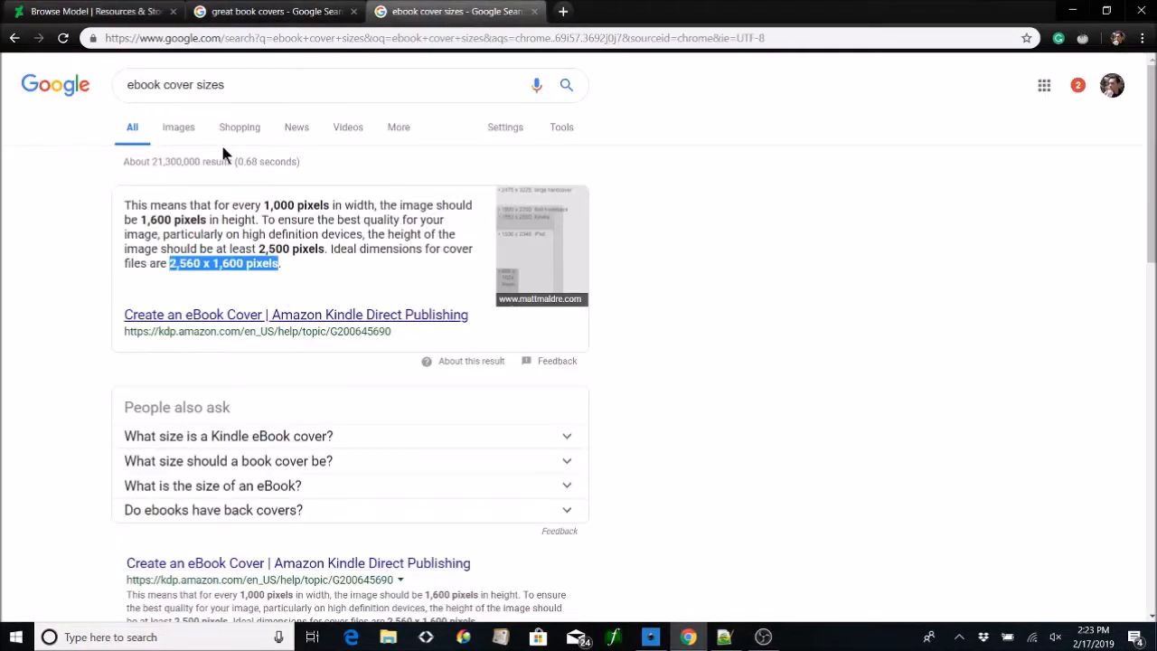
left_click(314, 9)
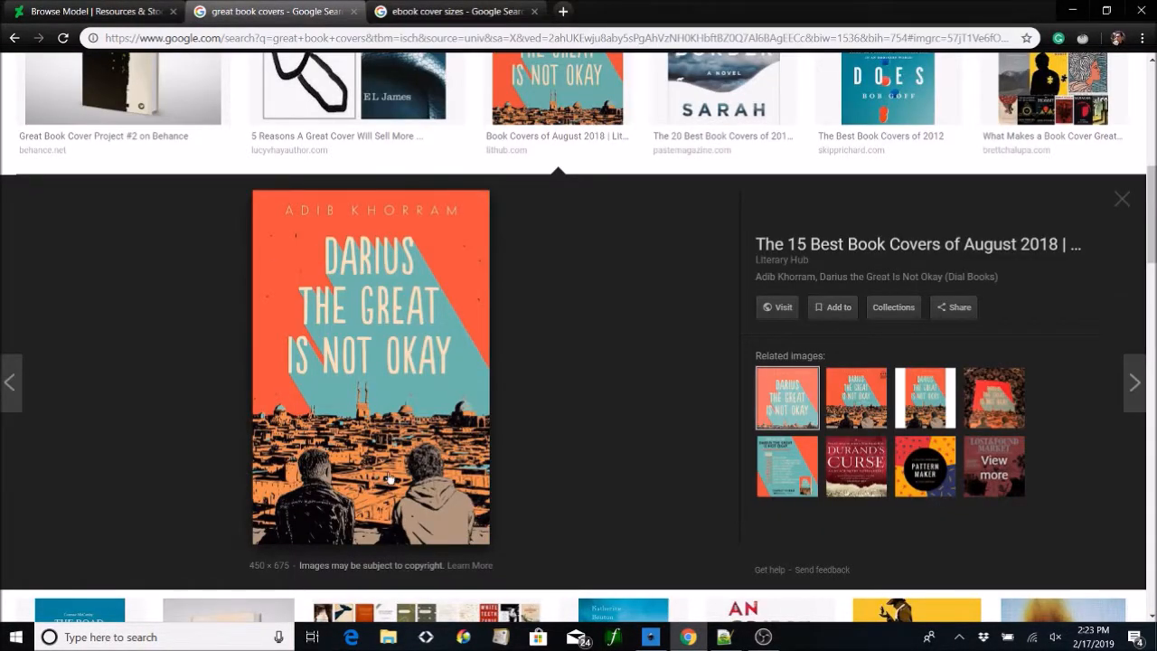
Search DeviantArt for "friends looking out" and open the photo "Out Of the Game?".
left_click(95, 11)
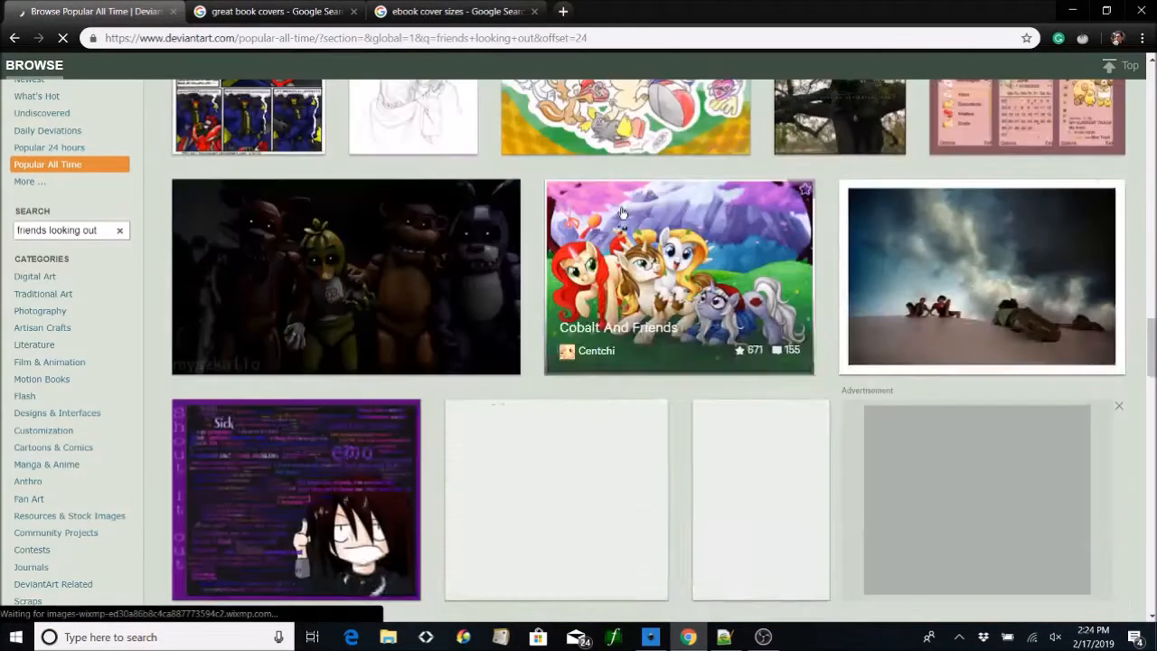
left_click(975, 268)
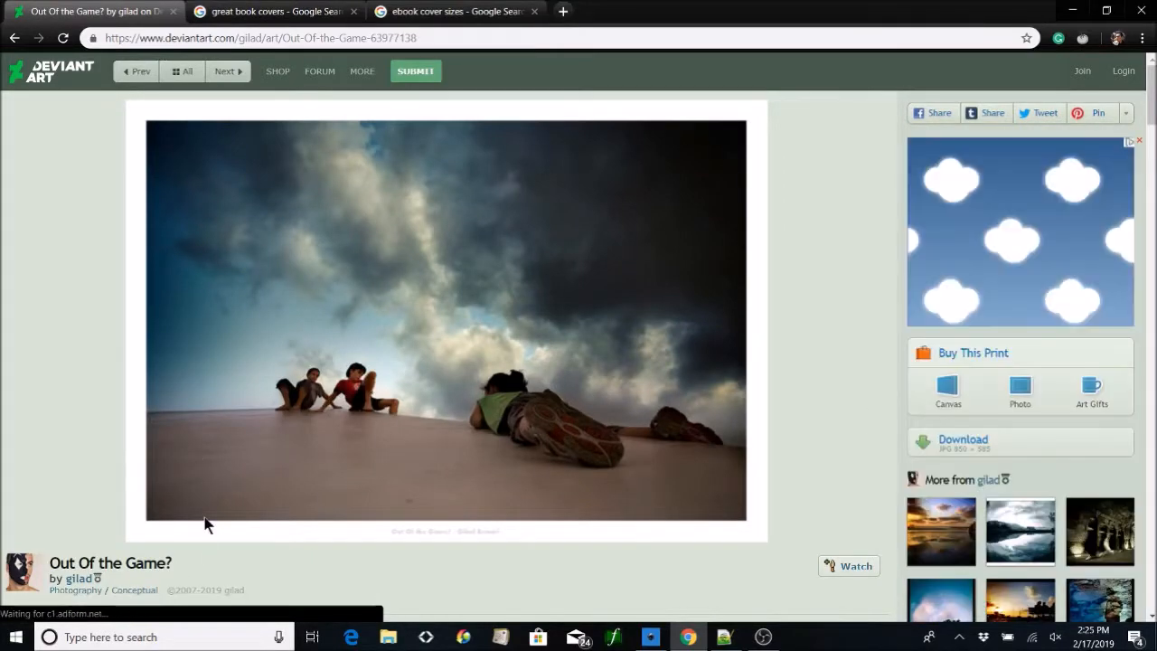
Capture the part of the photo with the two seated children using Snipping Tool and save it as outofthegame.
key("super")
type("sn")
left_click(114, 276)
left_click(22, 36)
left_click_drag(154, 165, 494, 512)
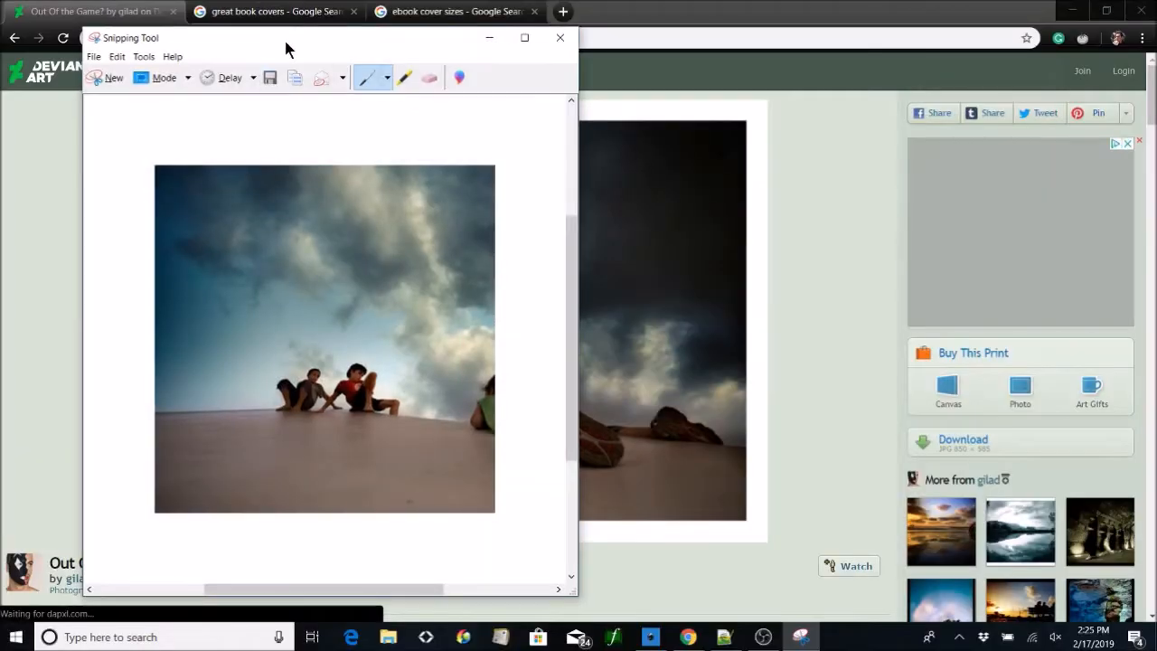
left_click_drag(283, 39, 202, 52)
left_click(188, 91)
type("outofthegame")
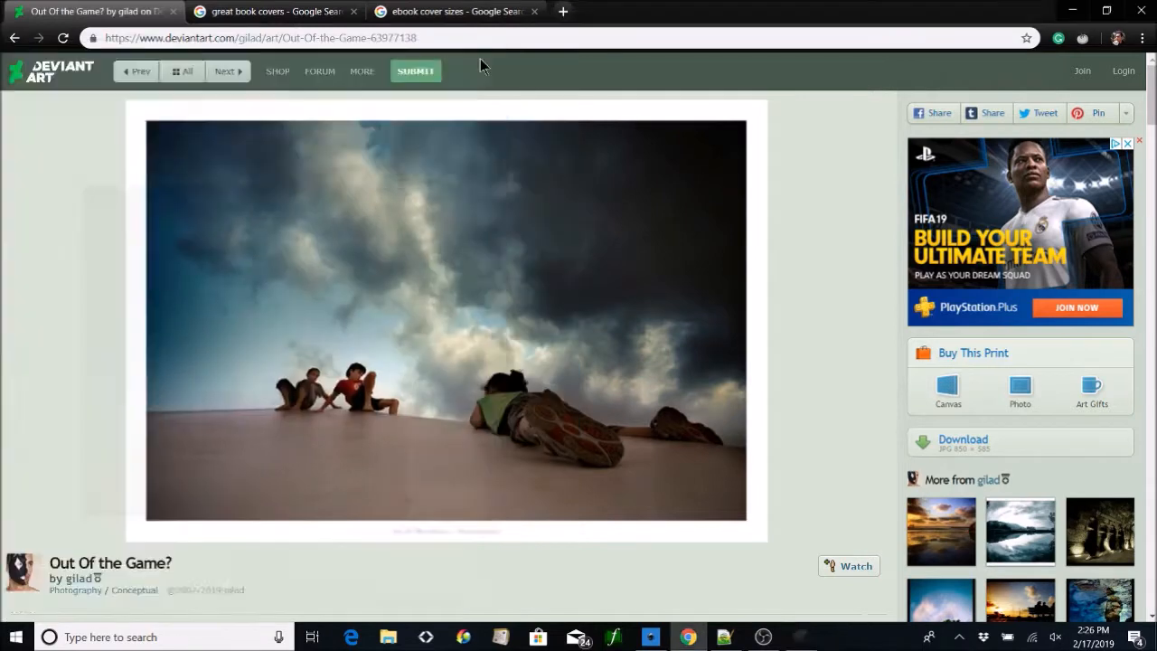
Open the same artist's photo "So Far" and capture the whole picture with Snipping Tool.
scroll(970, 327, "down", 5)
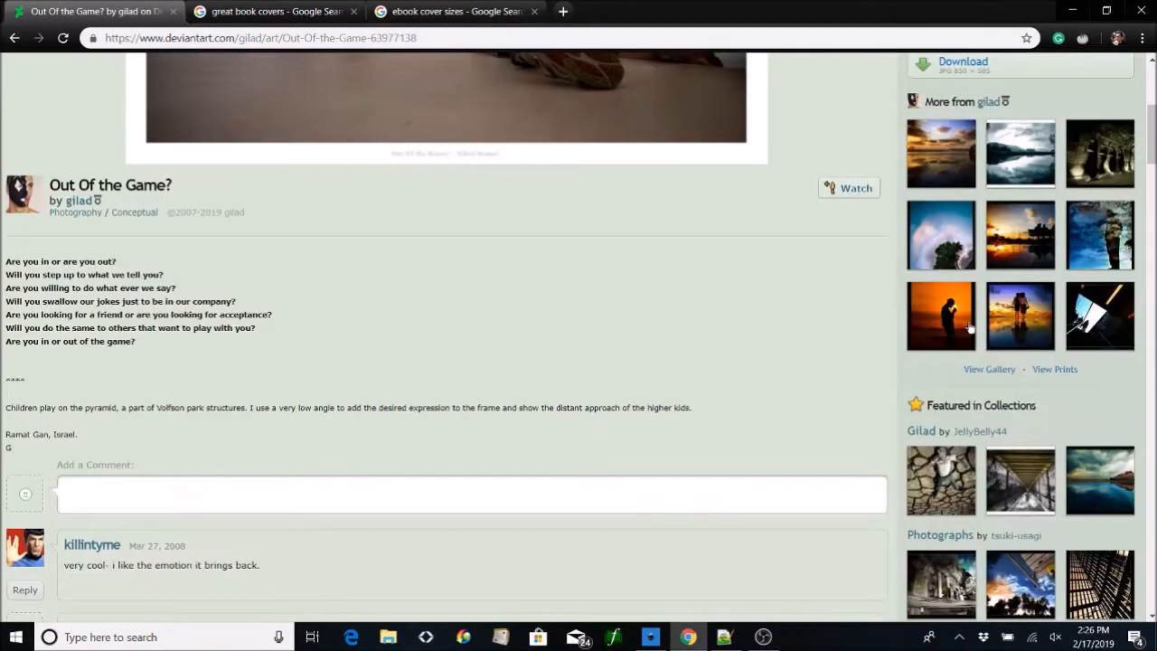
left_click(1031, 311)
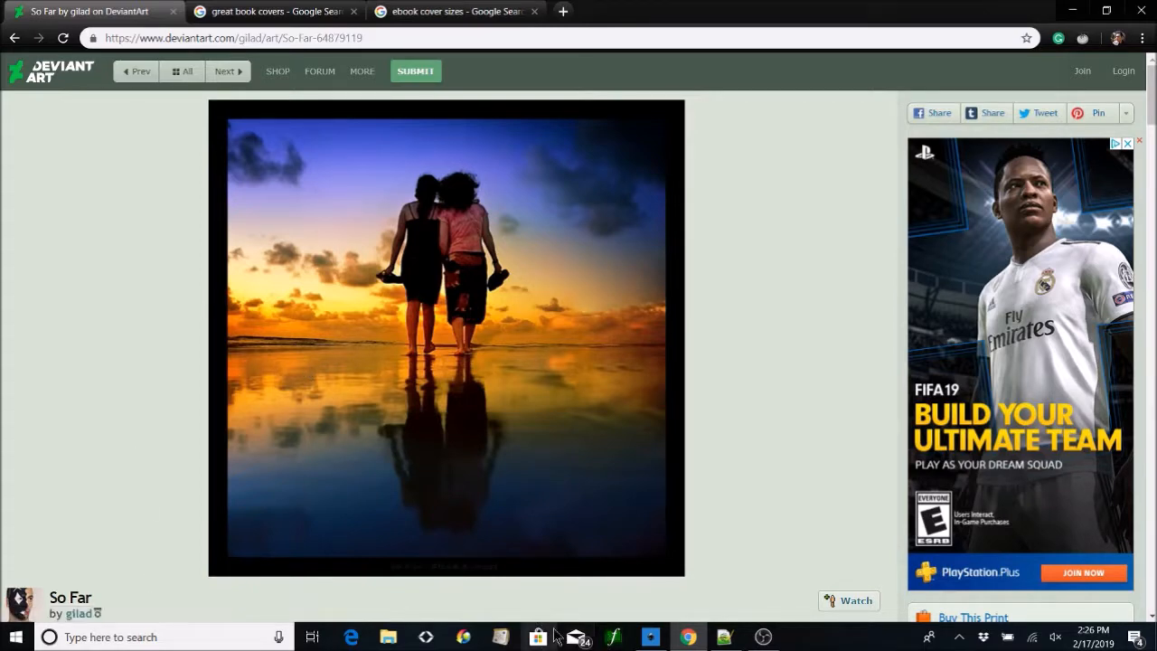
key("super")
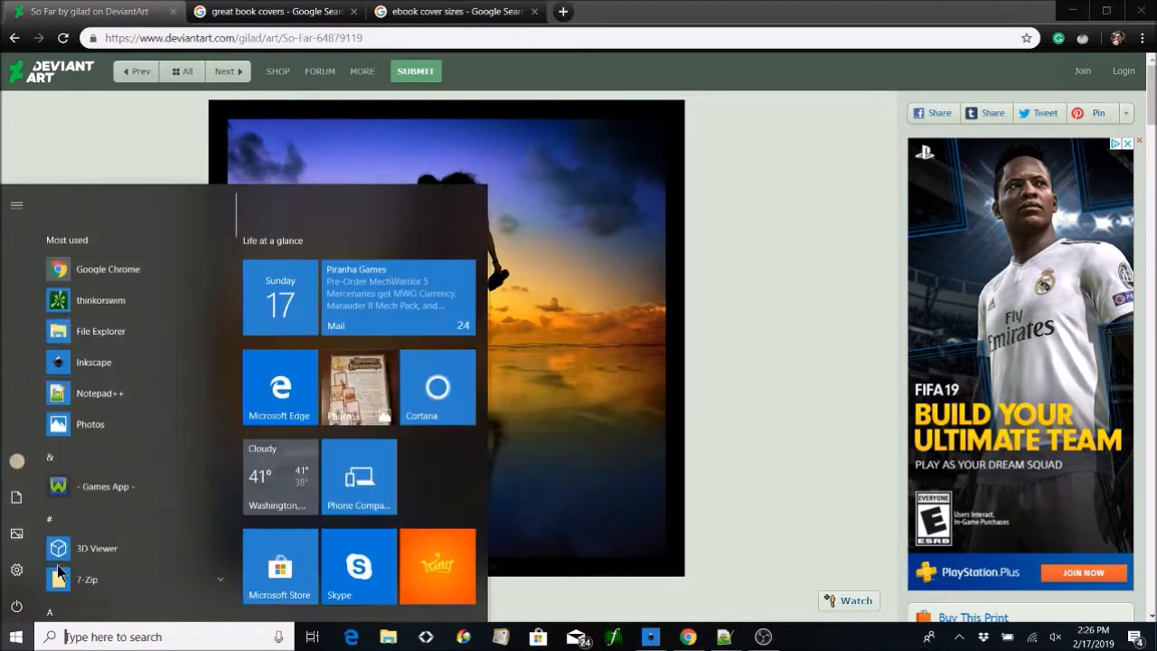
type("s")
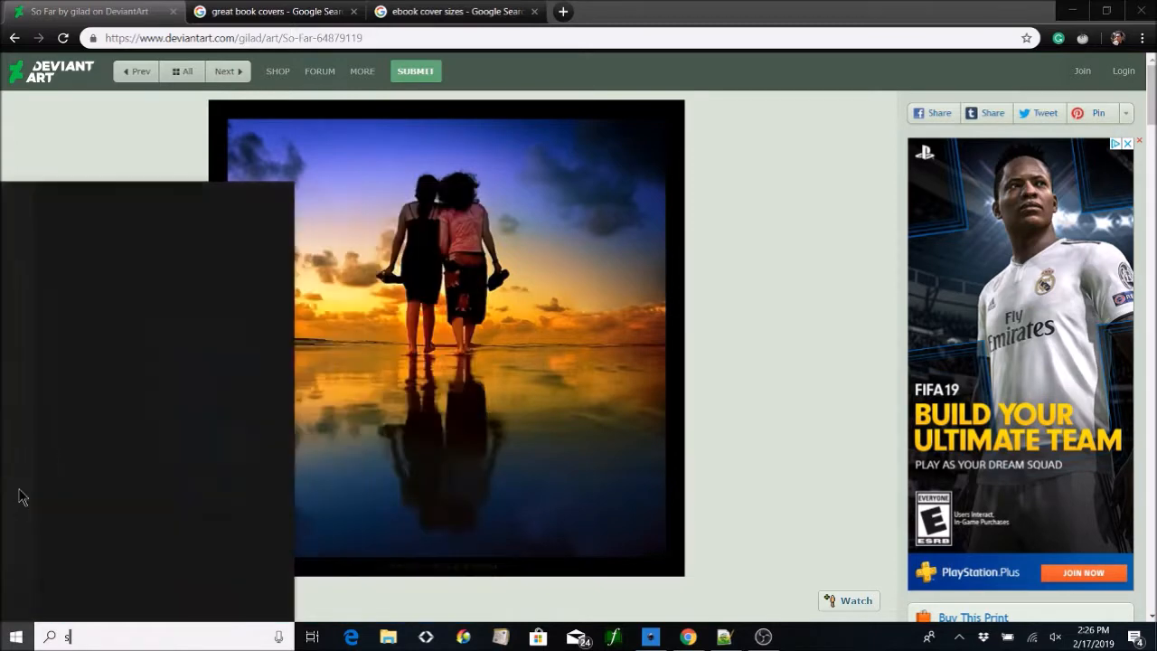
type("n")
left_click(95, 275)
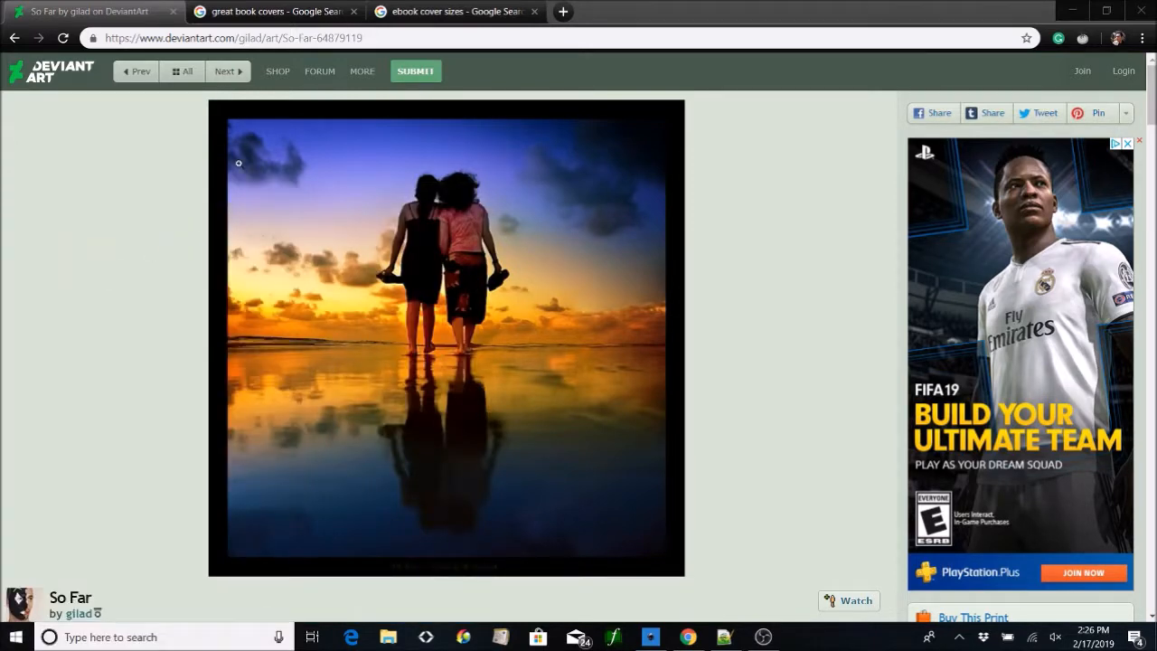
left_click(27, 35)
left_click_drag(218, 111, 677, 567)
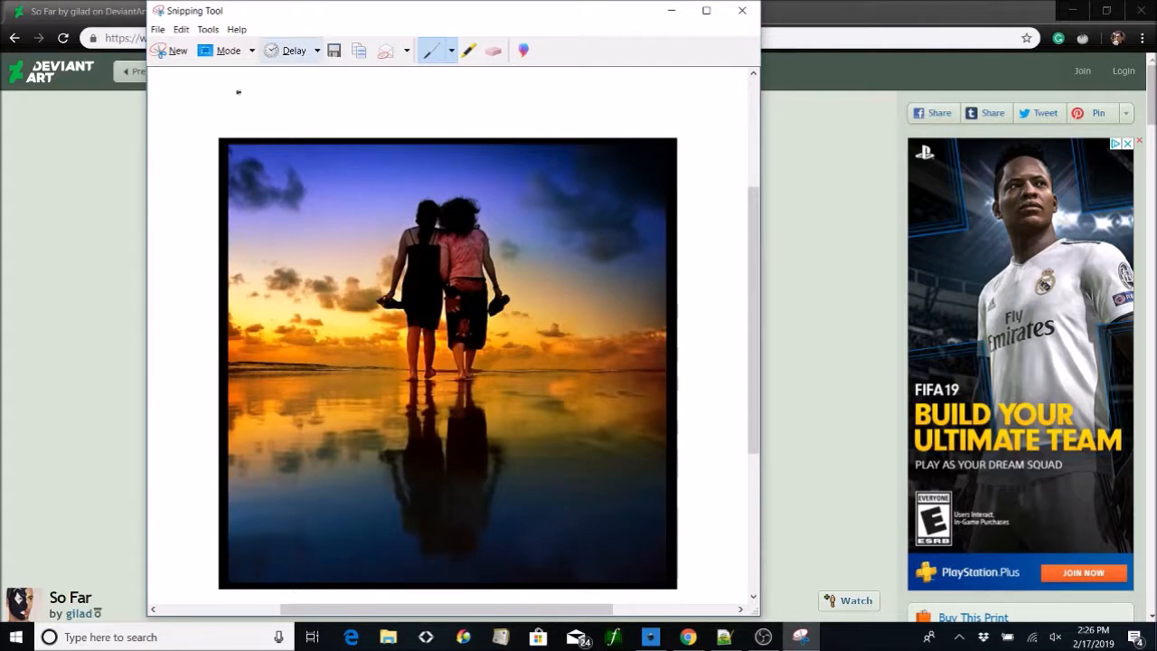
Save the snip as the PNG file walking-women in the general author stuff folder and close Snipping Tool.
left_click(340, 52)
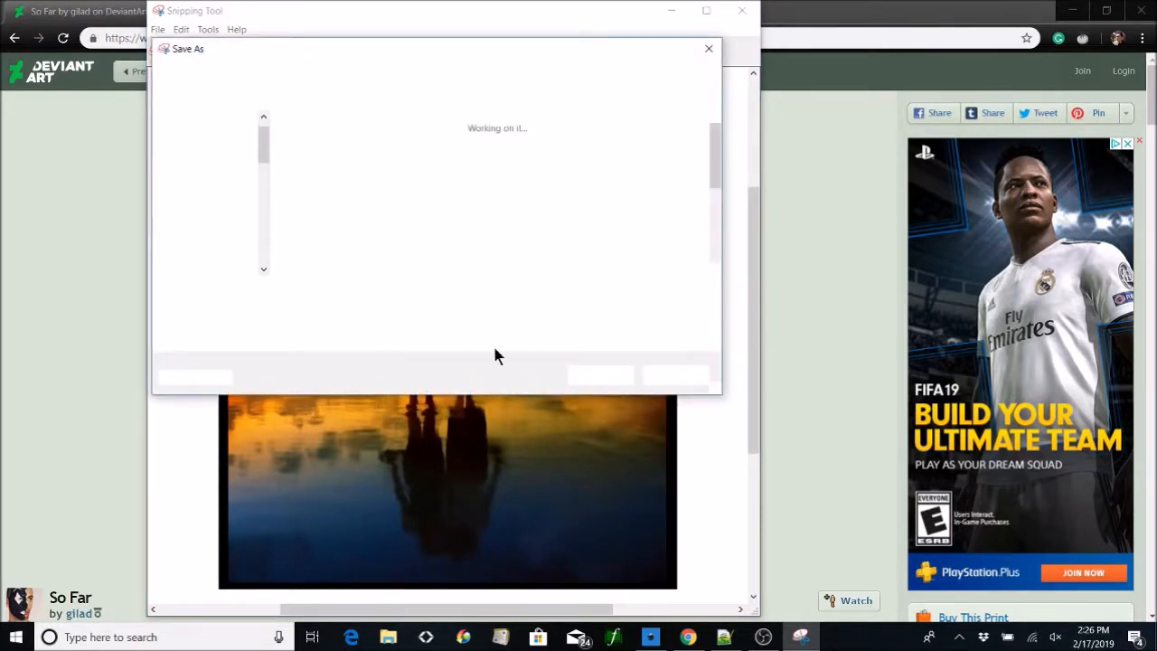
type("walking-women")
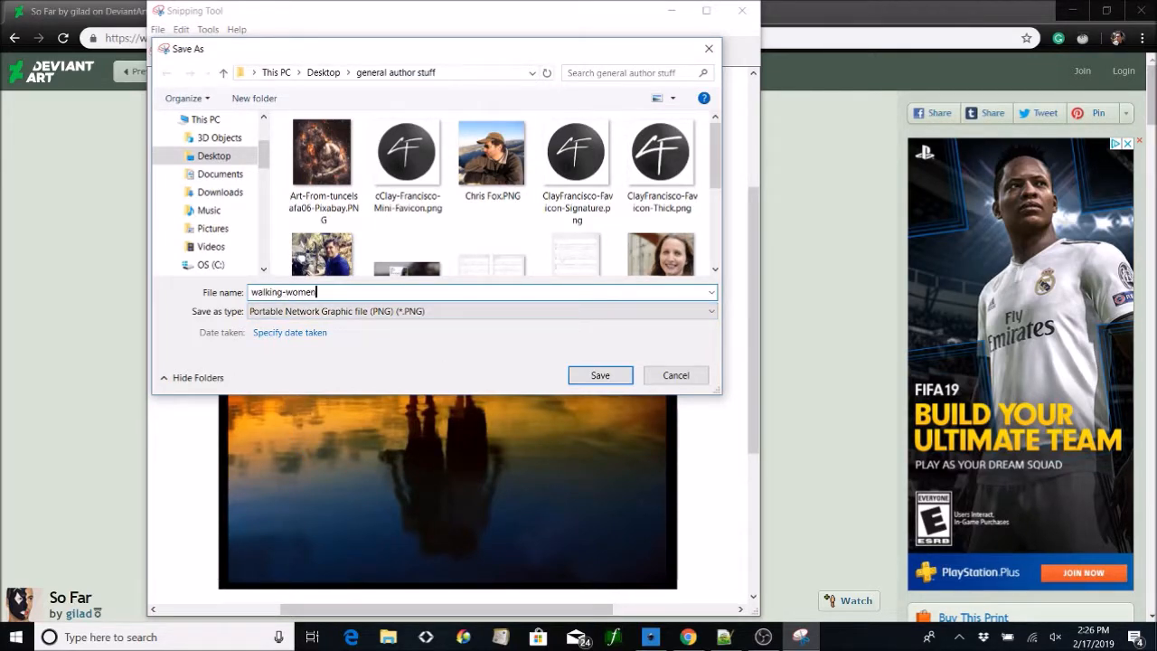
key("Return")
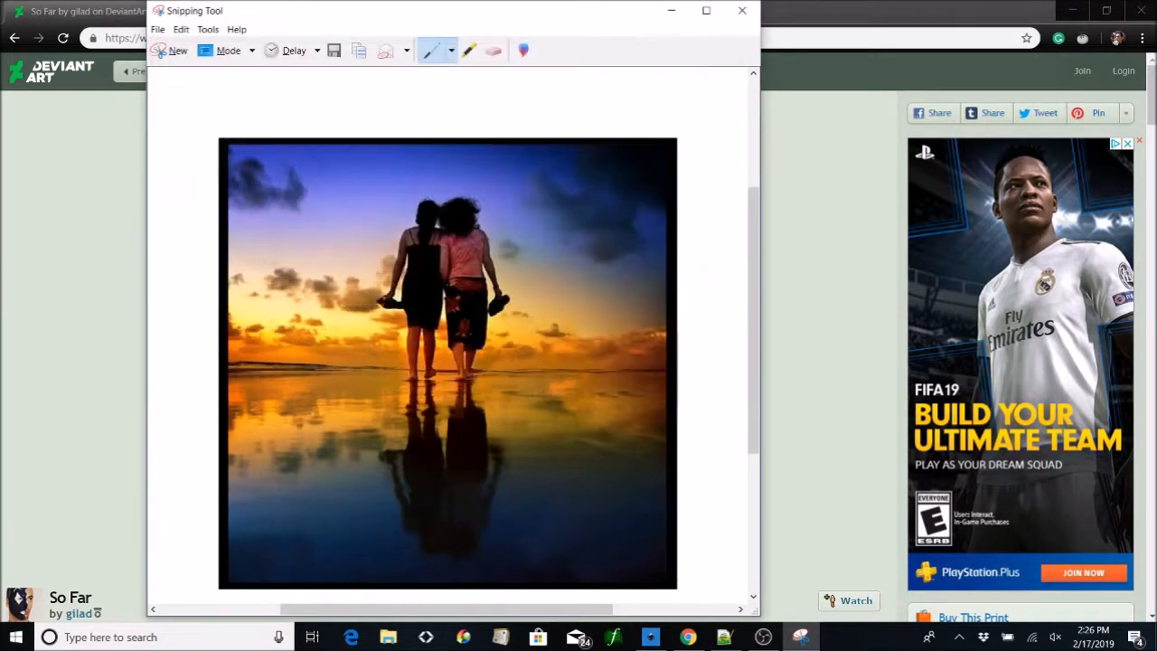
left_click(742, 10)
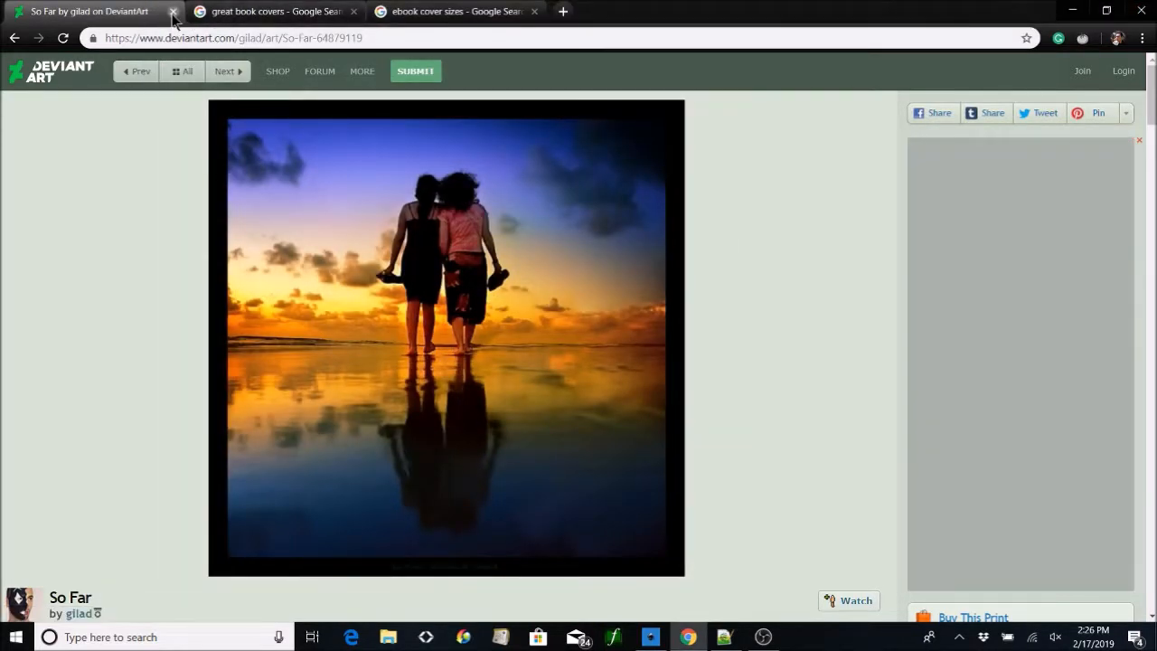
Close the DeviantArt page and bring up the "ebook cover sizes" search results.
key("ctrl+w")
left_click(273, 12)
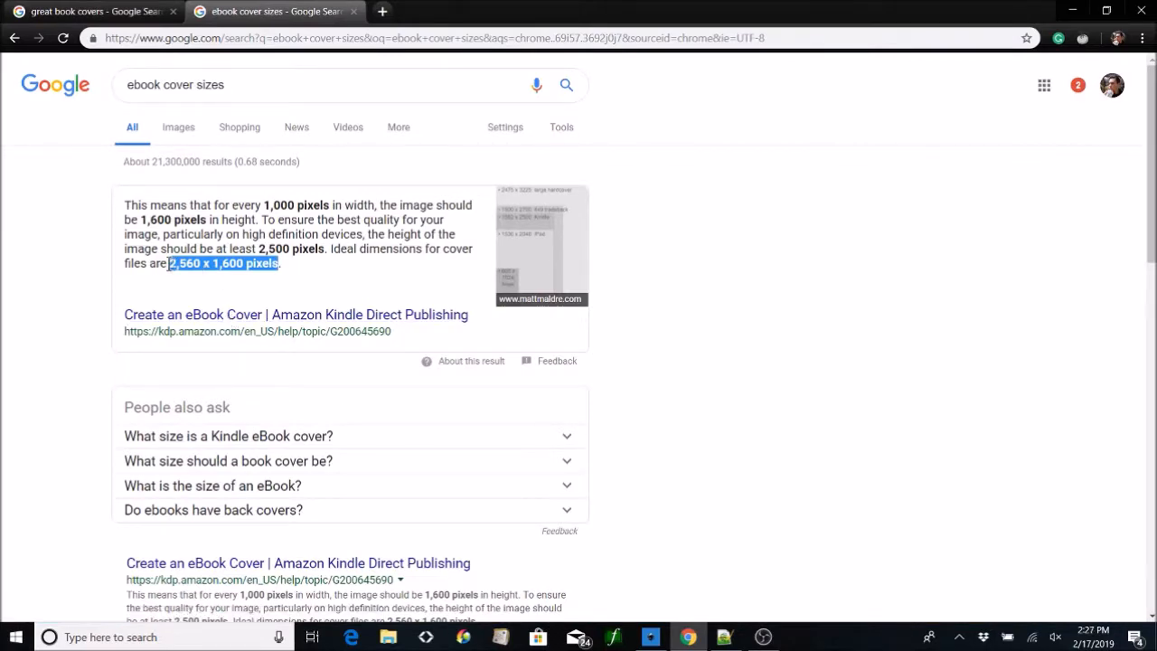
Switch to Inkscape and create a new blank document.
left_click(650, 637)
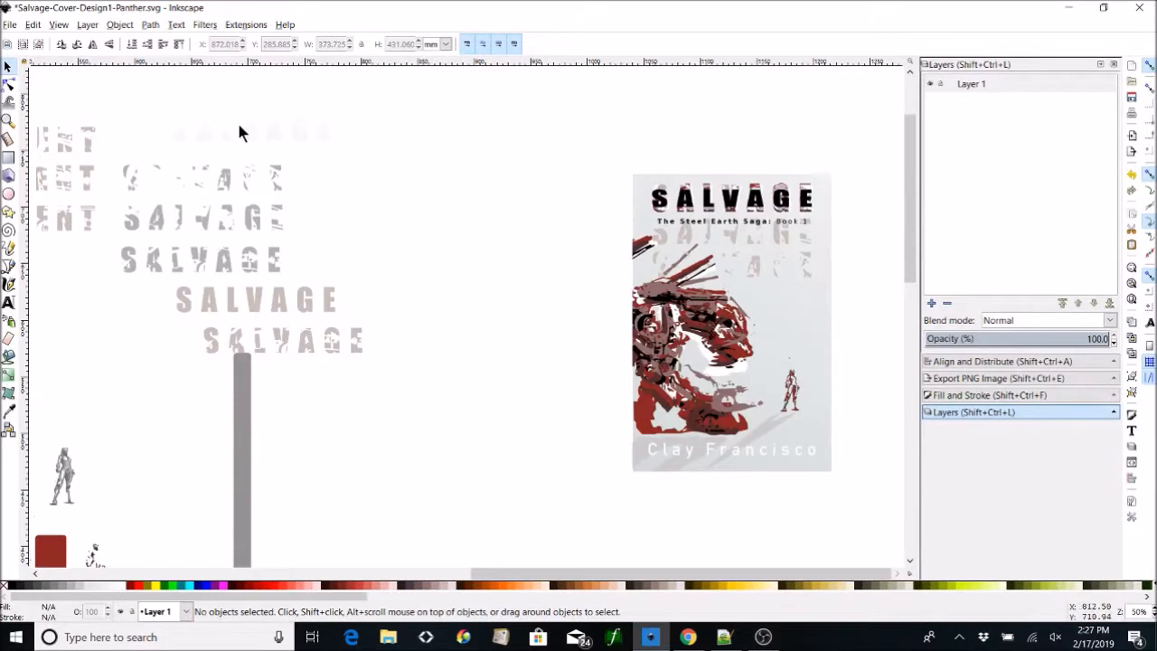
left_click(8, 24)
left_click(27, 41)
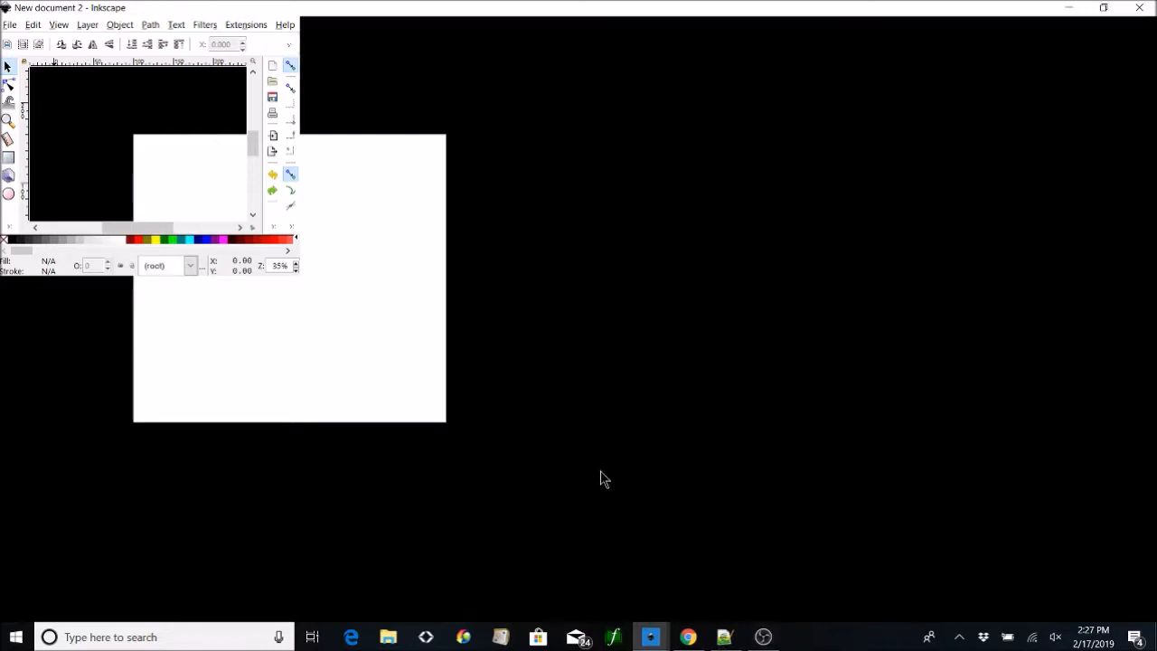
mouse_move(651, 633)
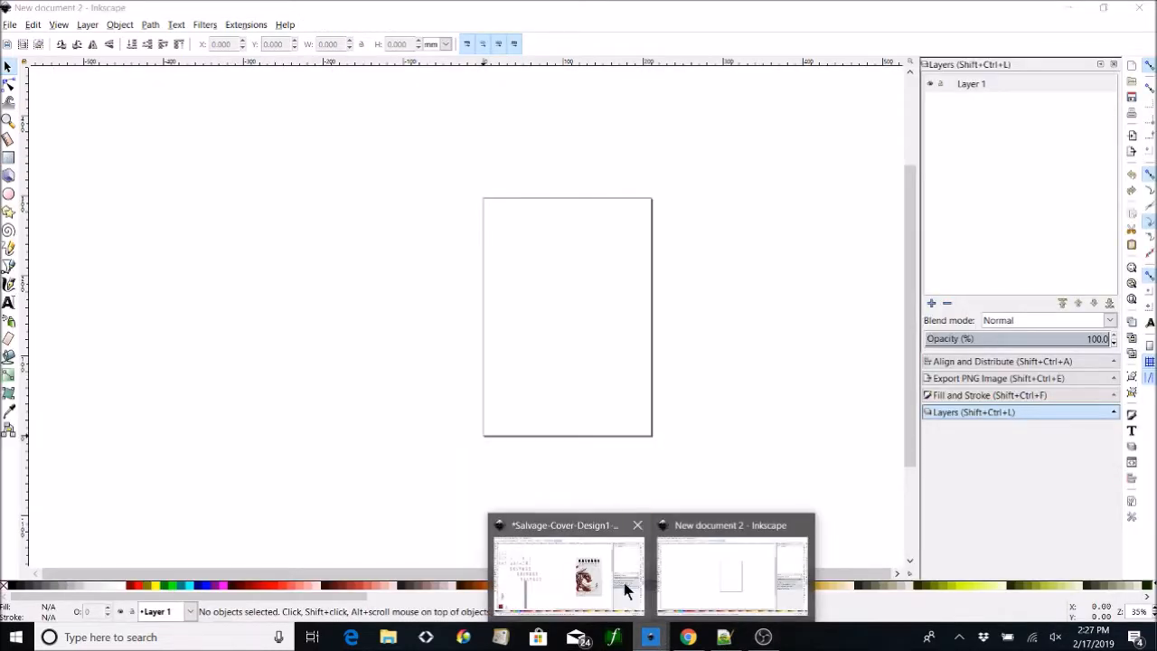
left_click(639, 525)
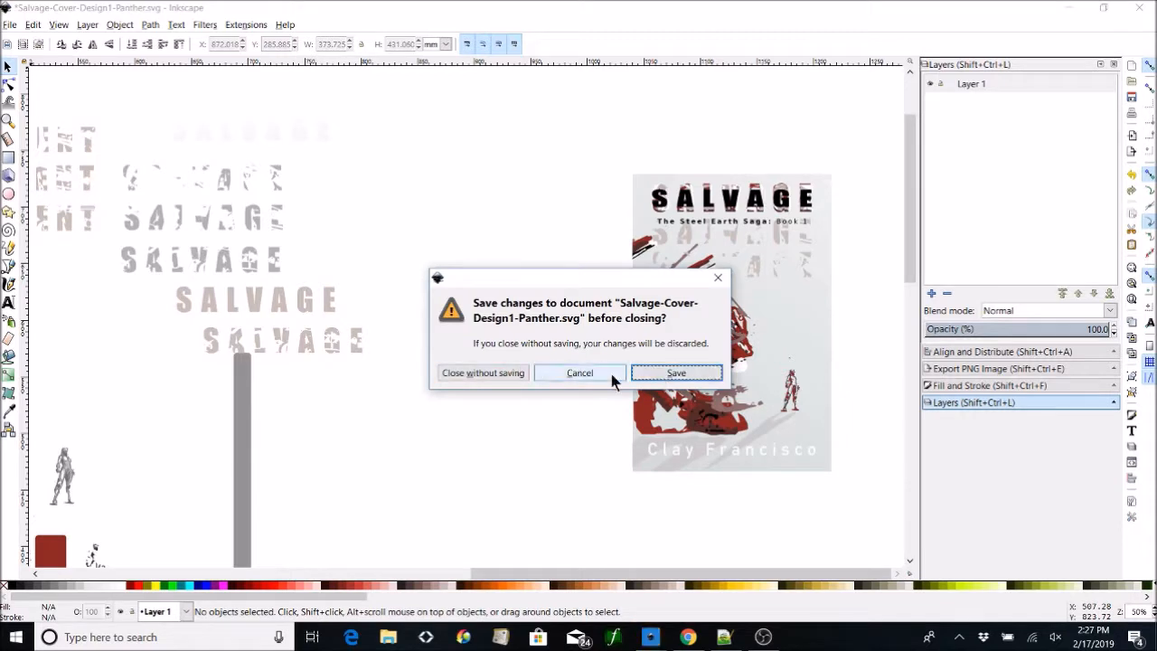
left_click(586, 368)
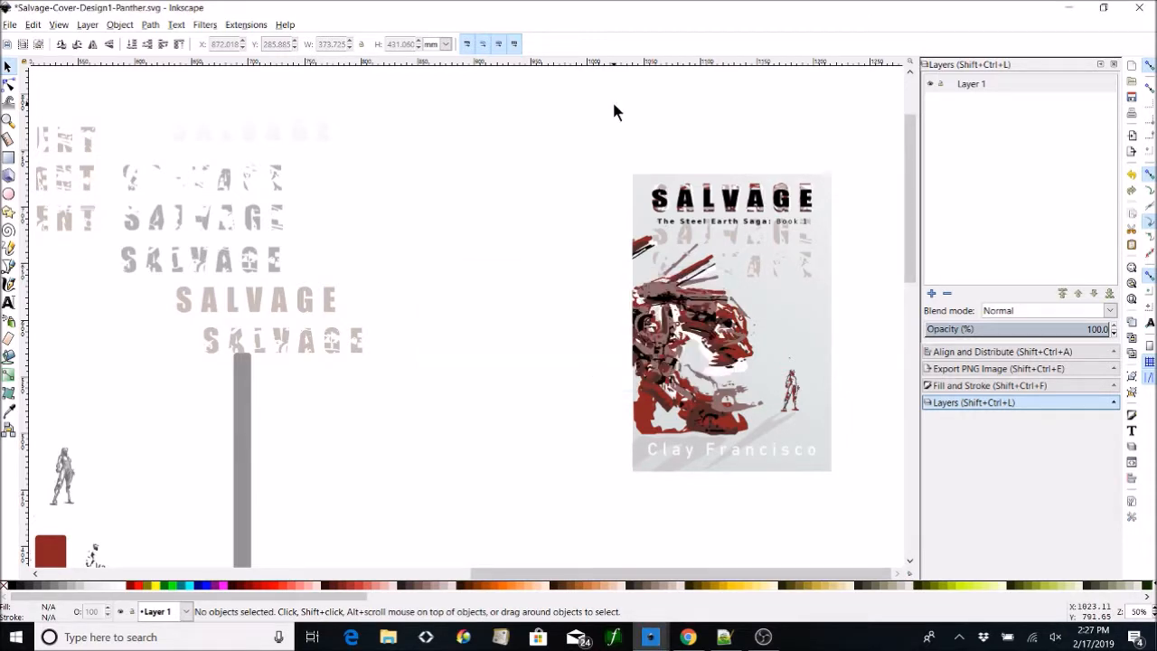
Close Salvage-Cover-Design1-Panther.svg without saving its changes, leaving the blank new document open.
mouse_move(651, 637)
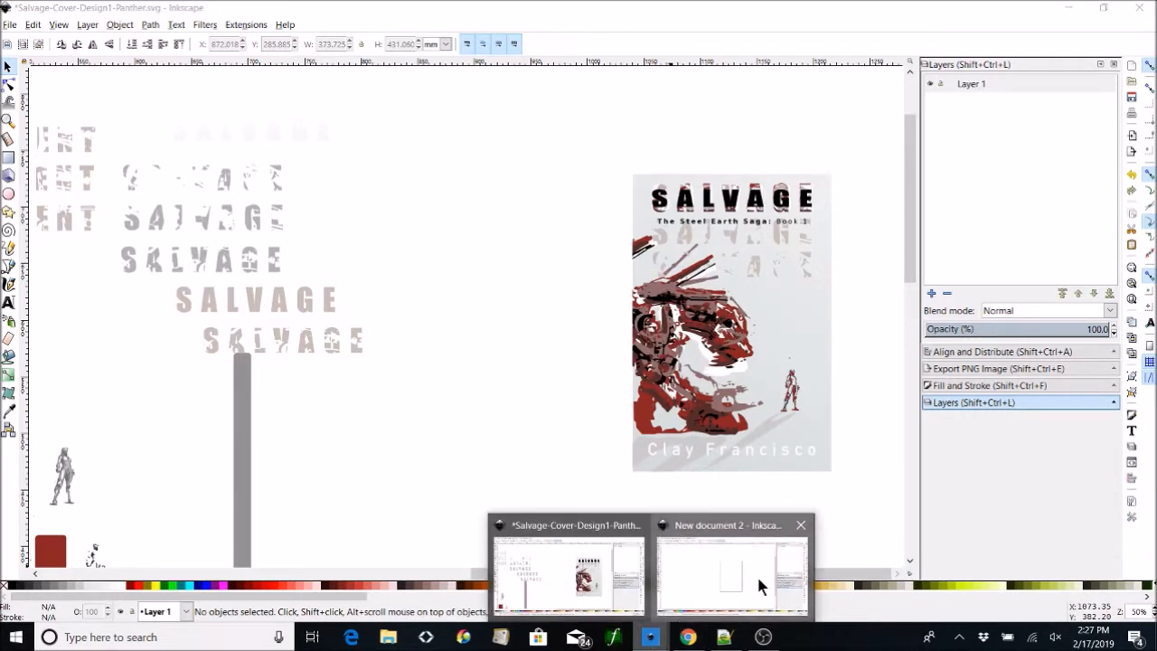
left_click(760, 585)
mouse_move(651, 636)
left_click(584, 568)
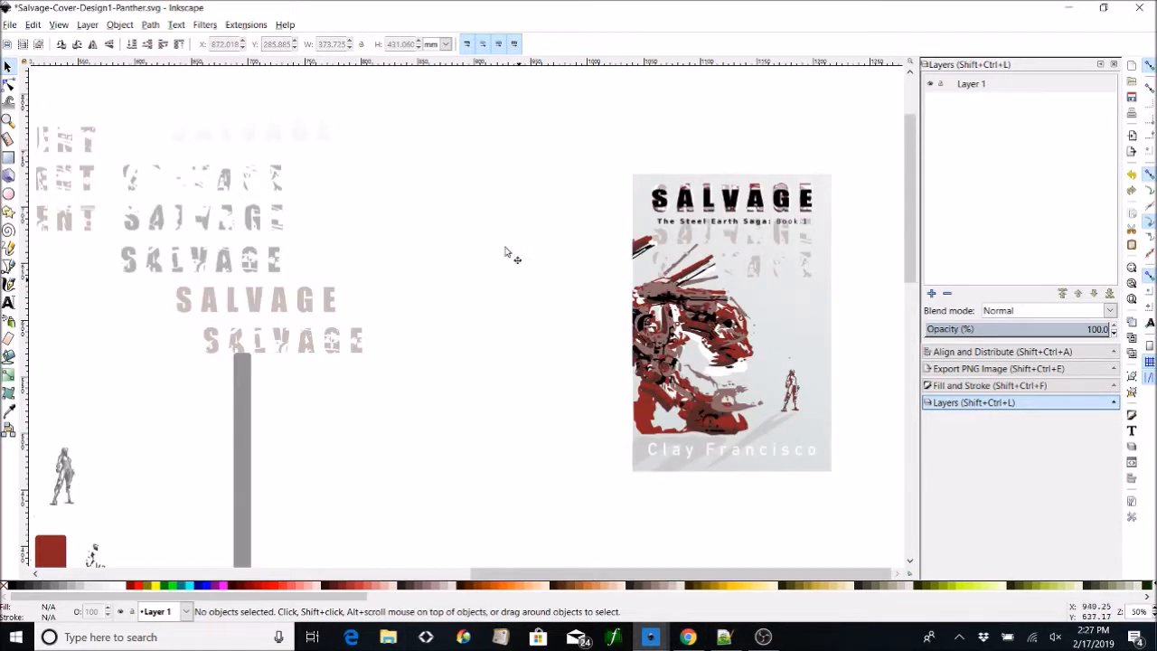
left_click(1139, 13)
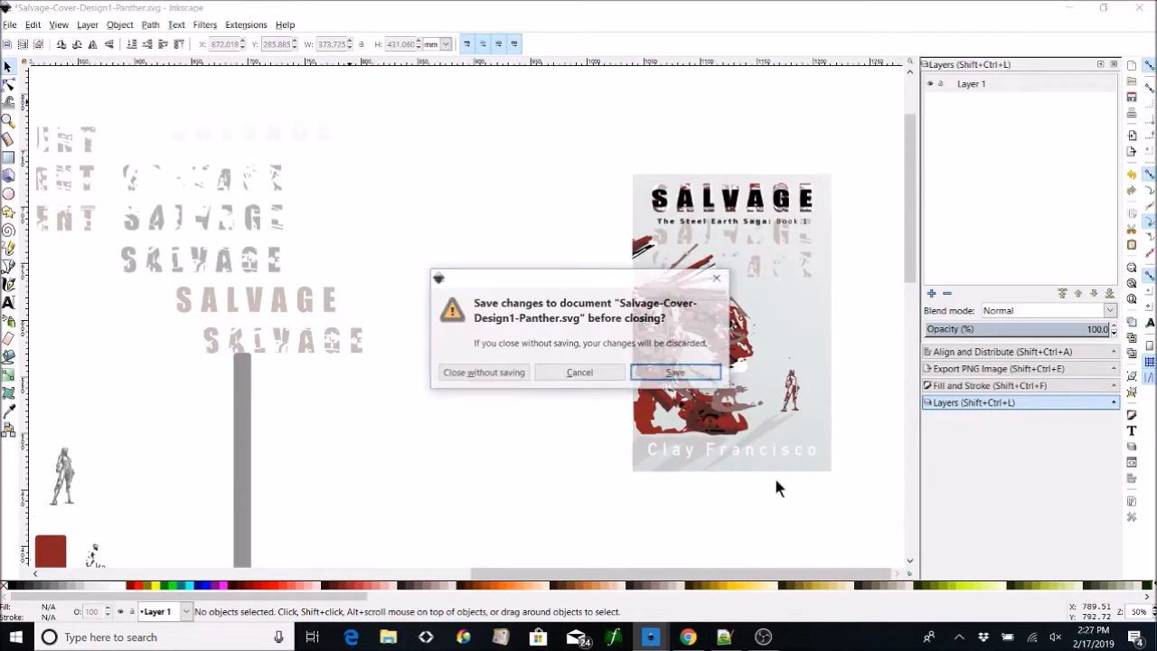
left_click(465, 376)
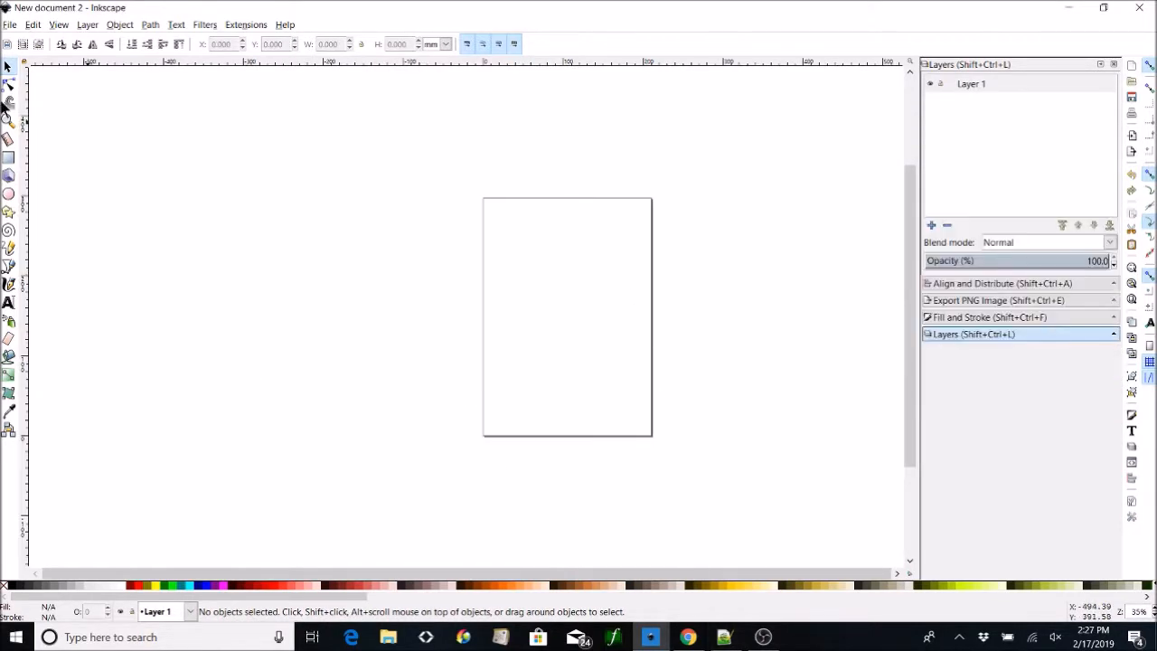
Draw a rectangle about 287 mm wide and 344 mm high overlapping the page, and switch its size units to px.
left_click(9, 159)
left_click_drag(551, 385, 320, 110)
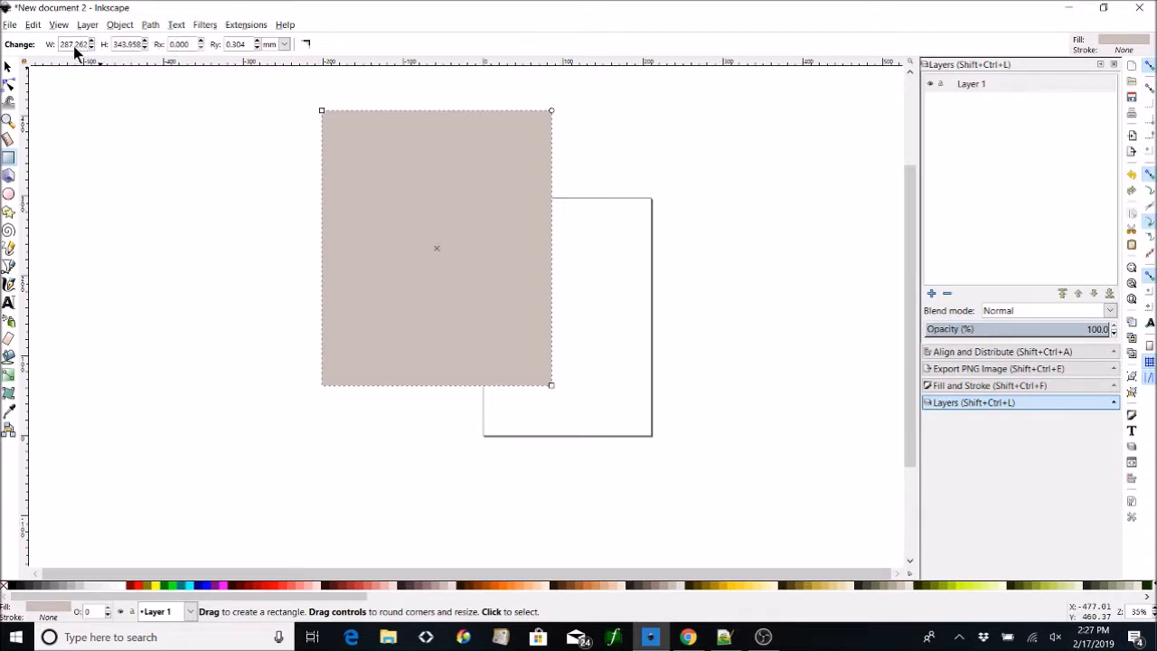
left_click(284, 44)
left_click(271, 146)
Set the rectangle's width to 1600 px and its height to 2560 px.
triple_click(73, 44)
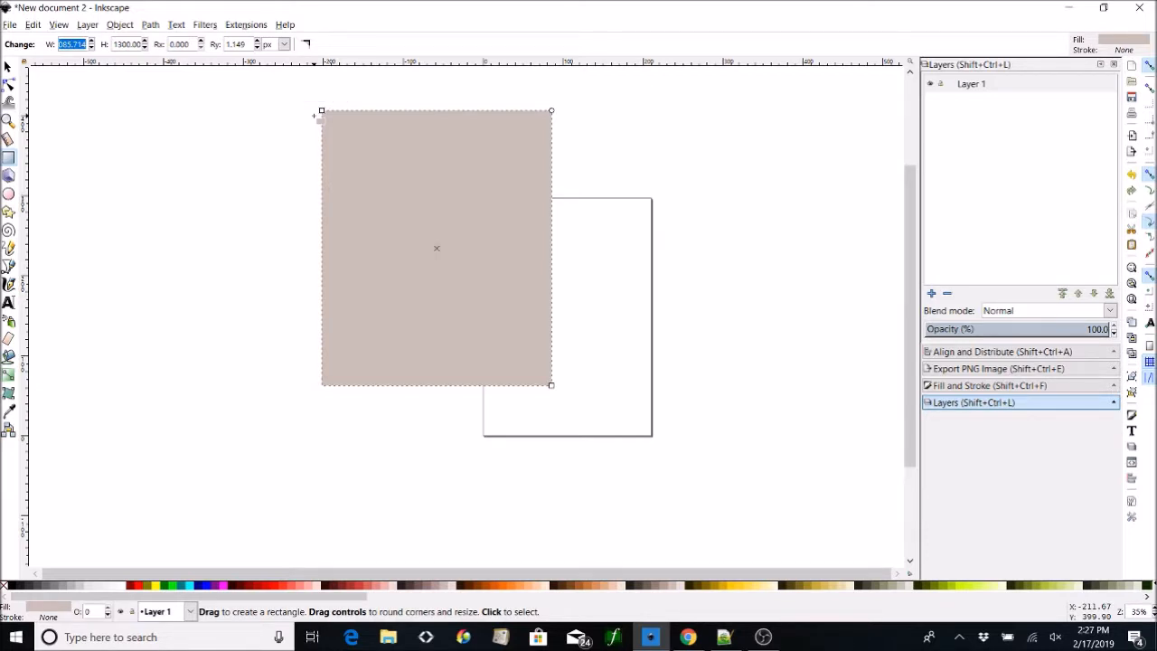
type("1600")
key("Return")
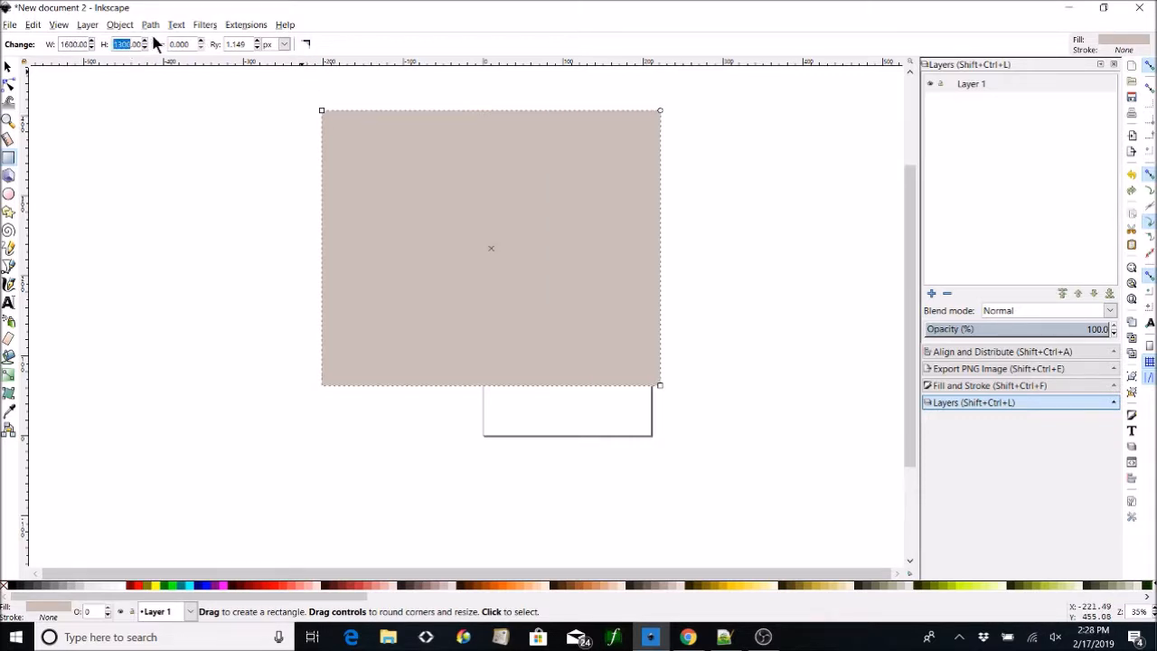
key("BackSpace")
type("2560")
key("Return")
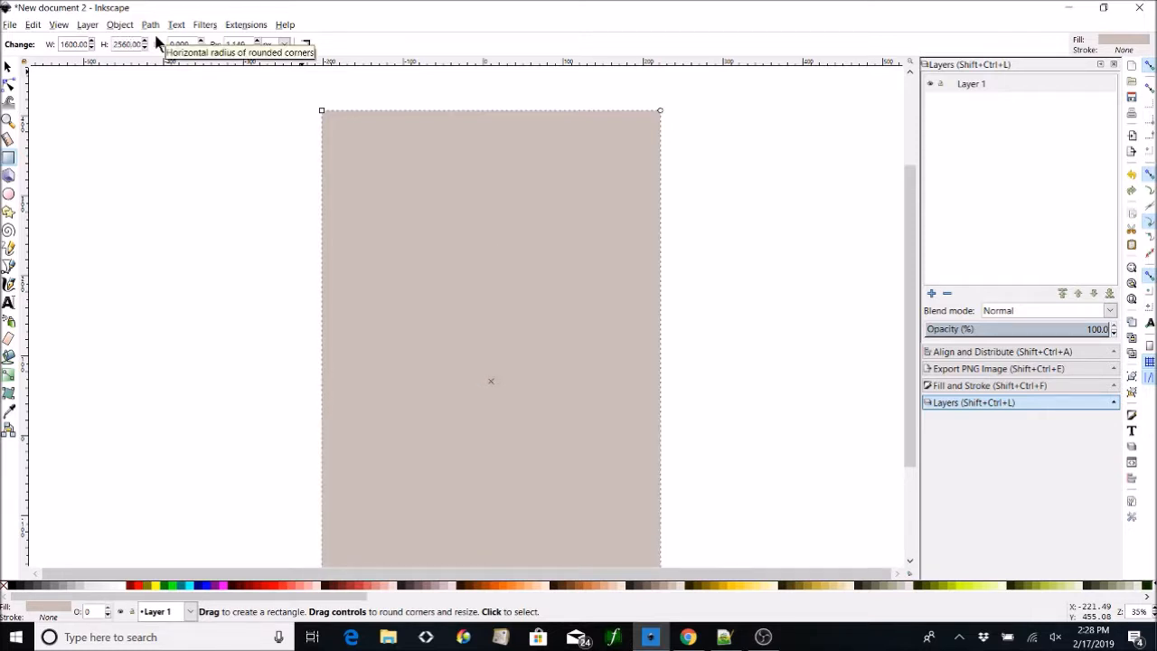
scroll(800, 172, "down", 1)
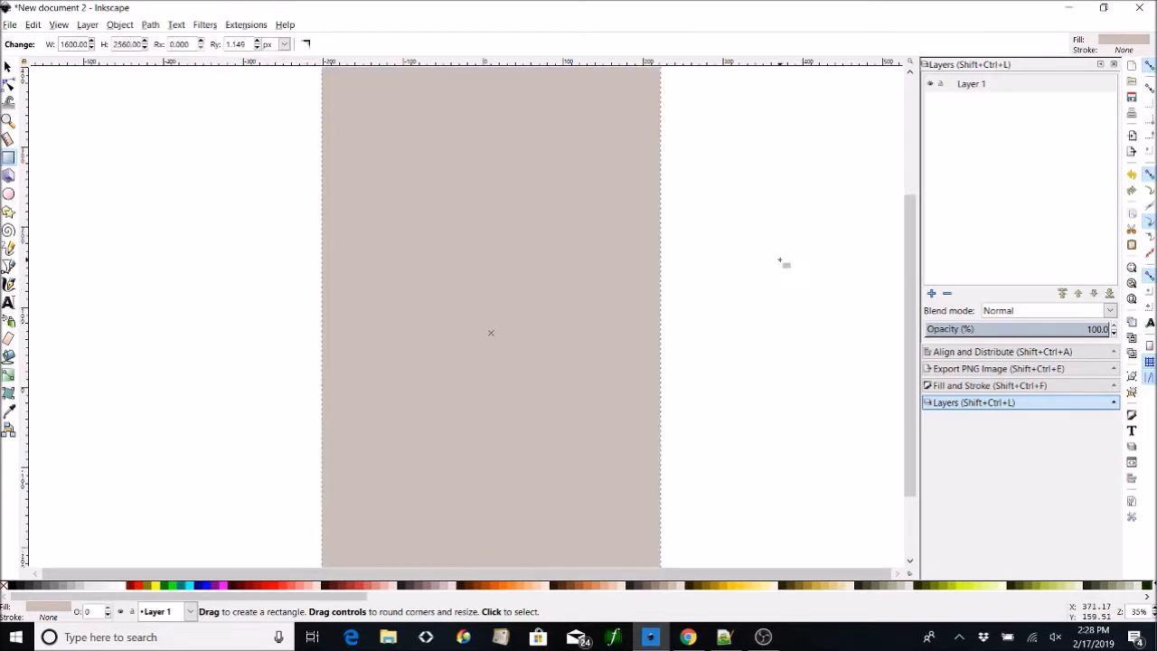
key("minus")
key("minus")
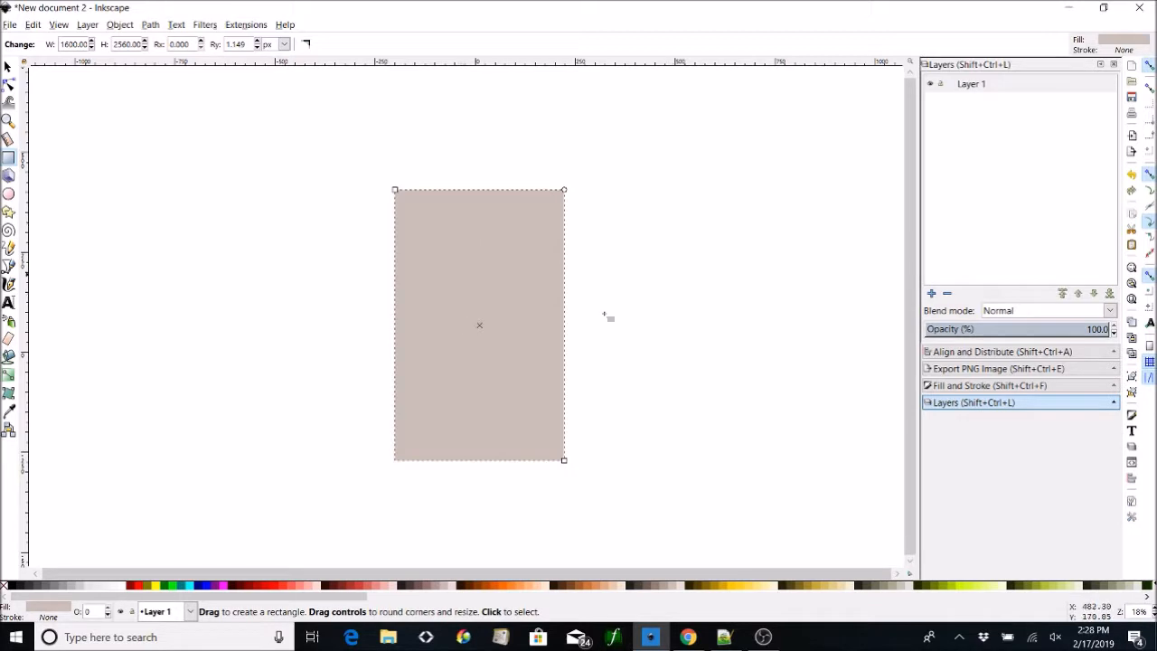
Deselect the rectangle and check the recommended ebook cover dimensions in the Chrome search results, returning to Inkscape.
left_click(14, 69)
left_click(296, 316)
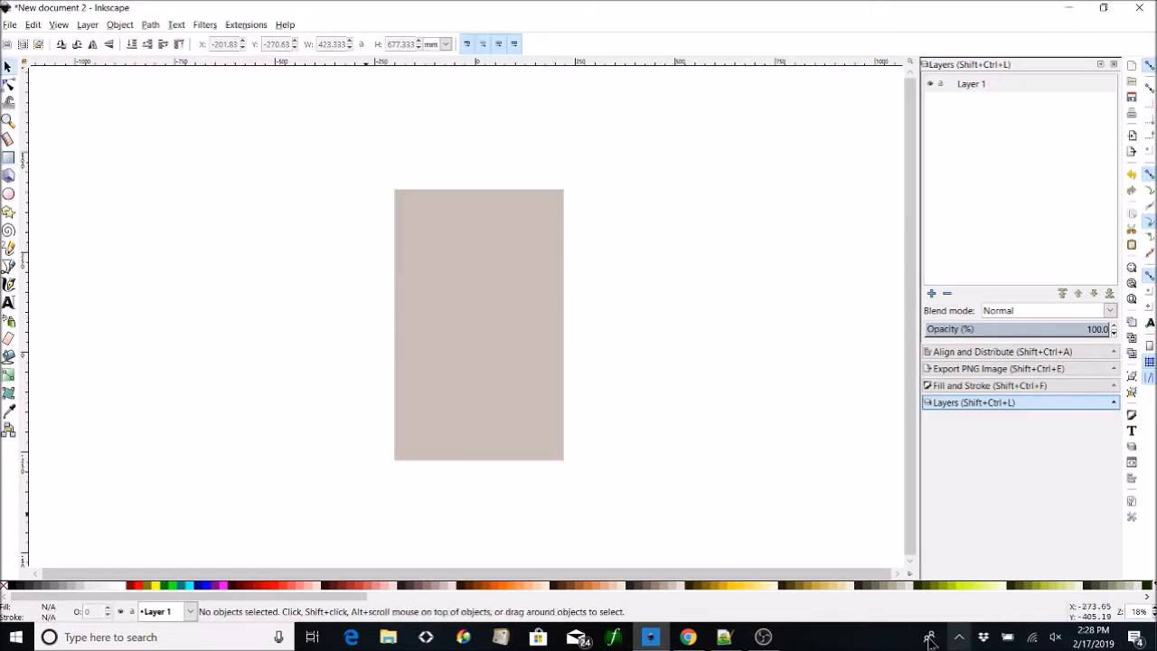
left_click(688, 636)
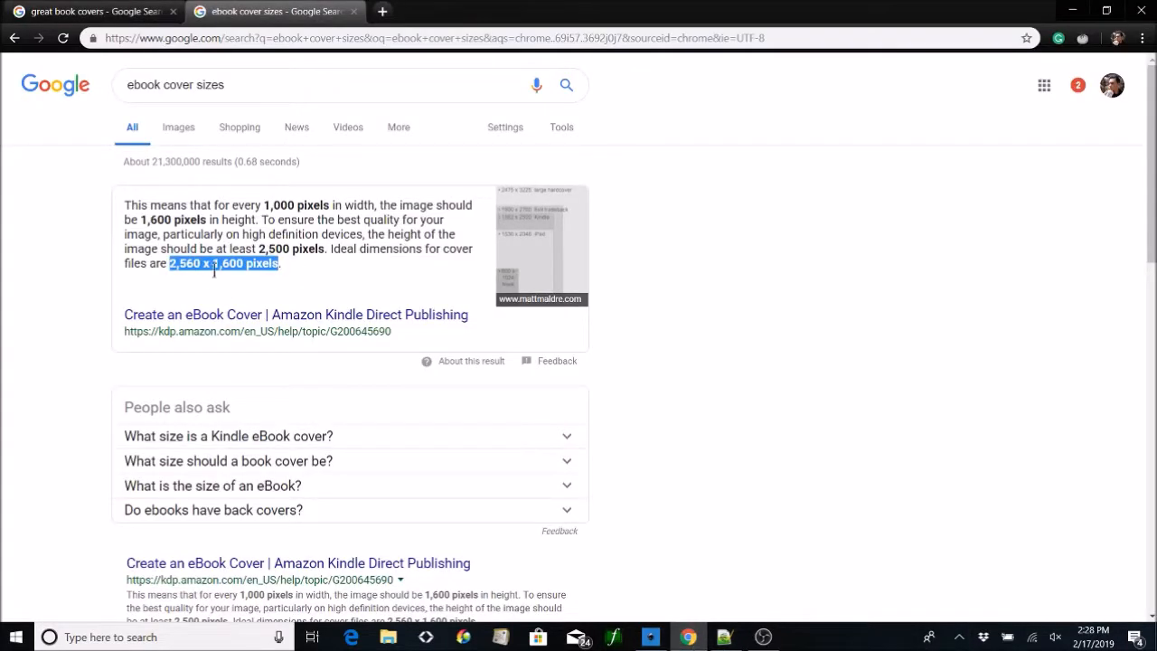
left_click(649, 636)
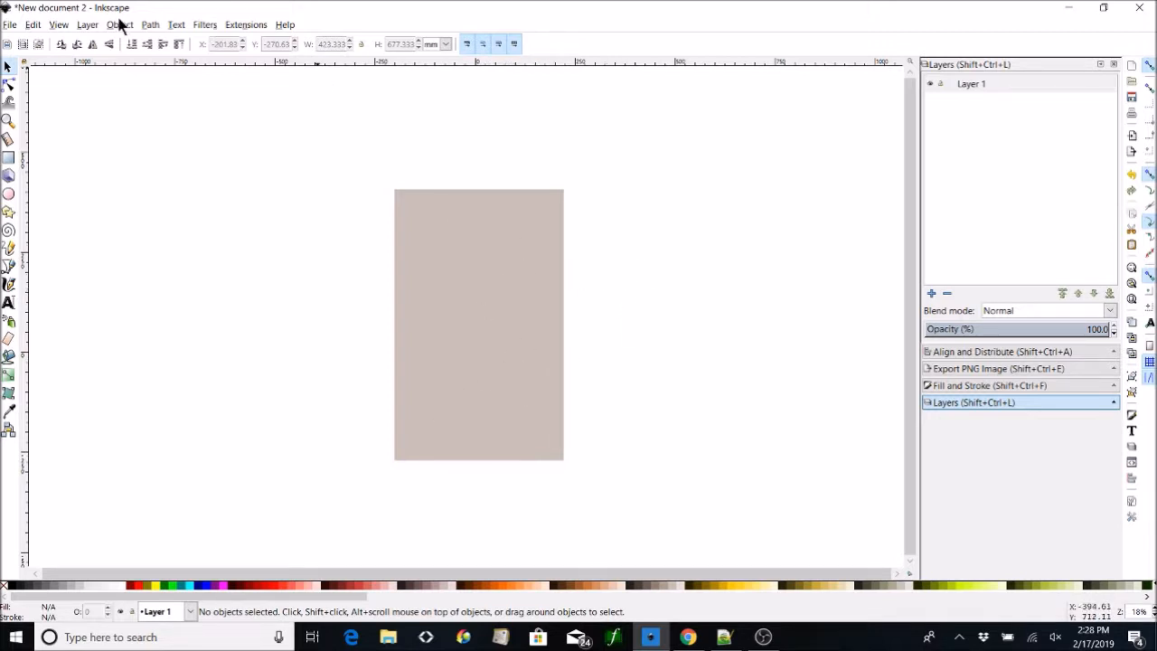
Import the walking-women PNG from the general author stuff folder on the desktop as an embedded image.
left_click(10, 26)
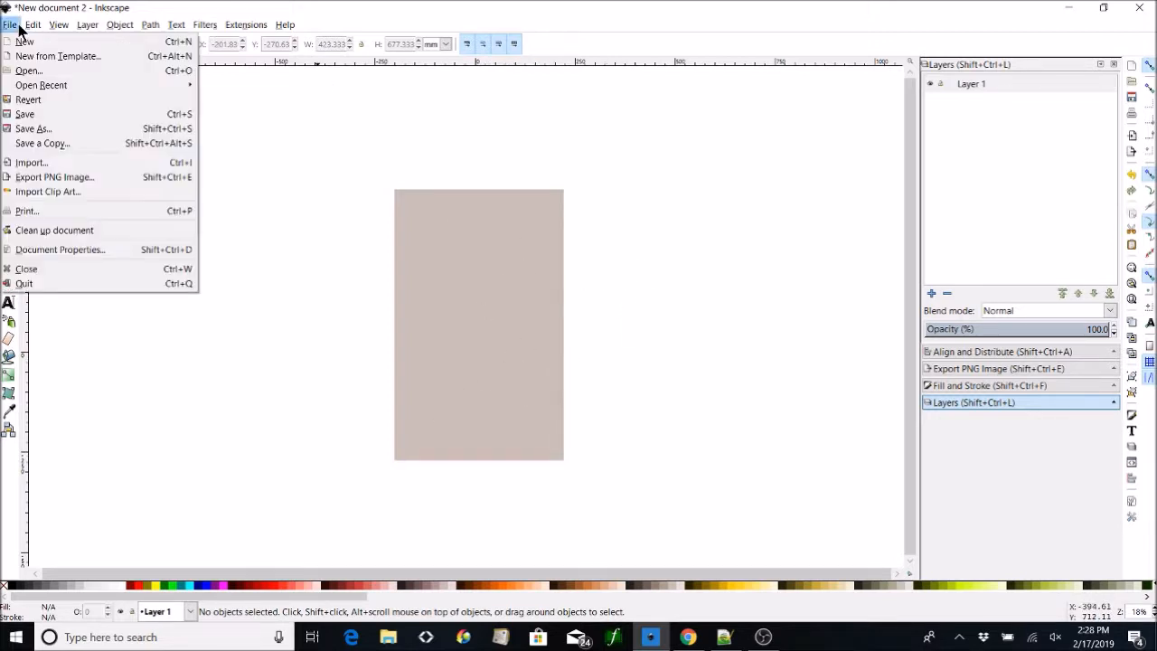
left_click(52, 163)
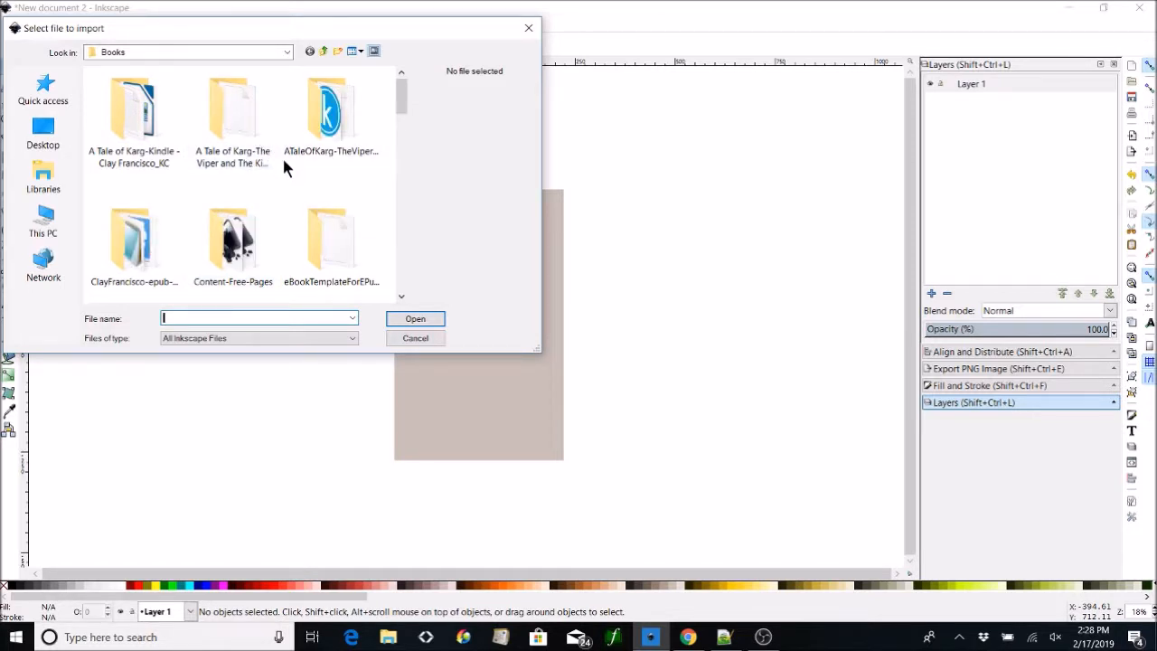
left_click(288, 53)
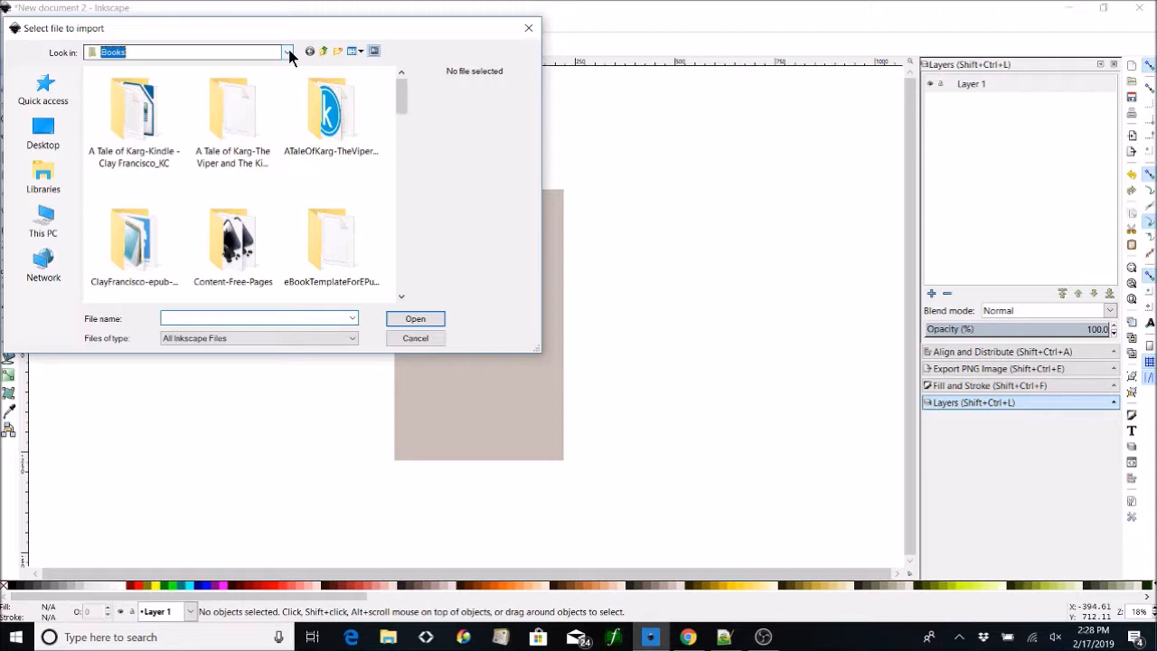
left_click_drag(287, 200, 285, 83)
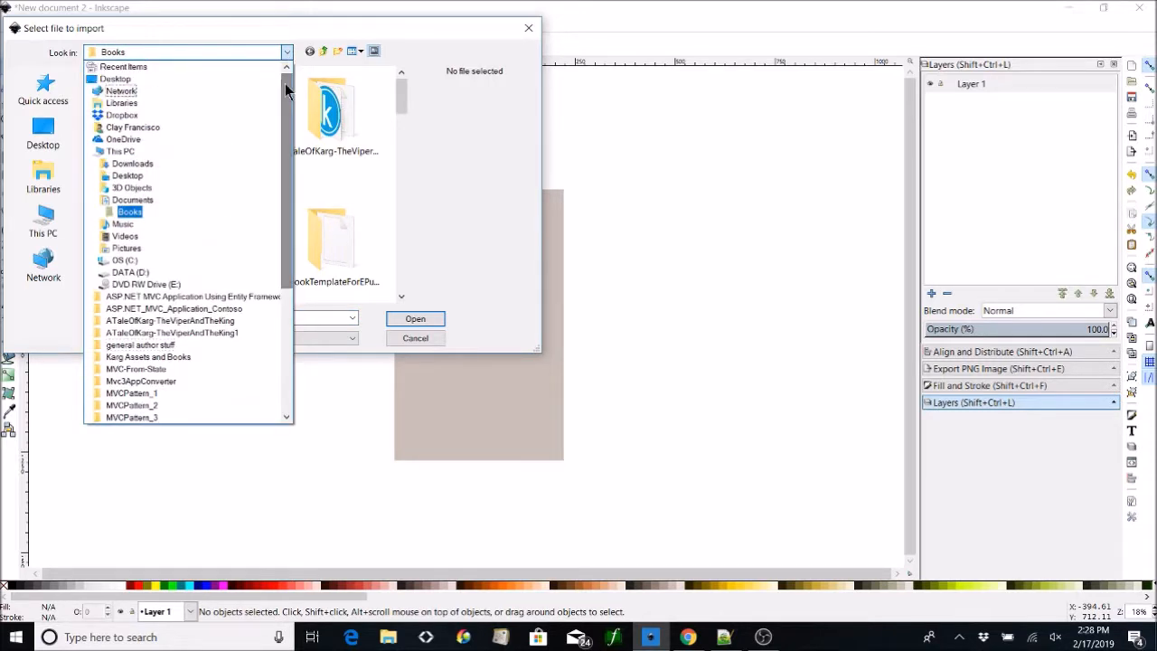
left_click(131, 81)
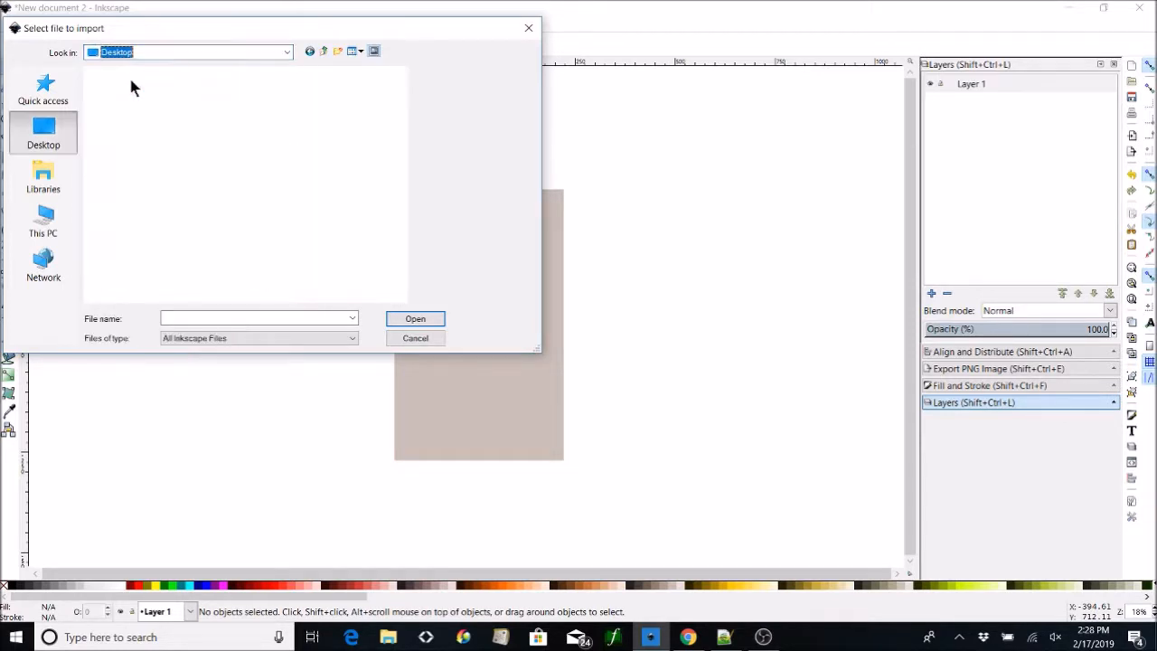
left_click_drag(393, 101, 400, 149)
double_click(206, 154)
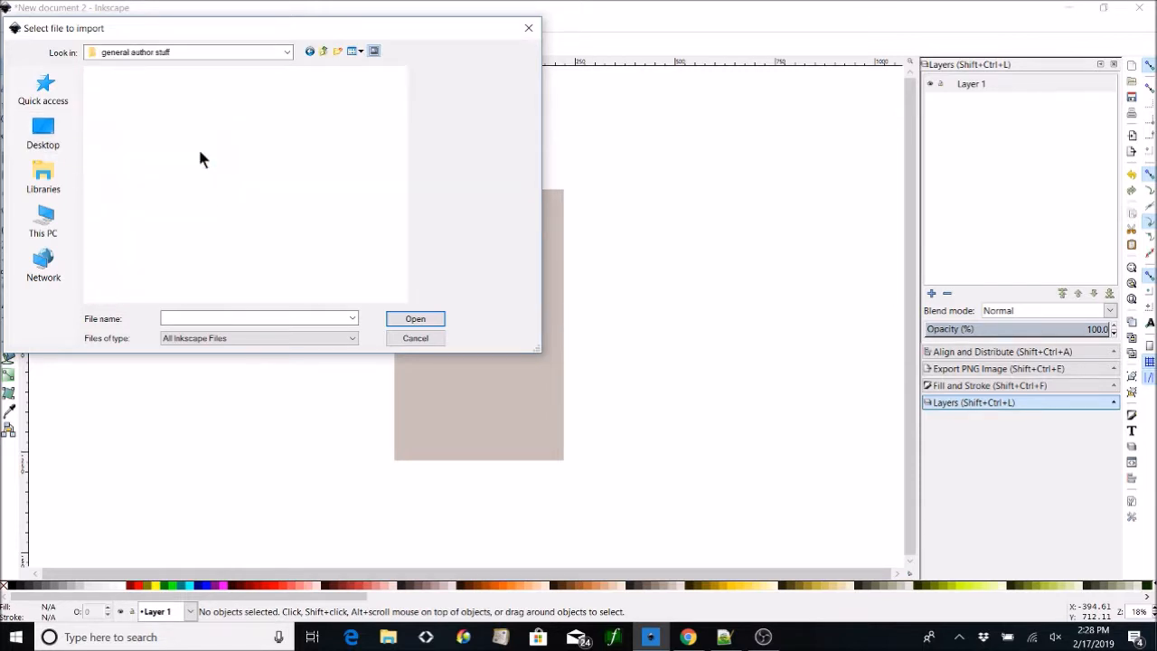
scroll(334, 151, "down", 10)
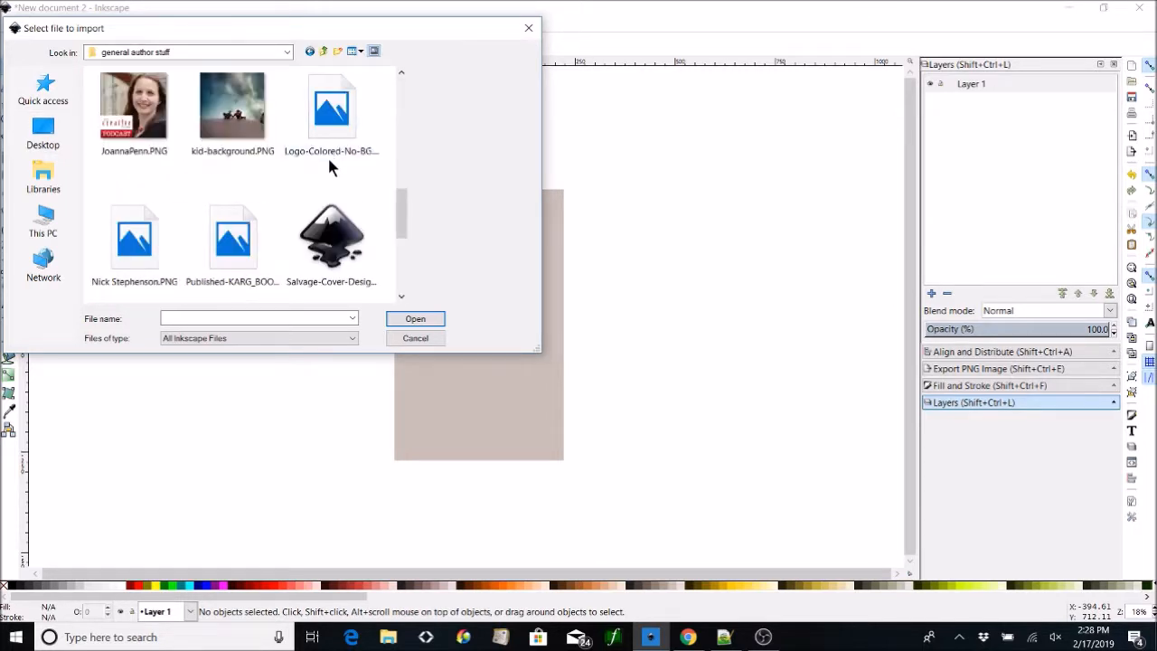
scroll(327, 154, "down", 5)
left_click(327, 144)
left_click(415, 318)
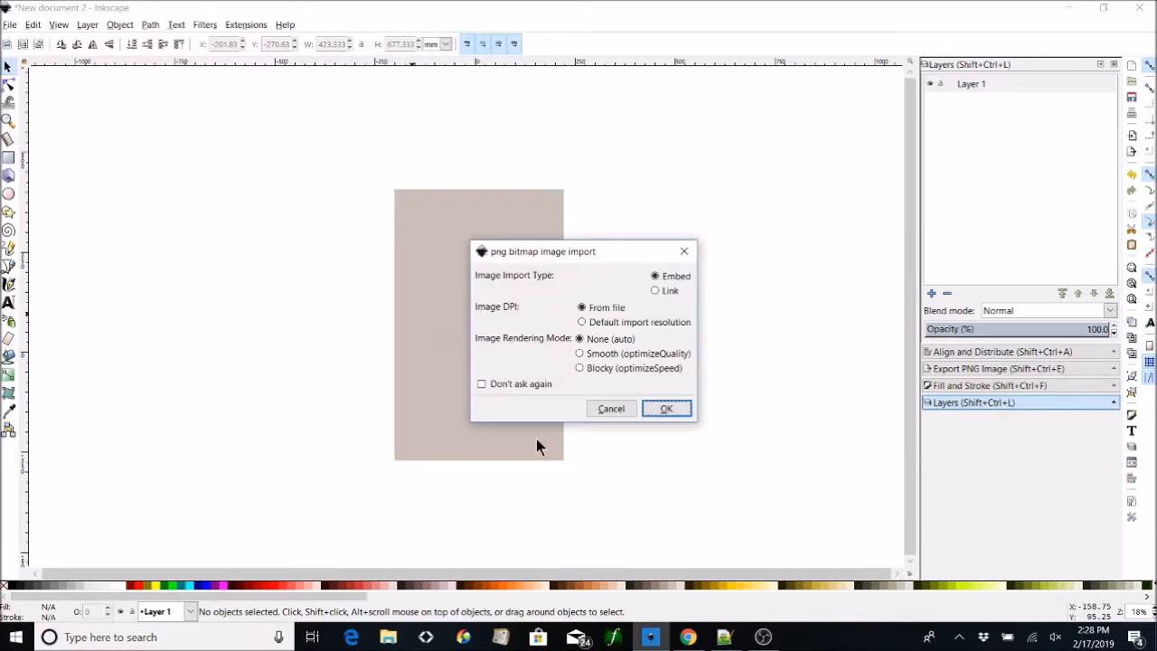
left_click(675, 405)
Enlarge the imported photo to about 754 by 742 mm and position it centrally over the cover rectangle.
left_click_drag(684, 415, 326, 286)
left_click_drag(341, 242, 520, 116)
left_click_drag(415, 177, 521, 289)
left_click_drag(586, 221, 671, 160)
left_click_drag(614, 253, 581, 264)
left_click_drag(614, 443, 647, 493)
left_click_drag(599, 406, 610, 400)
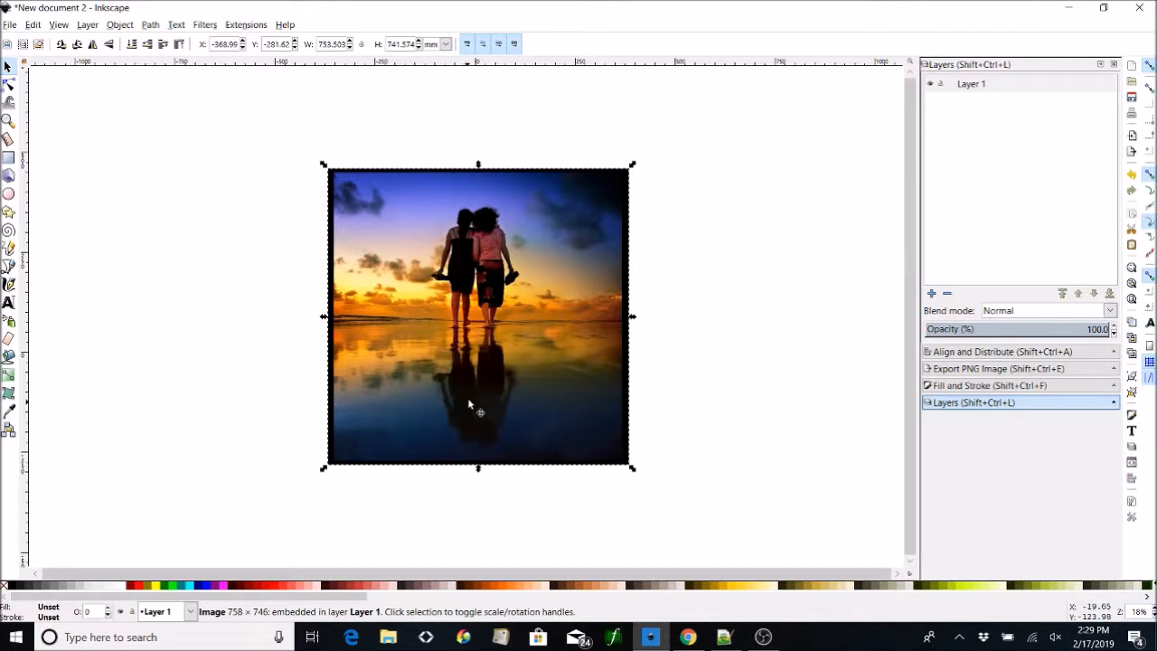
Trace the photo with Trace Bitmap, using multiple scans by brightness steps with 3 scans.
left_click(132, 28)
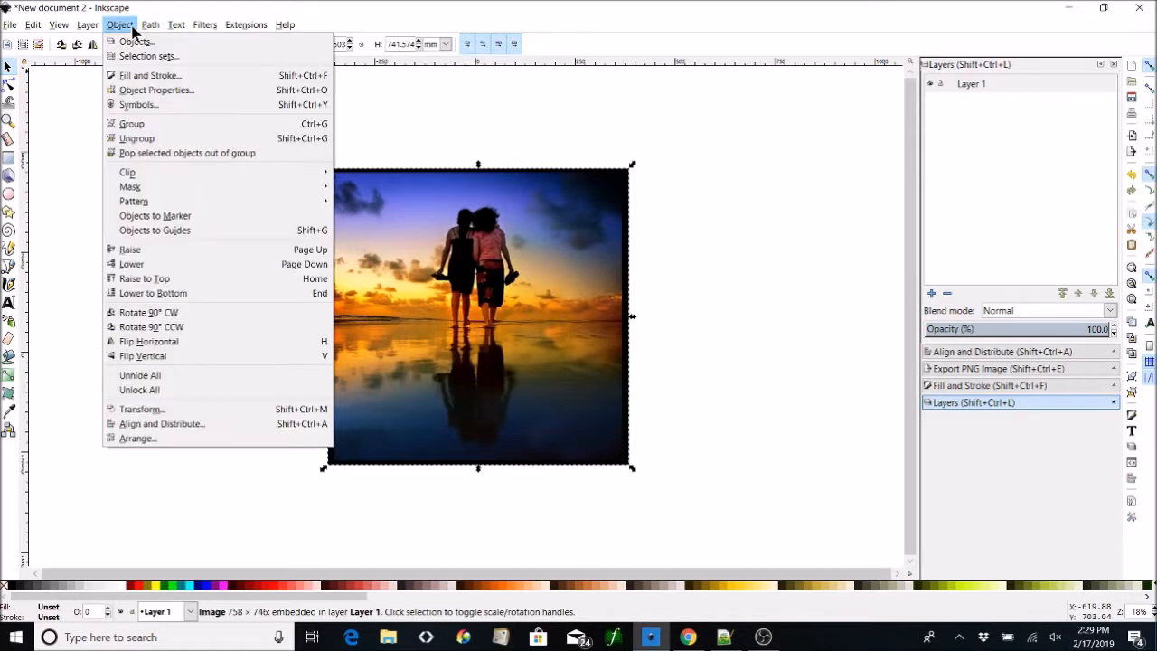
left_click(145, 26)
left_click(151, 28)
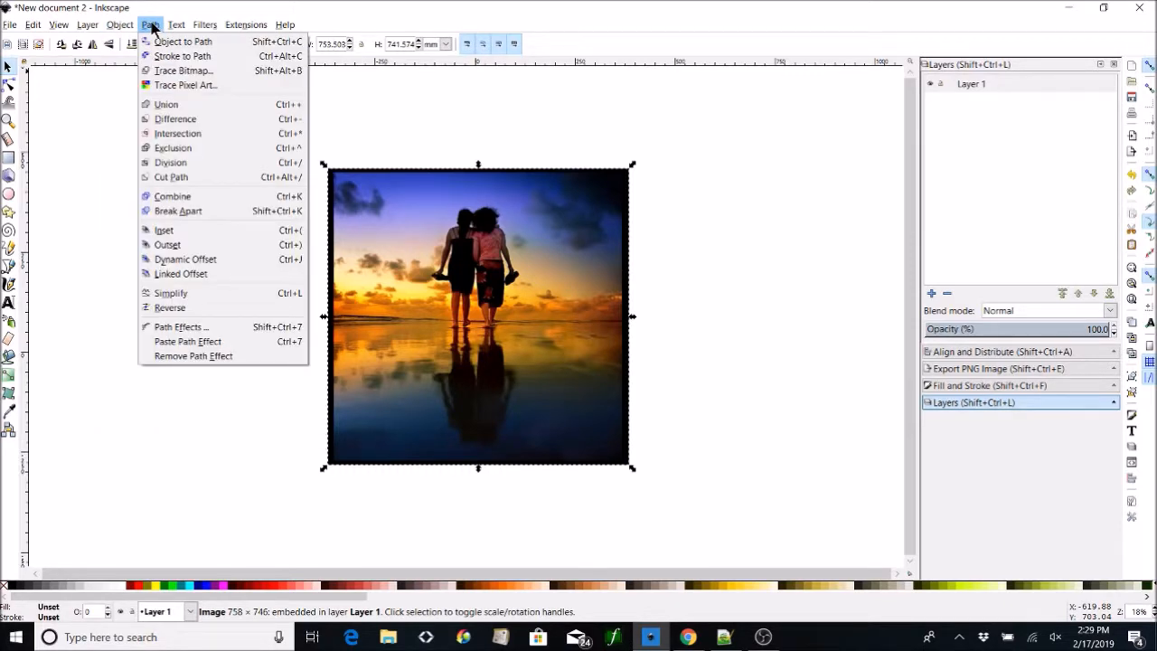
mouse_move(114, 30)
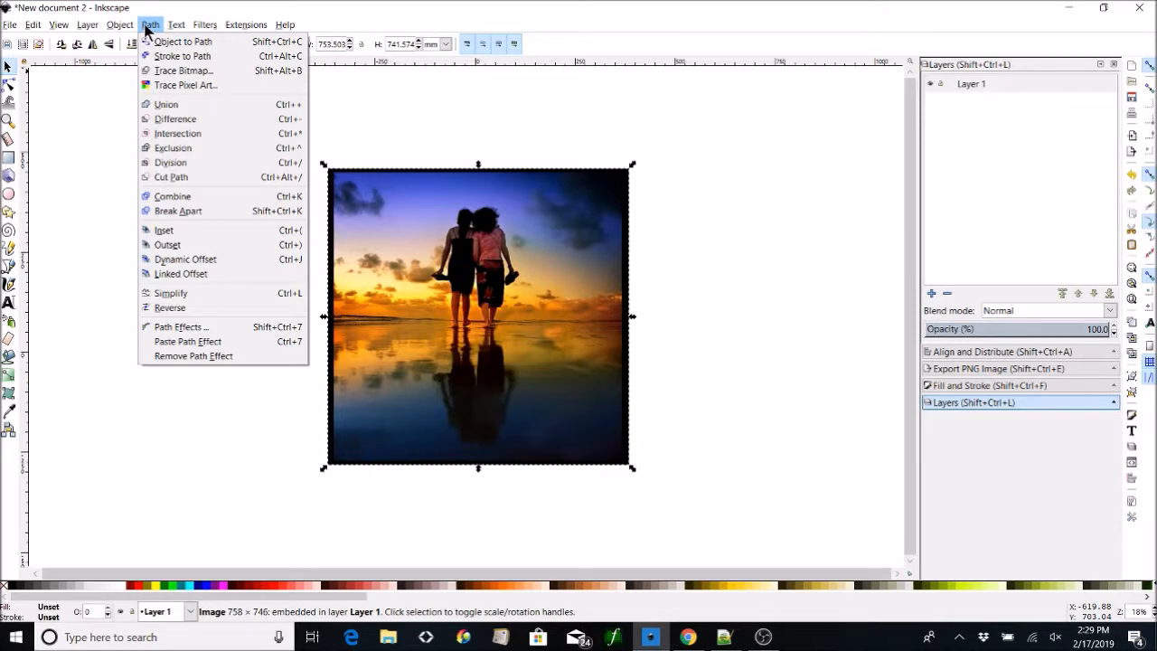
left_click(162, 70)
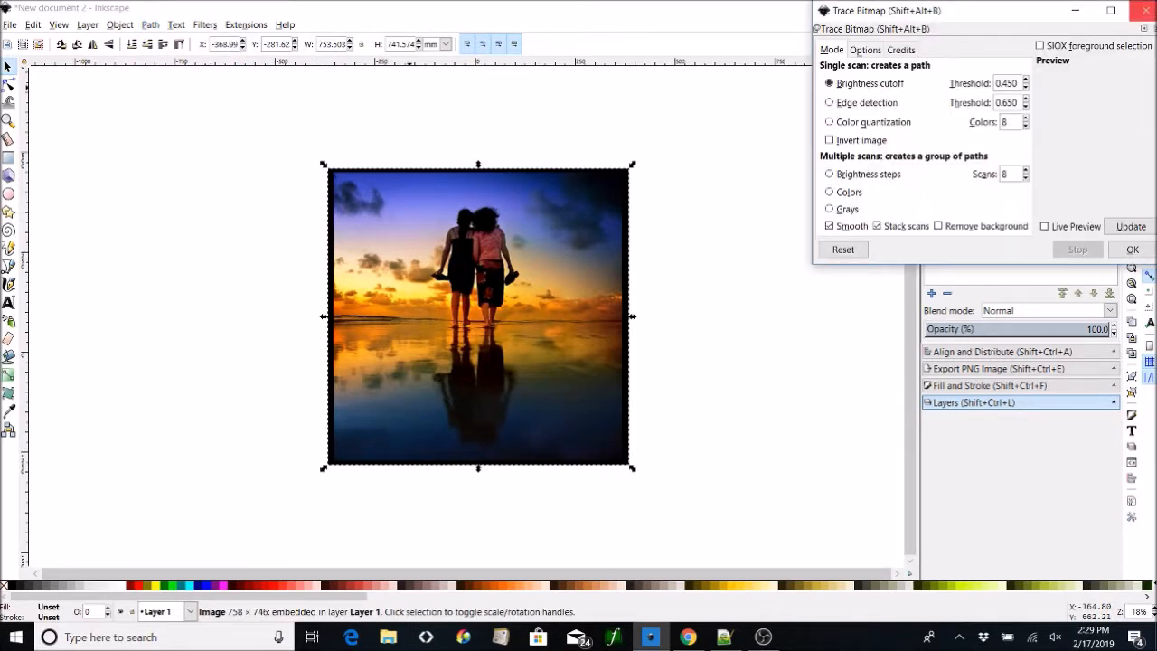
mouse_move(1030, 11)
left_mouse_down()
mouse_move(775, 197)
mouse_move(884, 210)
left_mouse_up()
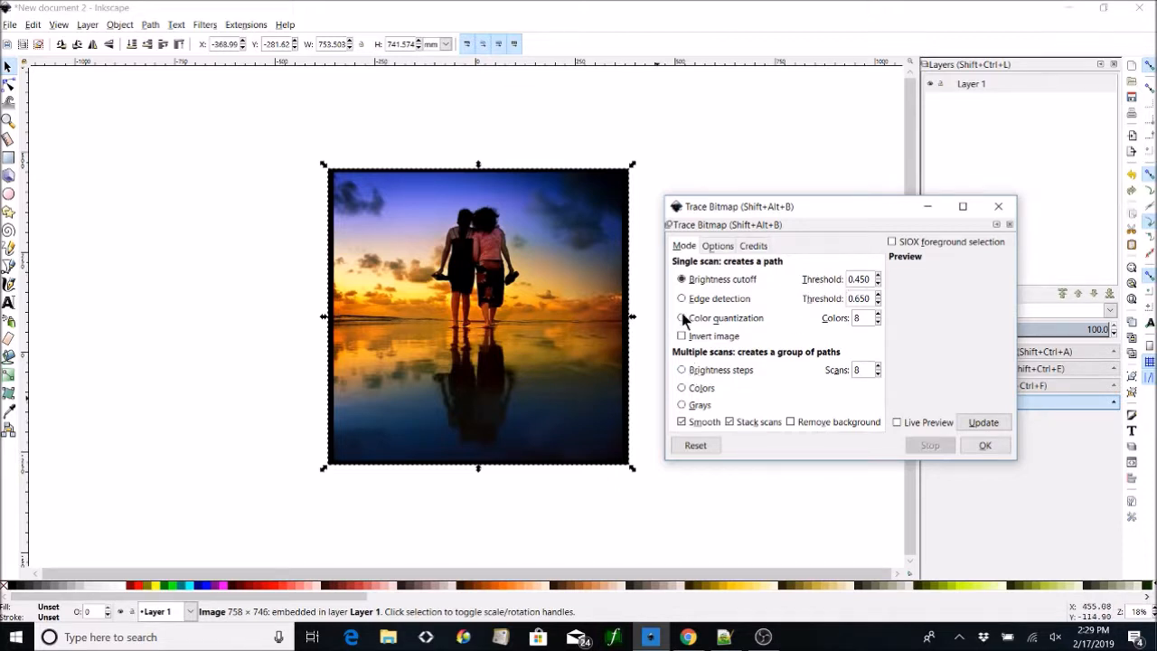
left_click(684, 371)
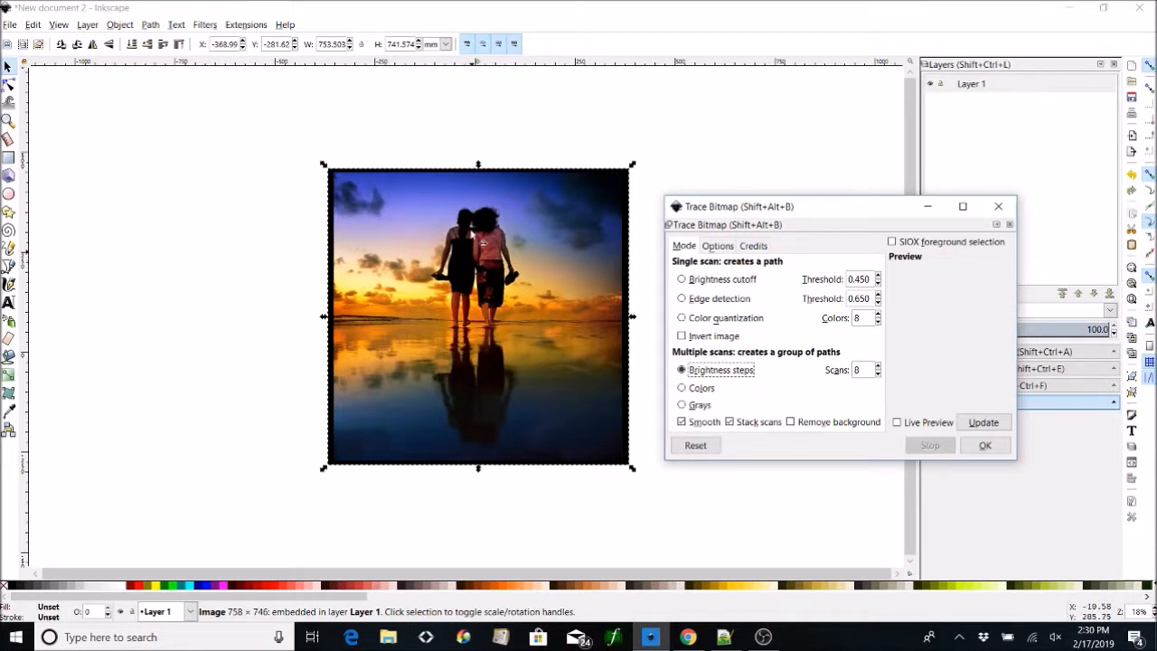
left_click(876, 373)
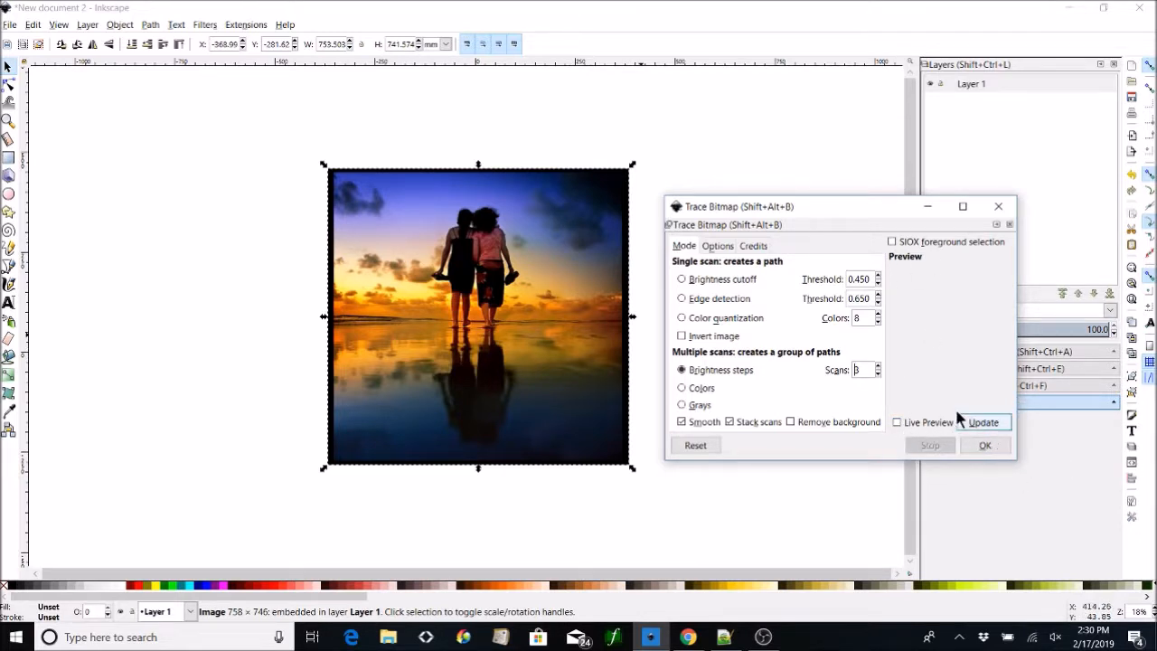
left_click(984, 457)
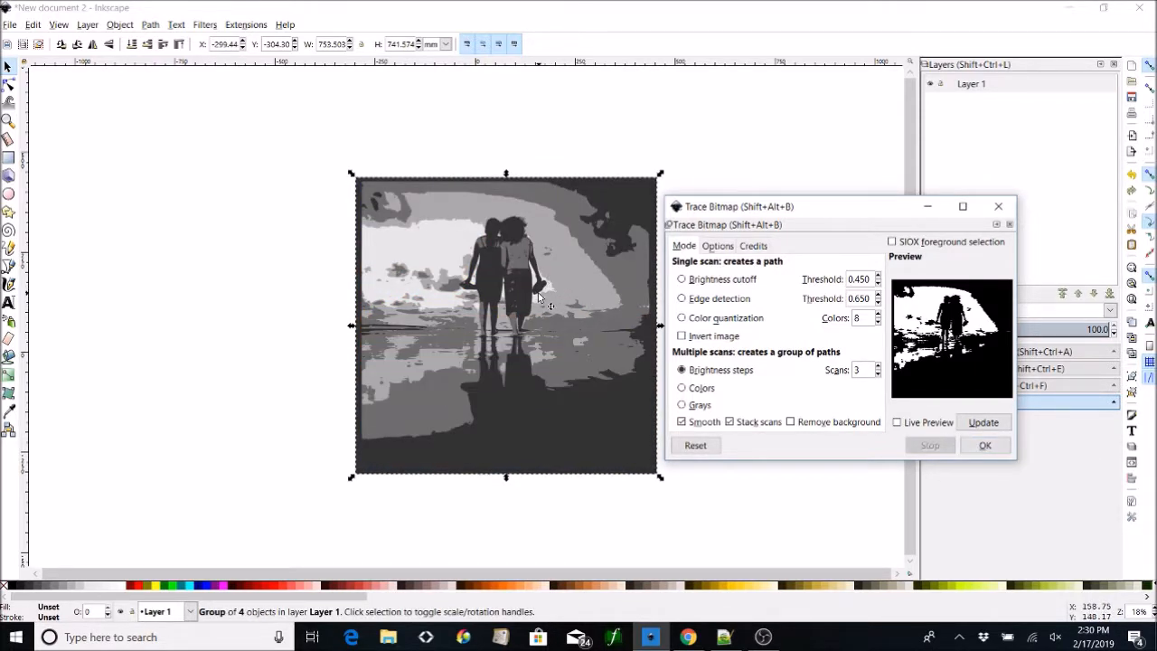
Move the grayscale traced copy off the photo to the empty canvas well left of it and keep it selected.
left_click_drag(528, 303, 222, 301)
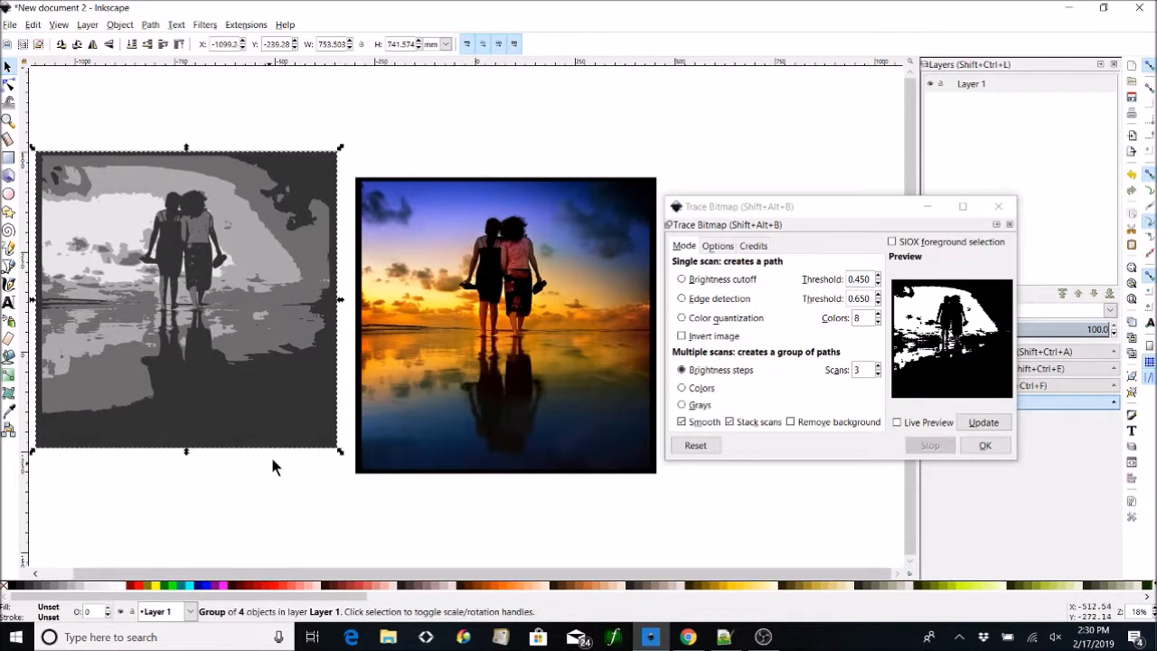
left_click_drag(276, 502, 459, 499)
left_click_drag(485, 397, 328, 385)
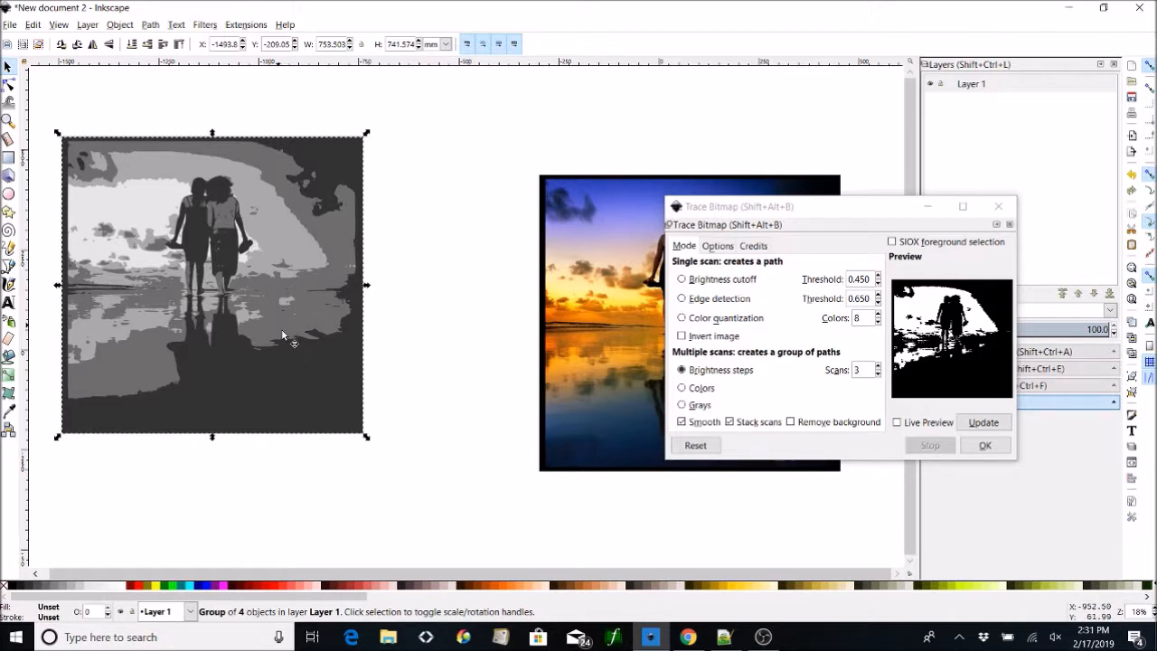
left_click(480, 322)
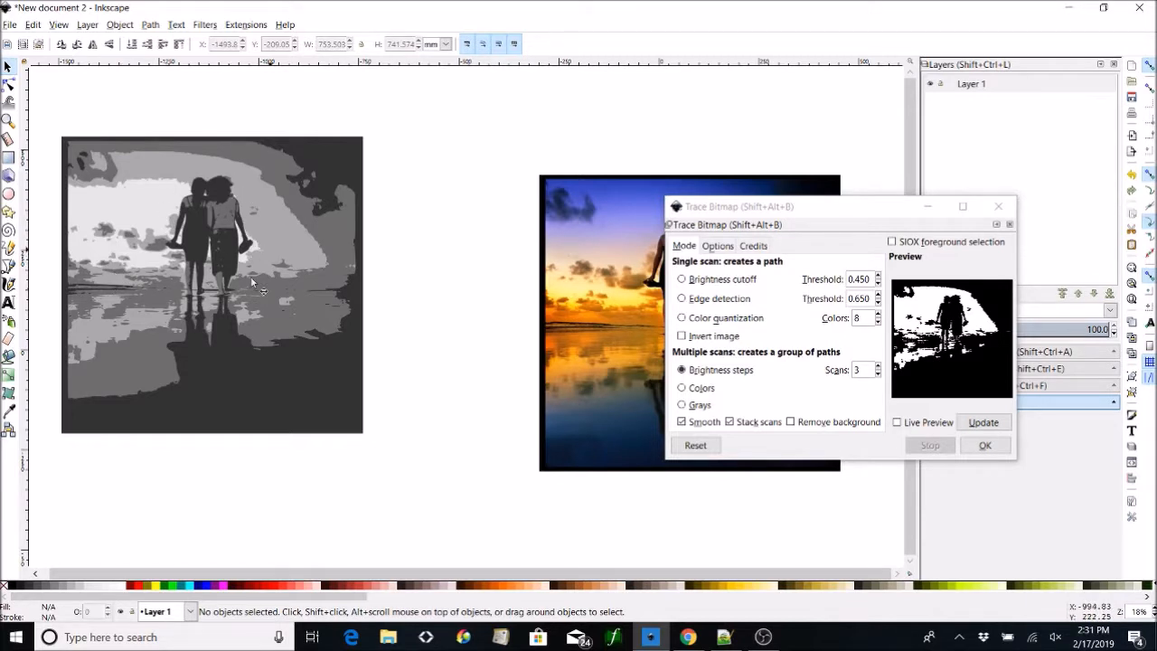
left_click(228, 258)
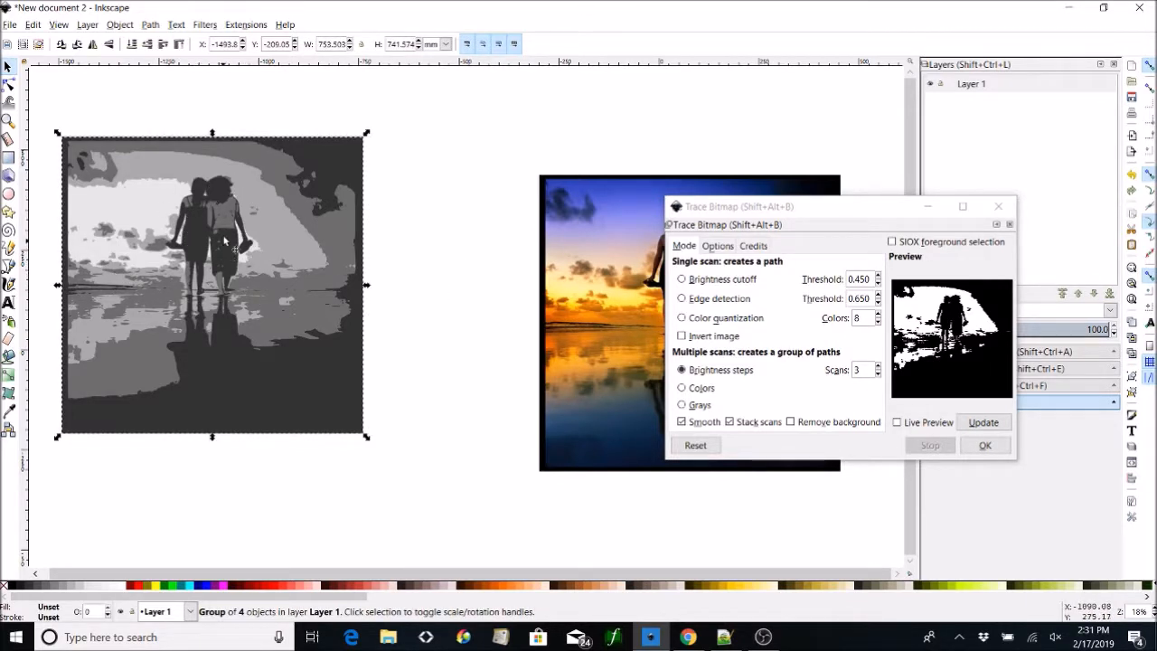
Trace the colour photo again with Trace Bitmap, using multiple scans by brightness steps with 8 scans.
left_click(600, 339)
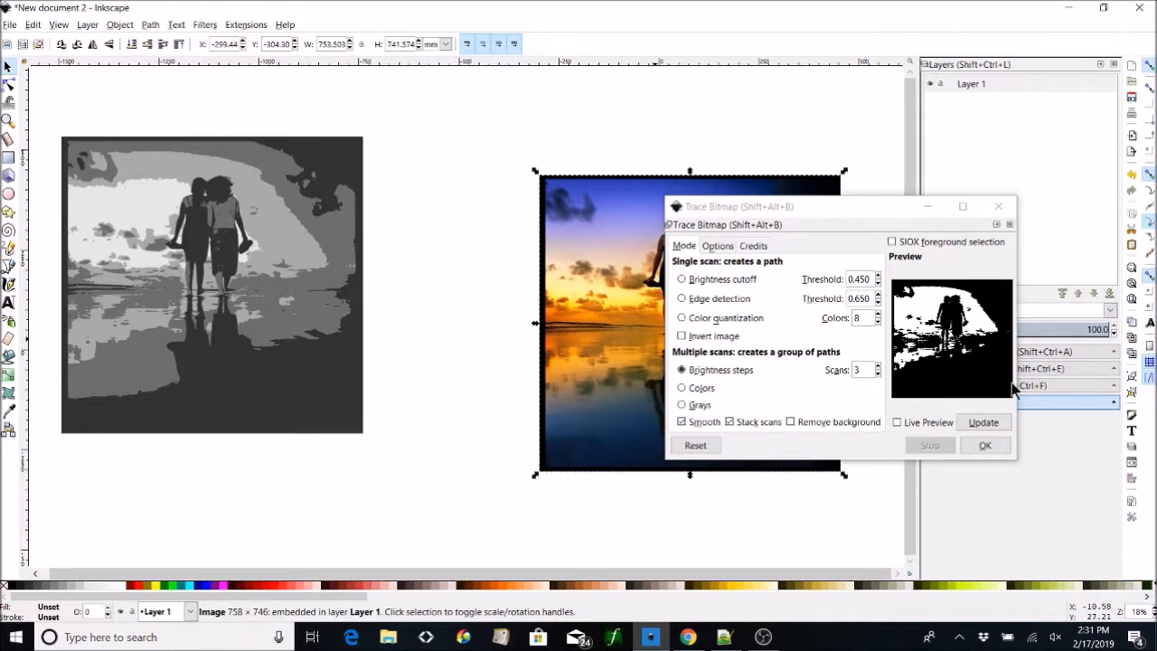
left_click(877, 366)
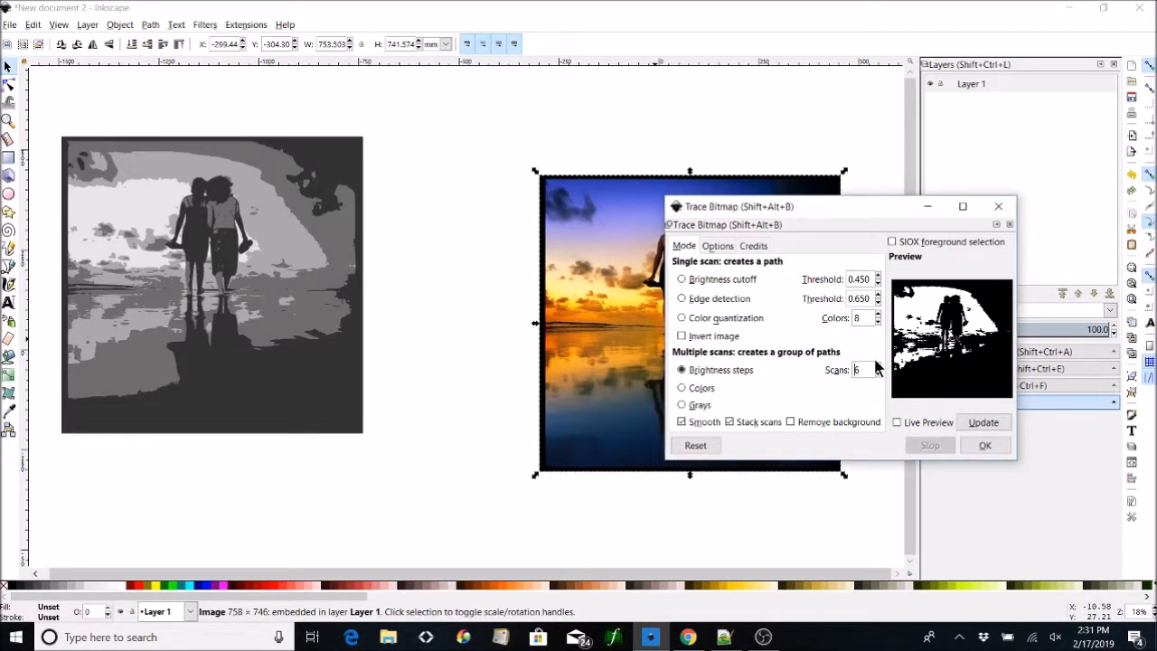
left_click(985, 445)
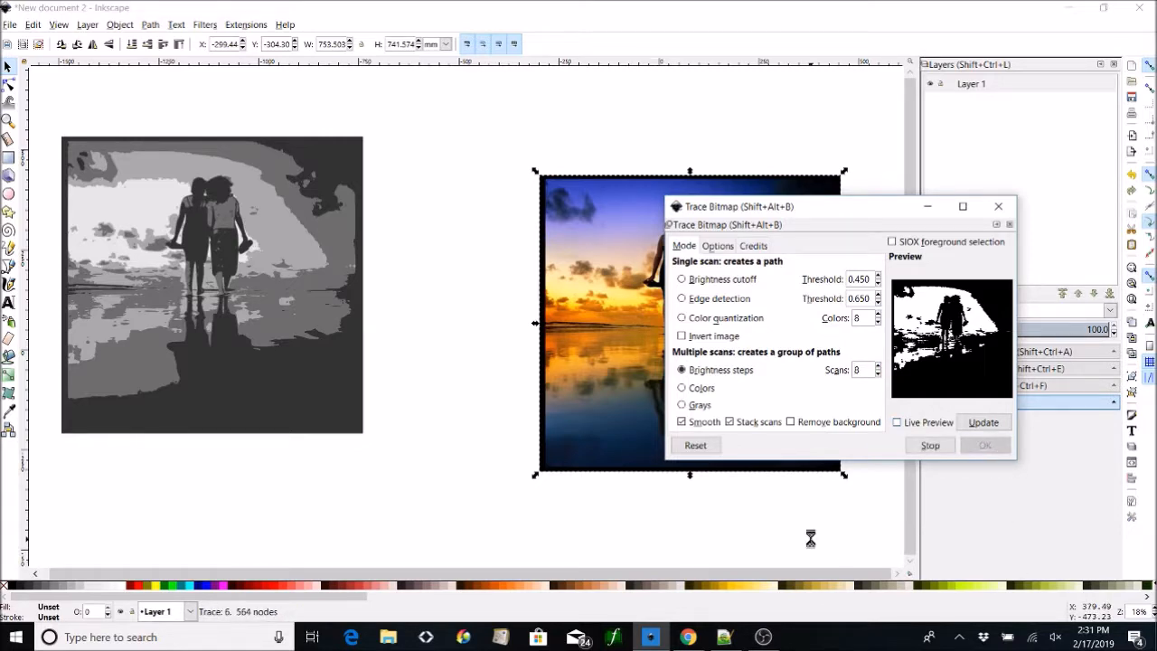
mouse_move(843, 206)
left_mouse_down()
mouse_move(421, 330)
mouse_move(258, 222)
mouse_move(262, 213)
left_mouse_up()
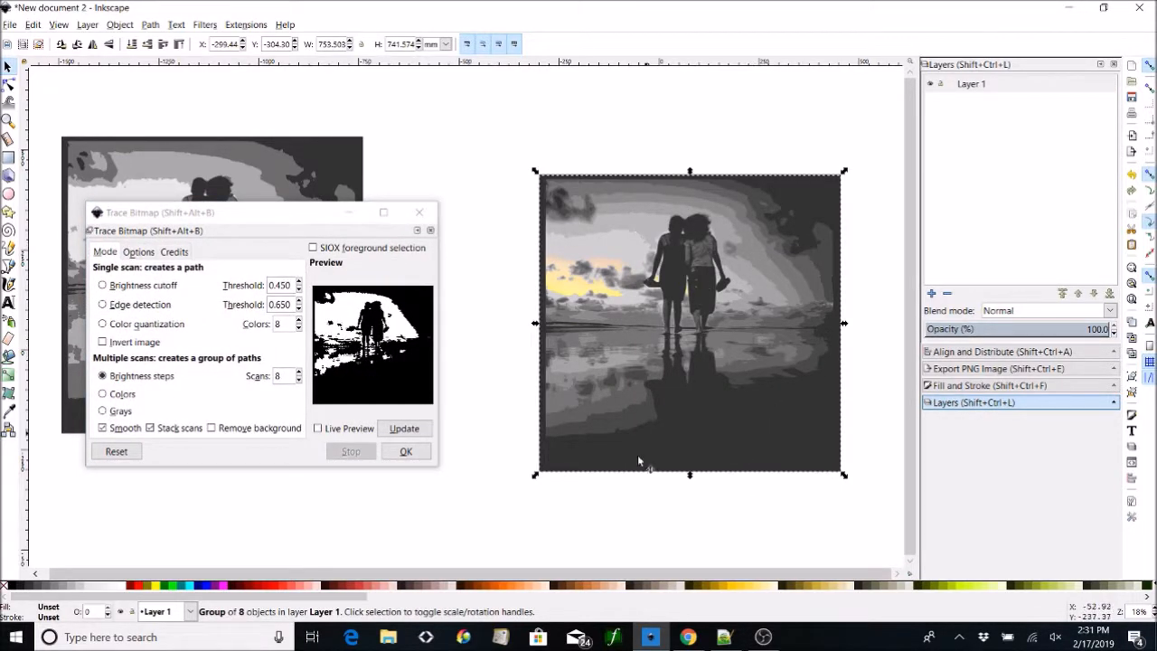
Move the 8-scan trace to the empty canvas above the colour photo and ungroup it into separate paths.
mouse_move(735, 315)
left_mouse_down()
mouse_move(717, 446)
mouse_move(747, 116)
mouse_move(775, 59)
mouse_move(739, 266)
mouse_move(742, 225)
mouse_move(763, 217)
left_mouse_up()
left_click(535, 171)
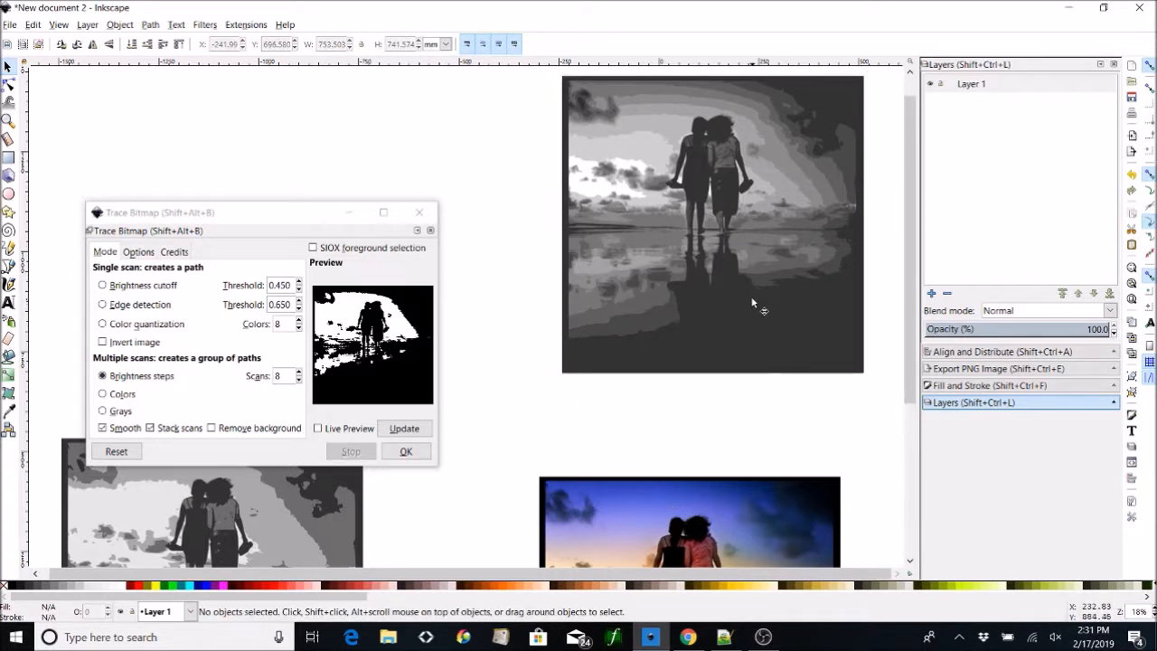
left_click(768, 163)
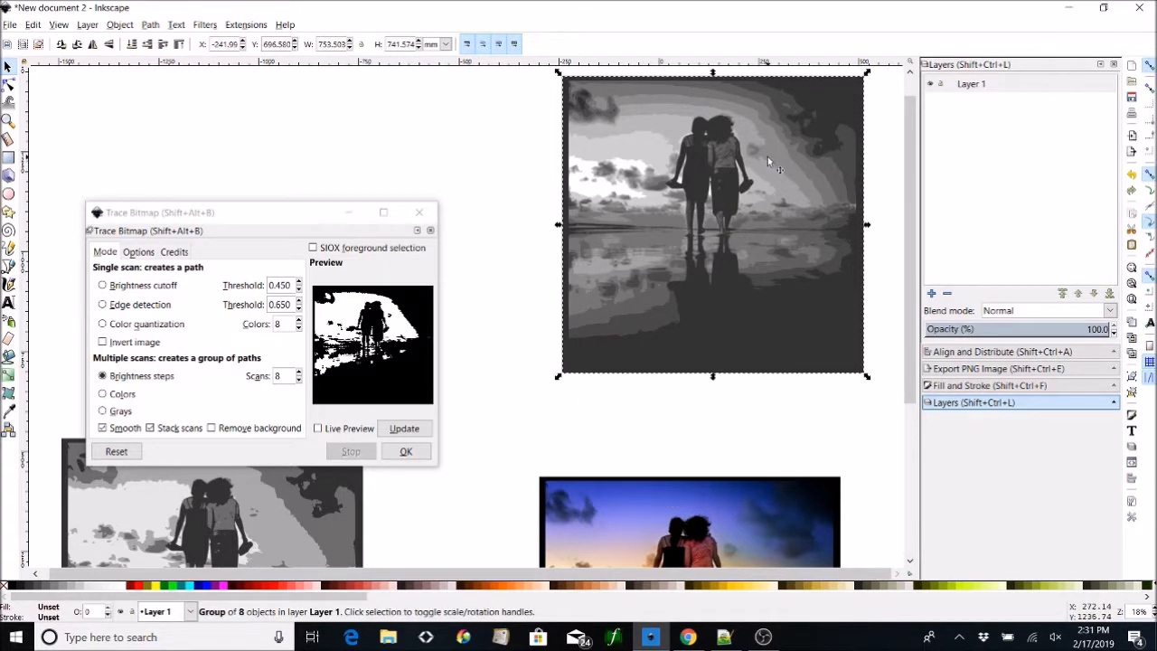
right_click(749, 235)
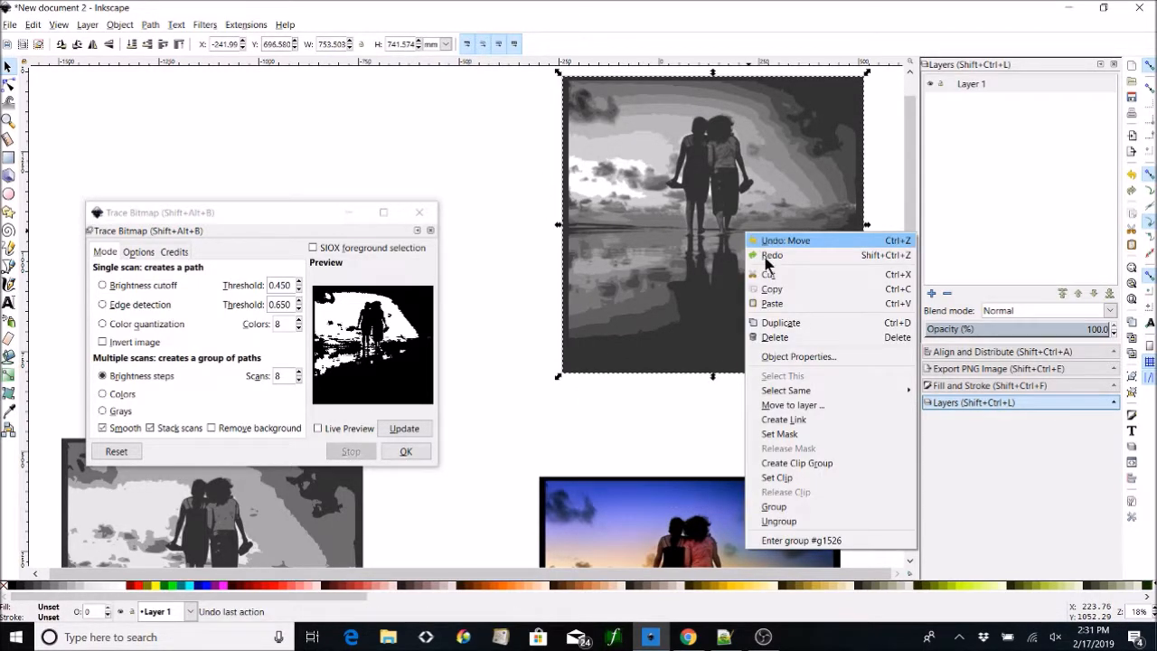
left_click(781, 523)
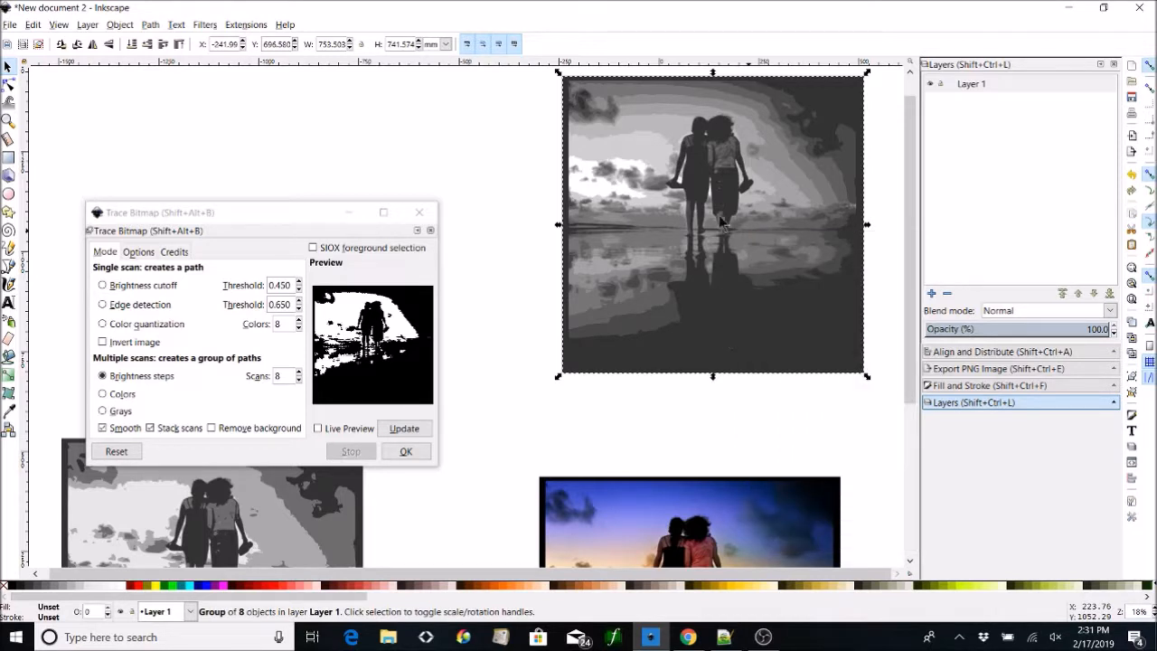
Pull the topmost dark silhouette path out of the ungrouped trace onto the empty canvas left of it and close Trace Bitmap.
left_click(533, 139)
left_click(728, 191)
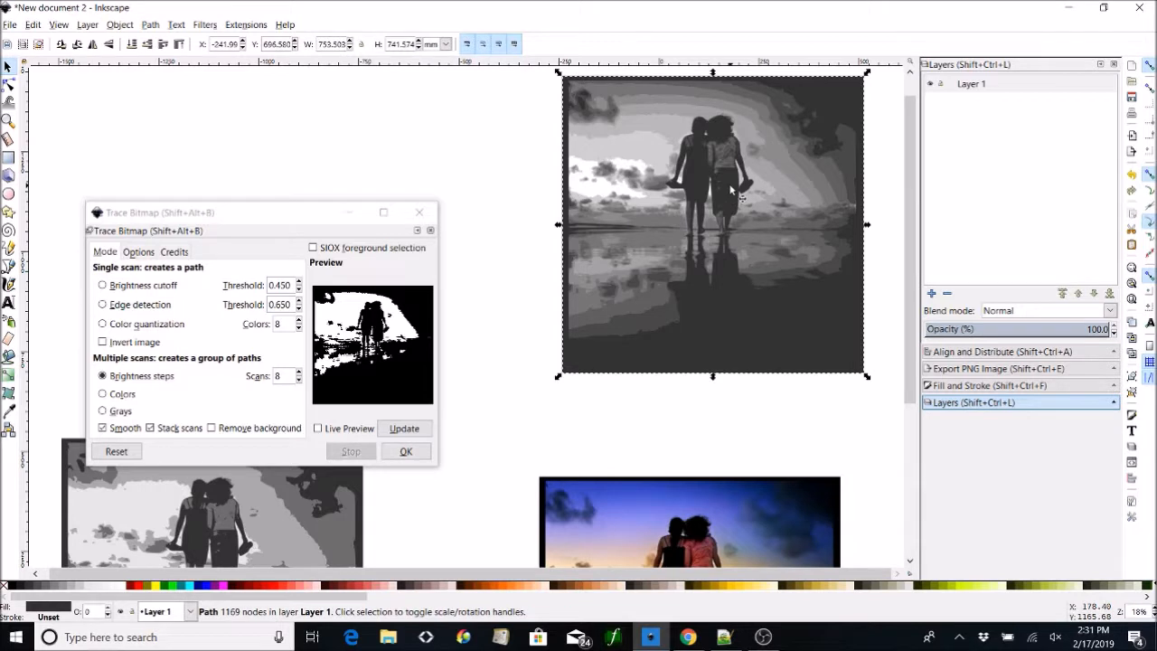
mouse_move(822, 315)
left_mouse_down()
mouse_move(453, 136)
mouse_move(389, 119)
left_mouse_up()
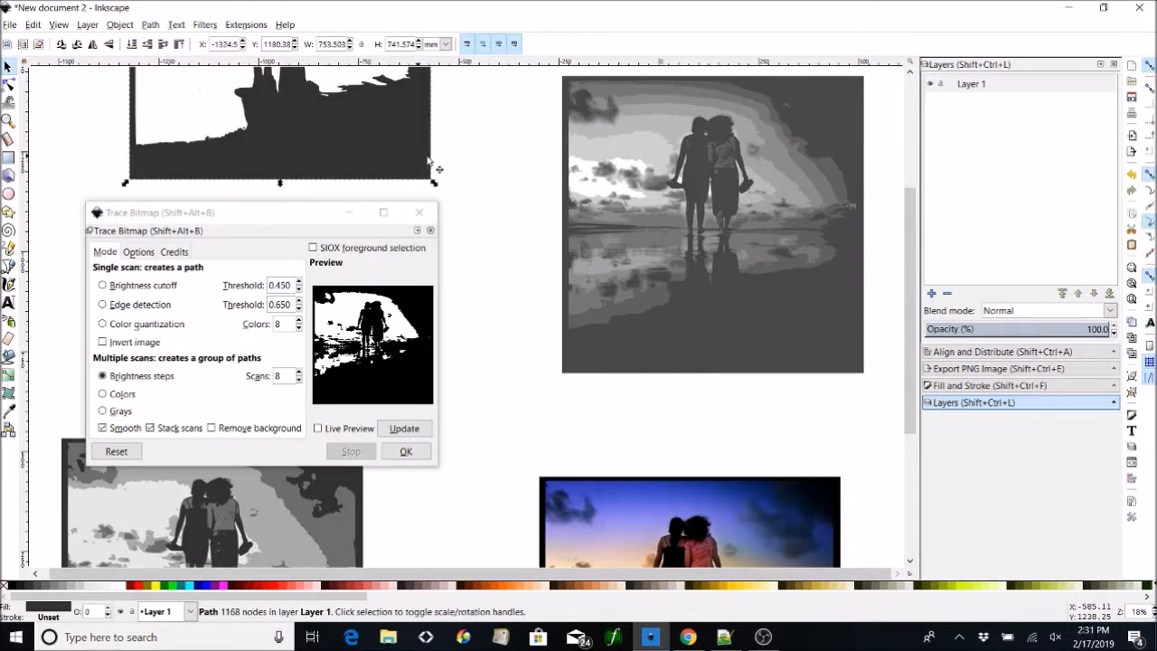
left_click(418, 212)
scroll(506, 226, "up", 4)
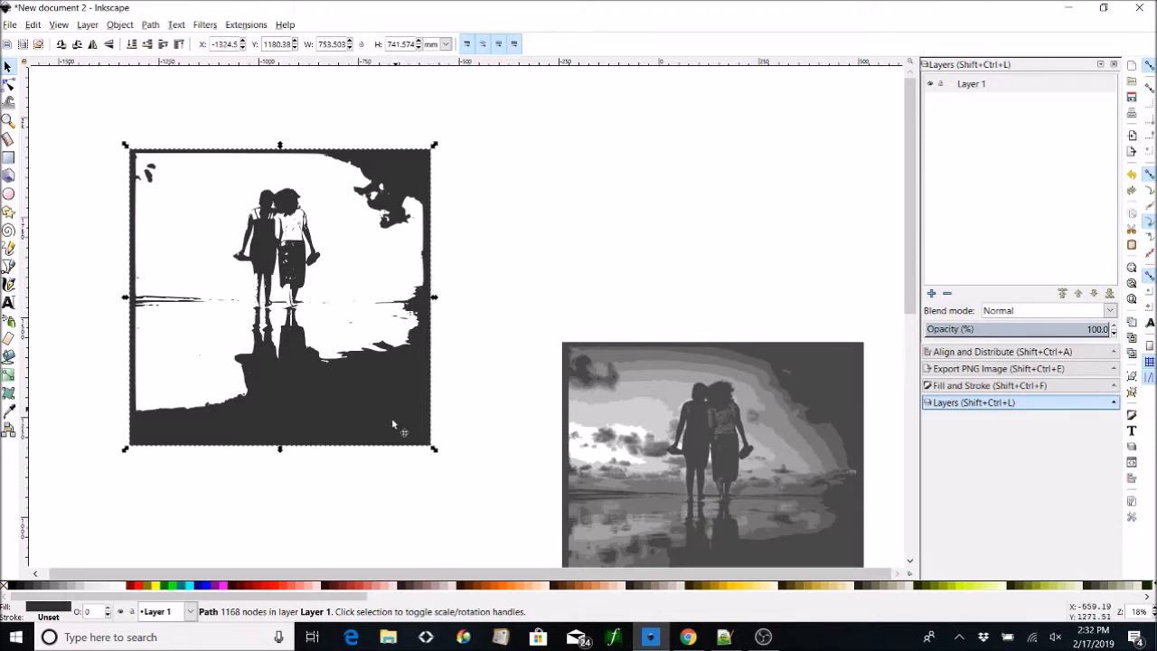
Paste a copy of the dark silhouette path and move it to the empty canvas above the 8-scan trace.
left_click(8, 160)
left_click(7, 66)
key("ctrl")
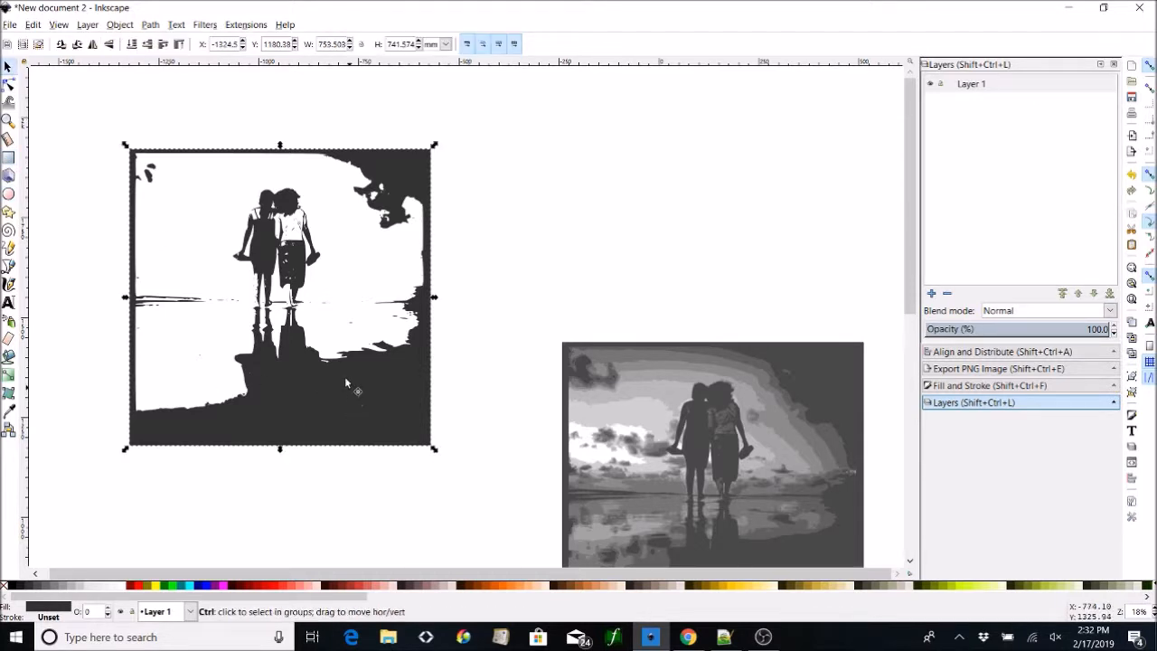
key("ctrl+v")
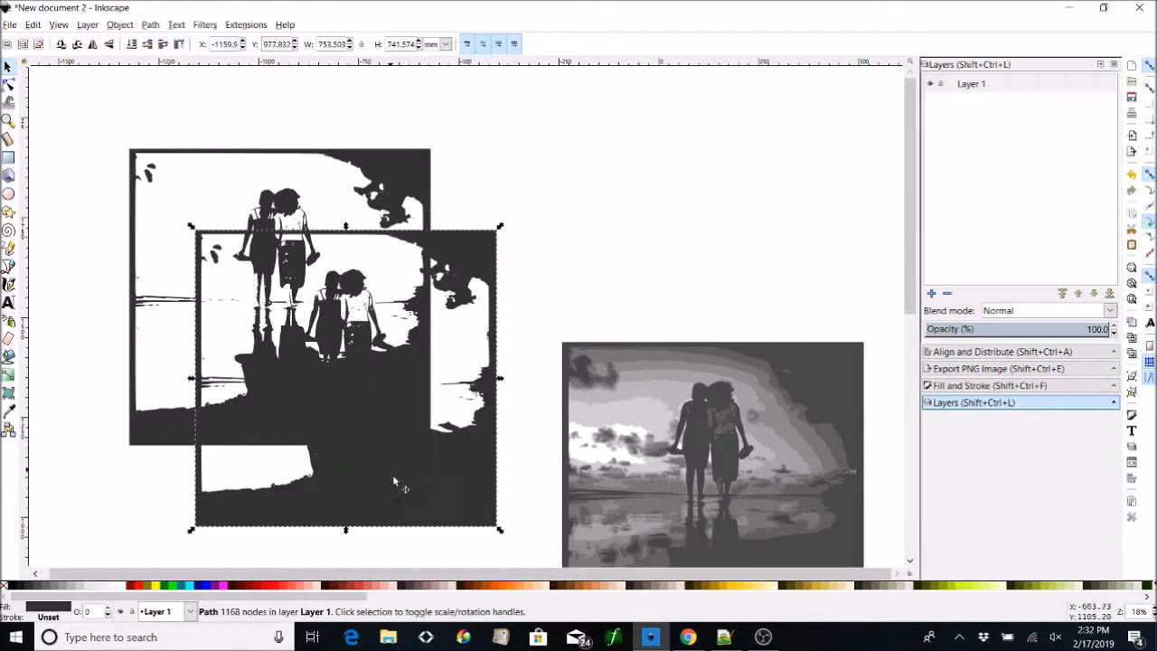
left_click_drag(616, 218, 870, 158)
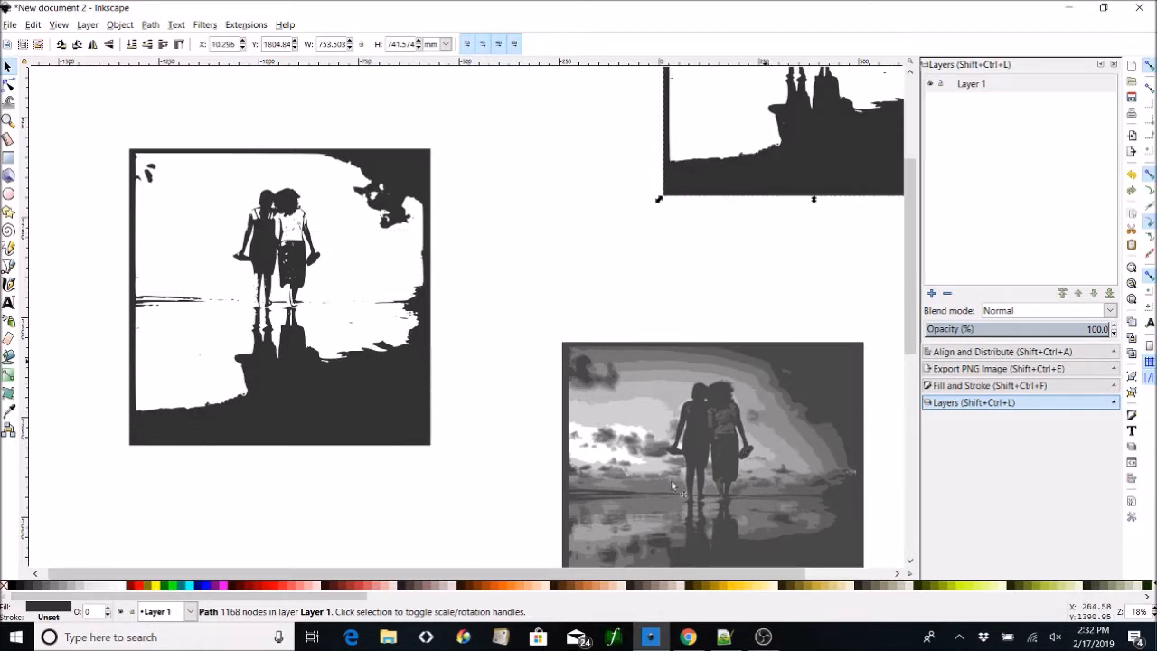
Draw a rectangle about 256 by 320 mm over the two women in the original silhouette path.
left_click(9, 159)
left_click_drag(227, 176, 332, 308)
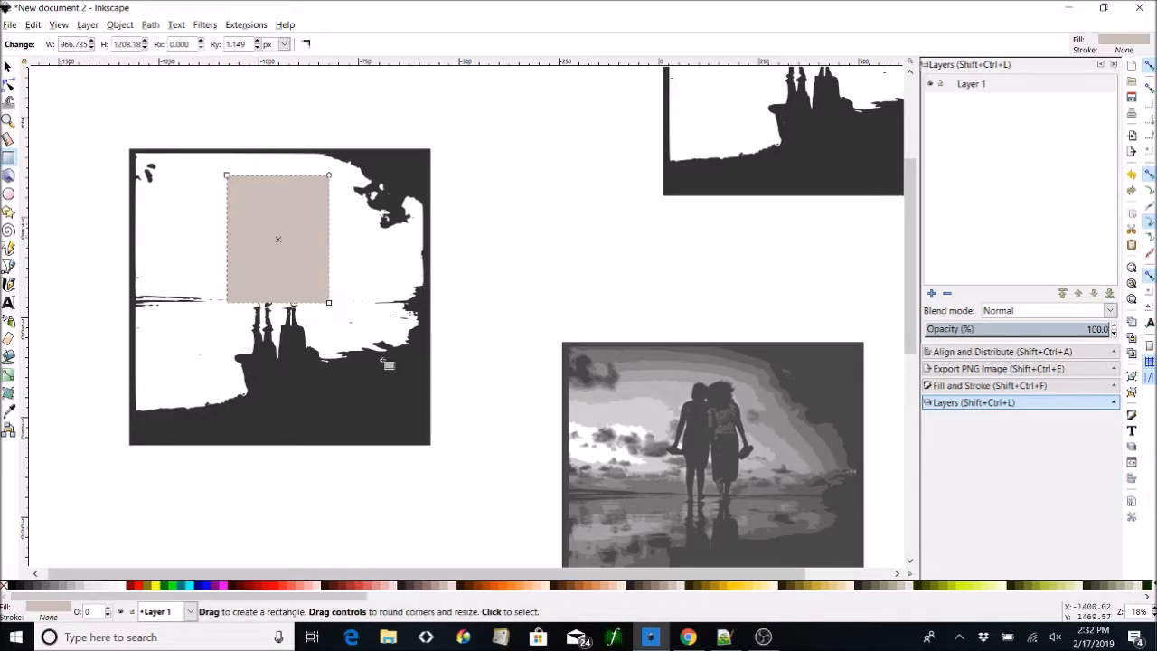
key("plus")
key("plus")
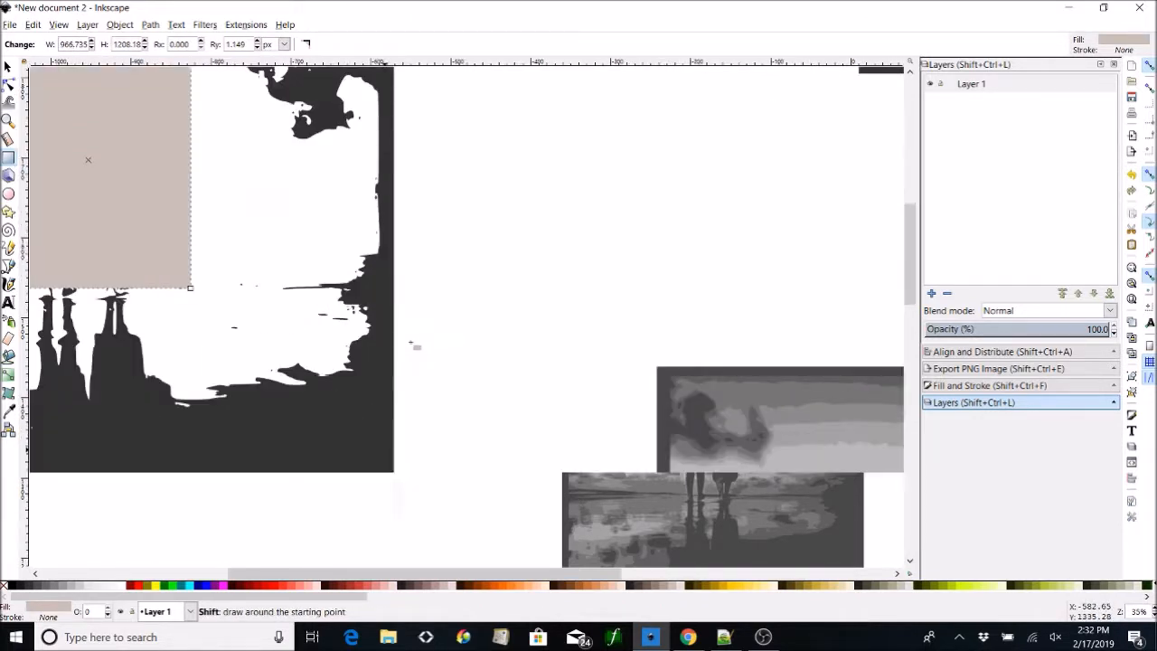
left_click_drag(606, 577, 470, 582)
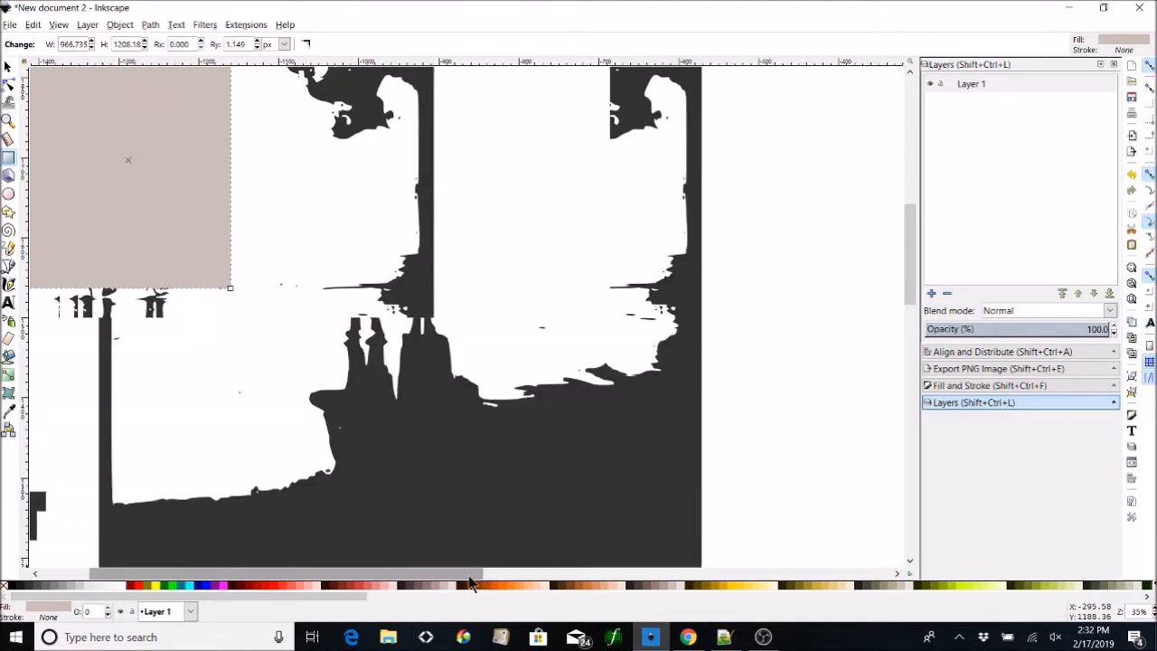
Set the document's snap-to-objects distance to 1, snapping only when closer than that.
left_click(10, 25)
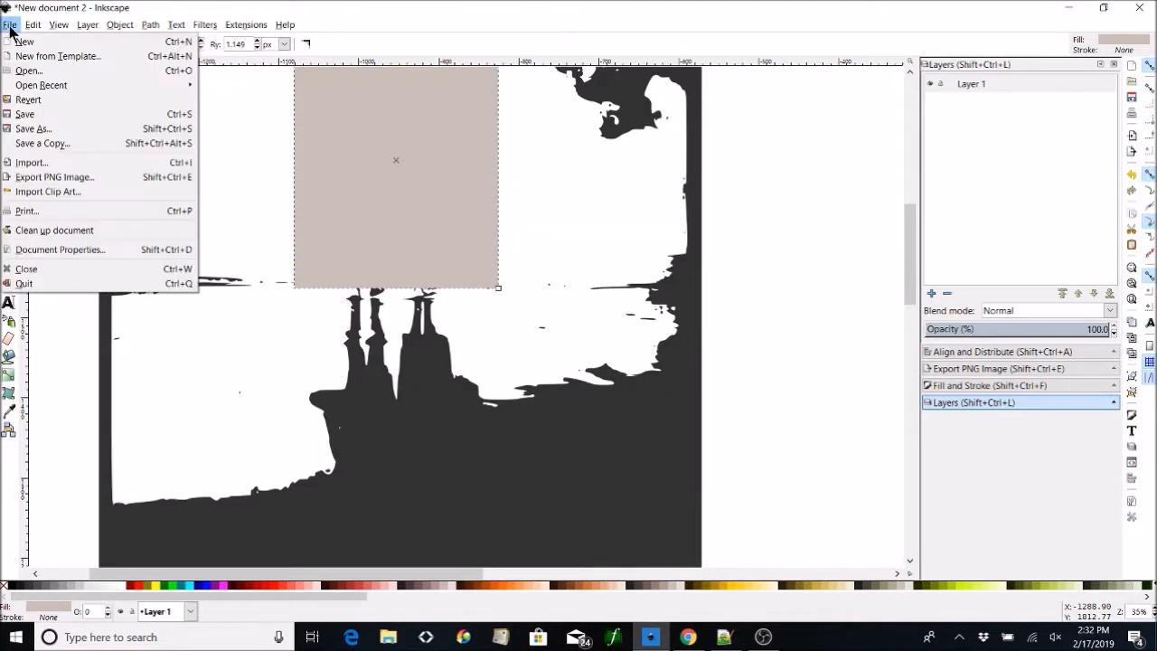
left_click(65, 251)
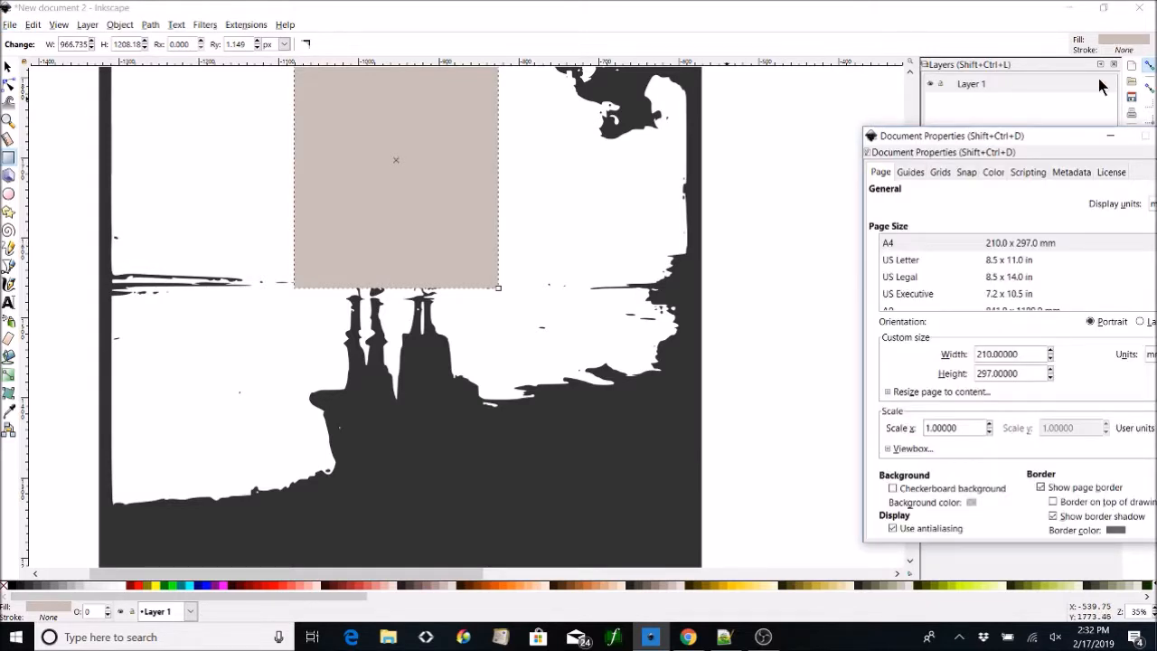
left_click_drag(1069, 140, 650, 77)
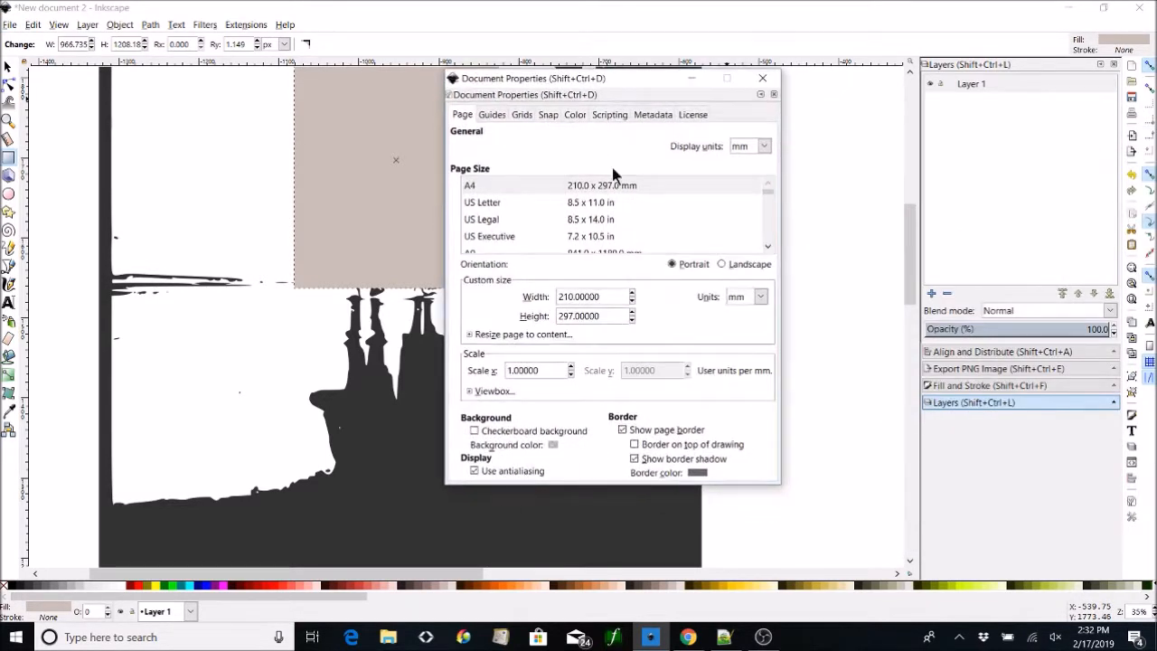
left_click(546, 117)
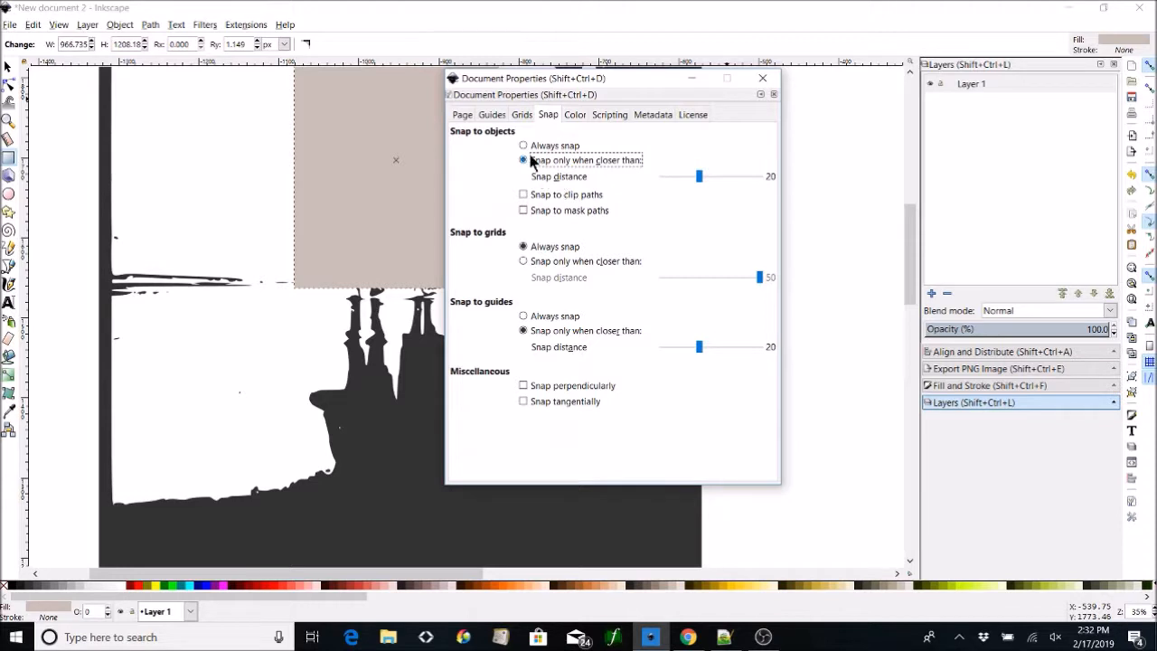
left_click_drag(701, 176, 610, 163)
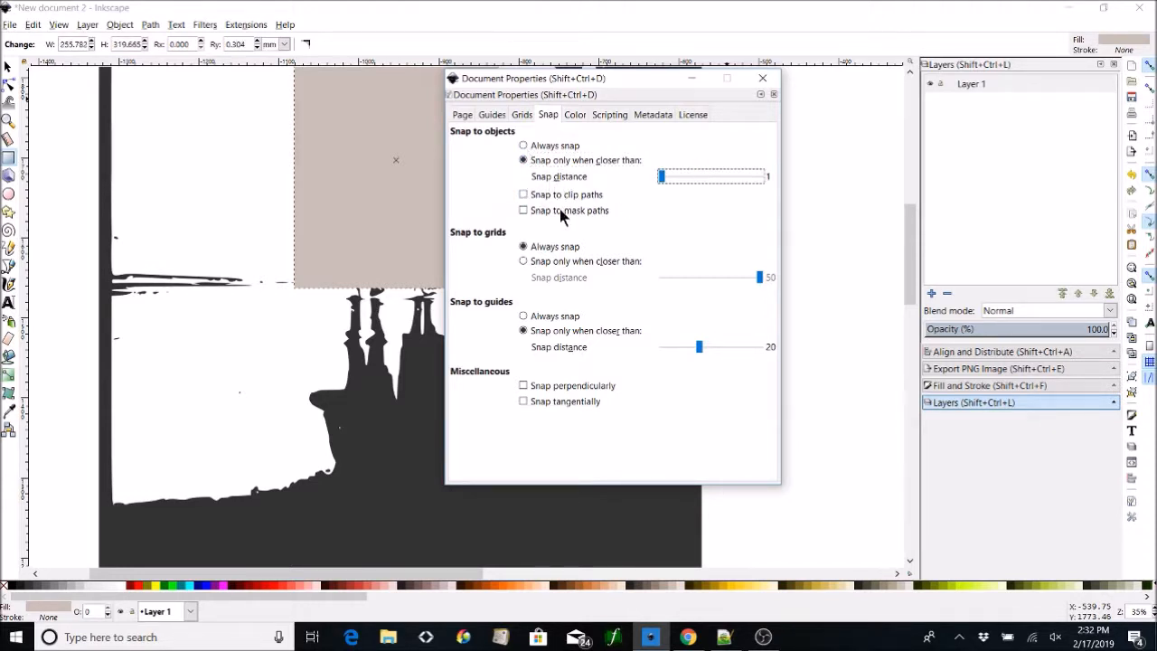
left_click(767, 81)
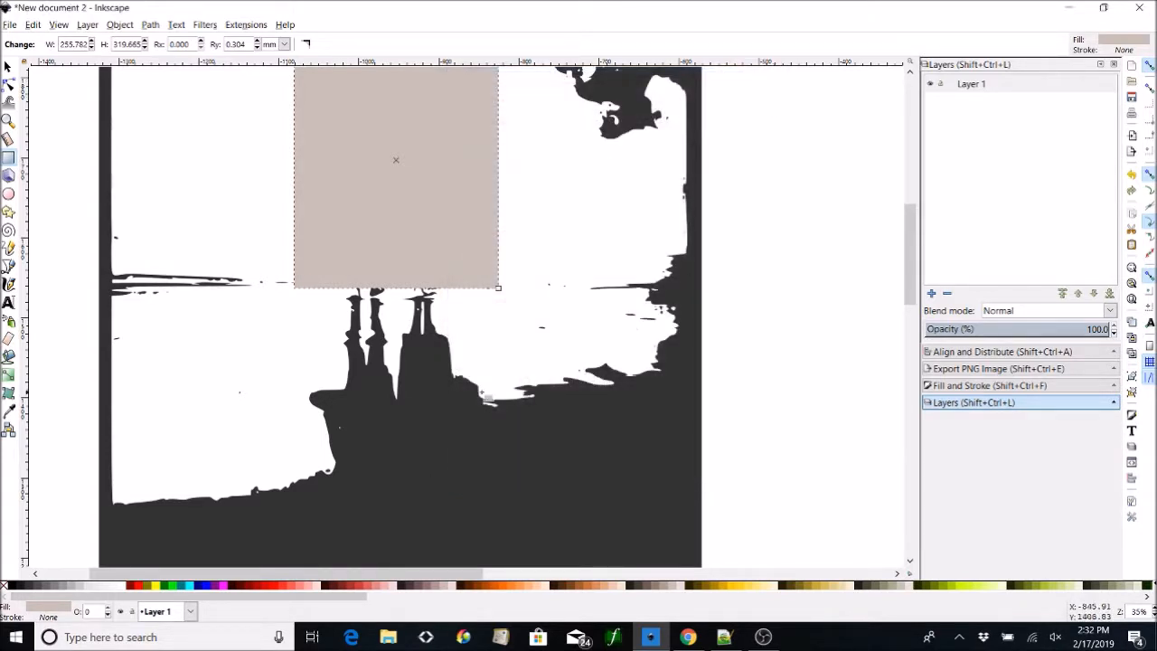
Enlarge the rectangle to about 297 by 333 mm and crop the silhouette path to it with Intersection.
left_click_drag(497, 289, 531, 298)
scroll(531, 271, "up", 4)
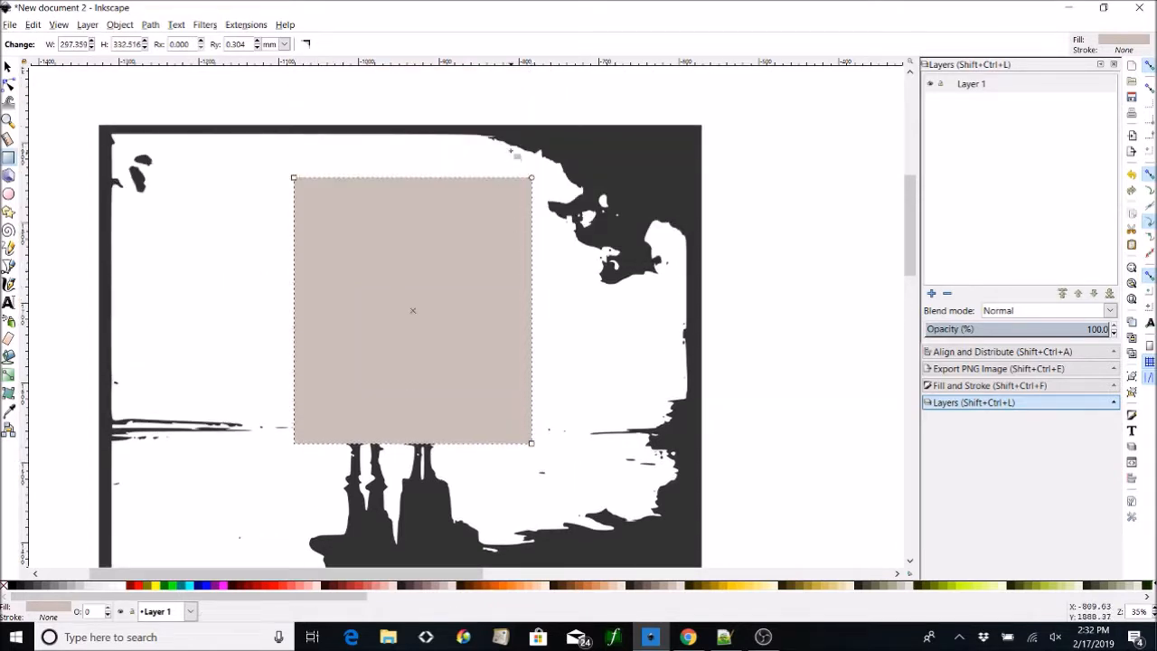
left_click(11, 66)
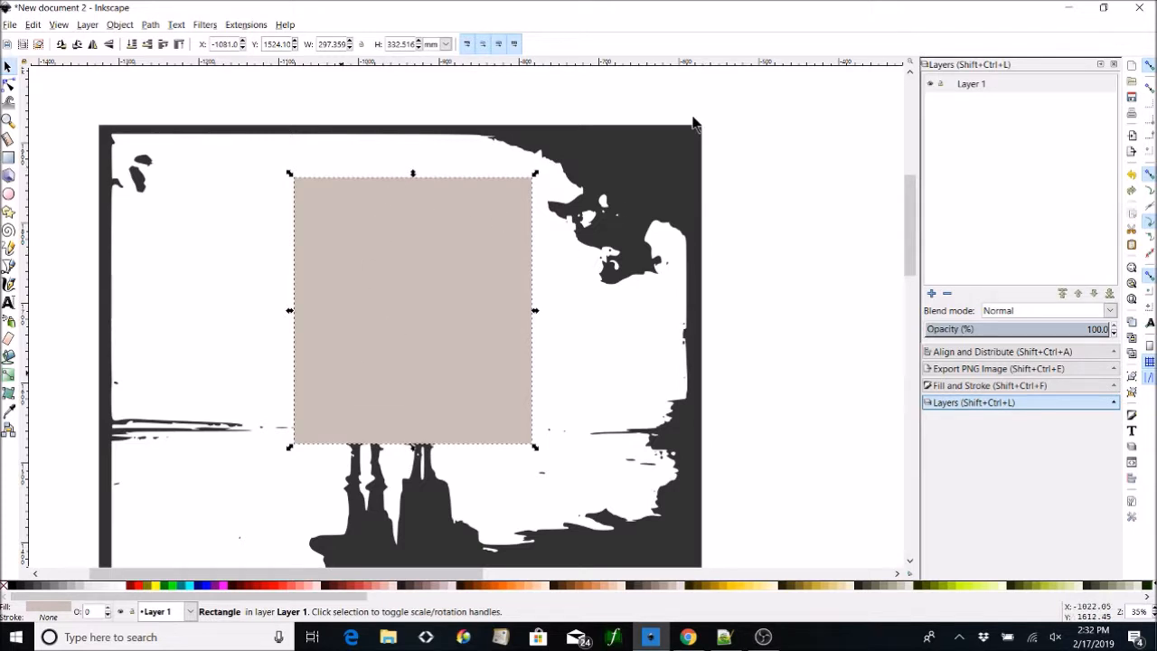
left_click(662, 156, "shift")
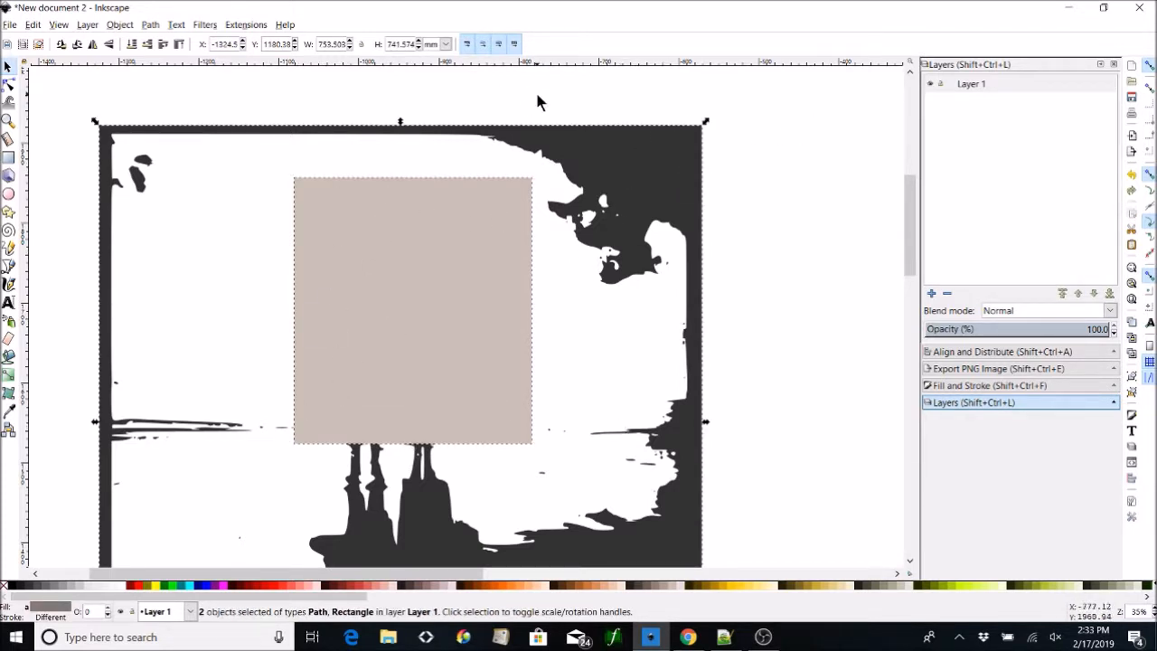
left_click(150, 25)
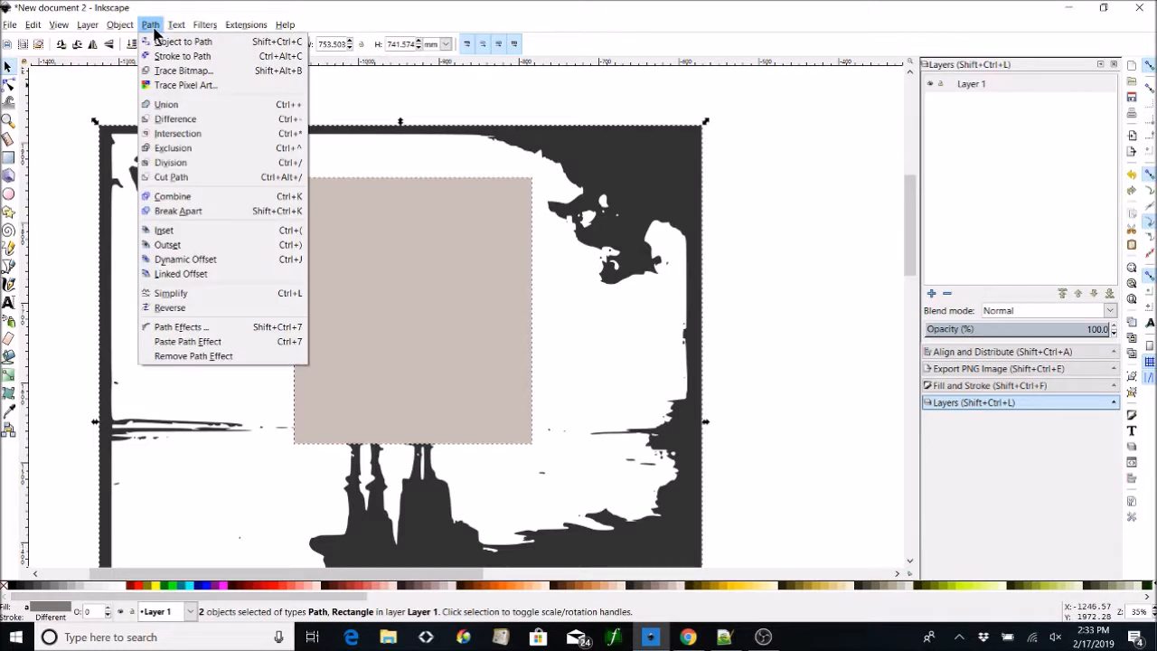
left_click(169, 137)
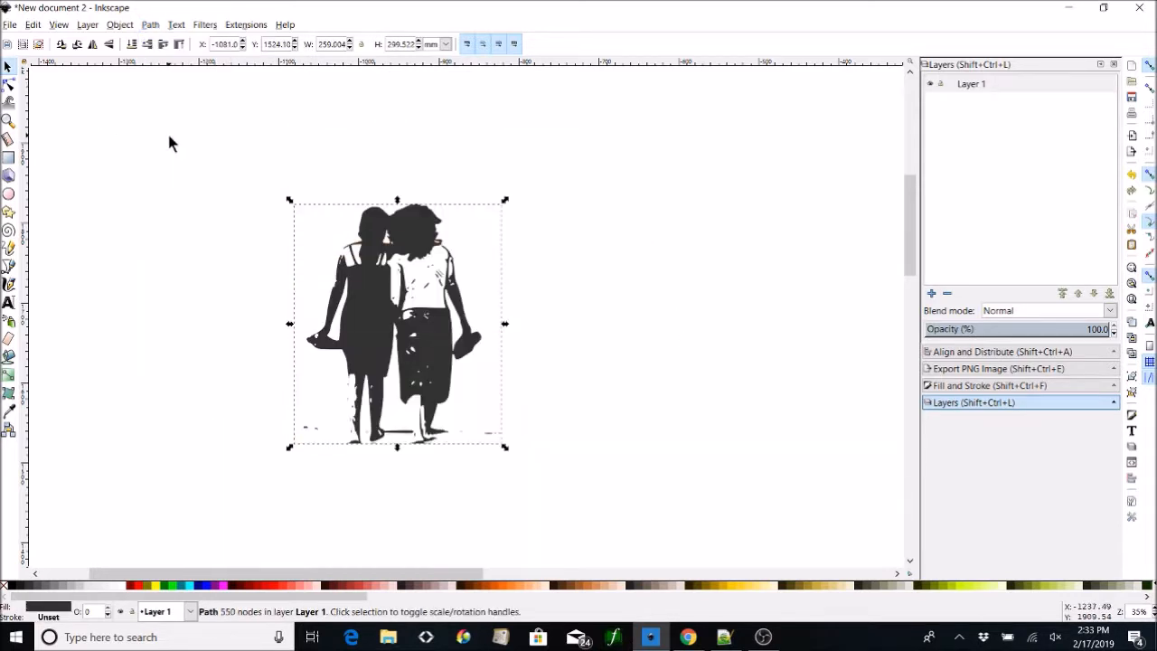
Move the cropped silhouette of the two women to the empty canvas just right of the 8-scan trace.
scroll(488, 360, "down", 3)
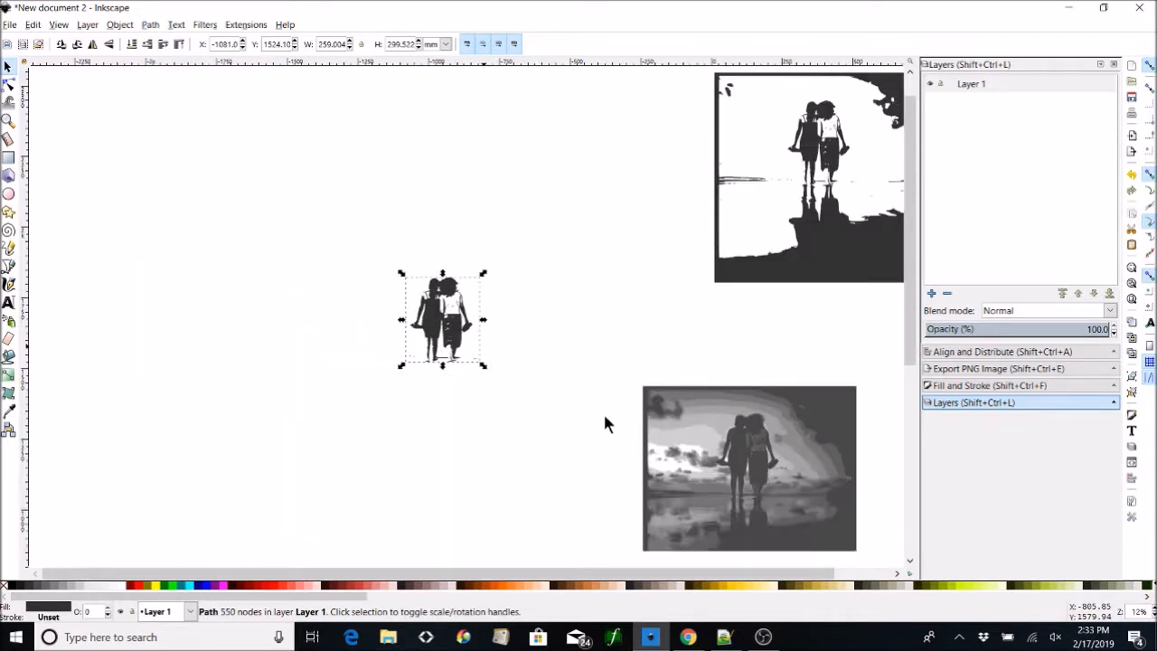
left_click_drag(441, 240, 437, 190)
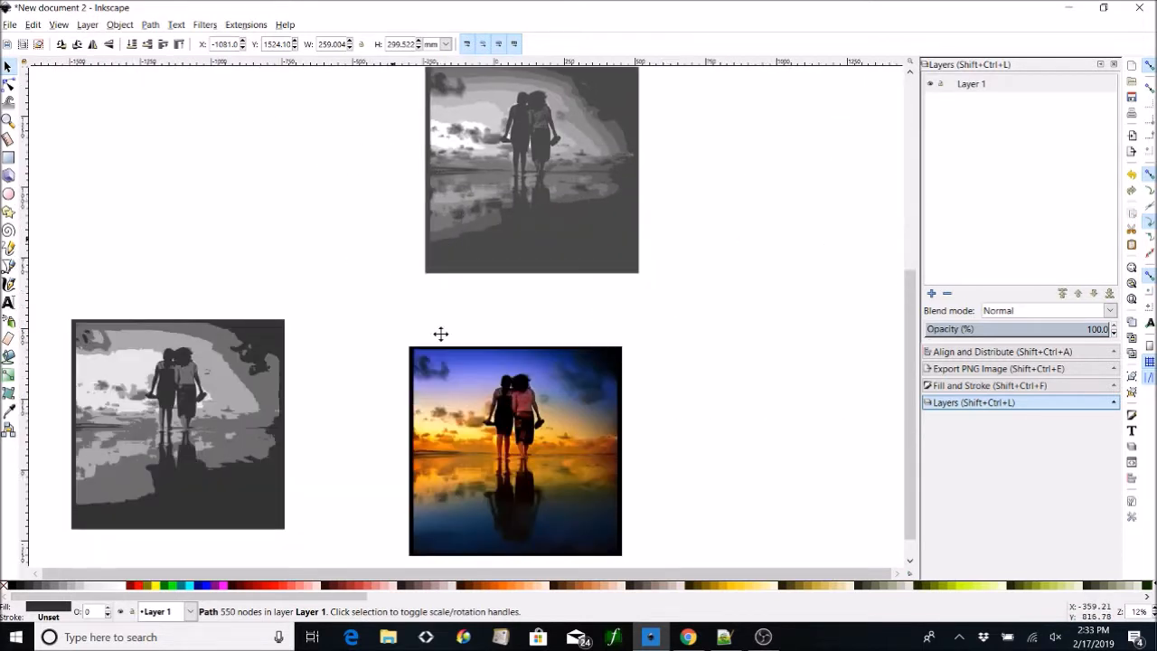
left_click_drag(392, 244, 542, 440)
left_click_drag(397, 195, 867, 451)
Move the colour photo off the cover rectangle and delete it.
scroll(781, 497, "down", 4)
left_click_drag(321, 157, 300, 141)
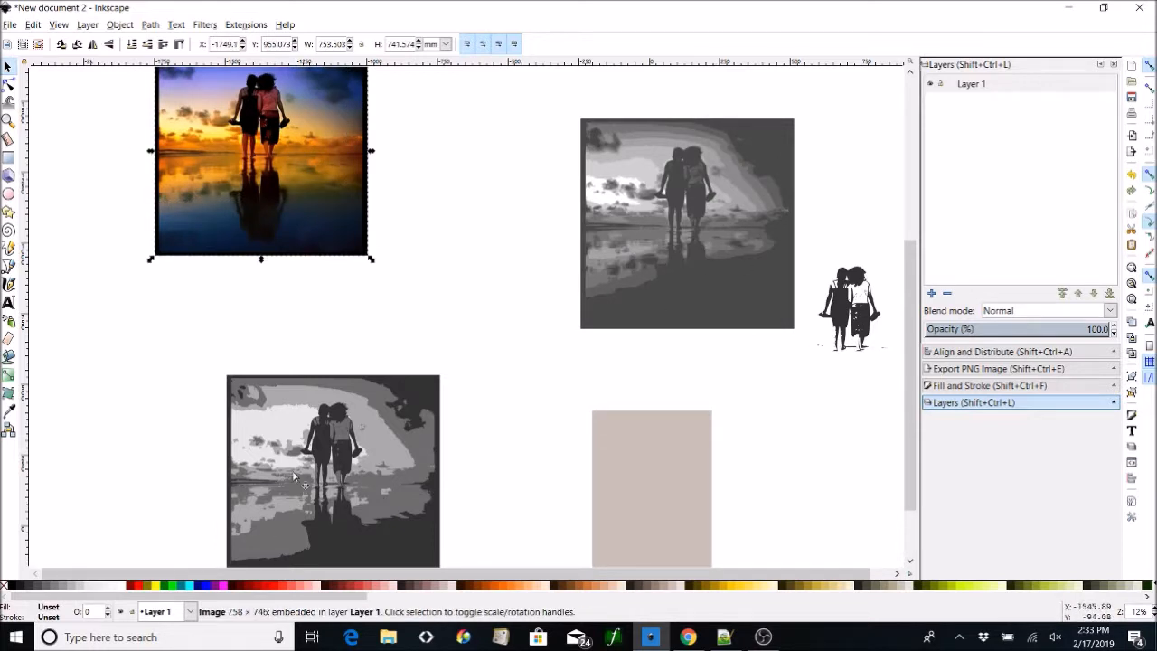
key("Delete")
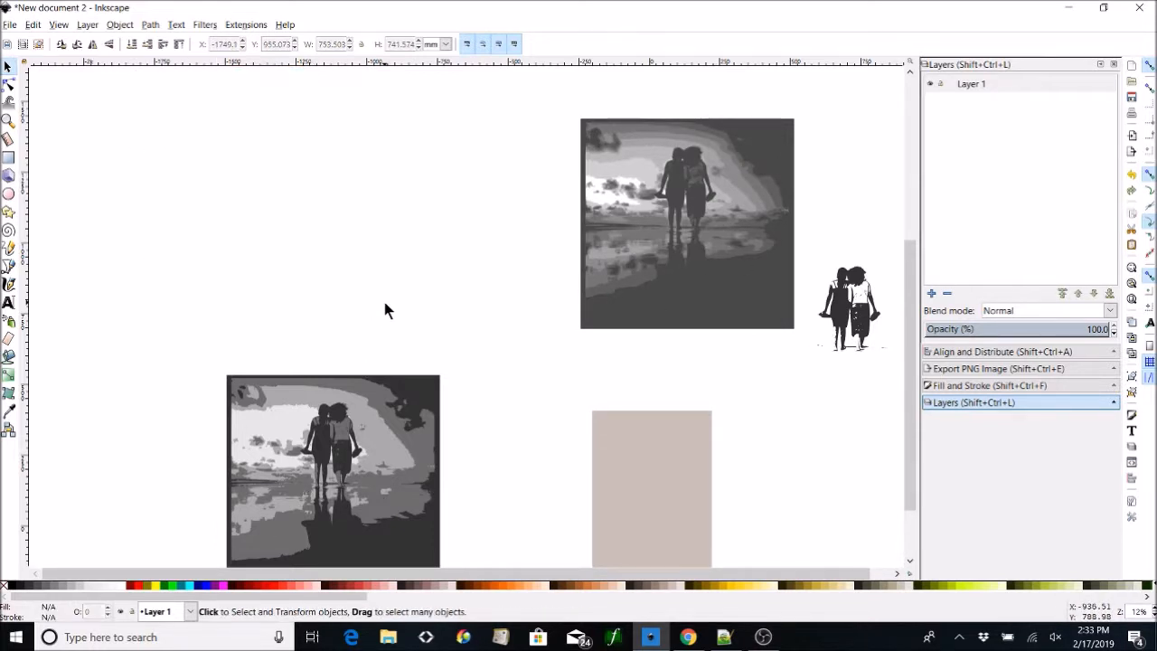
Place the cropped silhouette of the two women centrally on the cover rectangle and deselect it.
scroll(775, 449, "down", 4)
scroll(723, 343, "right", 4)
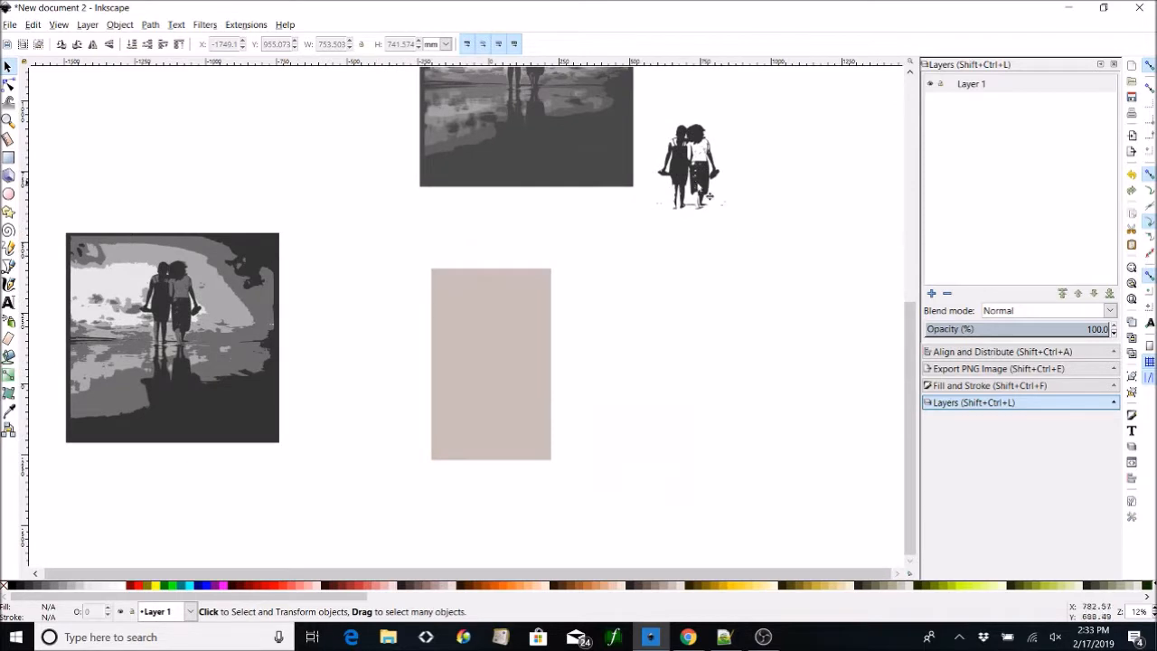
left_click(710, 197)
left_click_drag(709, 195, 513, 384)
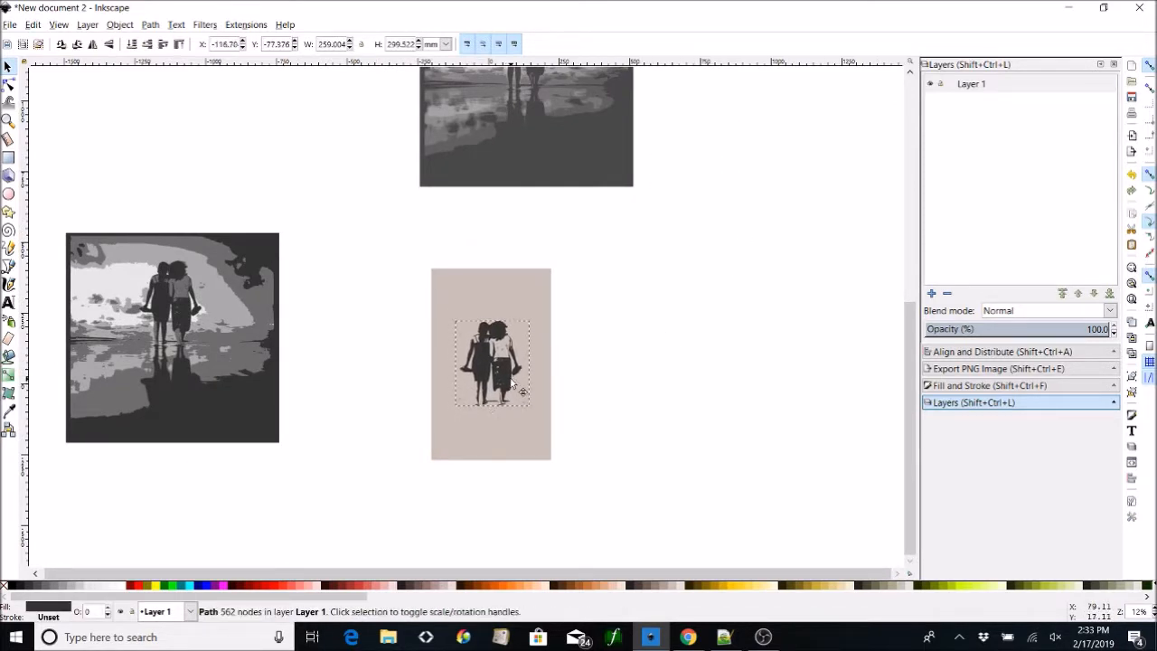
left_click(738, 425)
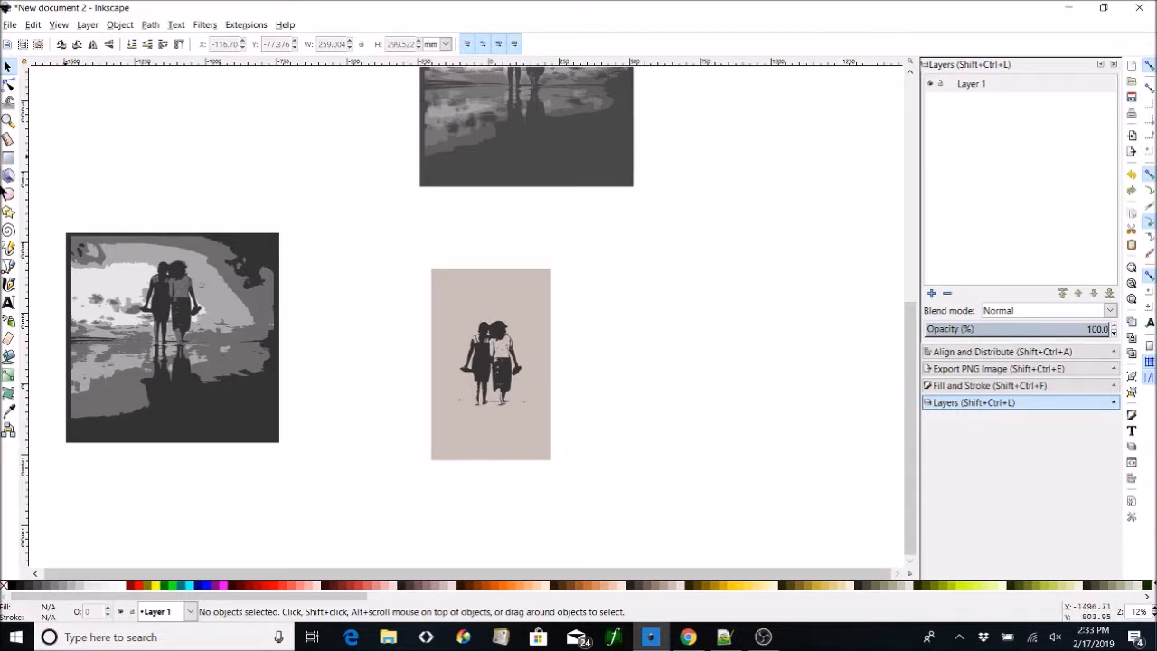
Add the staggered title words "An", "Awesome" and "Walk" above the silhouette on the cover, and "By" beneath it.
left_click(8, 302)
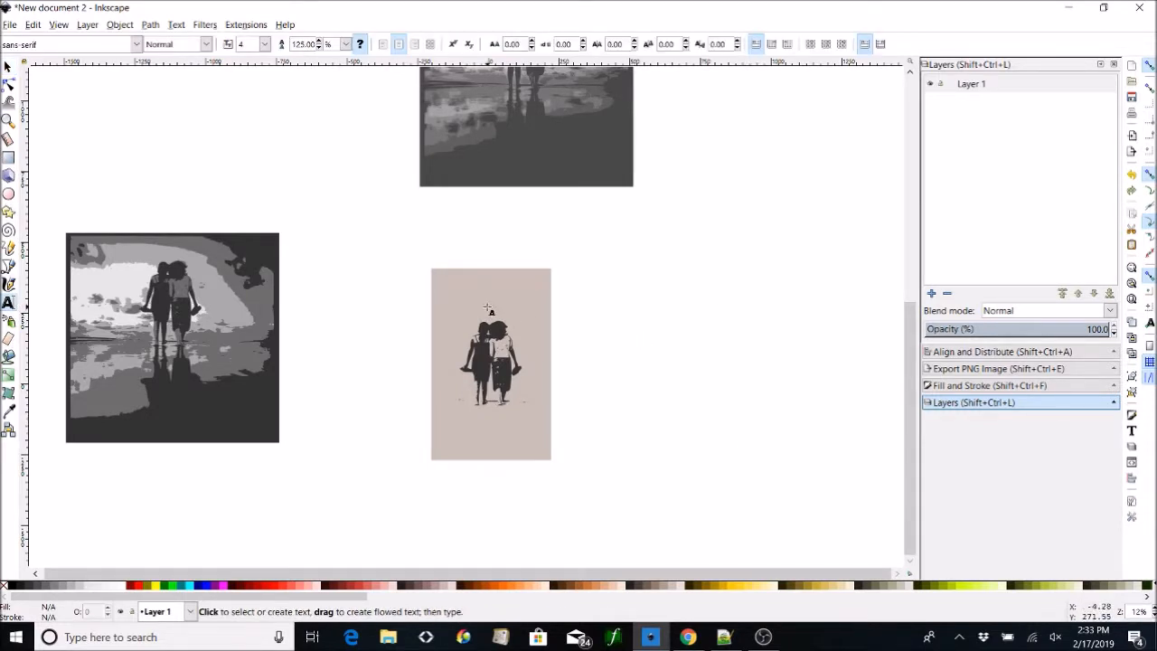
left_click(454, 295)
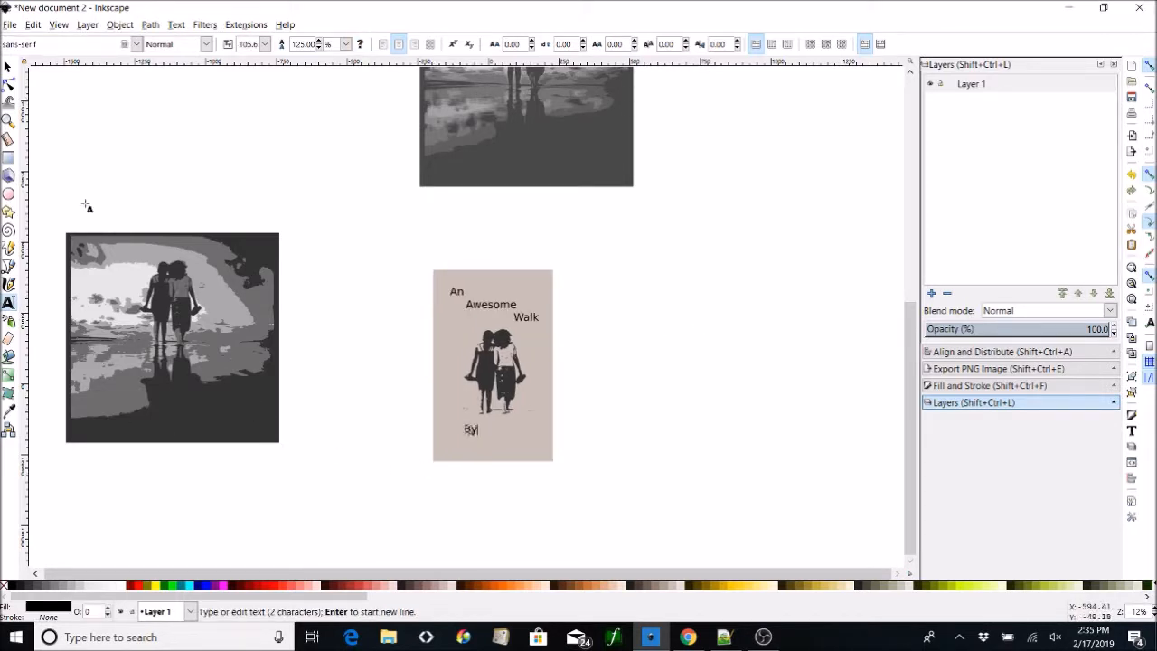
left_click(7, 69)
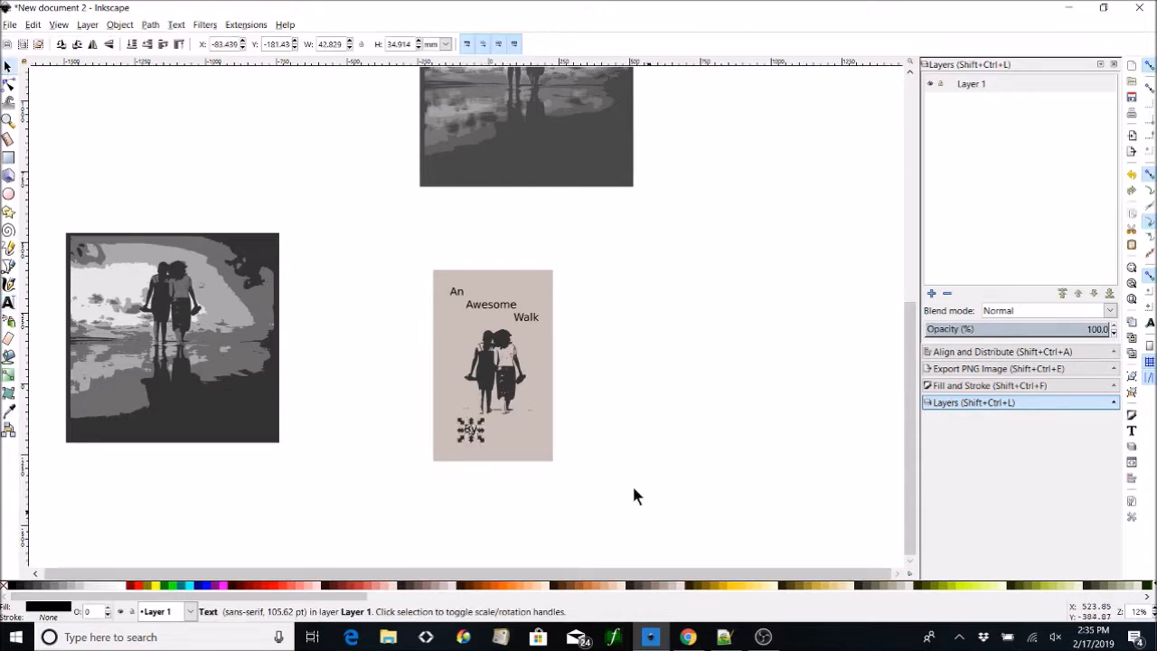
Replace the text of the offset copy of "By" with the author's full name and place it below "By".
left_click_drag(472, 438, 494, 443)
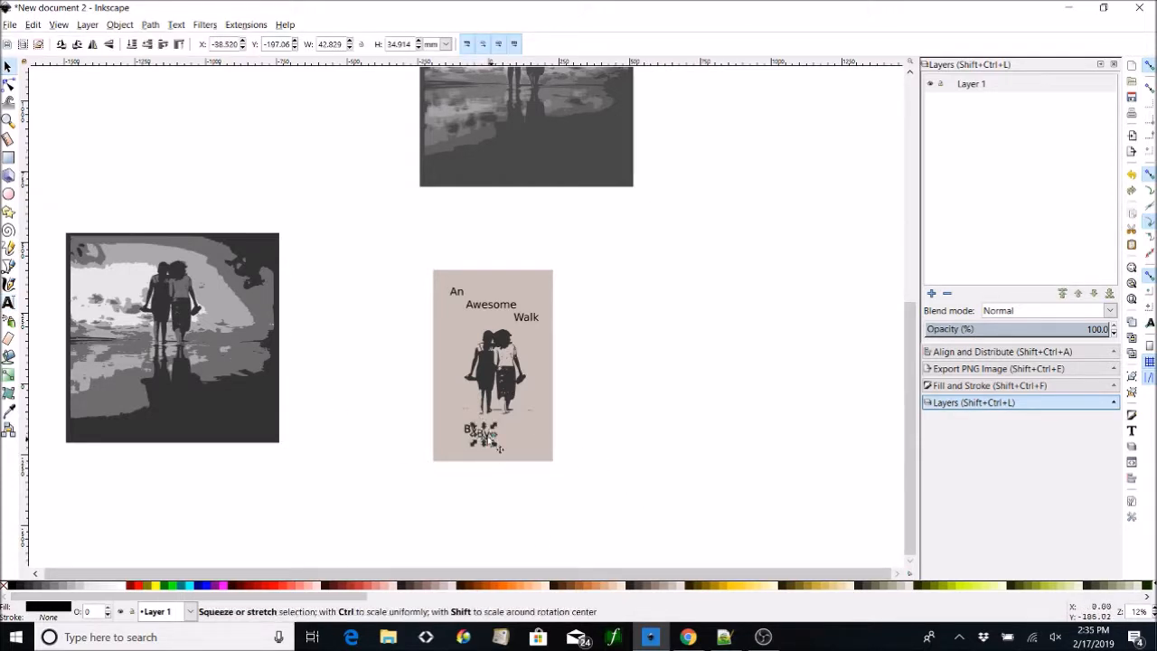
left_click(7, 303)
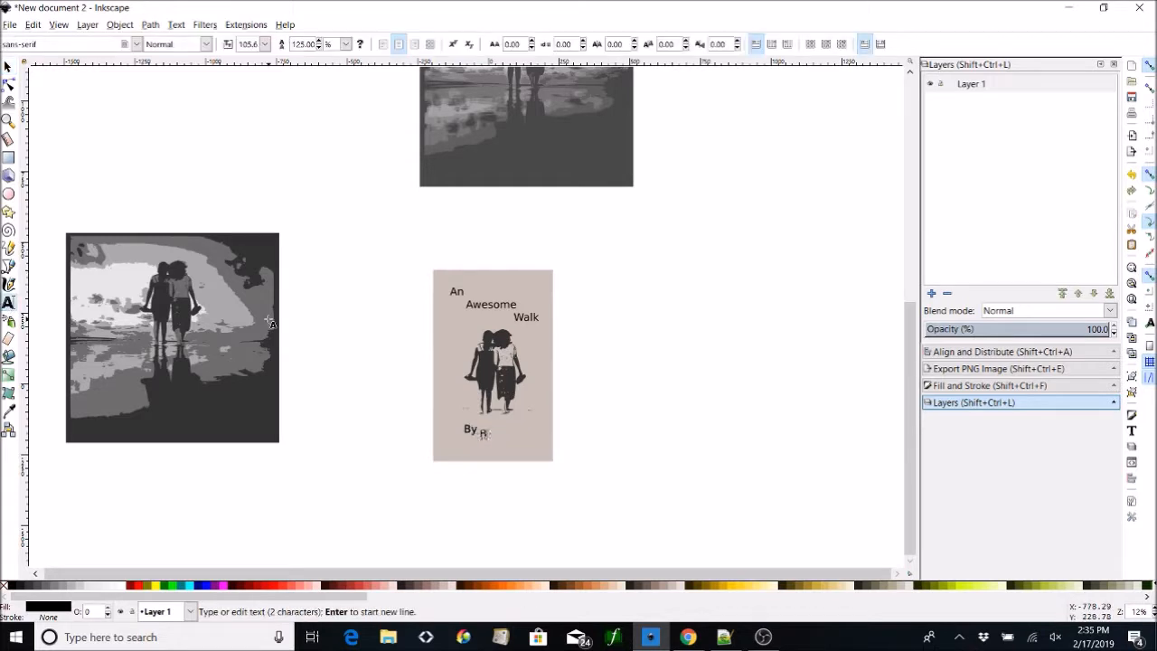
type("Francisco")
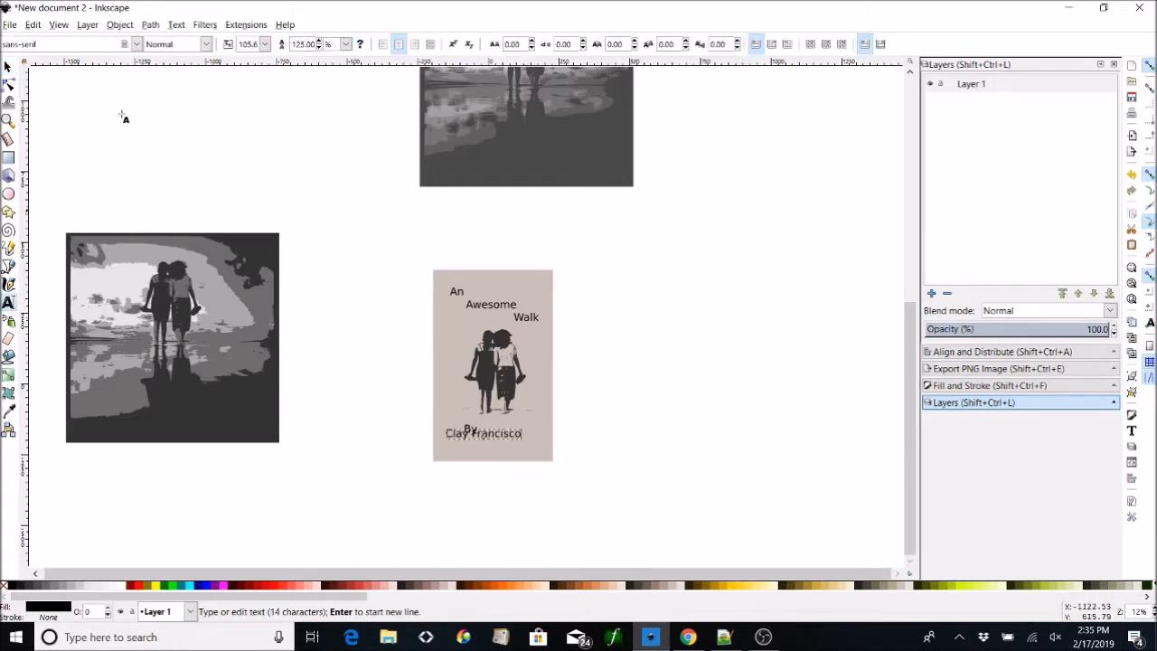
left_click(7, 66)
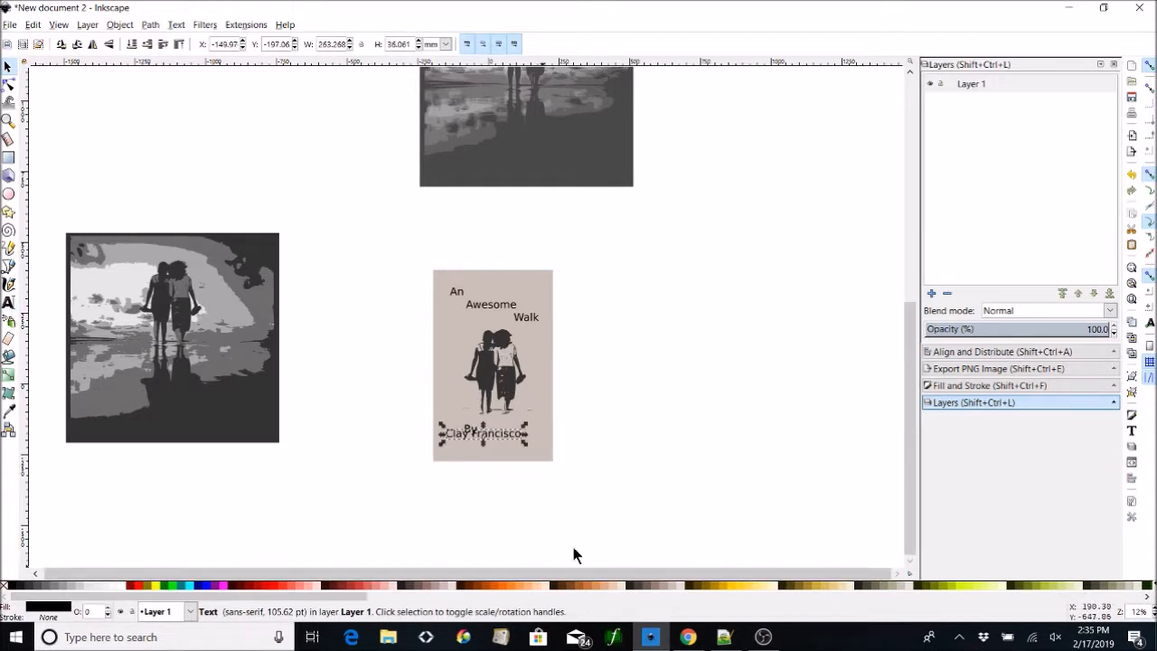
mouse_move(513, 441)
left_mouse_down()
mouse_move(524, 461)
mouse_move(515, 448)
mouse_move(526, 448)
mouse_move(515, 448)
left_mouse_up()
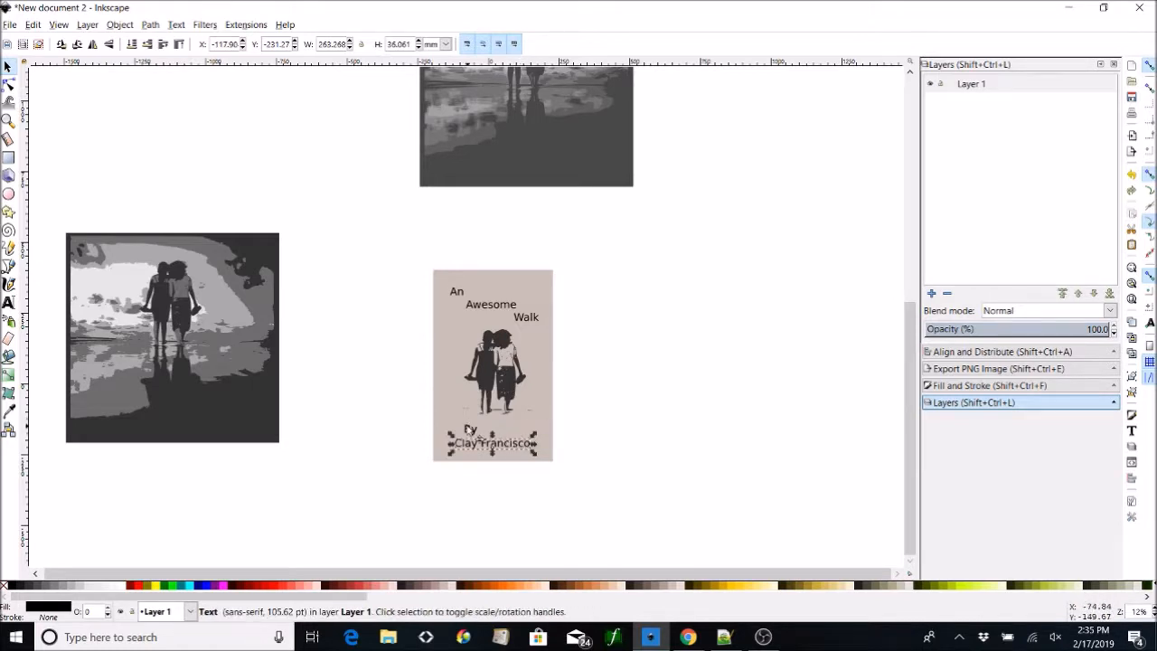
Align a "By" text with the left edge of the author's name and remove the extra "By".
left_click(470, 430)
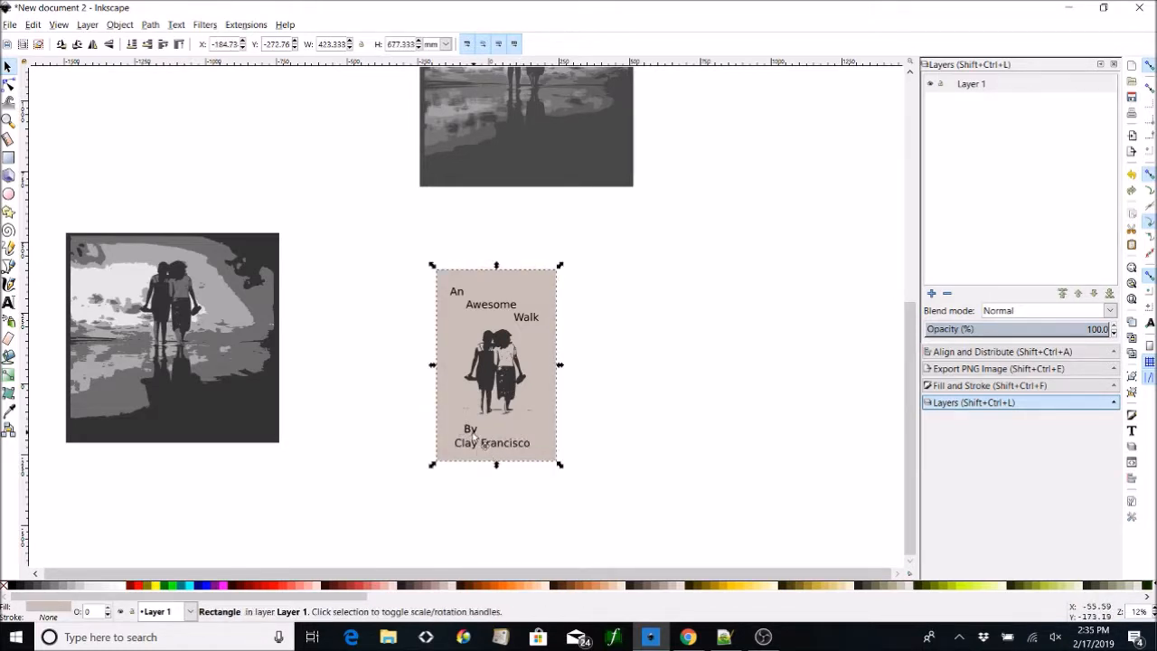
left_click(472, 433)
left_click_drag(473, 433, 464, 432)
left_click(647, 391)
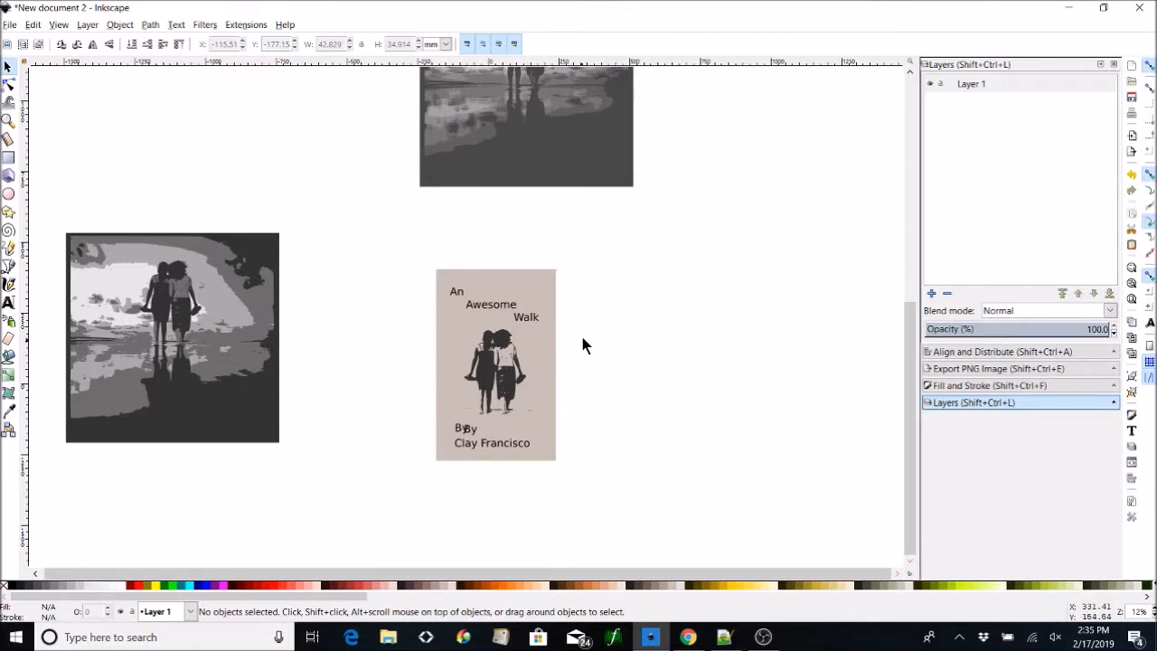
left_click(521, 425)
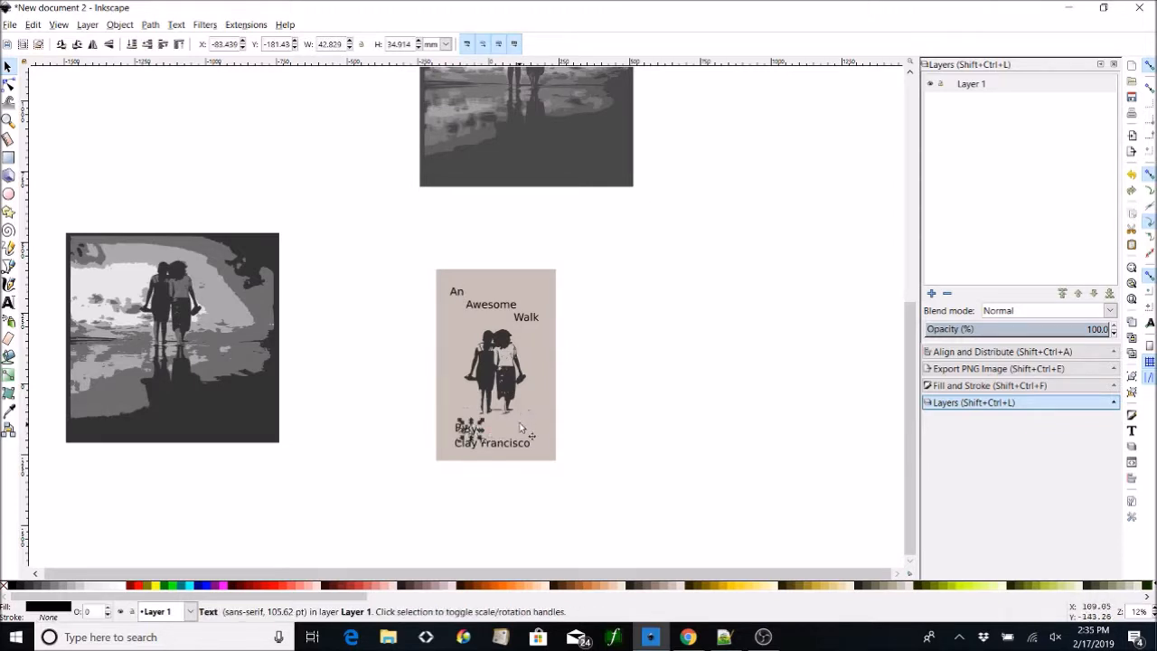
key("Escape")
Switch to Chrome to examine the title, author and artwork layout of the reference book cover, and return to Inkscape.
left_click(687, 636)
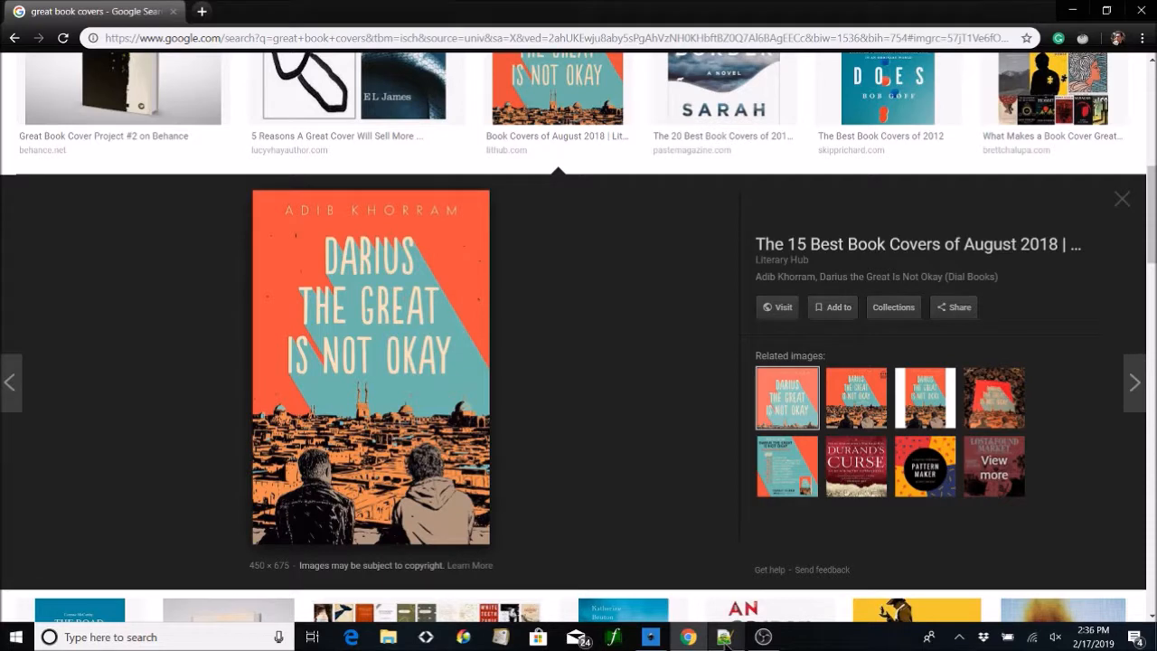
mouse_move(732, 638)
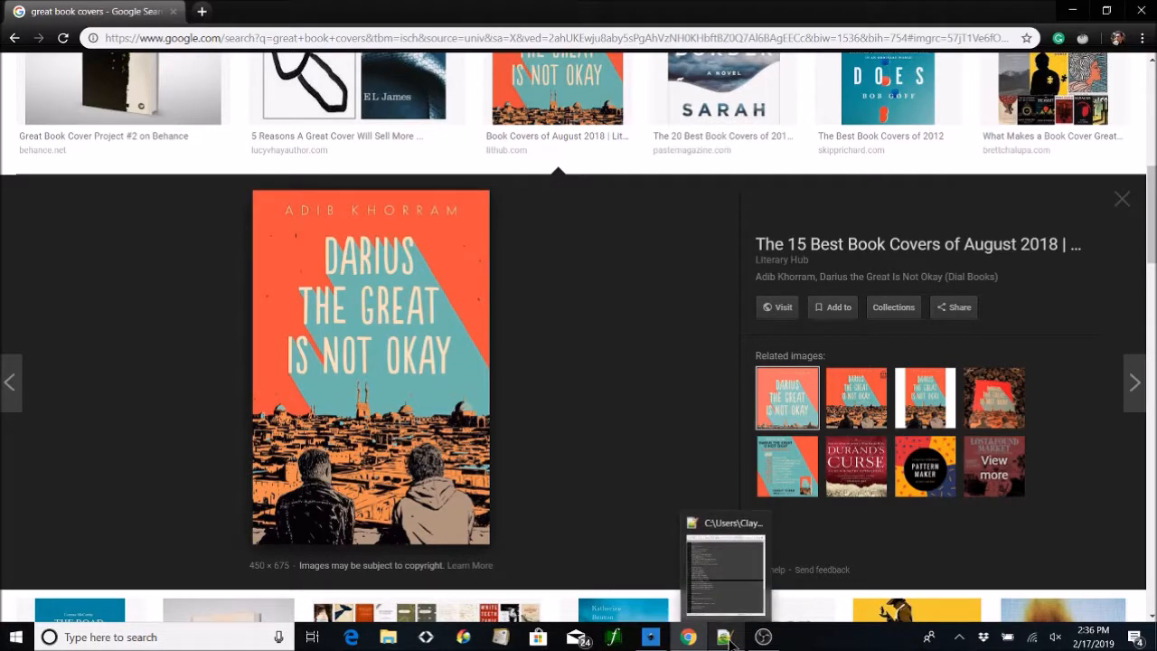
left_click(700, 506)
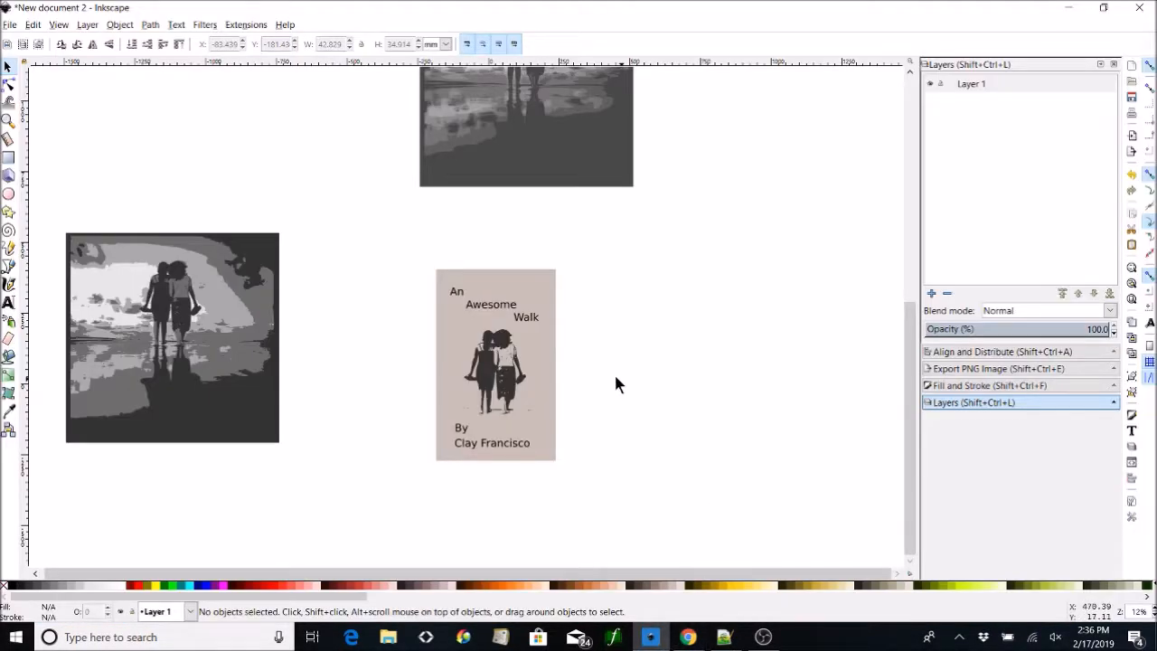
Enlarge the silhouette of the two women to about 351 by 406 mm and move it to the empty canvas right of the cover.
left_click(507, 358)
left_click_drag(537, 324, 589, 299)
left_click_drag(493, 326, 500, 403)
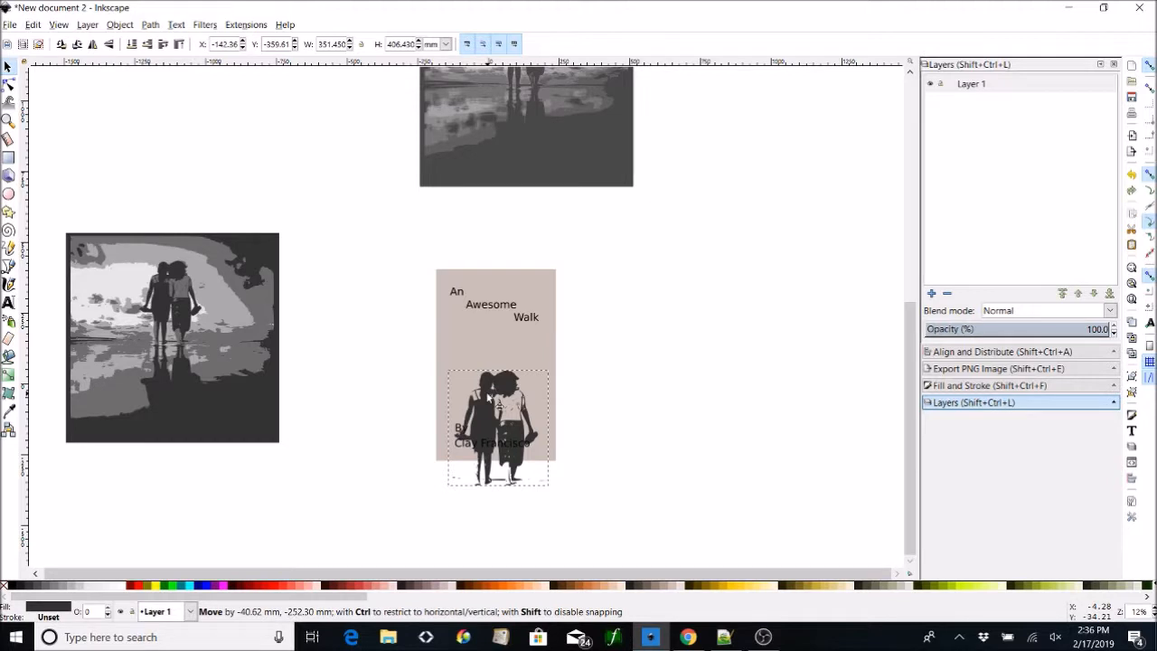
left_click_drag(512, 384, 764, 397)
Move "By" and the author's name off the cover to its left, and place the enlarged silhouette along the cover's lower edge.
left_click_drag(401, 386, 607, 477)
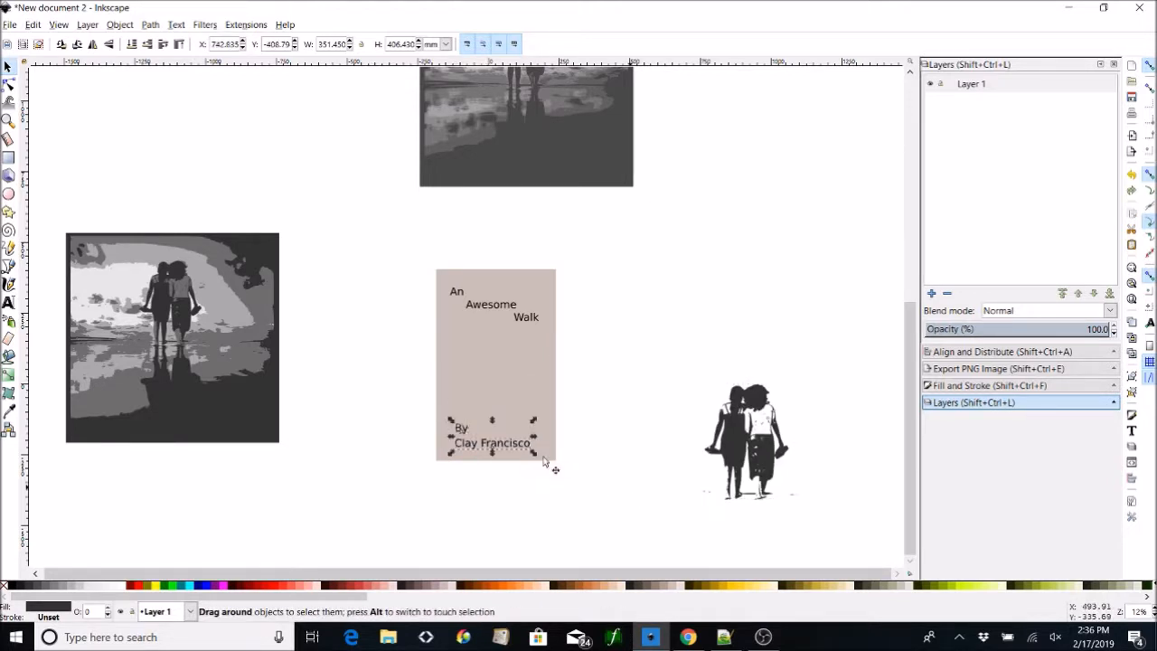
left_click_drag(522, 452, 382, 314)
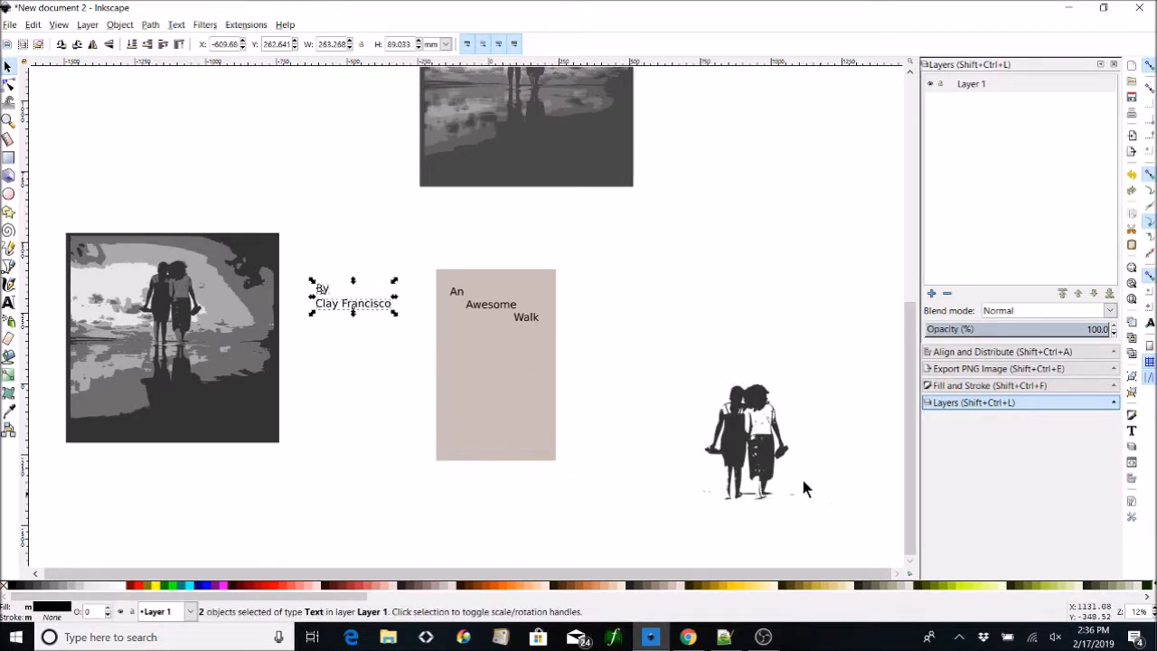
left_click_drag(768, 448, 514, 406)
left_click(647, 371)
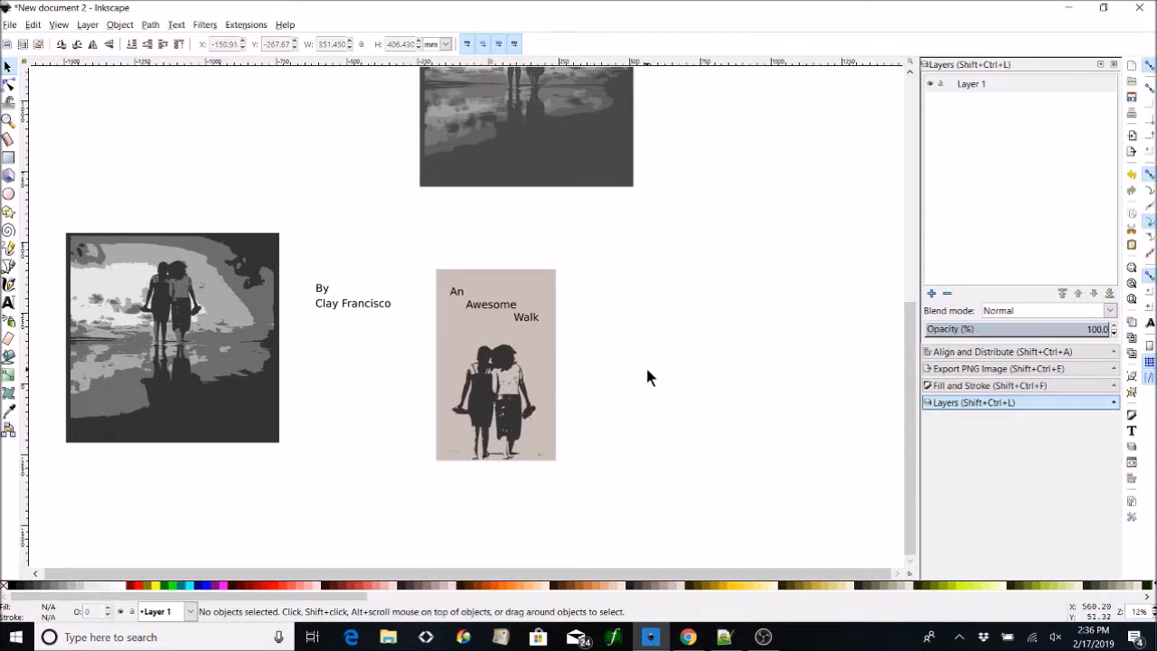
Select the three title words together and move them off the cover to the canvas above the author lines.
left_click(494, 313)
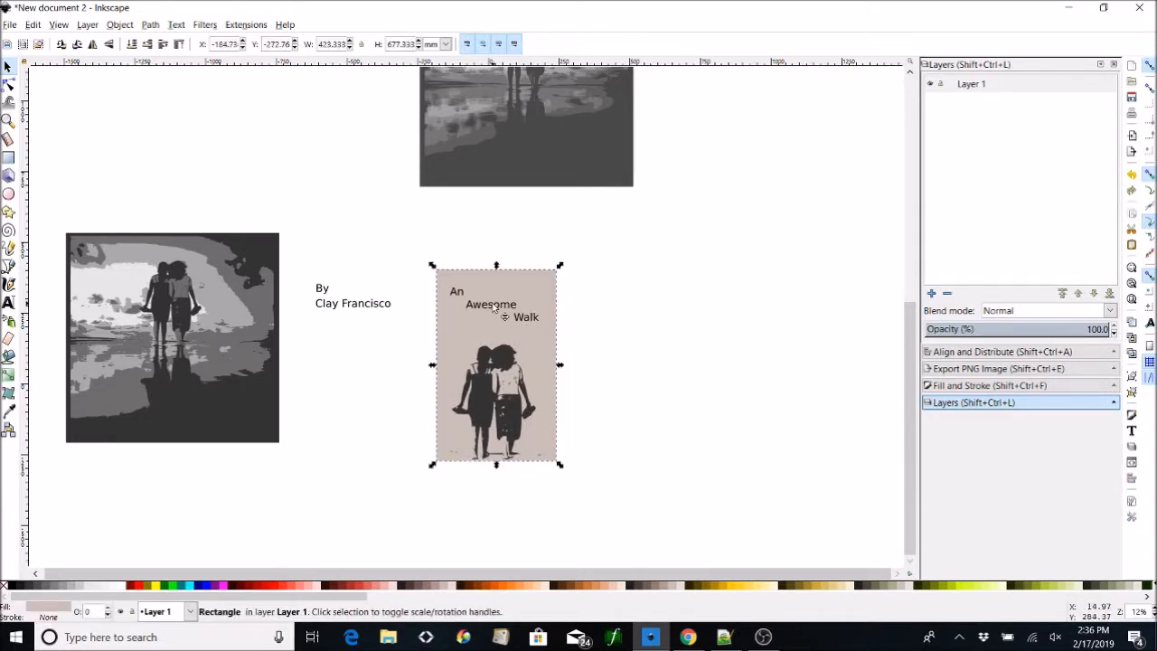
left_click(494, 307)
mouse_move(400, 252)
left_mouse_down()
mouse_move(559, 337)
mouse_move(407, 249)
left_mouse_up()
left_click(528, 320, "shift")
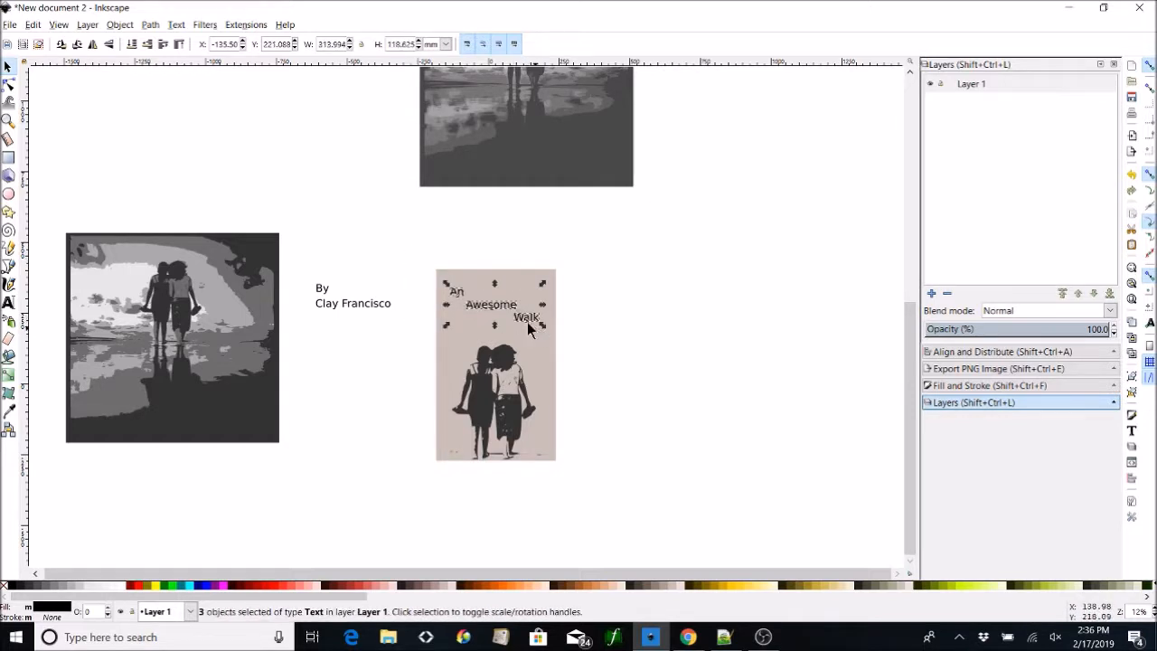
left_click_drag(528, 323, 362, 215)
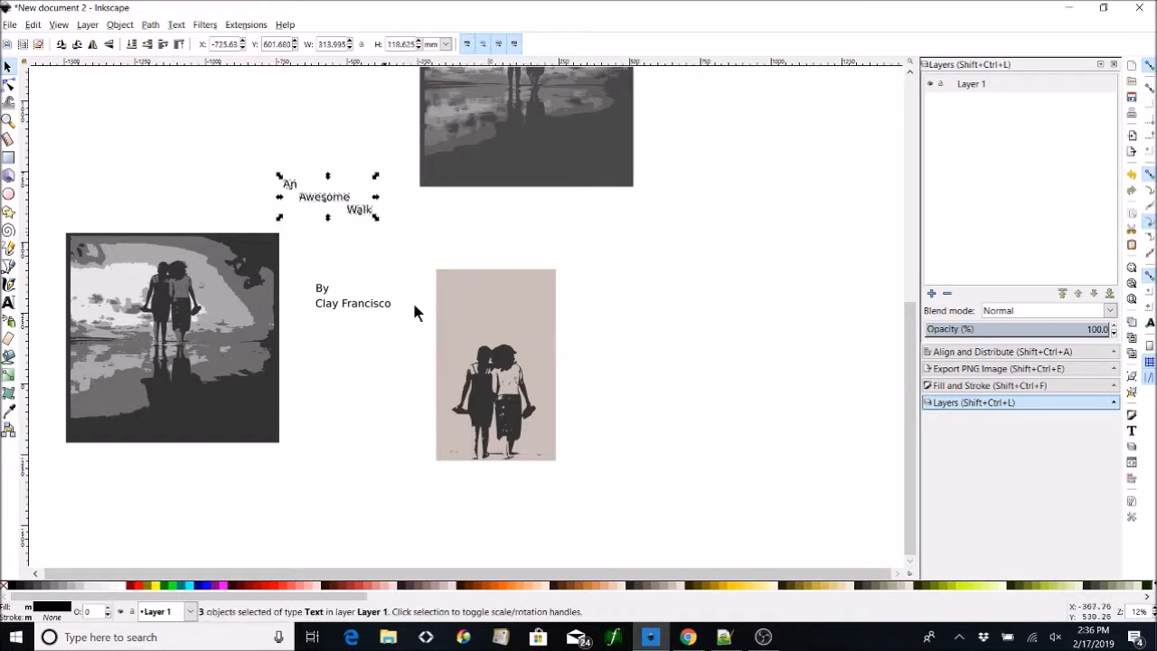
Place the author's name centrally at the cover's upper edge, scaled down to about 216 mm wide.
left_click(324, 298)
left_click_drag(336, 307, 511, 280)
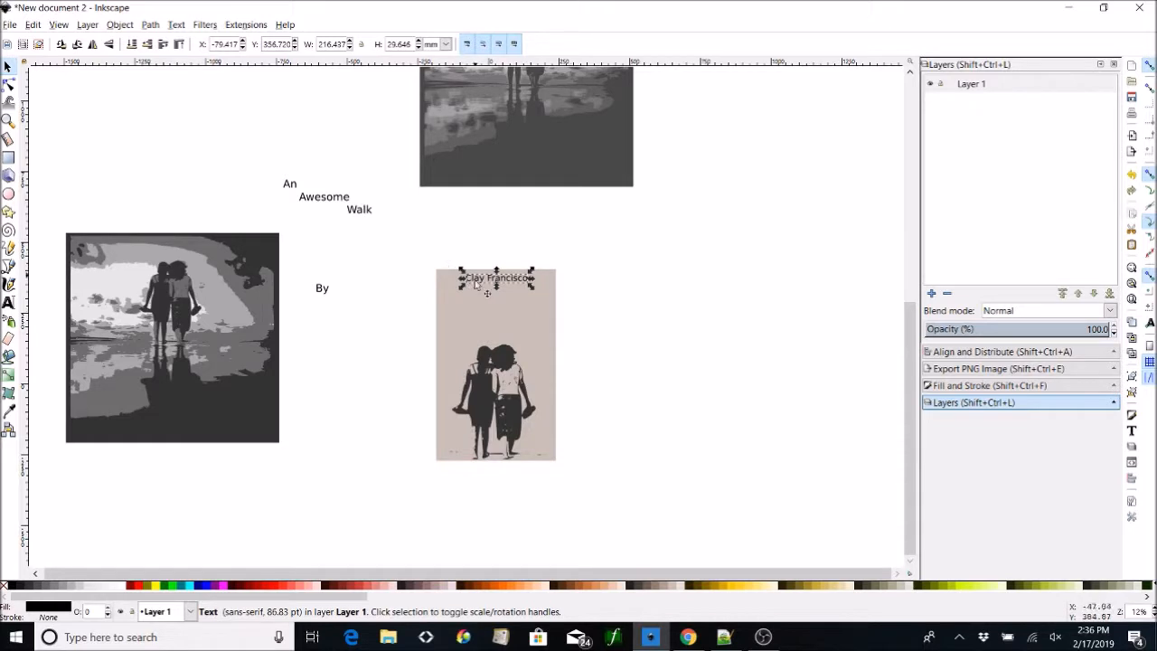
left_click(622, 281)
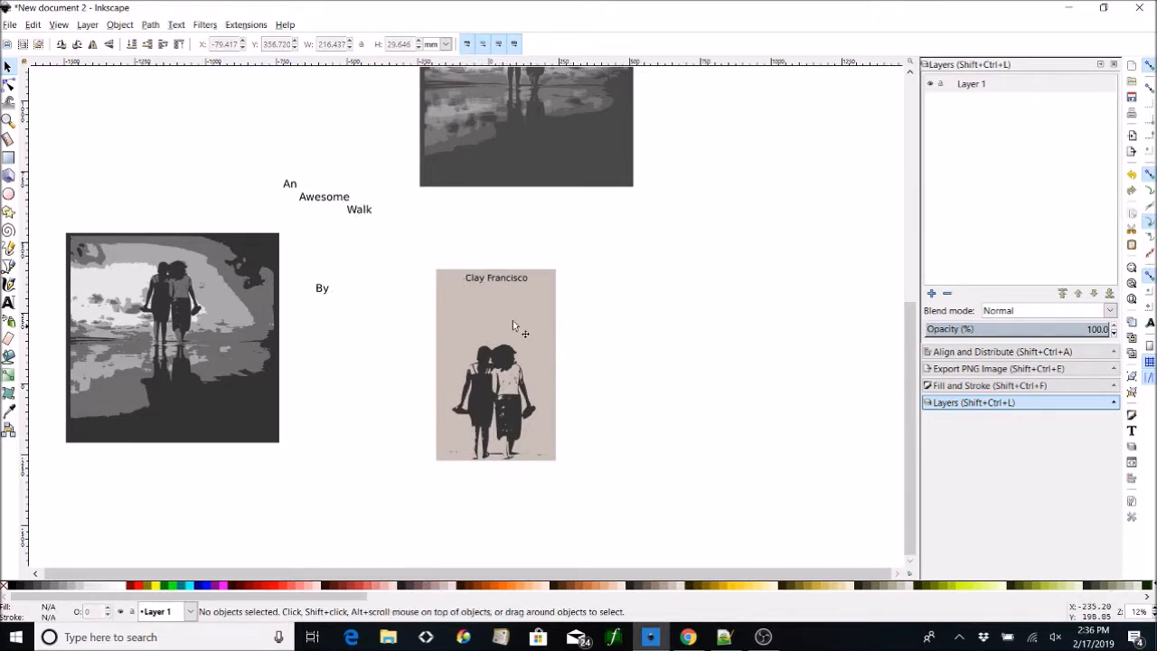
Enlarge "Walk" to about 205 mm wide below the author's name, and place "Awesome" beneath it, reworded as "with".
left_click(362, 211)
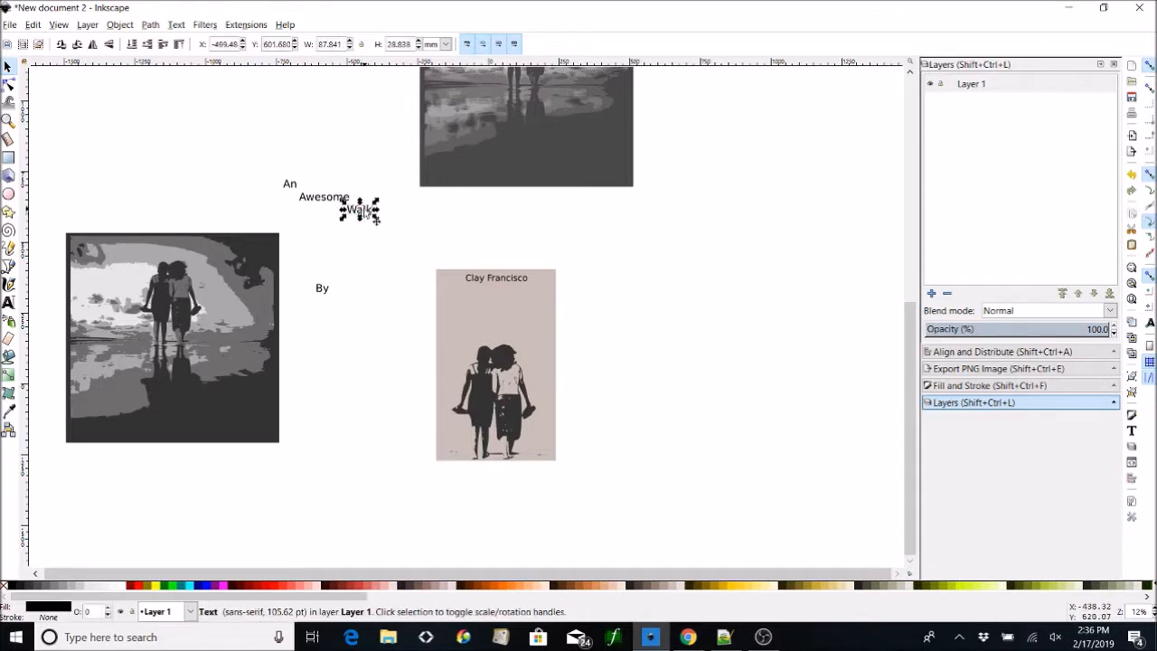
left_click_drag(376, 219, 539, 284)
left_click_drag(333, 201, 500, 313)
double_click(506, 325)
type("with")
left_click(8, 68)
left_click(501, 328)
left_click(501, 323)
Change the text "An" to "Grace" and place it, enlarged to about 175 mm wide, beneath "with" on the cover.
double_click(294, 185)
type("Grace")
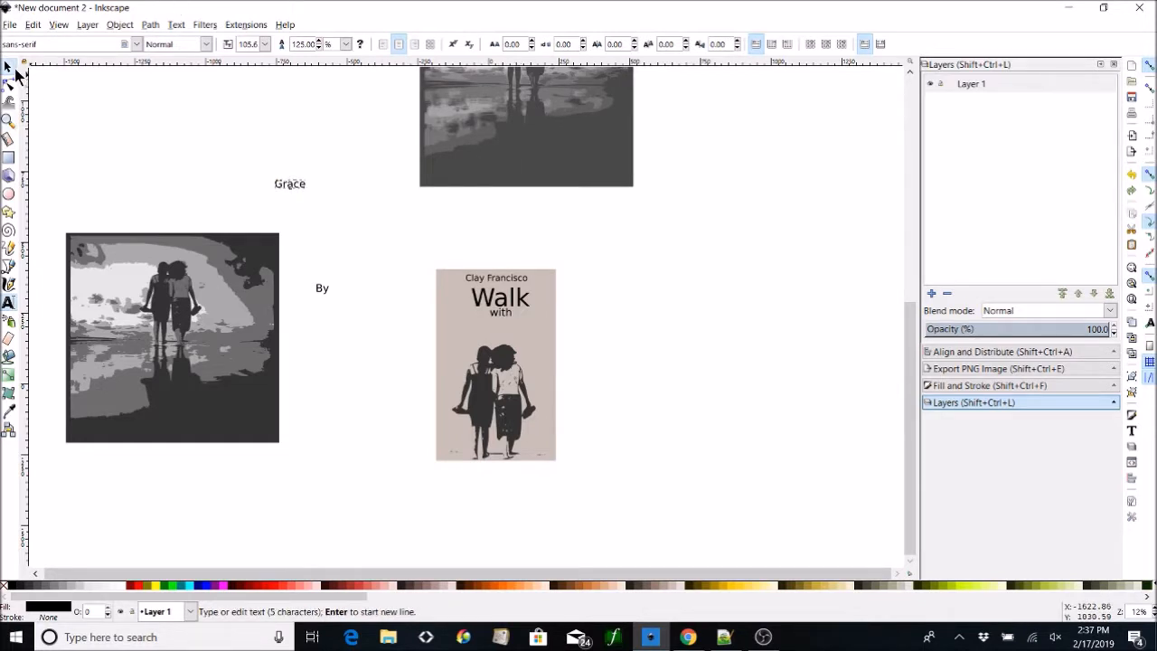
left_click(7, 68)
left_click_drag(296, 186, 505, 331)
left_click(521, 305)
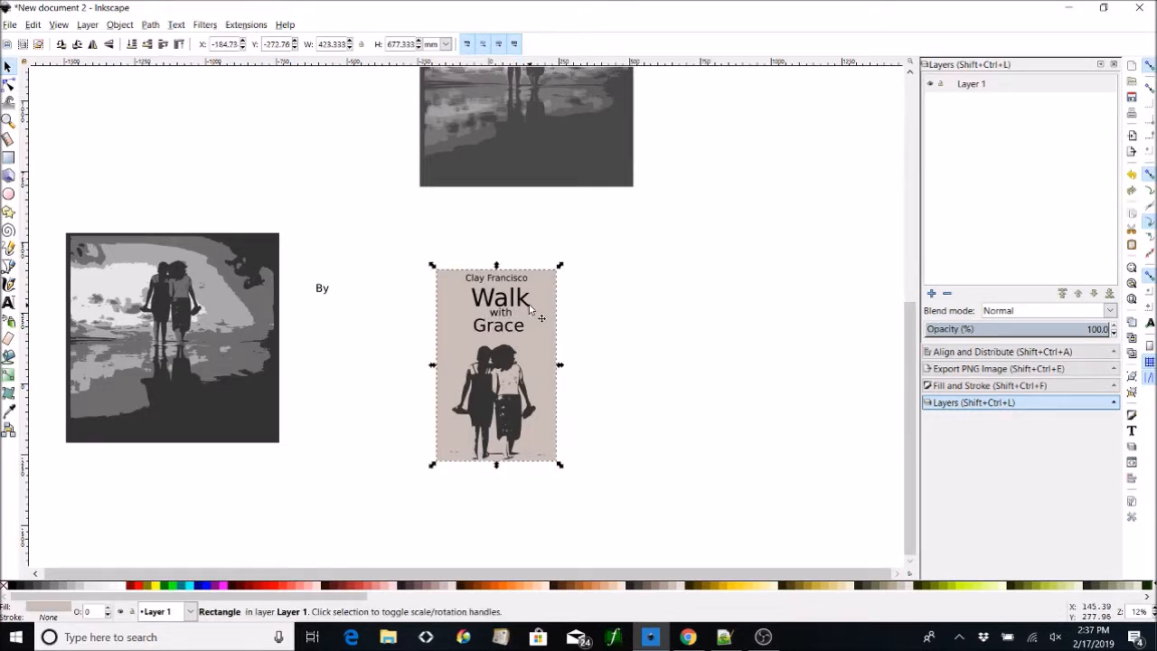
left_click(515, 301)
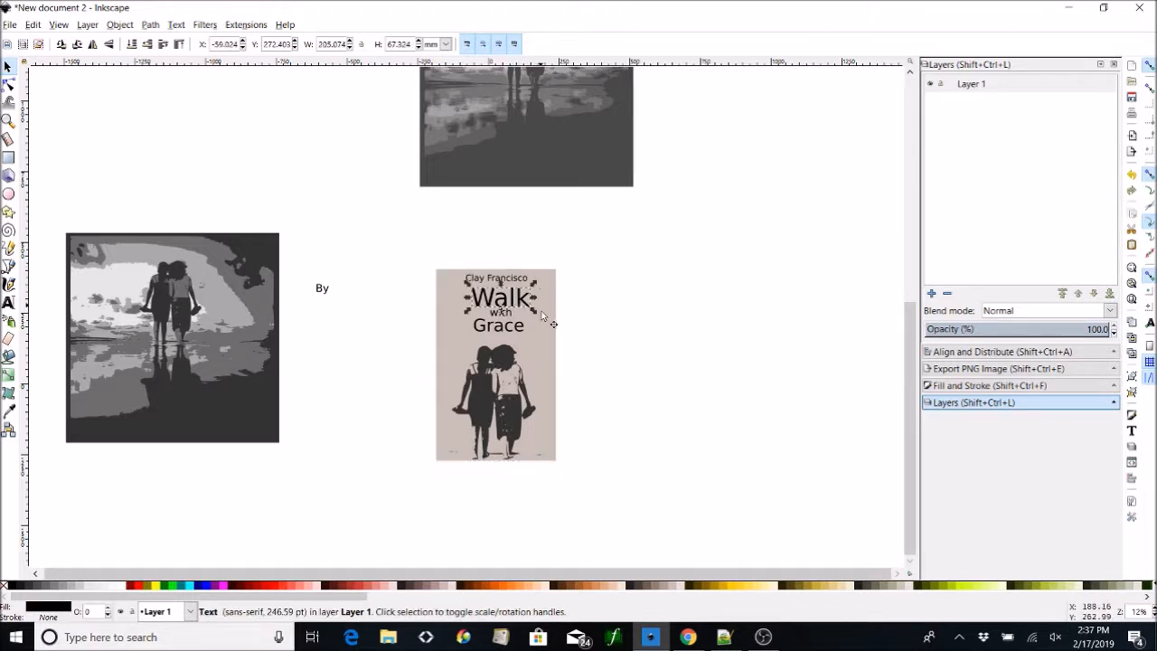
key("Delete")
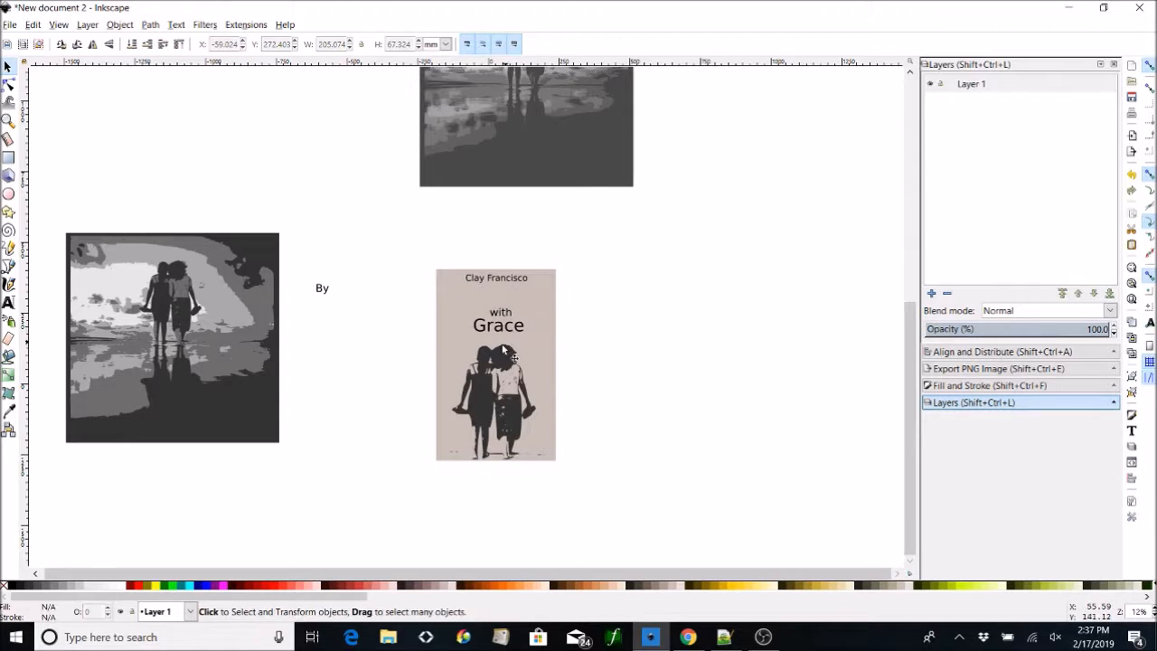
left_click(503, 322)
key("Delete")
left_click(505, 314)
key("Delete")
key("ctrl+z")
key("ctrl+z")
key("ctrl+z")
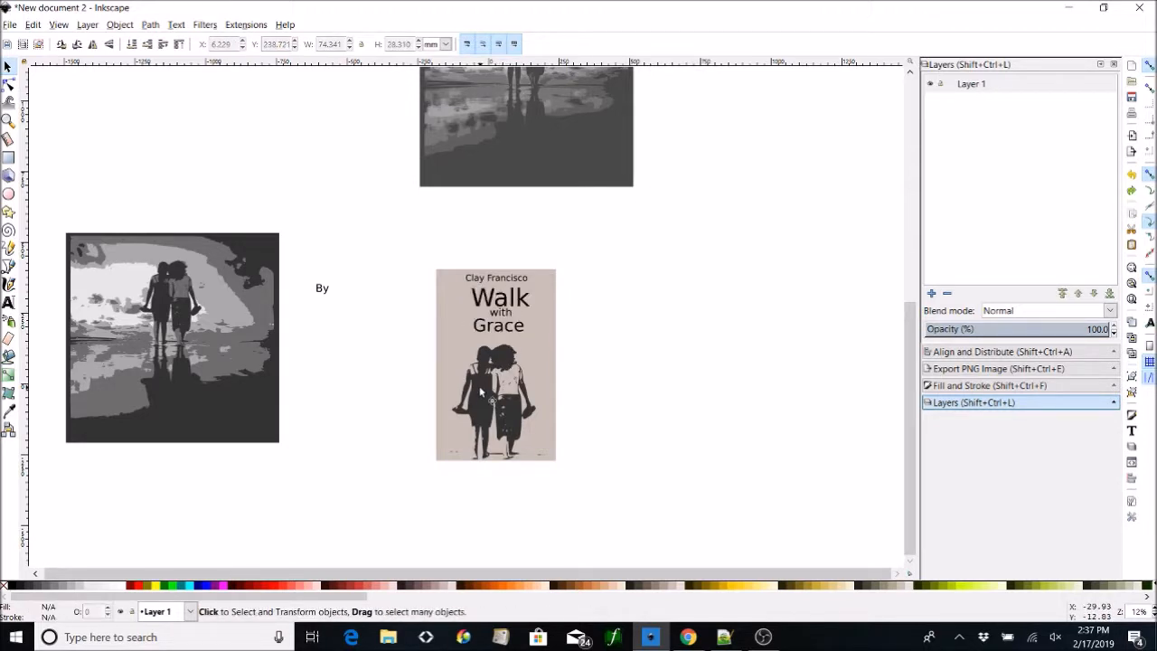
Shrink "Walk", set "with" just to its right, and move "Grace" directly beneath "Walk".
left_click(510, 313)
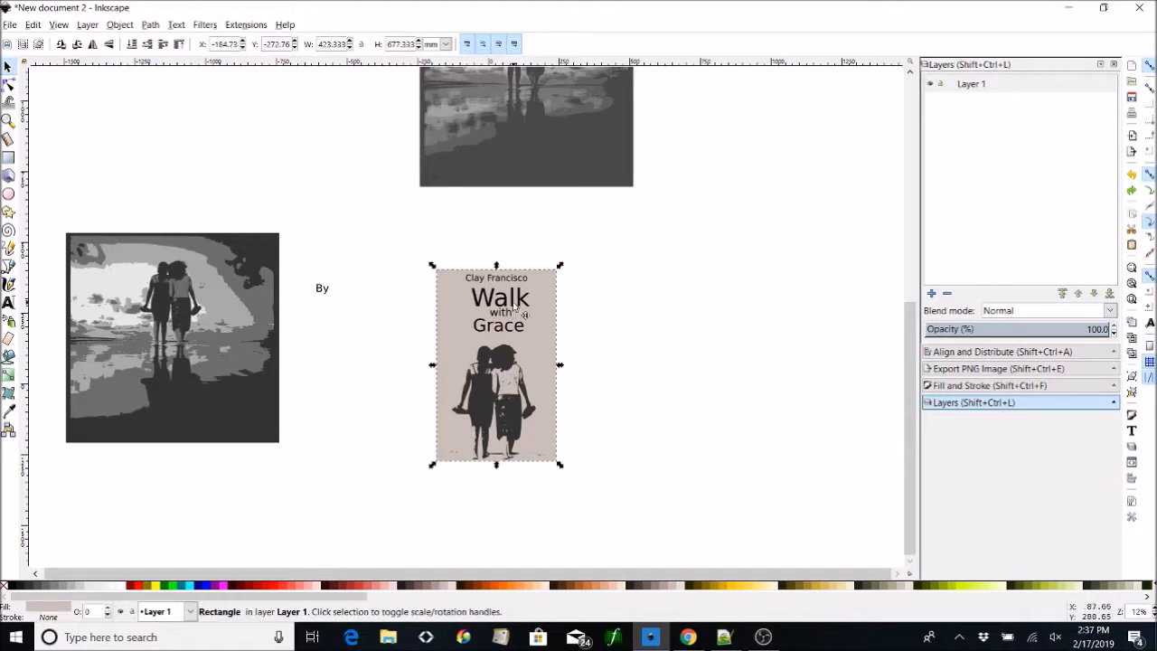
left_click(520, 307)
left_click(531, 319)
left_click(523, 301)
left_click_drag(533, 308, 503, 318)
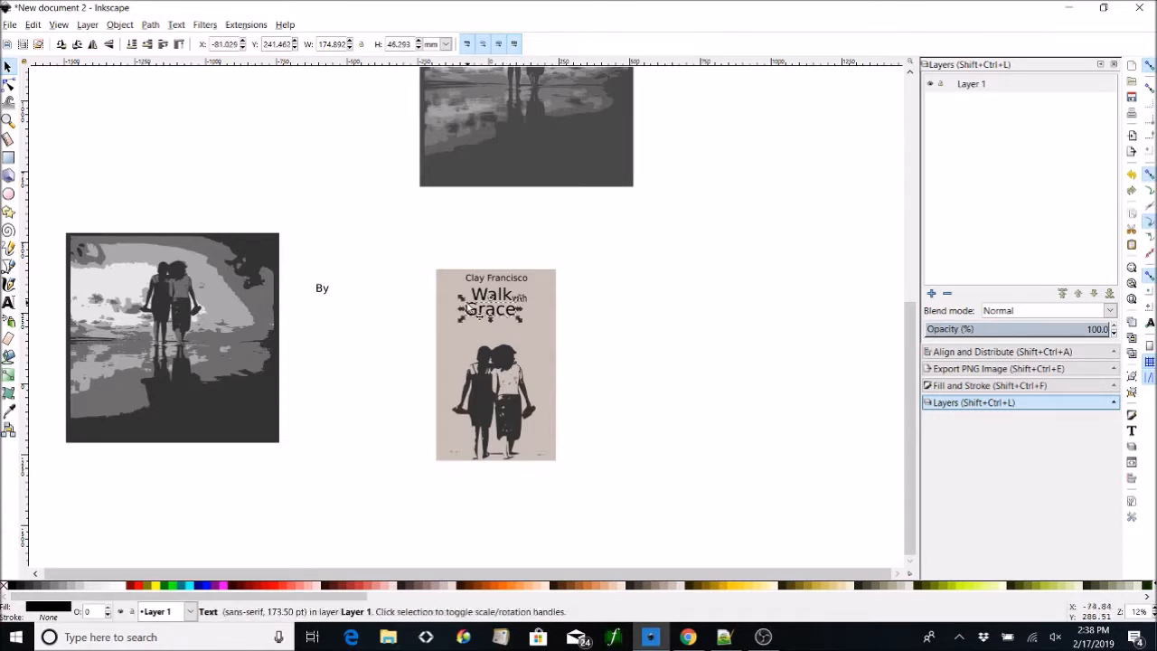
left_click(571, 305)
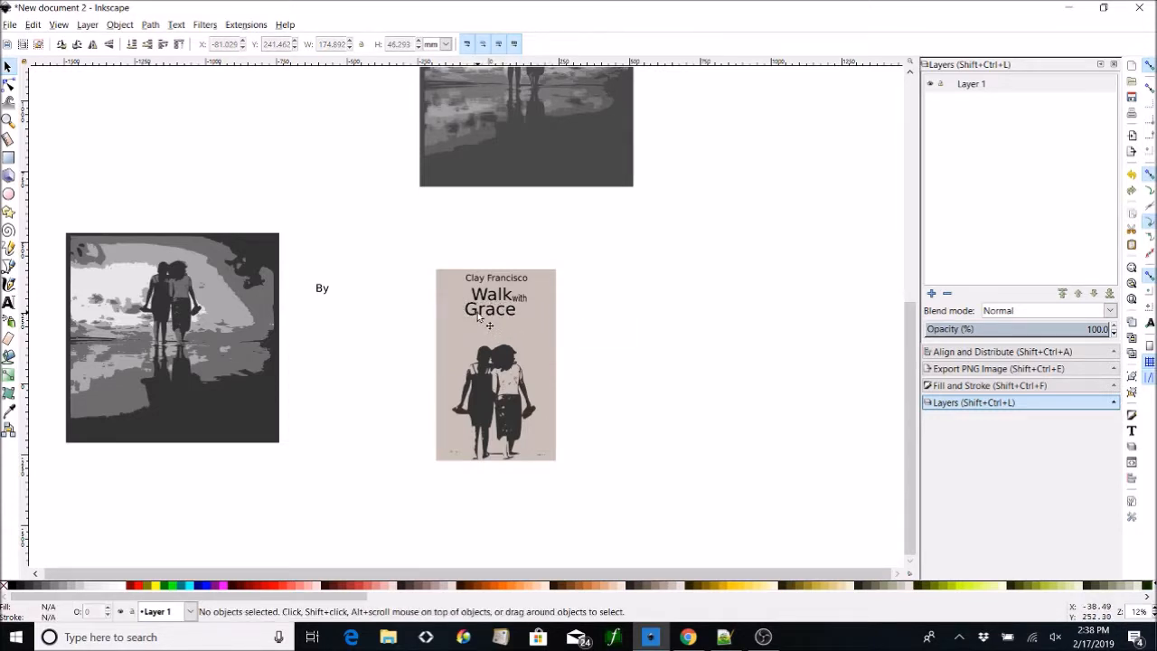
Undo the accidental move of the cover rectangle and shift "Grace" slightly up and left to about X -105, Y 252 mm.
left_click(483, 314)
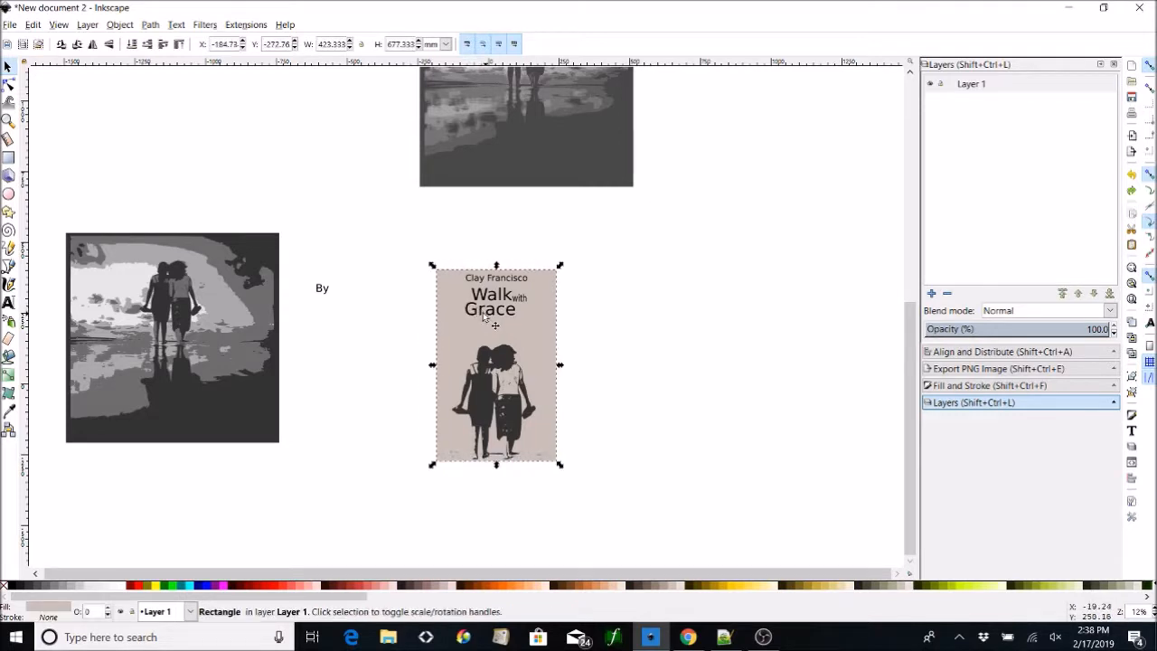
left_click_drag(482, 311, 483, 315)
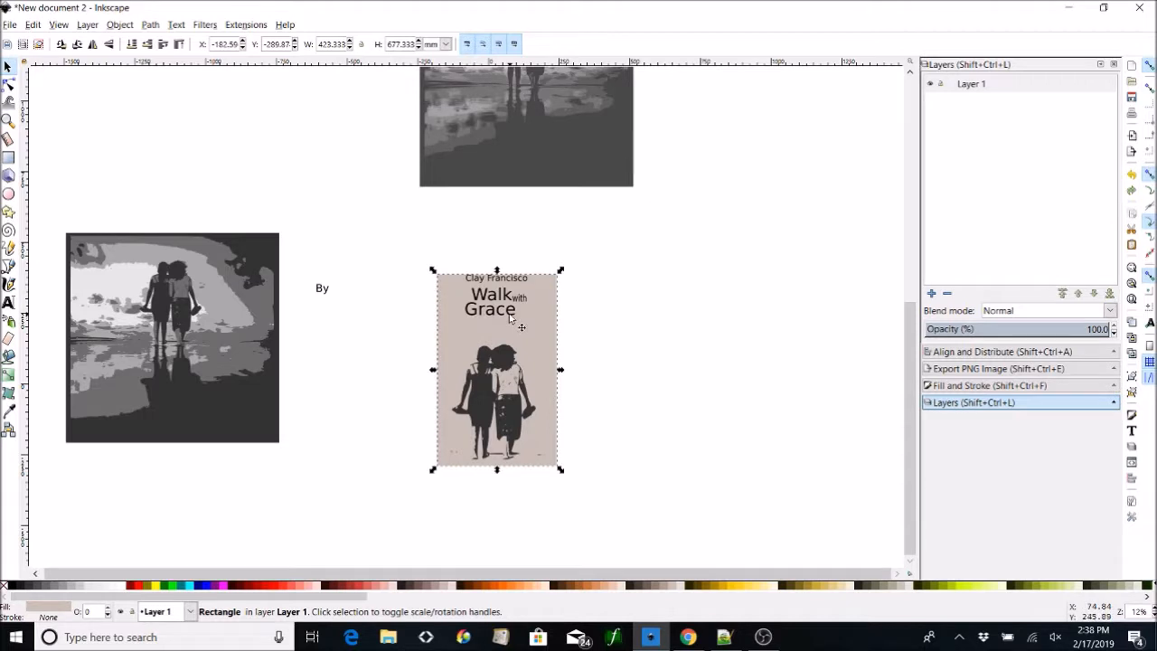
key("ctrl+z")
left_click_drag(511, 337, 495, 312)
key("Escape")
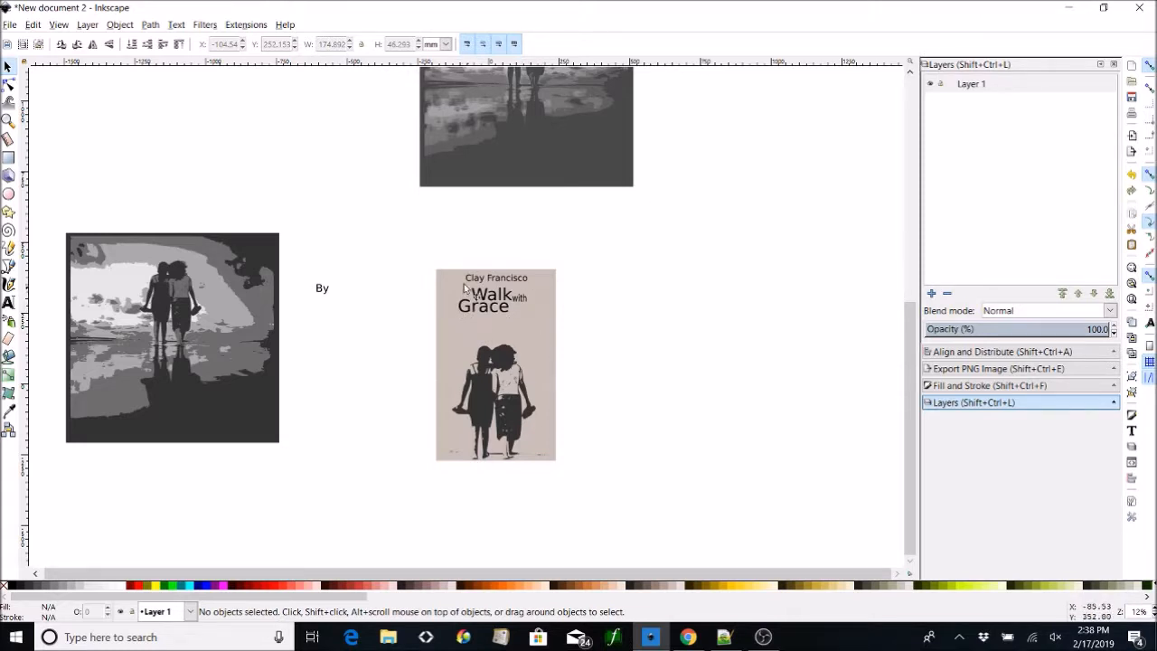
Draw a circle about 177 mm in diameter over the cover's upper-left corner and fill it with dark orange.
left_click(8, 194)
left_click_drag(403, 260, 452, 305)
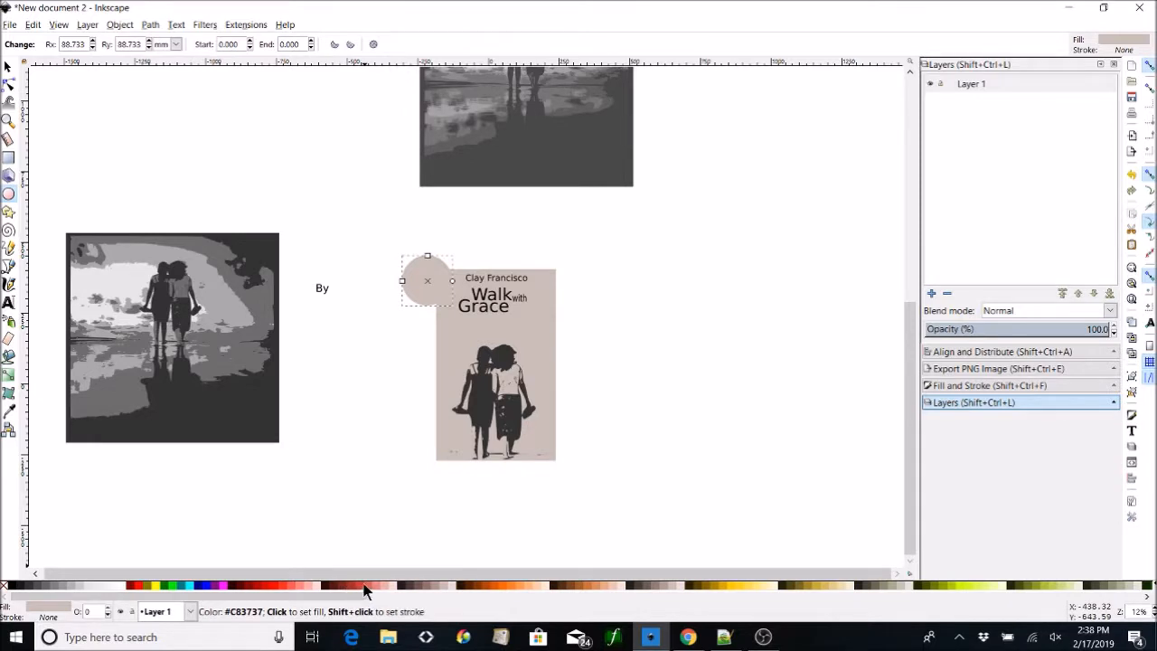
left_click(365, 589)
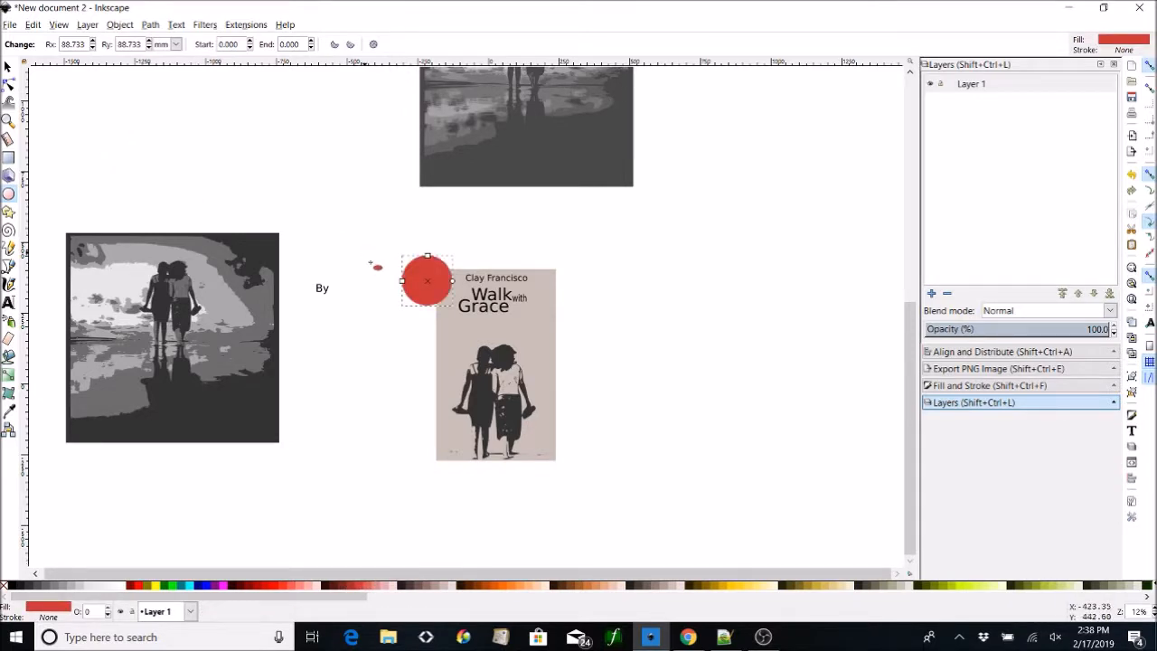
left_click(8, 68)
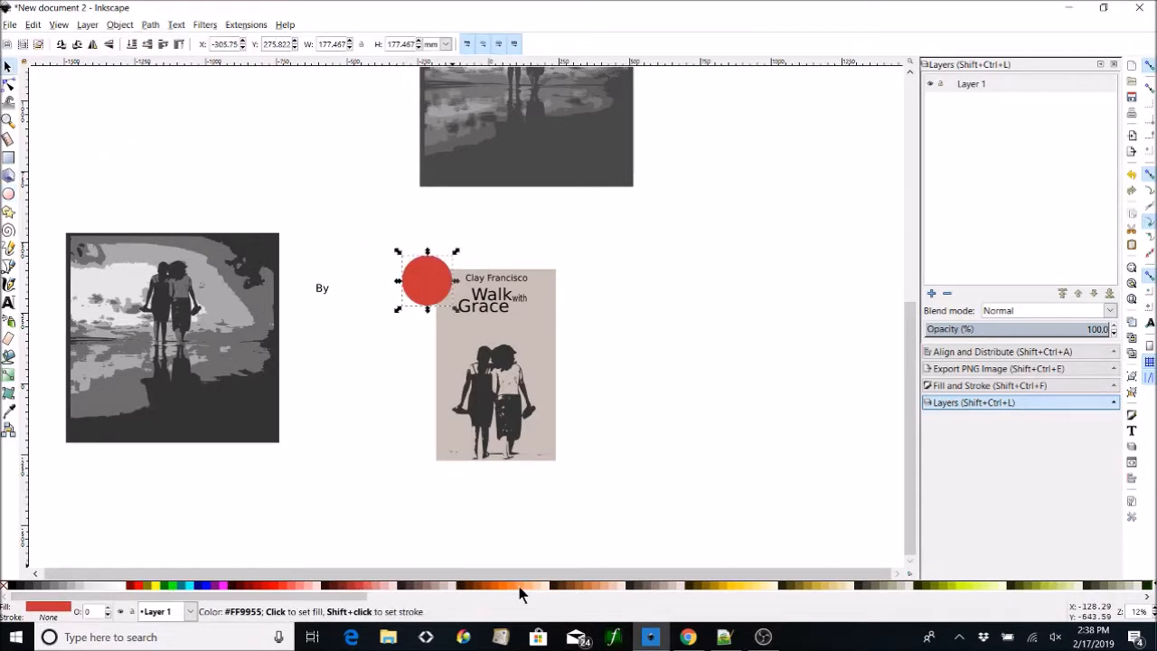
left_click(517, 587)
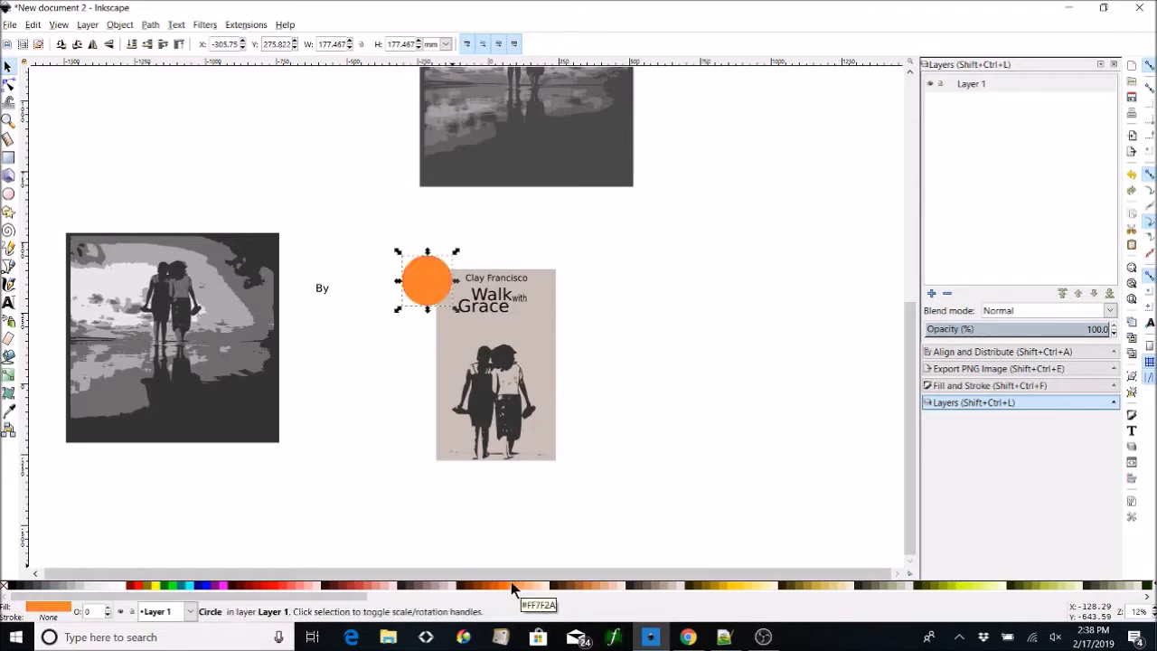
left_click(596, 586)
Enlarge the orange circle to about 242 mm in diameter and position it overlapping the cover's upper-left corner at about X -331, Y 248 mm.
mouse_move(430, 282)
left_mouse_down()
mouse_move(437, 294)
mouse_move(441, 284)
left_mouse_up()
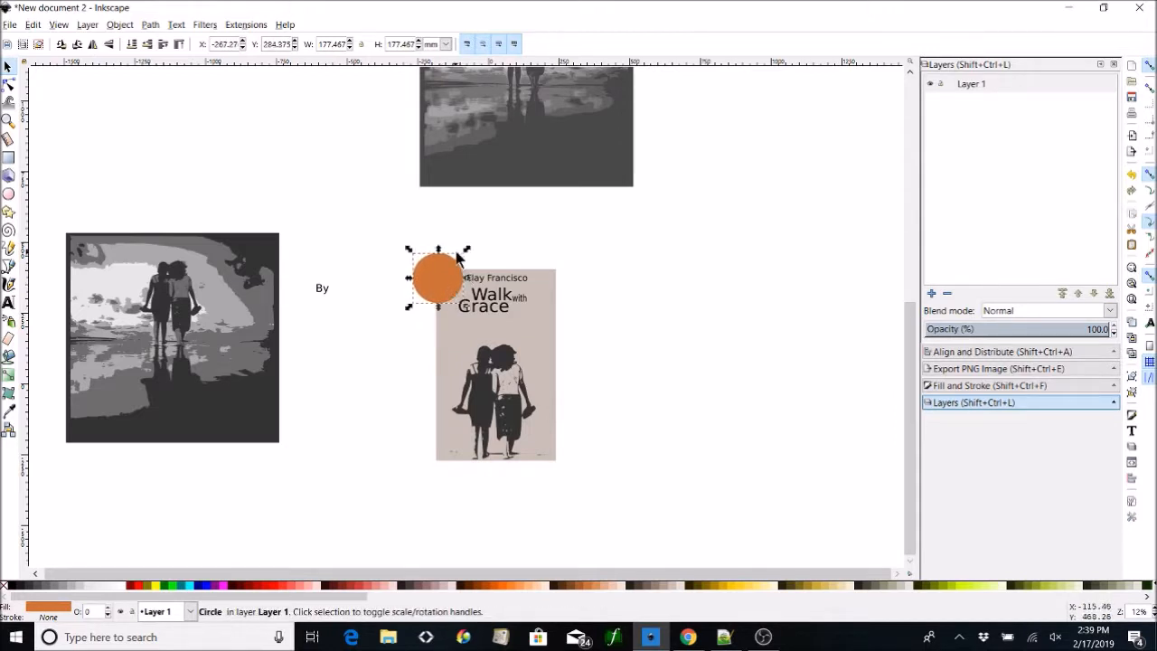
left_click_drag(467, 249, 481, 234)
left_click_drag(440, 276, 447, 277)
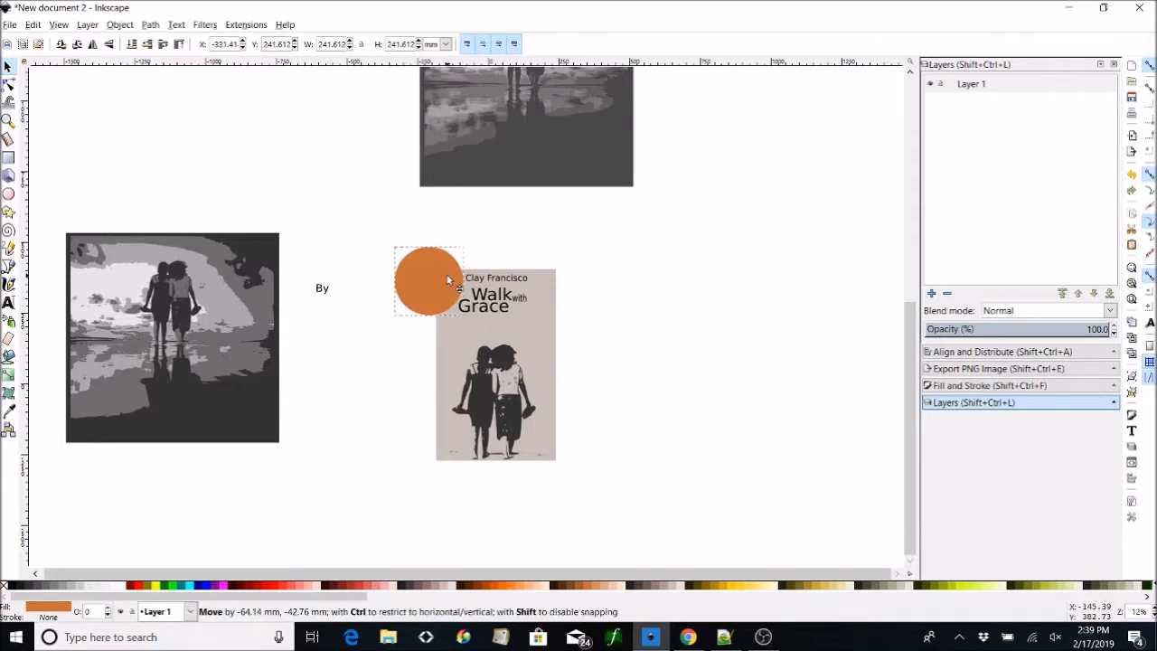
left_click_drag(447, 280, 447, 278)
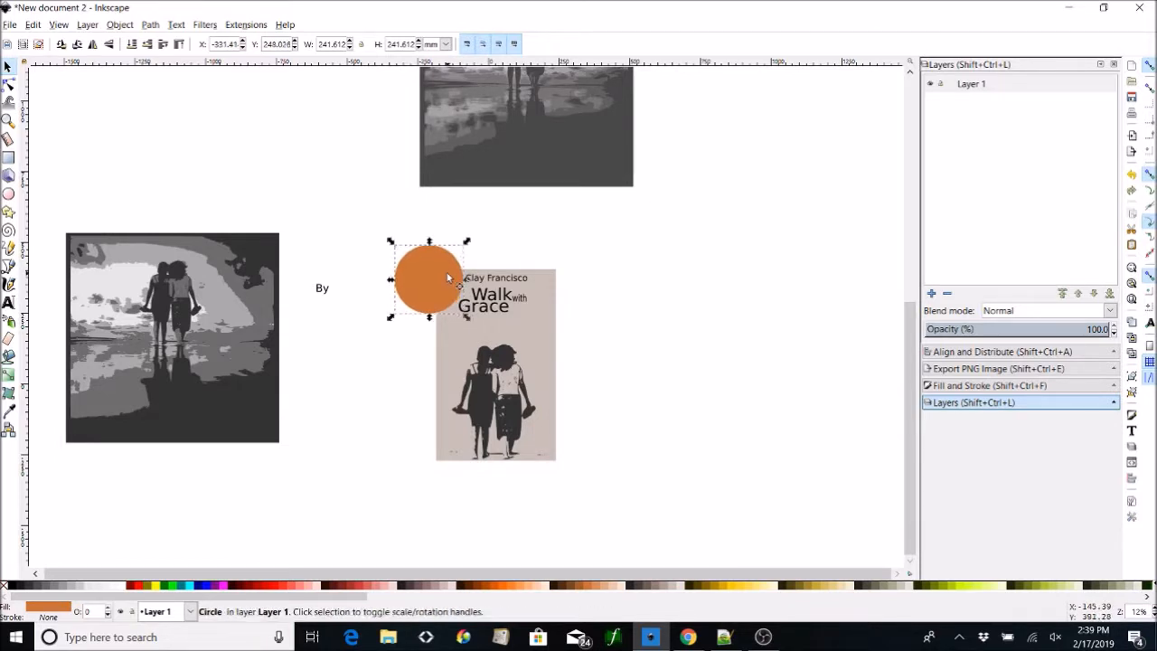
left_click(715, 447)
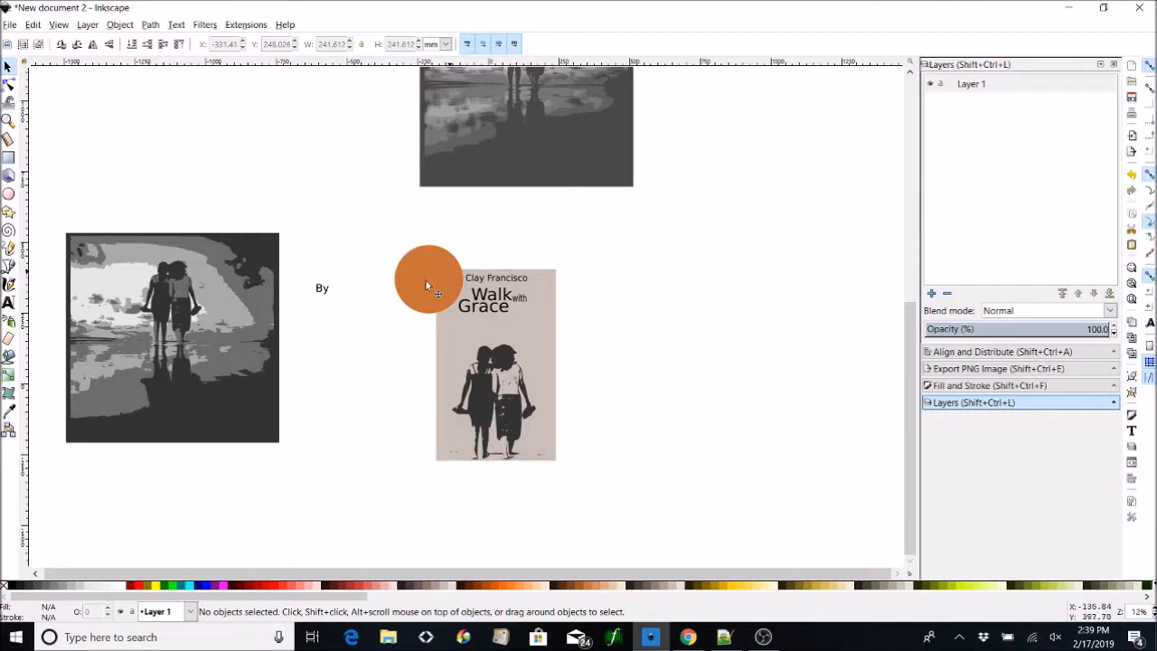
Trim the orange circle to the cover's corner by intersecting it with a duplicate of the cover rectangle raised to the top.
left_click(535, 329)
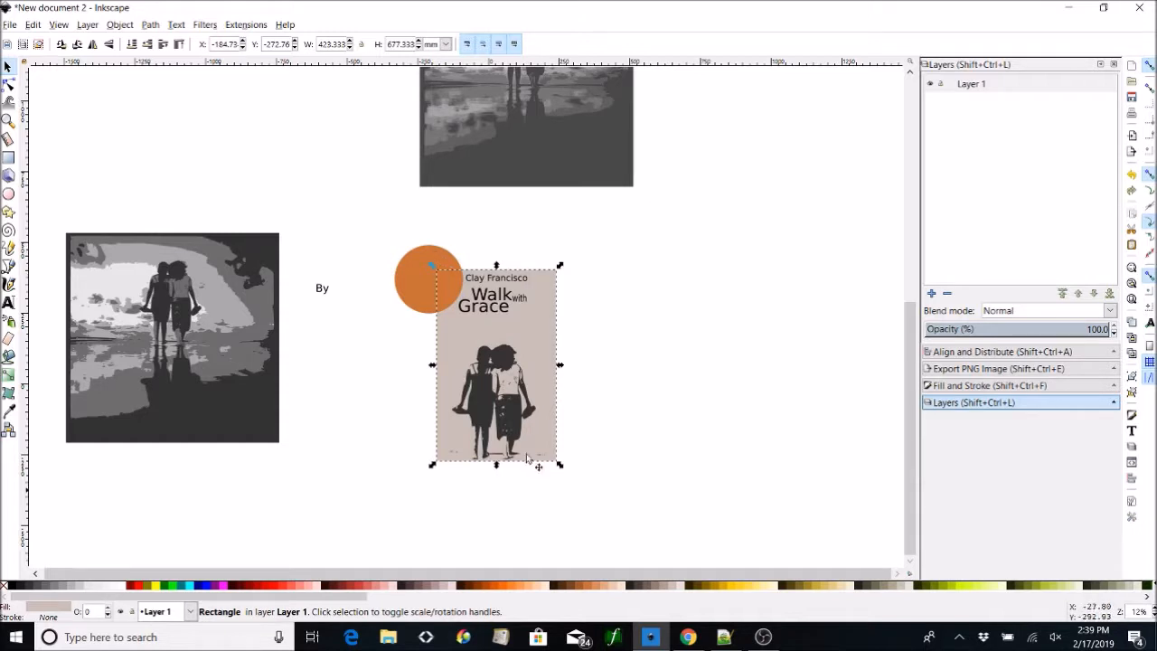
key("Home")
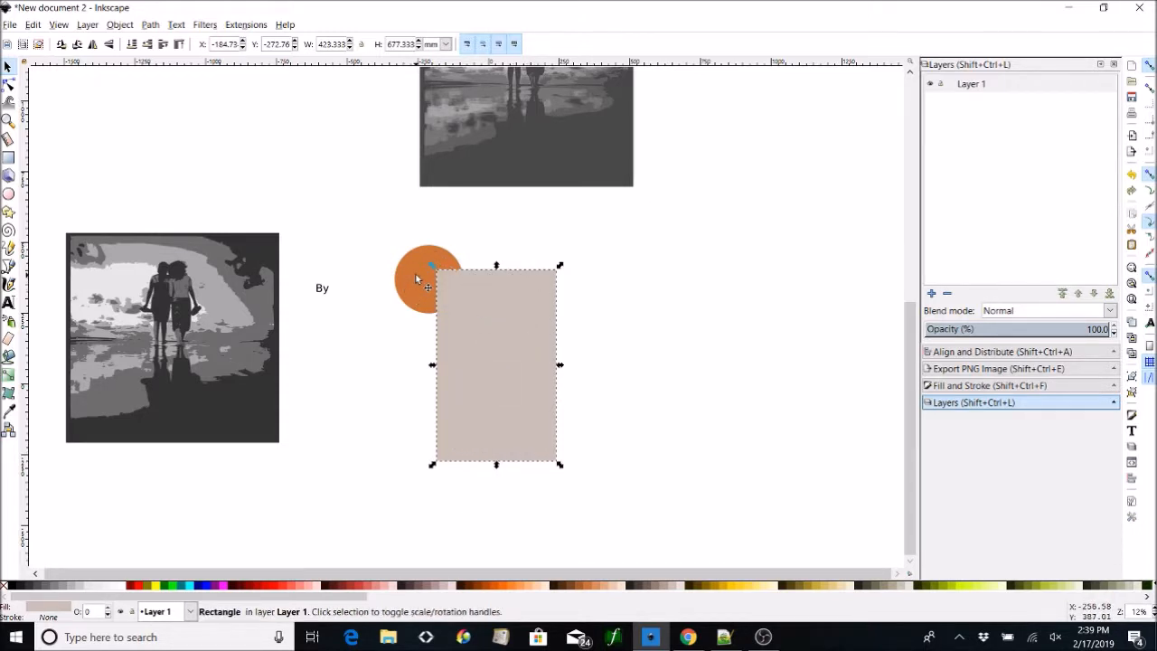
left_click(416, 281)
left_click(512, 348, "shift")
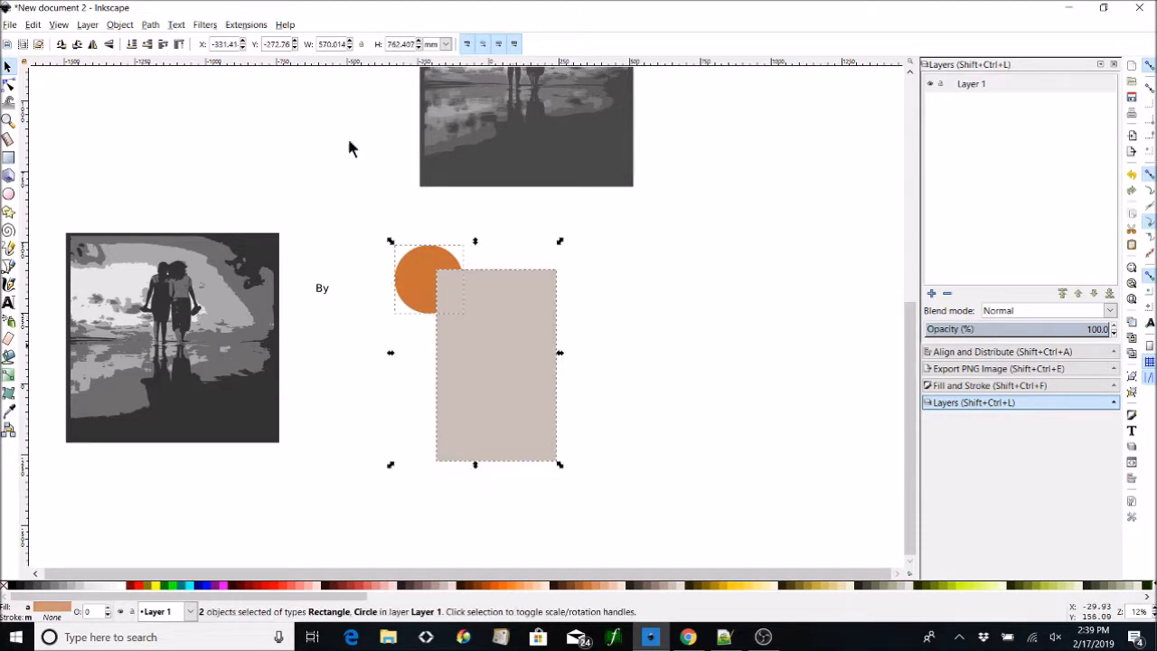
left_click(150, 25)
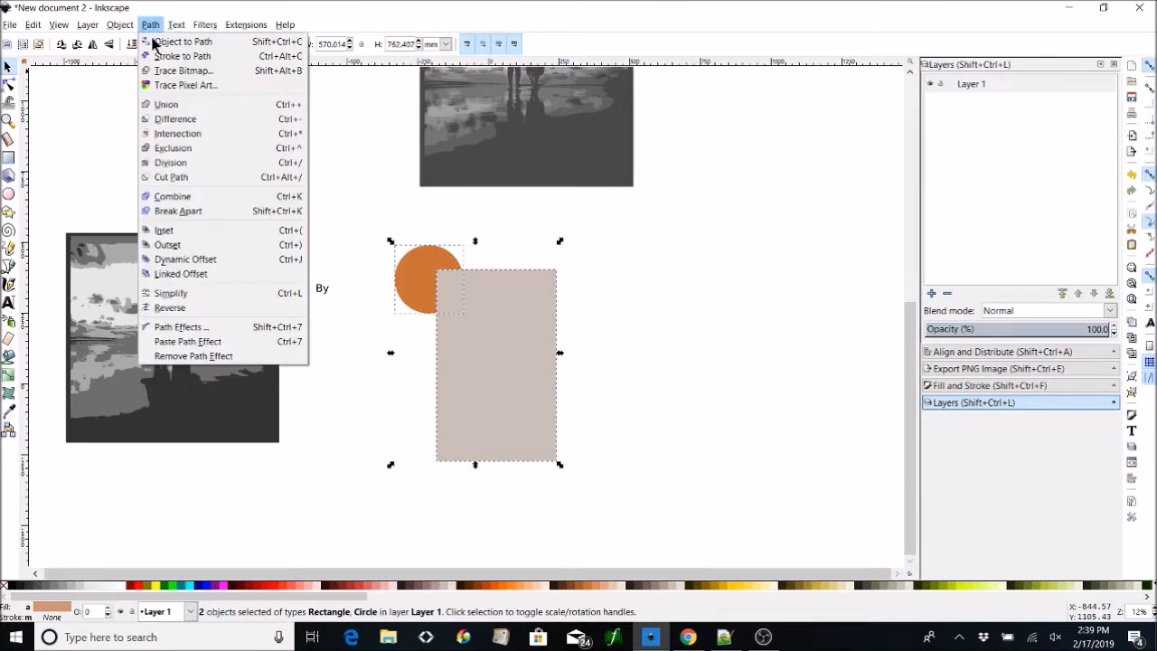
left_click(161, 133)
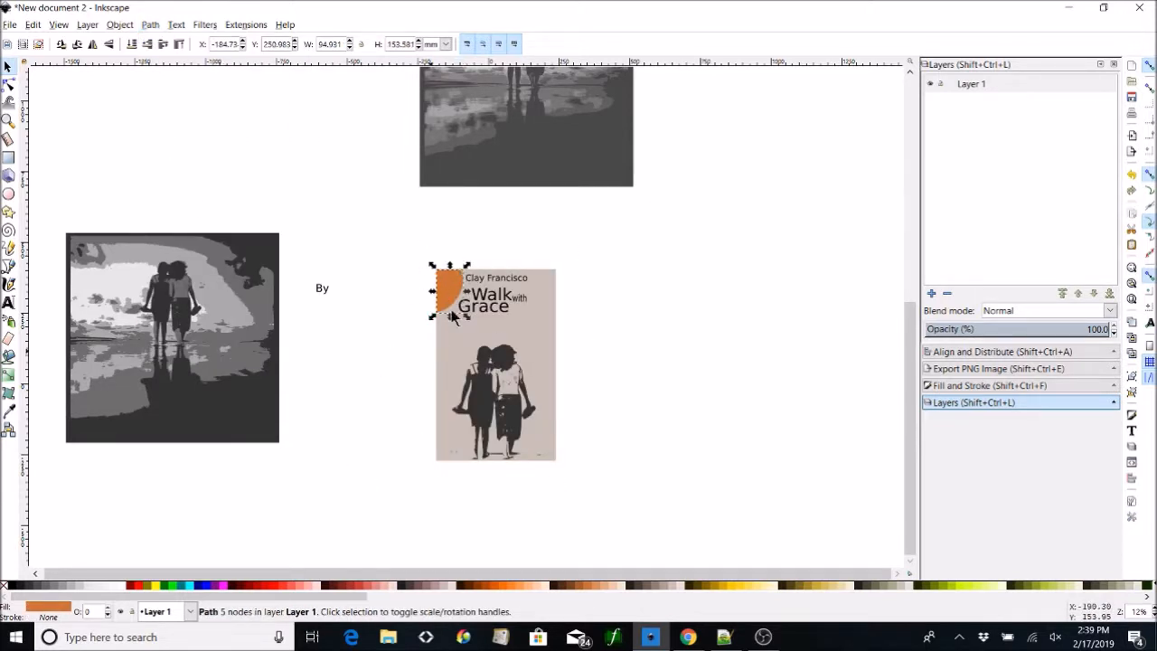
left_click(674, 292)
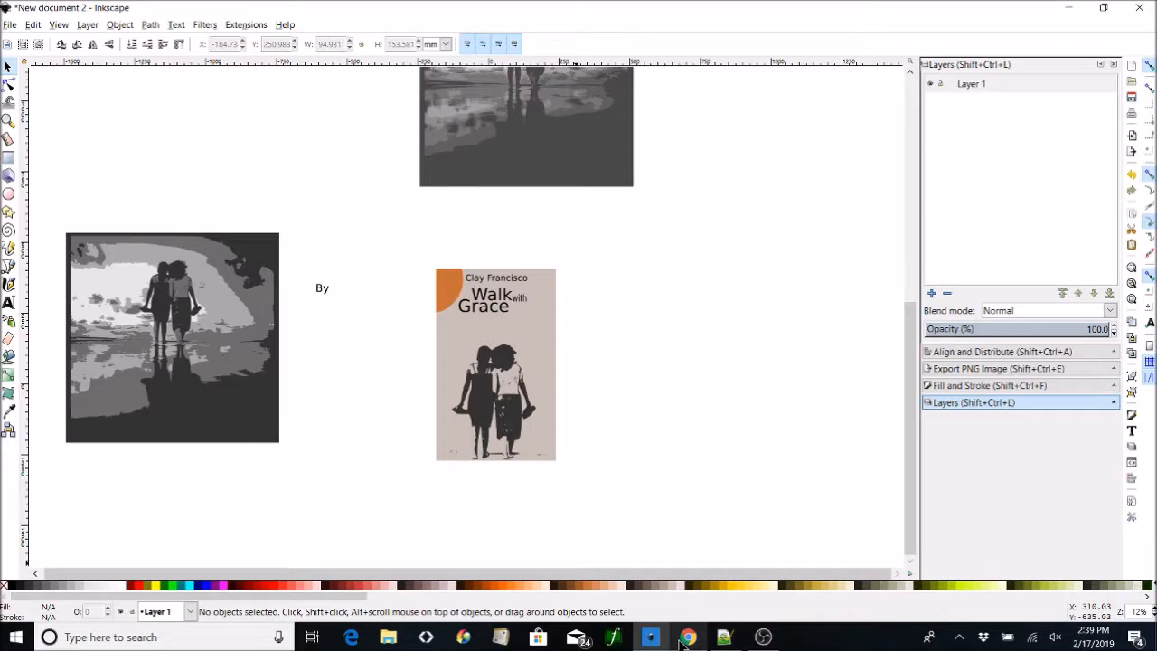
Switch to Chrome to examine the "Darius the Great Is Not Okay" cover as a reference, and return to Inkscape.
mouse_move(684, 638)
left_click(645, 524)
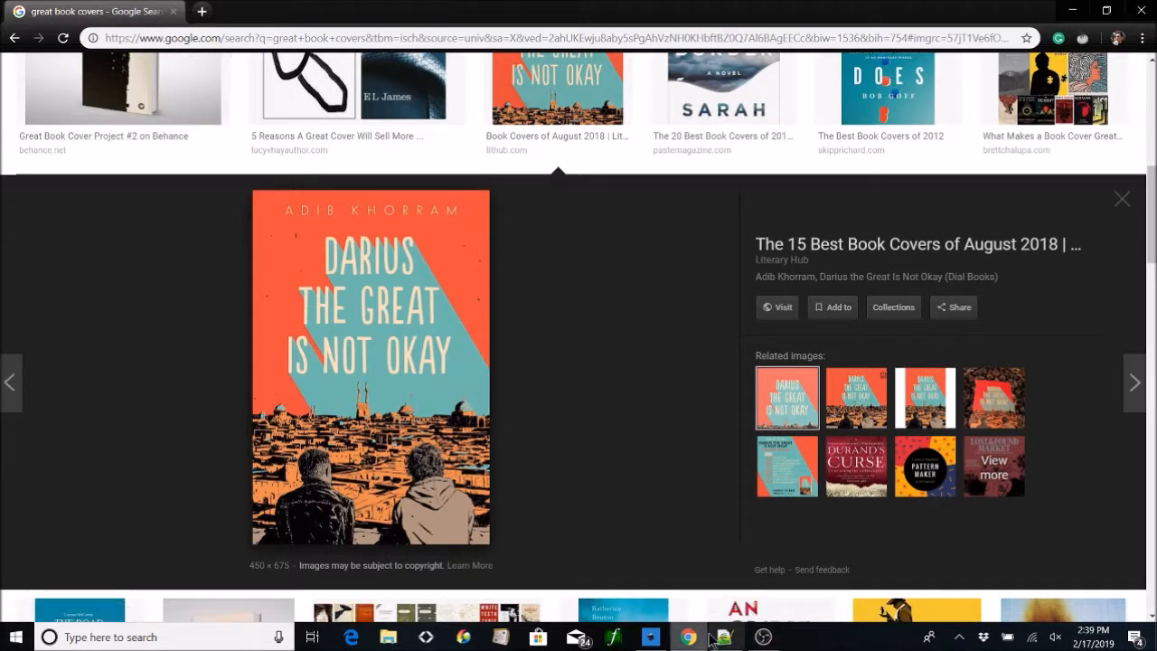
left_click(651, 638)
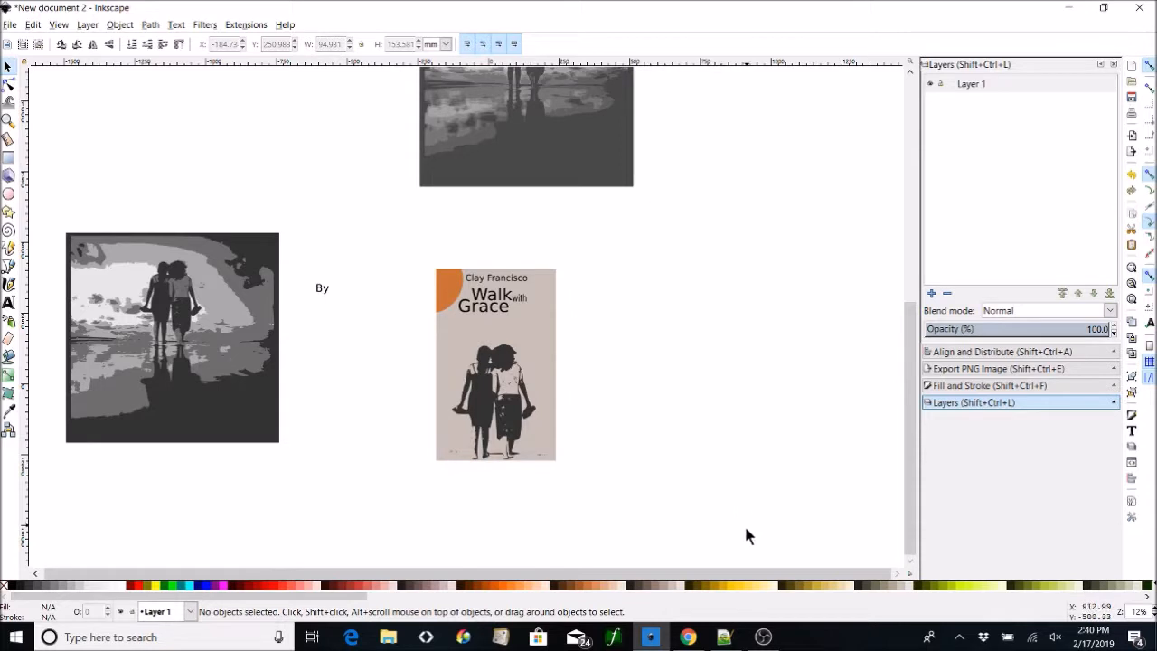
Move the couple's silhouette down to about X -155, Y -402 mm so the legs extend past the cover's lower edge.
left_click(517, 404)
left_click_drag(518, 401, 508, 428)
left_click(698, 419)
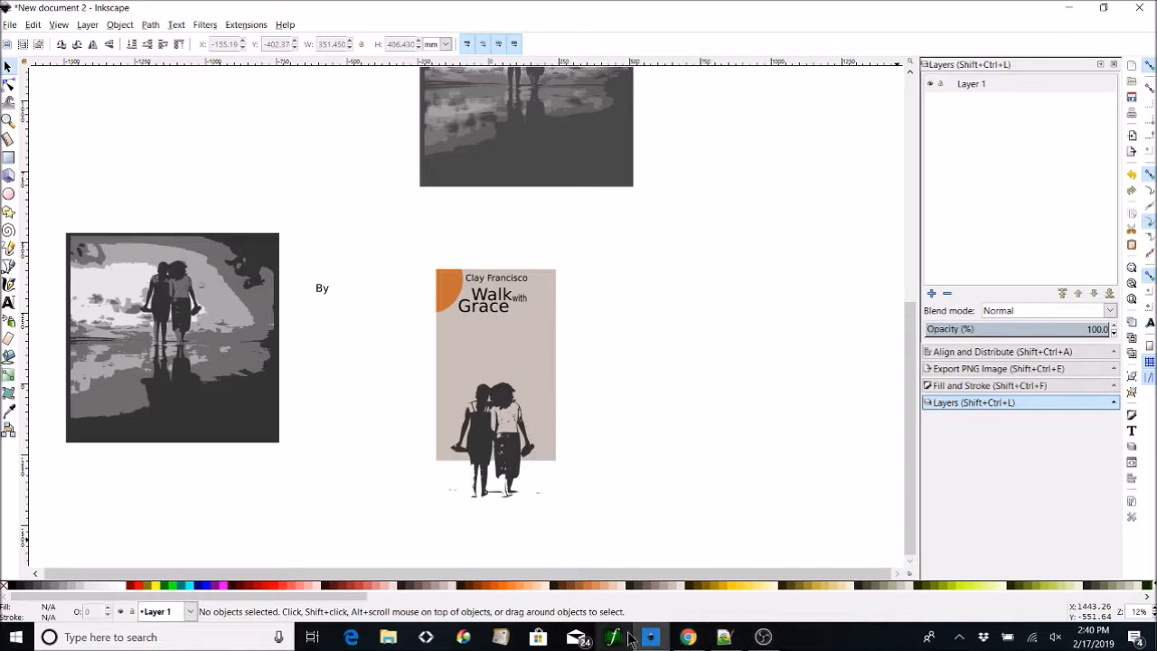
Switch to Chrome and search Google Images for "city scape" in a new tab.
mouse_move(636, 638)
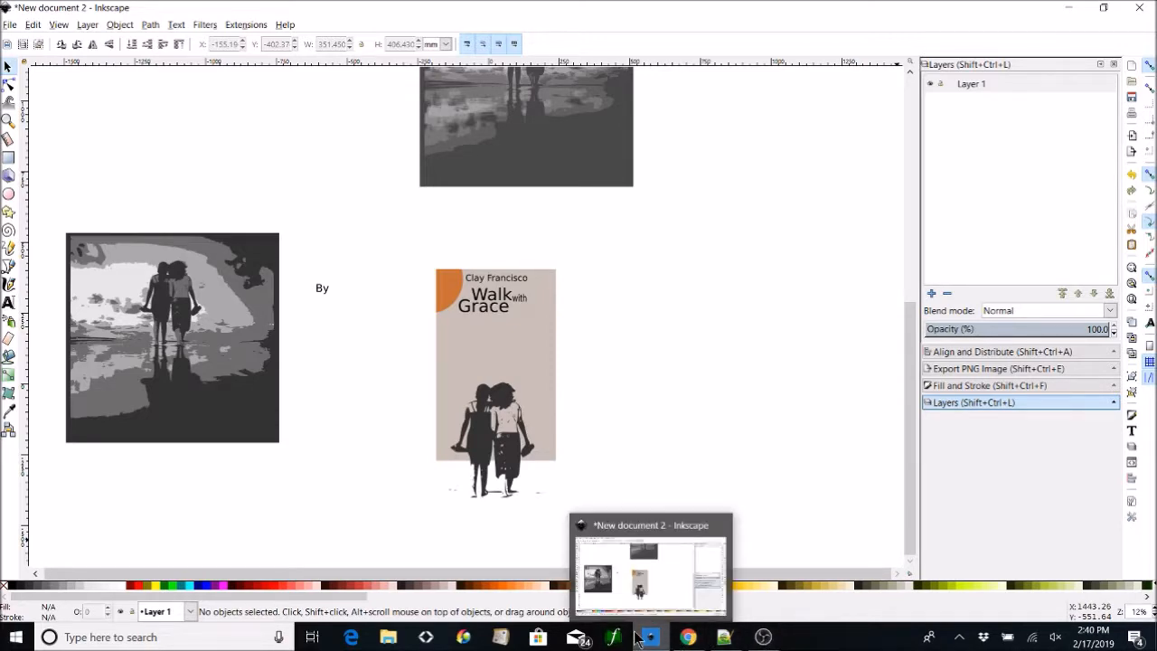
left_click(687, 636)
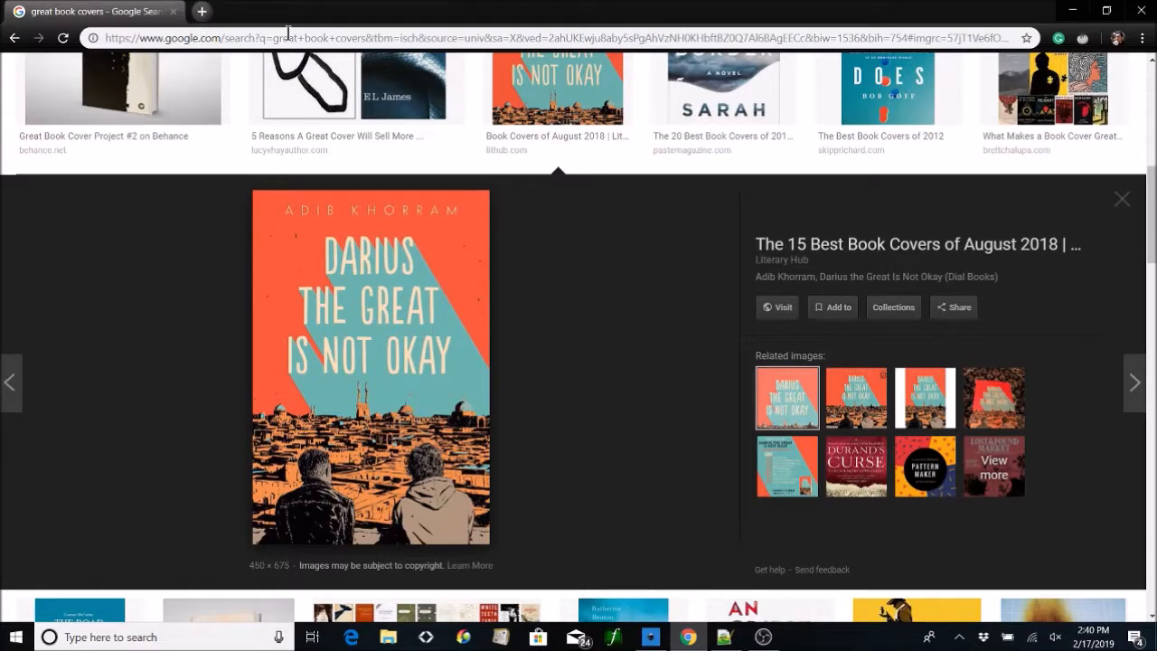
key("ctrl+t")
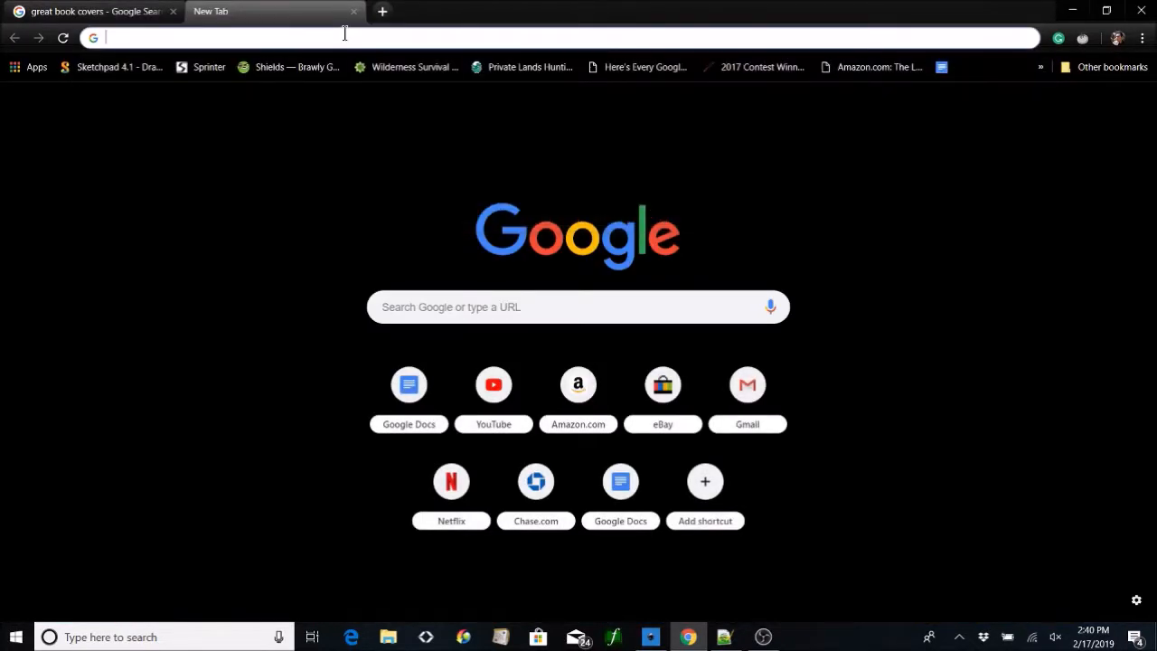
type("city sca")
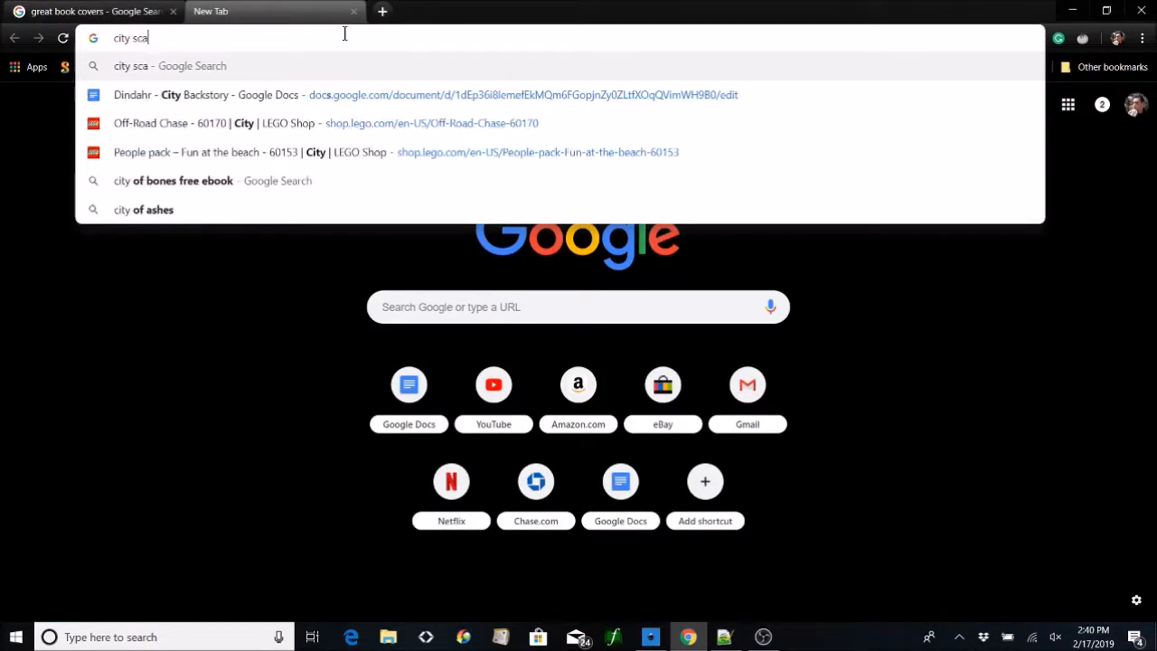
type("pe")
key("Return")
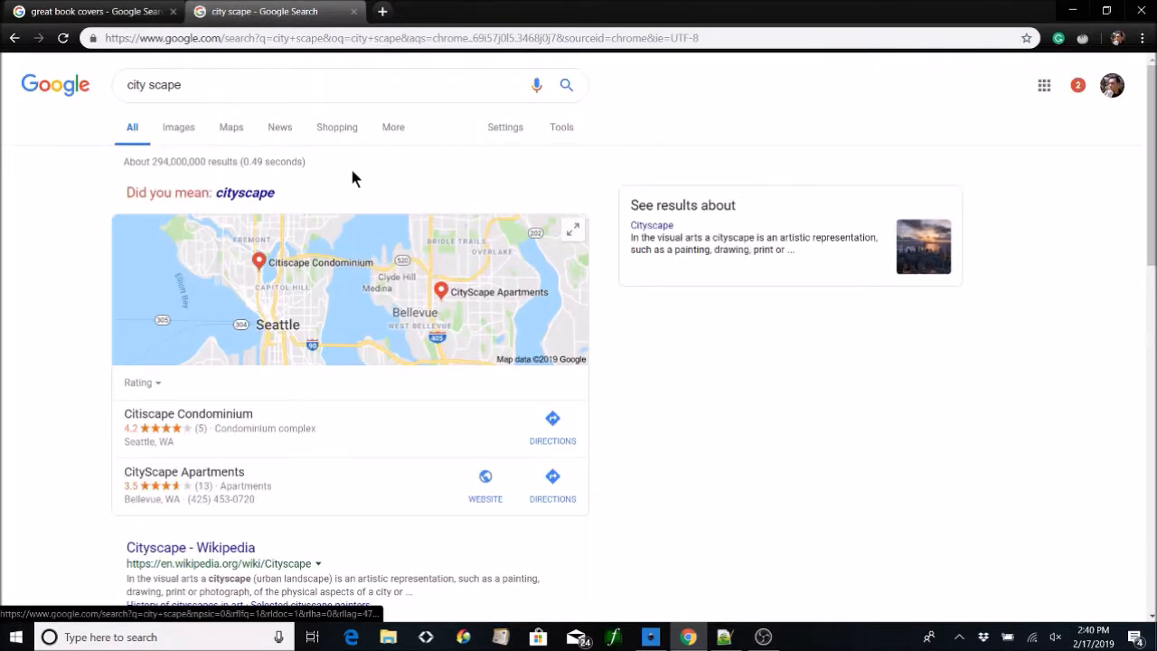
scroll(276, 185, "down", 5)
scroll(217, 61, "up", 5)
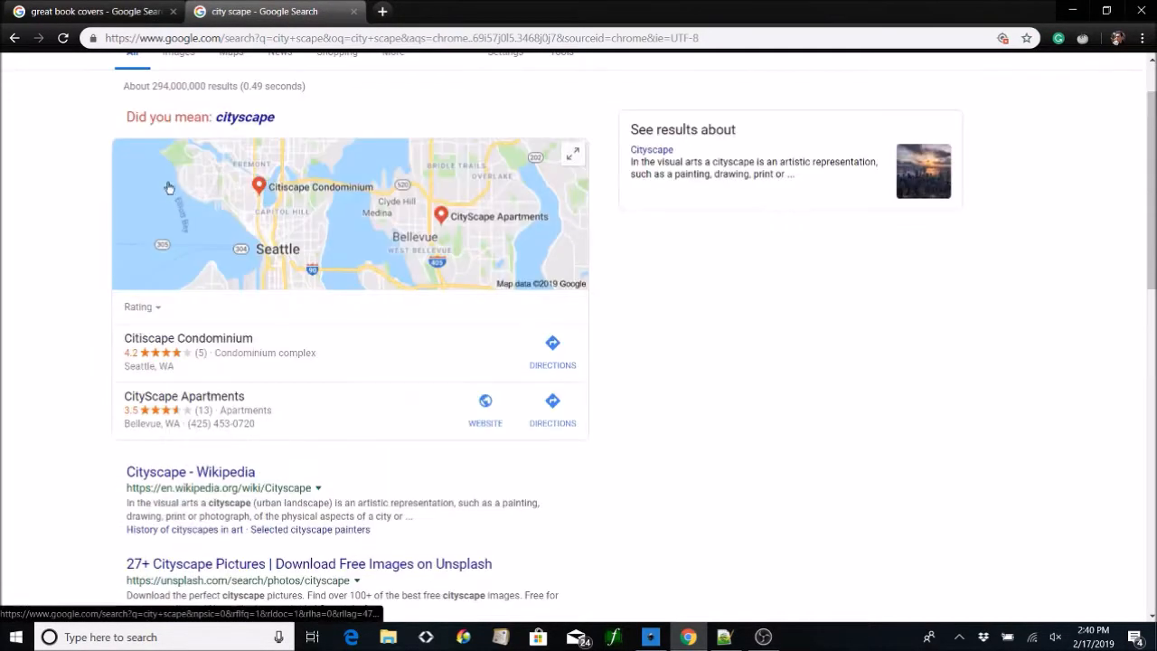
left_click(186, 132)
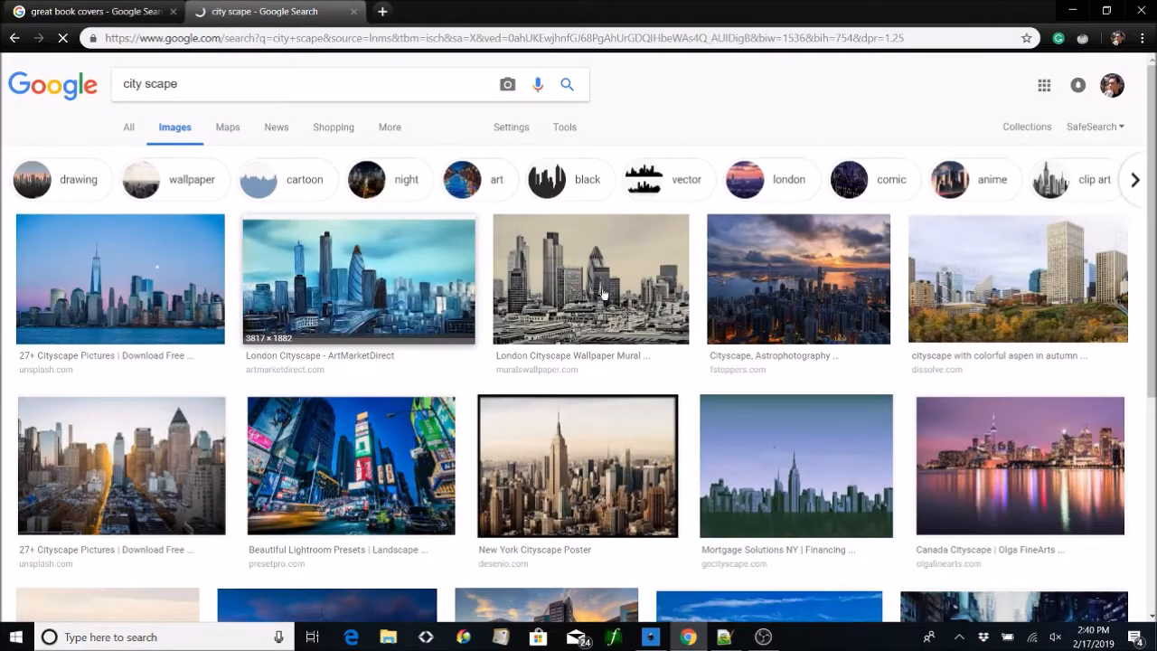
Browse the cityscape image results and open the preview of the Chicago Lakefront Trail Lake Michigan picture.
scroll(673, 286, "down", 4)
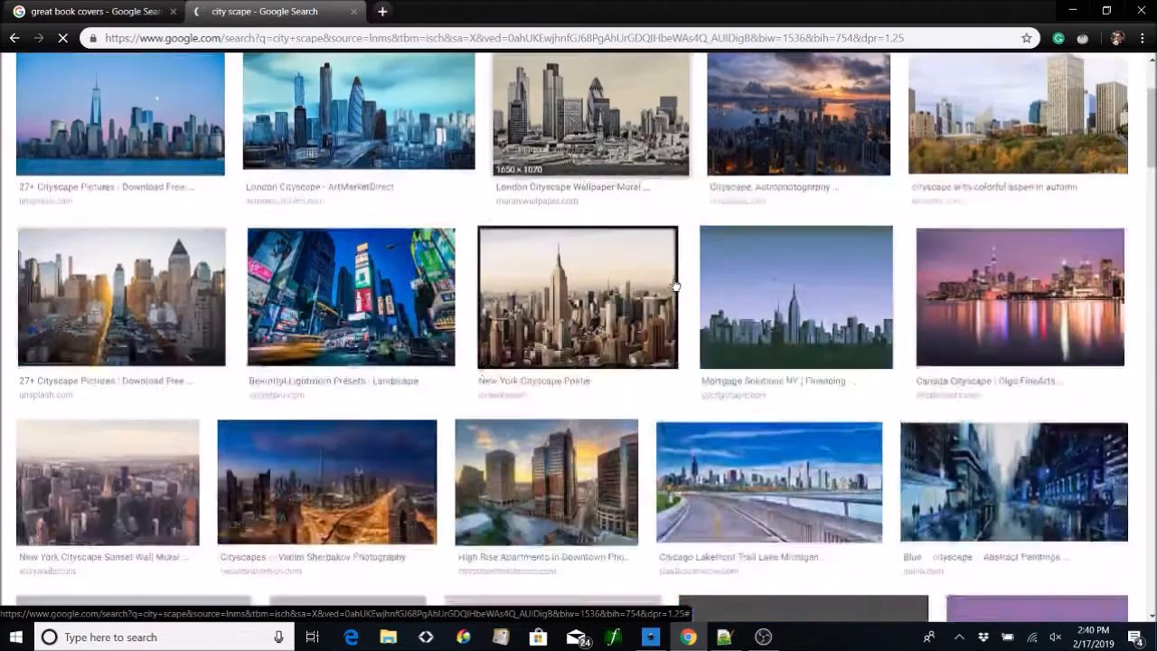
scroll(851, 292, "up", 3)
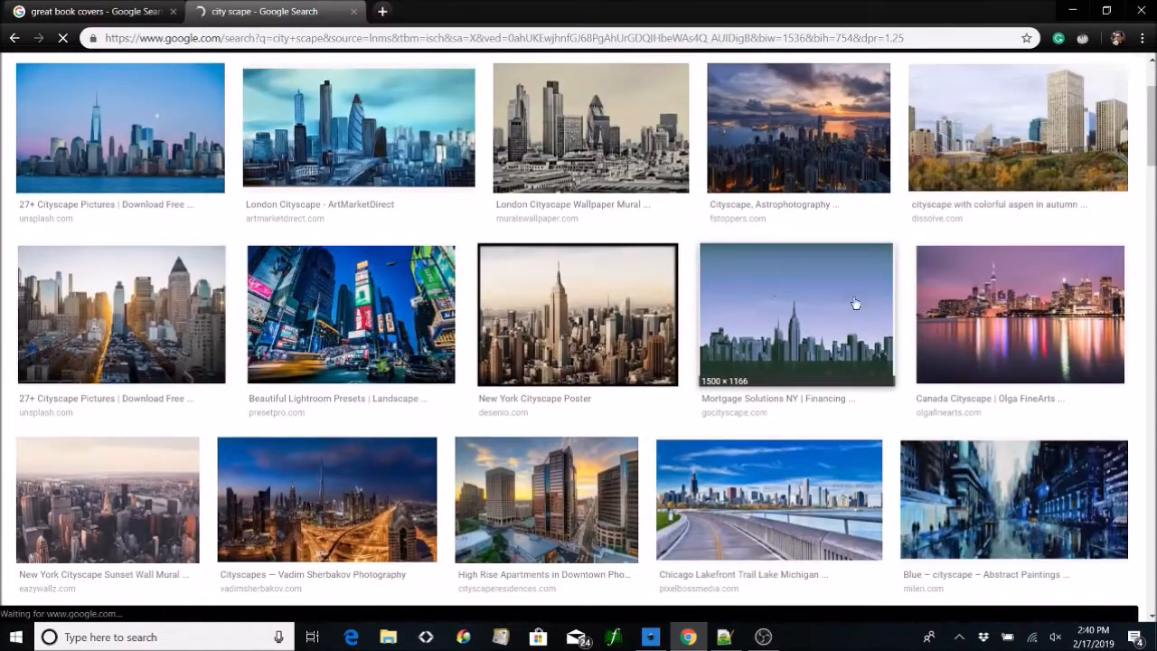
scroll(850, 295, "down", 3)
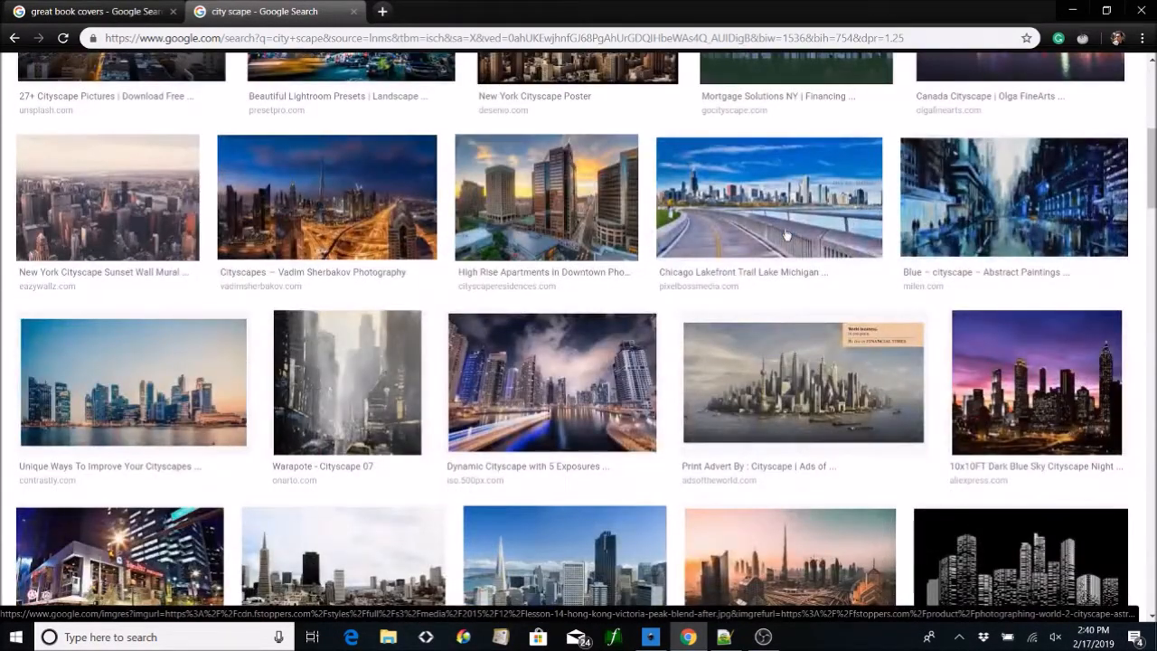
left_click(784, 230)
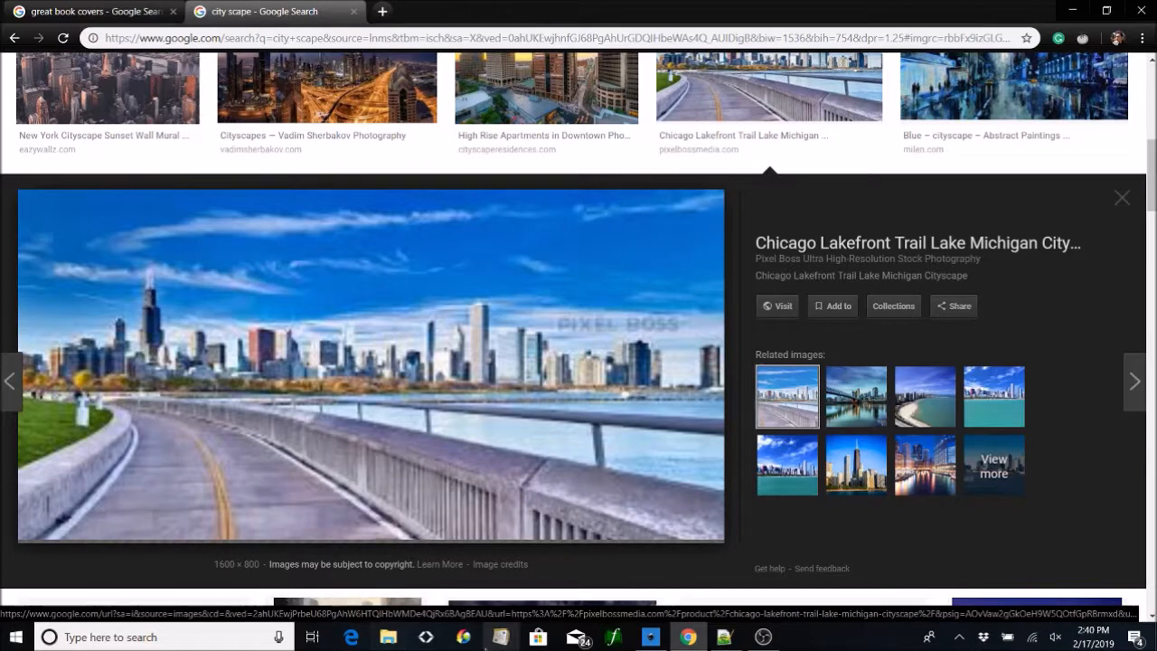
Launch the Snipping Tool and capture the enlarged Chicago skyline picture as a new rectangular snip.
key("super")
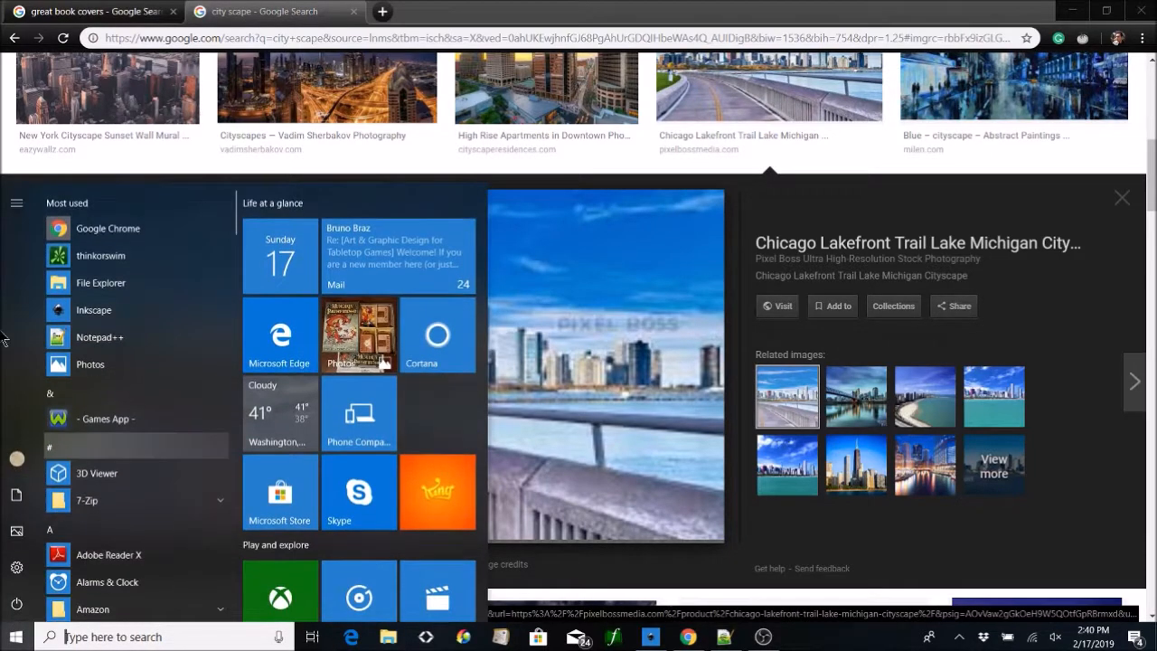
type("sn")
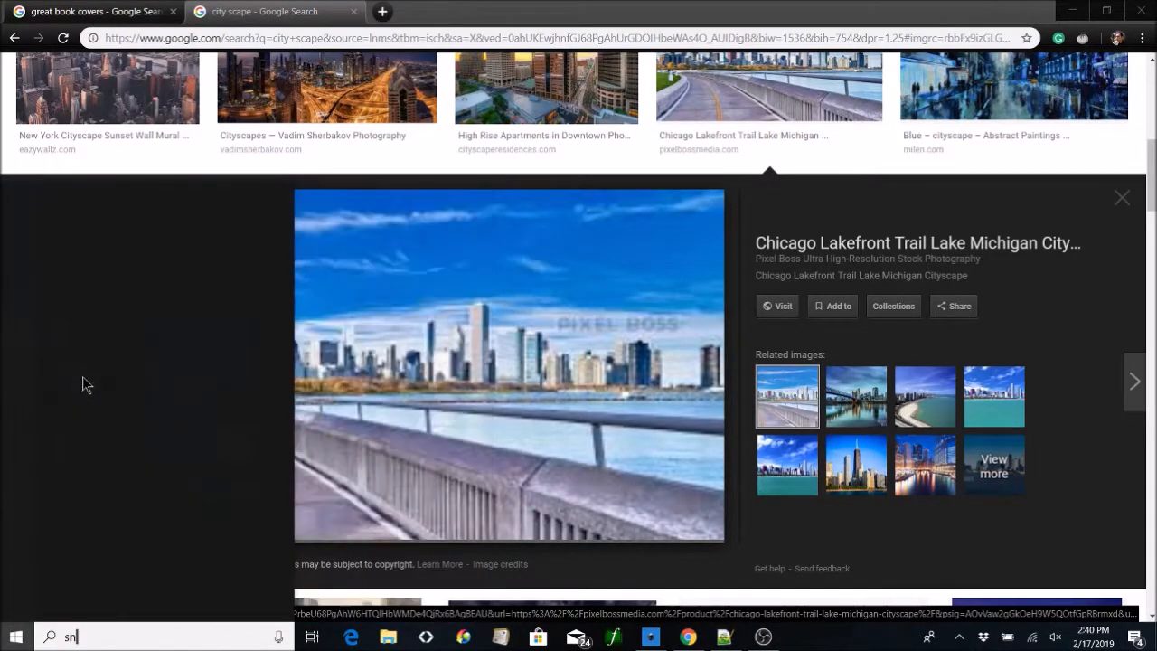
left_click(99, 266)
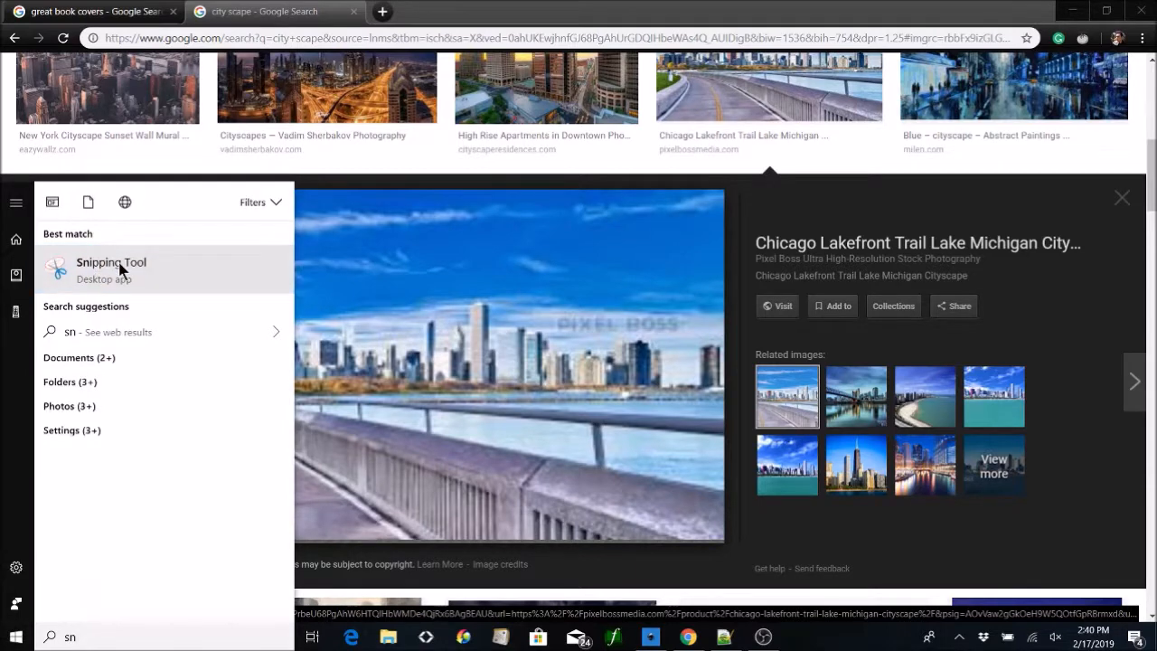
left_click(29, 36)
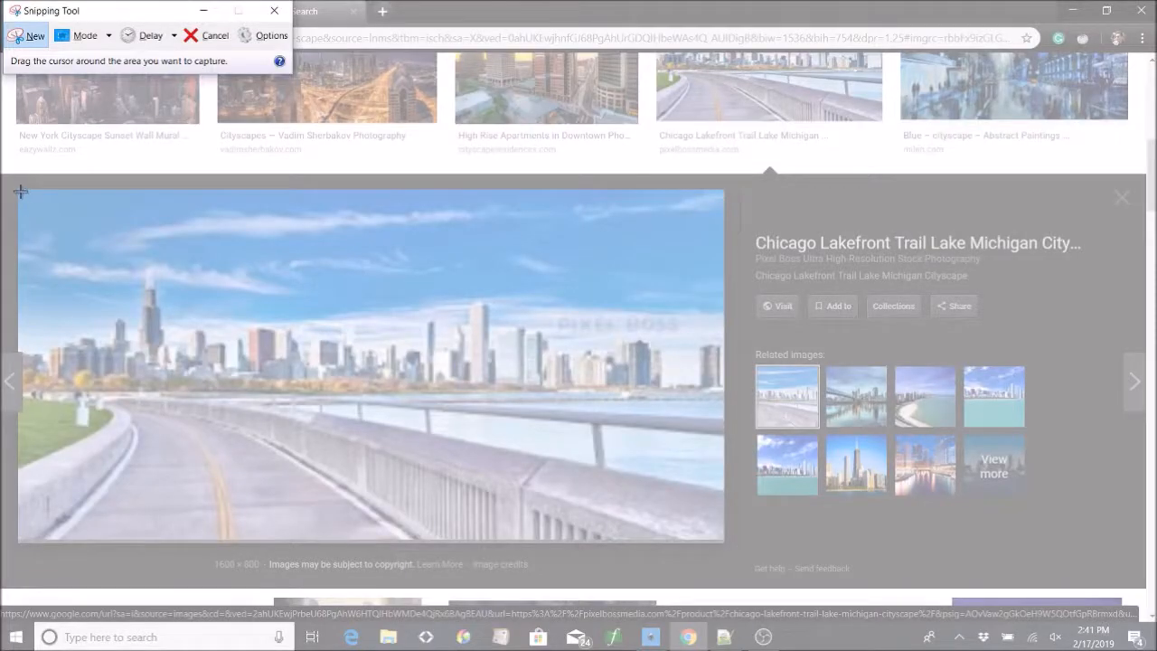
left_click_drag(17, 190, 674, 526)
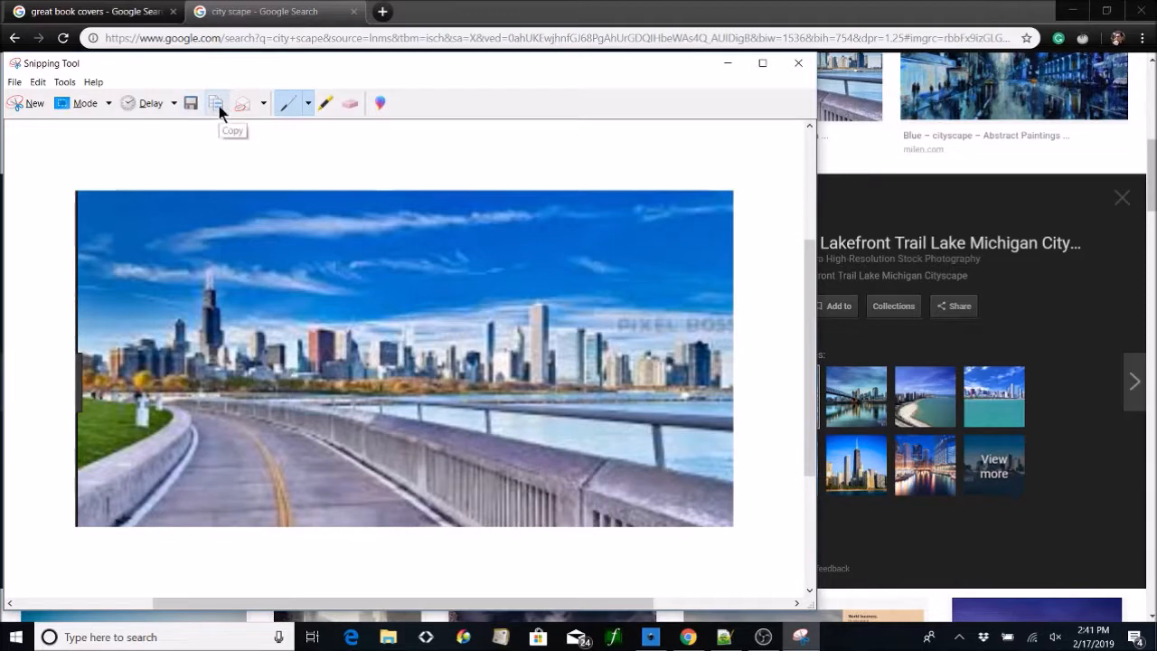
Save the skyline snip as a PNG named "hazey-city" in the "general author stuff" folder.
left_click(200, 105)
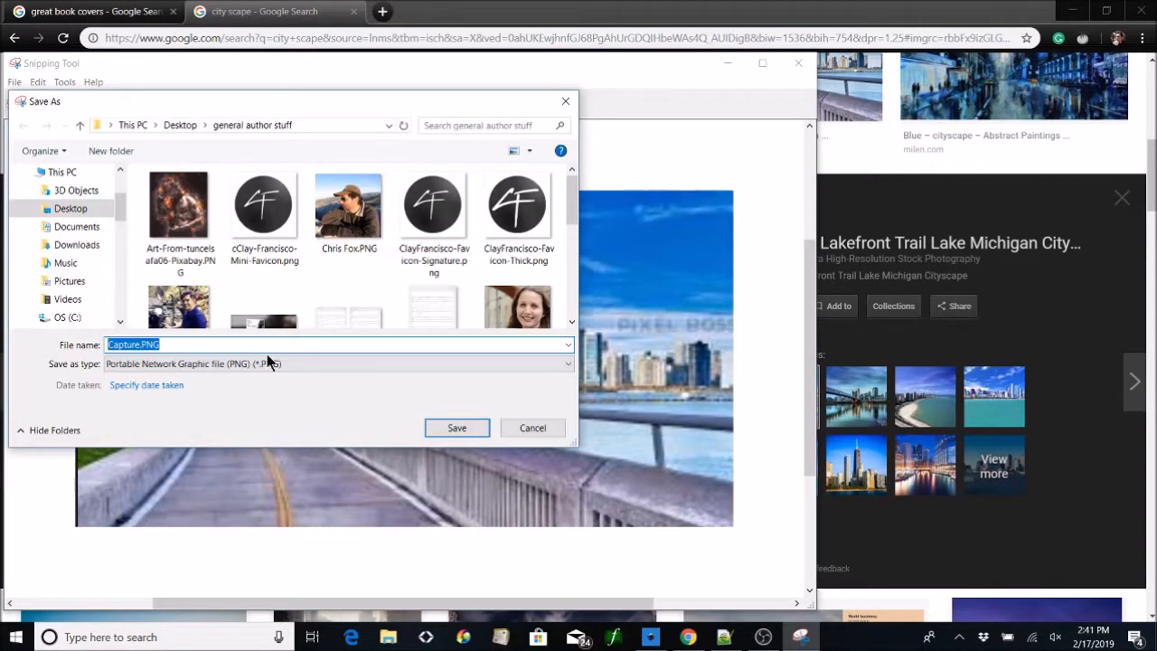
type("ha")
type("zey-city")
key("Return")
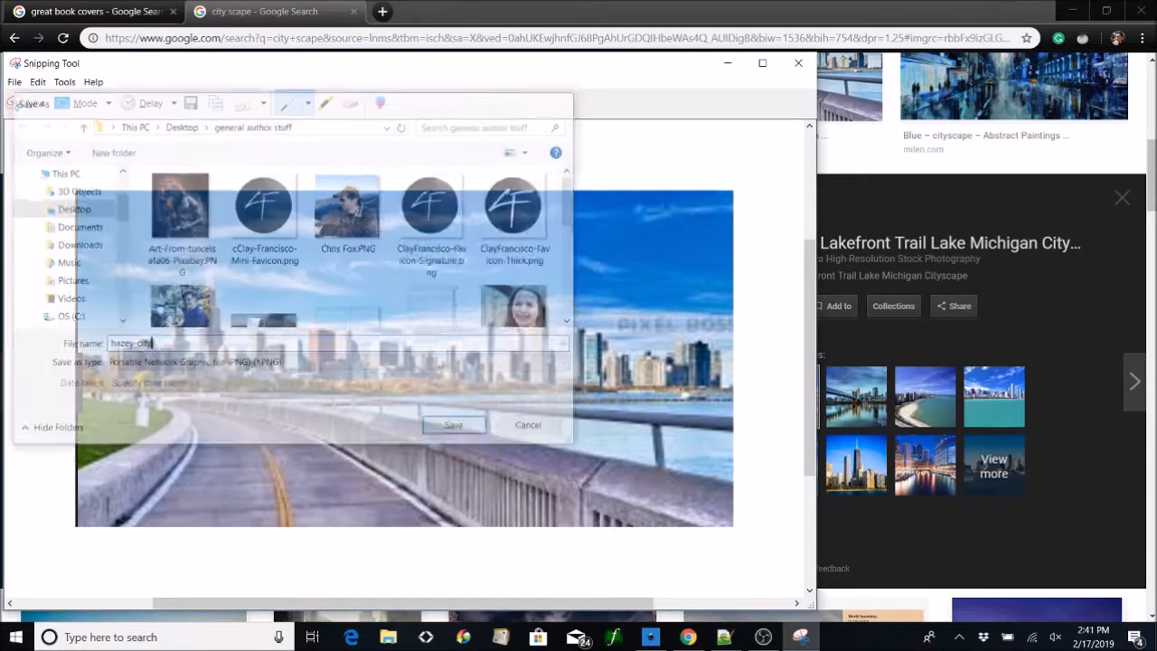
Switch to Inkscape and import hazey-city.PNG from the "general author stuff" folder as an embedded image with DPI from file.
left_click(662, 644)
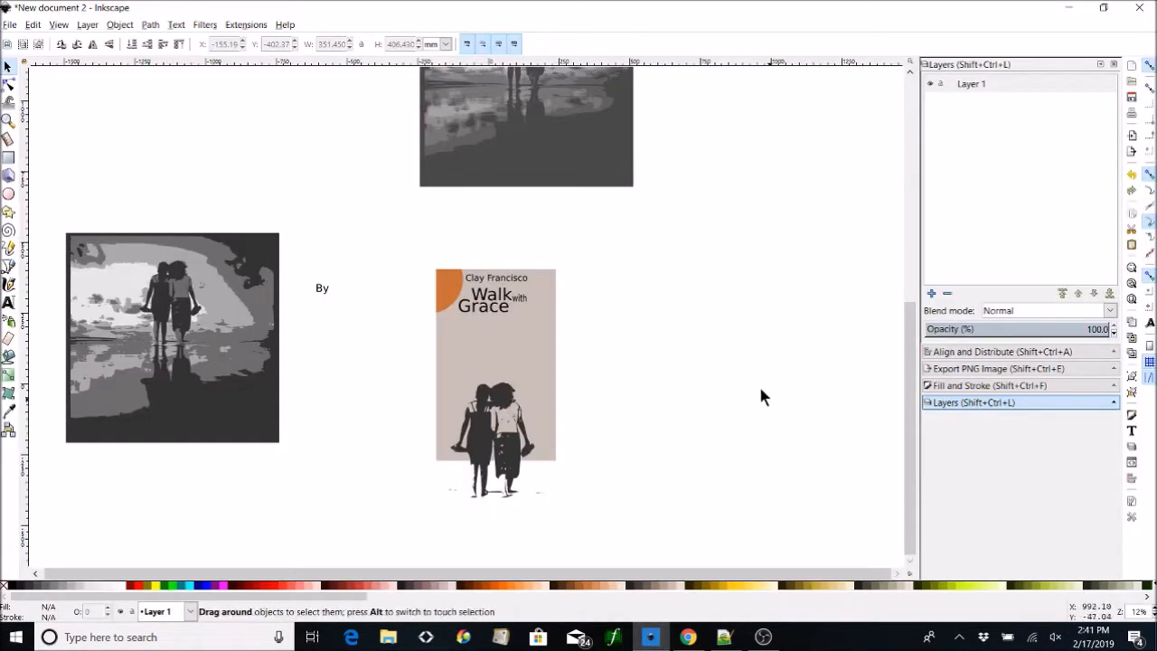
left_click(9, 25)
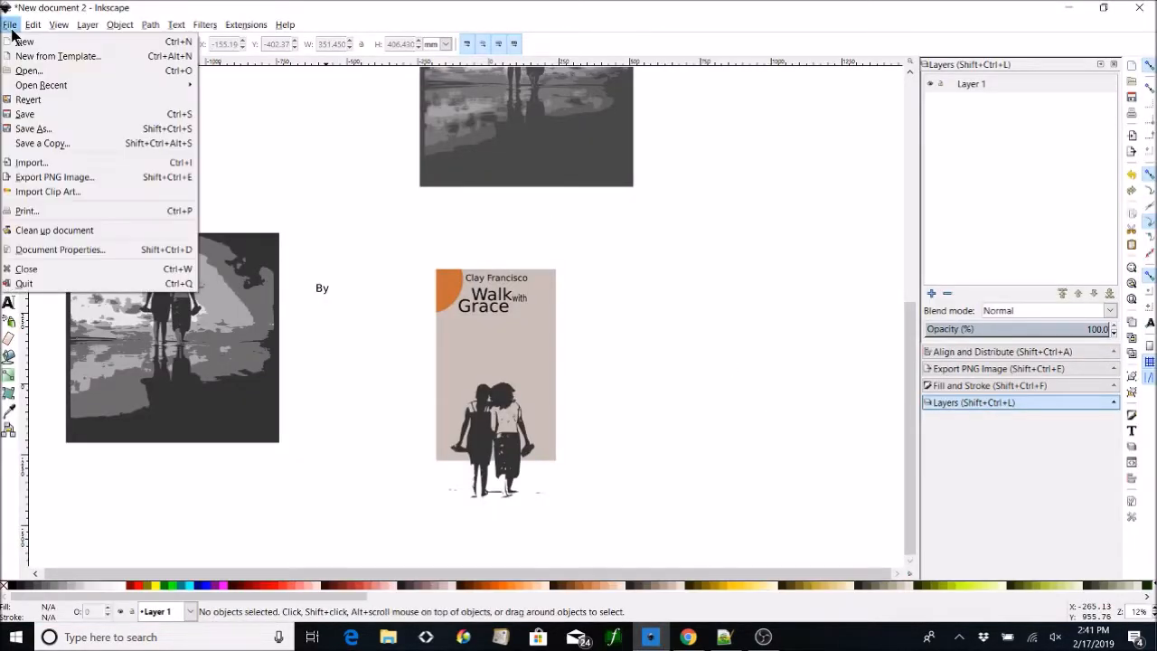
left_click(41, 161)
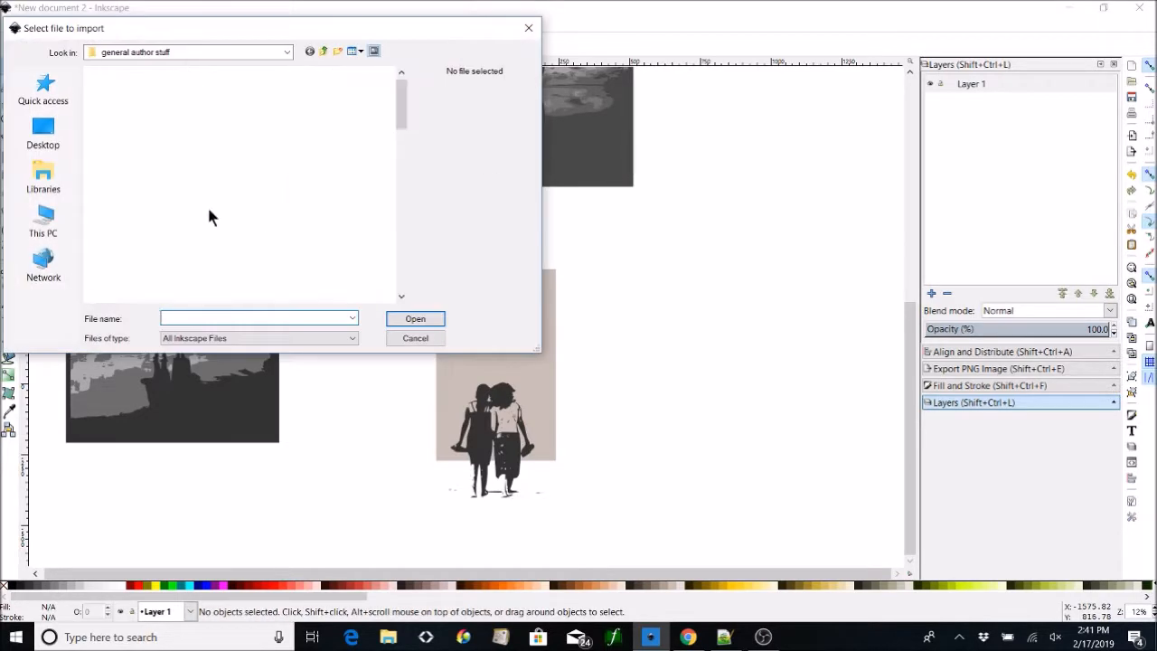
scroll(309, 185, "down", 10)
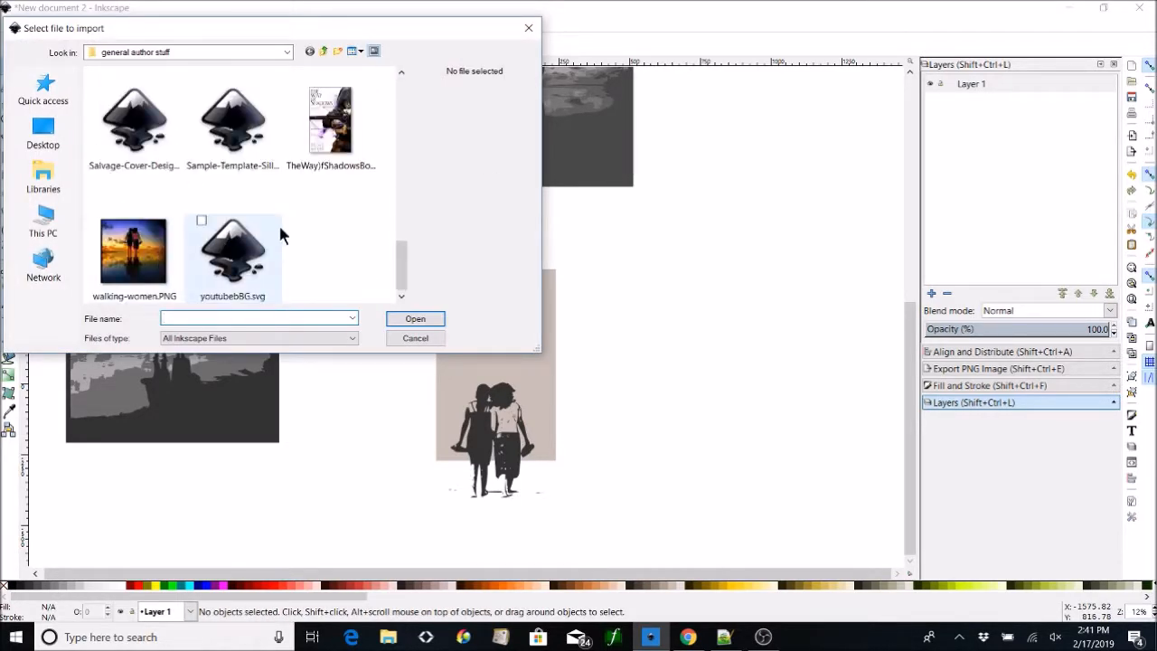
scroll(291, 183, "up", 3)
left_click(133, 268)
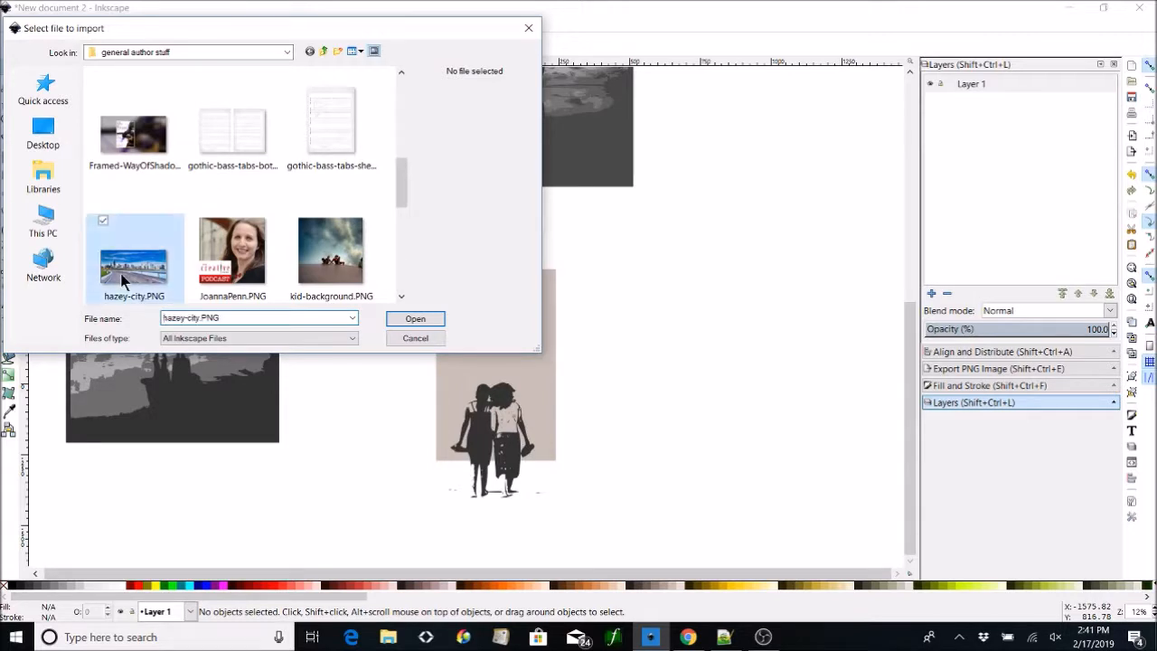
left_click(415, 318)
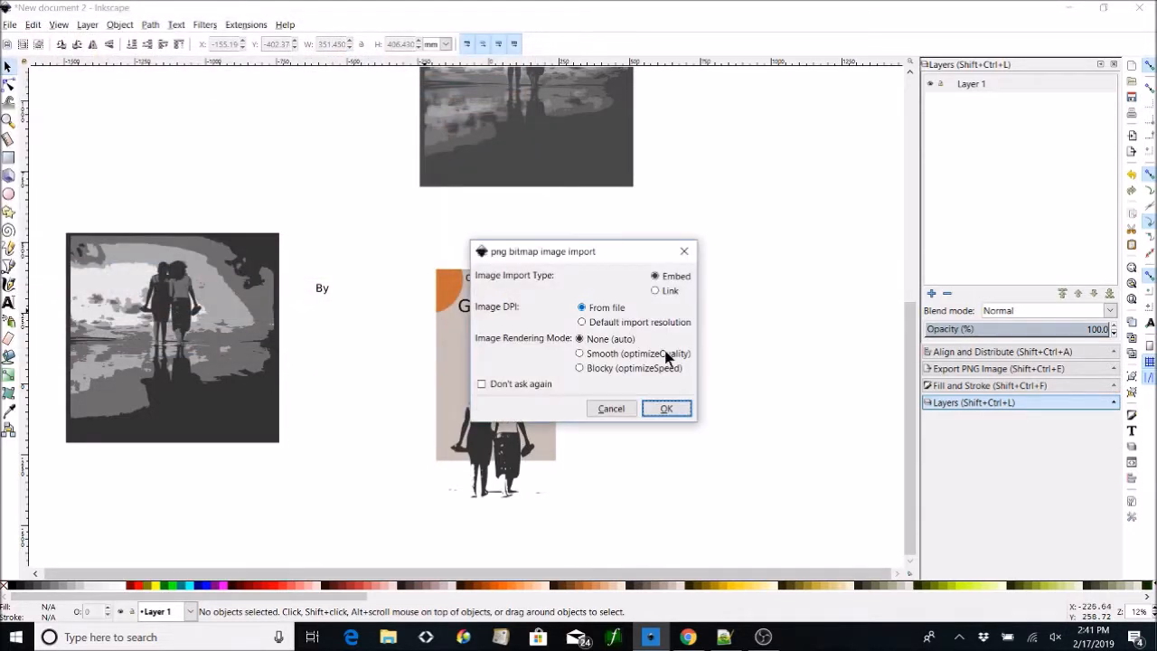
left_click(667, 405)
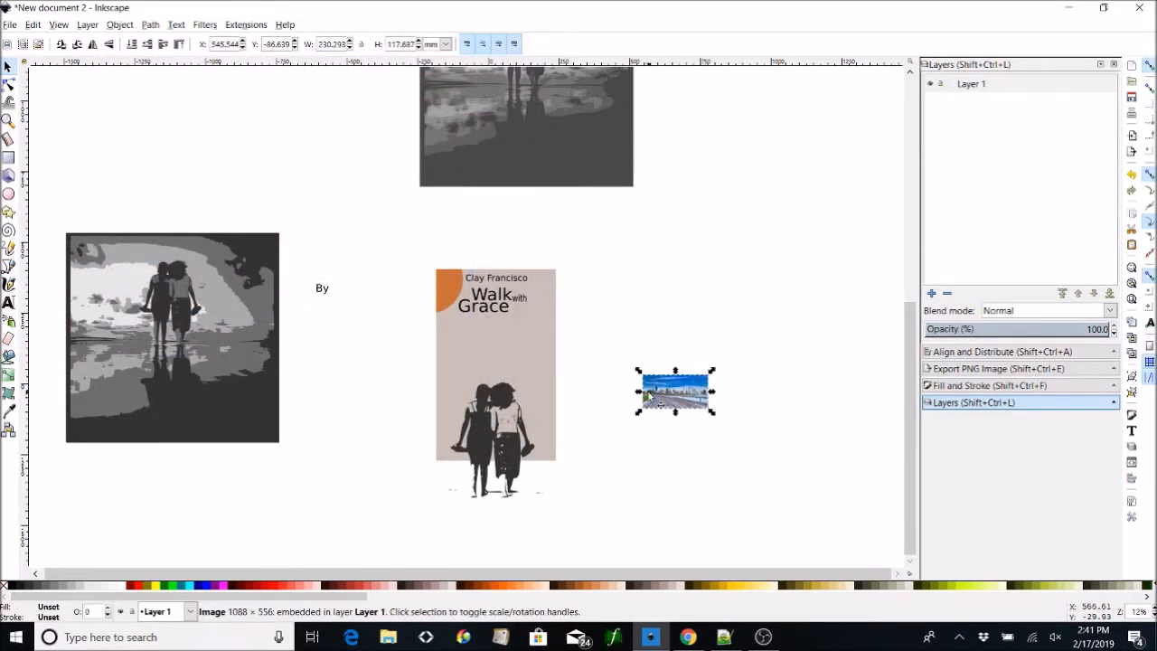
Enlarge the skyline photo to about 1250 mm wide and trace it with brightness steps at 8 scans.
left_click_drag(638, 371, 350, 225)
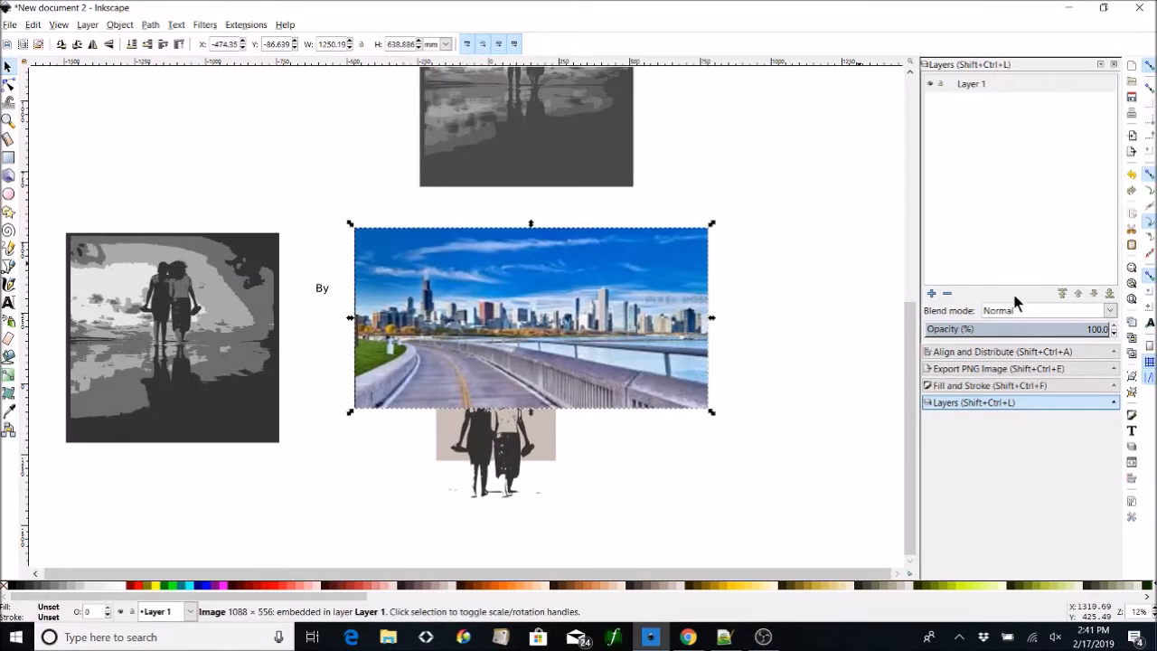
left_click(149, 26)
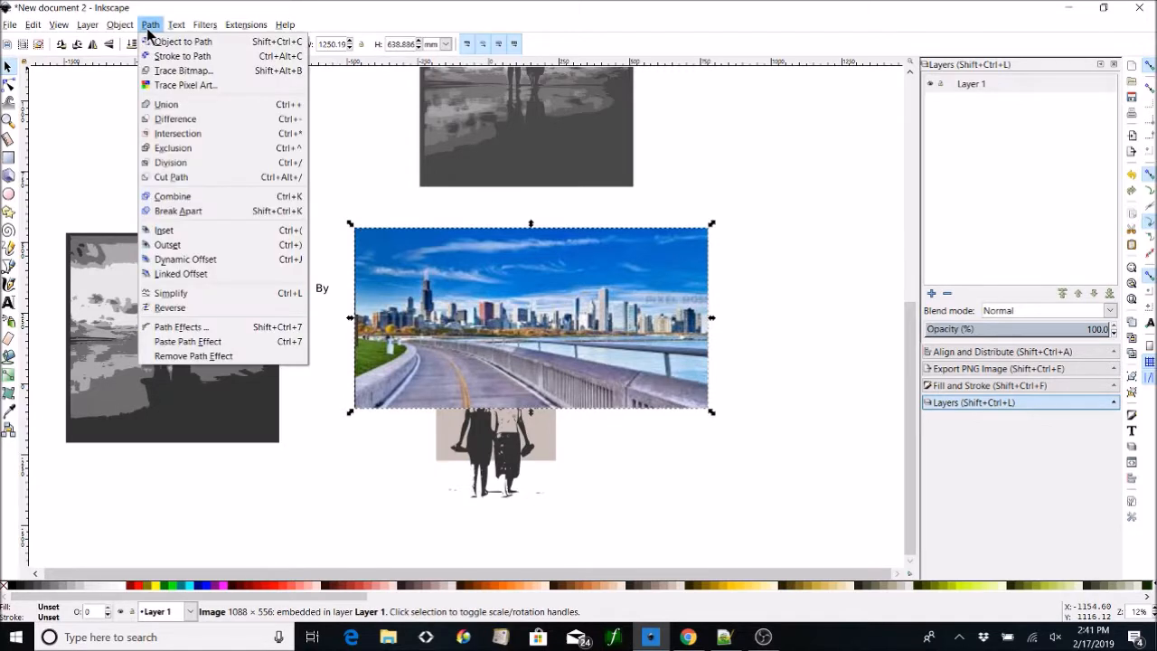
left_click(157, 76)
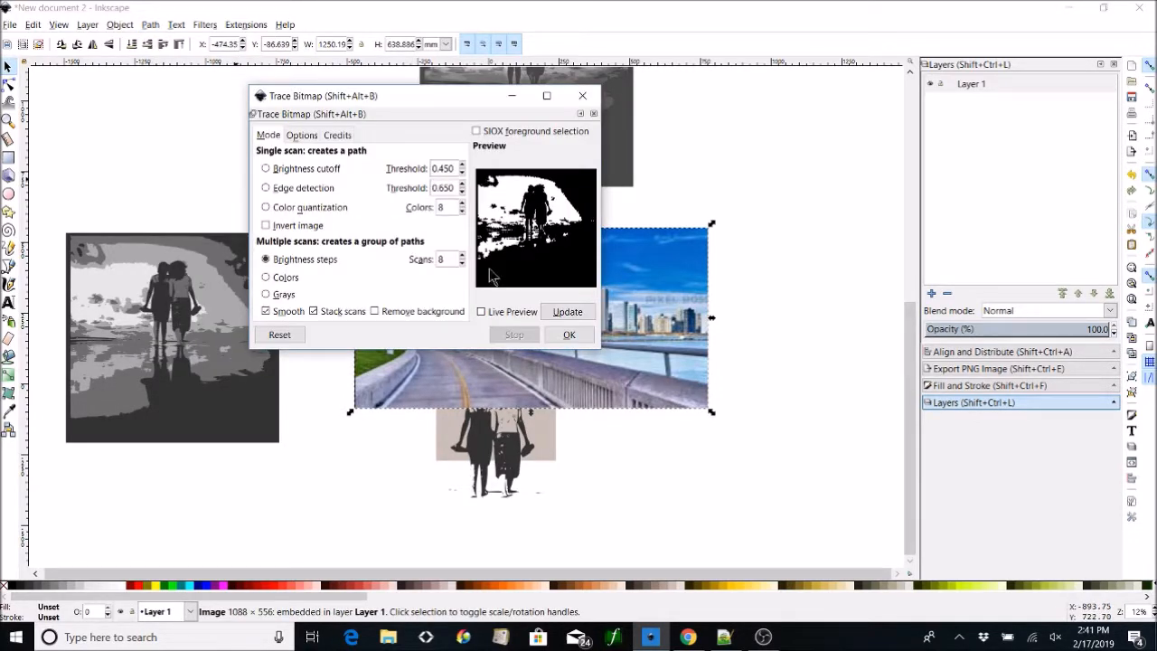
left_click(587, 336)
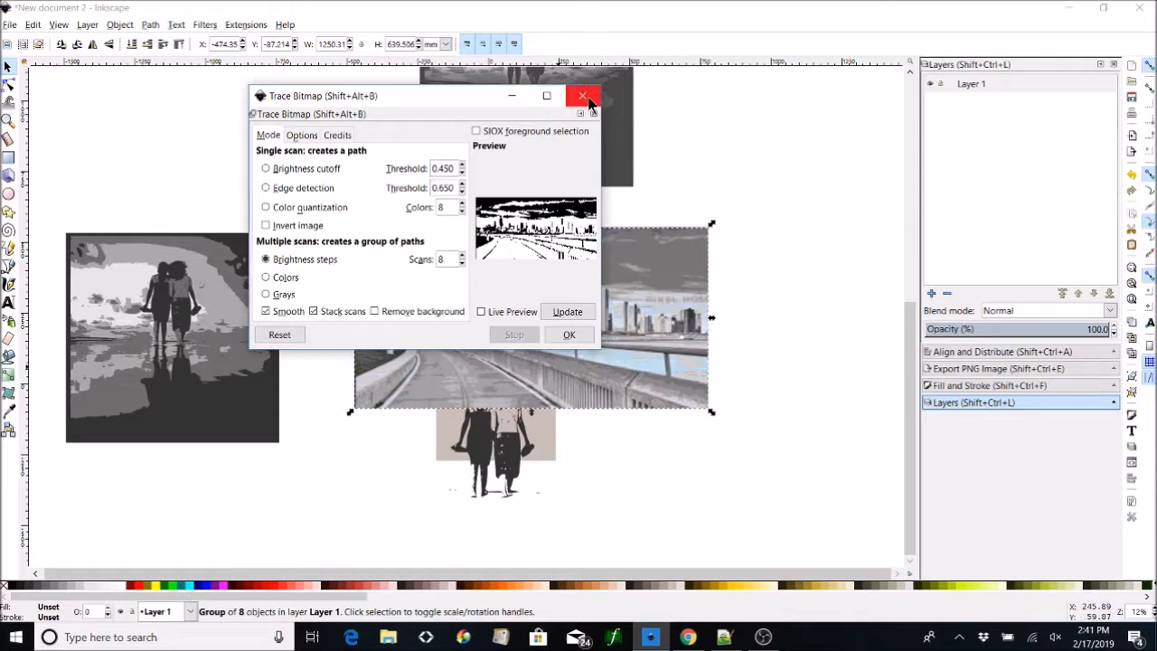
Clear the trace dialog off the artwork, move the traced group off the skyline photo and delete the photo.
left_click(513, 98)
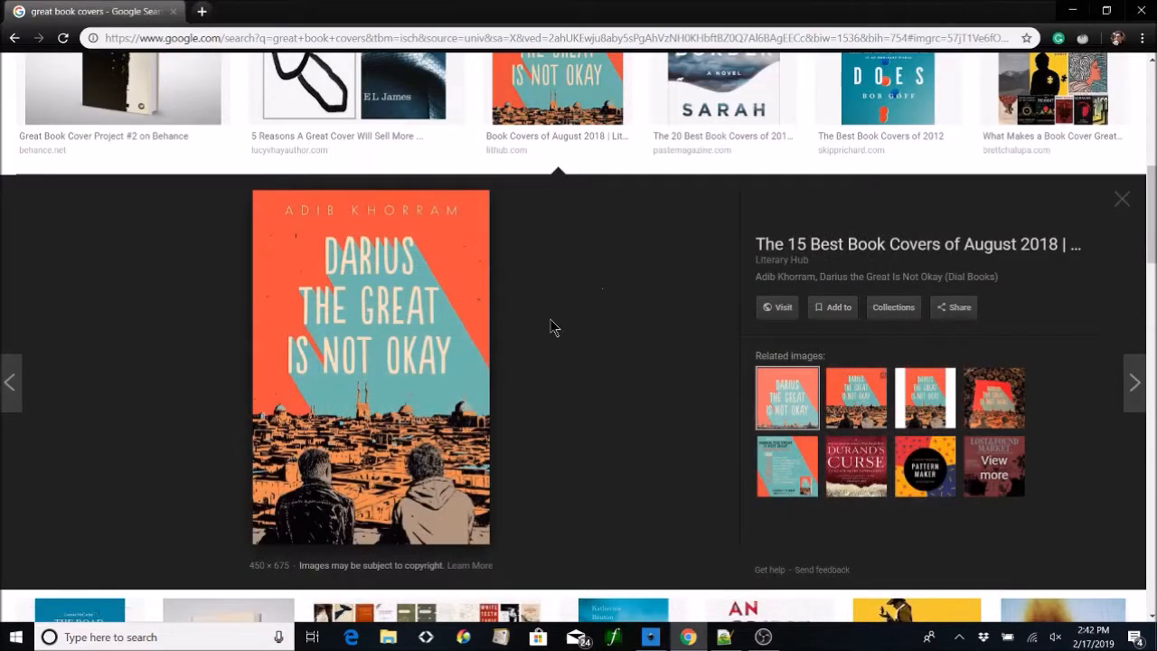
left_click(652, 638)
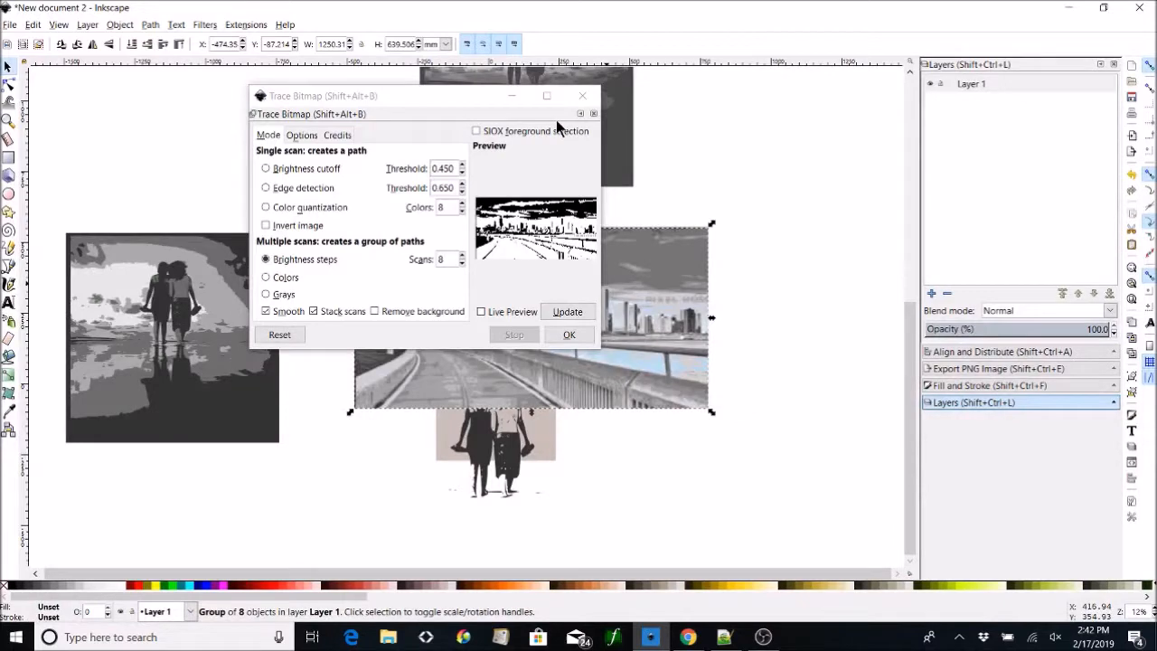
mouse_move(452, 106)
left_mouse_down()
mouse_move(1136, 218)
mouse_move(1064, 160)
left_mouse_up()
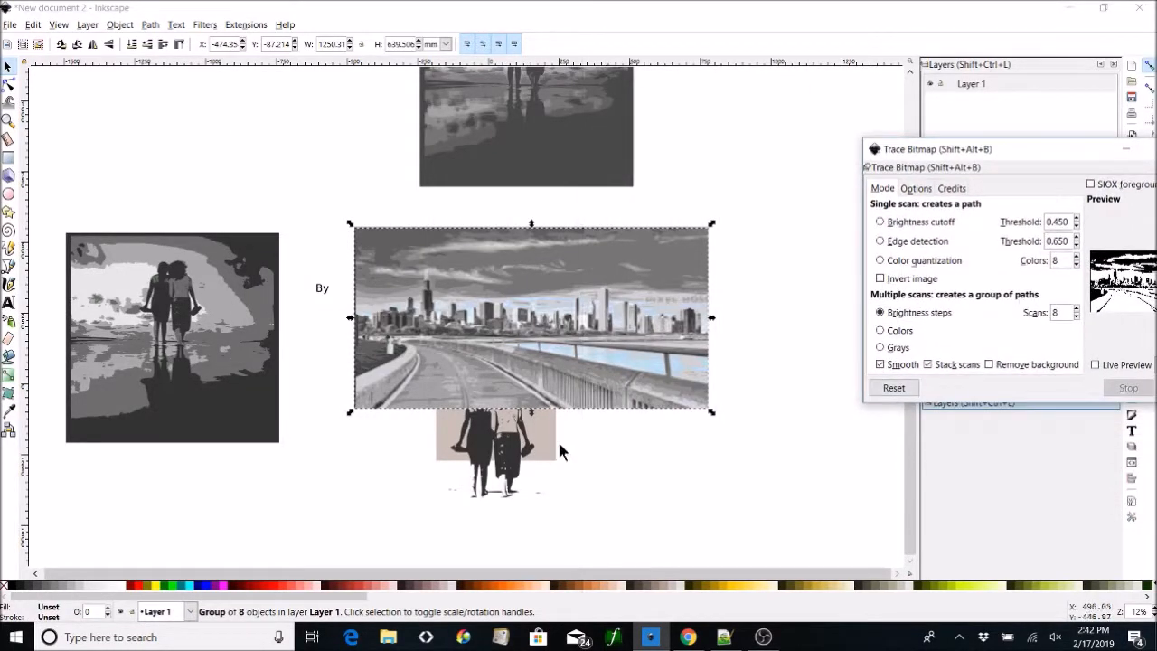
left_click_drag(594, 324, 802, 422)
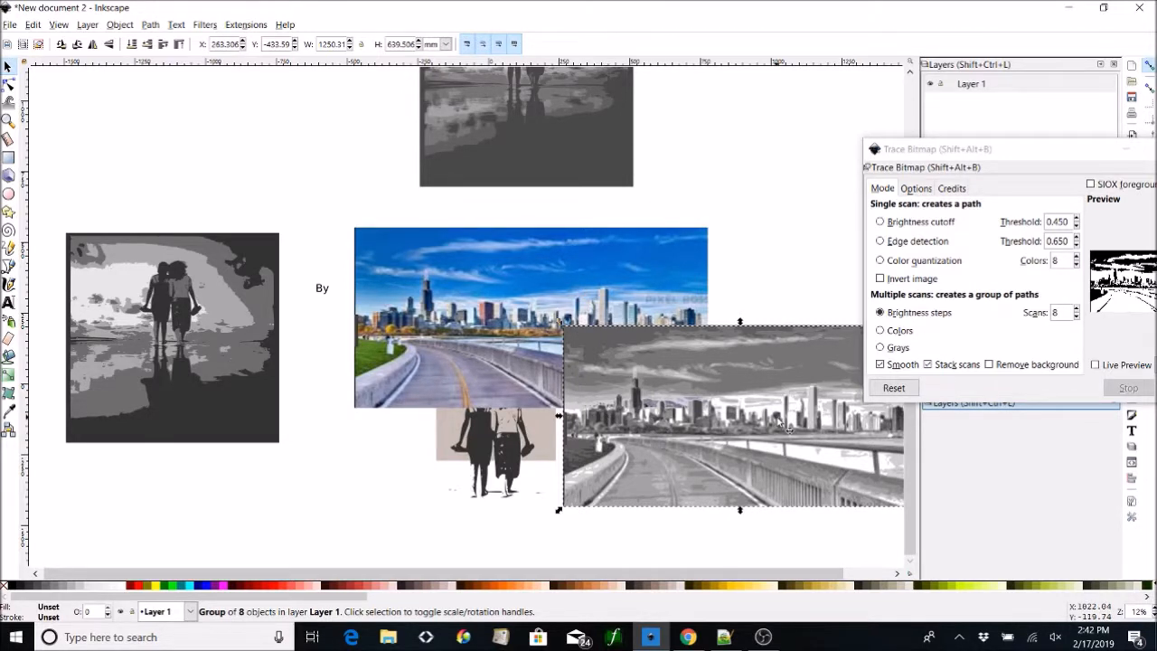
left_click(647, 253)
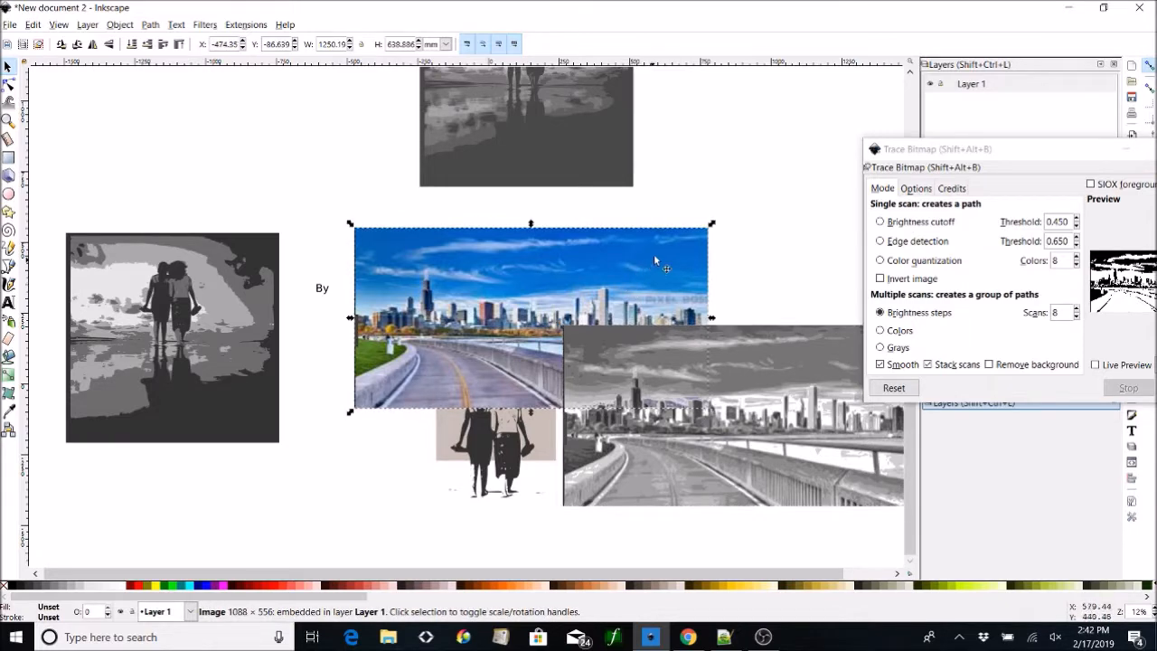
key("Delete")
Move the traced skyline group to an empty area of the canvas and ungroup it into its separate scan layers.
left_click(747, 431)
mouse_move(755, 434)
left_mouse_down()
mouse_move(768, 443)
mouse_move(282, 199)
mouse_move(135, 28)
mouse_move(289, 154)
mouse_move(293, 379)
left_mouse_up()
right_click(287, 192)
left_click(331, 463)
left_click(365, 351)
Pull the stacked skyline scan layers apart across the empty canvas, from the light grey sheets to the darkest detail layers.
left_click_drag(321, 142, 612, 336)
mouse_move(351, 236)
left_mouse_down()
mouse_move(38, 265)
mouse_move(315, 270)
mouse_move(330, 287)
left_mouse_up()
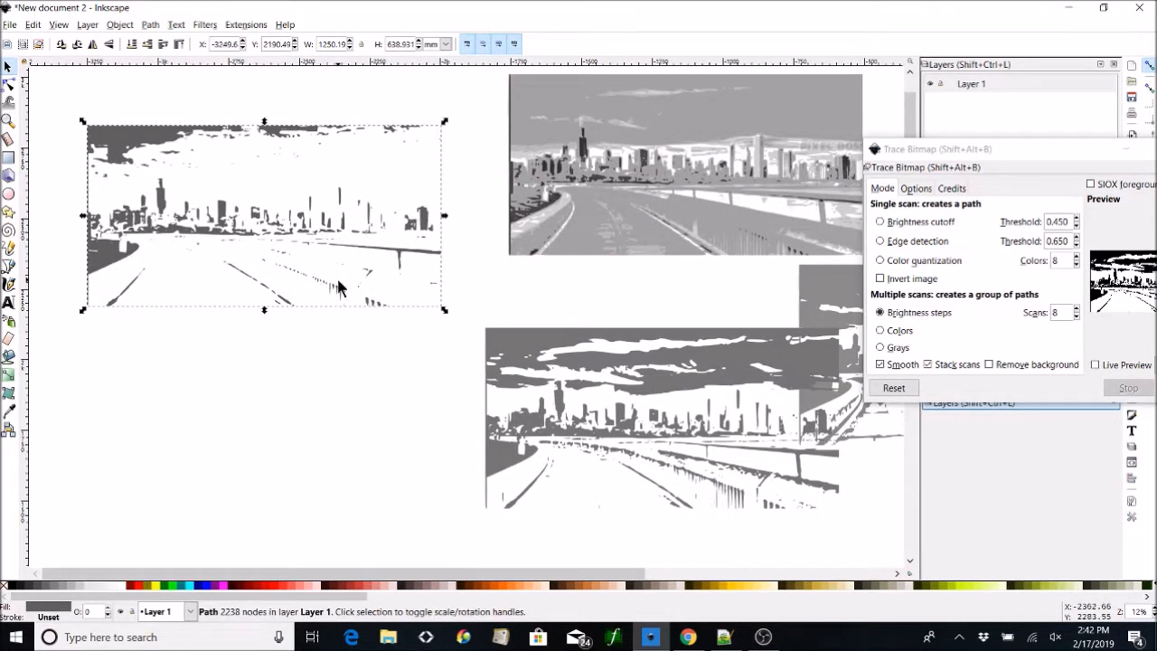
scroll(697, 578, "right", 5)
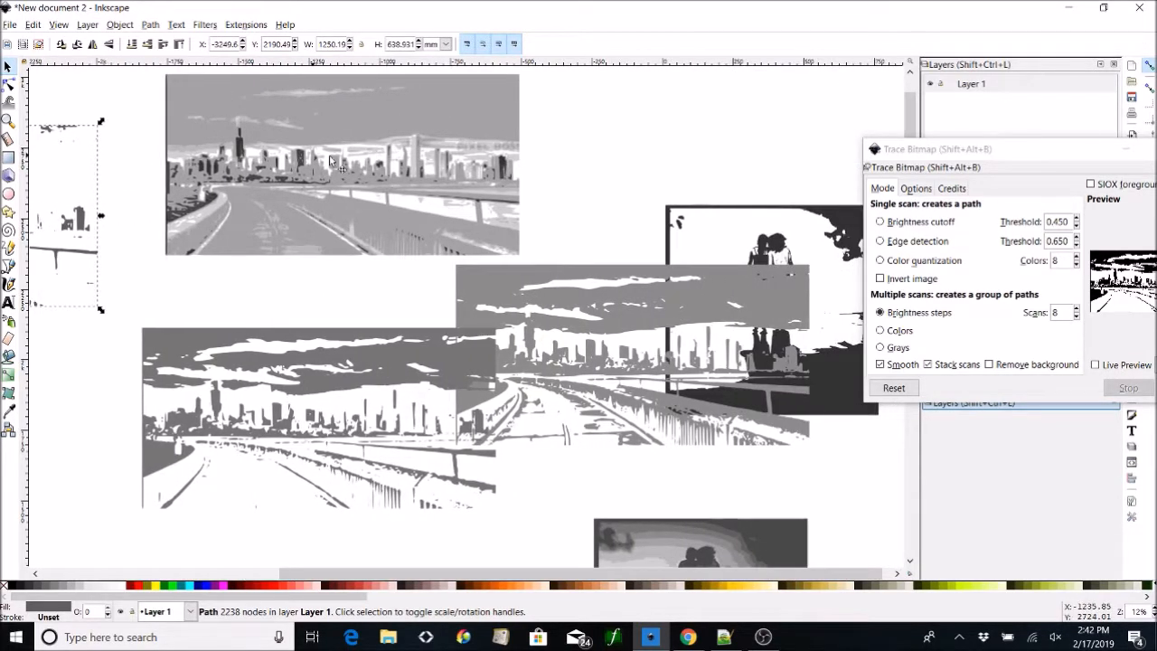
left_click_drag(329, 160, 723, 82)
left_click_drag(276, 135, 153, 6)
scroll(385, 355, "down", 4)
scroll(404, 348, "down", 1)
left_click_drag(327, 471, 263, 208)
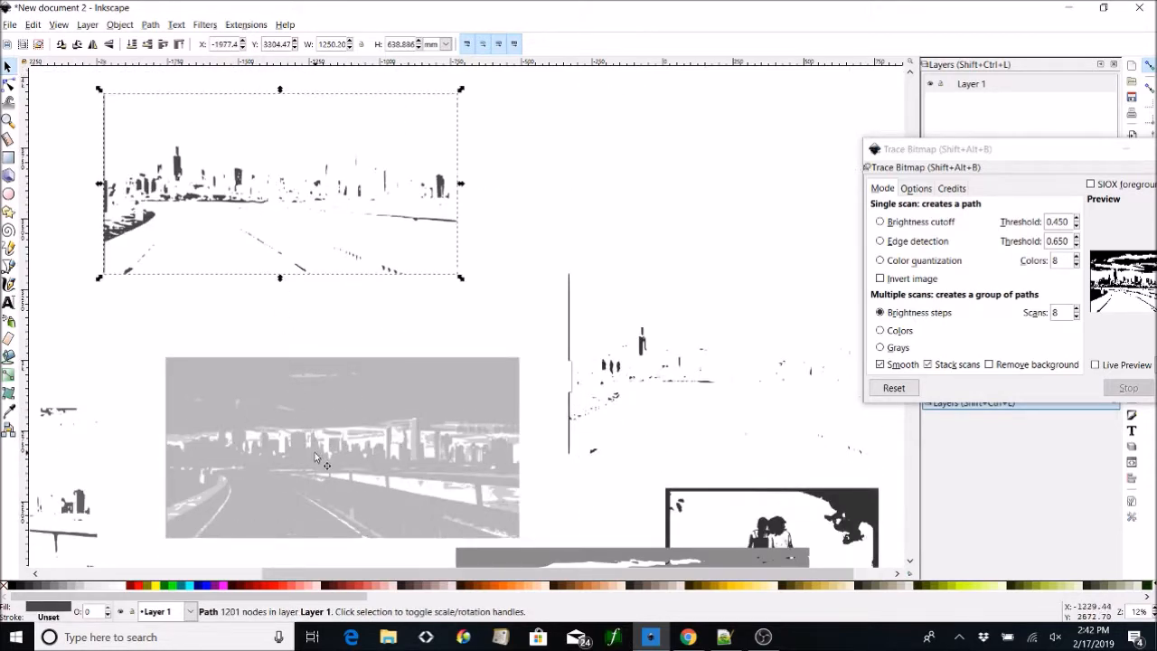
left_click_drag(290, 366, 277, 204)
Separate the two overlapping mid-grey skyline layers, moving the darker one onto clear canvas for comparison.
scroll(444, 313, "down", 5)
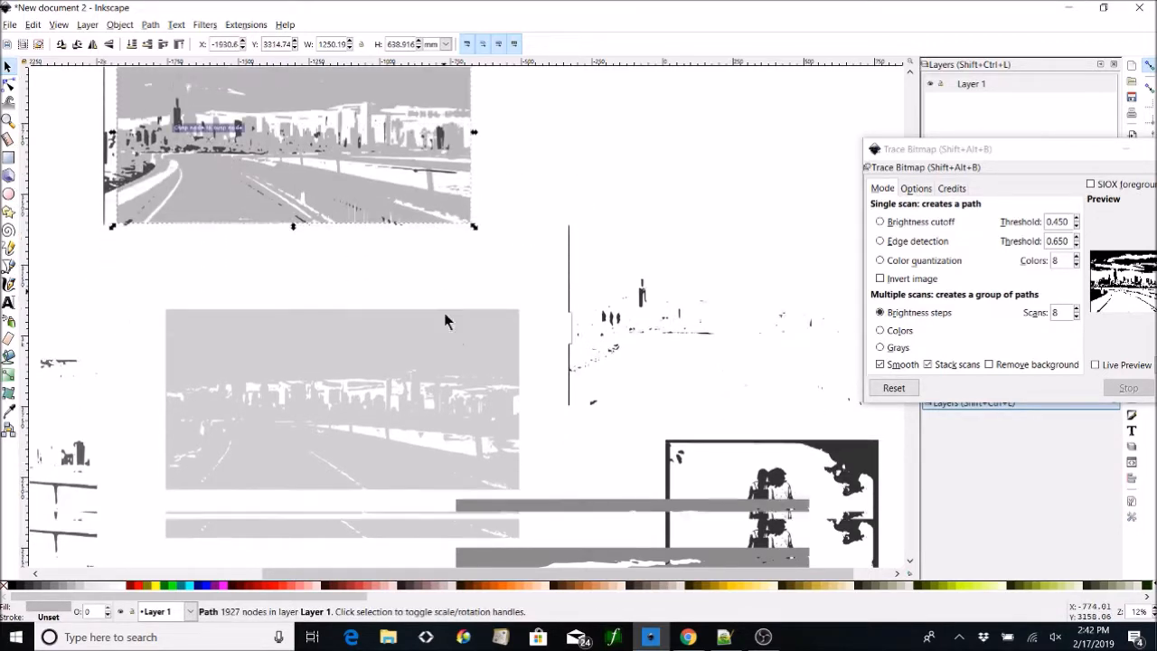
scroll(447, 310, "down", 2)
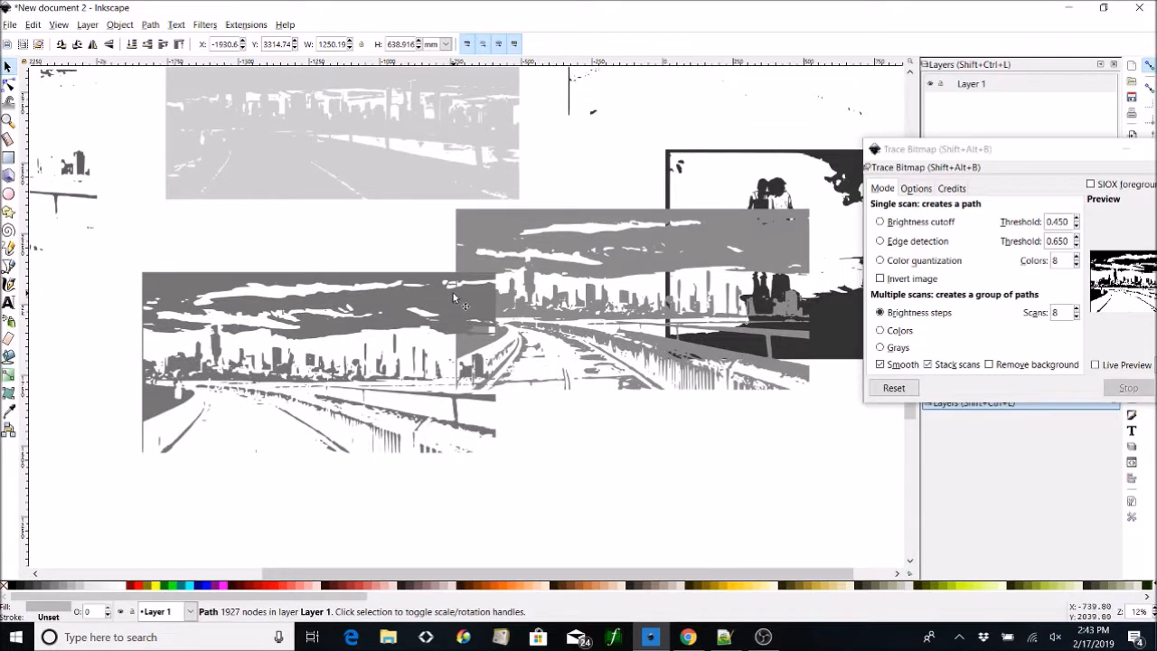
left_click_drag(540, 573, 285, 547)
scroll(358, 420, "up", 1)
scroll(358, 425, "up", 6)
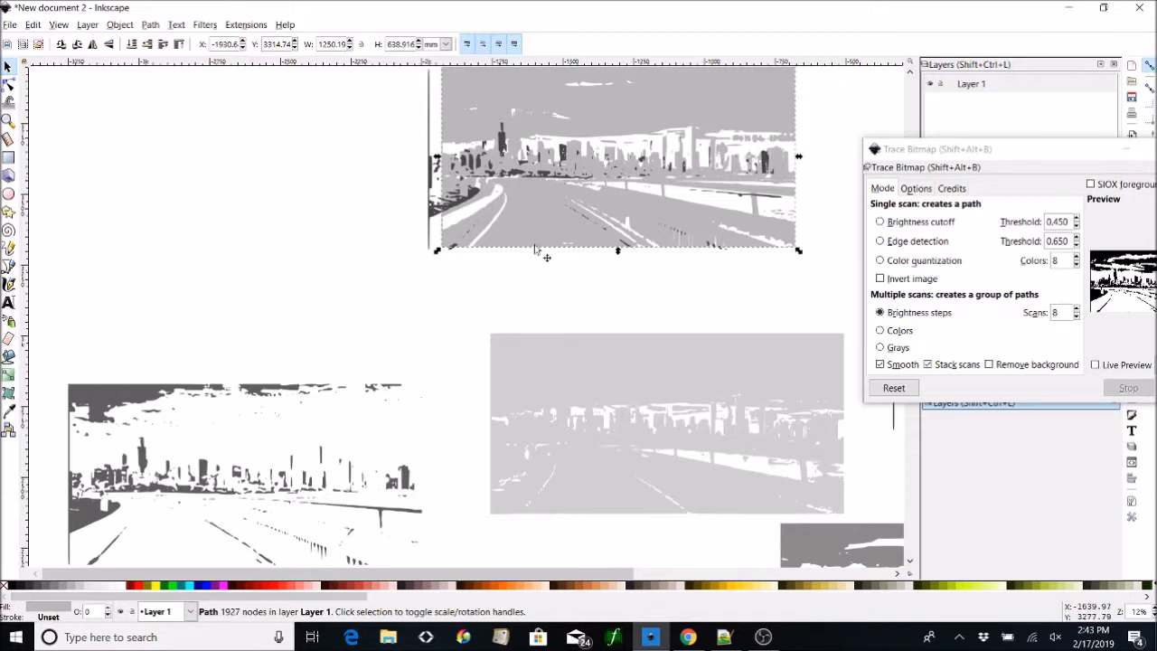
scroll(486, 414, "down", 9)
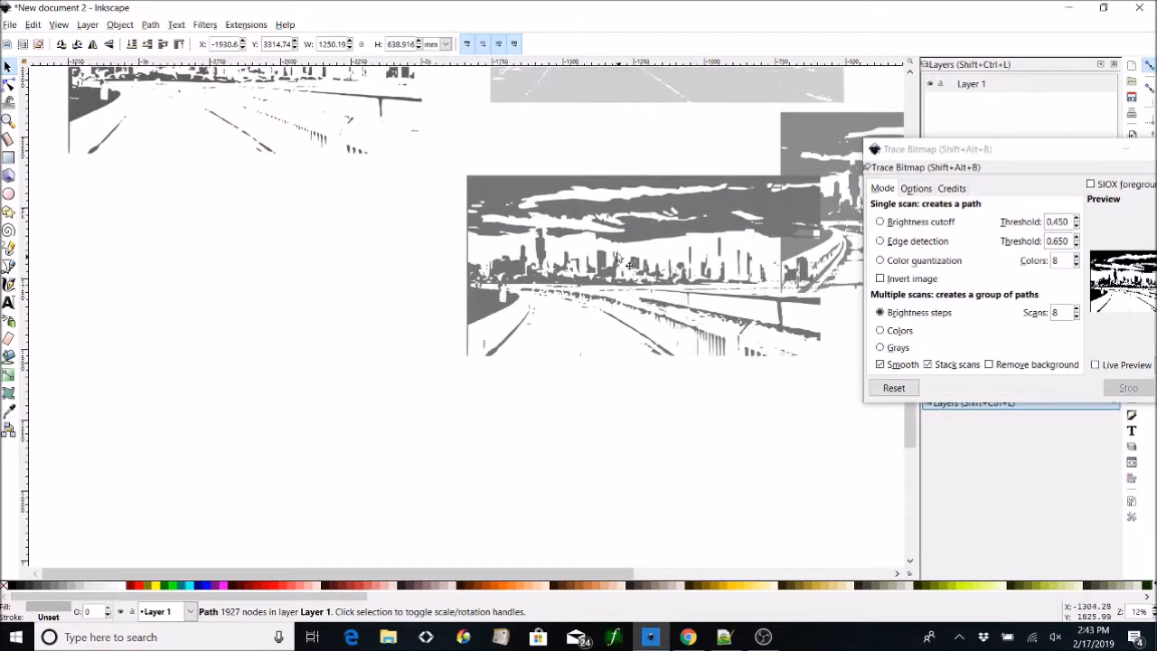
mouse_move(657, 215)
left_mouse_down()
mouse_move(283, 290)
mouse_move(359, 290)
left_mouse_up()
mouse_move(804, 146)
left_mouse_down()
mouse_move(548, 280)
mouse_move(556, 269)
left_mouse_up()
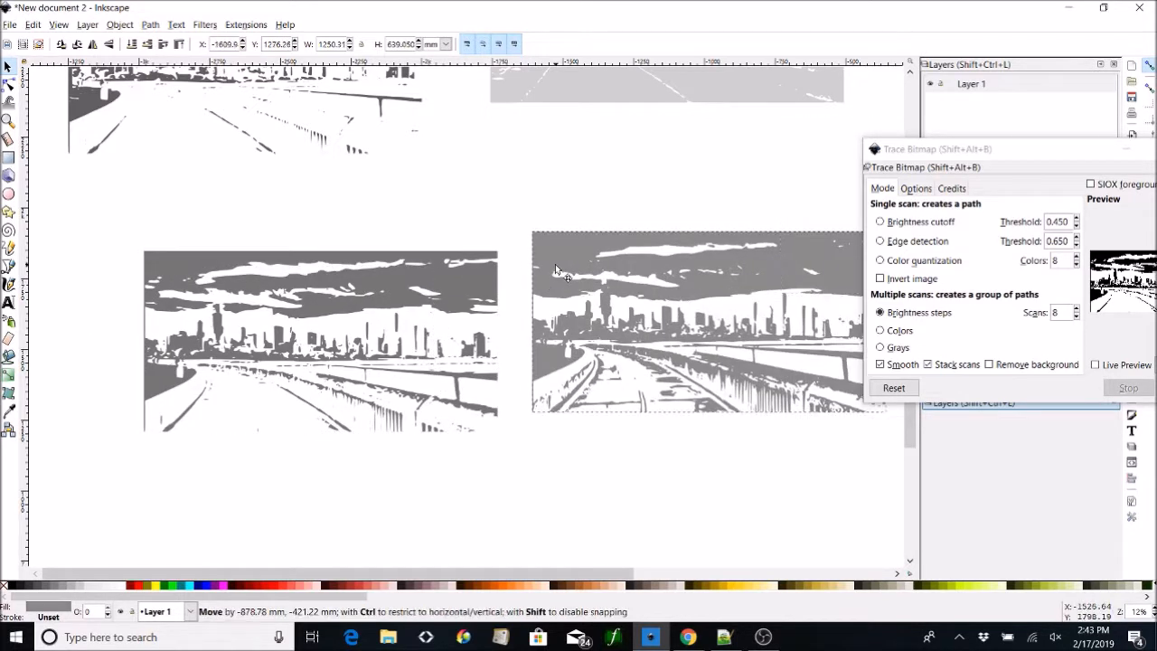
left_click_drag(733, 87, 733, 87)
Bring the dark building-detail skyline layer down over the mid-grey skyline layer with the cloudy sky.
scroll(537, 262, "up", 7)
scroll(553, 264, "up", 3)
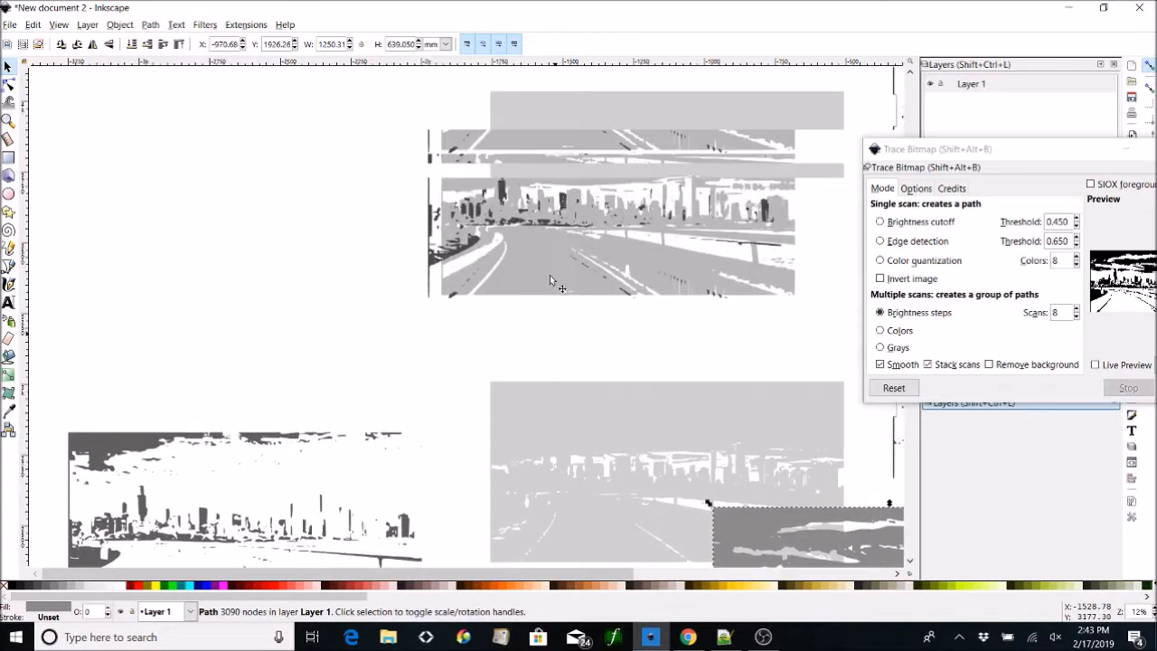
mouse_move(439, 228)
left_mouse_down()
mouse_move(391, 413)
mouse_move(316, 484)
left_mouse_up()
mouse_move(332, 396)
left_mouse_down()
mouse_move(185, 389)
mouse_move(281, 68)
mouse_move(301, 238)
mouse_move(307, 65)
mouse_move(284, 229)
mouse_move(248, 229)
left_mouse_up()
left_click_drag(233, 438, 229, 475)
scroll(270, 430, "down", 6)
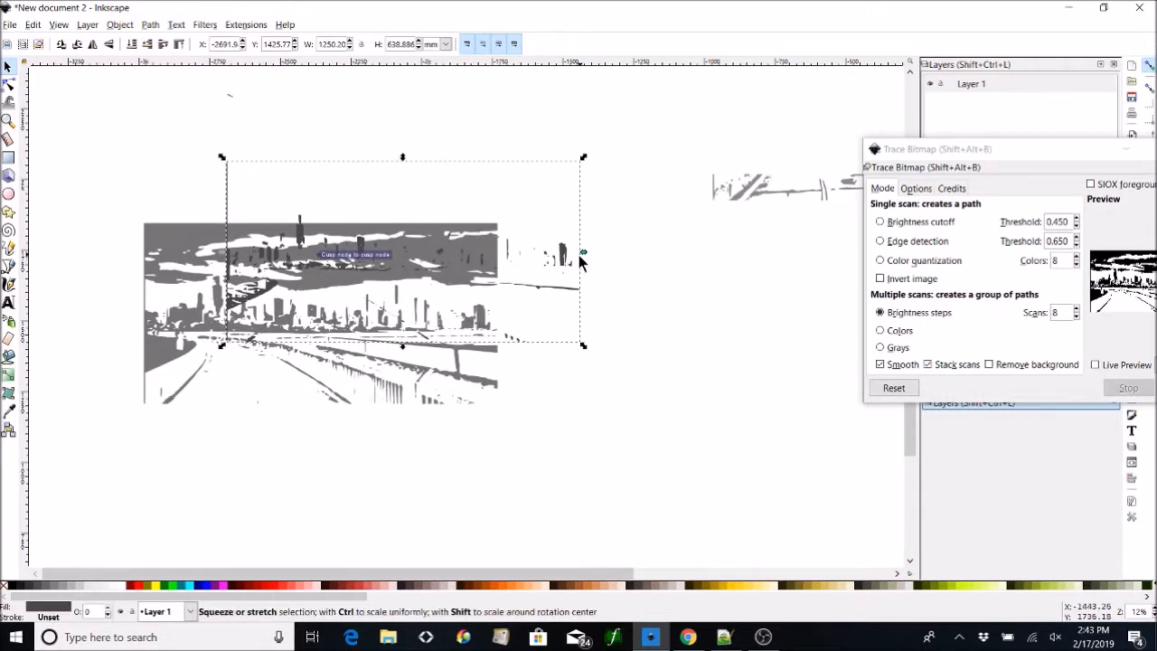
Align the dark building-detail layer with the mid-grey skyline layer and nudge it slightly left to match.
mouse_move(566, 247)
left_mouse_down()
mouse_move(434, 300)
mouse_move(489, 325)
left_mouse_up()
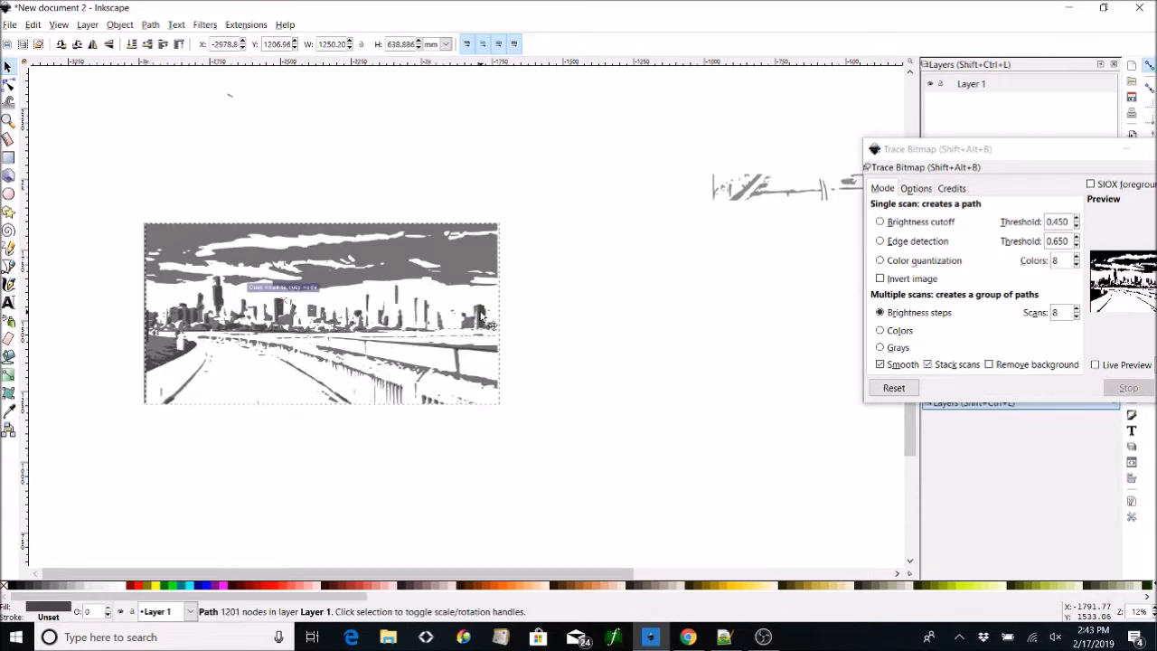
left_click_drag(490, 324, 491, 323)
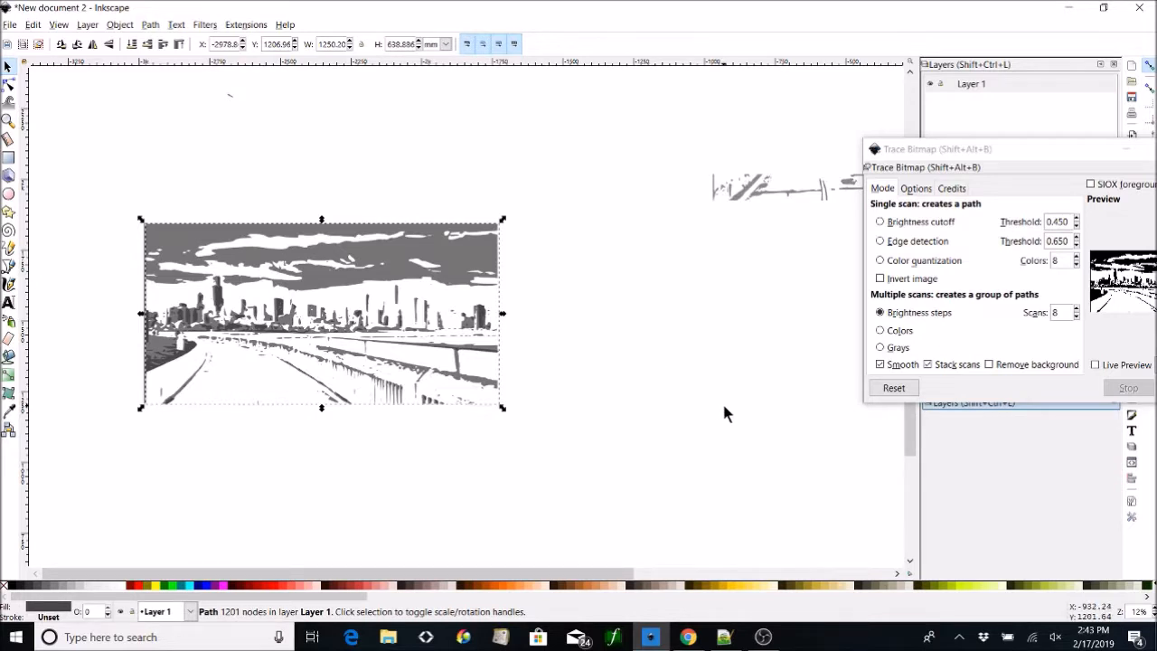
key("Left")
key("Left")
left_click(724, 406)
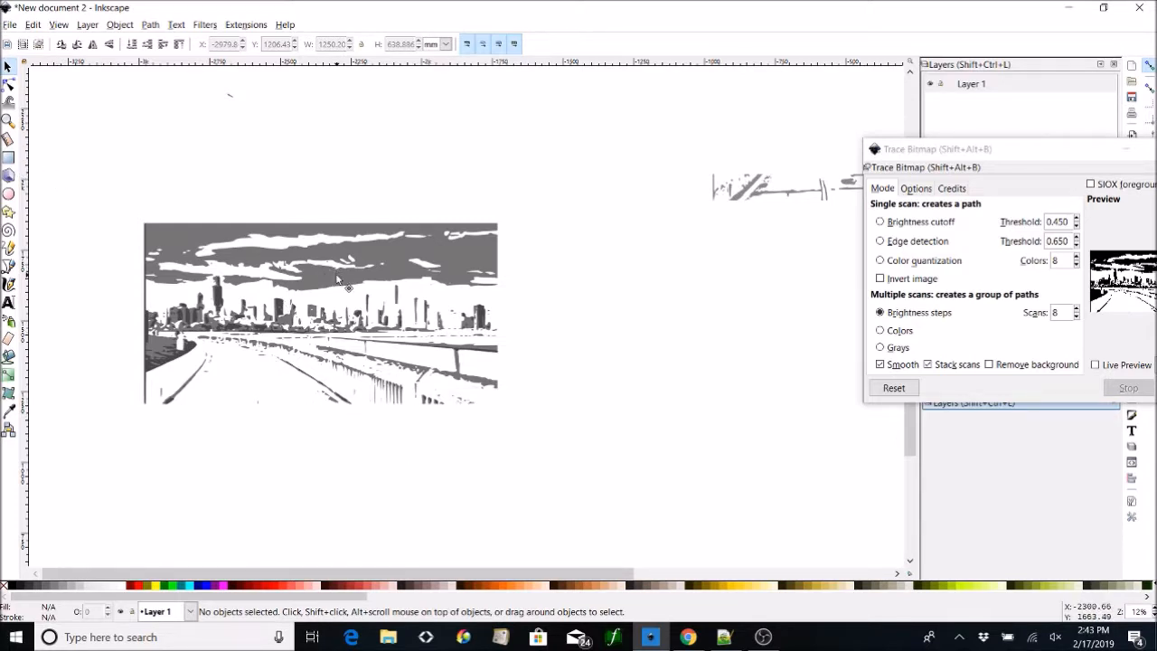
Select the two overlaid skyline paths together and apply the Difference operation to them.
left_click(299, 312)
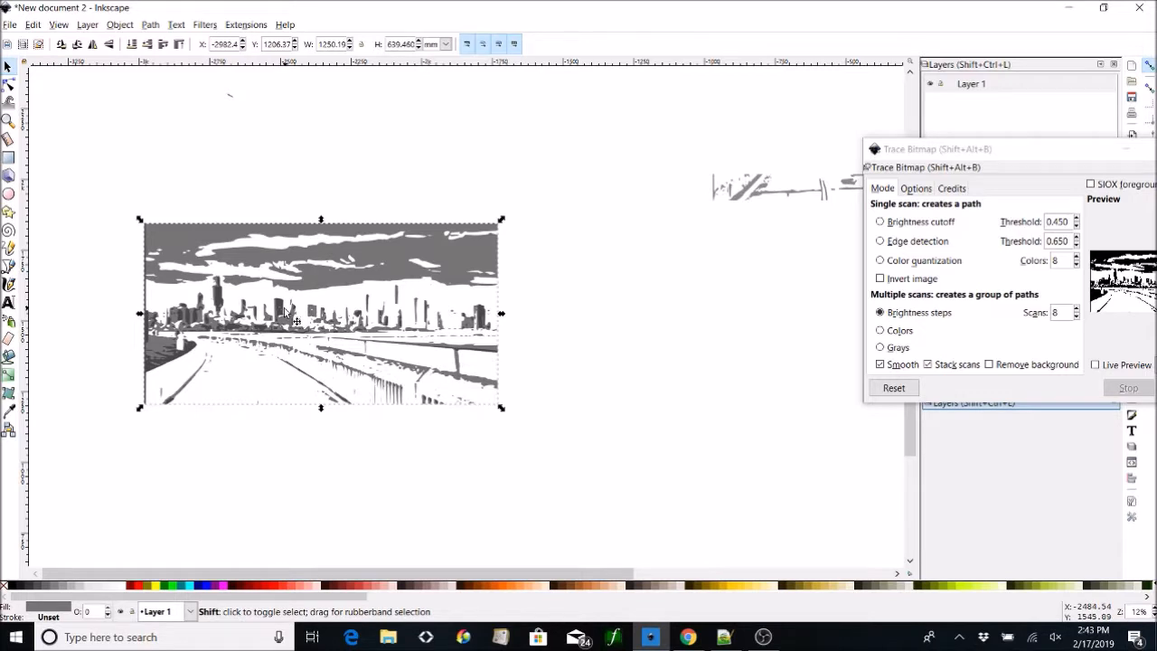
left_click(280, 306, "shift")
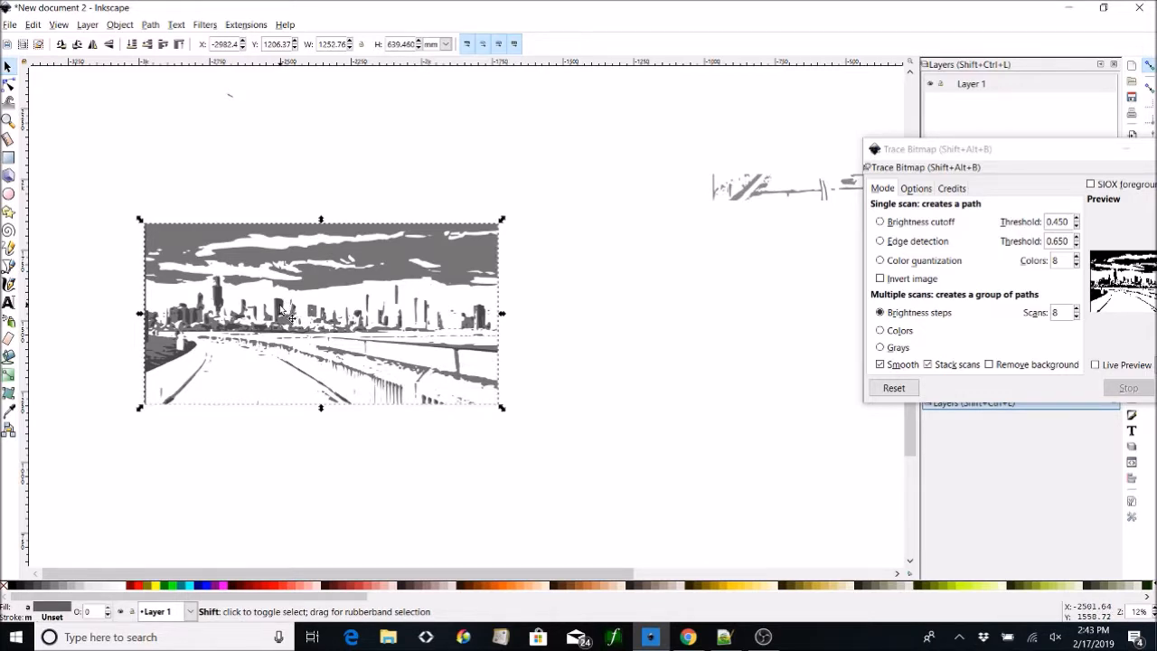
left_click(281, 308)
left_click_drag(589, 477, 203, 177)
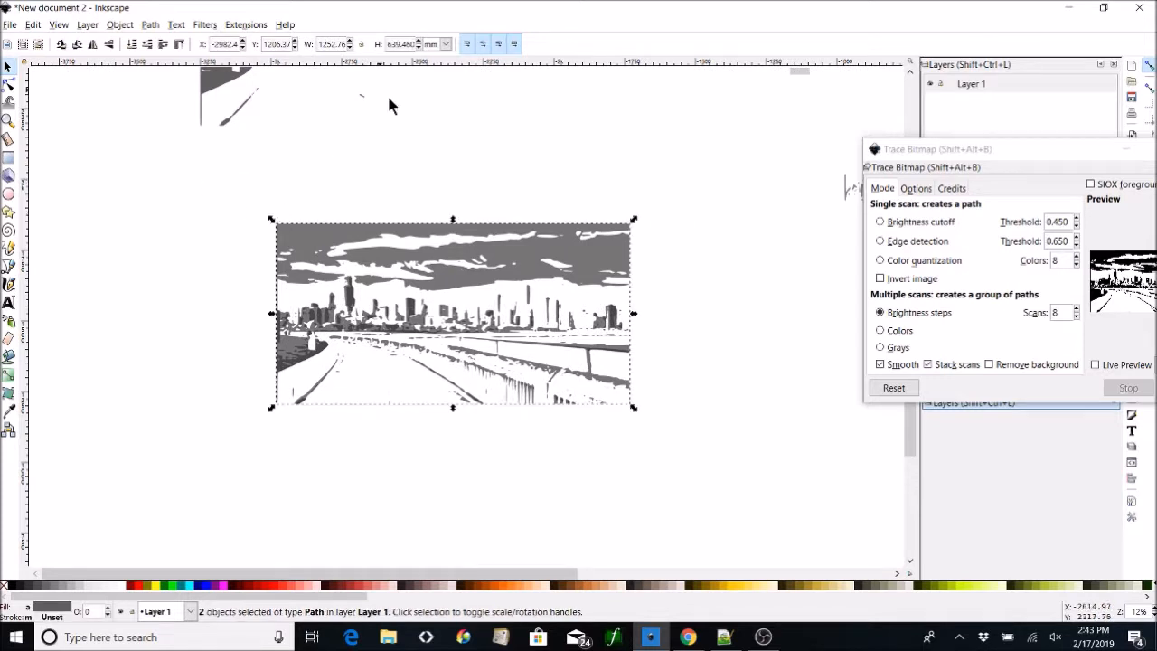
left_click(150, 26)
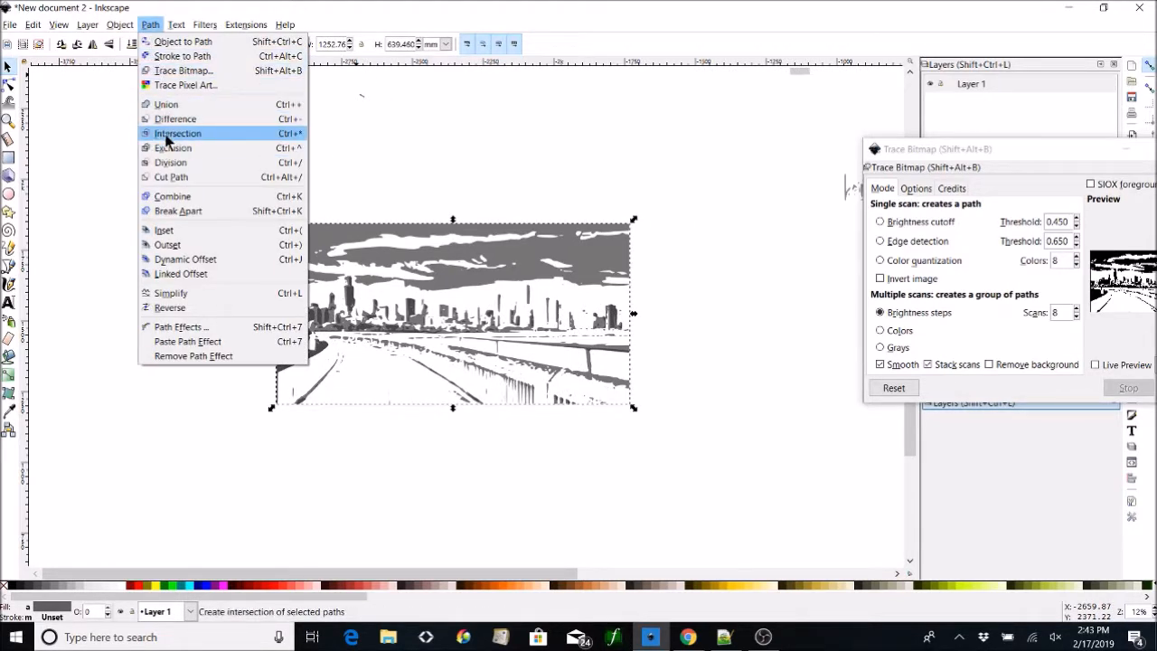
left_click(171, 120)
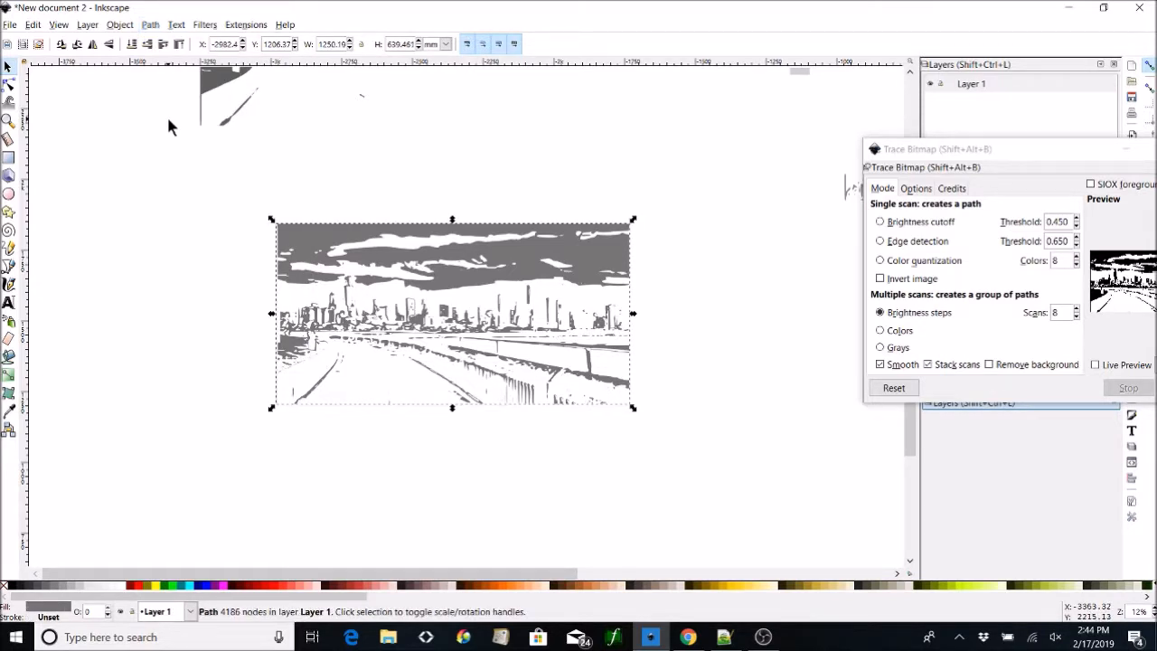
left_click_drag(485, 573, 515, 574)
left_click(741, 469)
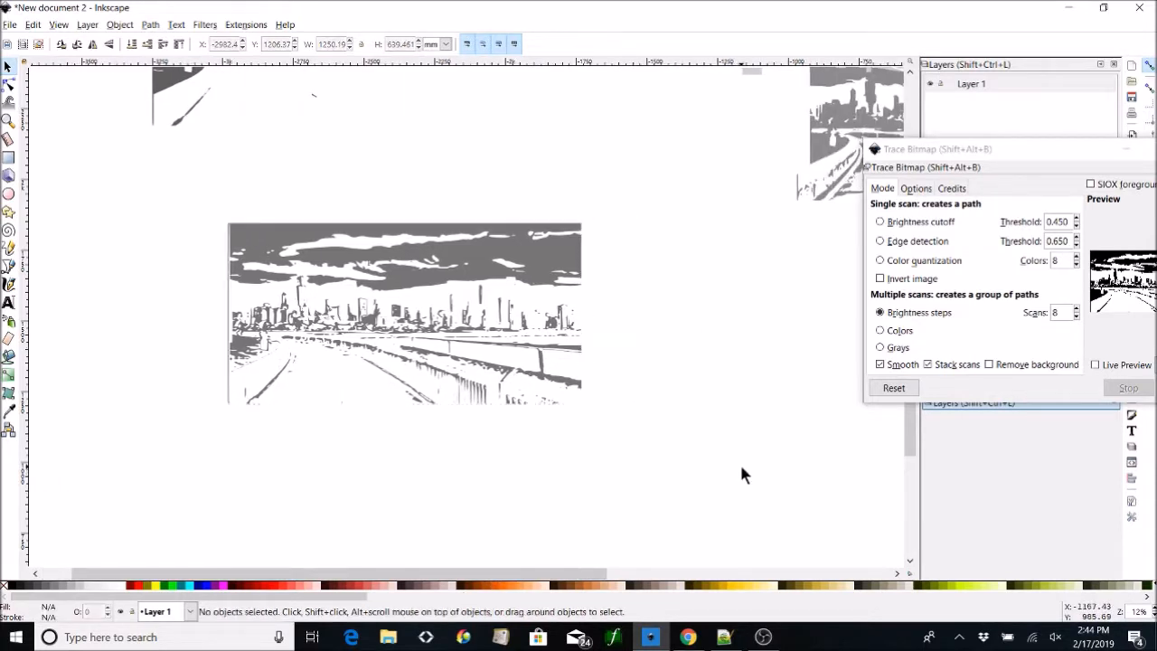
Delete the five leftover skyline trace layers around the canvas, keeping the combined skyline path with the cloudy sky.
left_click(516, 235)
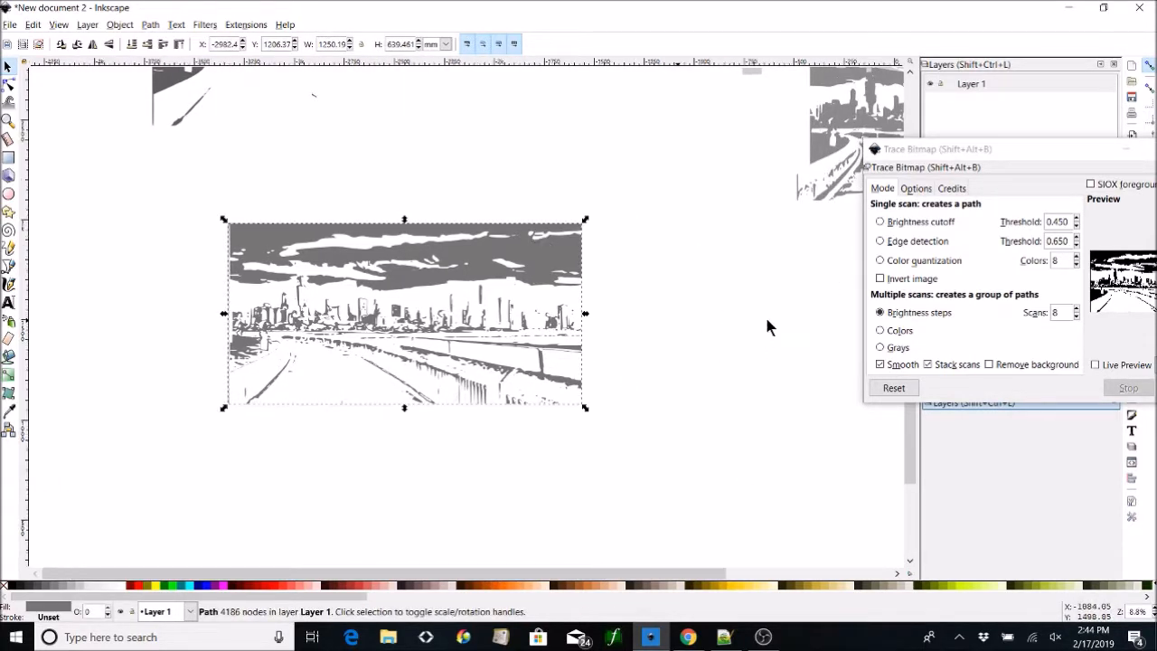
scroll(766, 327, "down", 3)
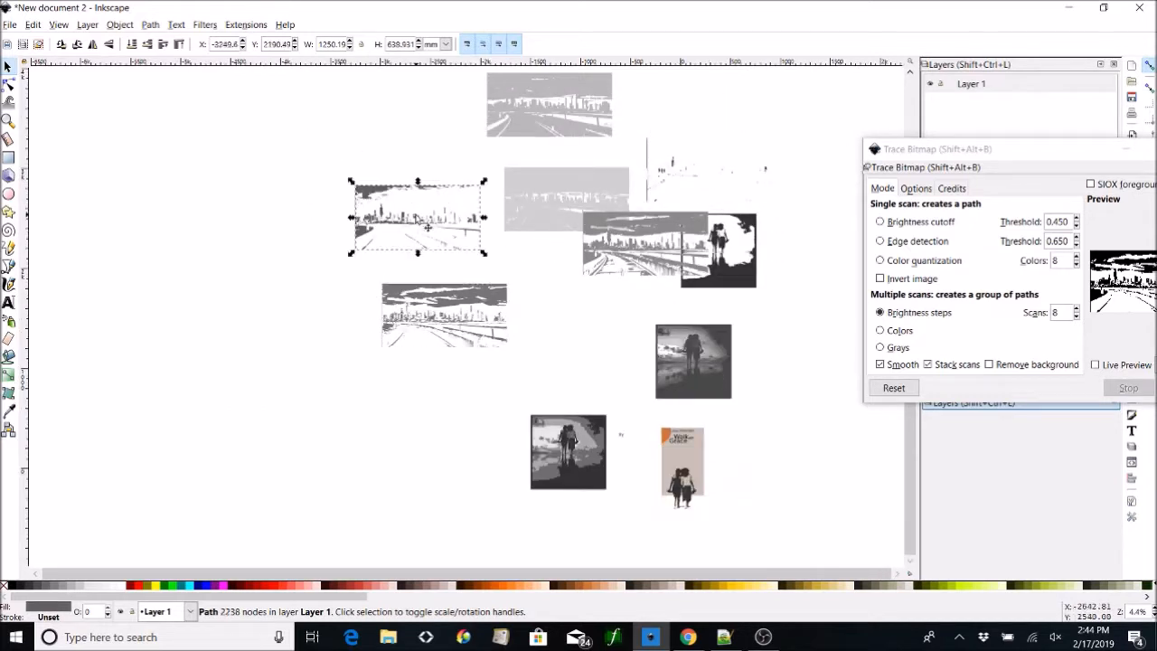
key("Delete")
left_click(531, 112)
key("Delete")
left_click(566, 201)
key("Delete")
left_click(625, 237)
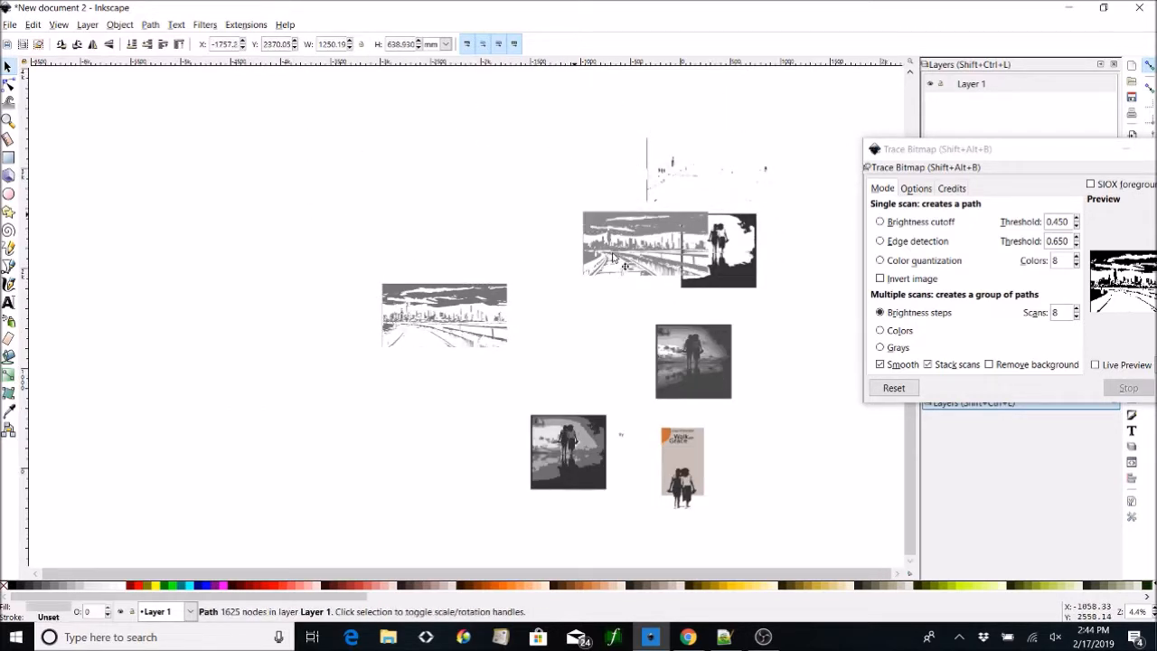
key("Delete")
left_click(660, 172)
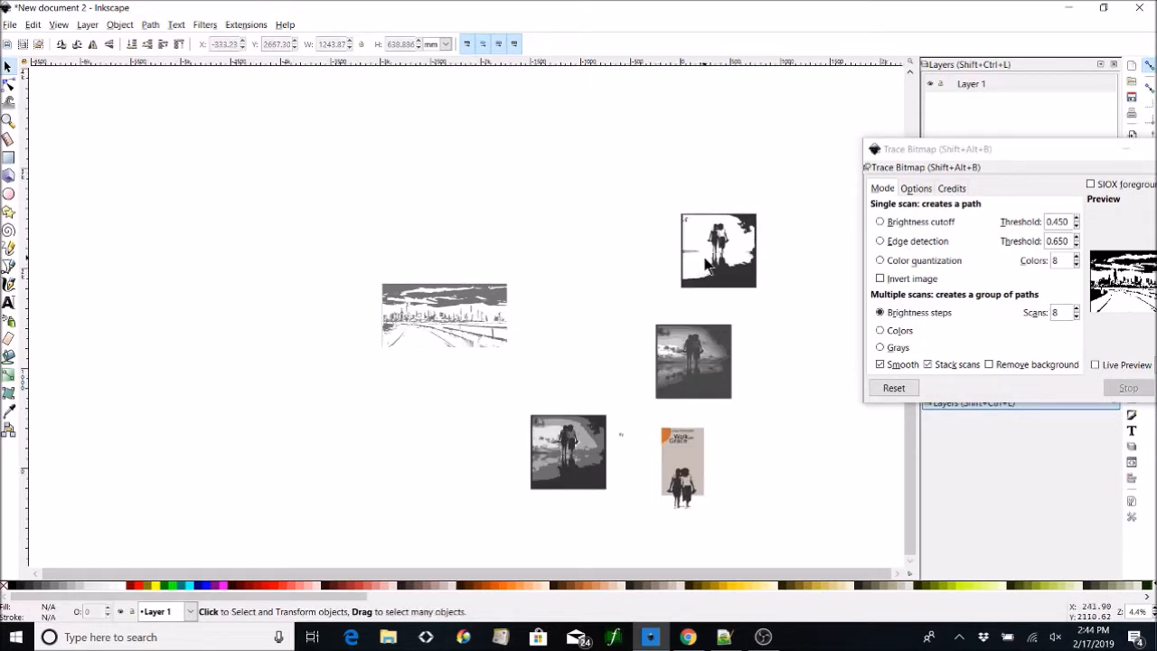
Delete the three leftover square traces of the walking couple and the small stray fragment beside the cover.
left_click(733, 274)
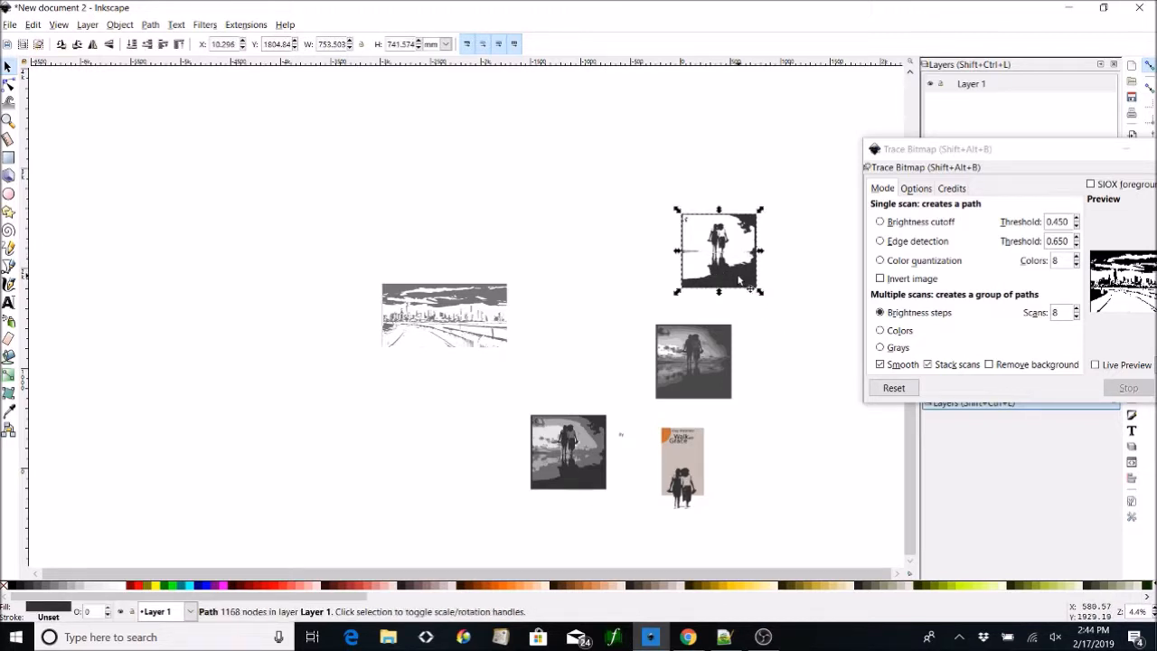
left_click_drag(739, 279, 619, 226)
key("Delete")
left_click(583, 479)
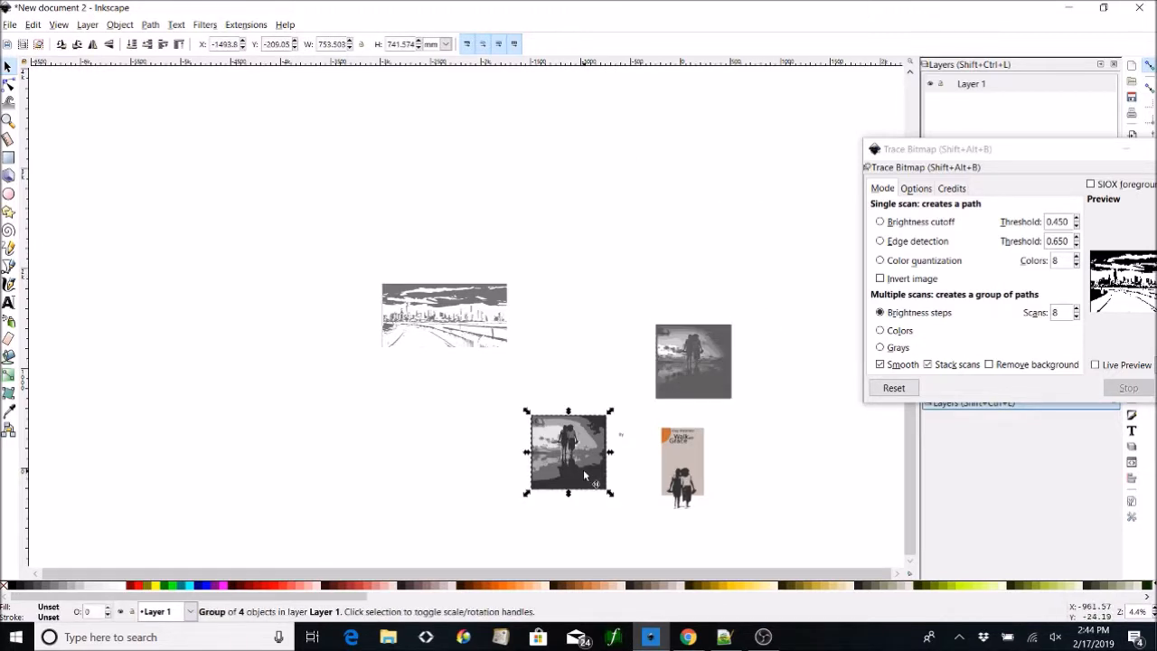
key("Delete")
left_click_drag(635, 271, 756, 400)
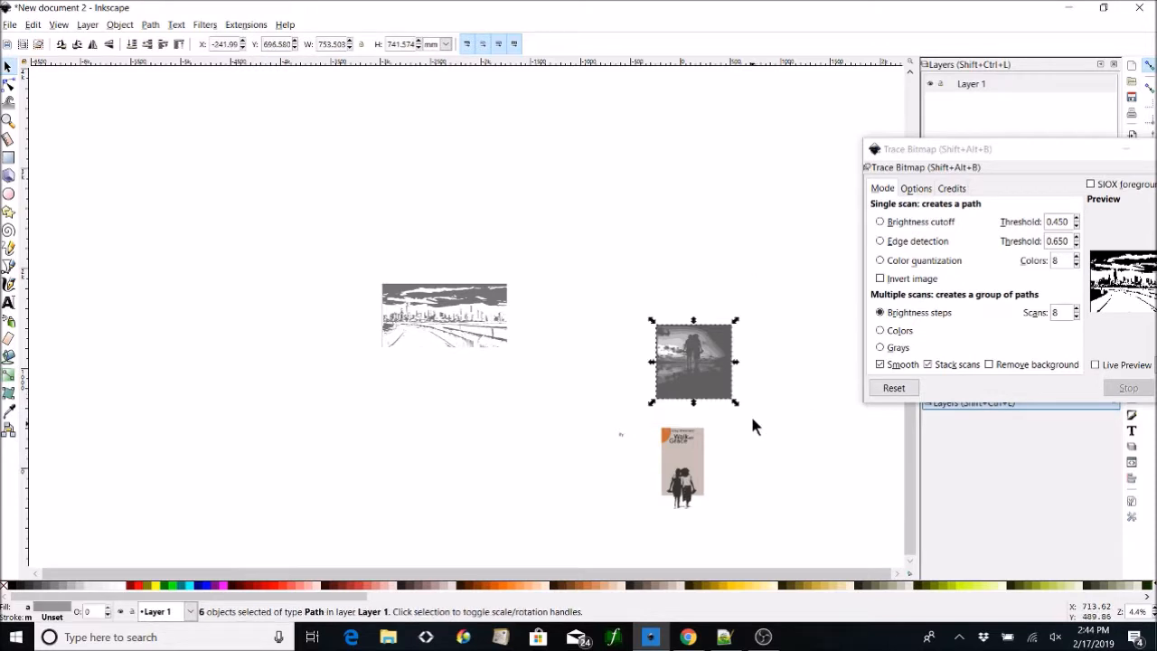
key("Delete")
left_click_drag(609, 420, 633, 458)
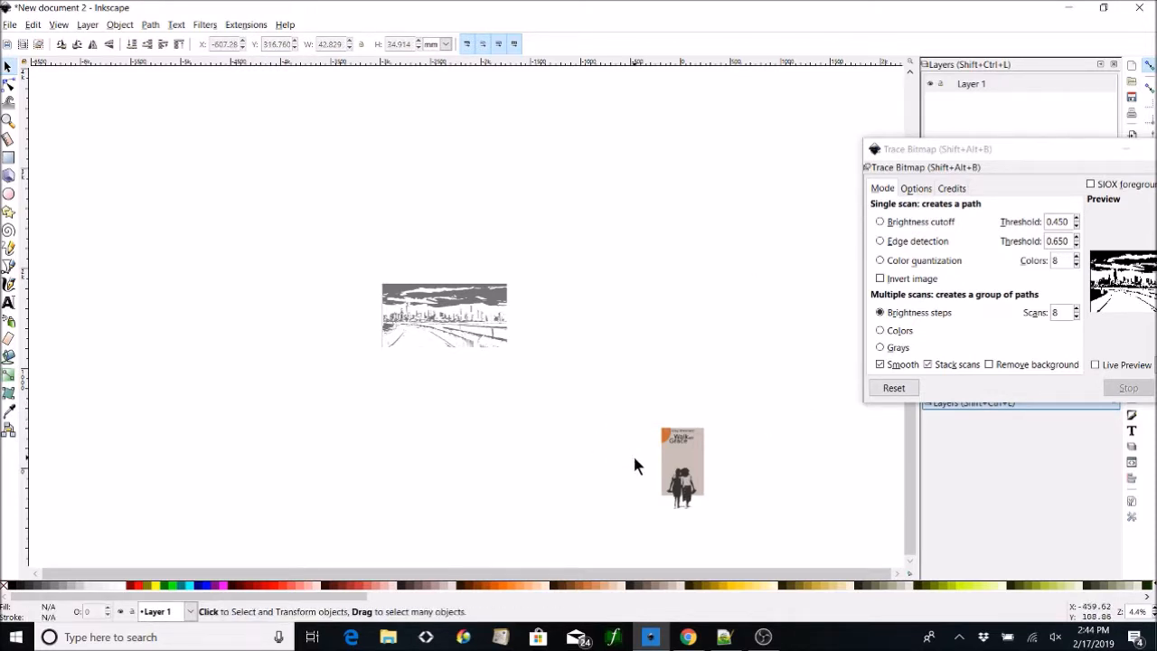
Move the combined skyline path to just above the book cover and bring both into close view.
left_click_drag(497, 323, 760, 395)
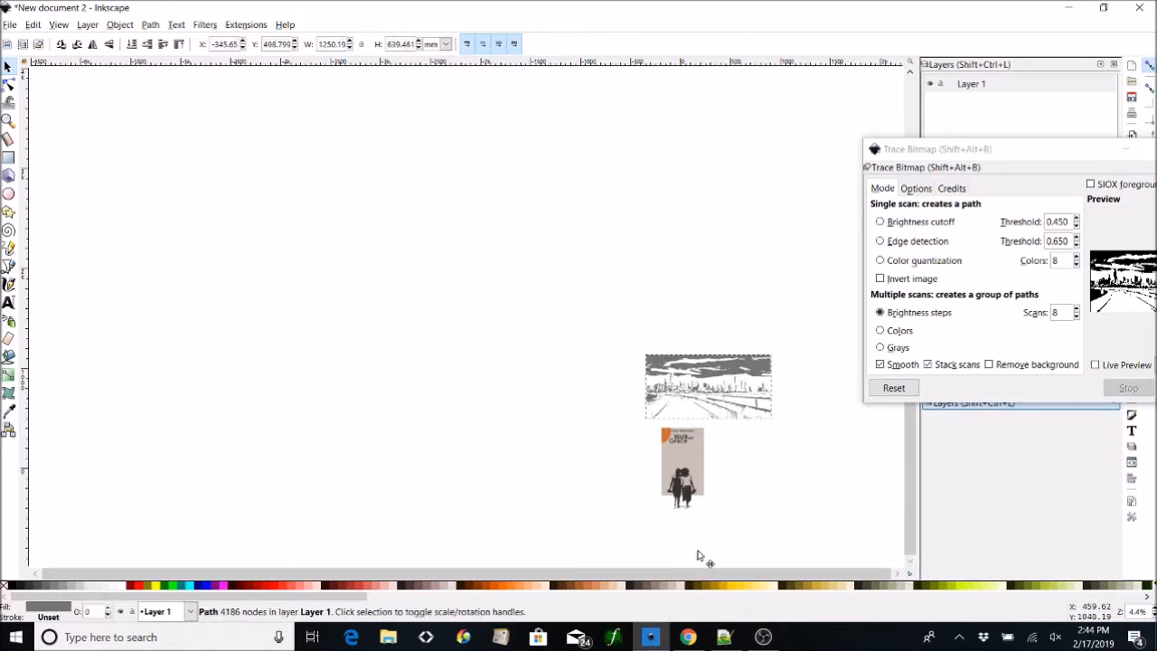
scroll(814, 479, "down", 4)
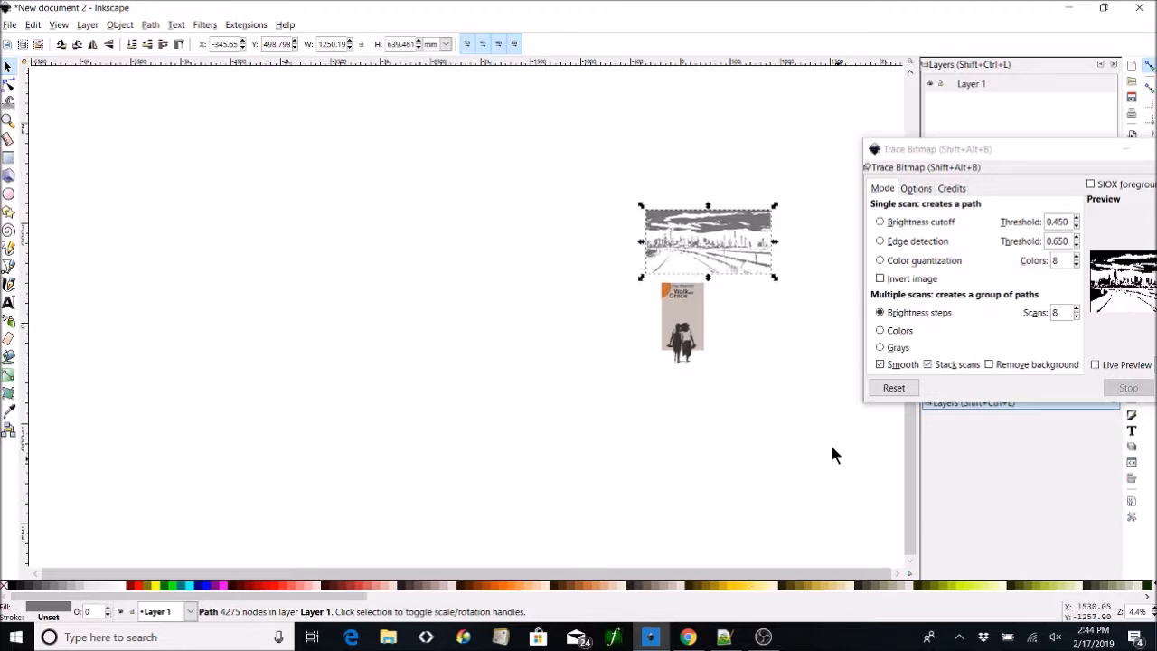
key("plus")
key("plus")
key("plus")
left_click_drag(773, 366, 161, 414)
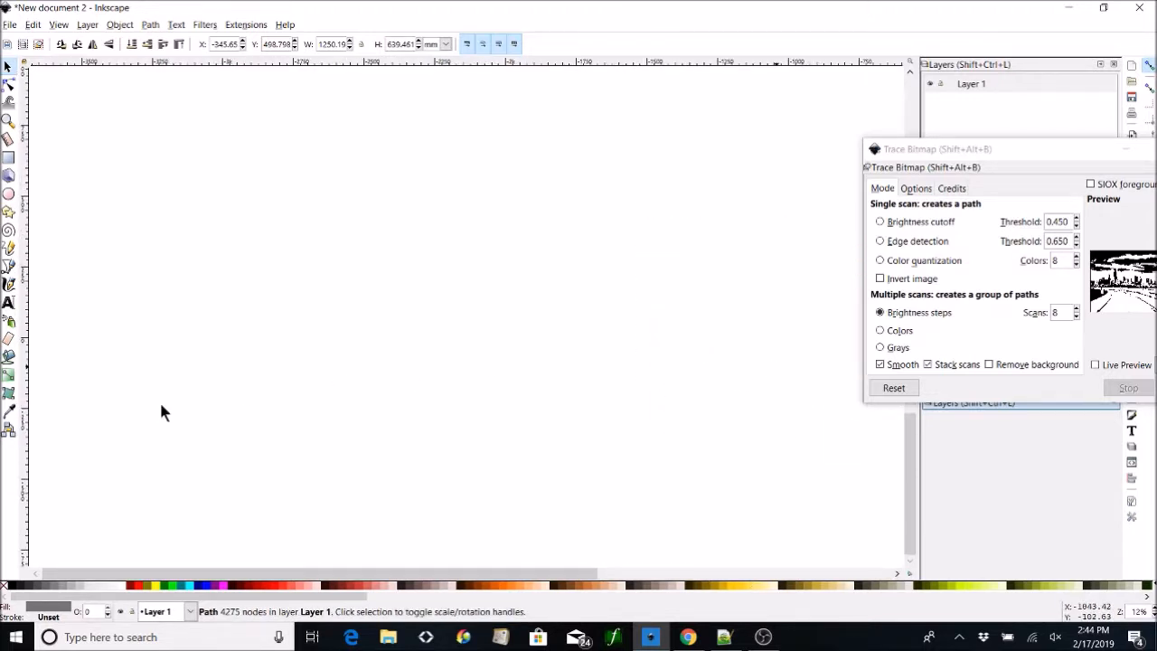
mouse_move(757, 376)
left_mouse_down()
mouse_move(599, 411)
mouse_move(604, 359)
mouse_move(534, 352)
mouse_move(548, 351)
mouse_move(545, 319)
left_mouse_up()
left_click_drag(505, 386, 518, 388)
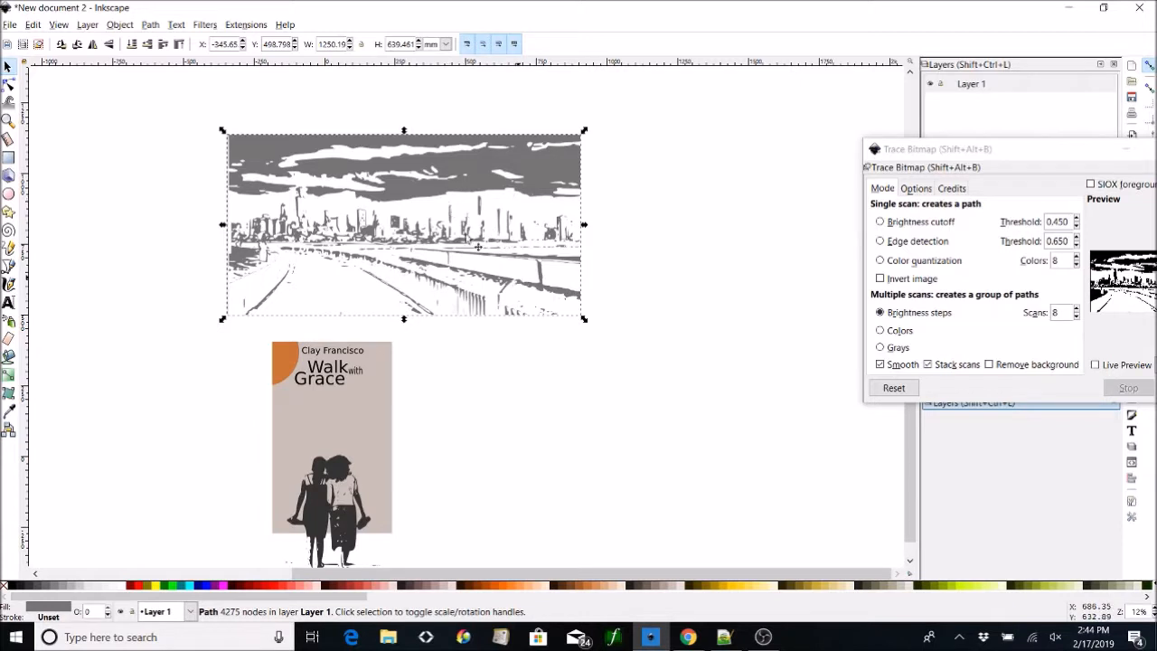
Draw a closed freehand outline around the skyline and road of the traced image, leaving out the sky.
left_click(7, 248)
mouse_move(294, 198)
left_mouse_down()
mouse_move(610, 223)
mouse_move(601, 339)
mouse_move(177, 324)
mouse_move(228, 213)
mouse_move(293, 196)
left_mouse_up()
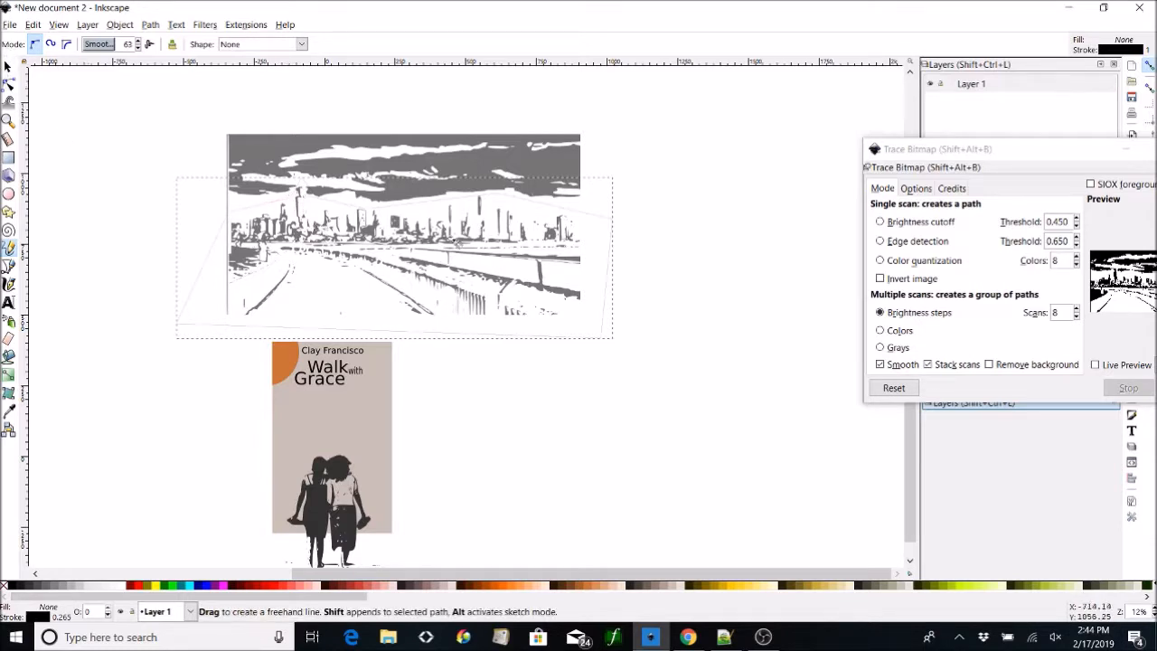
Try a Difference between the freehand outline and the traced city image, and undo it.
left_click(8, 66)
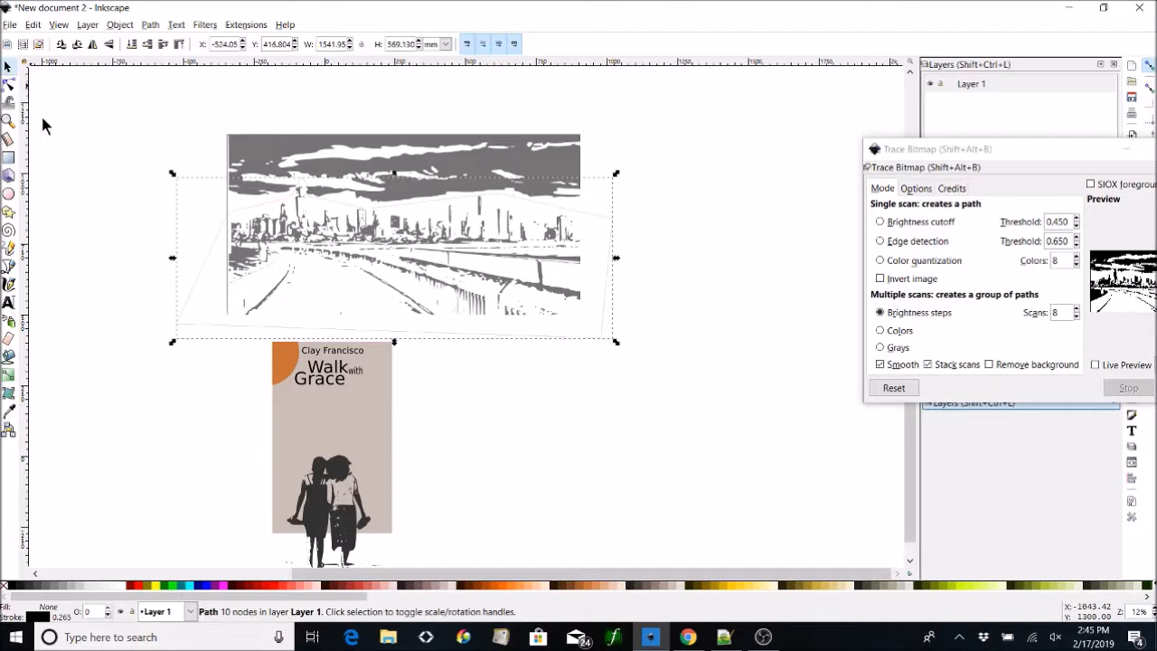
left_click(458, 168, "shift")
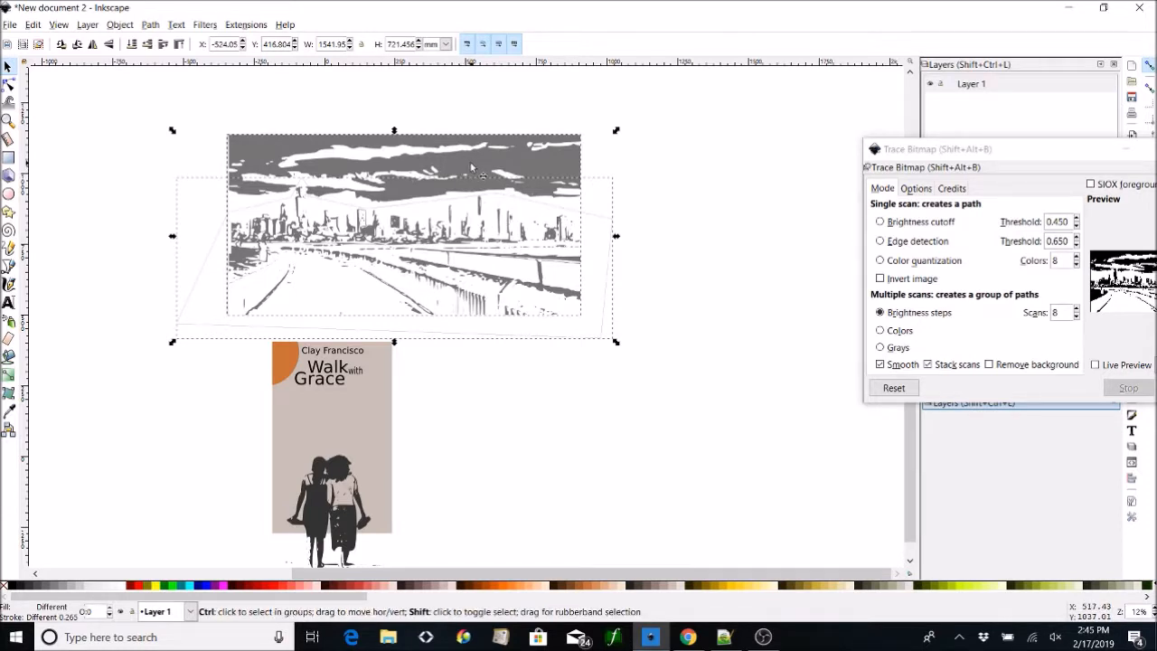
key("ctrl+minus")
key("ctrl+z")
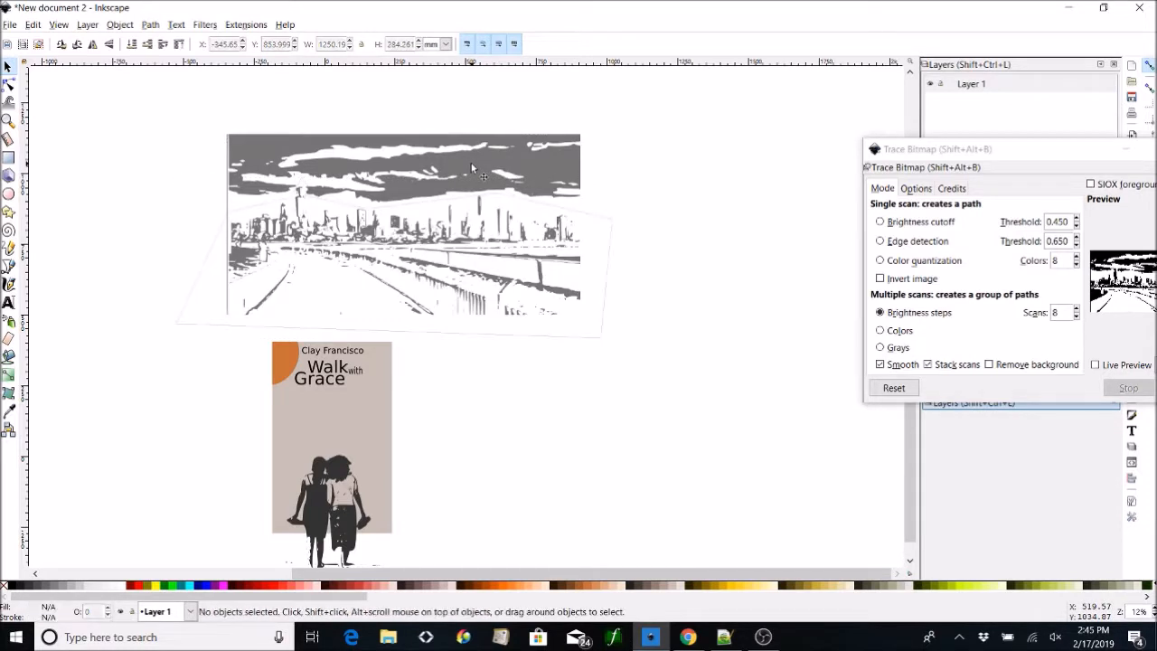
Intersect the freehand outline with the traced city image so only the skyline and road are kept.
left_click(605, 217)
left_click(565, 165, "shift")
left_click(181, 26)
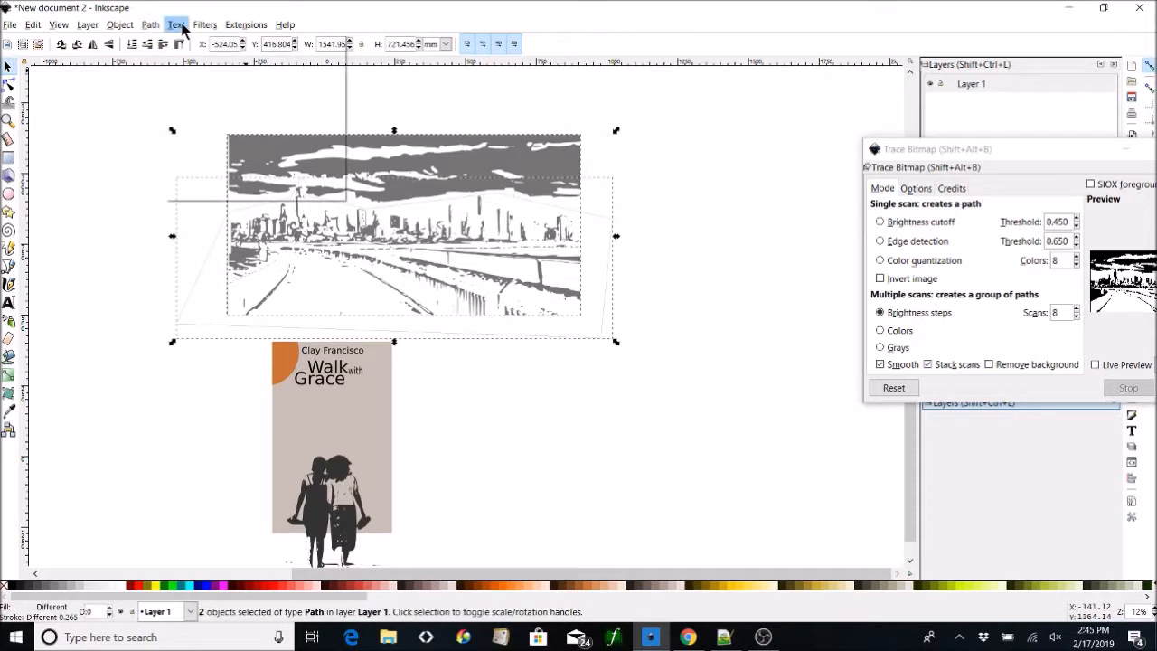
mouse_move(154, 27)
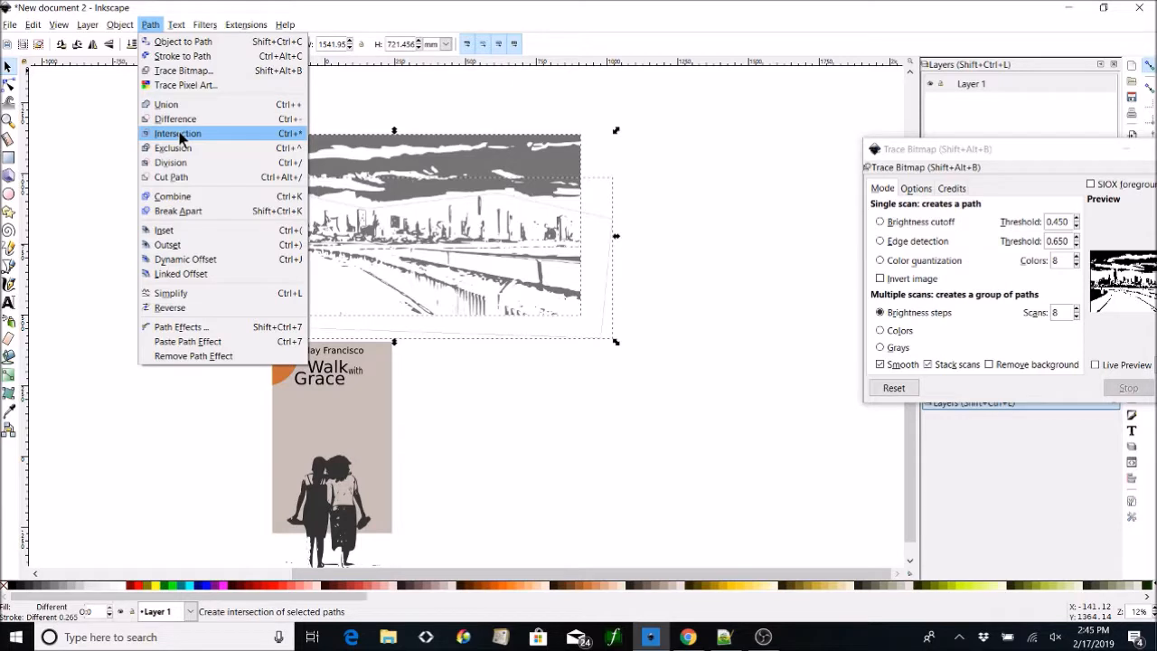
left_click(83, 154)
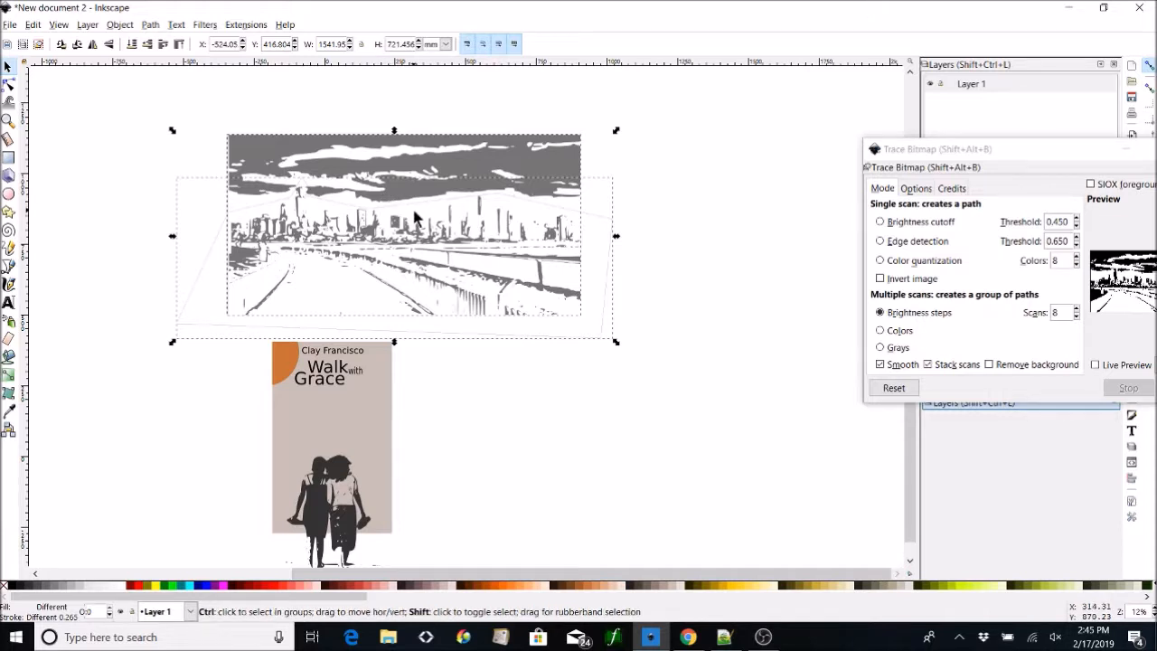
key("ctrl+asterisk")
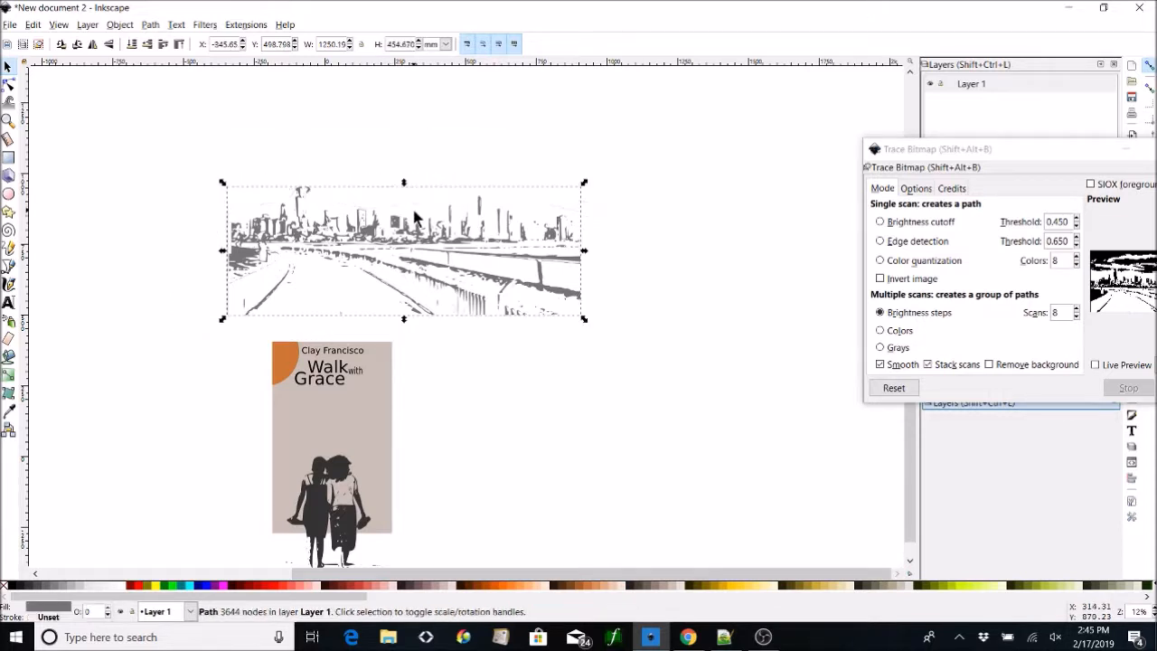
left_click(651, 239)
Fill the skyline trace with black and move it down over the book cover.
scroll(645, 336, "down", 1)
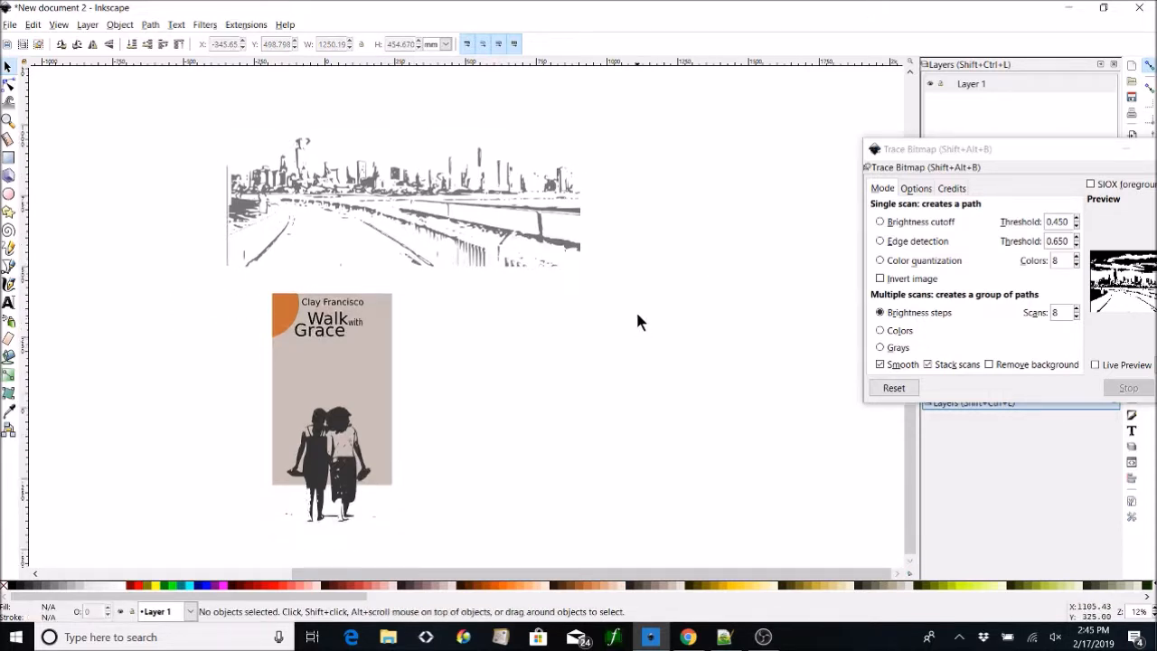
left_click(515, 212)
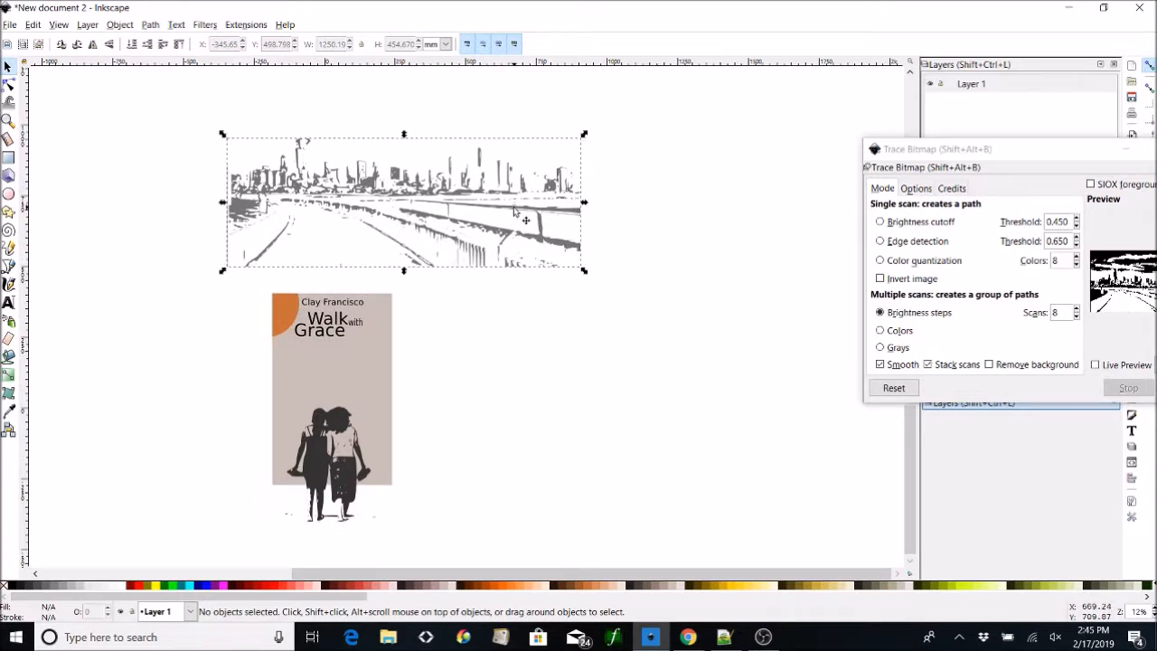
left_click(10, 588)
left_click_drag(558, 243, 572, 417)
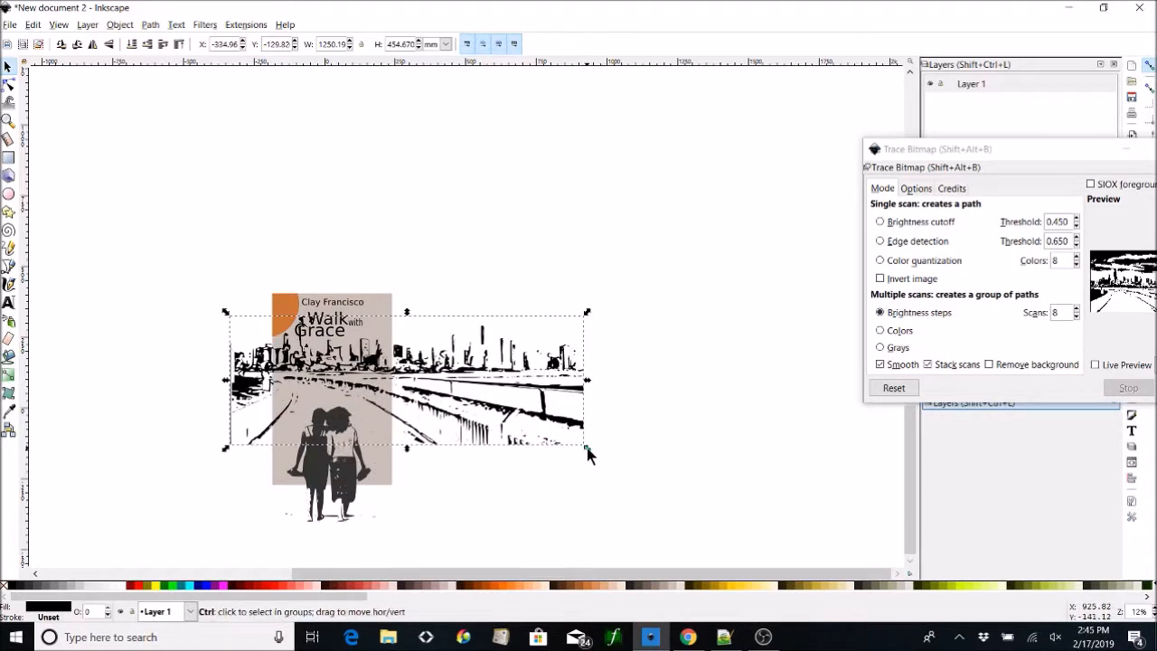
Scale the skyline proportionally to about 733 by 267 mm and place it behind the couple, starting near the cover's left edge.
left_click_drag(586, 448, 397, 382)
left_click_drag(238, 341, 280, 379)
left_click_drag(435, 398, 442, 405)
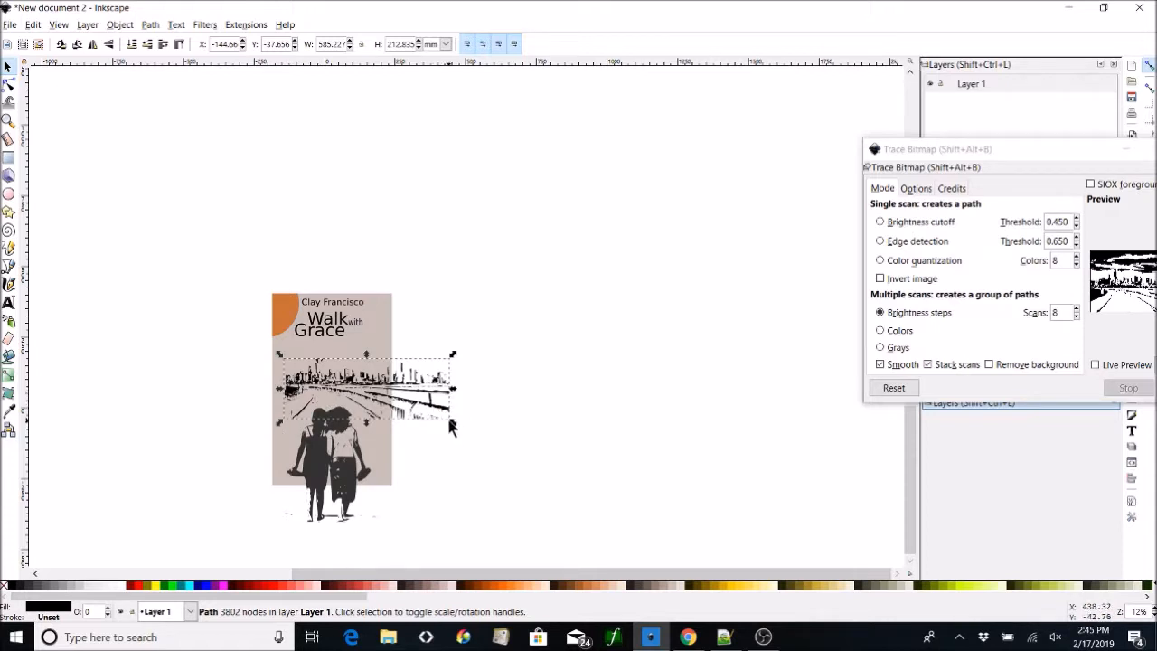
left_click_drag(454, 424, 567, 493)
mouse_move(476, 411)
left_mouse_down()
mouse_move(479, 403)
mouse_move(479, 413)
left_mouse_up()
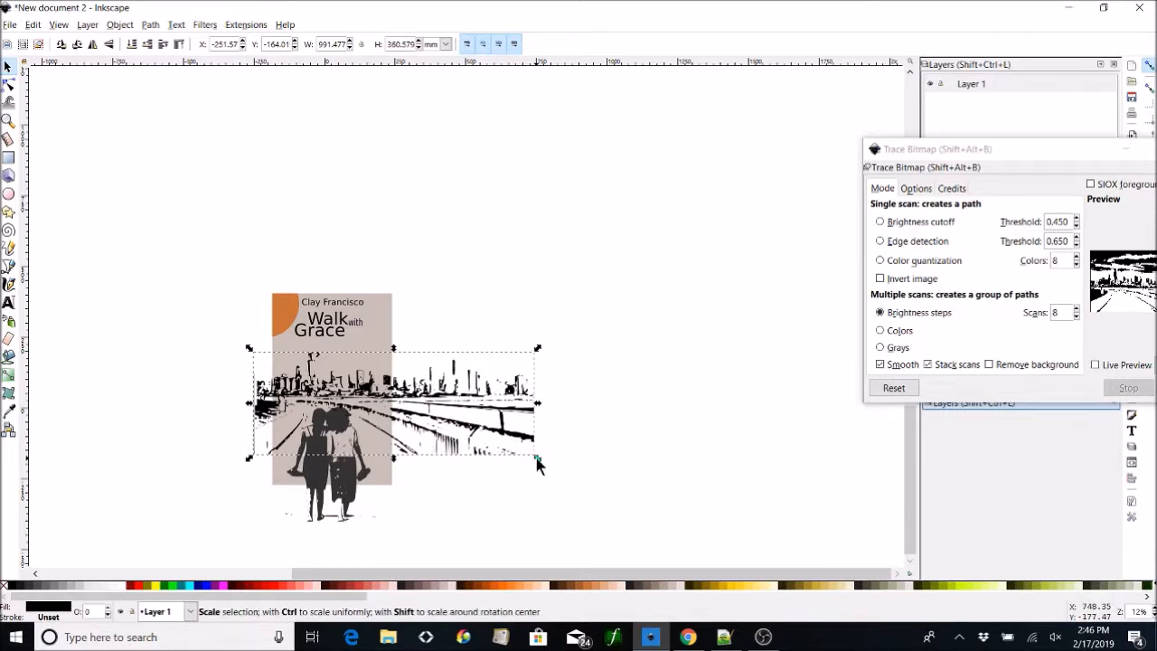
key("ctrl")
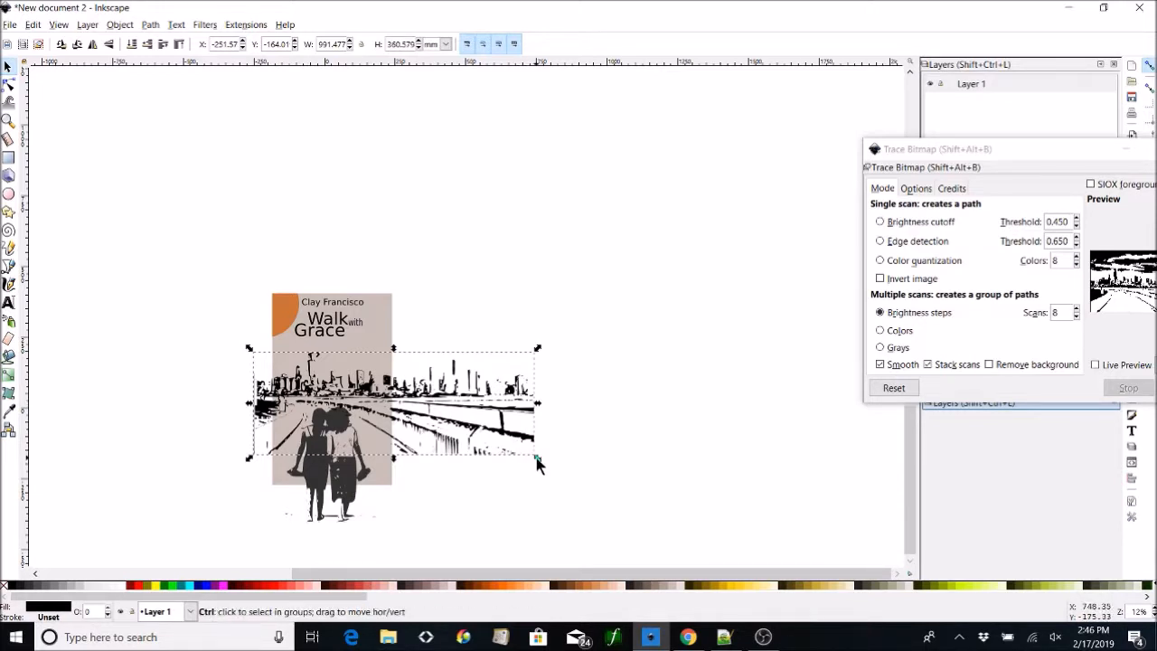
mouse_move(534, 455)
left_mouse_down()
mouse_move(492, 426)
mouse_move(478, 430)
left_mouse_up()
left_click(570, 430)
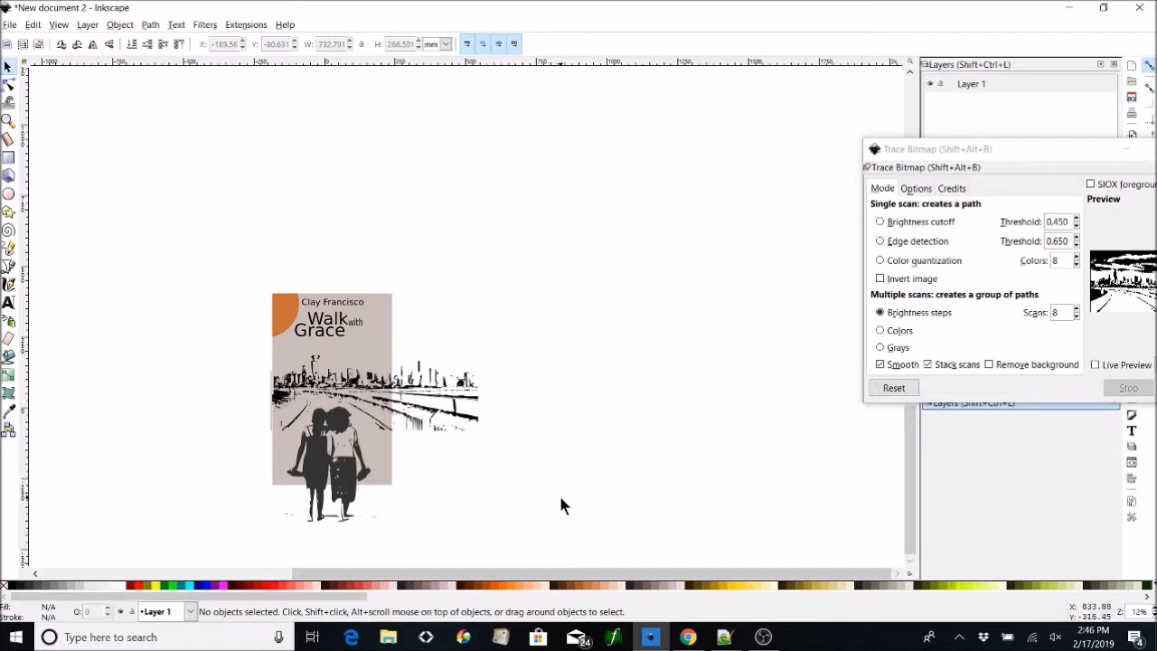
Draw a black vertical rectangle about 187 by 715 mm just left of the book cover.
scroll(423, 484, "up", 1, "ctrl")
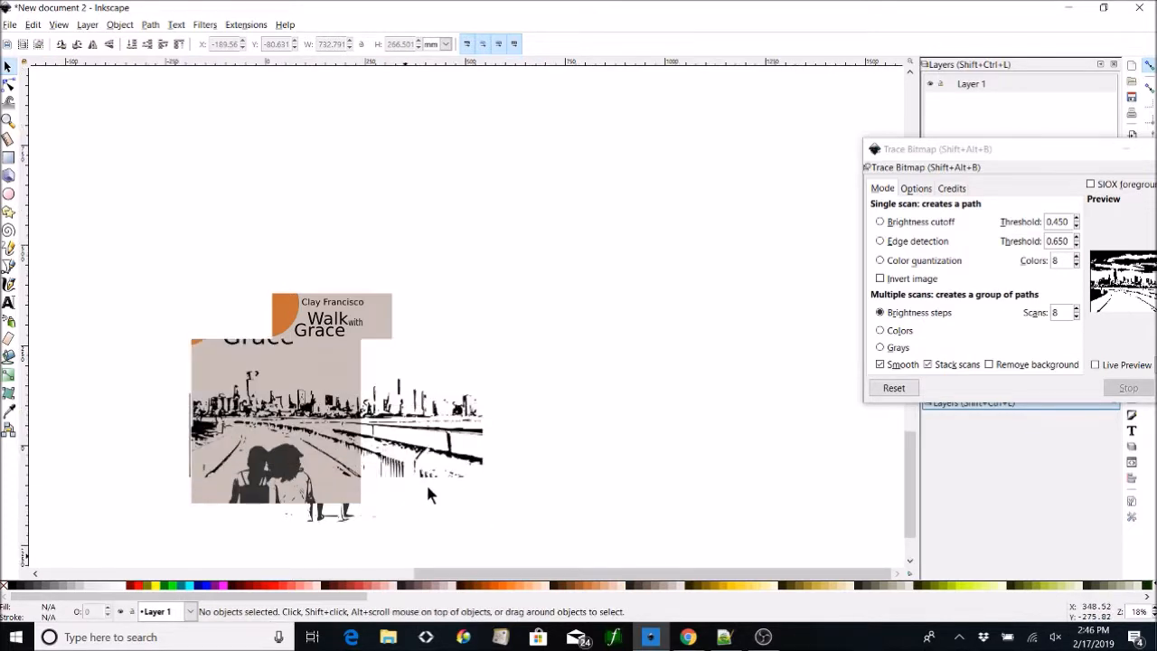
left_click_drag(656, 428, 832, 358)
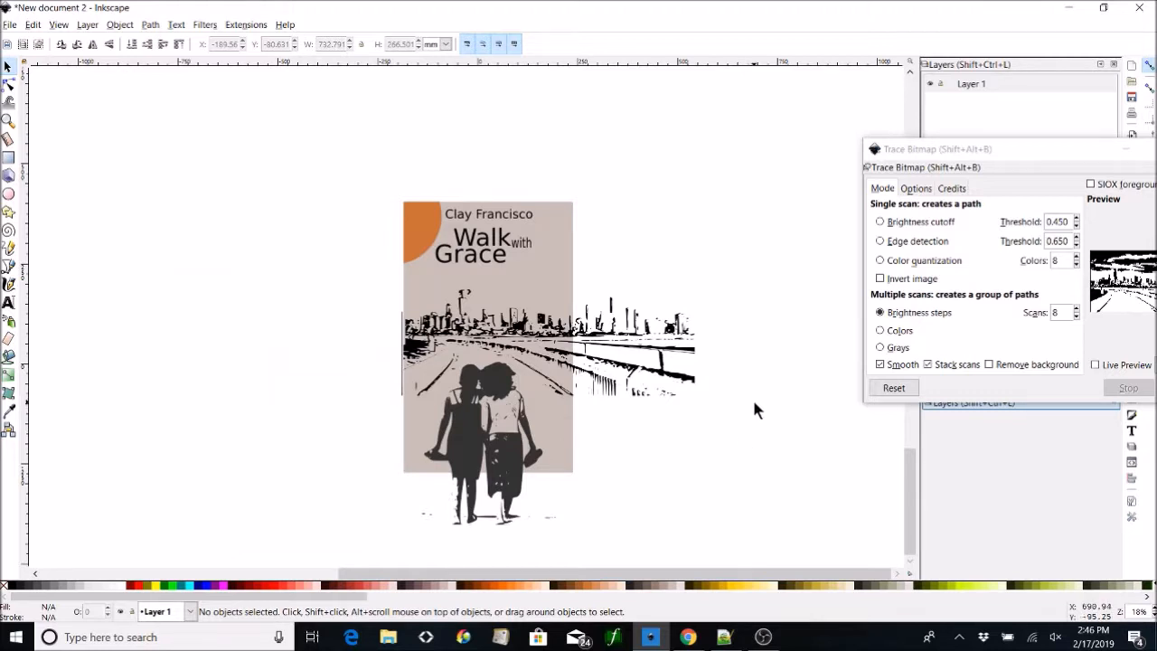
left_click(9, 158)
left_click_drag(318, 205, 393, 484)
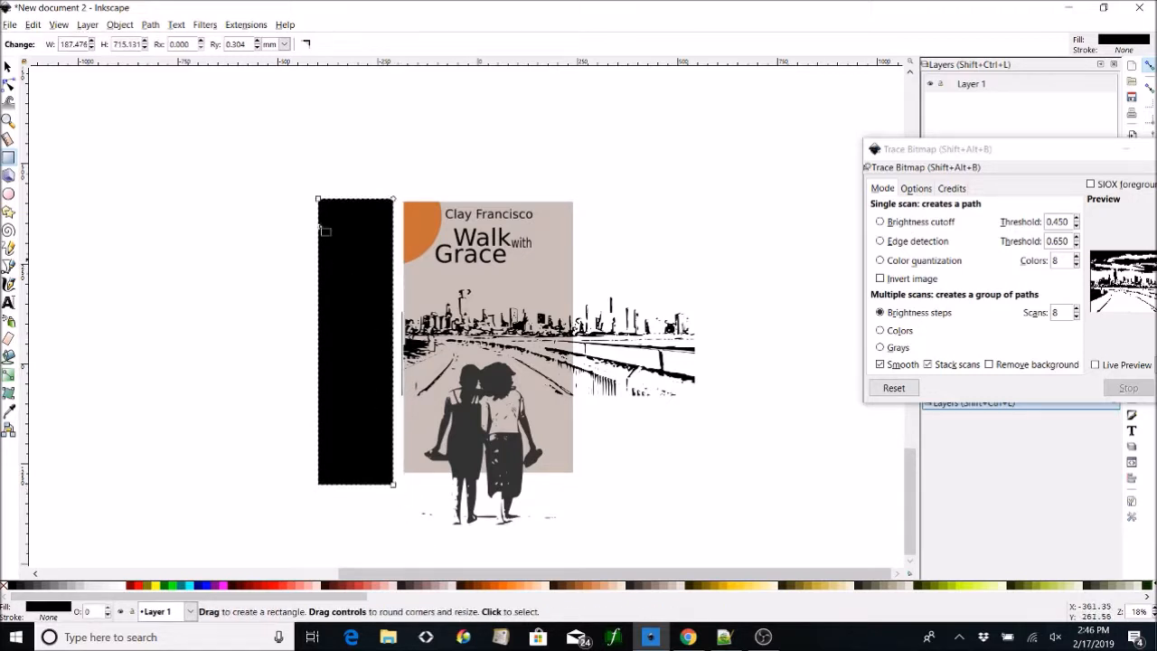
left_click(8, 67)
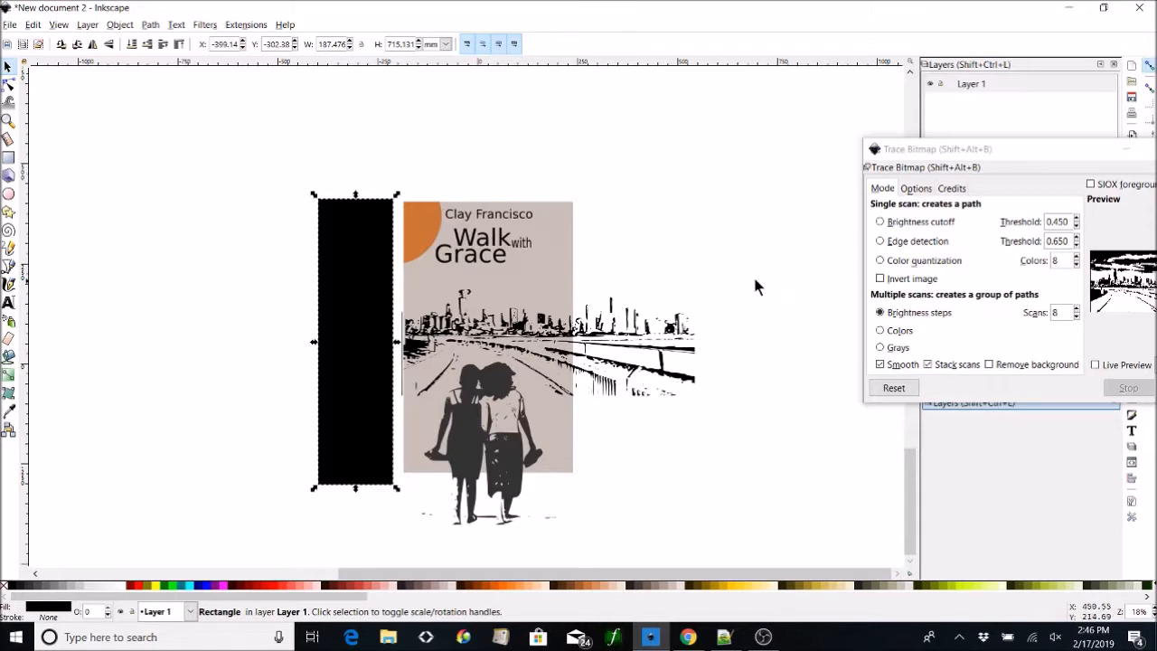
Close the Trace Bitmap dialog and bring up the Align and Distribute options.
left_click_drag(1079, 147, 845, 161)
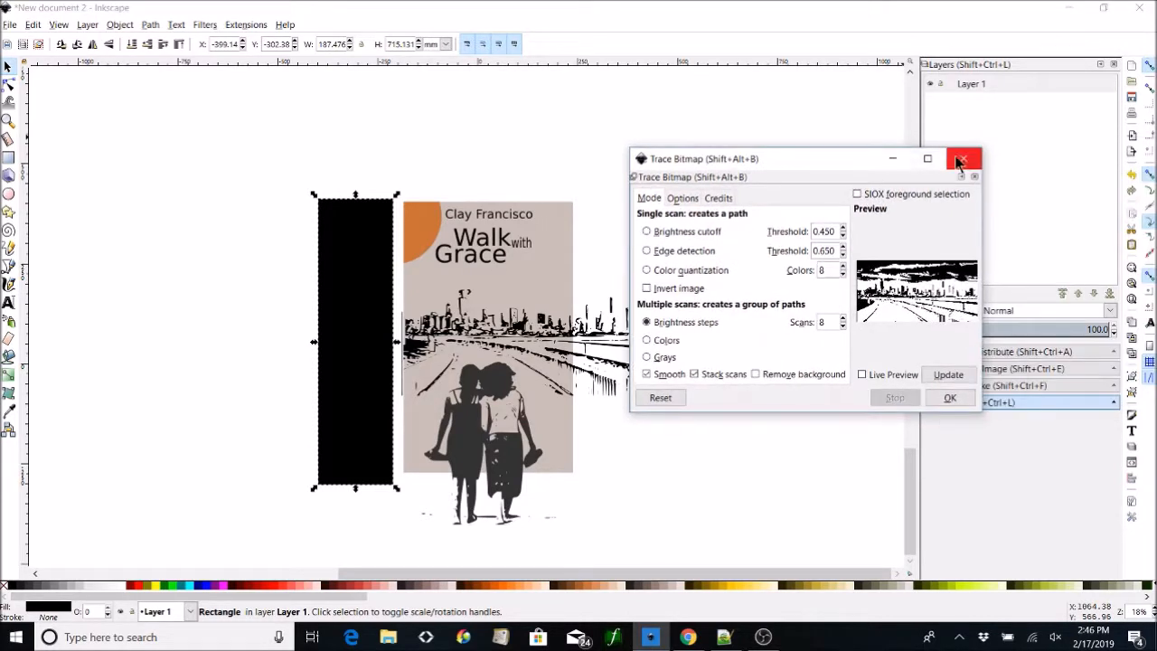
left_click(962, 160)
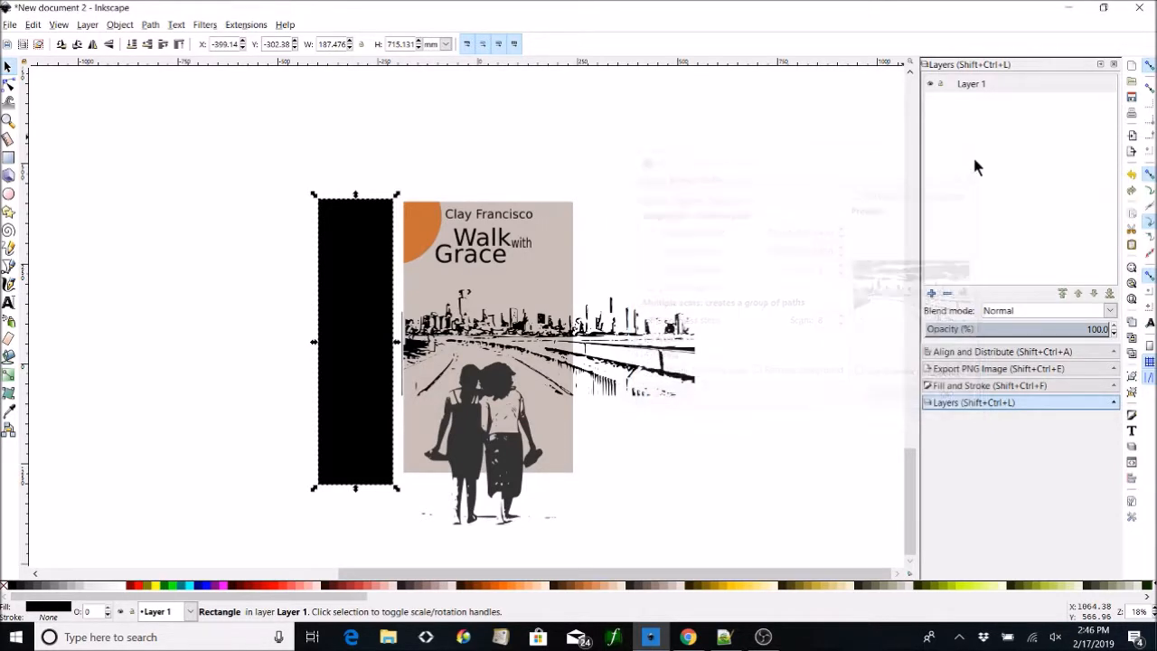
left_click(1058, 351)
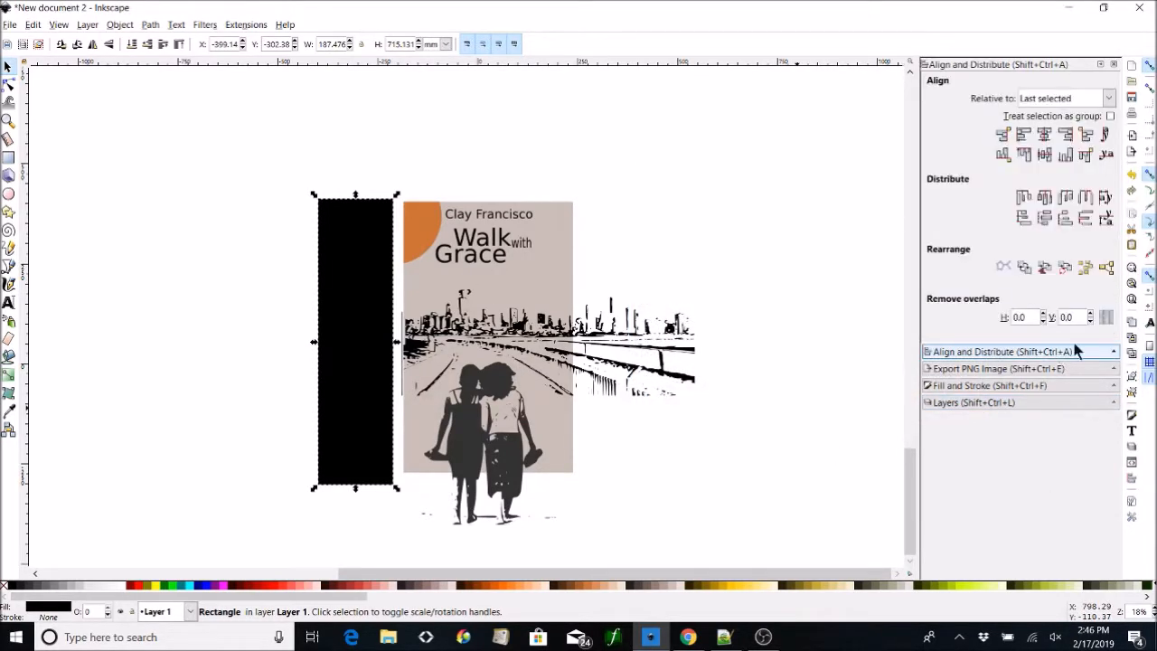
left_click(120, 24)
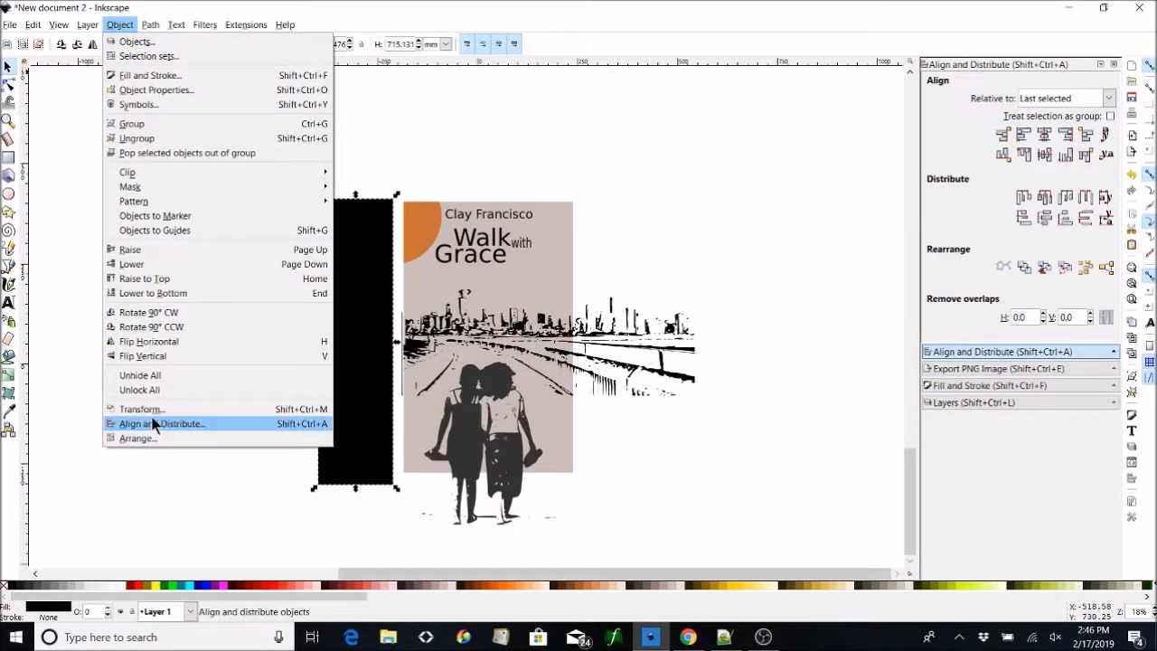
left_click(999, 90)
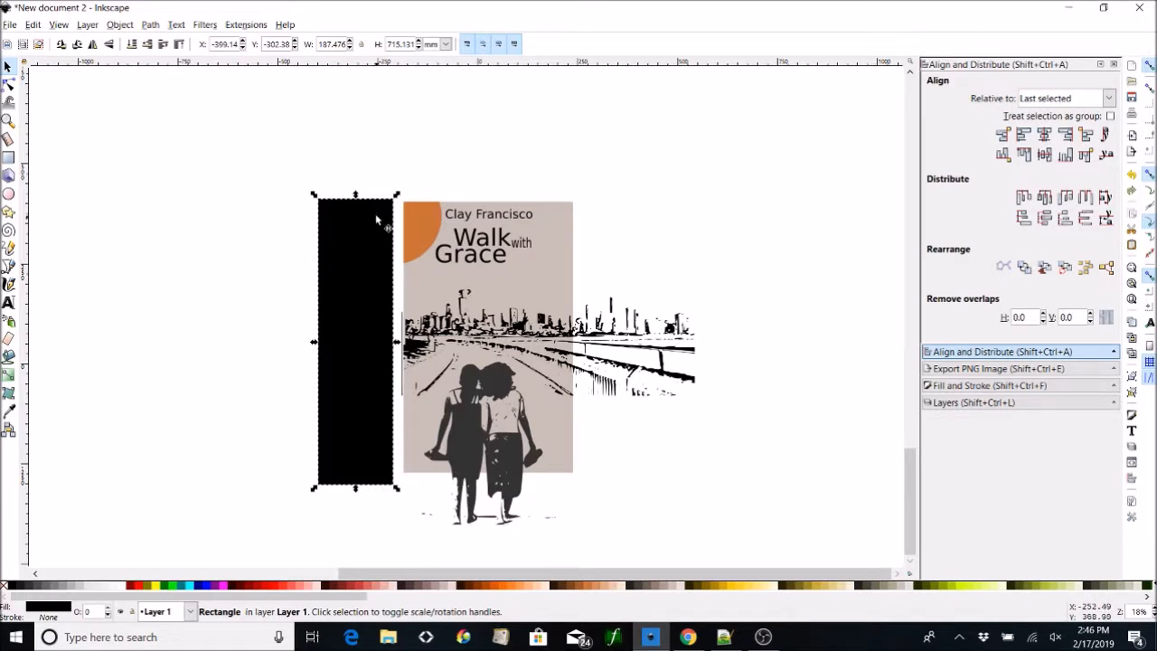
Align the black rectangle's right edge to the left edge of the cover background, relative to the last selected object.
left_click(540, 284, "shift")
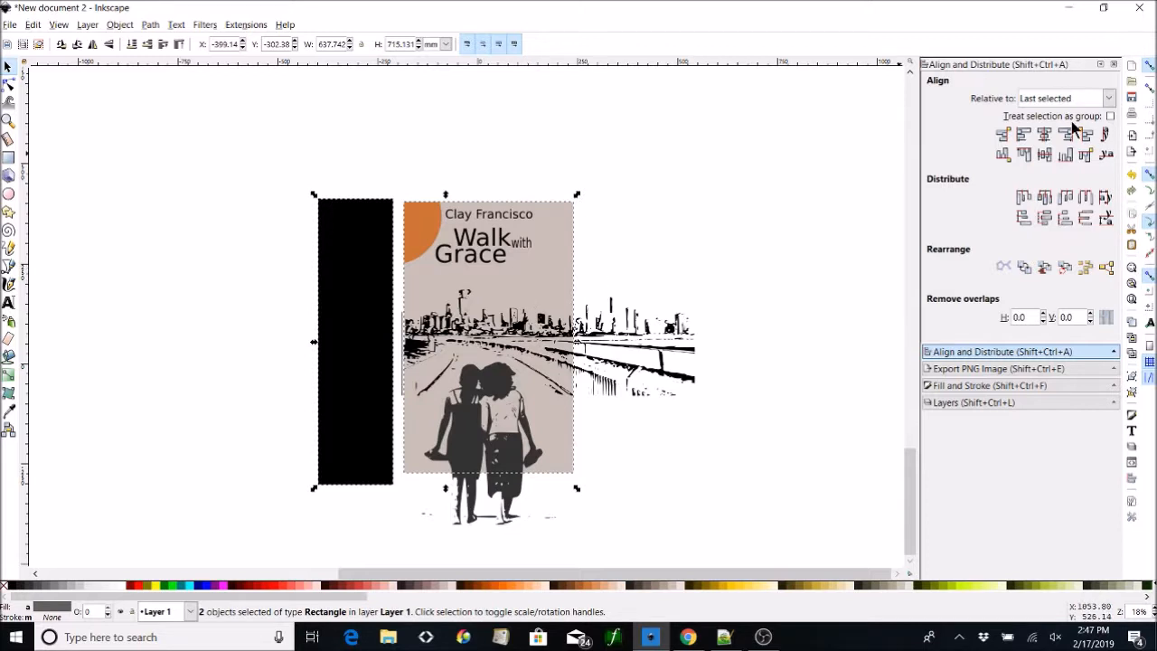
left_click(1024, 135)
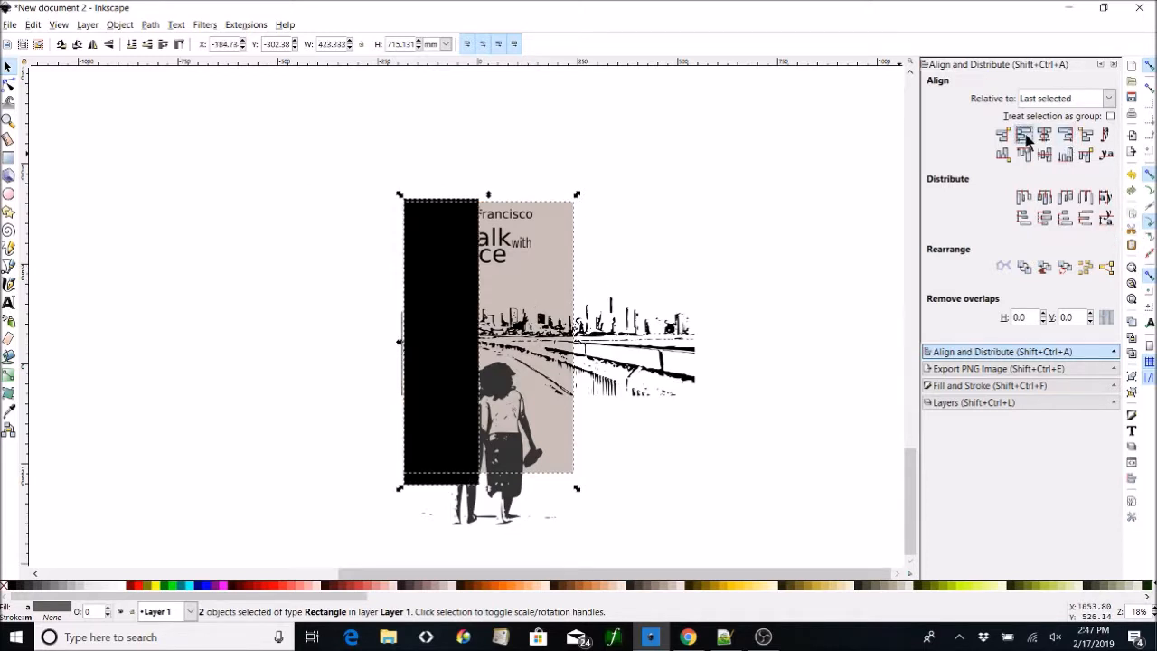
left_click(1085, 138)
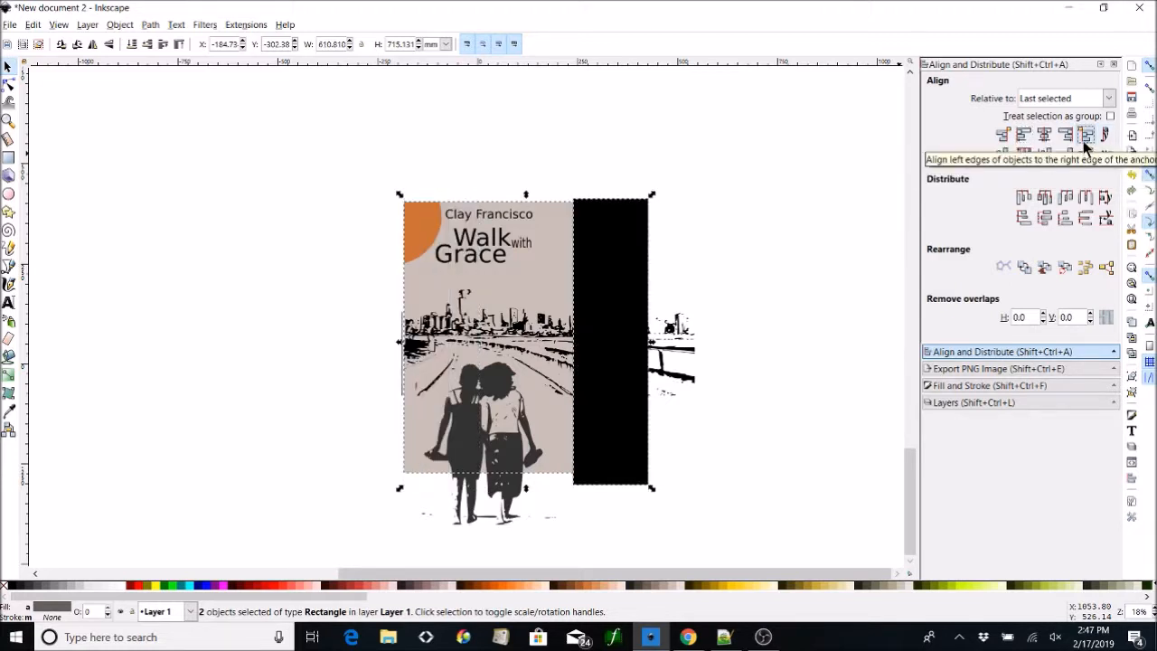
left_click(1002, 136)
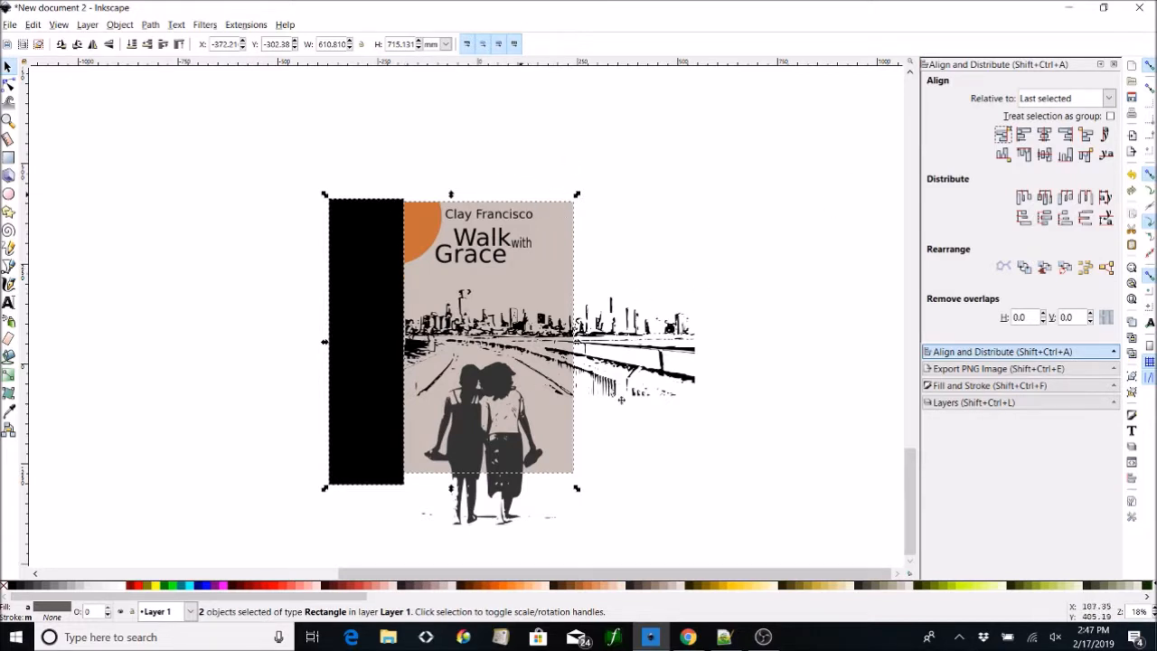
left_click(701, 462)
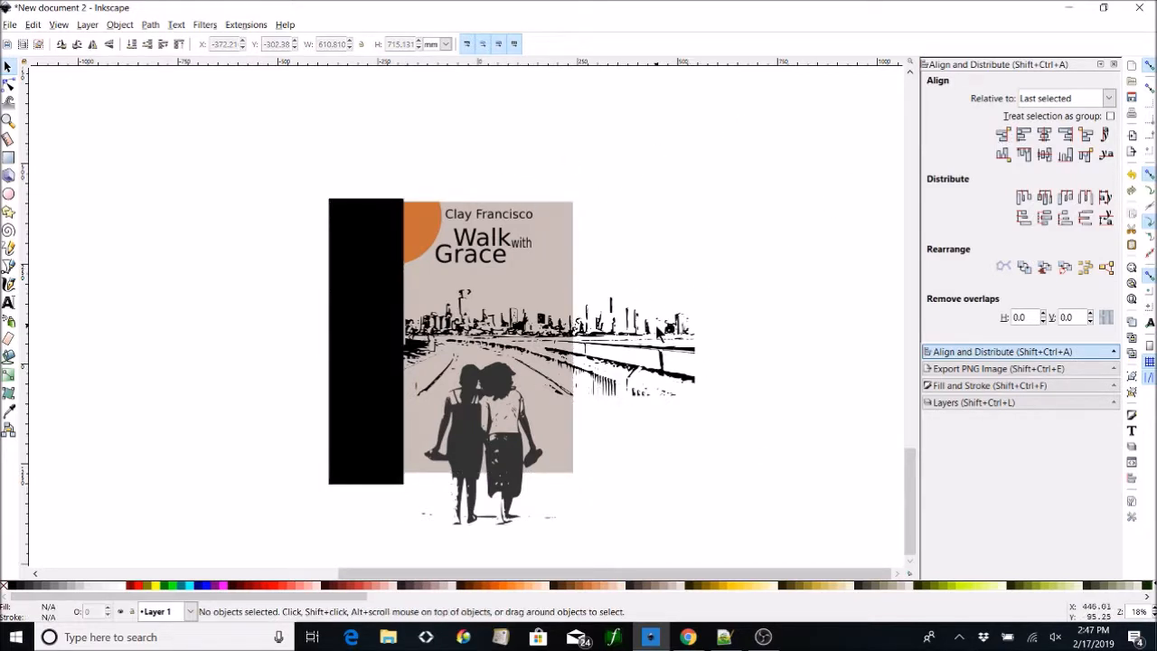
Subtract the black rectangle from the skyline with Difference to trim the part past the cover's left edge.
left_click(407, 339)
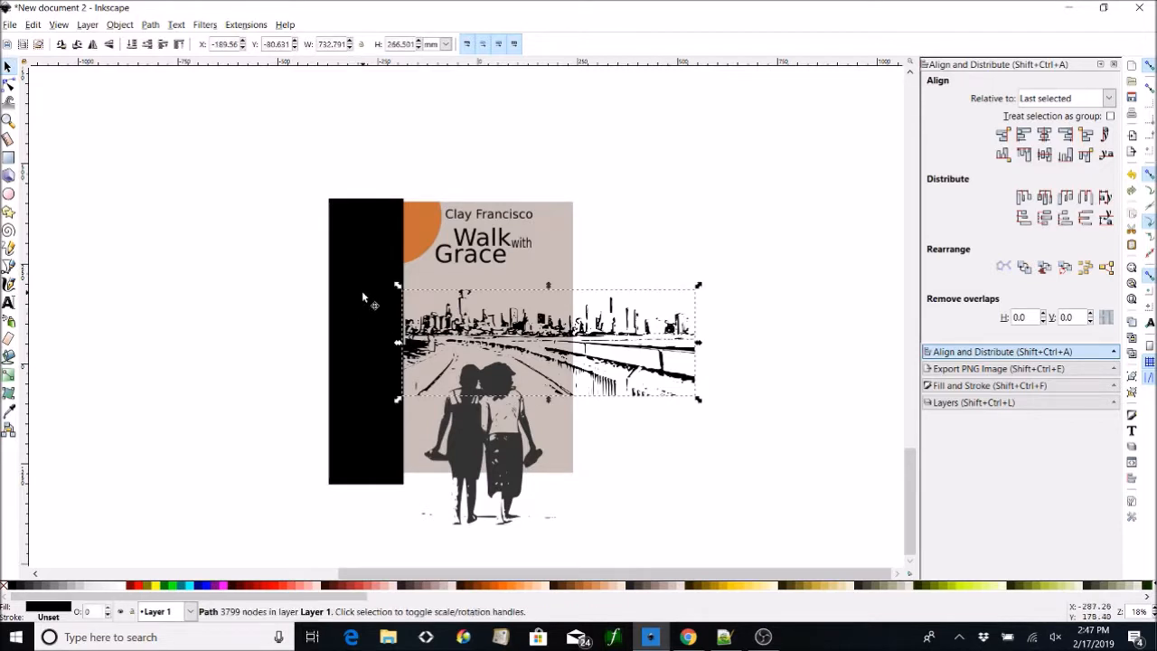
left_click(362, 292, "shift")
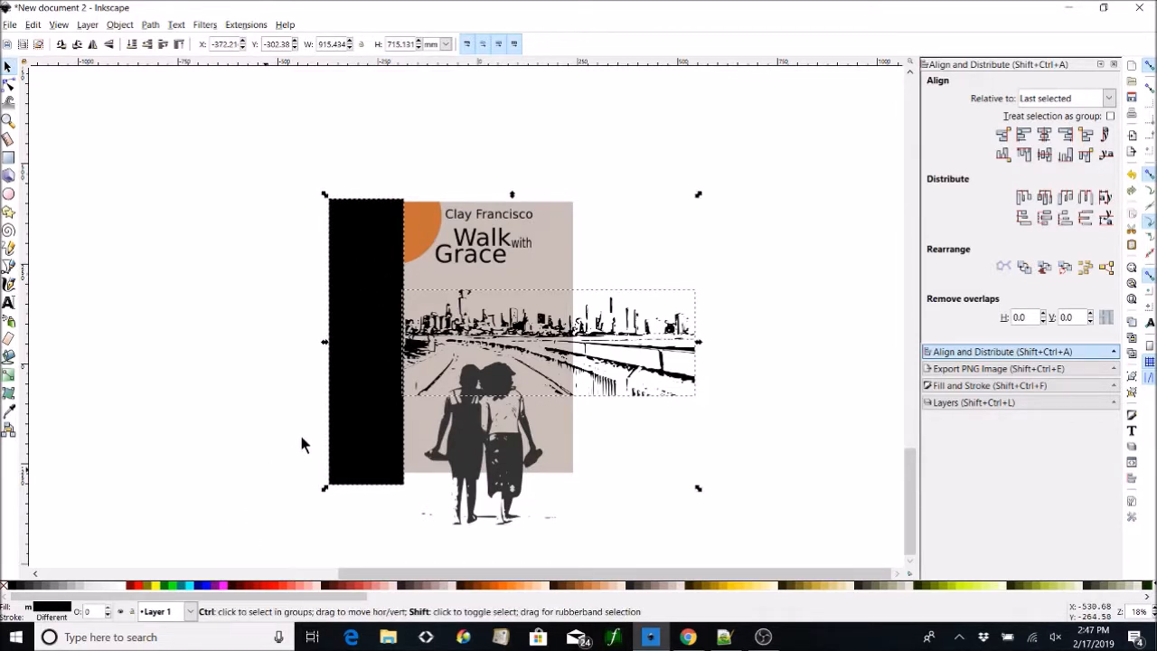
key("ctrl+minus")
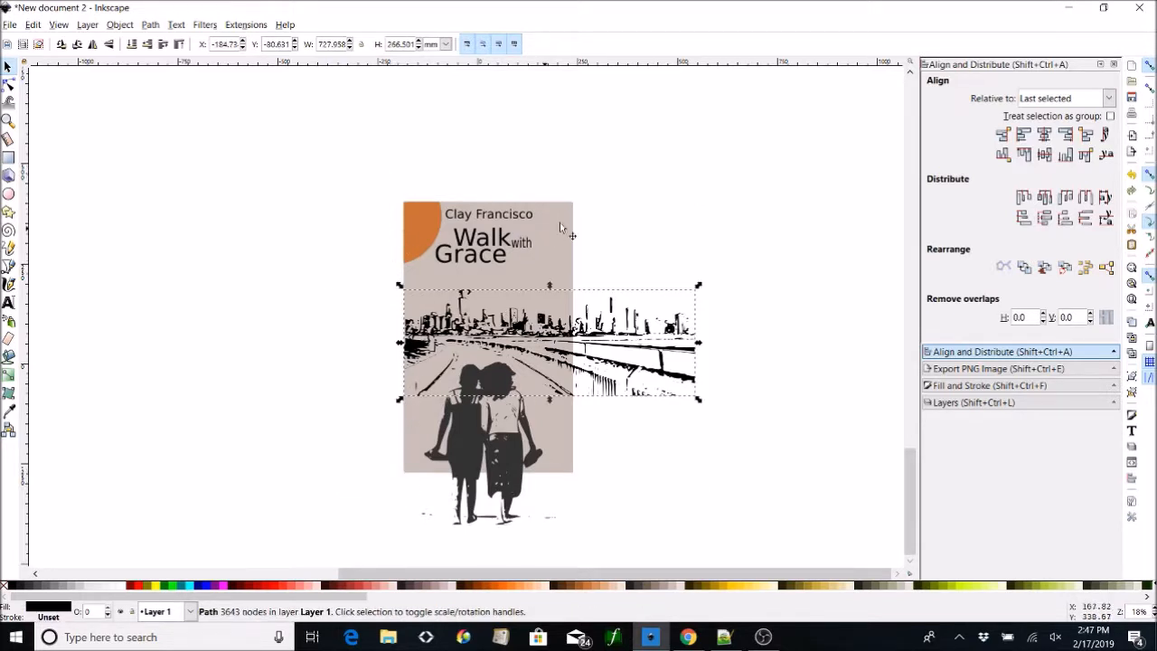
Draw a black rectangle about 652 by 227 mm across the cover's bottom edge and the couple's legs, and select the cover background.
left_click(559, 443)
left_click(8, 158)
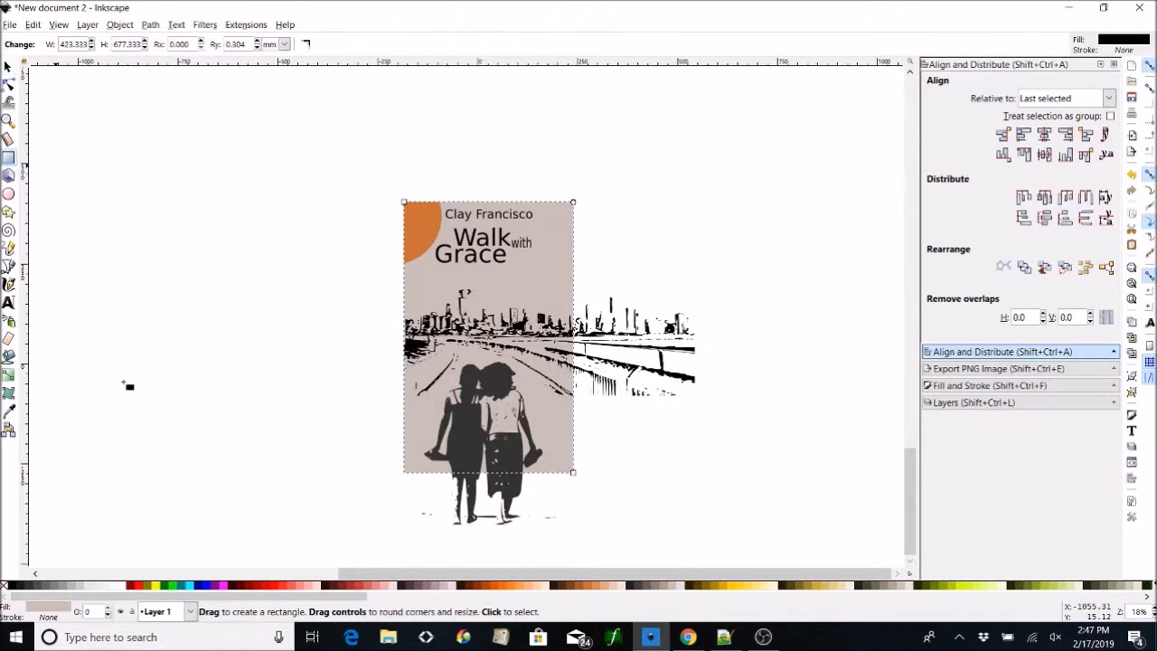
left_click_drag(602, 547, 341, 457)
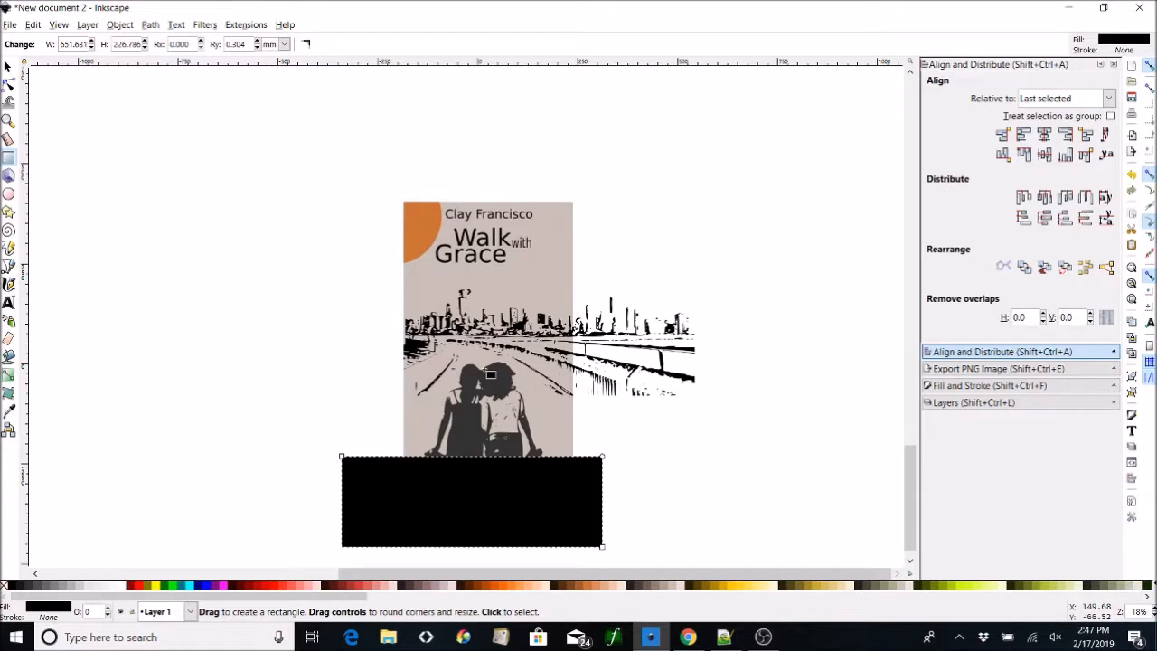
key("s")
left_click(544, 293)
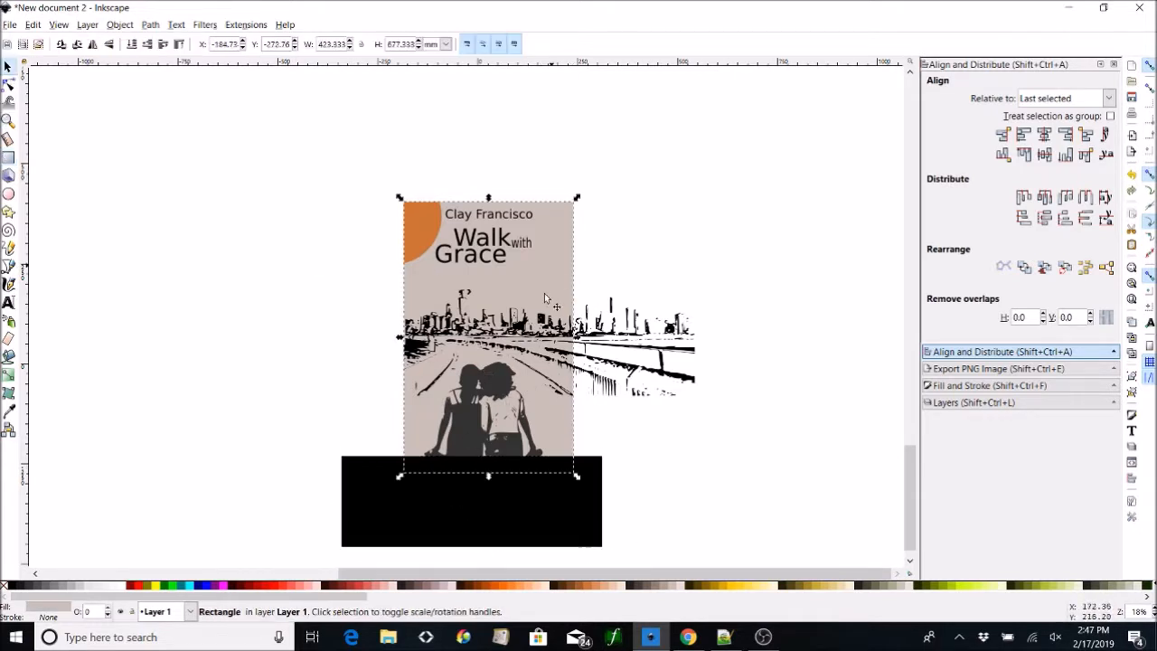
Align the black rectangle's top edge to the bottom edge of the cover background, relative to the last selected object.
left_click(571, 517, "shift")
left_click(703, 437)
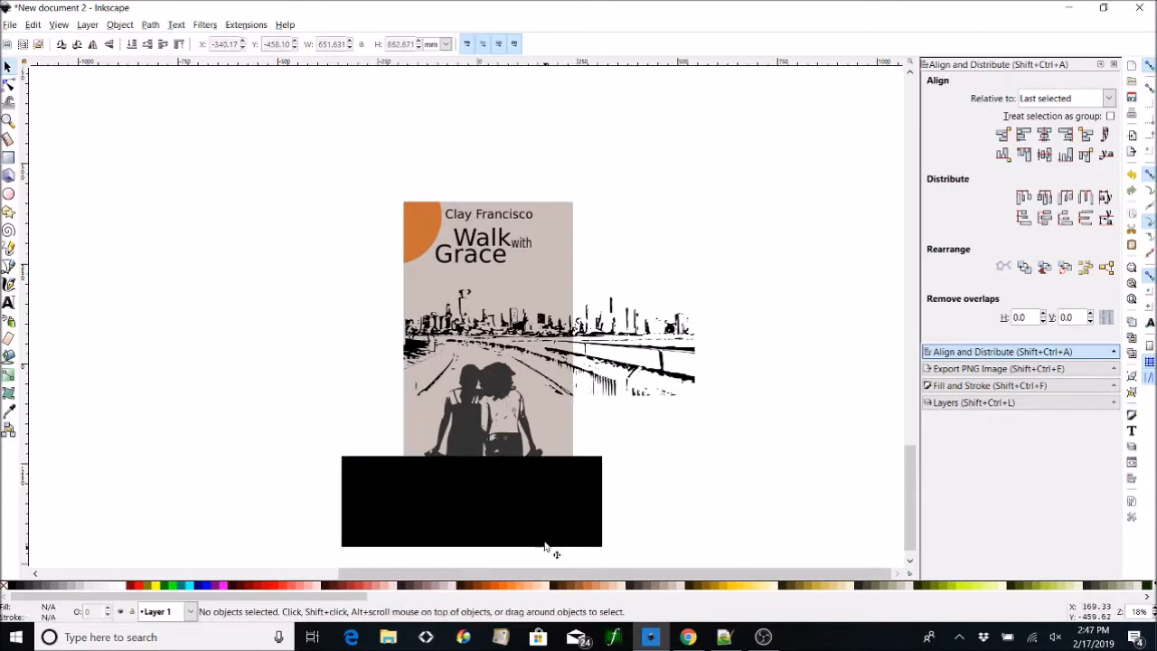
left_click(564, 513)
left_click(563, 246, "shift")
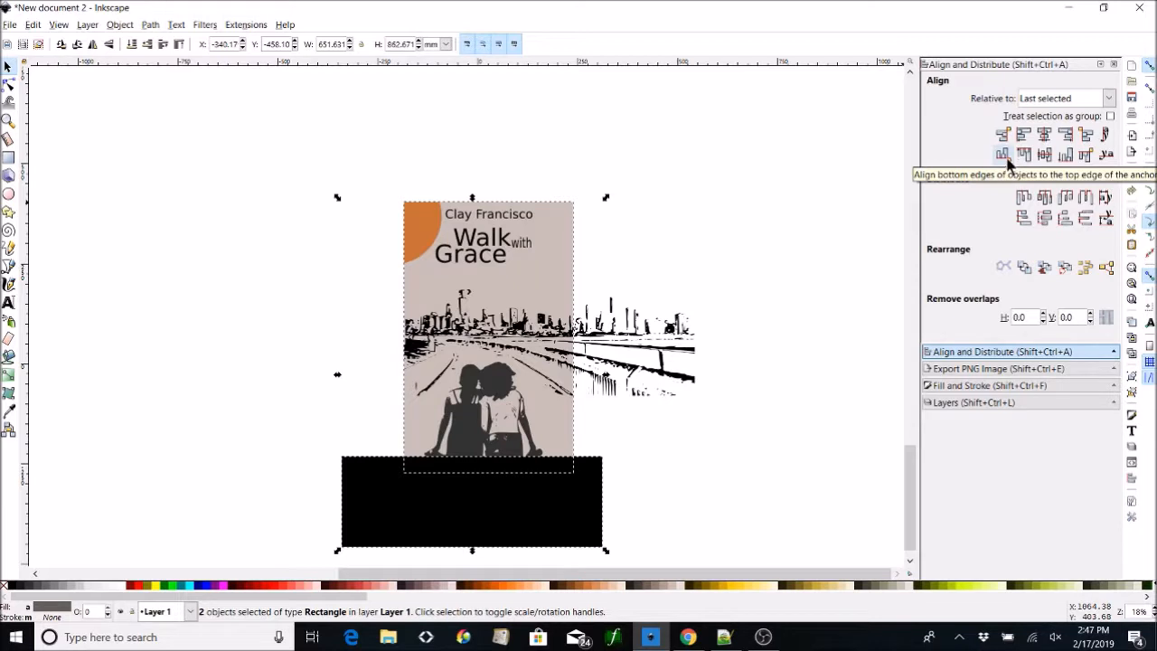
left_click(1085, 154)
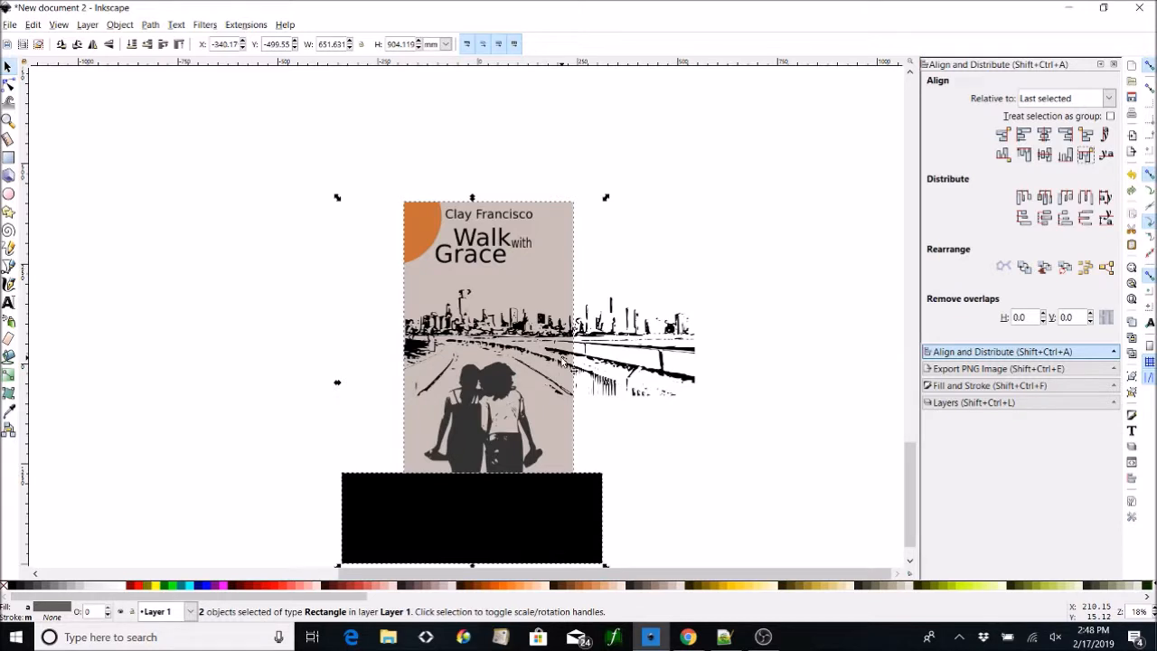
Subtract the black rectangle from the couple with Difference to trim the legs past the cover's bottom edge.
key("ctrl+minus")
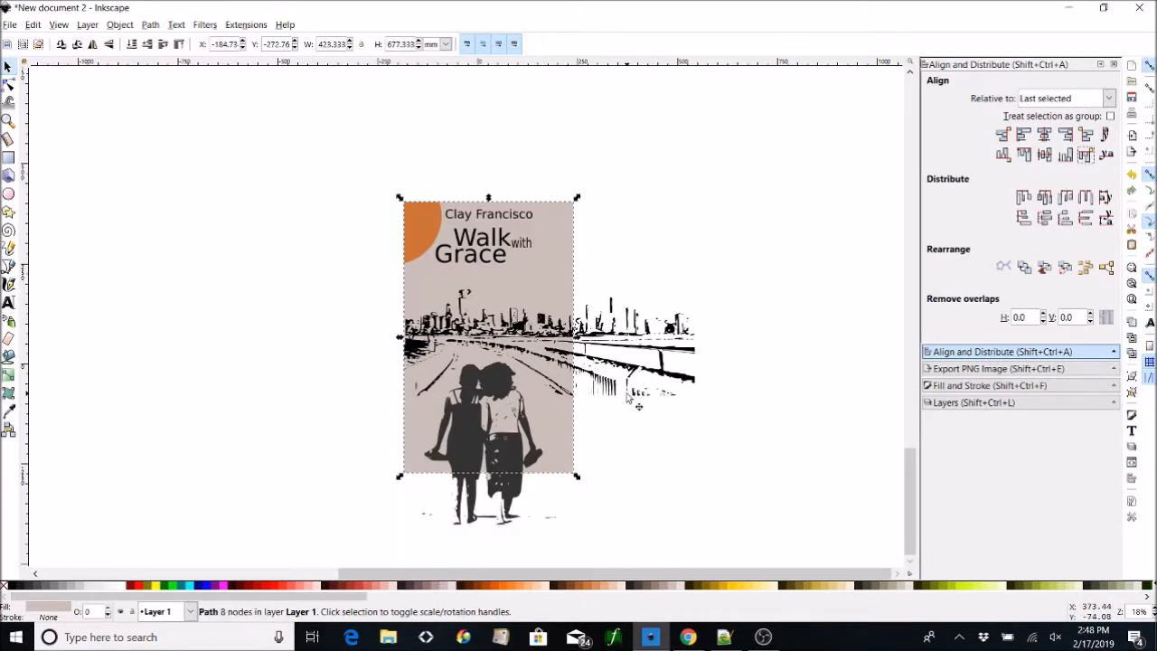
key("ctrl+z")
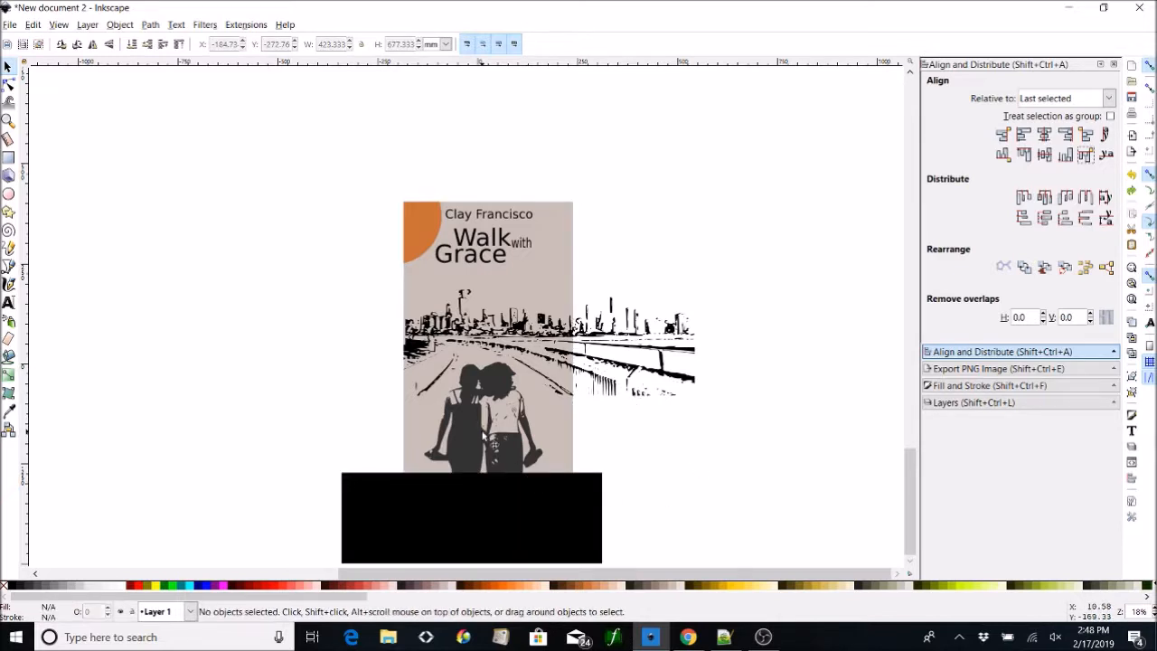
left_click(506, 438)
left_click(584, 511, "shift")
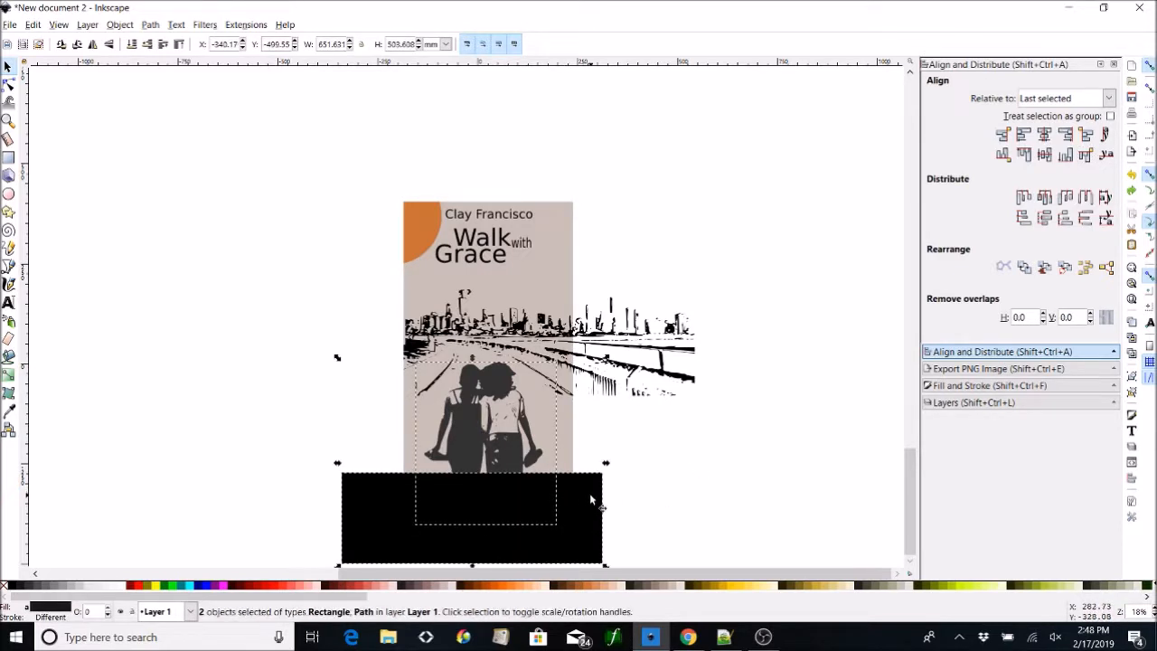
key("ctrl+minus")
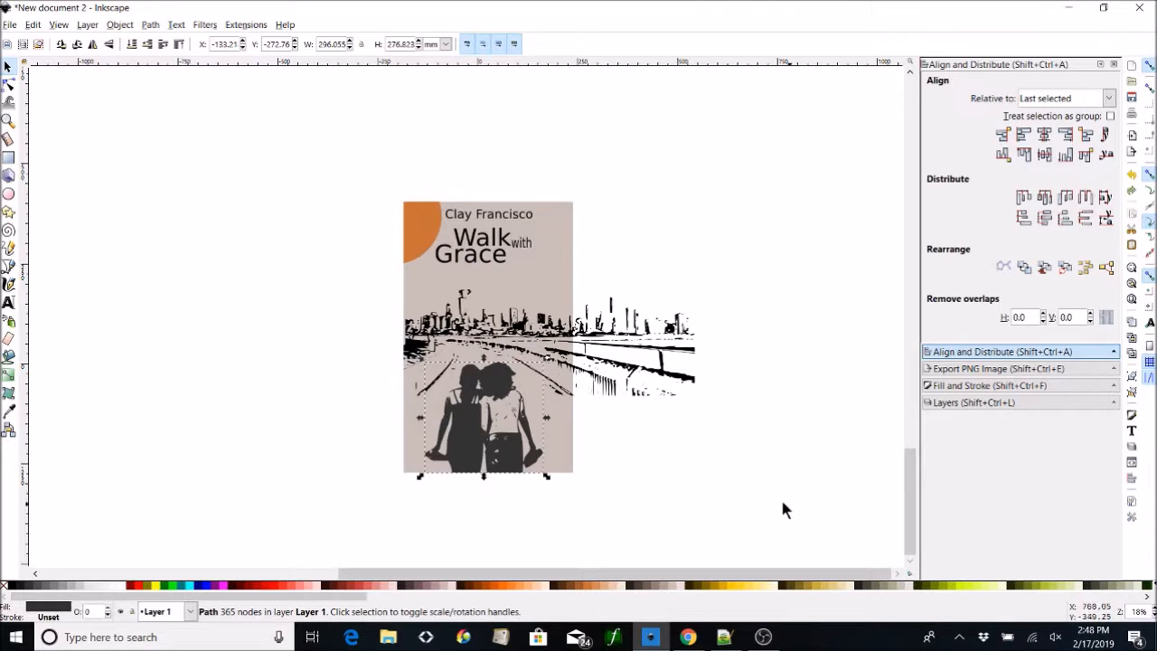
Draw a black rectangle about 614 by 966 mm over the cover's right edge and the overhanging skyline.
left_click(7, 161)
left_click_drag(795, 531, 552, 148)
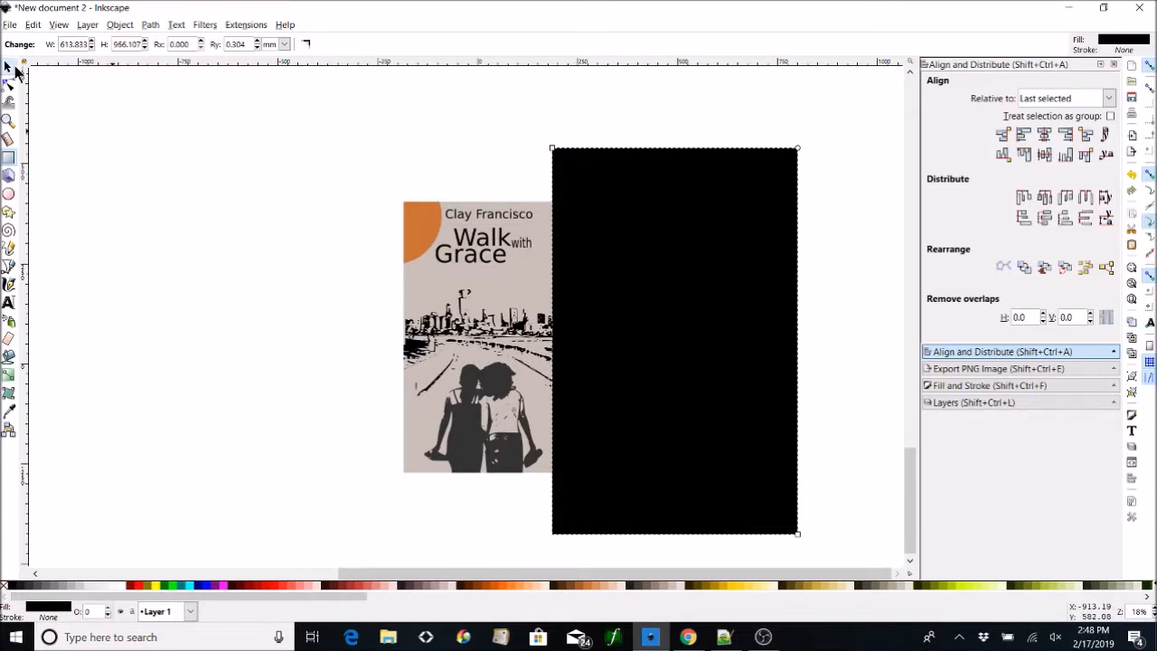
left_click(8, 67)
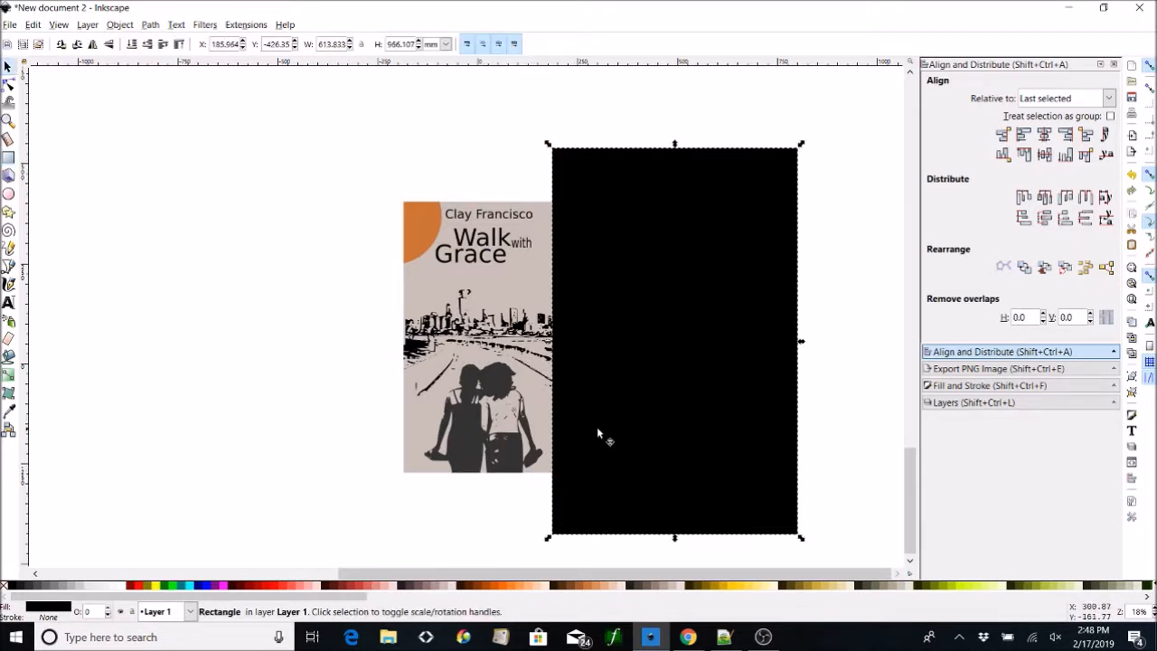
Align the black rectangle's left edge to the right edge of the cover background, relative to the last selected object.
left_click(485, 337)
left_click_drag(729, 247, 732, 244)
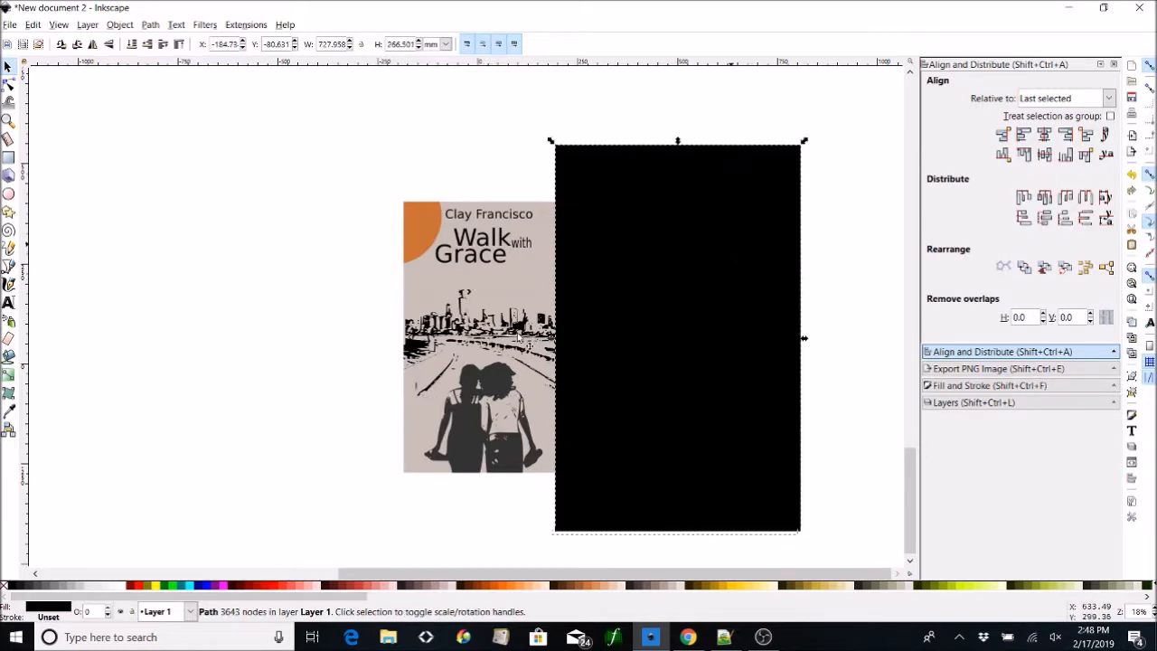
left_click(542, 269, "shift")
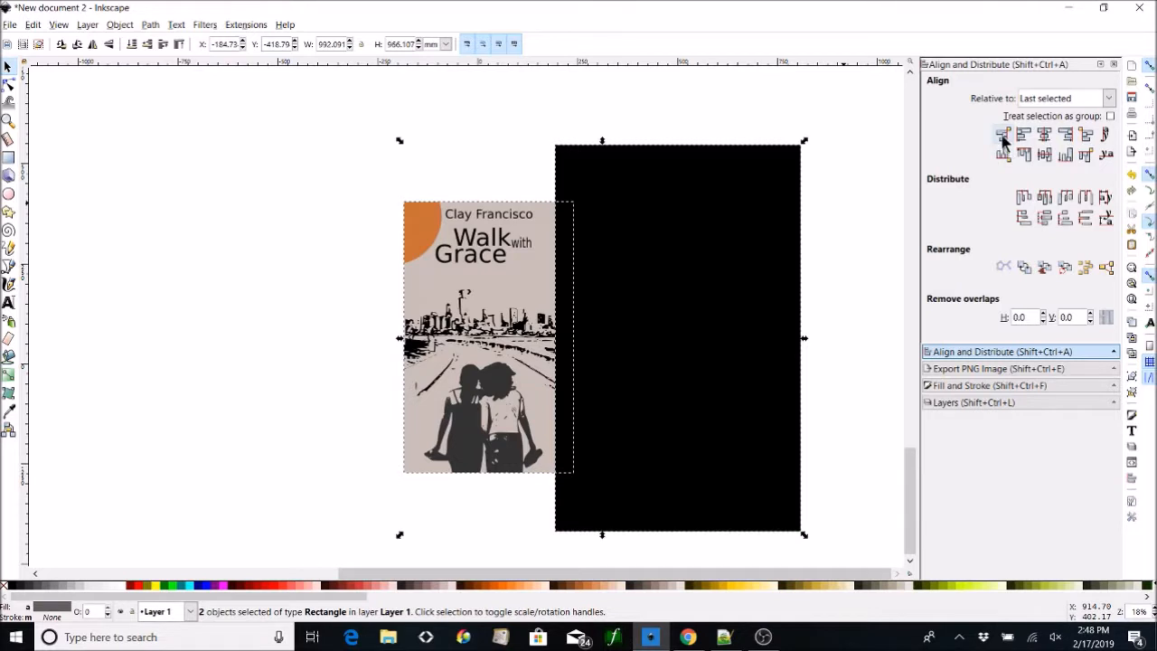
left_click(1085, 134)
left_click(525, 167)
Subtract the black rectangle from the skyline with Difference to trim the part past the cover's right edge.
left_click(558, 334)
left_click(763, 318, "shift")
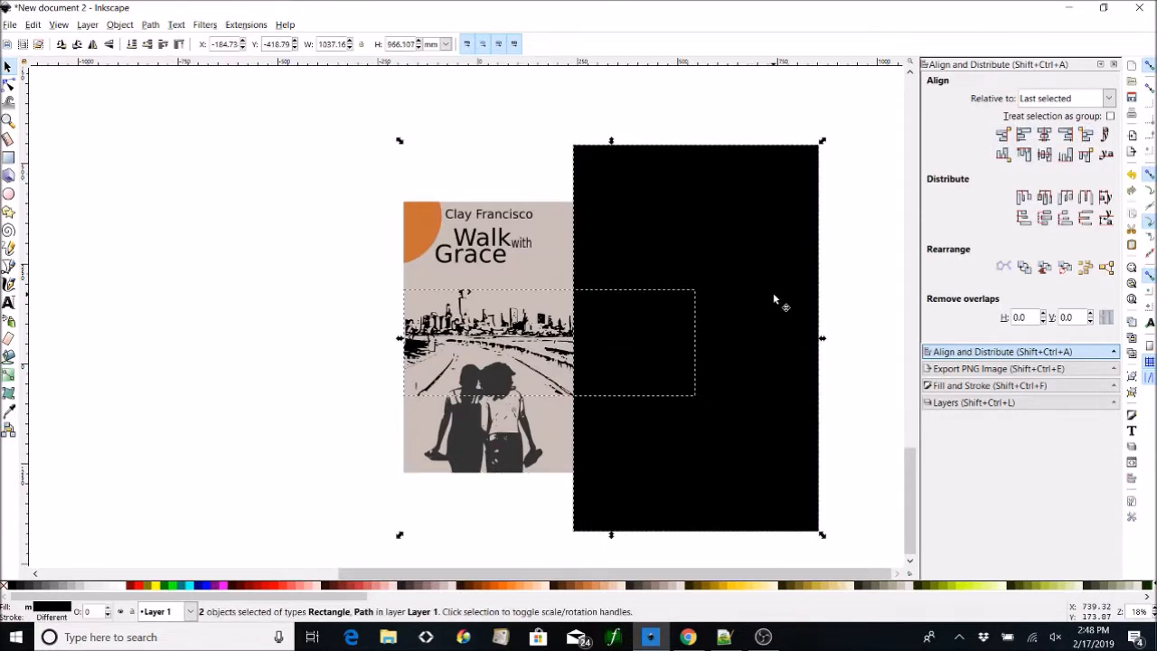
key("ctrl+minus")
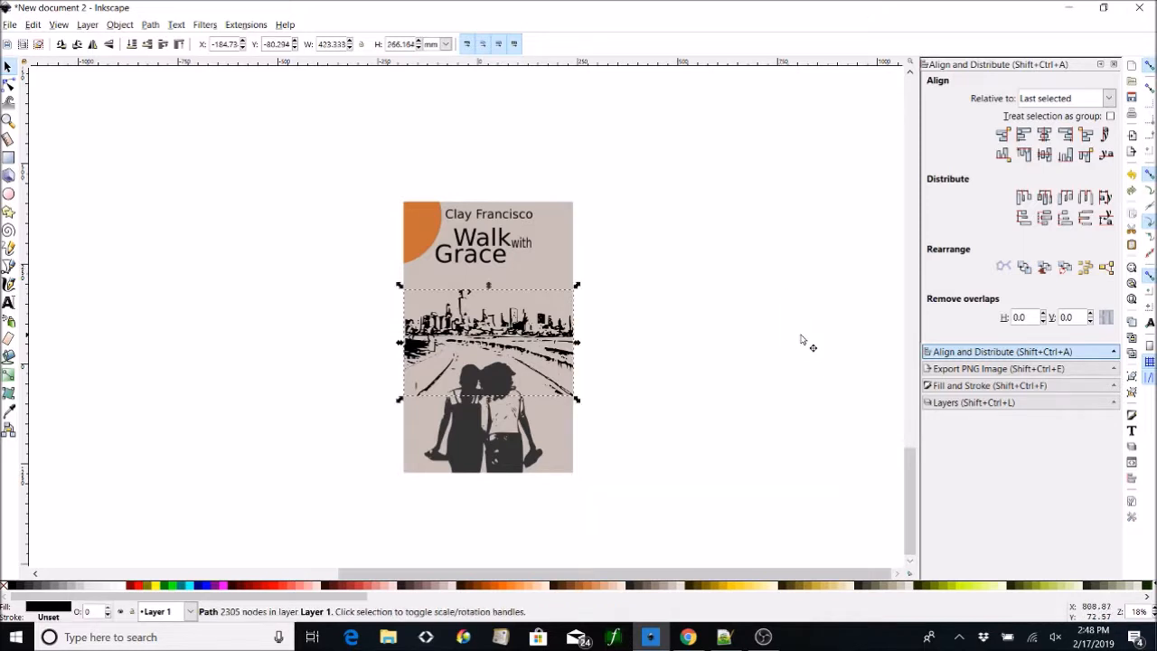
left_click(720, 386)
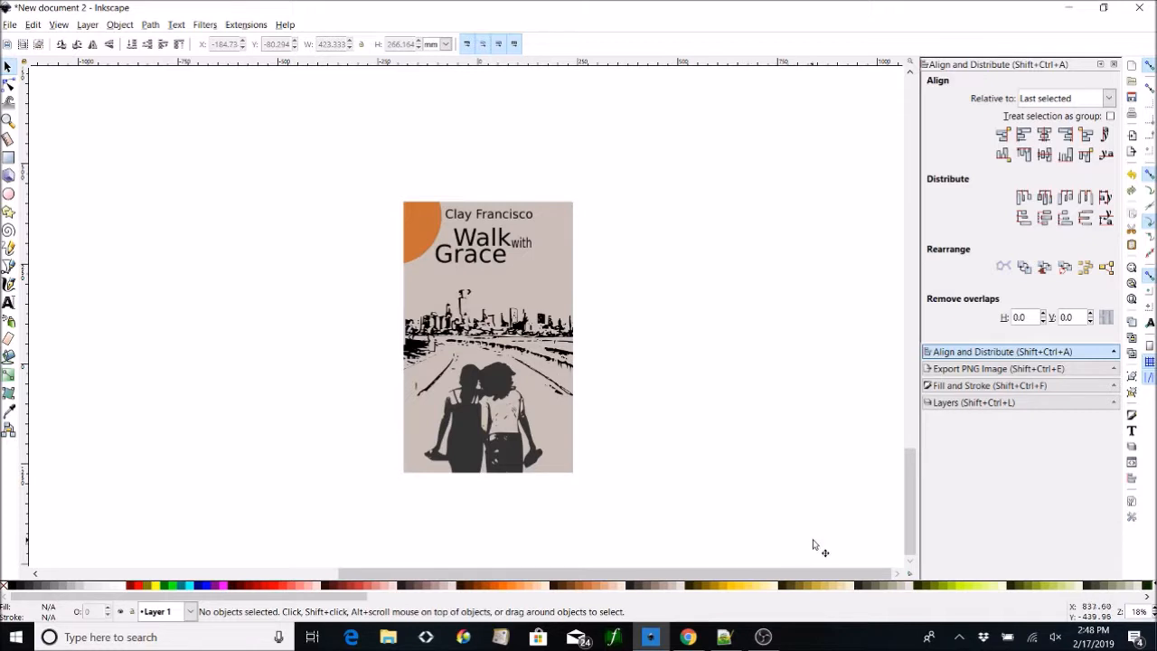
Examine the trimmed cover from title to couple and compare it with the Darius the Great Is Not Okay cover in Chrome.
key("plus")
key("plus")
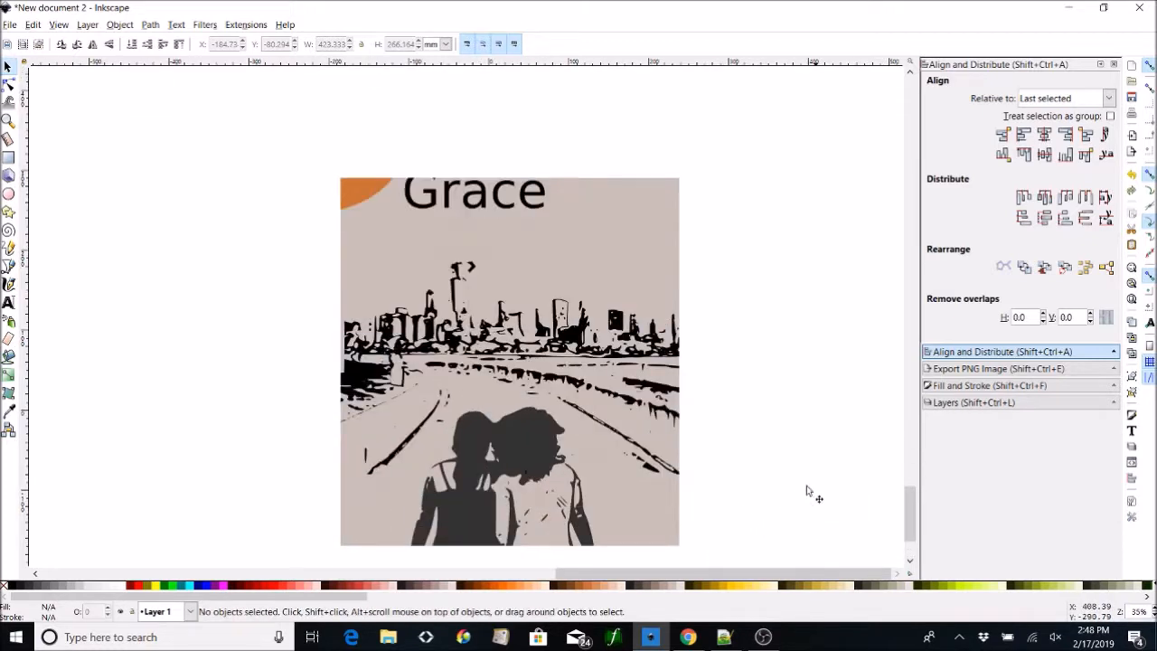
scroll(857, 337, "down", 2)
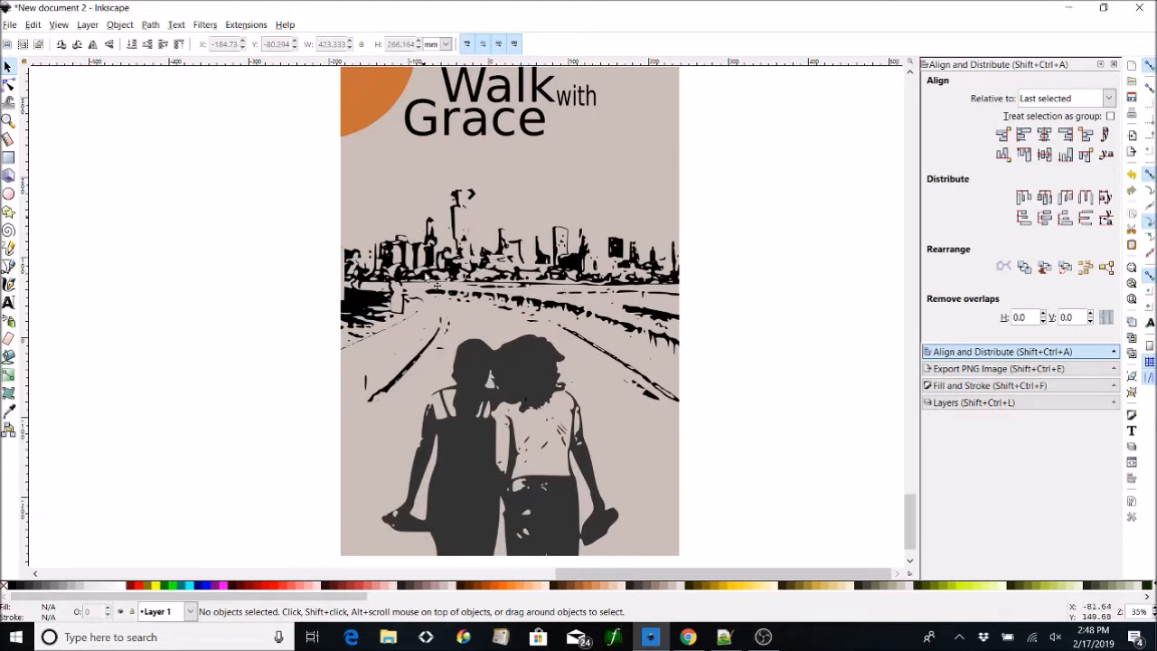
left_click(724, 637)
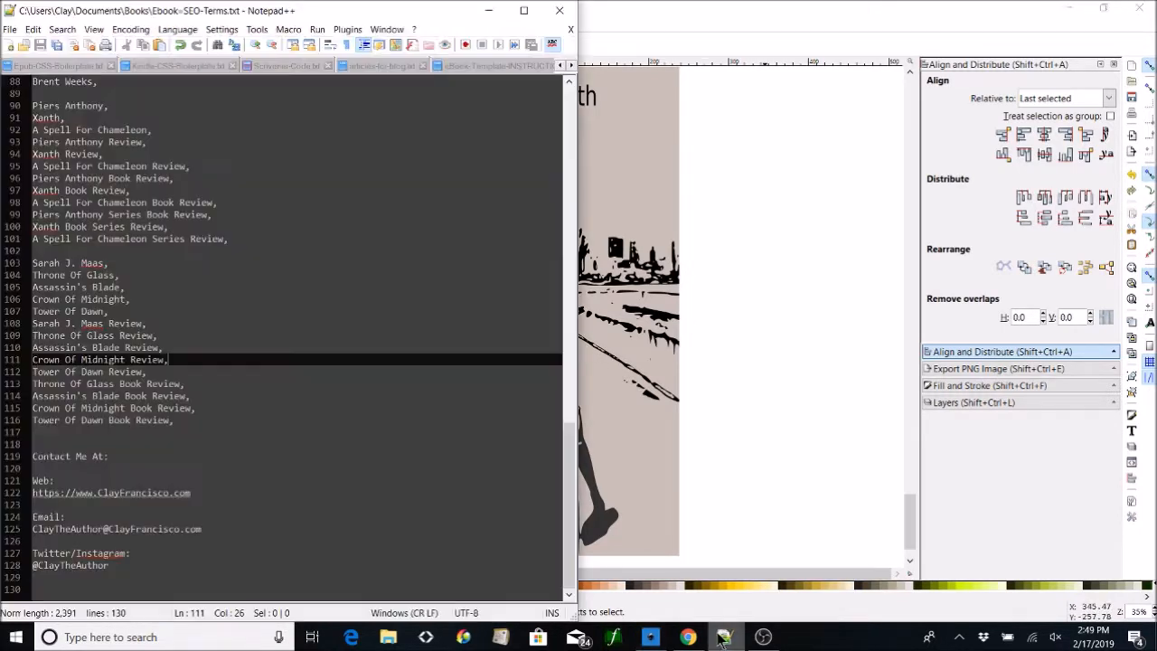
left_click(685, 637)
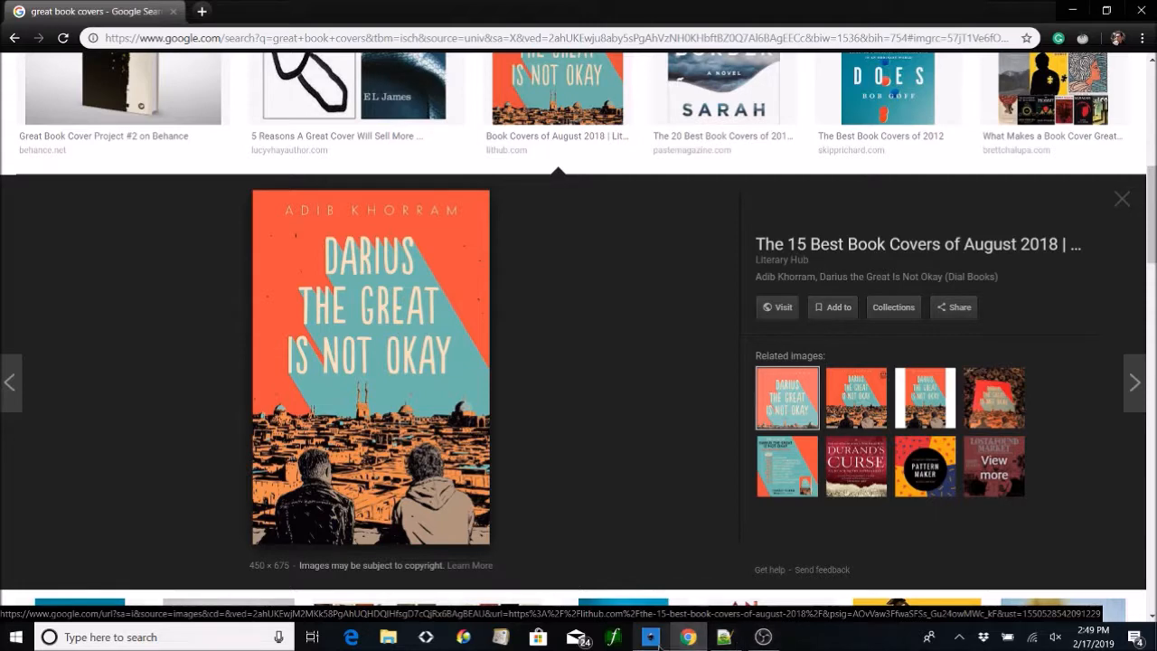
left_click(653, 638)
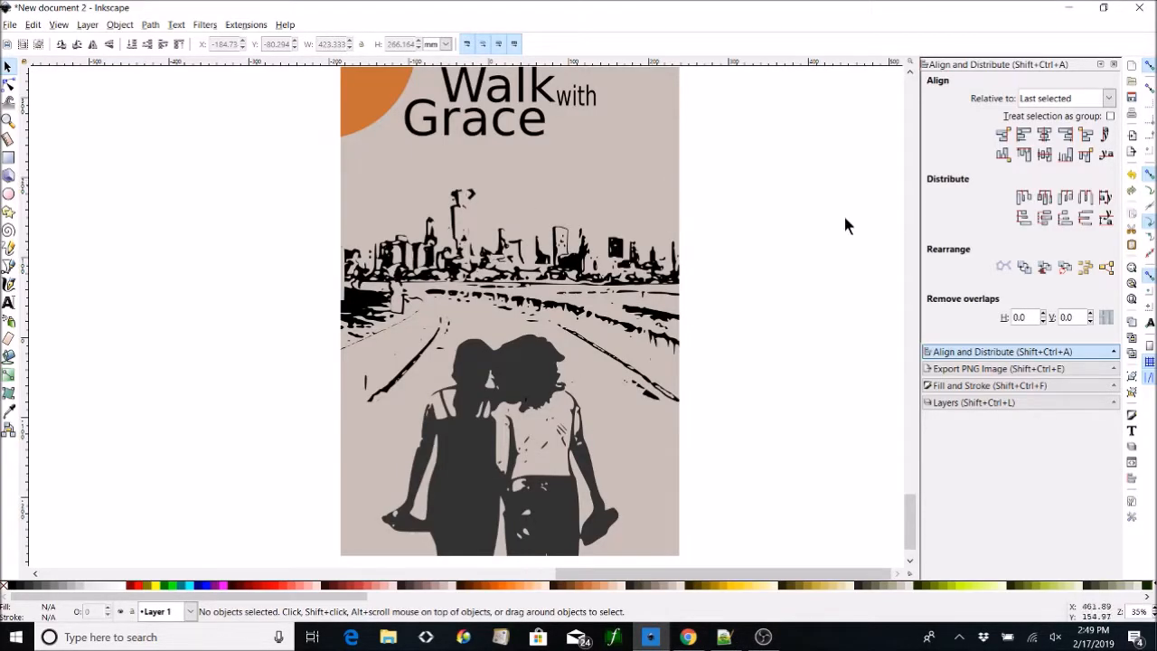
scroll(694, 268, "up", 2)
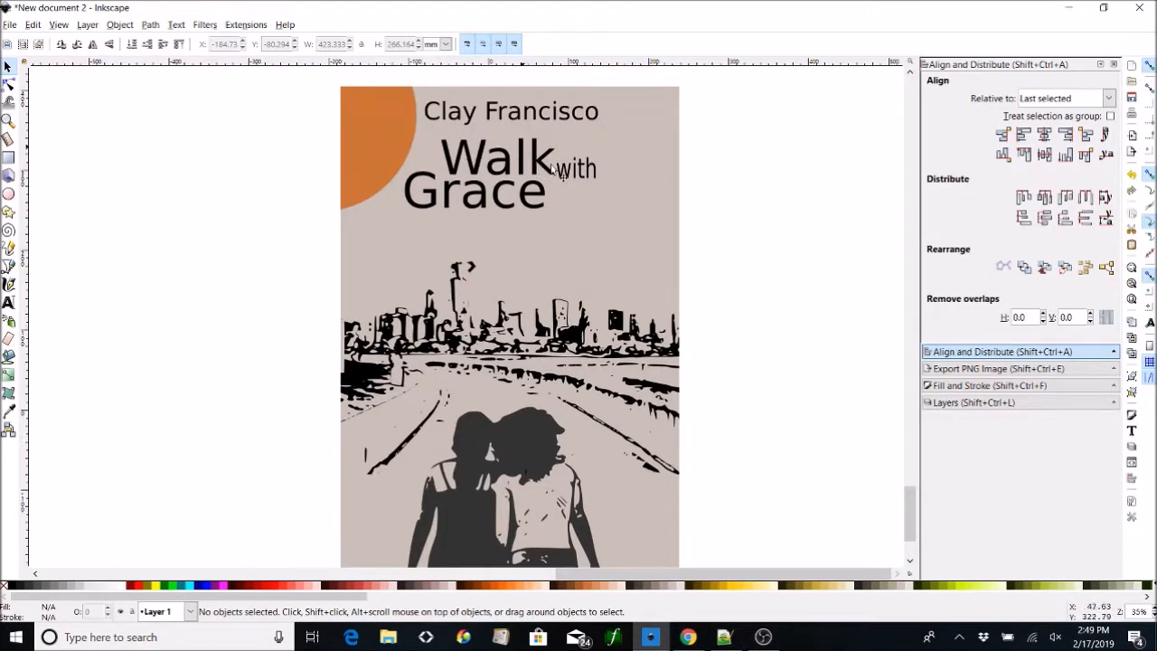
scroll(561, 346, "down", 4)
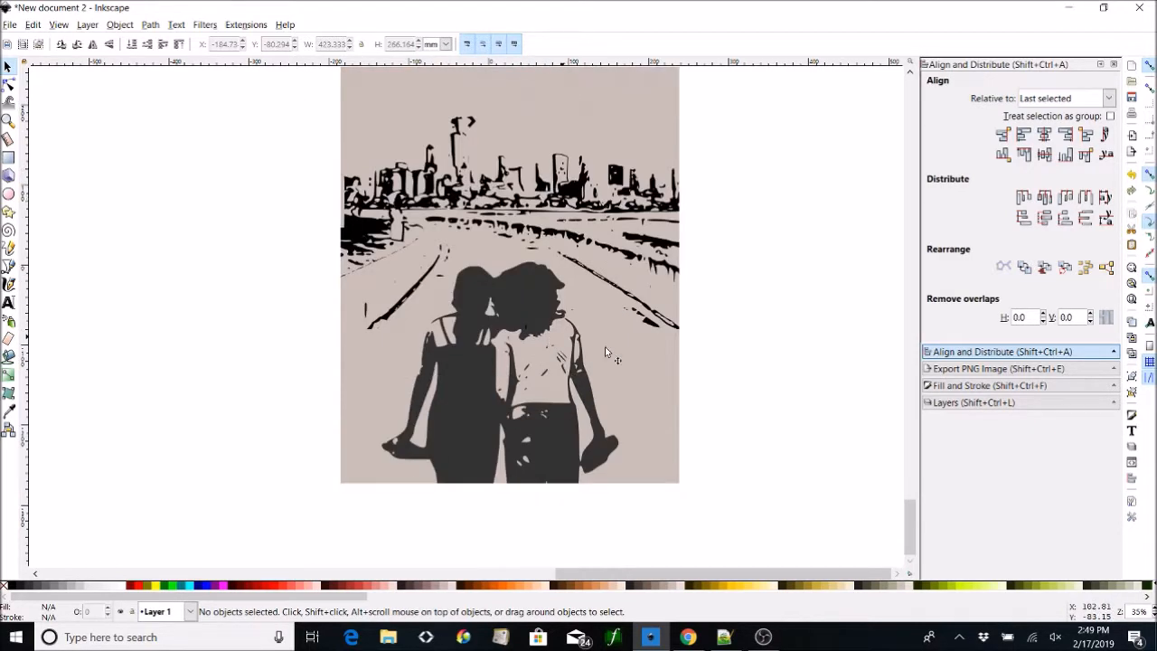
scroll(629, 359, "up", 4)
Move the skyline straight down about 10 mm, closer to the couple.
left_click(566, 340)
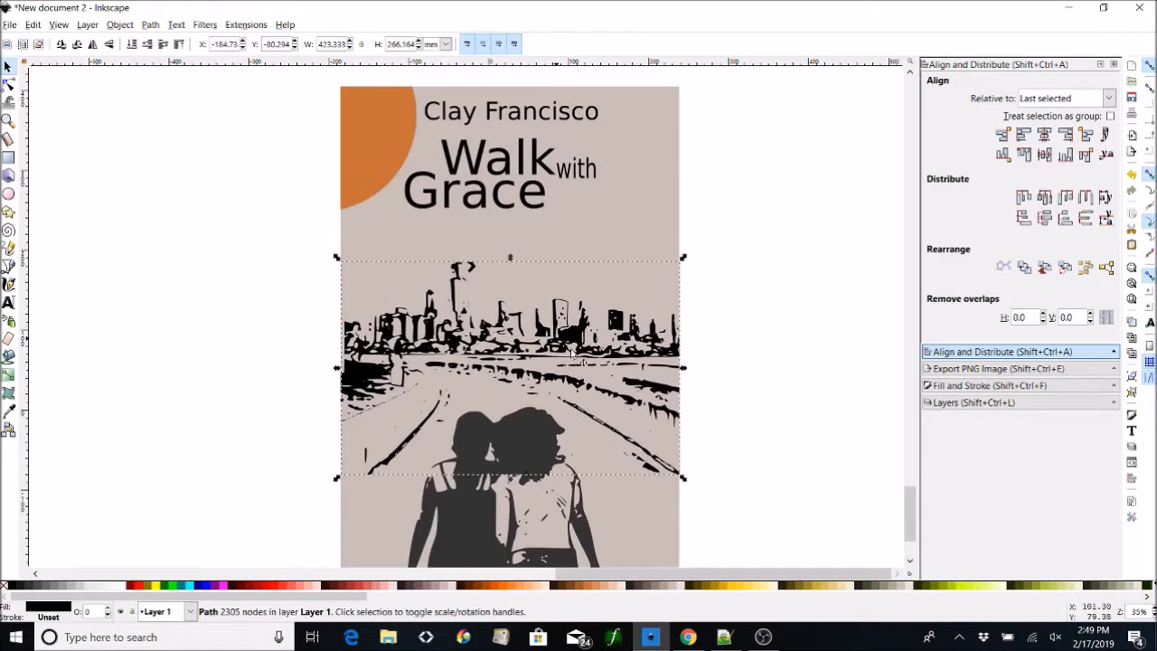
scroll(642, 334, "down", 4)
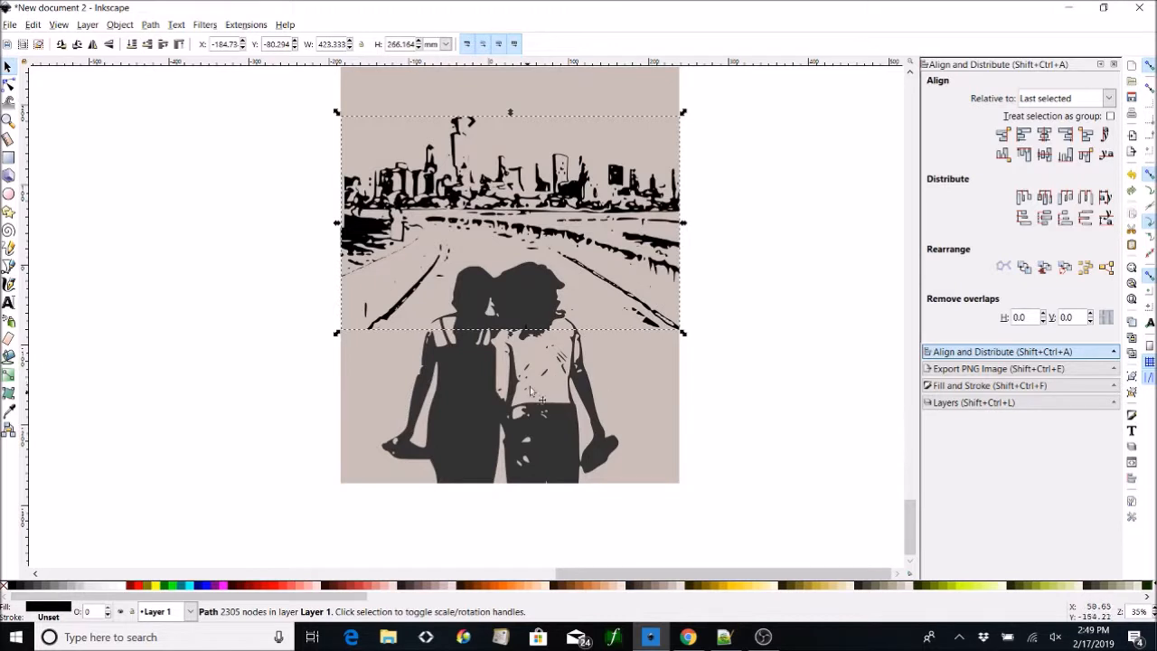
scroll(639, 298, "up", 5)
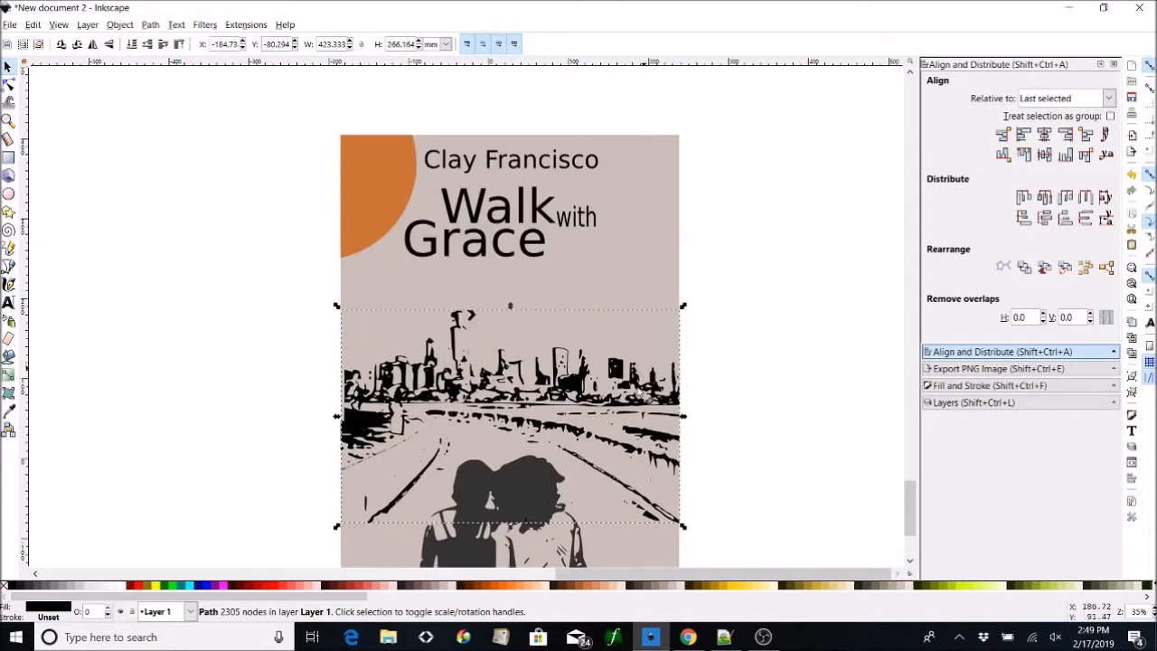
scroll(643, 363, "down", 2)
key("ctrl")
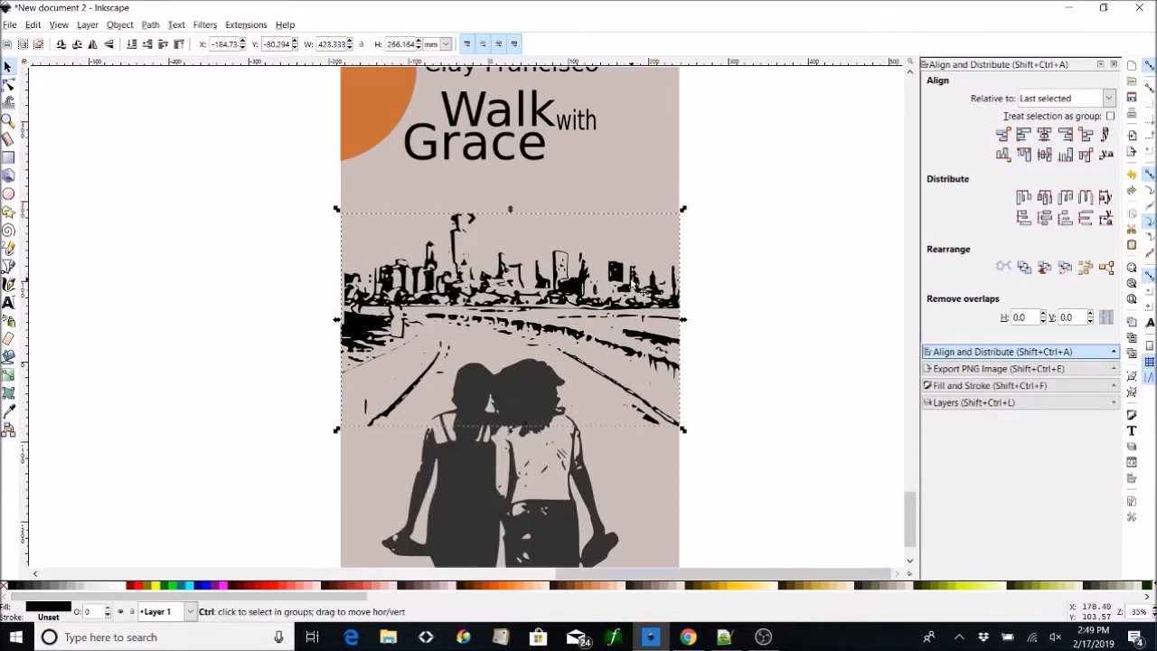
mouse_move(627, 289)
left_mouse_down()
mouse_move(627, 310)
mouse_move(615, 291)
left_mouse_up()
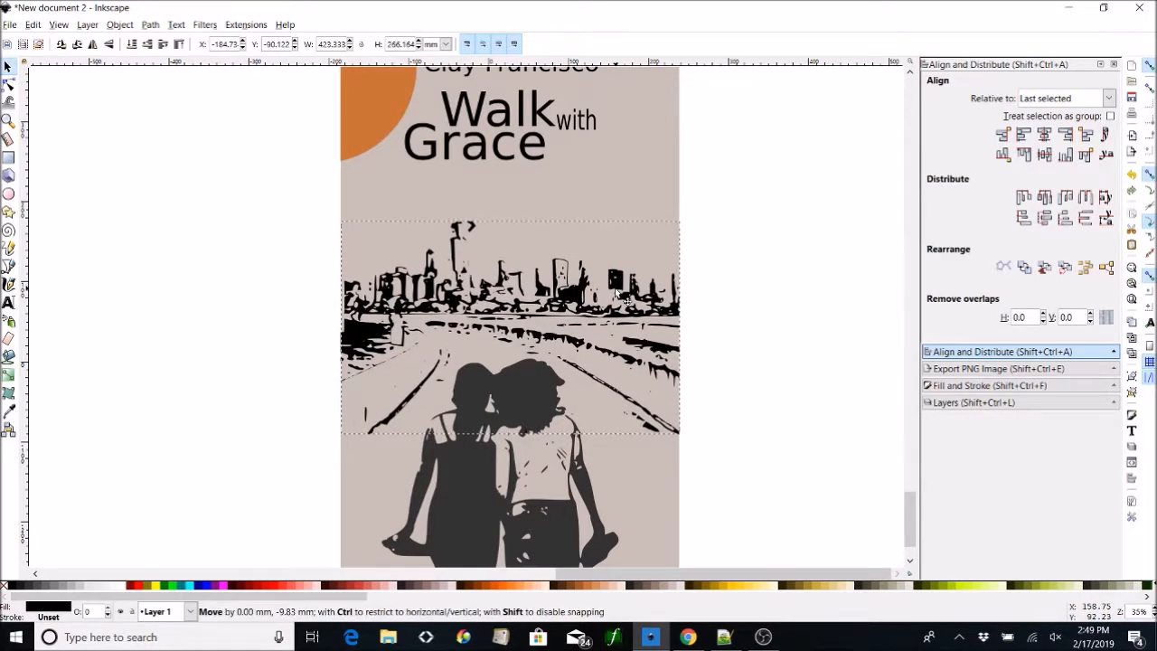
left_click(784, 259)
Move the "Walk with Grace" title down toward the skyline and shift the author name slightly lower.
scroll(490, 267, "up", 2)
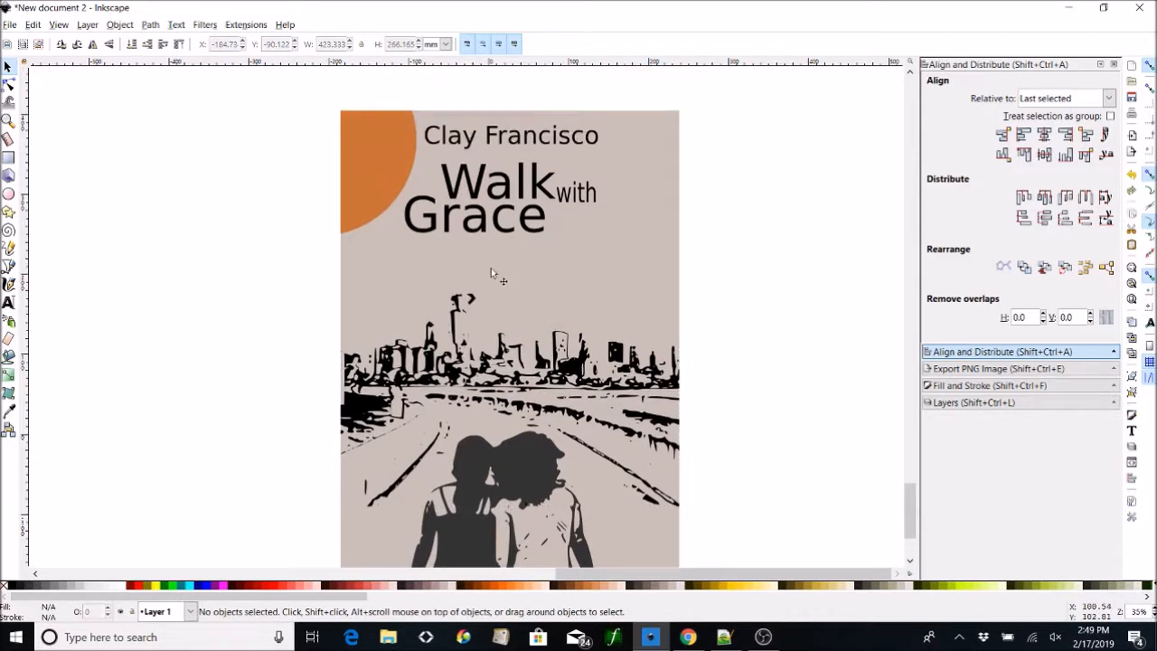
left_click(542, 227)
left_click(583, 198, "shift")
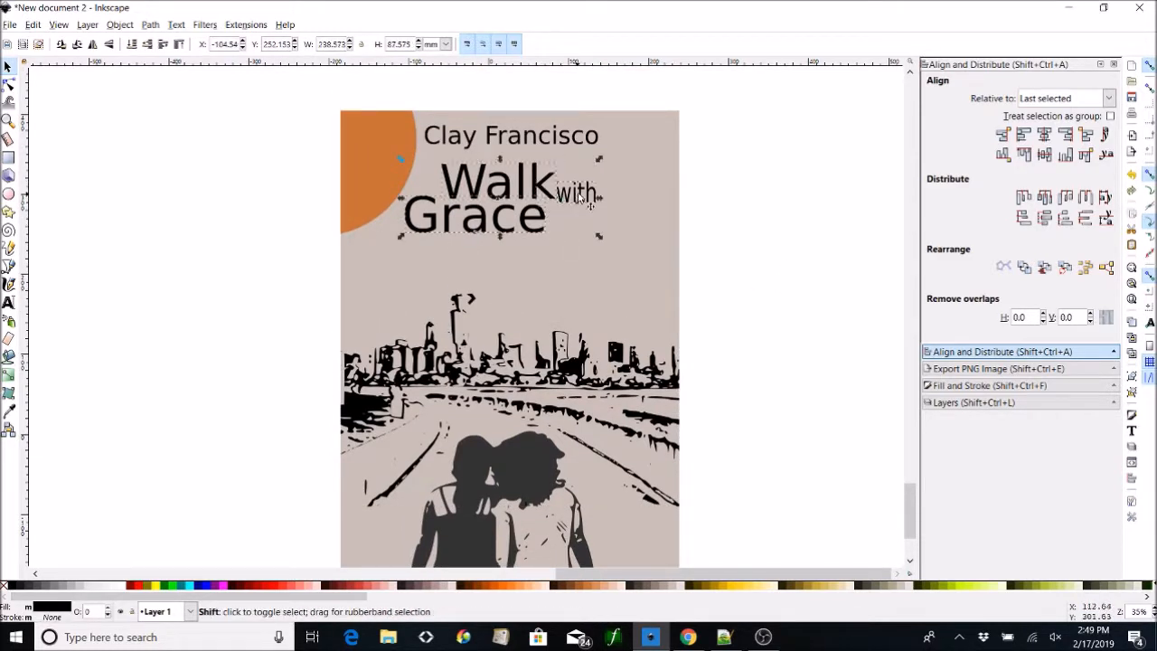
left_click_drag(579, 194, 580, 219)
left_click(556, 143)
left_click(562, 139)
left_click_drag(564, 142, 566, 153)
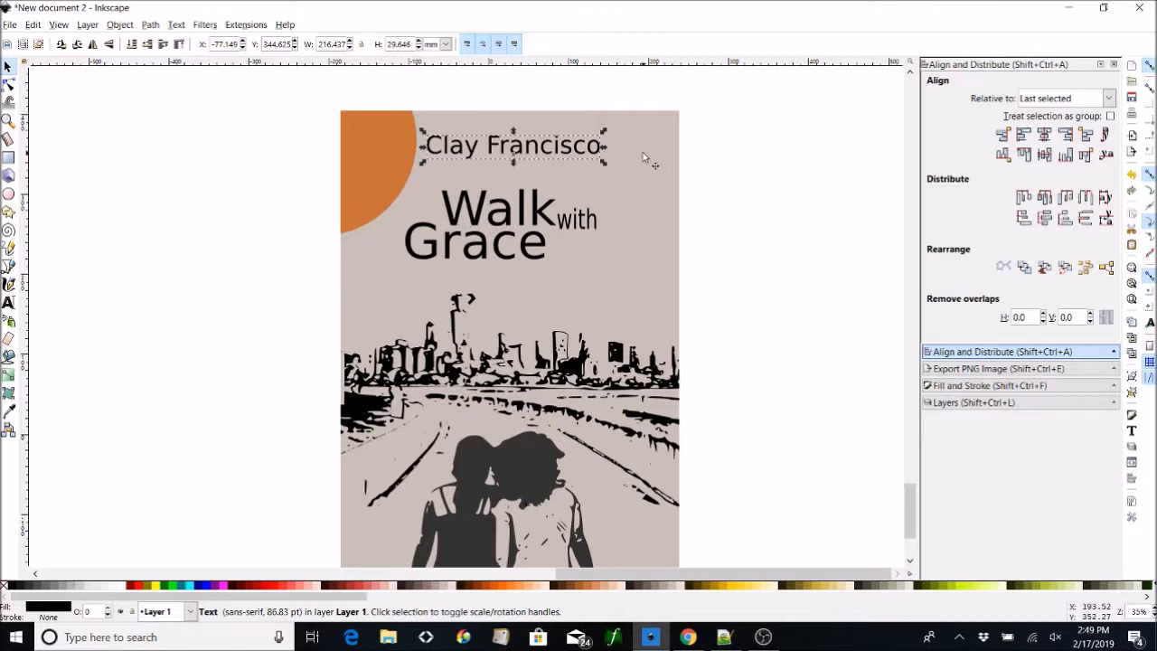
Delete the orange partial circle in the cover's corner and move the author name up close to the top edge.
left_click(394, 164)
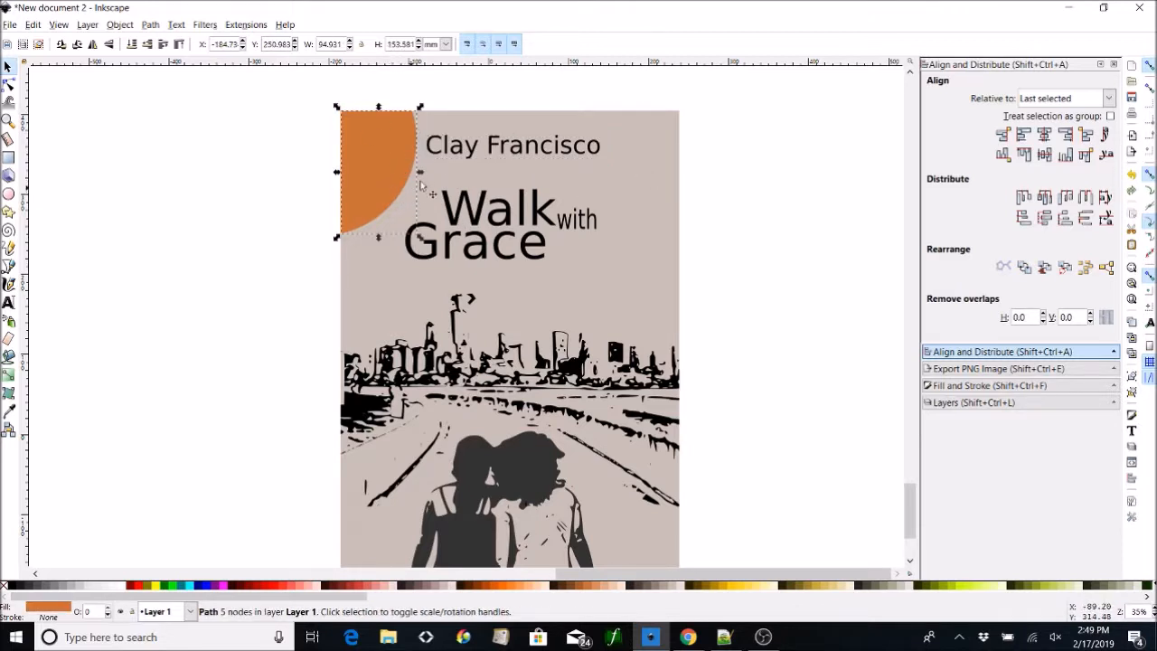
key("Delete")
left_click(567, 154)
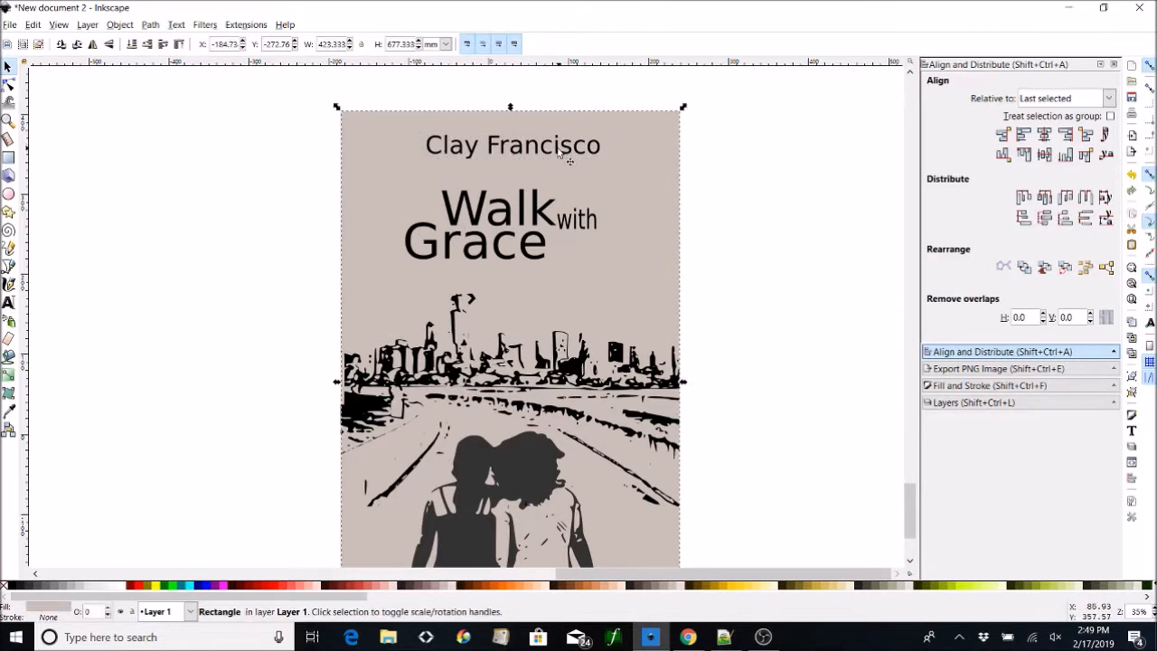
left_click(572, 150)
left_click_drag(578, 152, 575, 140)
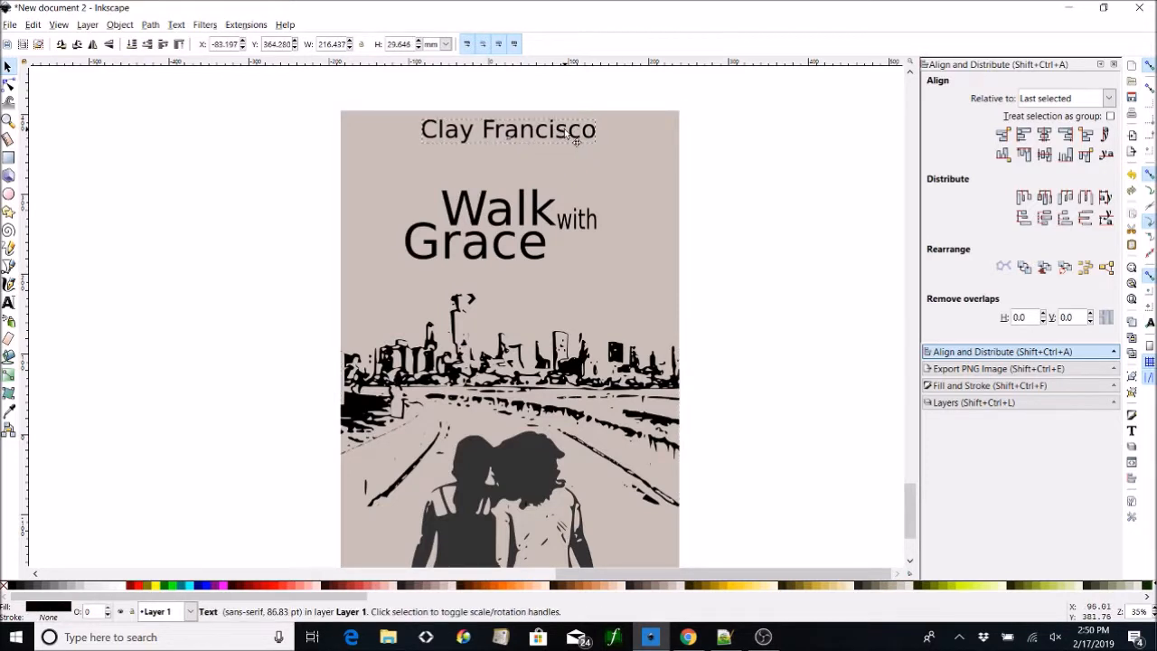
Fill the cover's background rectangle with dark orange, using the Darius the Great Is Not Okay cover in Chrome as reference.
left_click(643, 166)
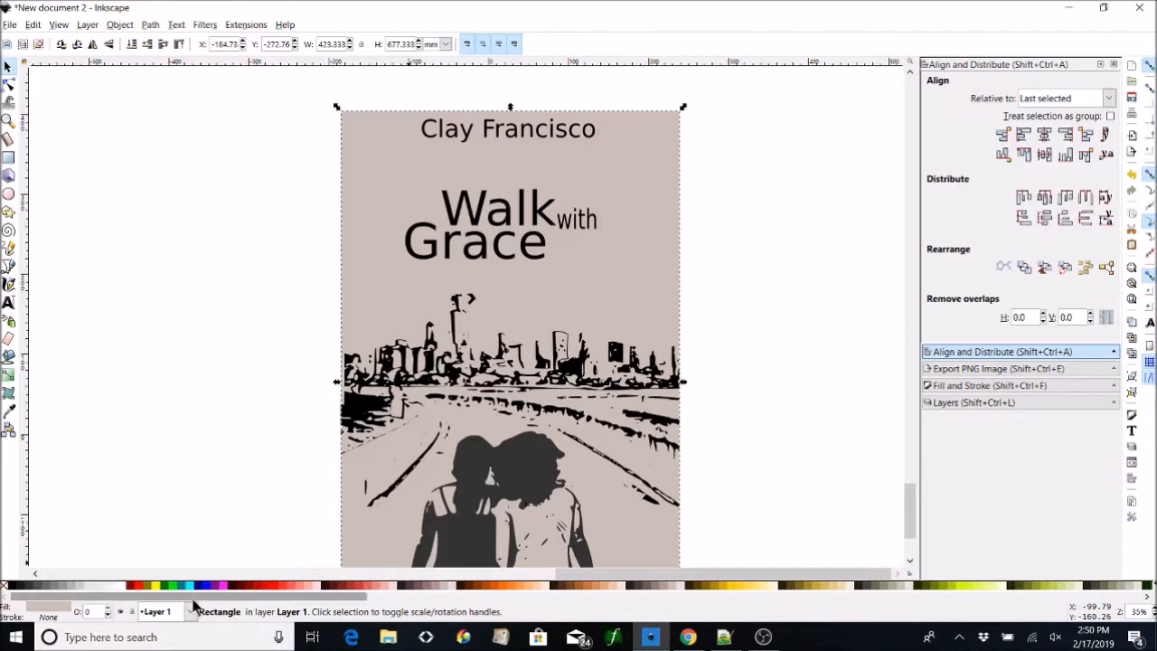
left_click_drag(369, 597, 725, 607)
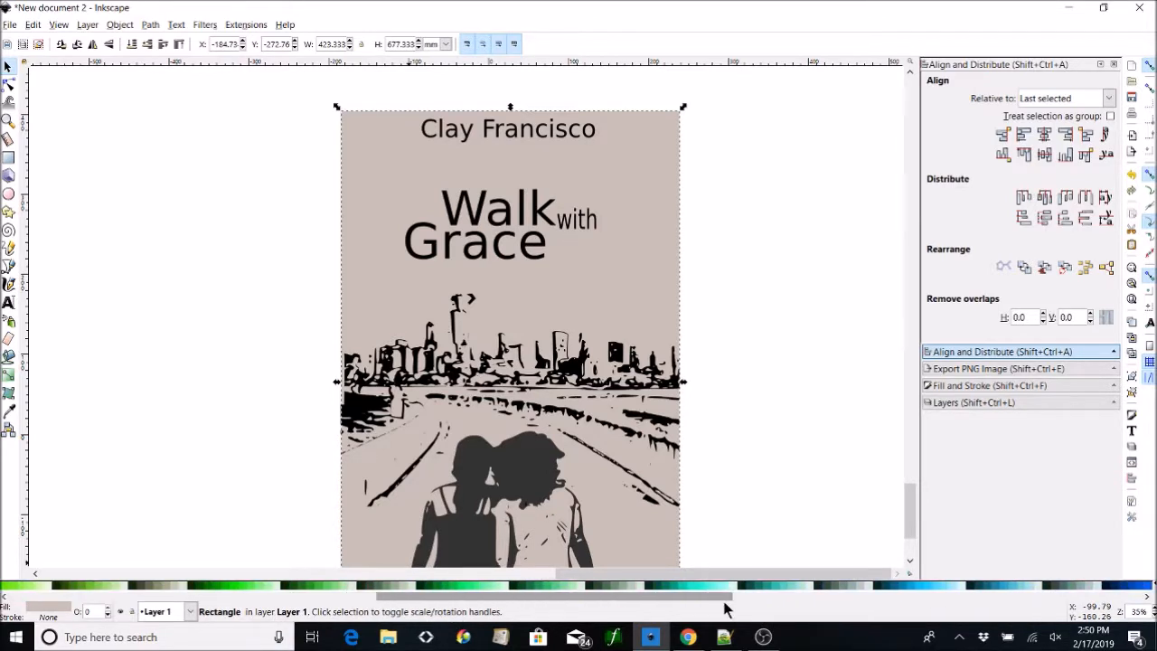
left_click(689, 638)
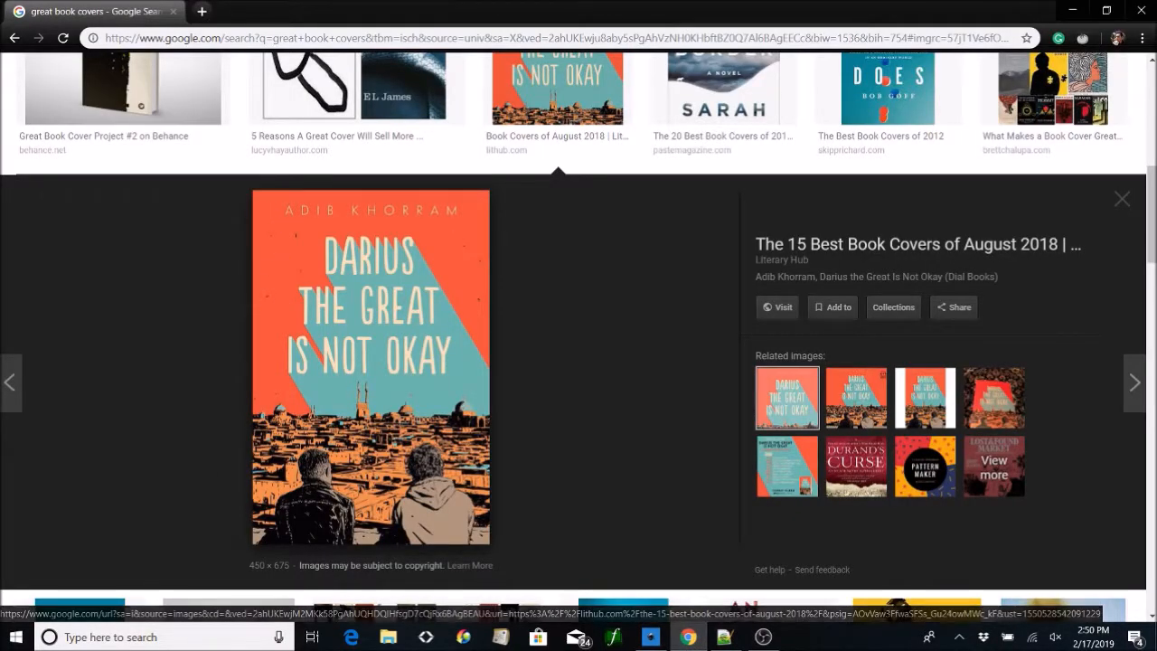
left_click(650, 636)
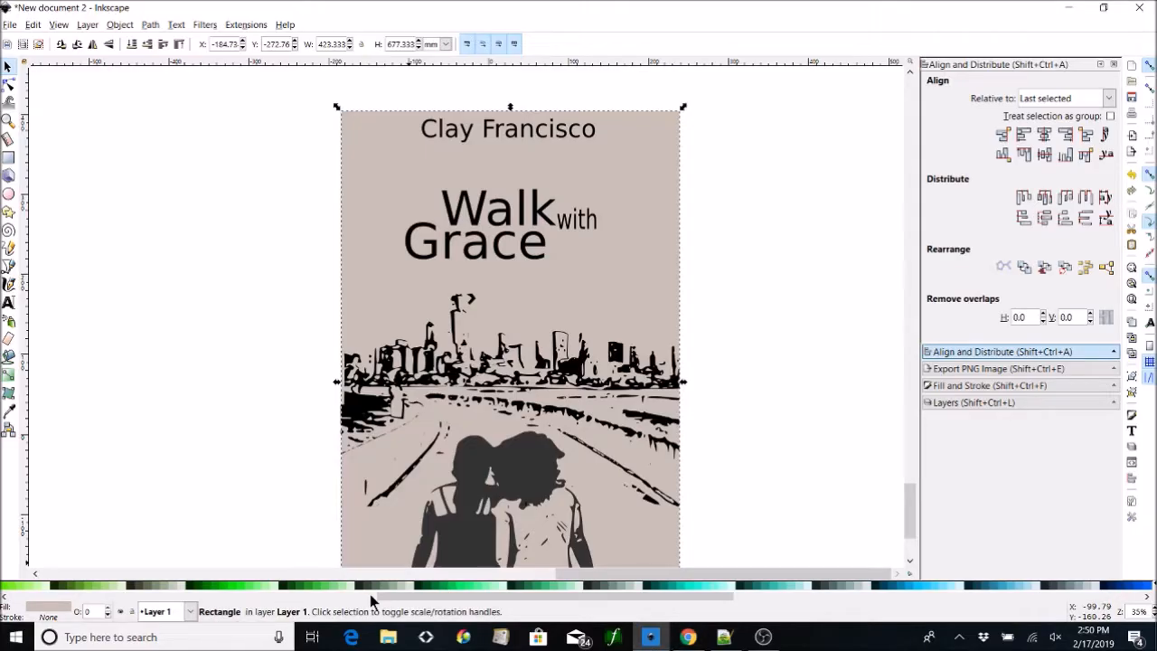
scroll(374, 589, "left", 6)
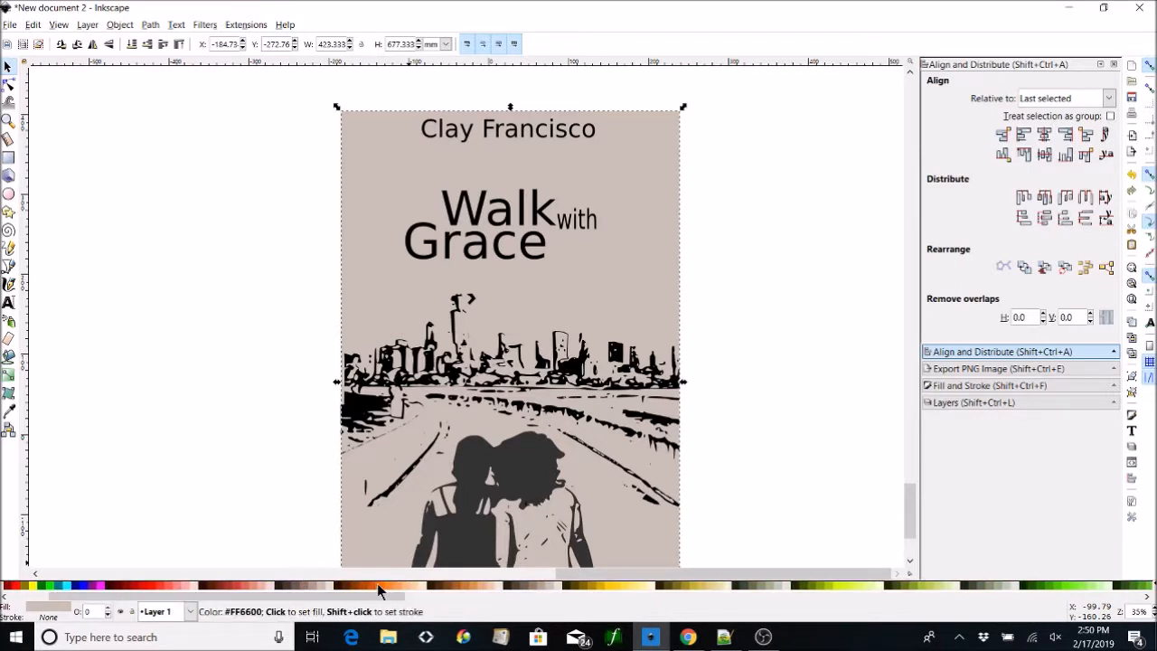
left_click(371, 586)
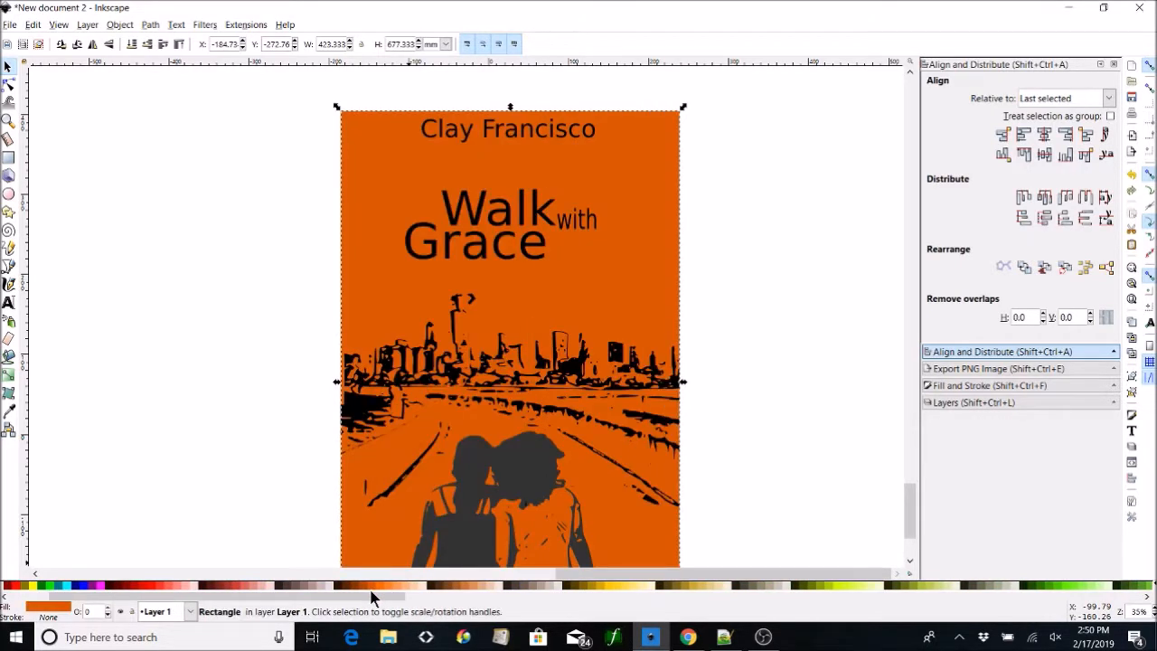
Check the orange against the reference cover in Chrome, then retune the background fill to hue 17, saturation 217 and lightness 134.
left_click(688, 636)
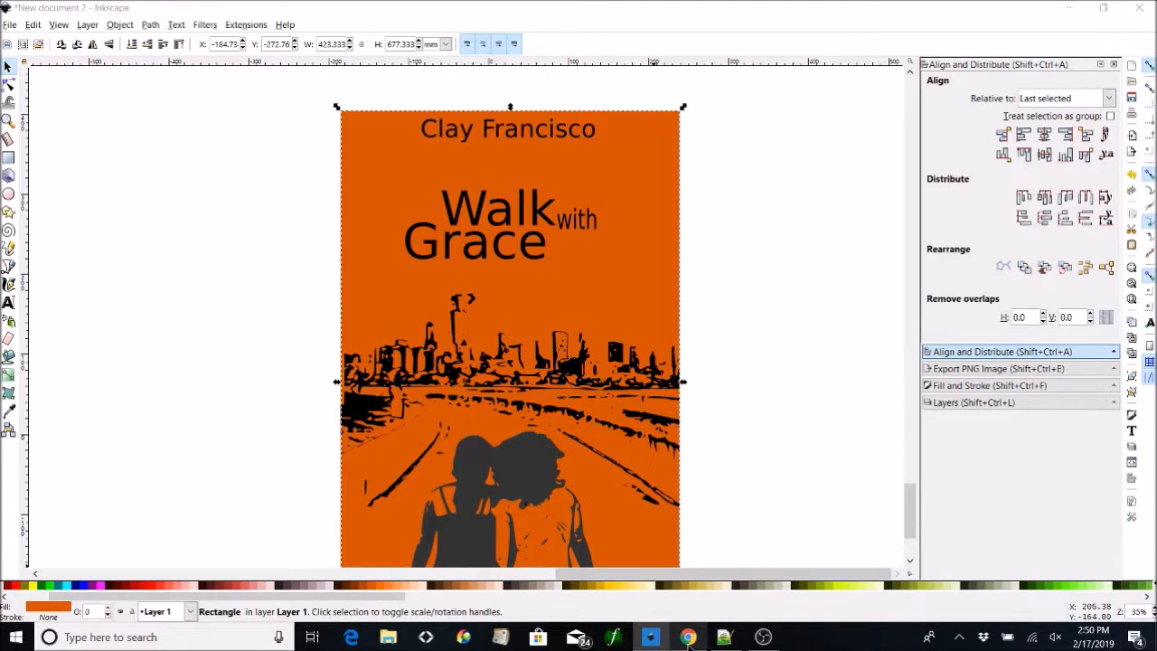
left_click(649, 636)
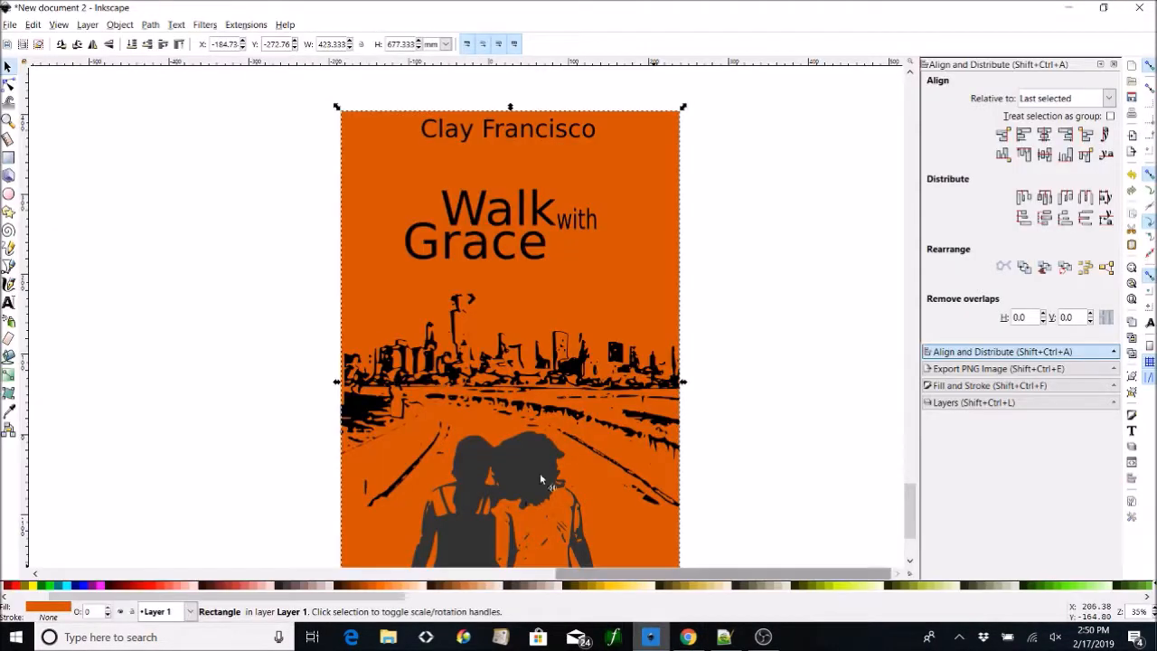
left_click(686, 640)
left_click(660, 638)
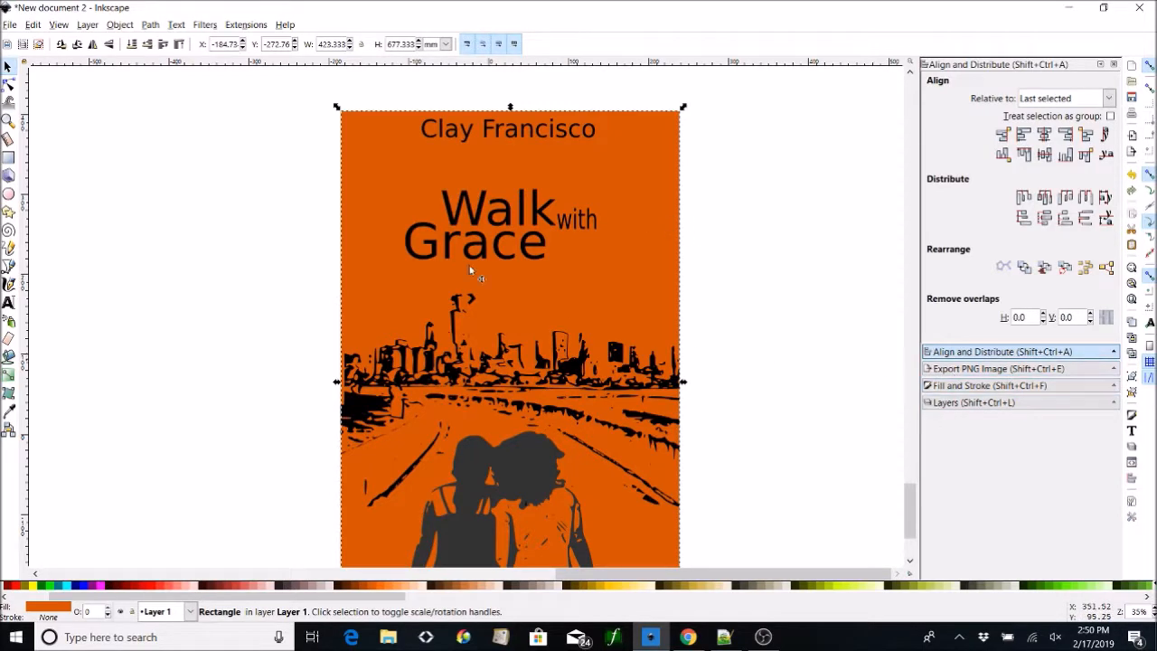
left_click(957, 385)
left_click_drag(950, 163, 954, 163)
left_click_drag(1012, 197, 987, 198)
mouse_move(1068, 179)
left_mouse_down()
mouse_move(1044, 180)
mouse_move(1059, 180)
left_mouse_up()
left_click_drag(991, 197, 999, 199)
mouse_move(954, 163)
left_mouse_down()
mouse_move(1063, 164)
mouse_move(955, 165)
left_mouse_up()
left_click_drag(1053, 181, 963, 181)
left_click_drag(999, 199, 1035, 202)
left_click_drag(964, 181, 1071, 181)
left_click_drag(1036, 199, 1000, 196)
left_click(770, 409)
scroll(770, 410, "down", 2)
Recheck the reference cover in Chrome and set the cover background's fill to the darker orange d45500.
left_click(687, 637)
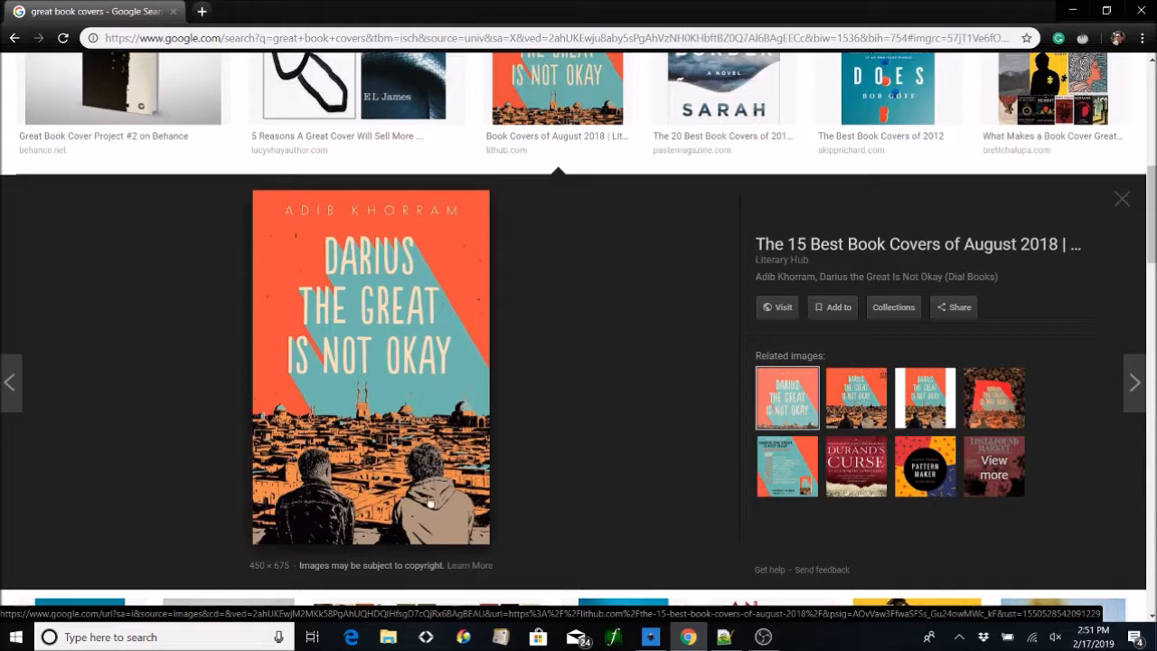
left_click(651, 636)
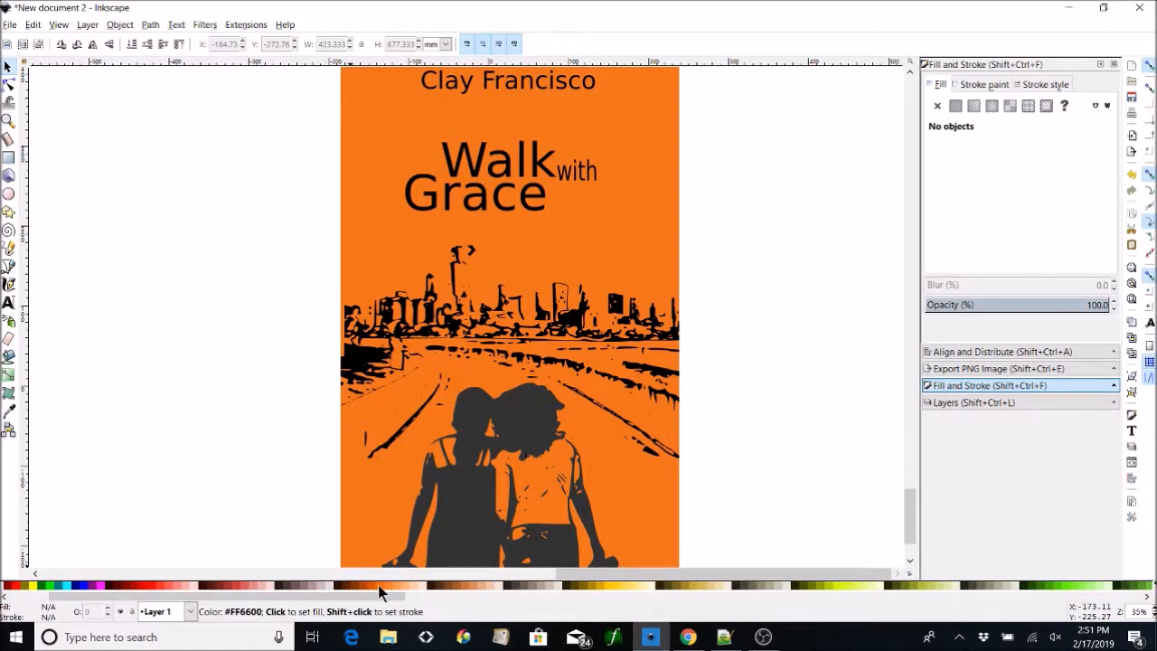
left_click(596, 310)
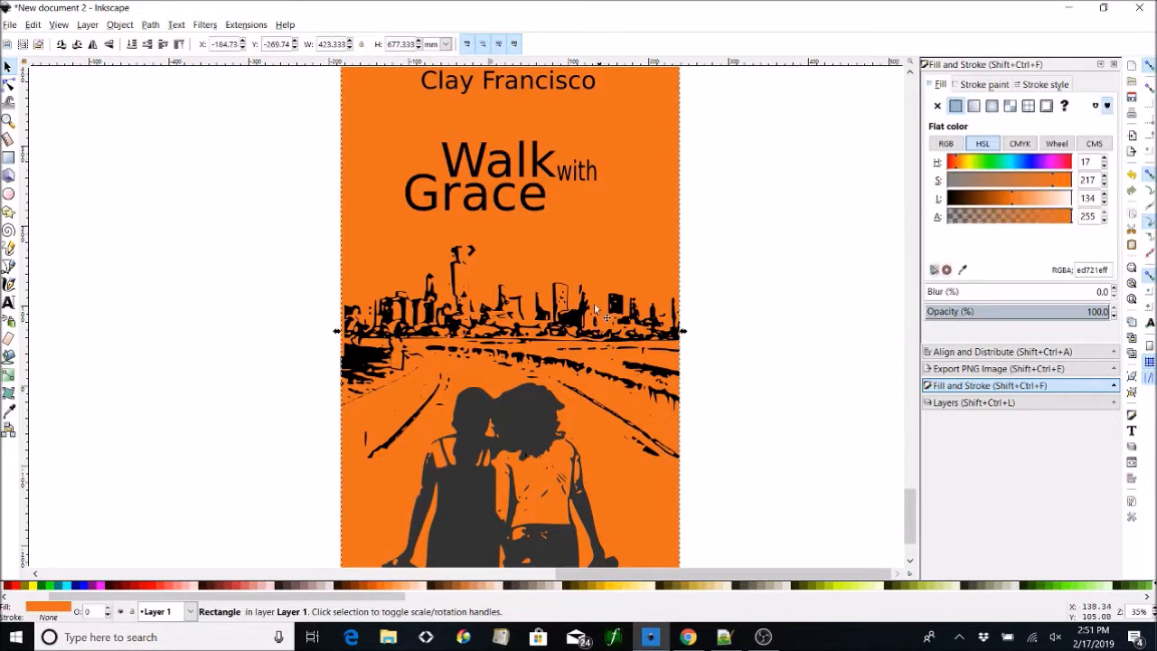
left_click(379, 592)
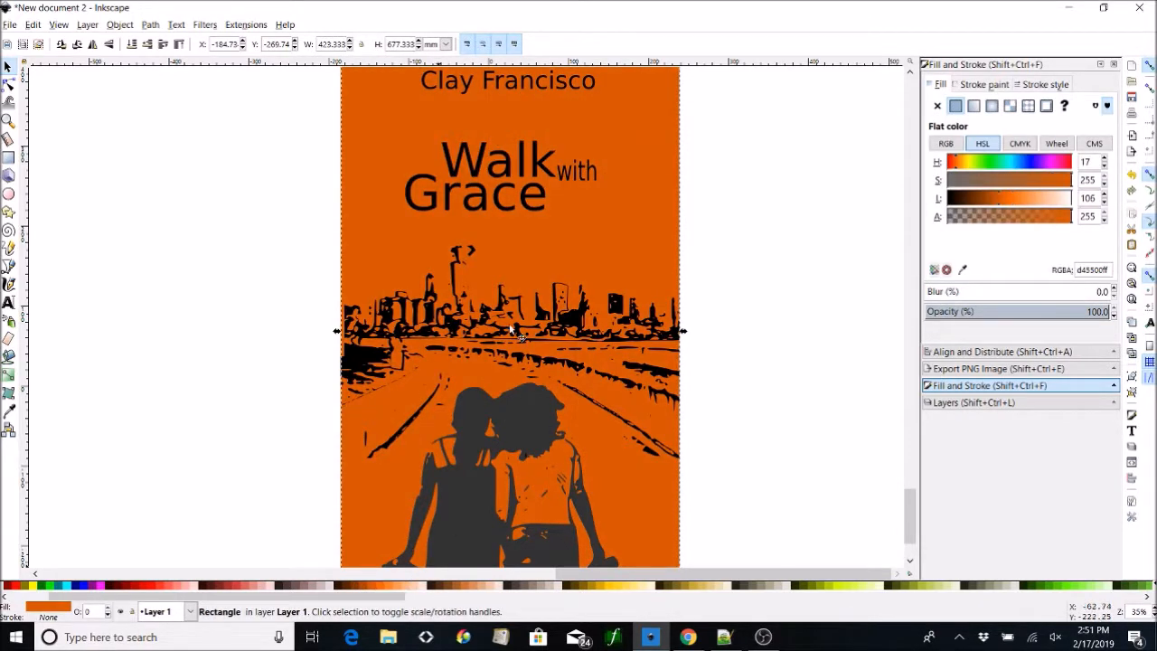
left_click(799, 199)
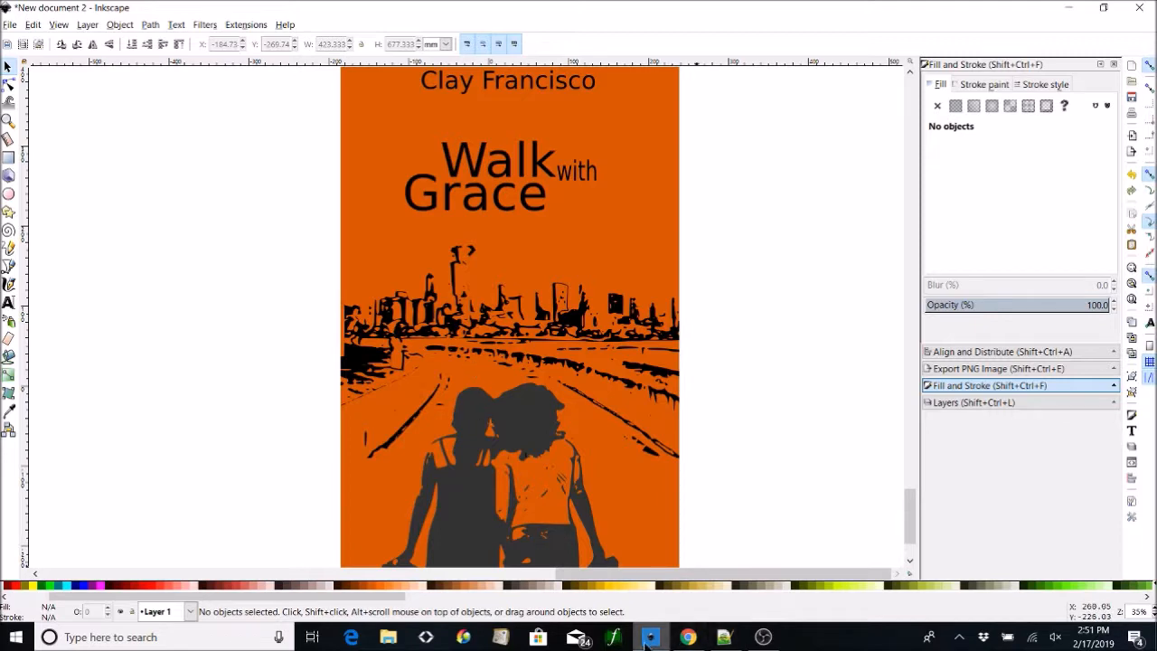
Draw a closed straight-sided outline with the Pencil tool from the title's "with" around the lower cover and back up to "Grace".
left_click(688, 636)
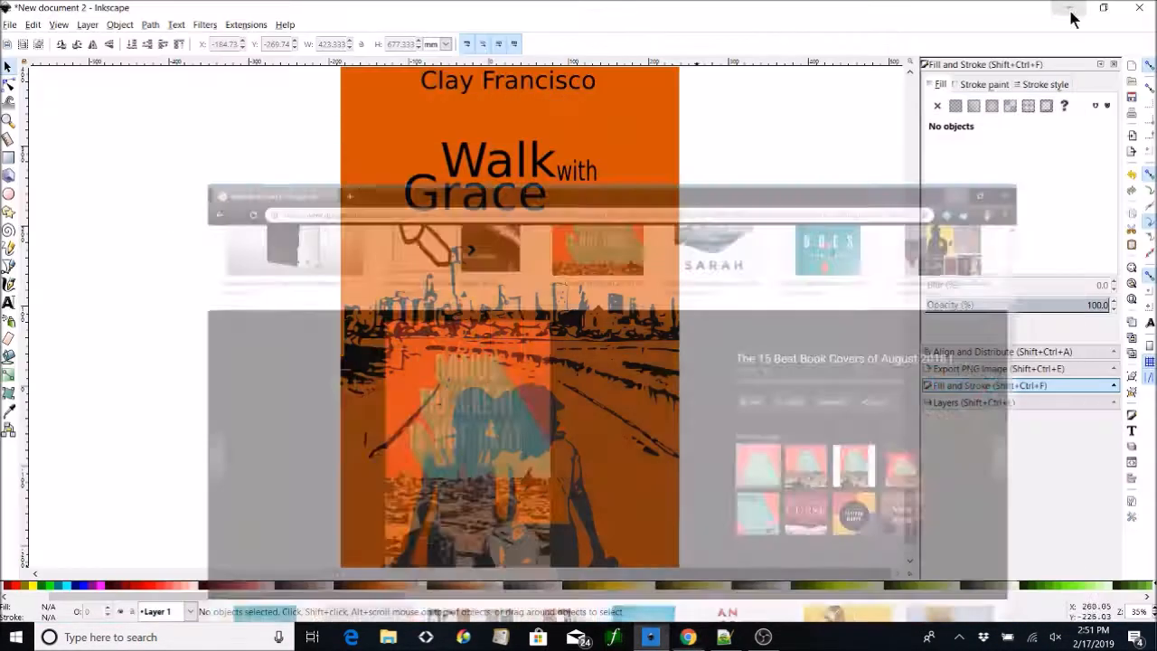
left_click(1072, 10)
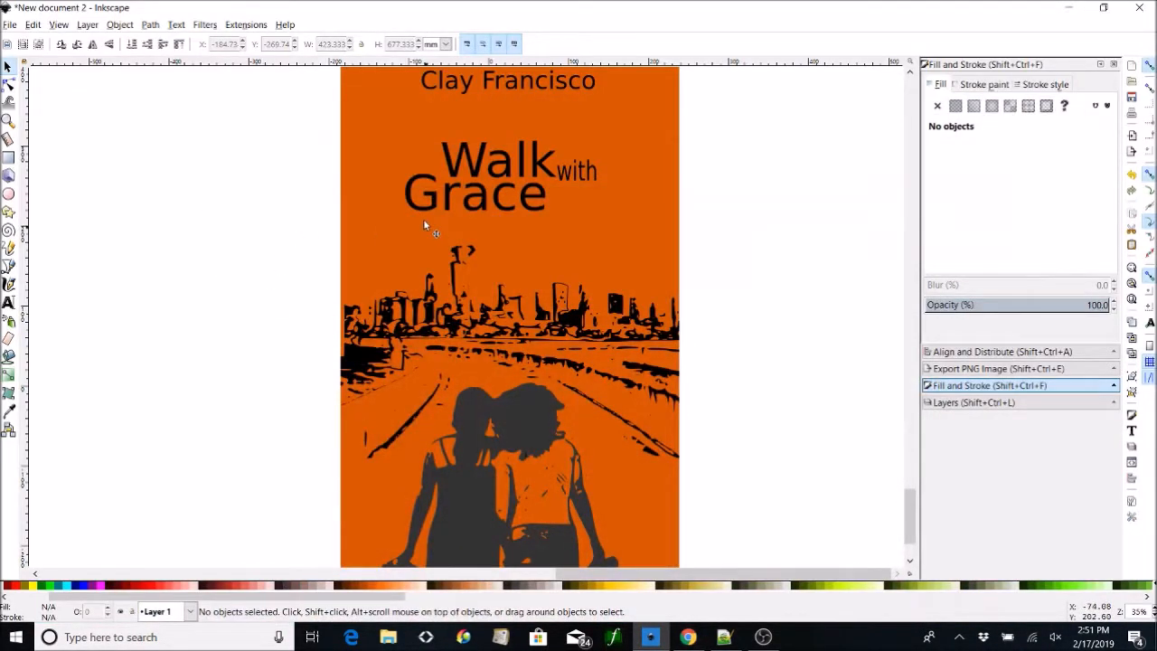
left_click(8, 249)
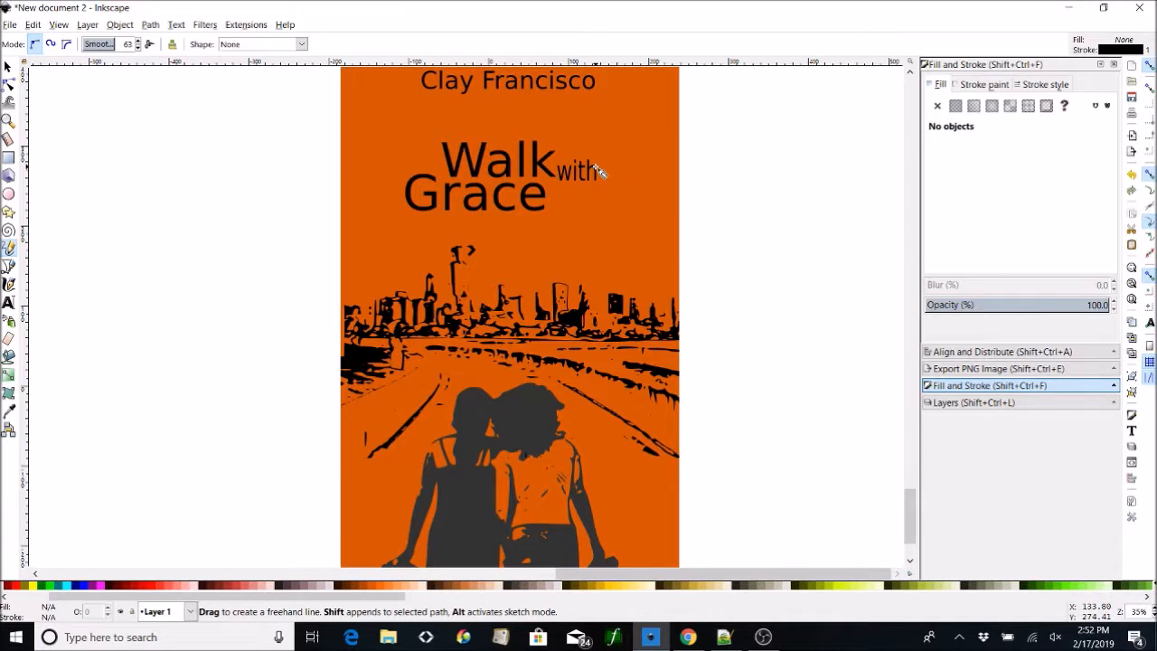
left_click_drag(597, 171, 610, 197)
double_click(680, 305)
double_click(720, 449)
scroll(714, 450, "down", 3)
double_click(692, 546)
double_click(312, 551)
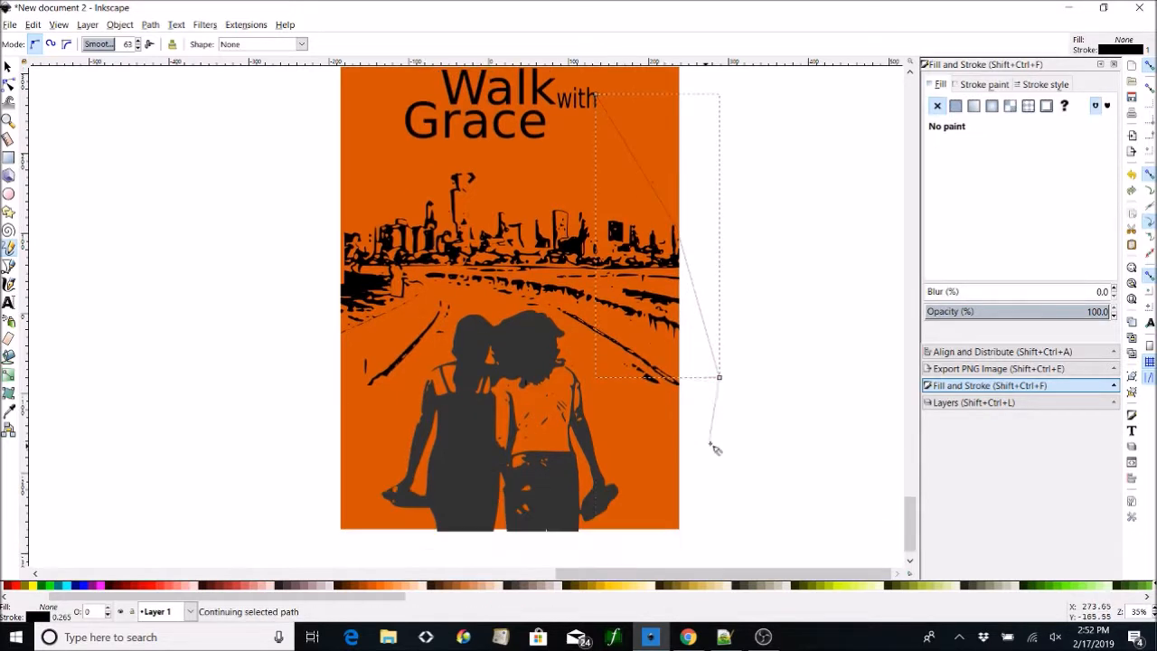
double_click(296, 267)
double_click(434, 197)
scroll(438, 226, "up", 4)
double_click(452, 217)
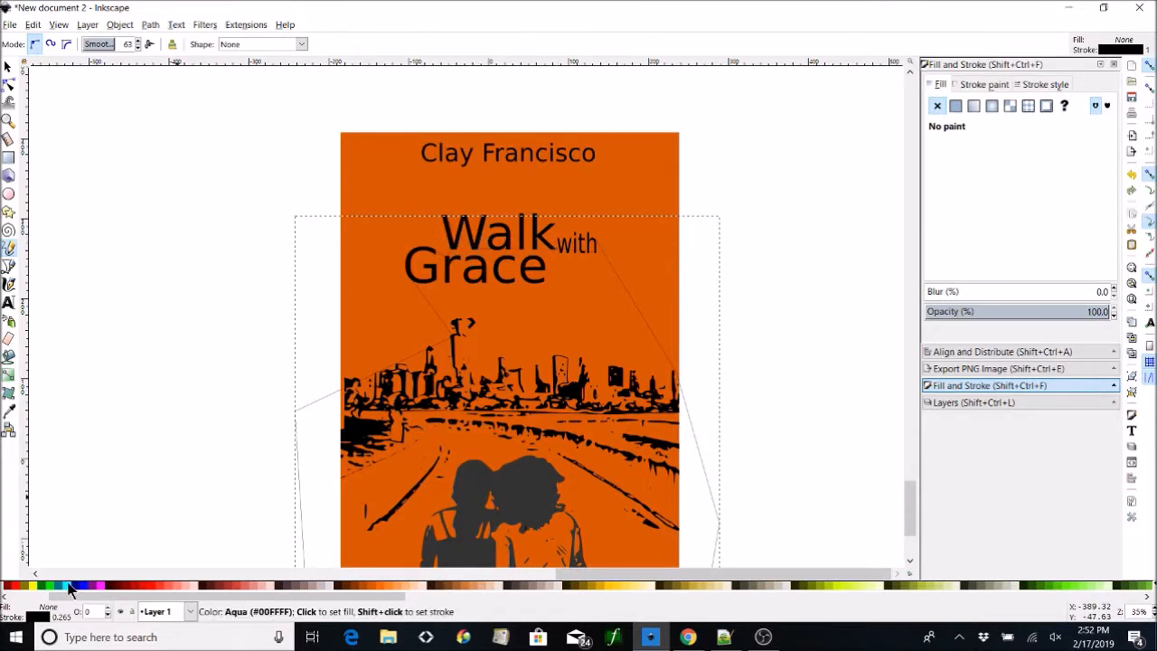
Give the new outline a flat teal fill with hue 128, saturation 125 and lightness 128.
left_click(955, 106)
left_click(1010, 180)
scroll(852, 315, "down", 6)
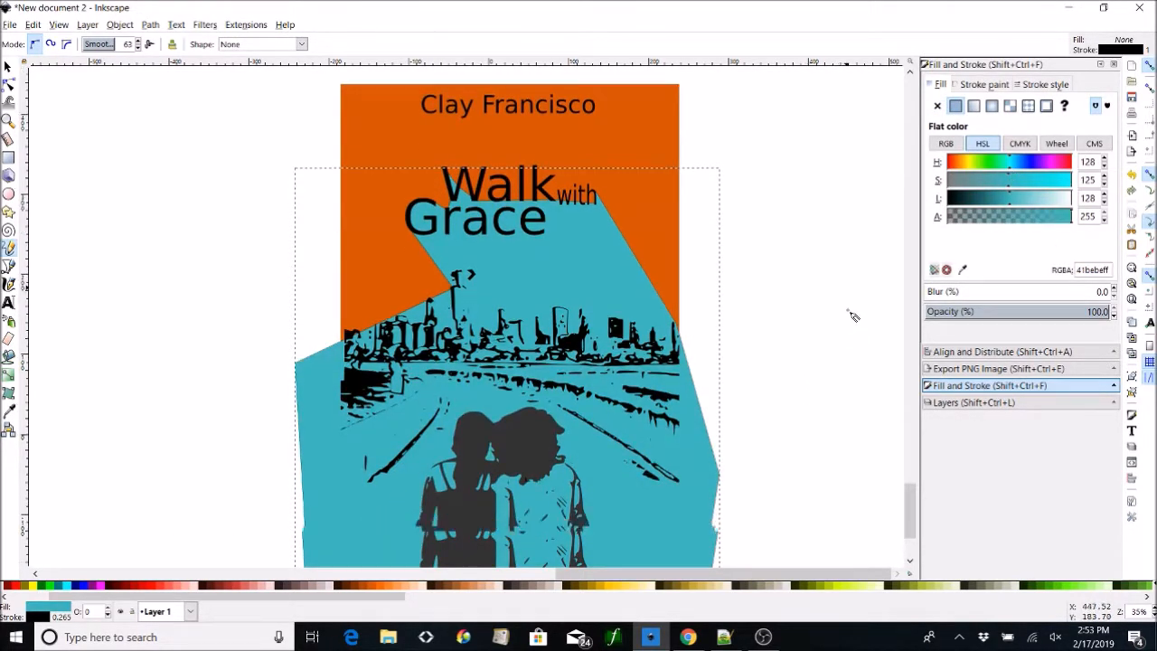
Trim the teal shape to the cover's edges using a rectangle about 1311 by 683 mm, keeping it behind the text and artwork.
left_click(9, 158)
key("minus")
key("minus")
left_click_drag(215, 223, 738, 496)
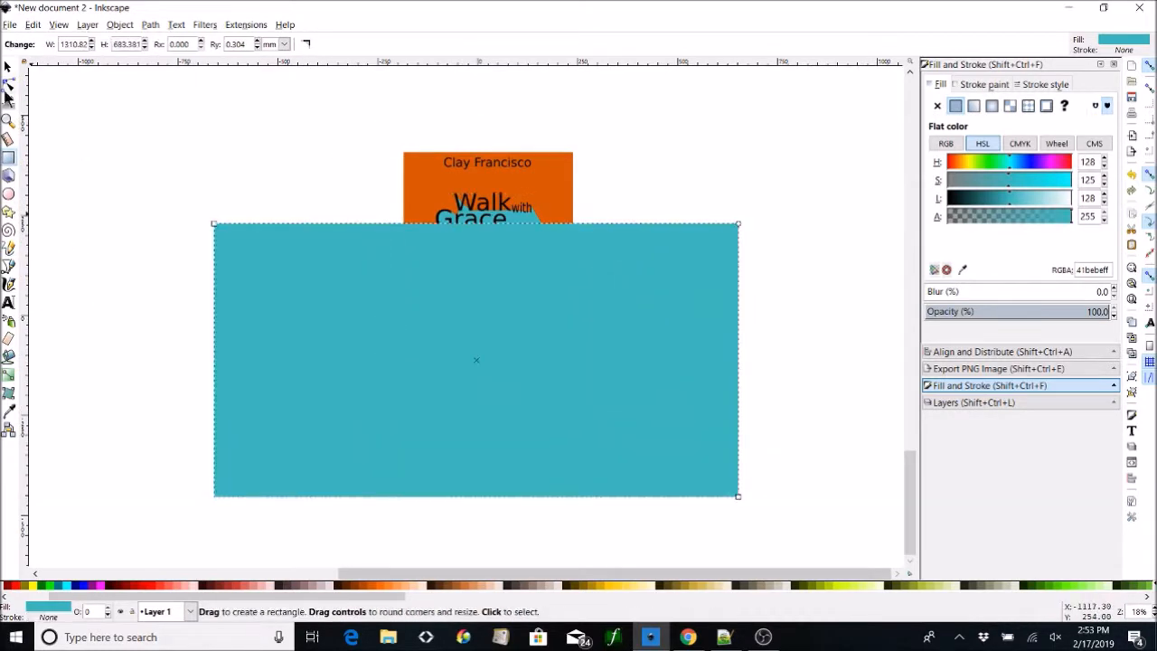
key("Page_Down")
key("Page_Down")
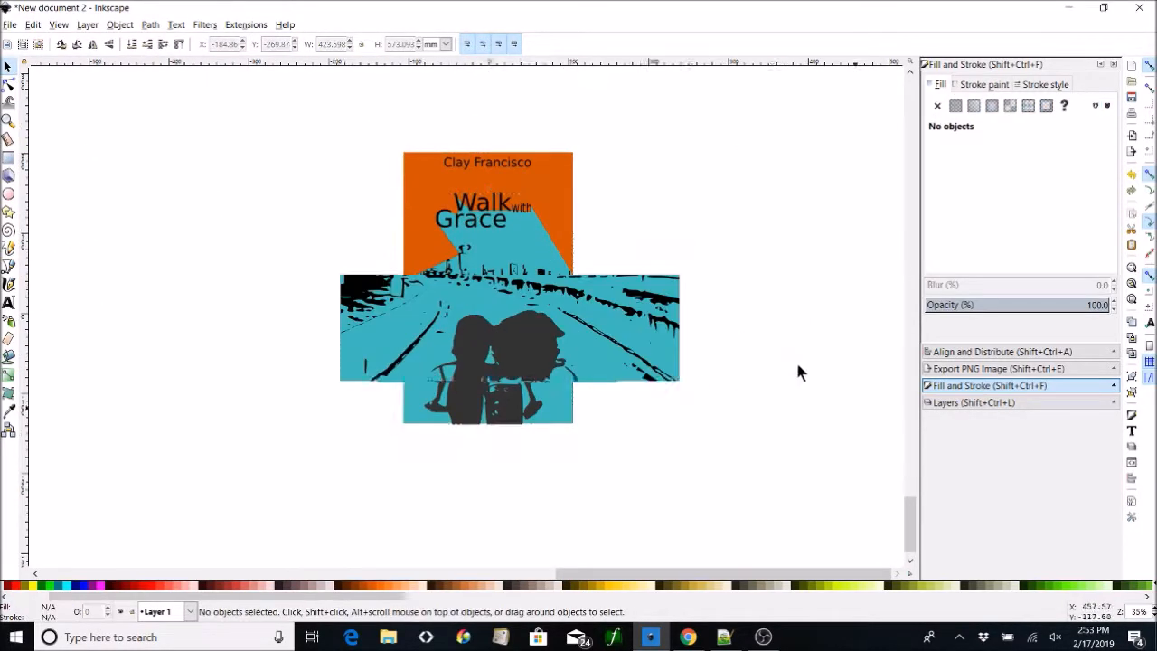
left_click(540, 488)
left_click(879, 388)
scroll(817, 334, "up", 3)
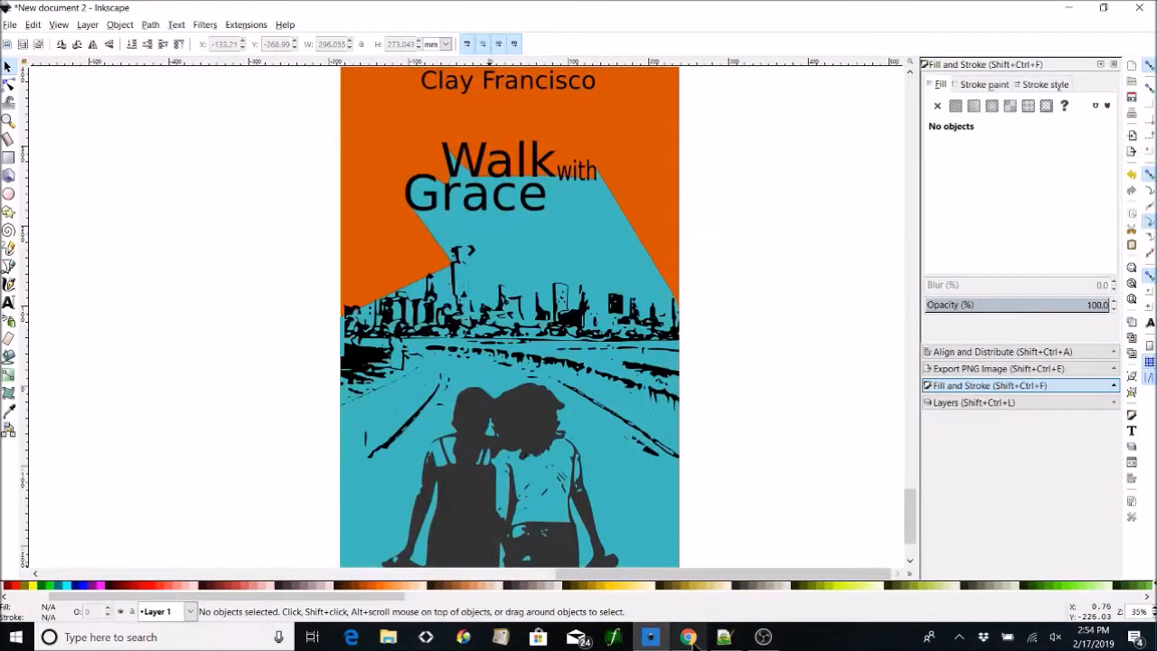
Check the reference cover's color beam in Chrome and insert extra nodes along the teal shape's slanted edge between the cover edge and tall tower.
left_click(688, 637)
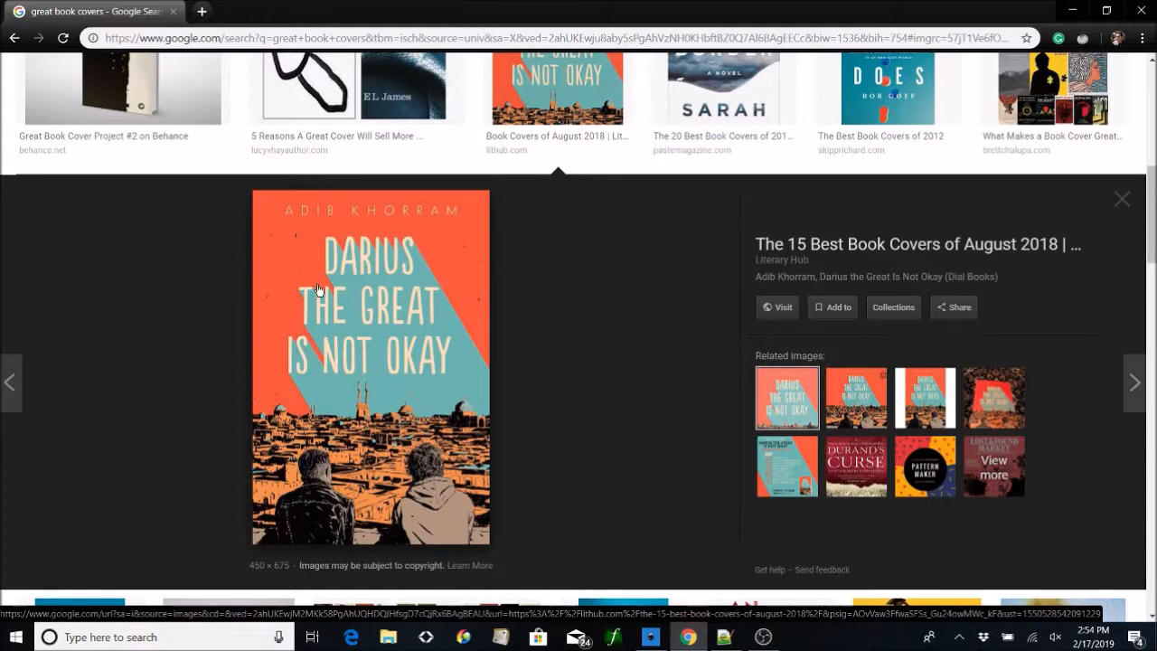
left_click(1068, 13)
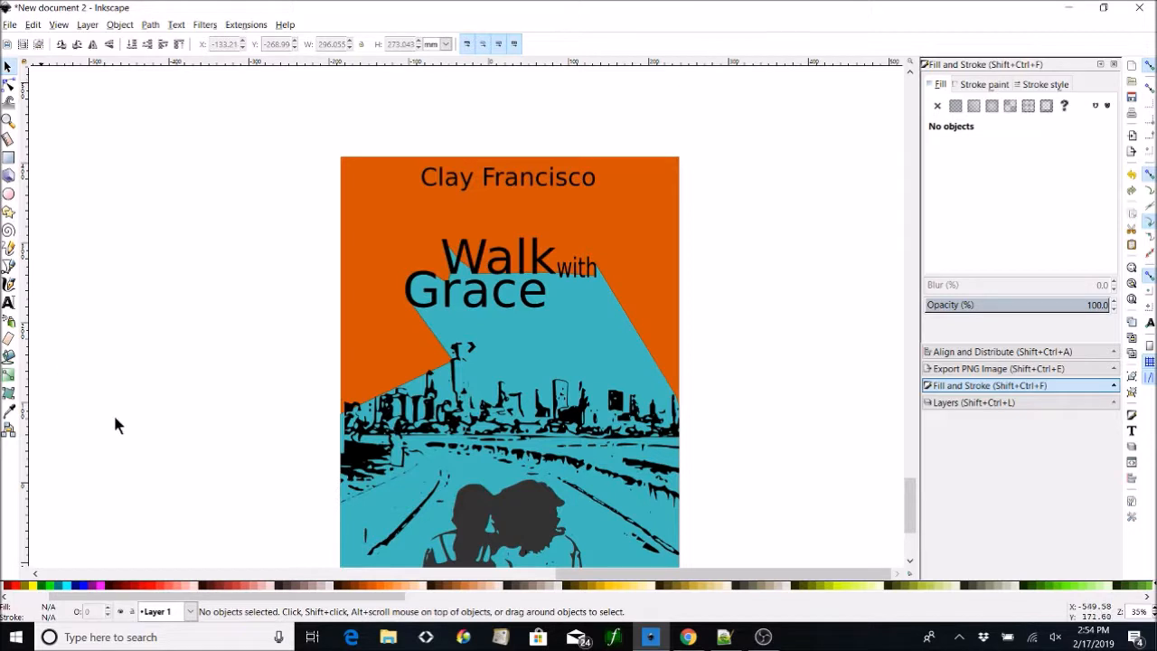
left_click(8, 84)
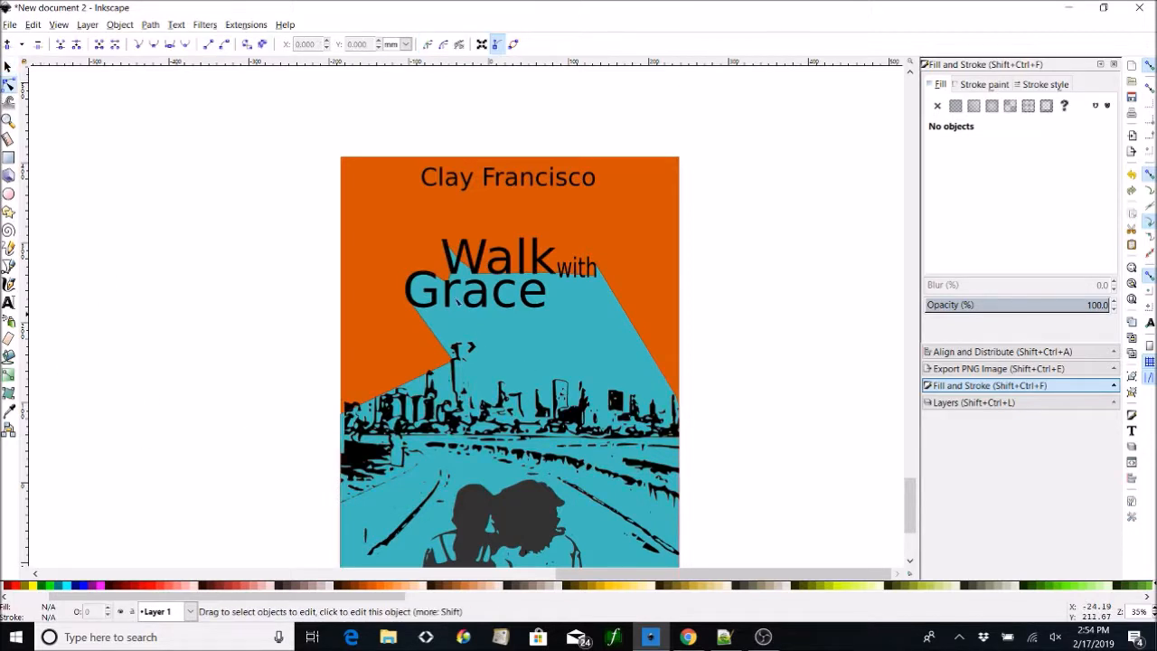
left_click(678, 415)
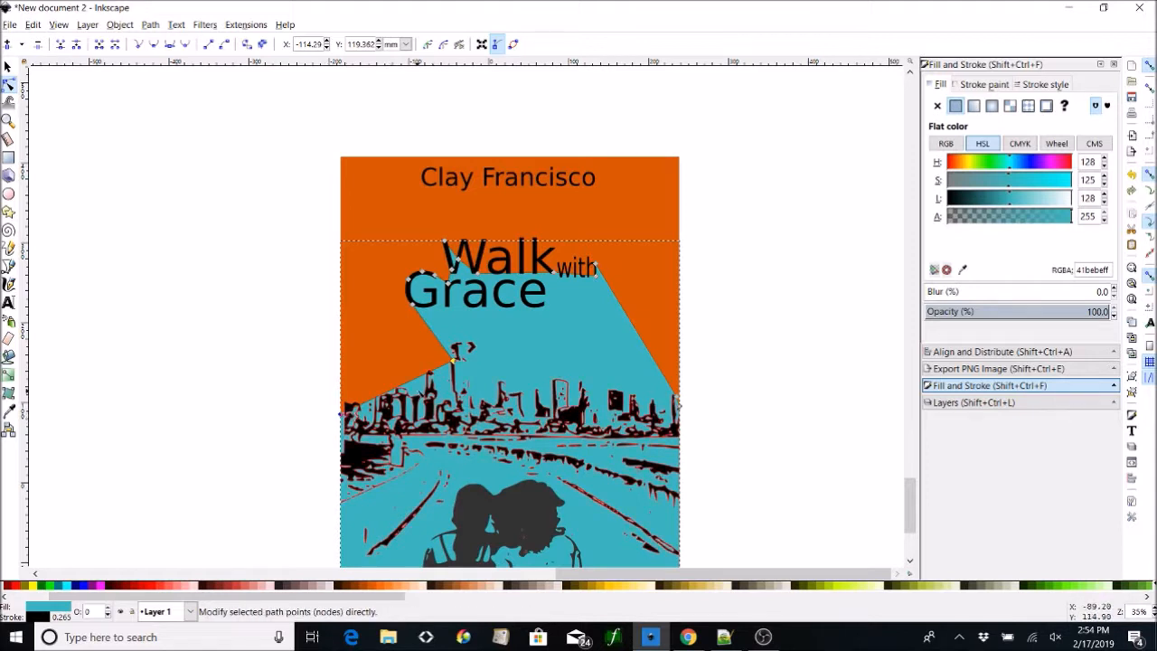
left_click(342, 414)
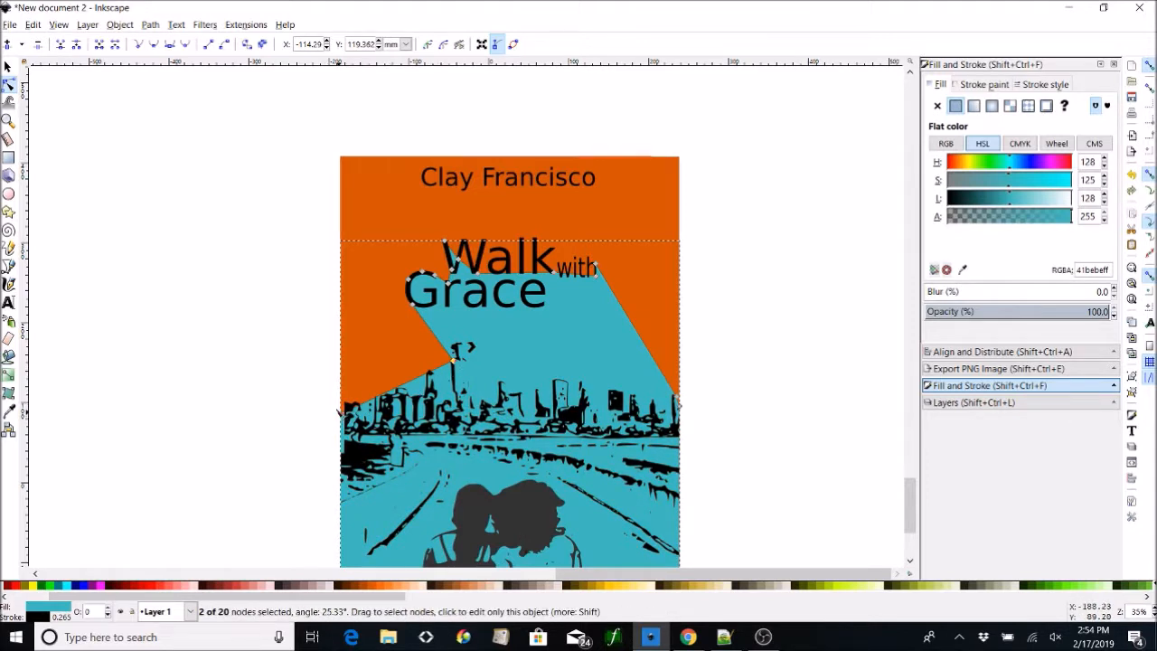
left_click(409, 395)
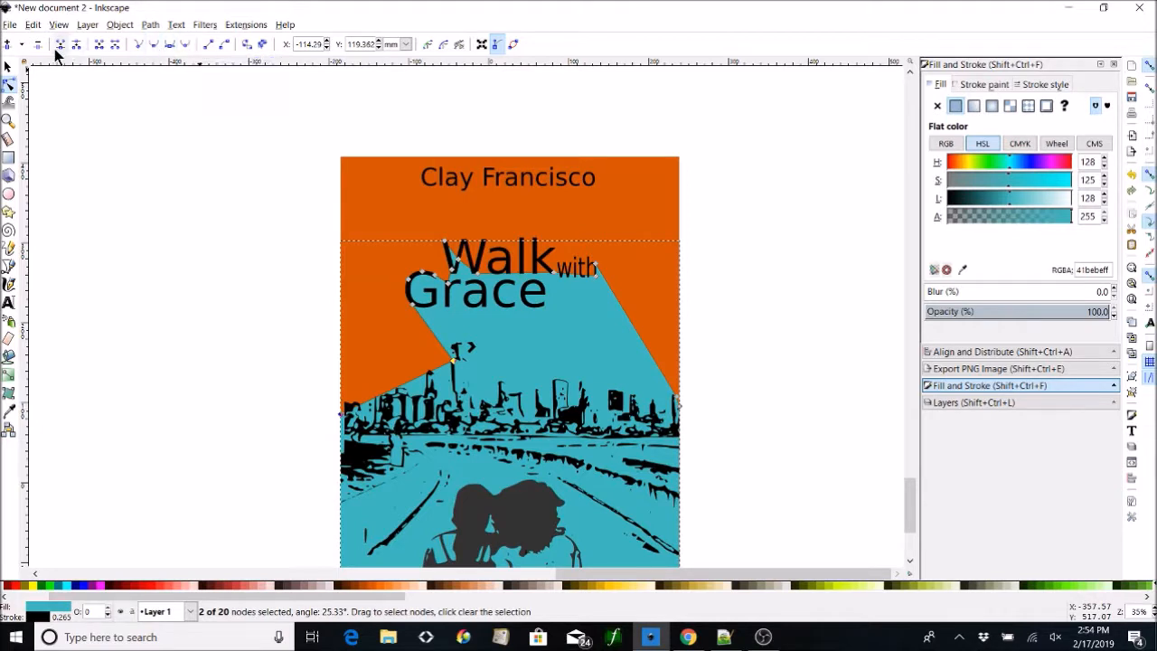
left_click(9, 45)
left_click(9, 45)
left_click(11, 47)
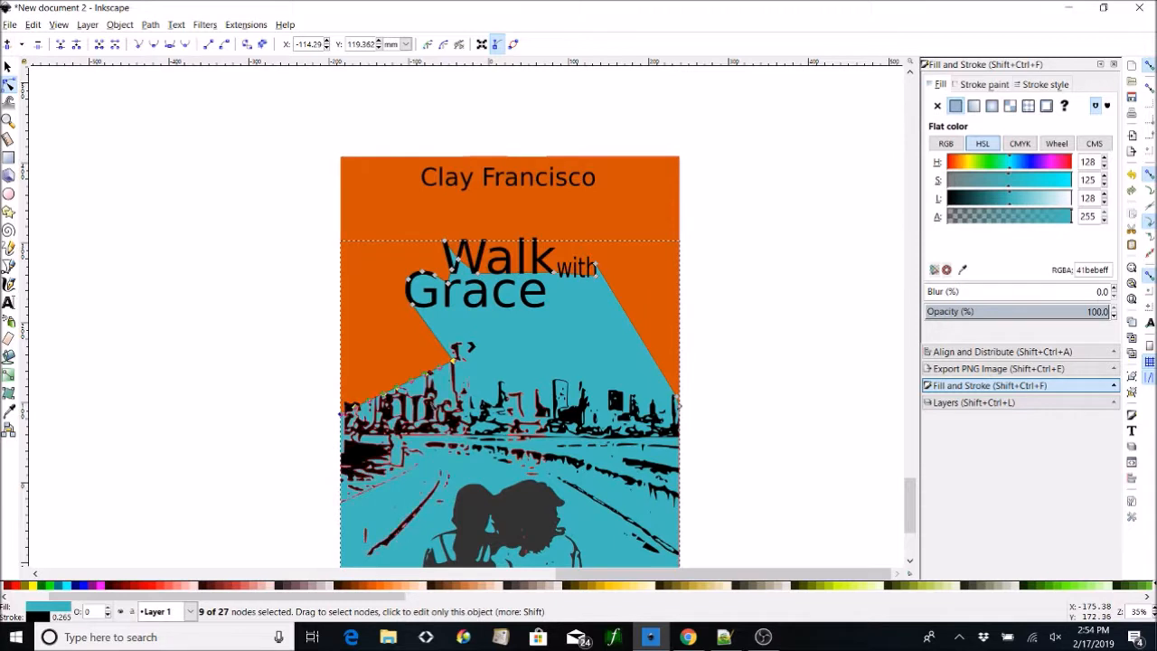
left_click(397, 389)
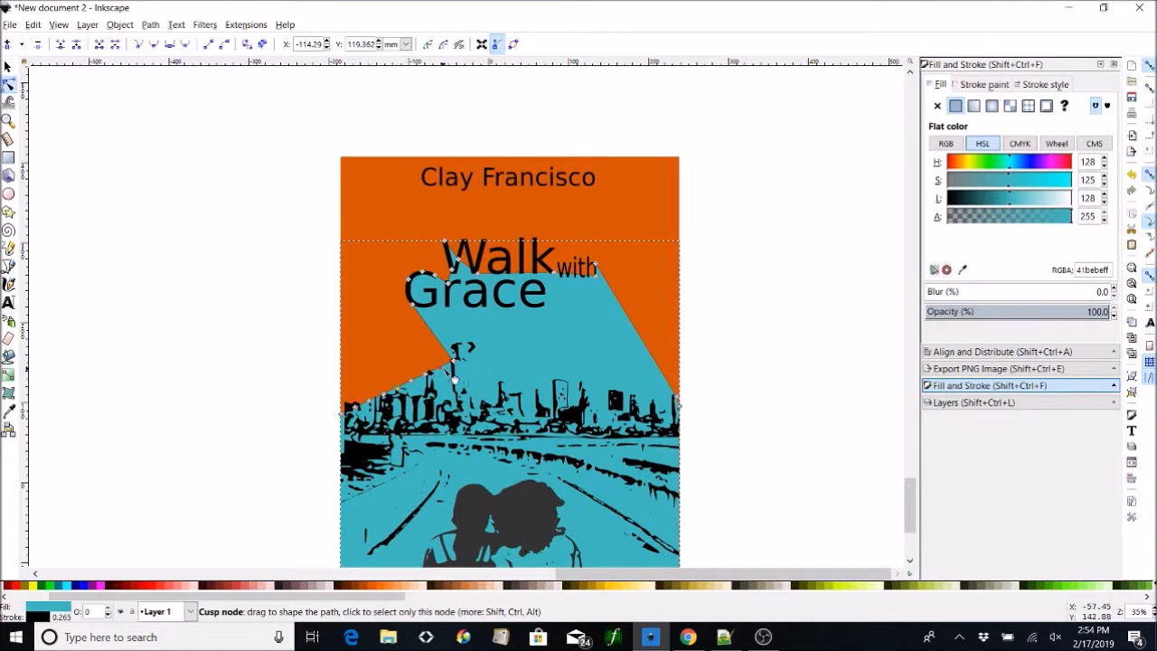
Move the teal edge's new nodes down into the skyline so orange sky fills the area behind the buildings beside the tall tower.
left_click_drag(411, 388, 438, 411)
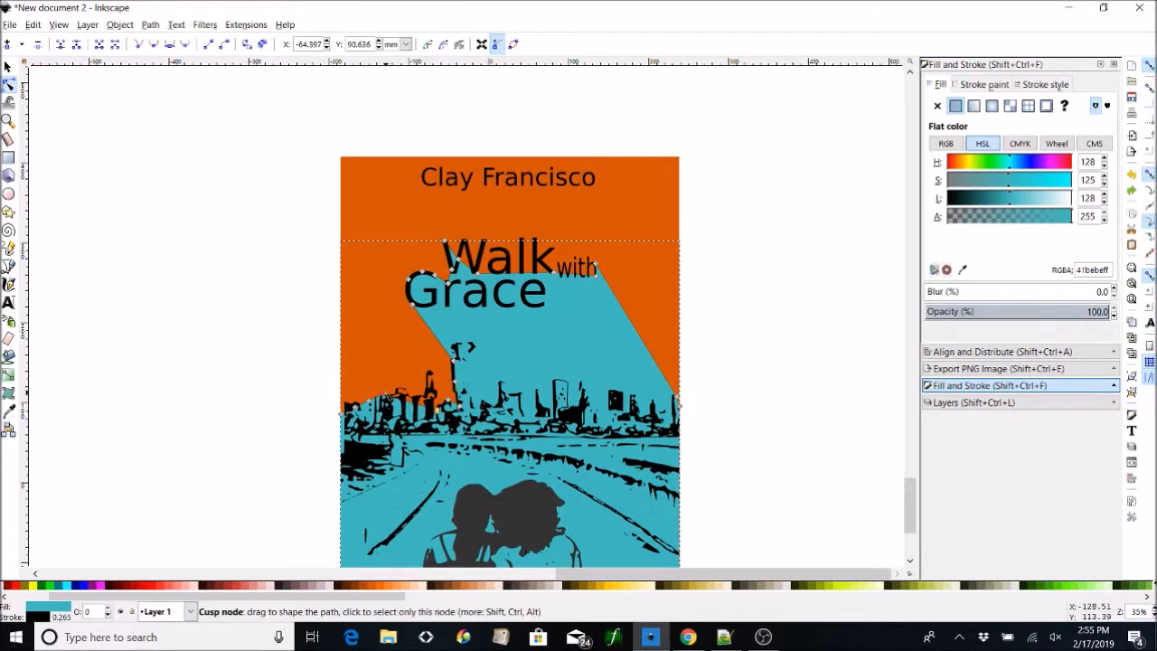
left_click_drag(387, 398, 437, 418)
left_click_drag(369, 402, 430, 411)
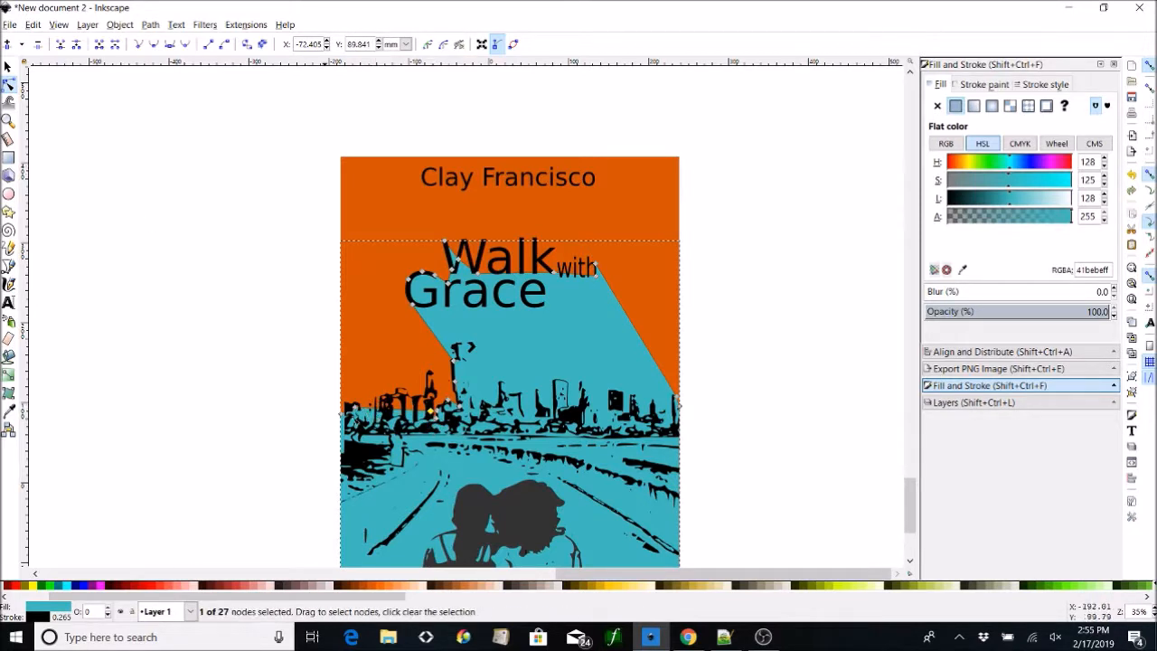
Insert more nodes along the lowered teal edge and pull one up to the tip of the thin tower beside the tall one.
left_click(380, 407)
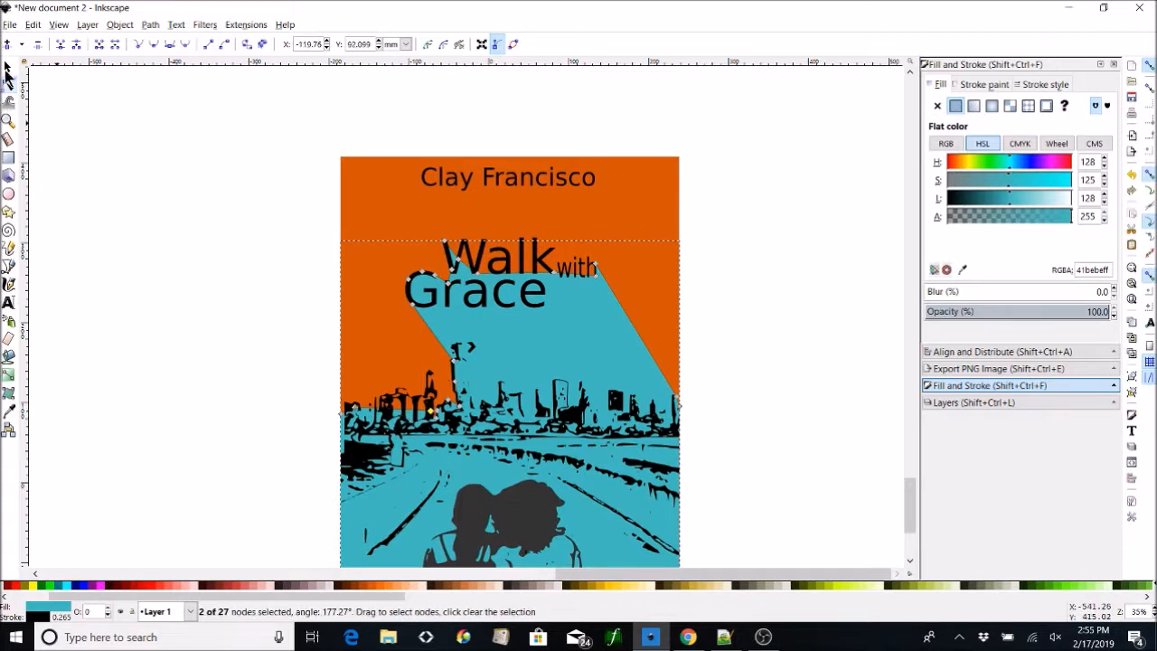
left_click(7, 45)
left_click(8, 45)
left_click(7, 45)
left_click(420, 412)
left_click_drag(418, 411, 434, 396)
key("ctrl+z")
left_click_drag(410, 408, 429, 377)
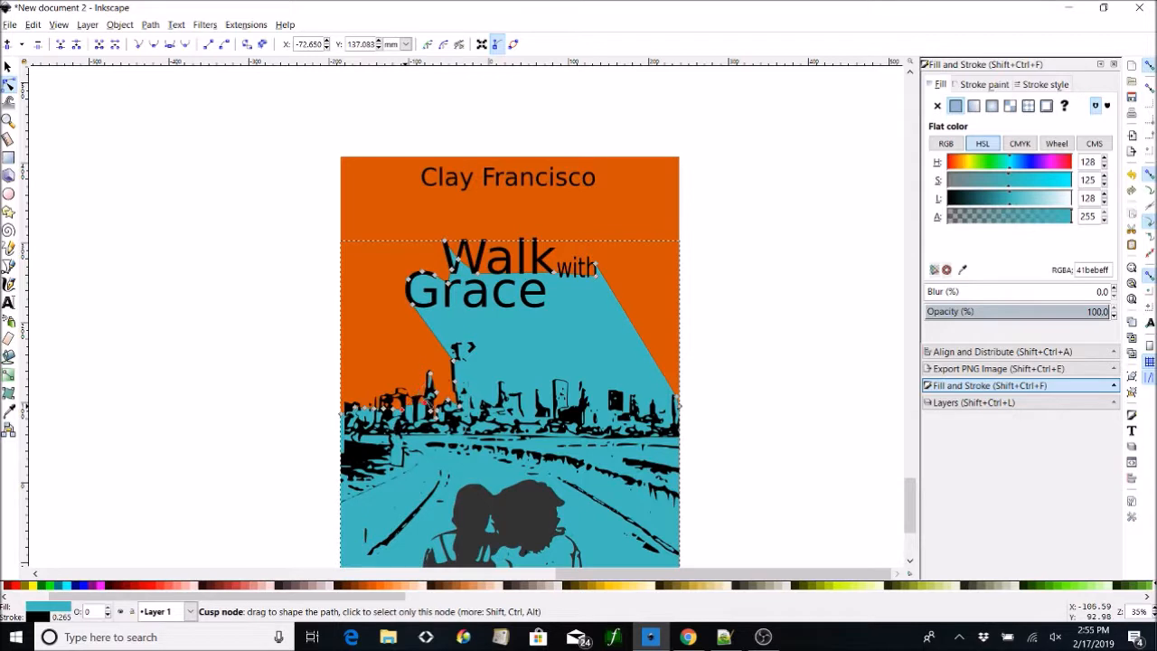
Remove a stray node from the teal edge and insert extra nodes between the cover's left edge and the thin tower.
left_click_drag(408, 406, 431, 396)
key("Delete")
left_click_drag(401, 396, 401, 390)
left_click(358, 406)
left_click(402, 389, "shift")
left_click(7, 44)
left_click(7, 44)
left_click(7, 45)
left_click(7, 44)
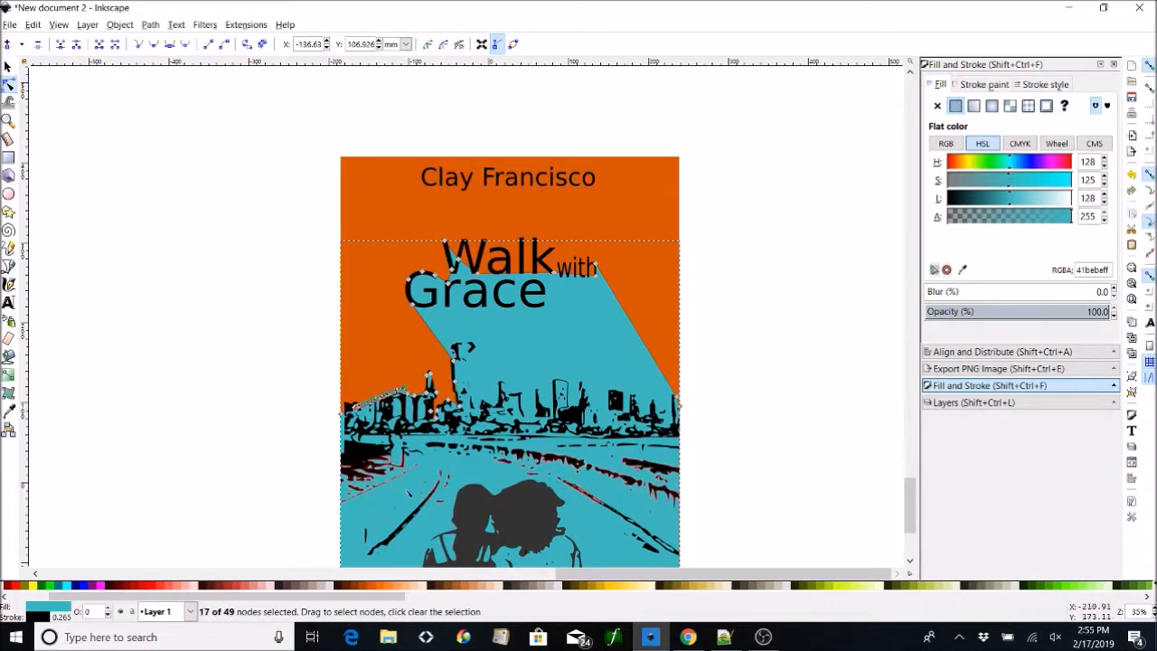
Shape the teal edge along the rooftops and gaps on both sides of the thin tower so orange sky fills behind them.
scroll(465, 325, "up", 3)
left_click(506, 310)
left_click_drag(499, 297, 533, 302)
left_click_drag(544, 234, 551, 235)
left_click_drag(561, 289, 552, 283)
left_click_drag(559, 362, 562, 364)
left_click_drag(614, 319, 615, 276)
left_click_drag(474, 283, 473, 280)
left_click_drag(443, 284, 435, 297)
left_click_drag(426, 292, 403, 339)
mouse_move(391, 307)
left_mouse_down()
mouse_move(389, 339)
mouse_move(391, 306)
left_mouse_up()
scroll(549, 425, "left", 4)
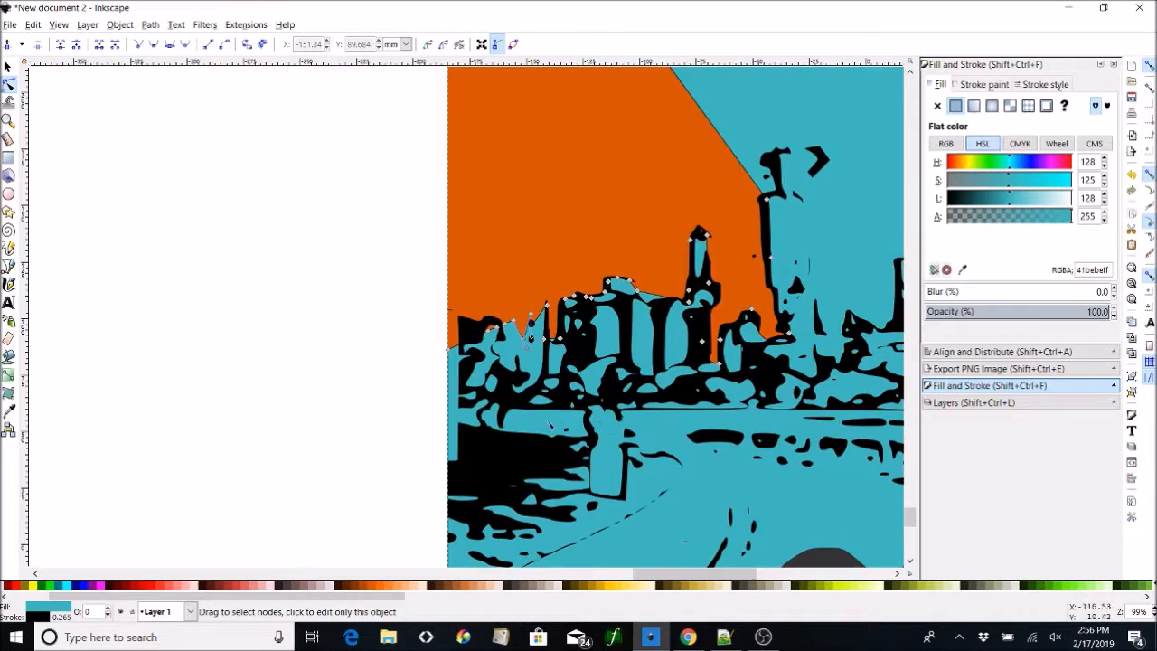
Fit the remaining teal nodes to the low buildings beside the cover's left edge.
left_click_drag(461, 317, 519, 363)
left_click_drag(504, 324, 540, 322)
key("Escape")
scroll(630, 419, "right", 8)
scroll(629, 420, "up", 2)
key("minus")
key("minus")
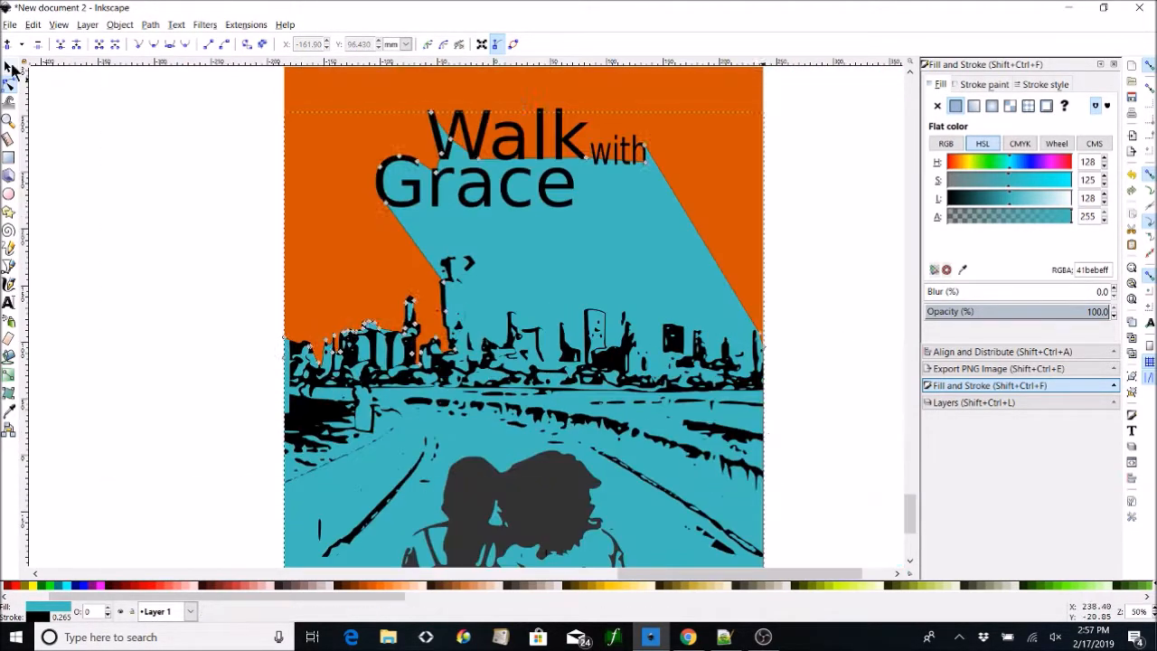
Reselect the teal shape and move its node near the tall tower's top about 28 mm down the tower's side.
left_click(8, 67)
key("Escape")
left_click(737, 438)
key("n")
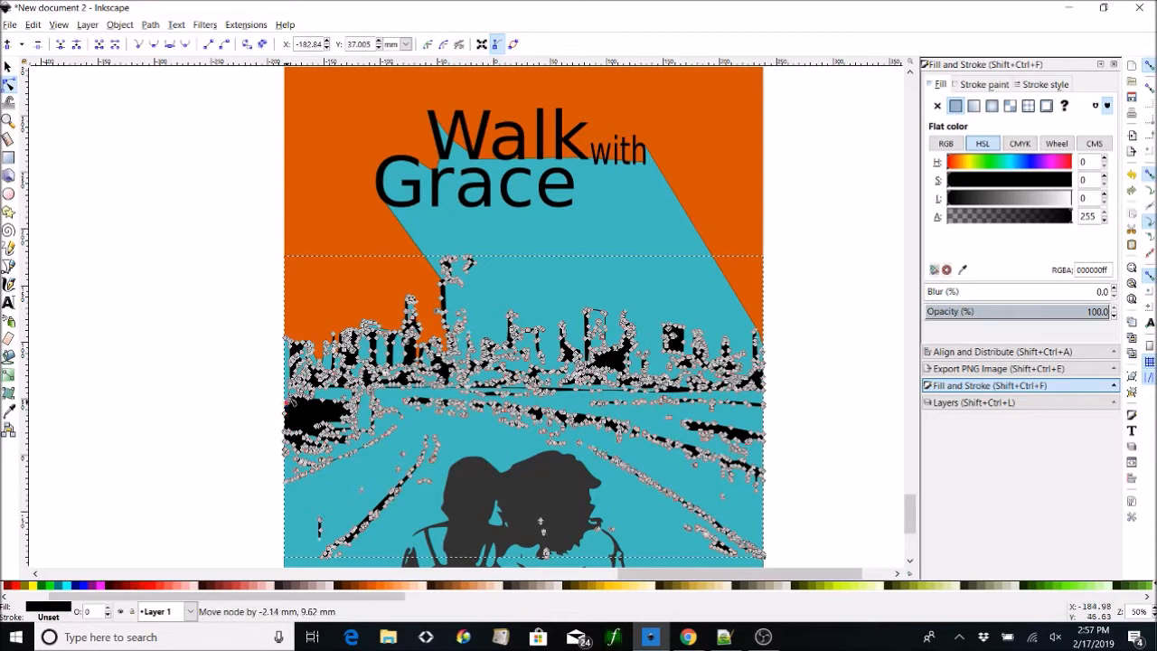
left_click(8, 70)
left_click(891, 411)
left_click(506, 135)
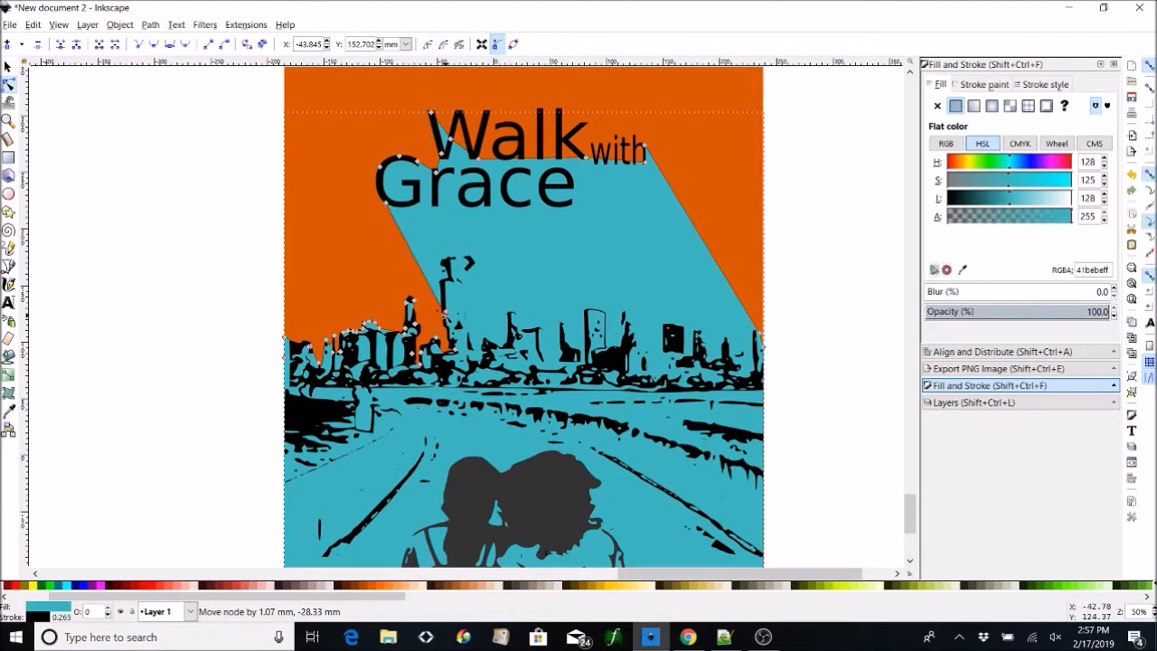
Move the teal beam's upper right corner to the tip of the "k" in "Walk" and clean up the adjoining nodes.
scroll(506, 181, "up", 4)
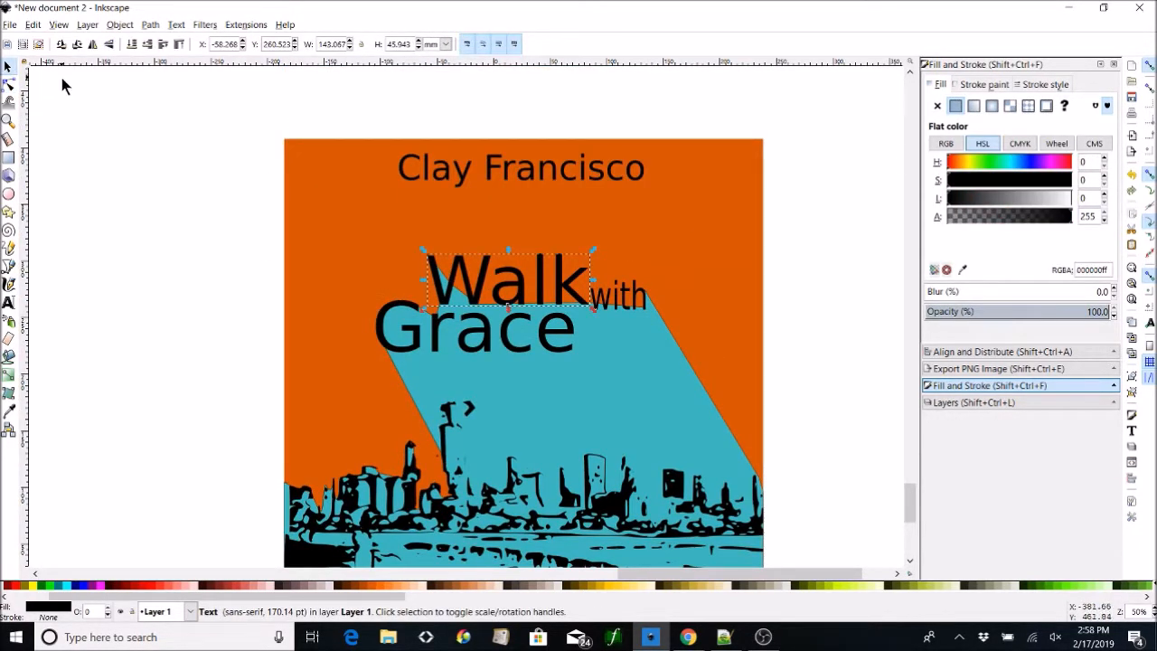
left_click_drag(636, 290, 587, 268)
double_click(649, 306)
left_click(645, 290)
key("Delete")
left_click(670, 325)
left_click(208, 45)
Shrink the word "with" and place it just after "Grace".
left_click(8, 67)
mouse_move(615, 311)
left_mouse_down()
mouse_move(598, 325)
mouse_move(620, 330)
left_mouse_up()
left_click_drag(592, 319, 597, 317)
Center the author name horizontally on the orange background and color it cream.
left_click(702, 181)
left_click(624, 170)
left_click(702, 185, "shift")
left_click(1002, 352)
left_click(1044, 135)
left_click(827, 153)
left_click(627, 168)
left_click(421, 586)
Move the teal node at the foot of the "k" to its stem and refine the corner at the upper arm's tip.
left_click(81, 99)
left_click(8, 248)
left_click(8, 85)
left_click(604, 348)
left_click_drag(586, 303, 563, 285)
key("plus")
key("plus")
key("plus")
left_click_drag(806, 176, 810, 179)
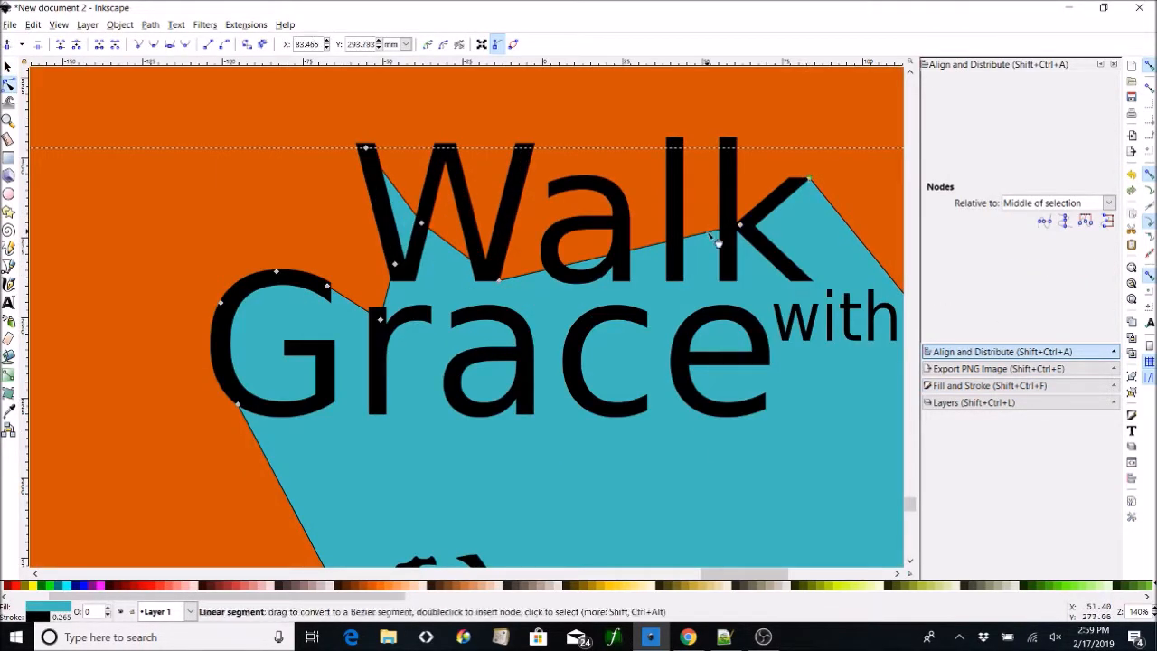
Insert extra nodes along the teal edge behind "Walk" and pull nodes to the middle and top of the "k" stem.
left_click(715, 230)
left_click(60, 44)
left_click(711, 217)
left_click(8, 45)
left_click(8, 44)
left_click(8, 44)
left_click_drag(755, 224, 736, 225)
left_click_drag(739, 206, 735, 139)
left_click(8, 67)
left_click(8, 85)
Notch the teal edge between the "k" strokes and shape it around the top and foot of the "l" toward the "a".
double_click(736, 181)
left_click_drag(736, 181, 778, 205)
left_click_drag(713, 215, 723, 277)
left_click_drag(691, 224, 708, 250)
left_click_drag(667, 234, 682, 138)
left_click_drag(708, 249, 736, 249)
left_click_drag(642, 243, 675, 273)
left_click_drag(620, 253, 625, 229)
Insert more teal nodes and fit the edge around the "a" and the right-hand strokes of the "W".
left_click(493, 207)
left_click(8, 44)
left_click(8, 44)
left_click(8, 45)
left_click(315, 193)
mouse_move(568, 194)
left_mouse_down()
mouse_move(557, 192)
mouse_move(562, 224)
mouse_move(542, 176)
mouse_move(564, 183)
left_mouse_up()
left_click_drag(494, 208, 507, 217)
left_click_drag(470, 212, 455, 144)
Add nodes around the left strokes of the "W" and shape the teal edge into a slanted shadow inside it.
left_click_drag(423, 219, 436, 145)
key("ctrl+z")
left_click(452, 163)
left_click(8, 66)
left_click(405, 177)
left_click(8, 84)
left_click(406, 147)
double_click(7, 44)
left_click_drag(419, 146, 408, 268)
left_click_drag(405, 146, 420, 207)
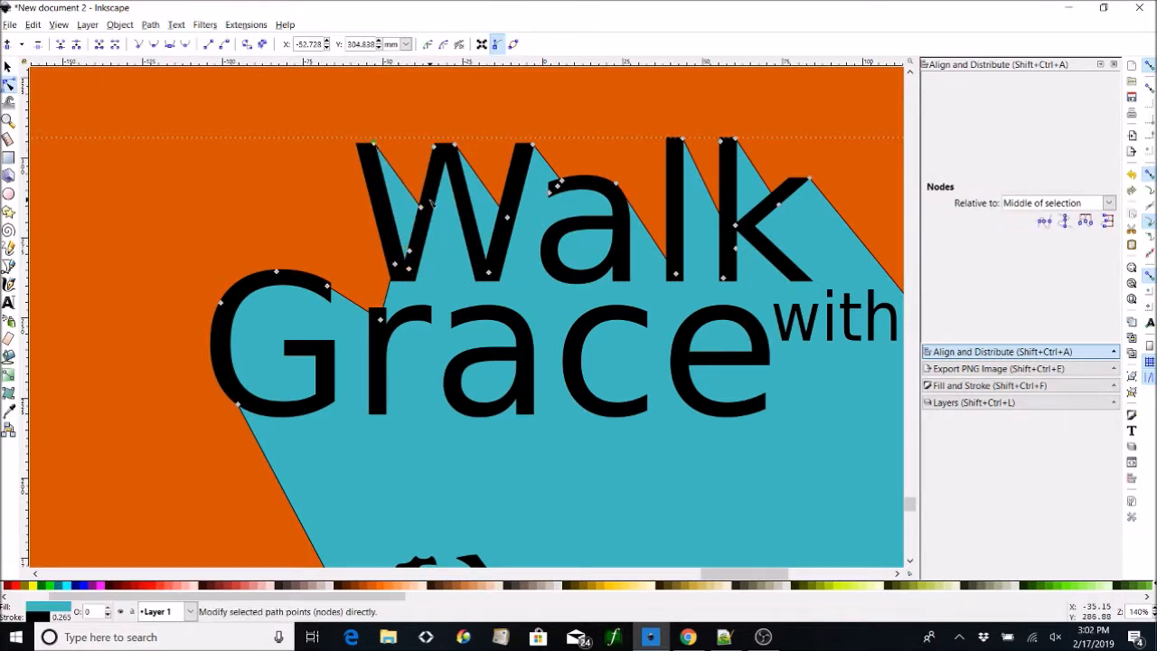
Adjust the teal nodes between "Walk" and the "Gr" of "Grace", beside the tall tower, and around the "l" and "k".
key("minus")
key("minus")
scroll(816, 336, "up", 2)
left_click_drag(623, 310, 568, 327)
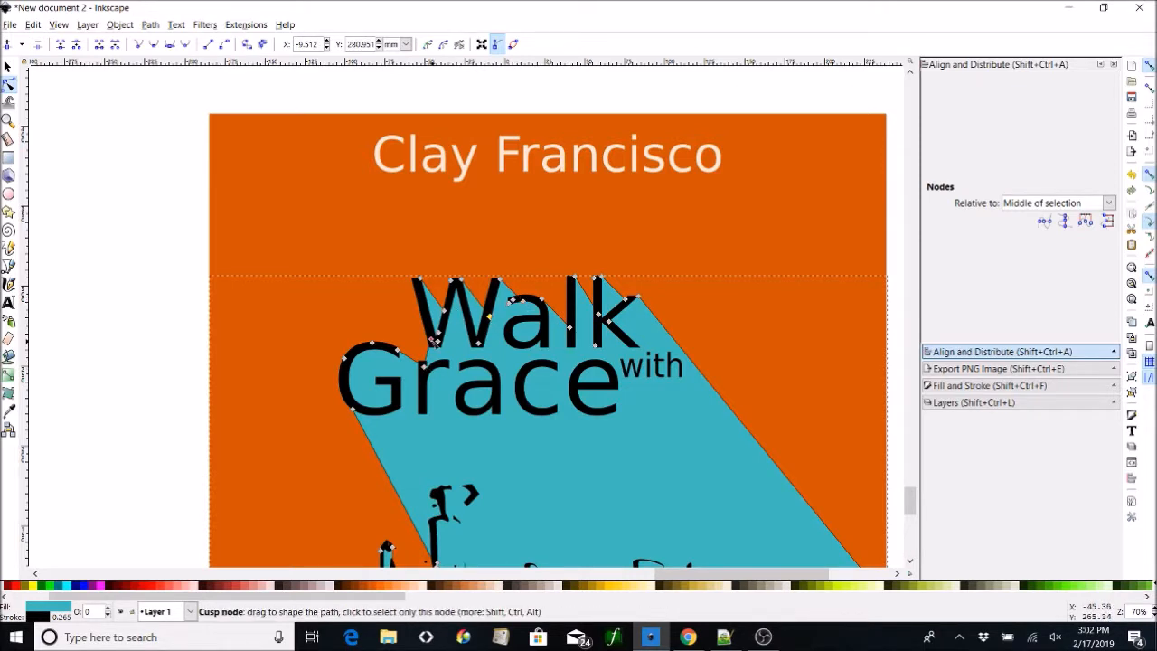
left_click_drag(420, 339, 421, 376)
scroll(428, 390, "down", 6)
mouse_move(437, 422)
left_mouse_down()
mouse_move(440, 391)
mouse_move(434, 405)
left_mouse_up()
left_click_drag(624, 154, 624, 159)
left_click_drag(570, 183, 571, 192)
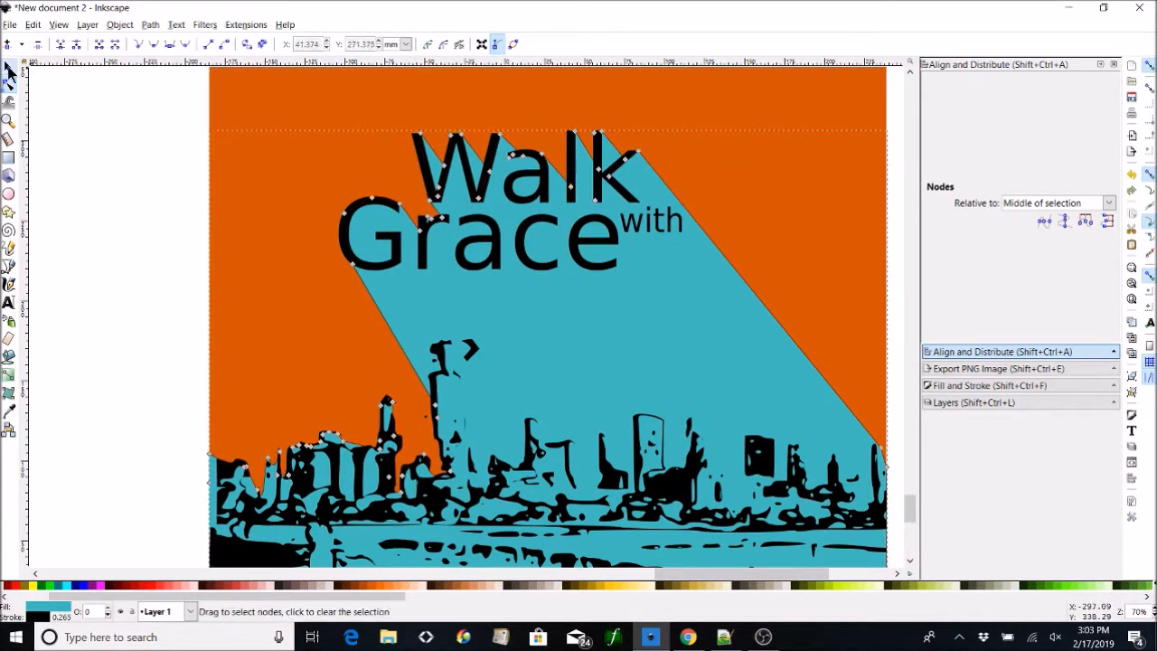
Deselect the teal shape and compare the whole cover with the reference cover in Chrome.
key("s")
key("minus")
key("minus")
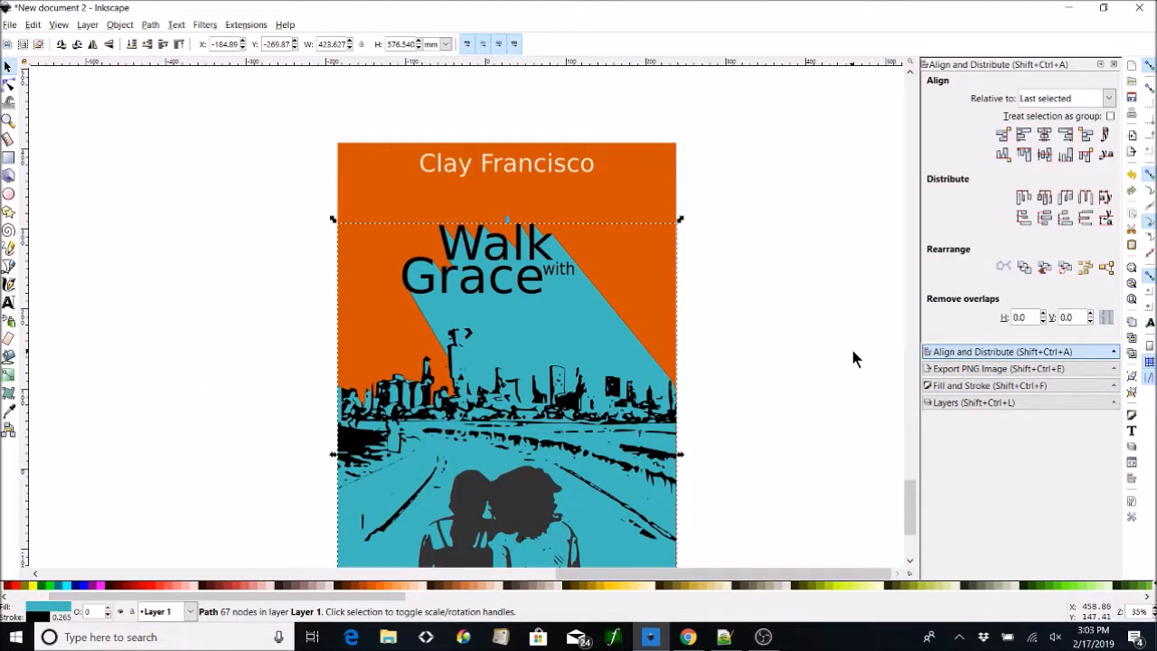
left_click(810, 291)
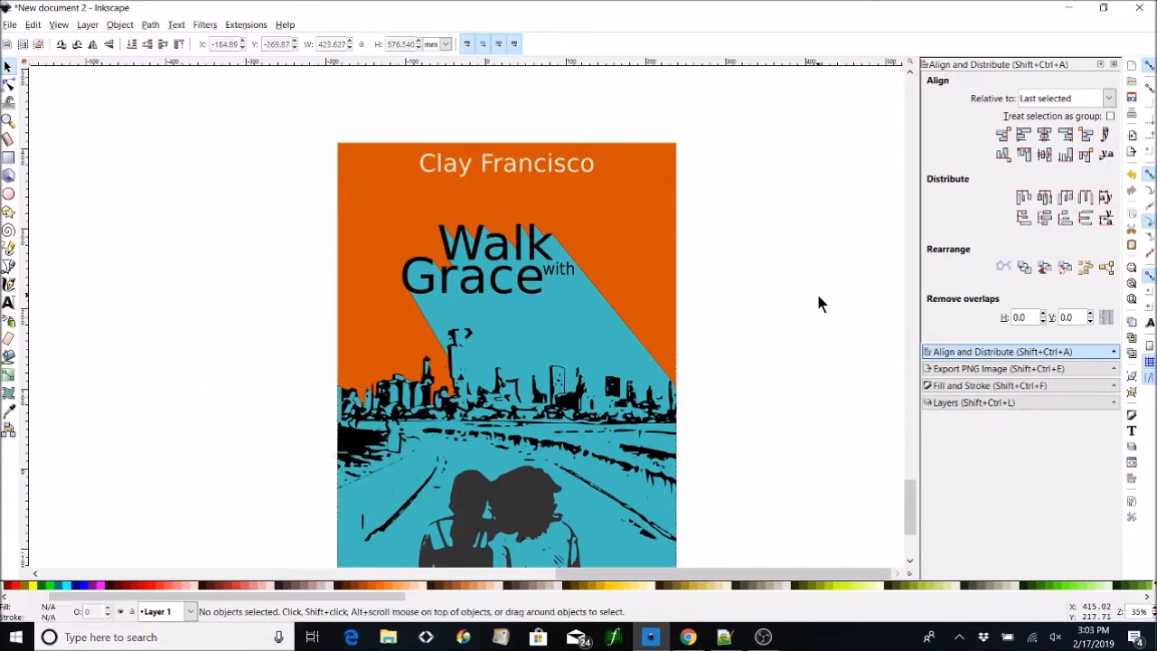
key("minus")
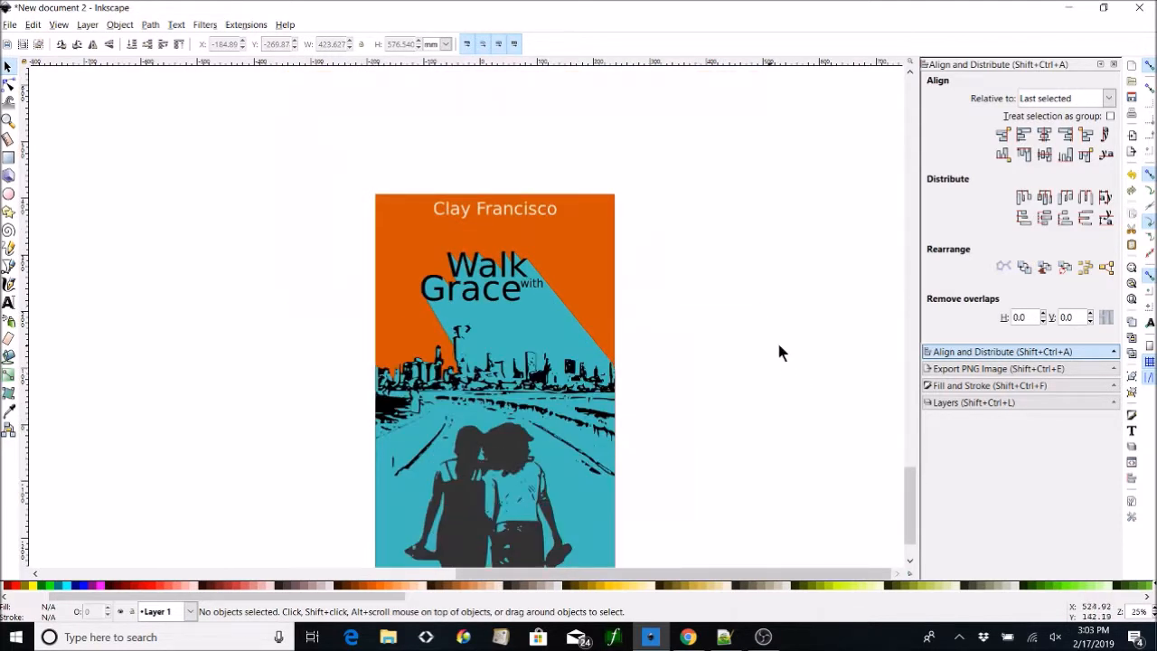
scroll(781, 354, "down", 2)
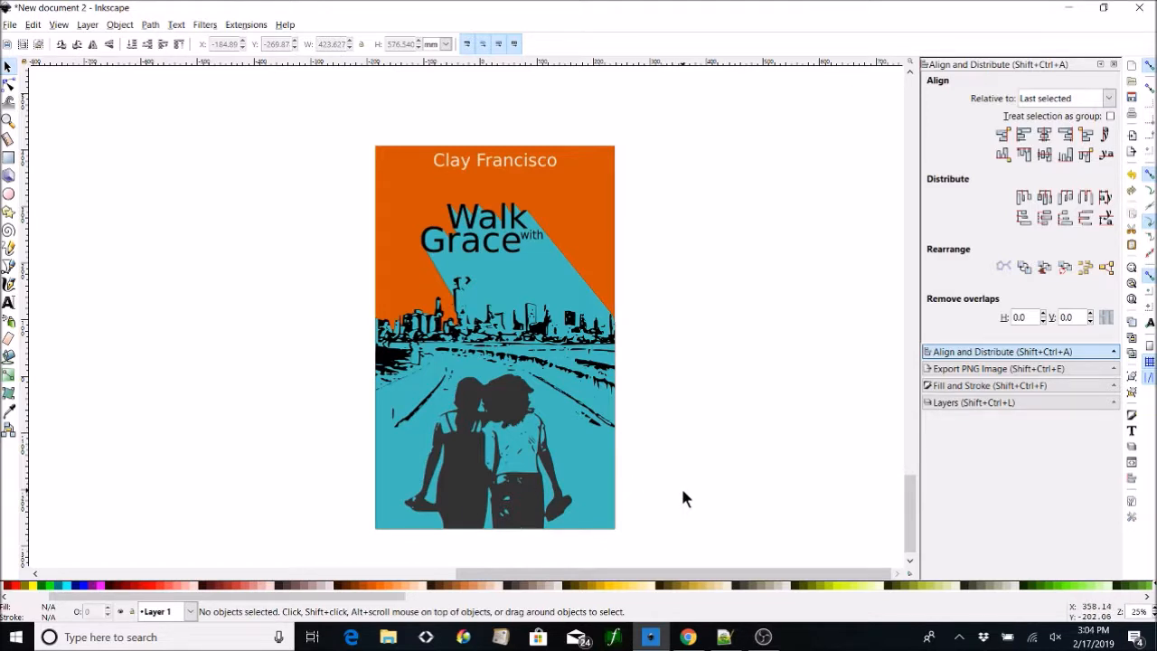
mouse_move(728, 640)
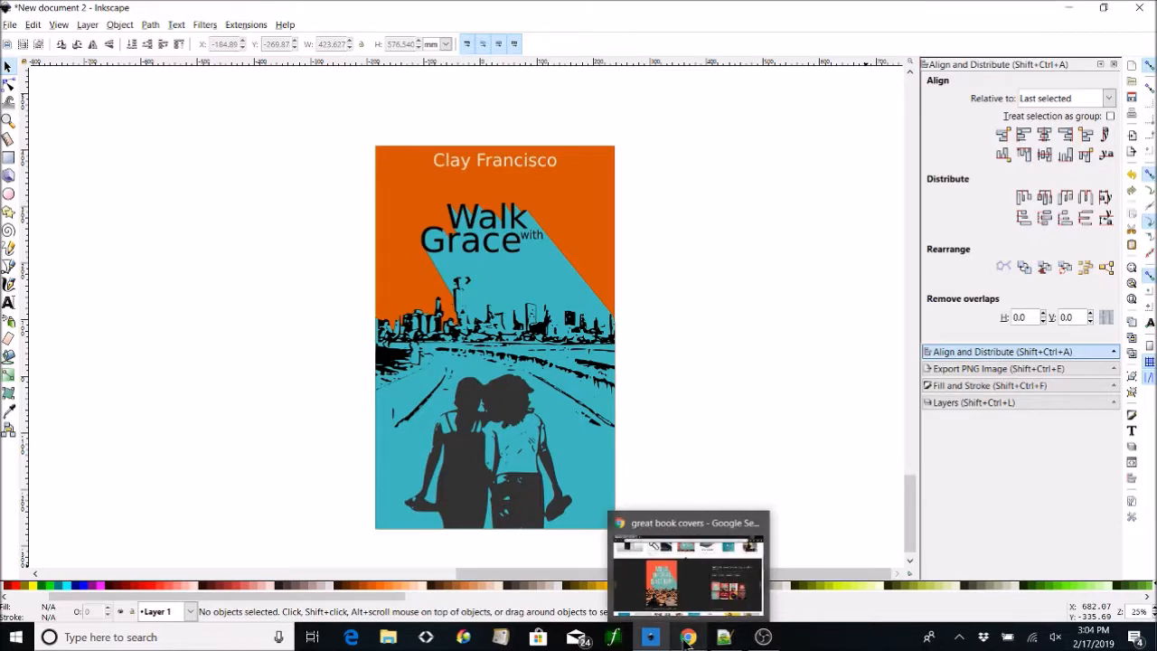
left_click(688, 638)
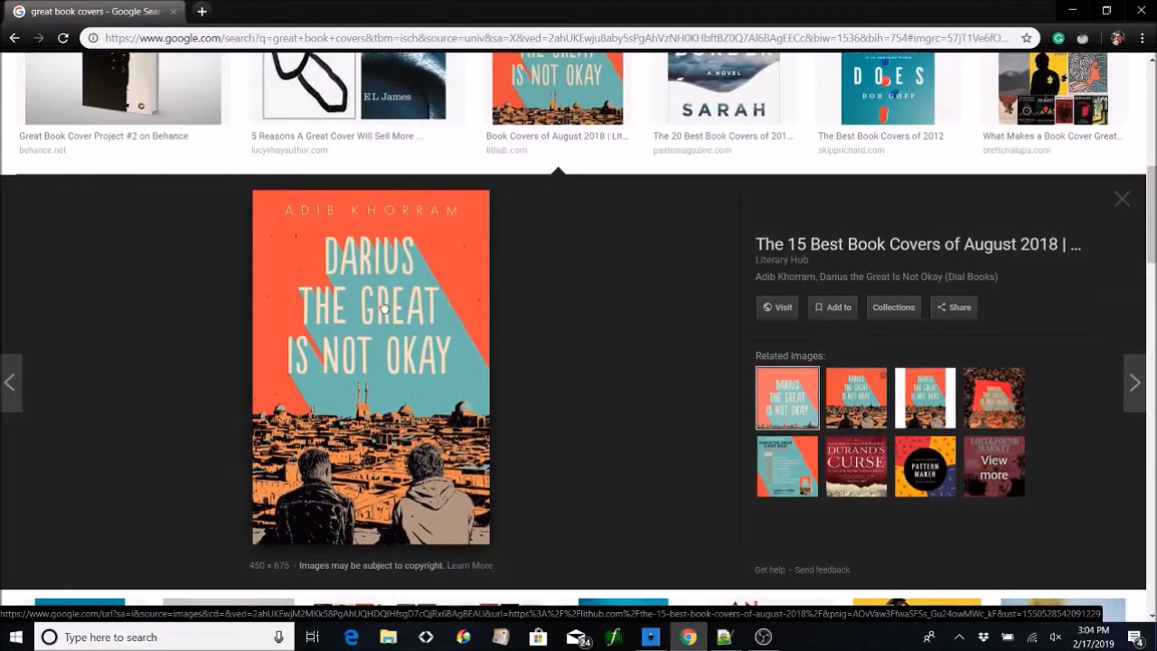
left_click(650, 638)
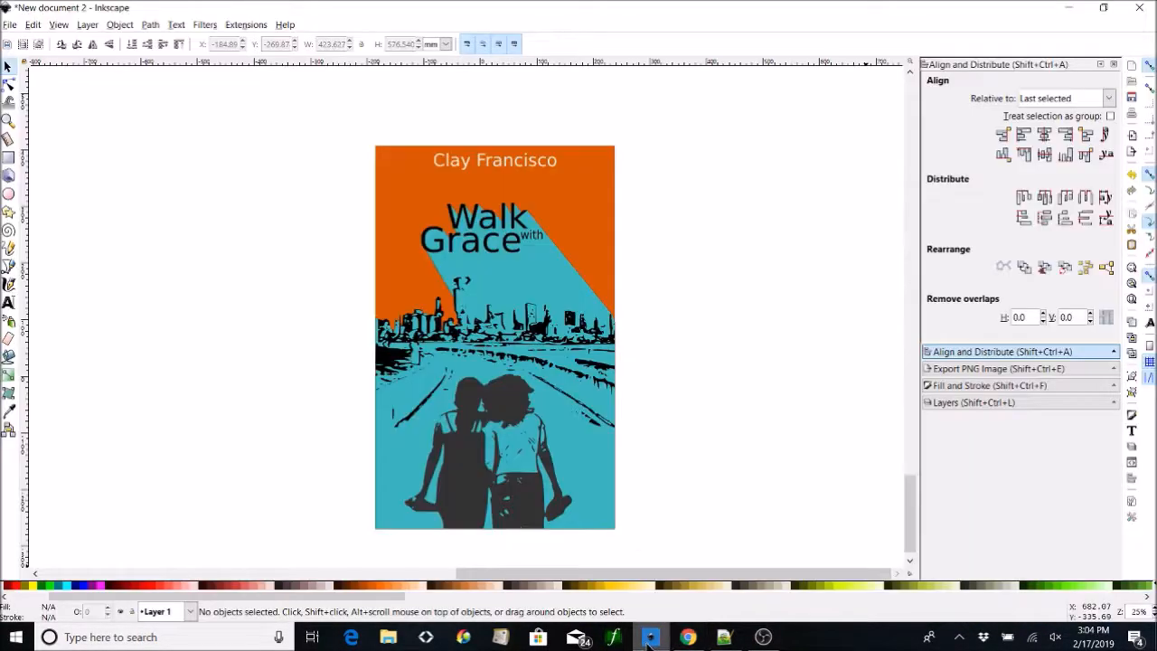
Color the title words "Walk", "with" and "Grace" cream like the author name.
key("plus")
key("plus")
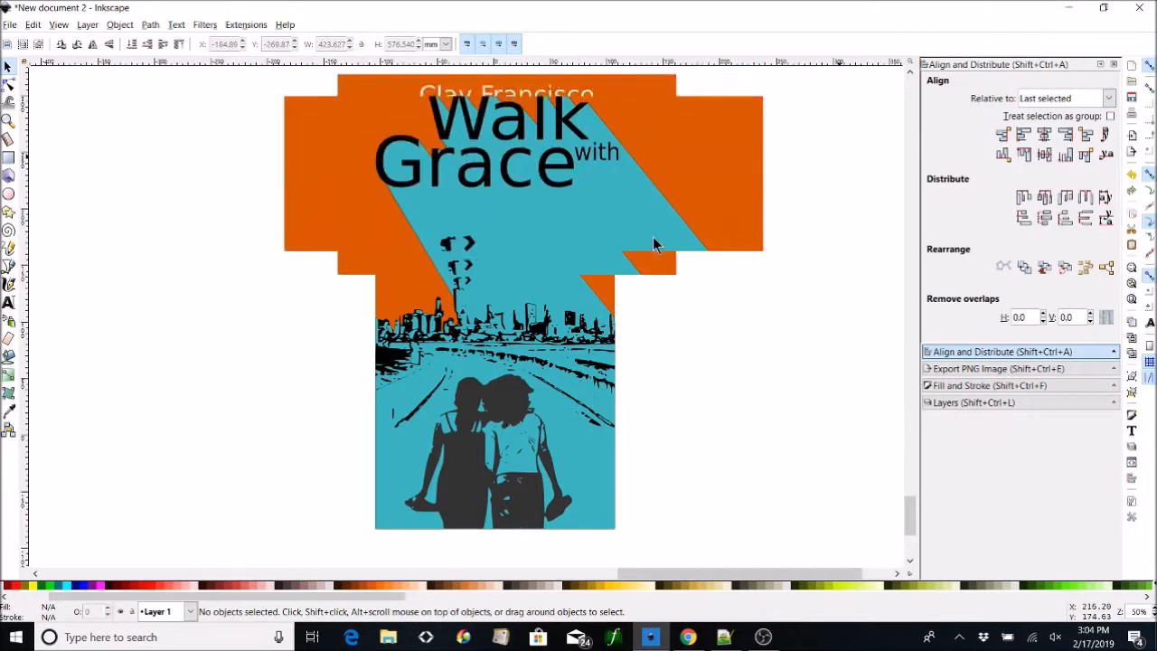
scroll(669, 245, "up", 5)
left_click(552, 312)
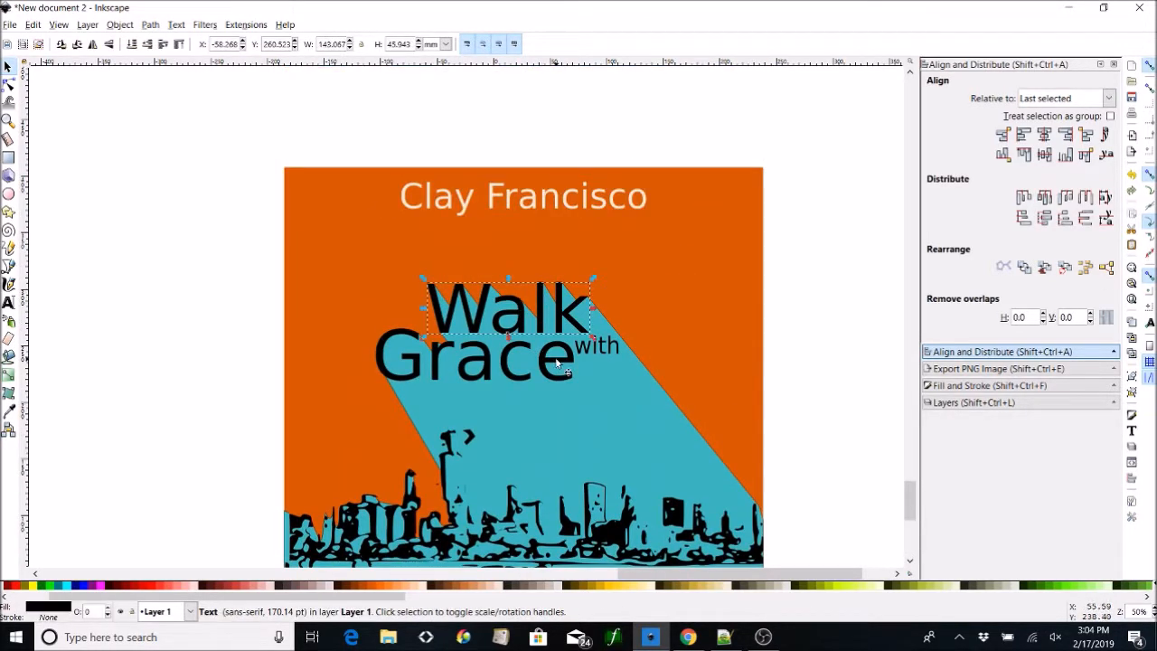
left_click(557, 365, "shift")
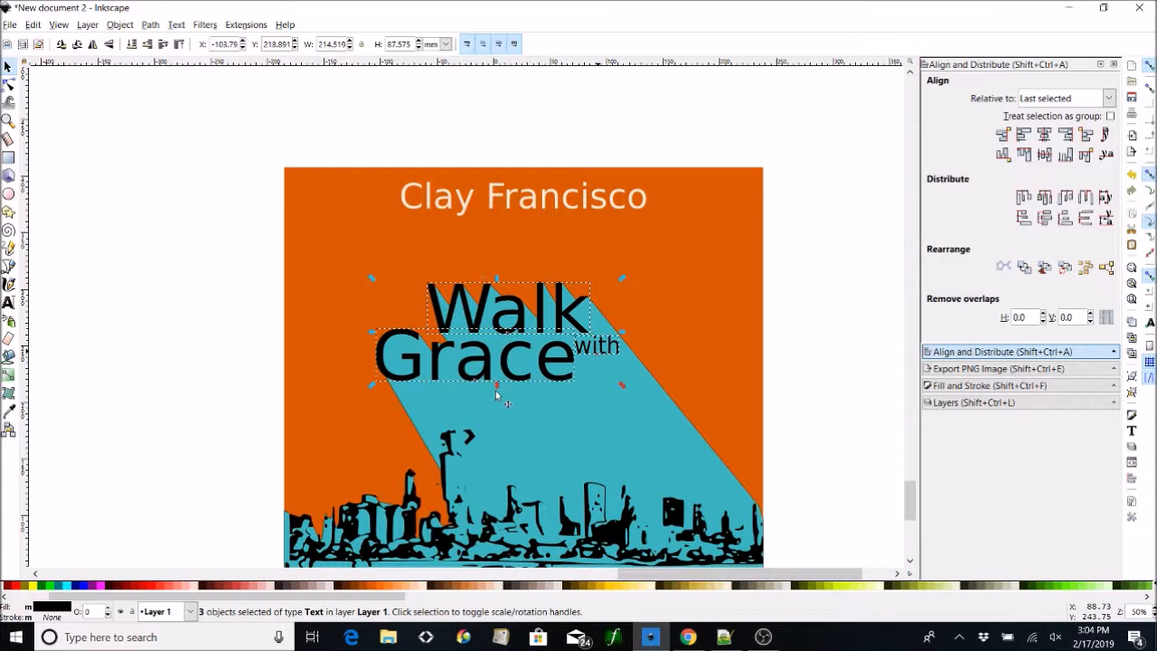
left_click(424, 585)
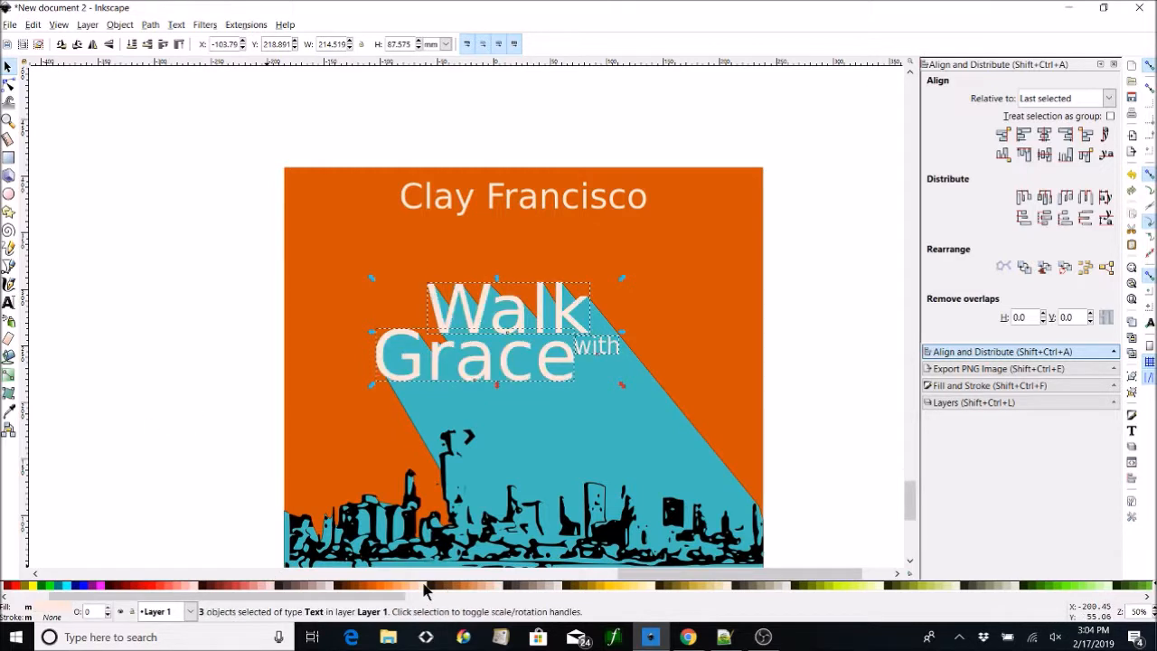
left_click(853, 374)
key("minus")
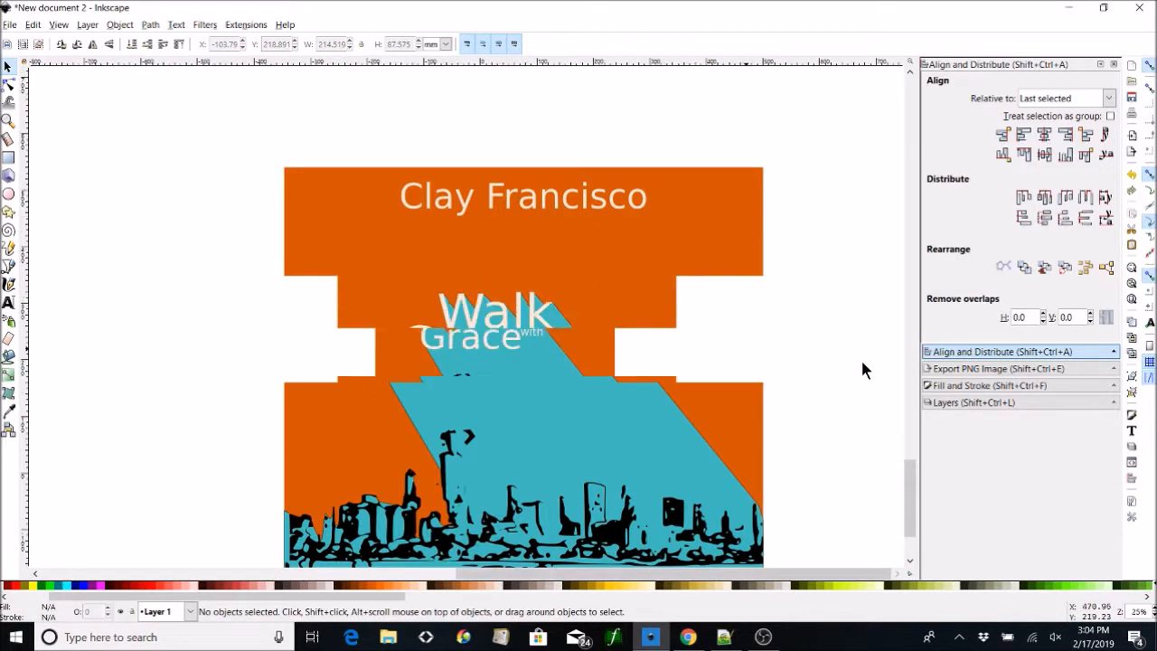
key("minus")
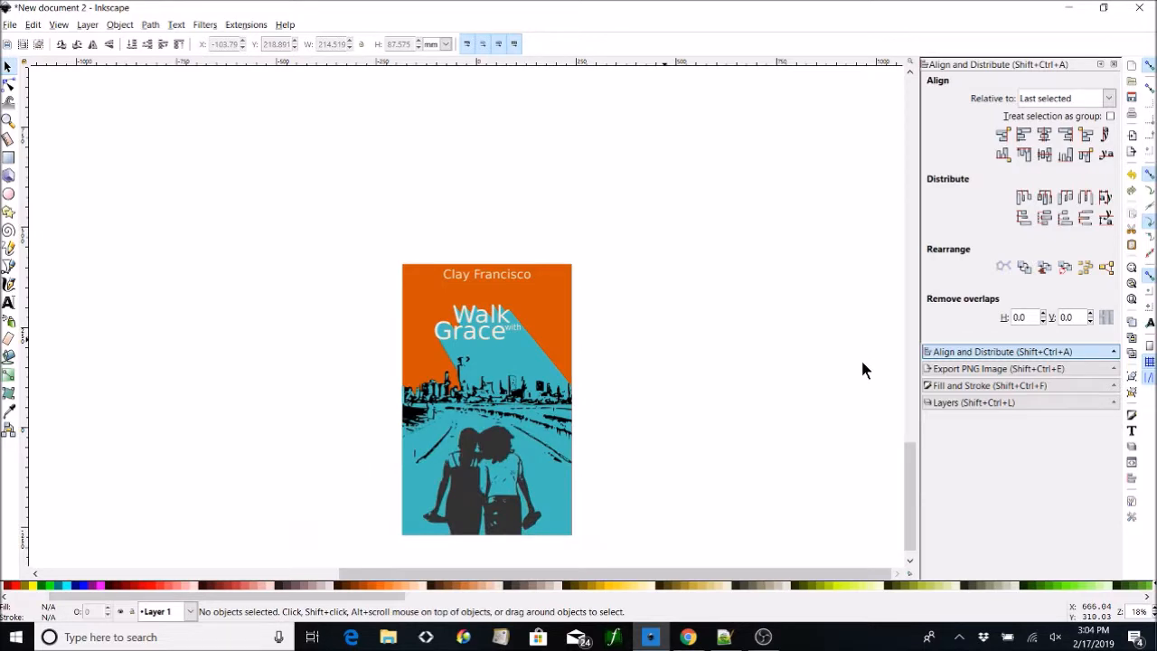
Check the title and color beam on the reference cover in Chrome, then return to the cover in Inkscape.
left_click(763, 636)
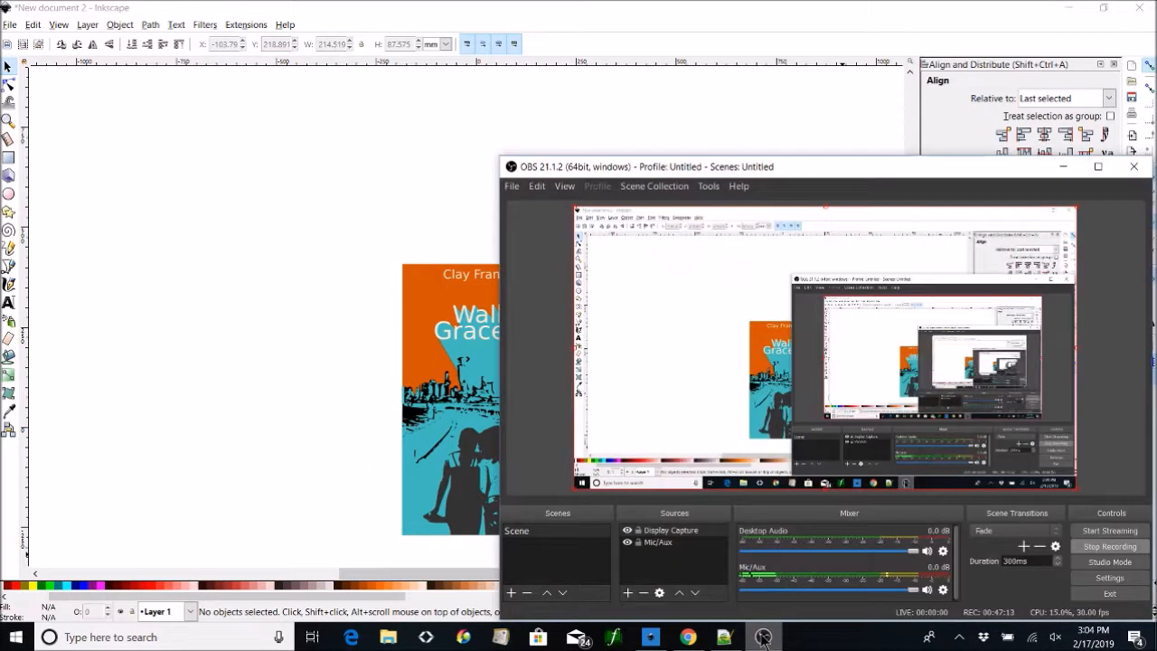
left_click(1063, 168)
left_click(689, 636)
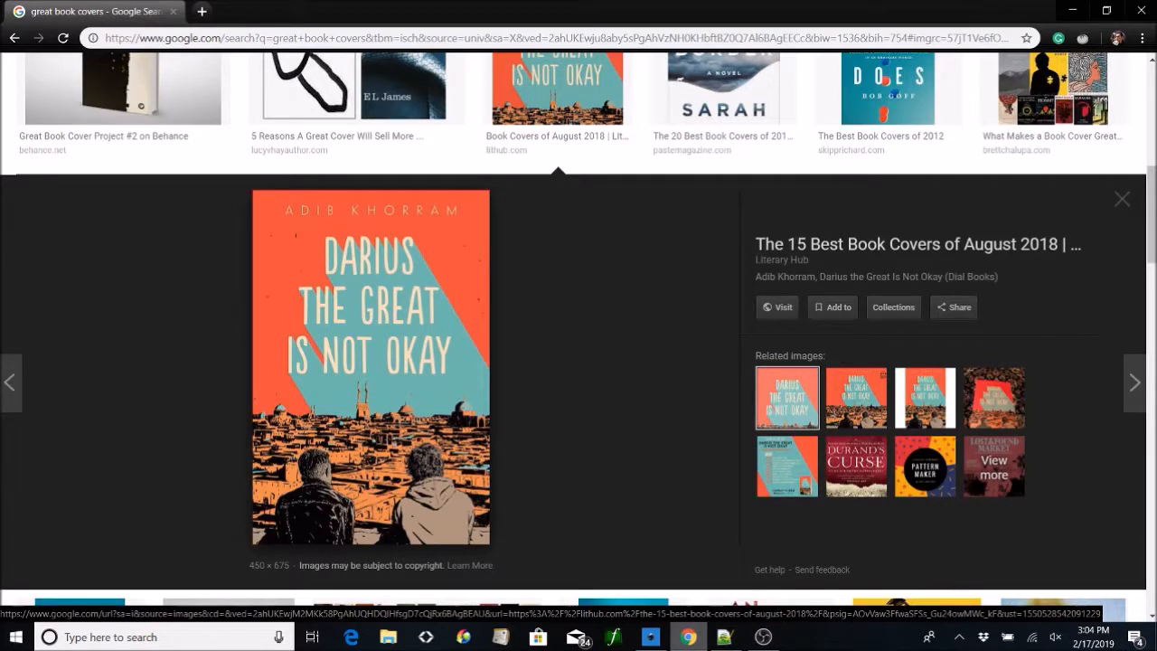
left_click(1068, 14)
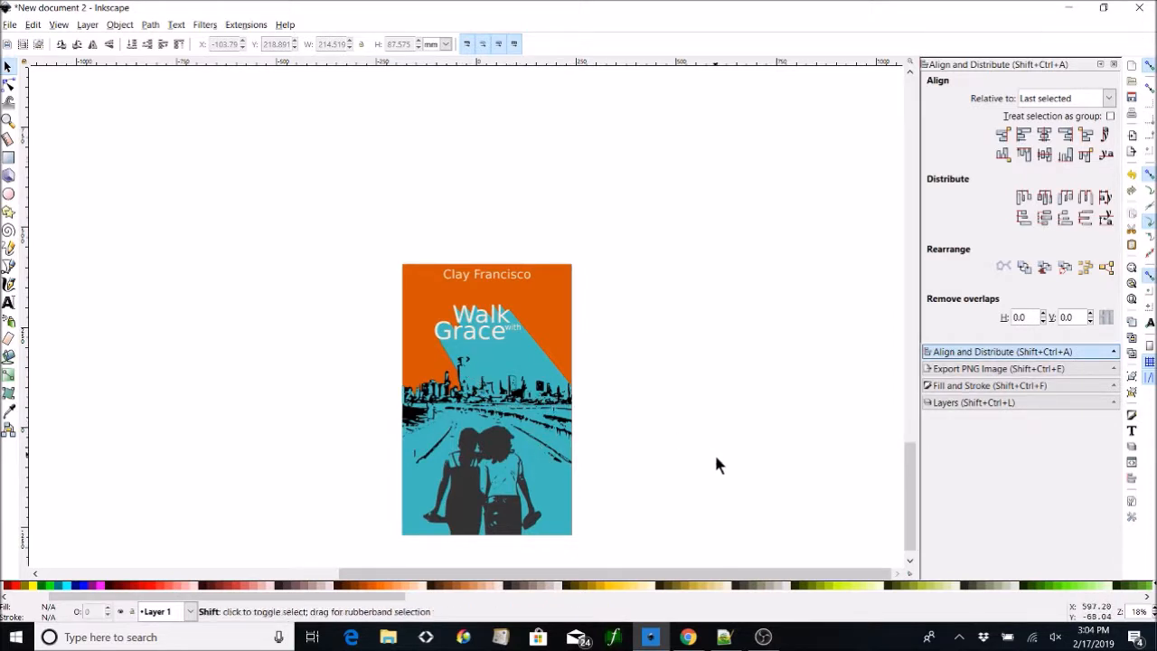
Examine the cover up close from the title and skyline down to the two figures.
key("plus")
key("plus")
key("plus")
scroll(855, 352, "down", 4)
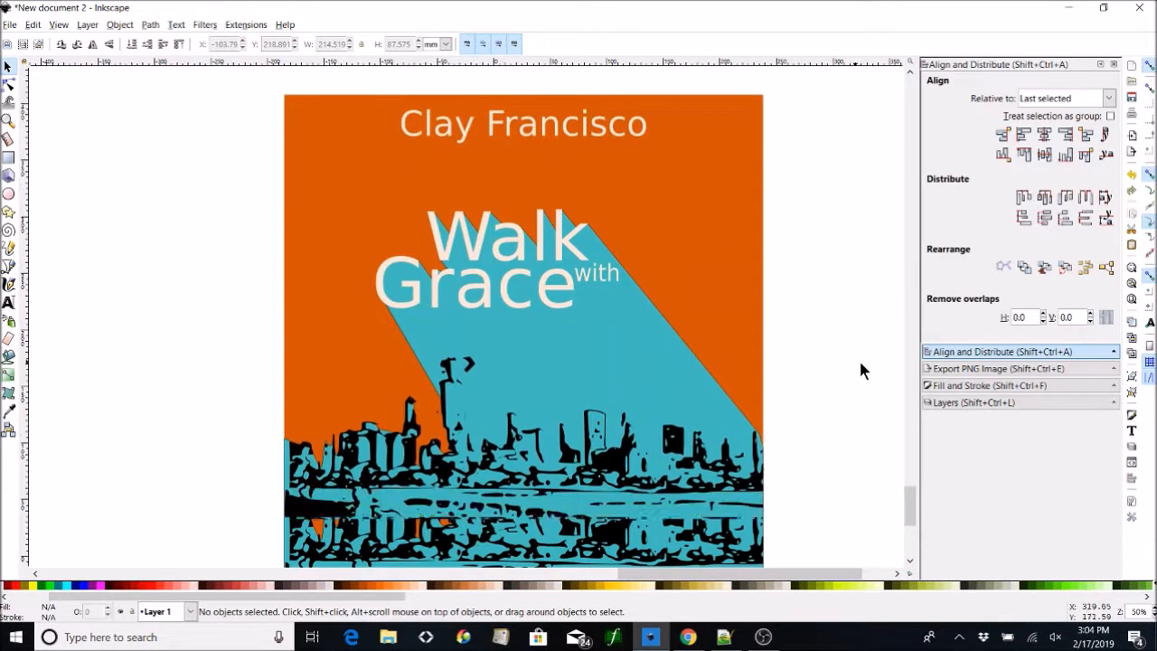
scroll(799, 327, "down", 1)
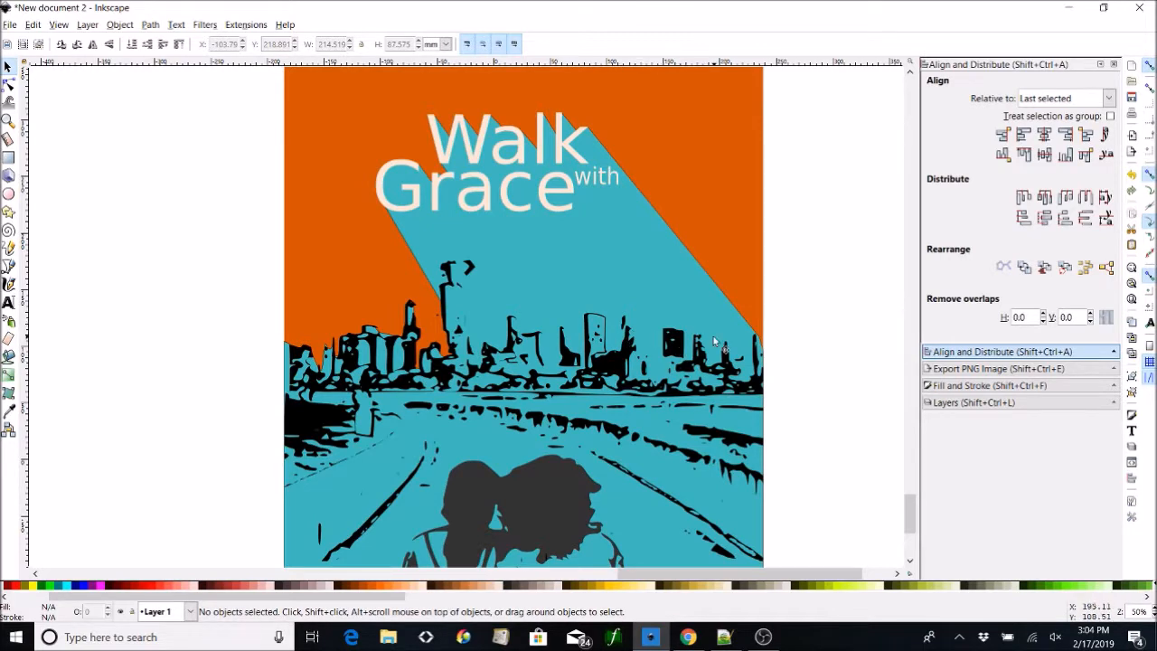
scroll(732, 359, "down", 3)
scroll(715, 358, "down", 8)
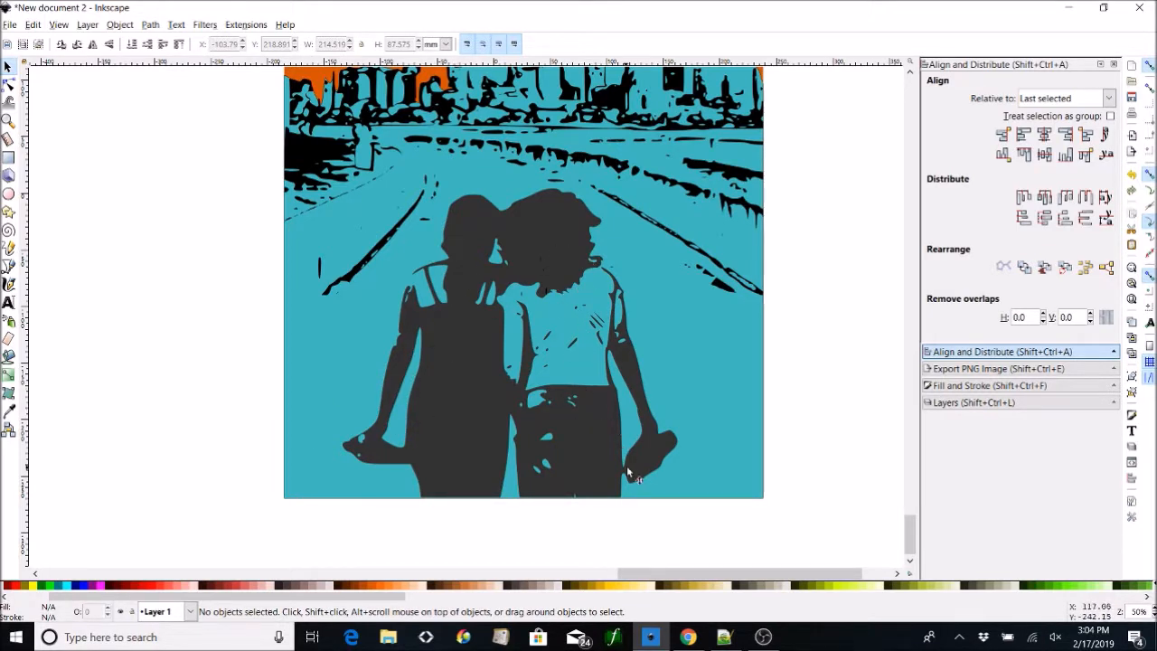
scroll(840, 351, "up", 2)
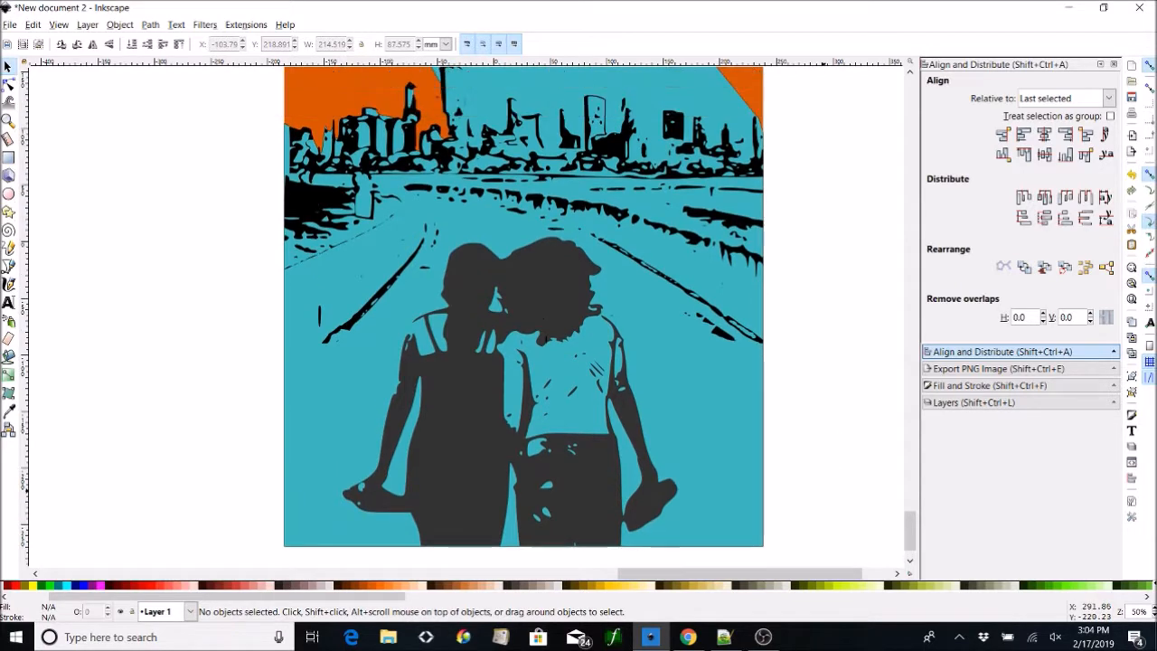
Compare the reference cover's figures and city scene in Chrome with the cover's own artwork.
left_click(764, 637)
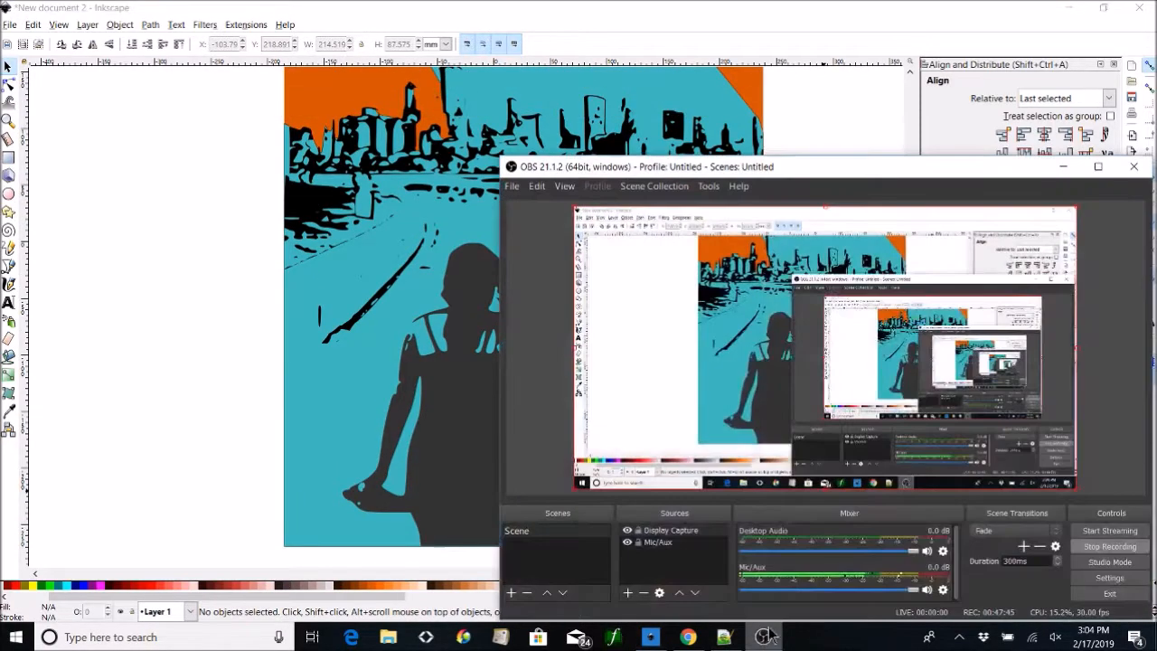
left_click(1062, 166)
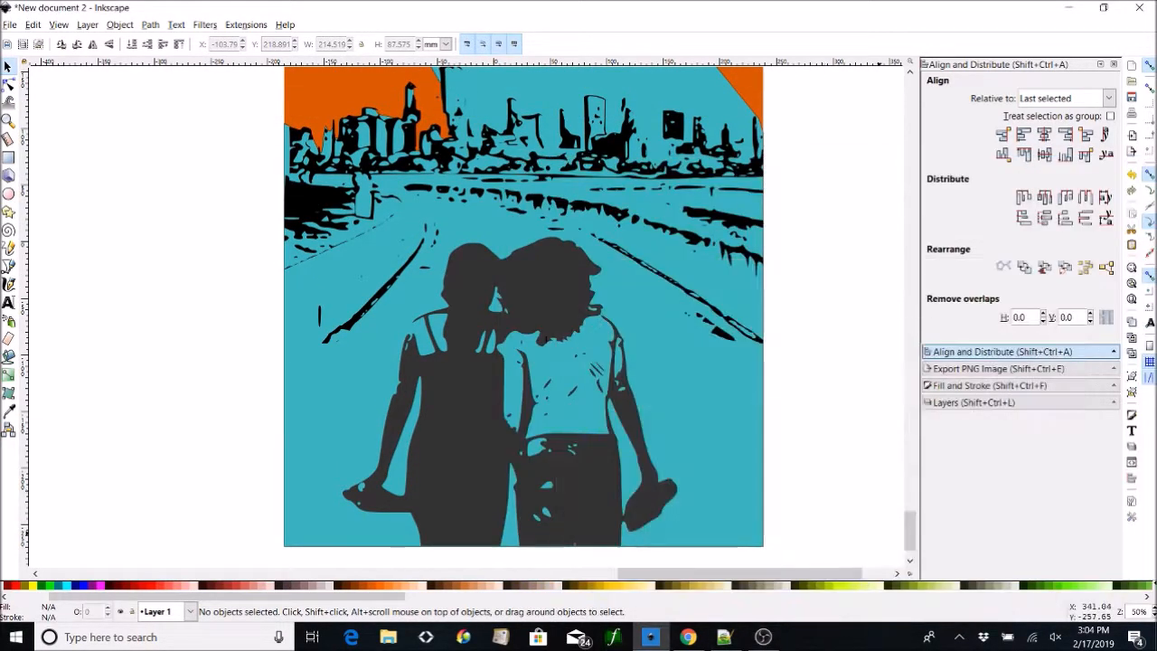
left_click(689, 637)
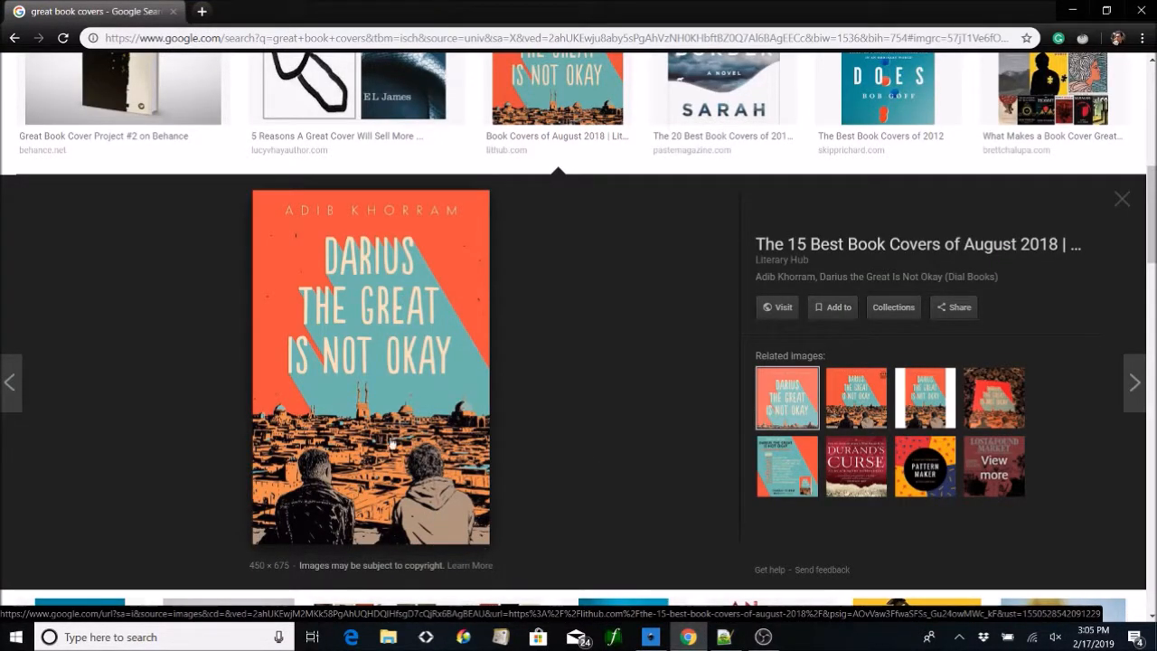
left_click(1071, 11)
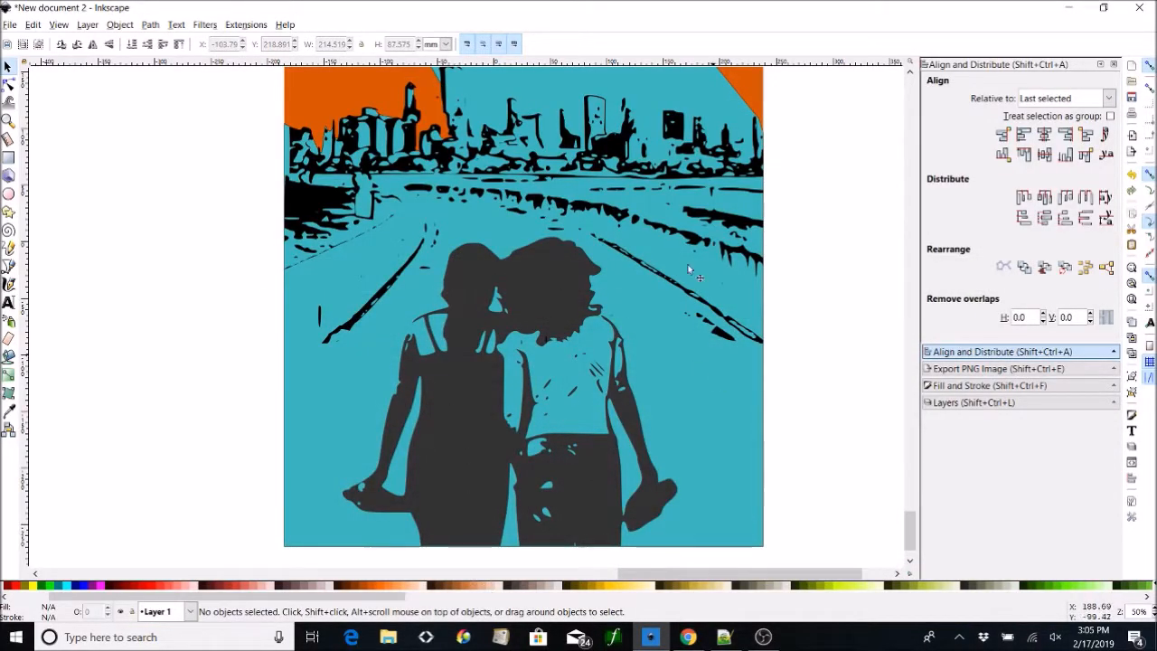
scroll(696, 343, "up", 9)
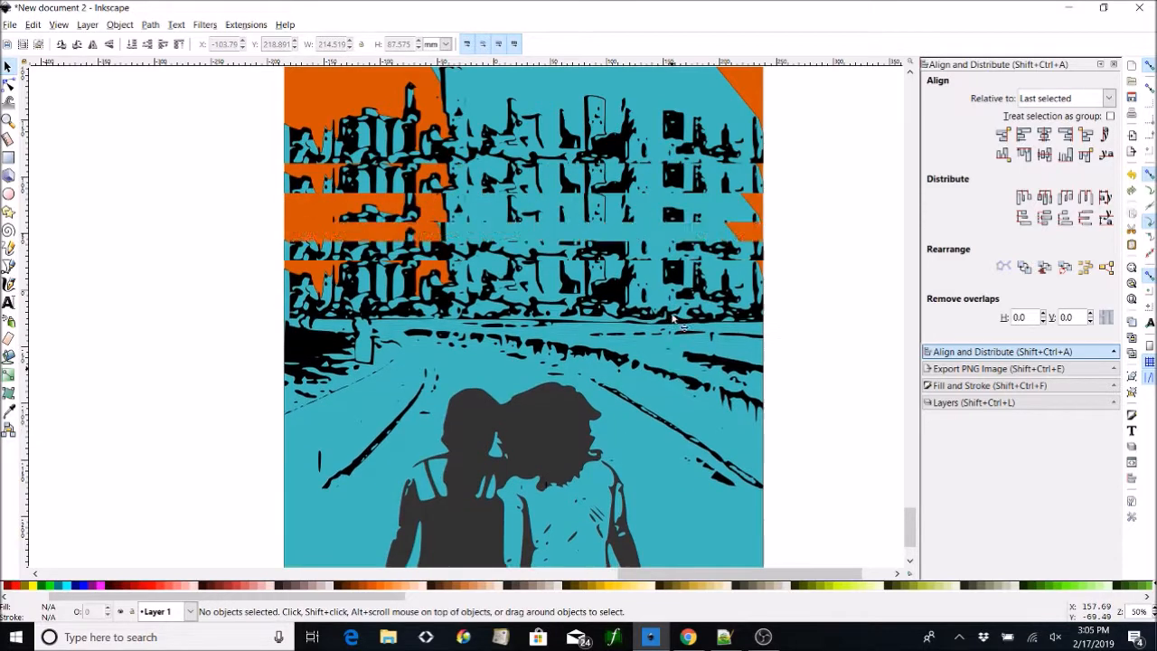
Draw a rectangle about 528 by 368 mm over the cover's lower half, fill it peach, and place it behind the figures and street lines.
scroll(696, 393, "down", 5)
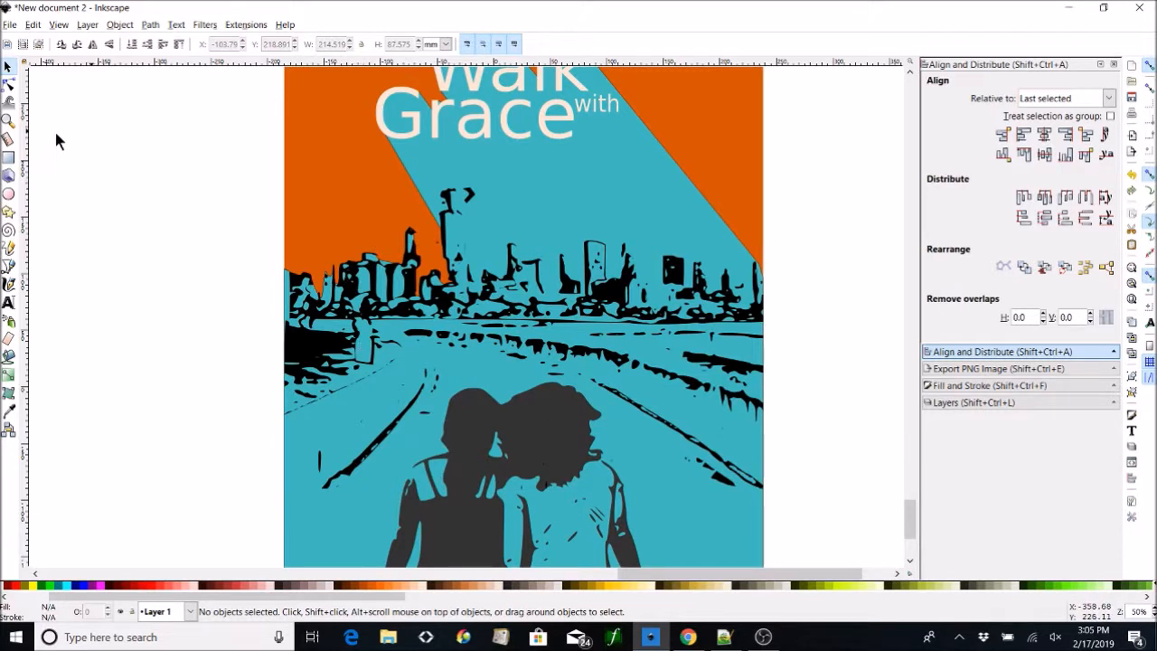
left_click(8, 158)
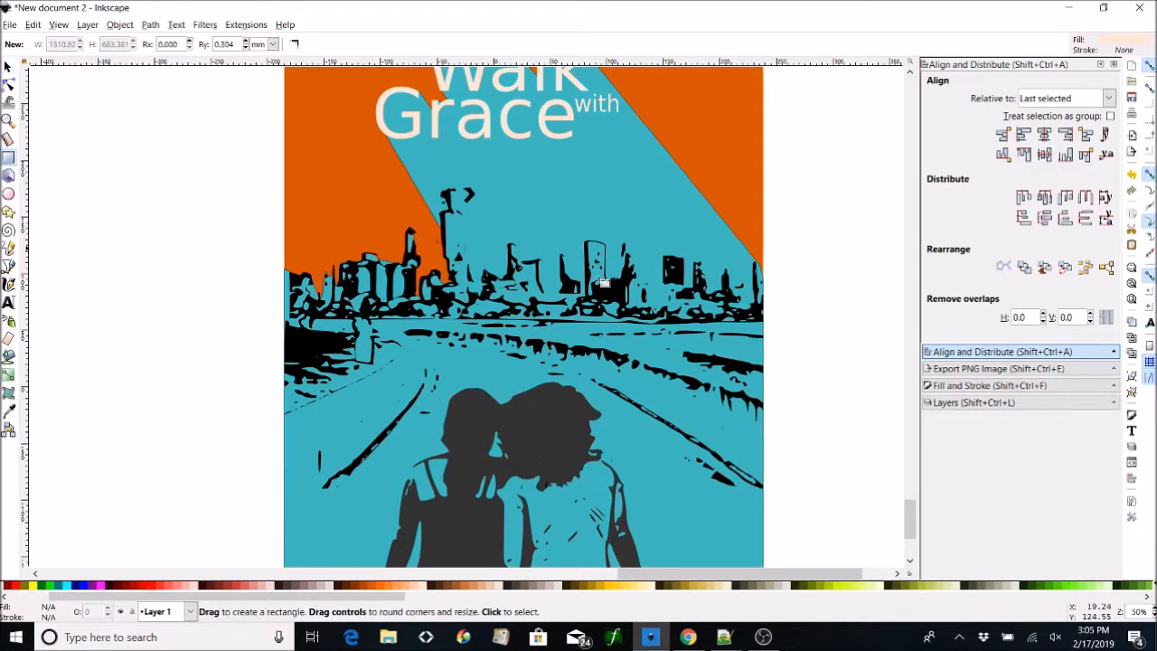
key("minus")
key("minus")
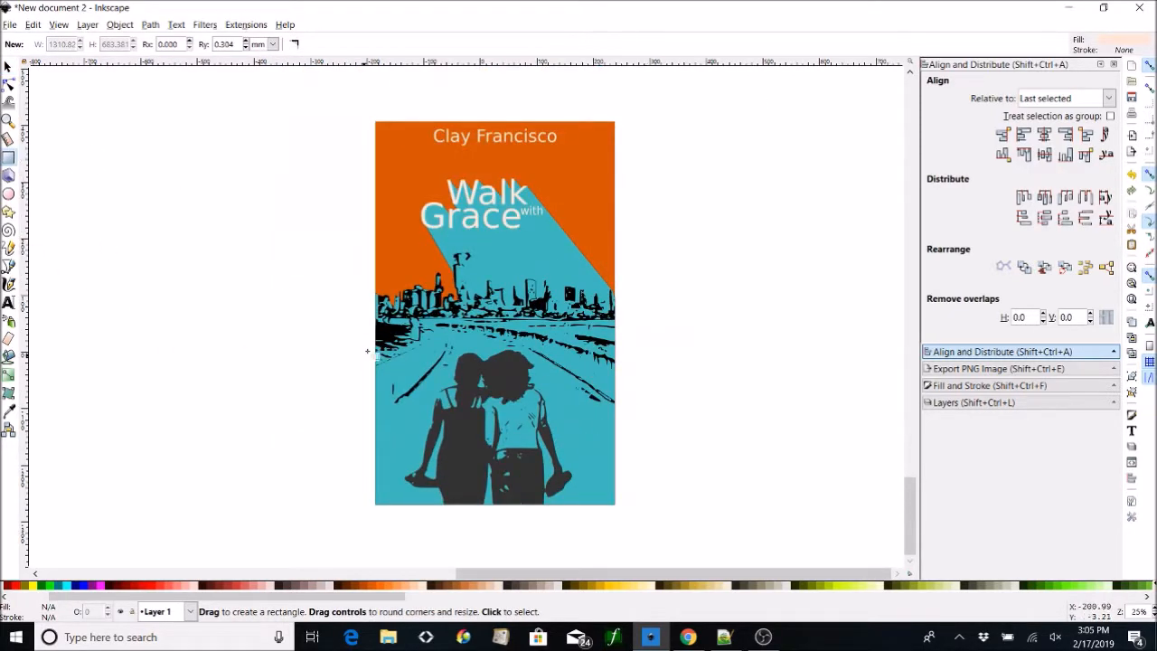
left_click_drag(647, 524, 351, 319)
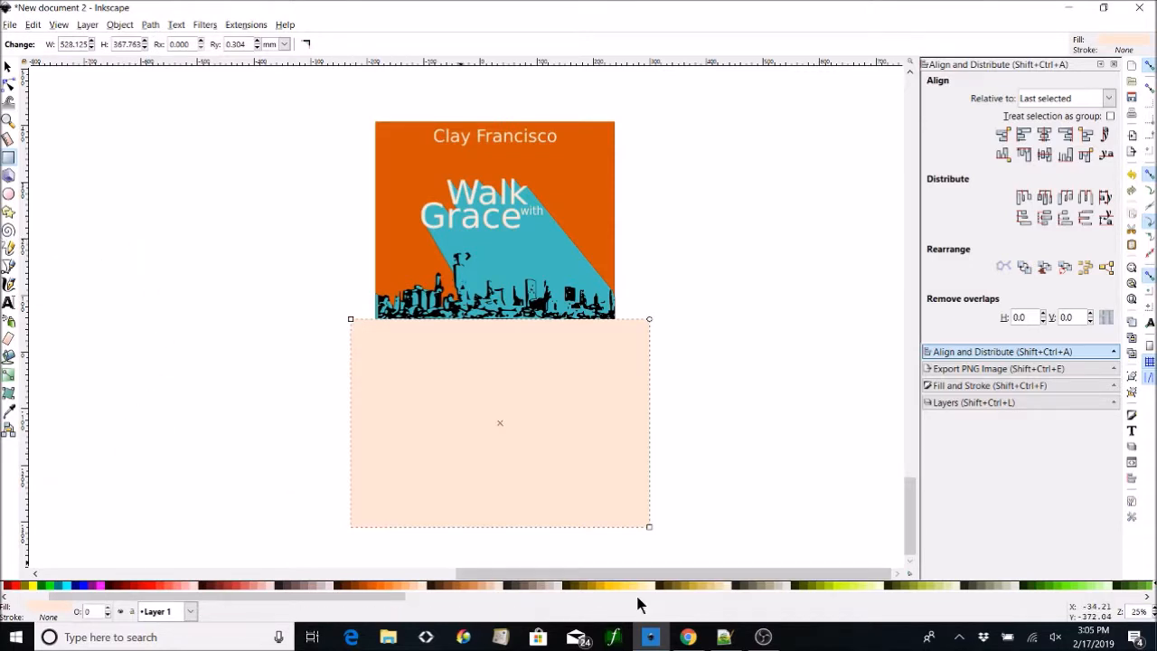
left_click(406, 597)
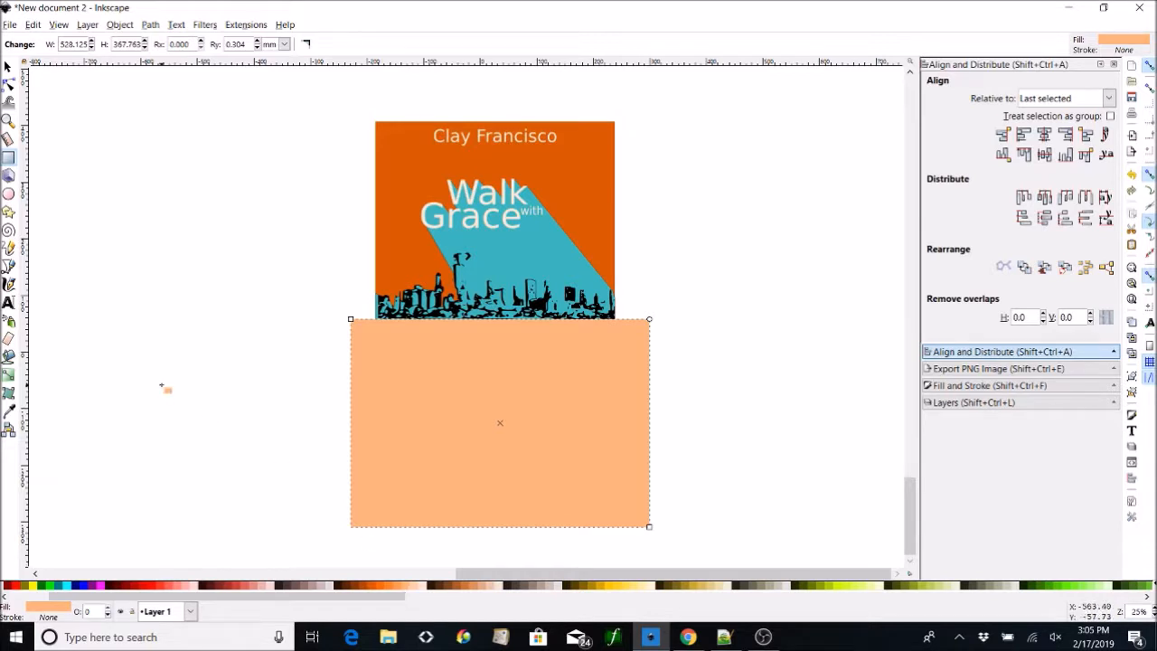
key("End")
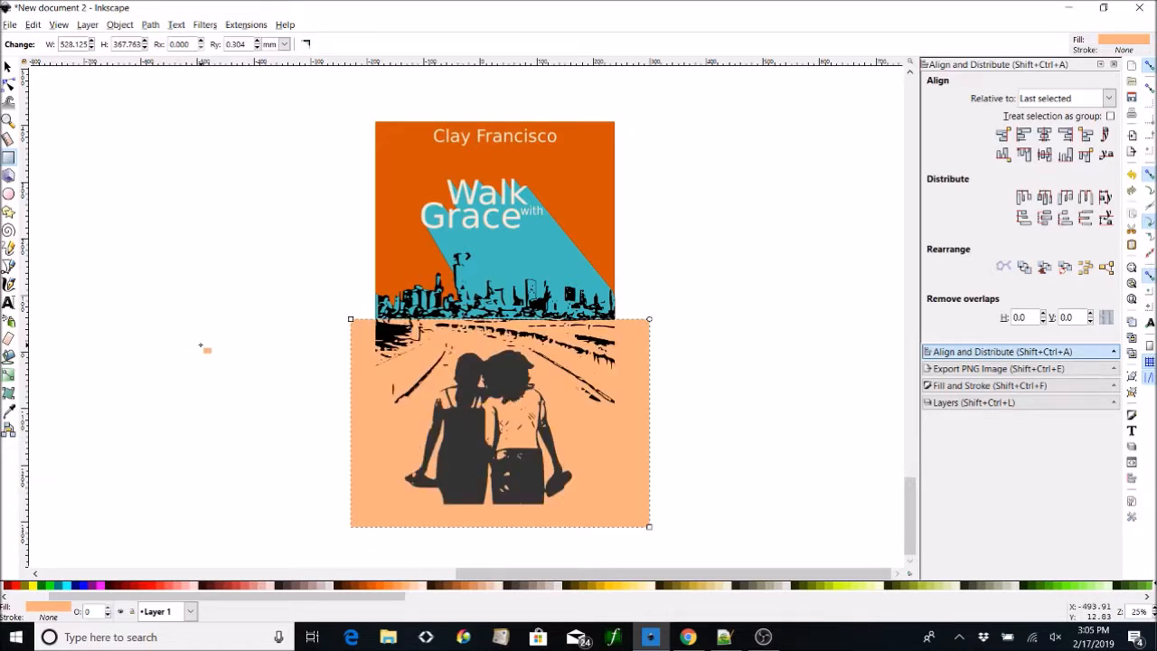
Intersect the peach rectangle with the cover's orange background so that it is trimmed to the cover's outline.
left_click(7, 67)
left_click(555, 163)
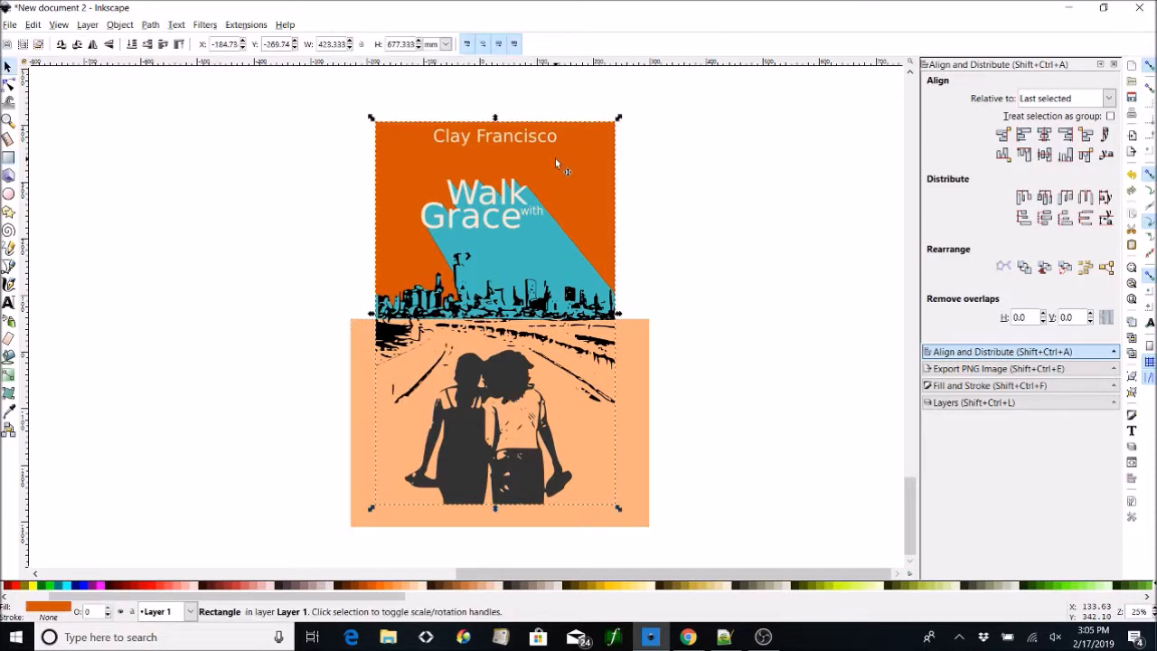
key("Home")
left_click(641, 387, "shift")
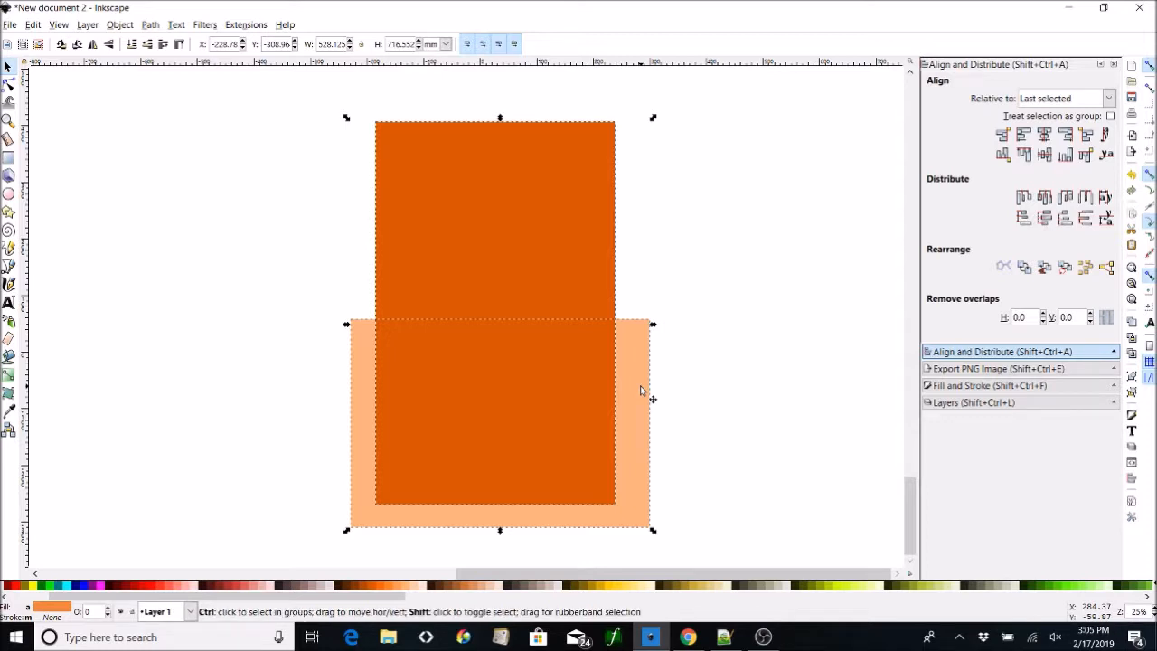
key("ctrl+asterisk")
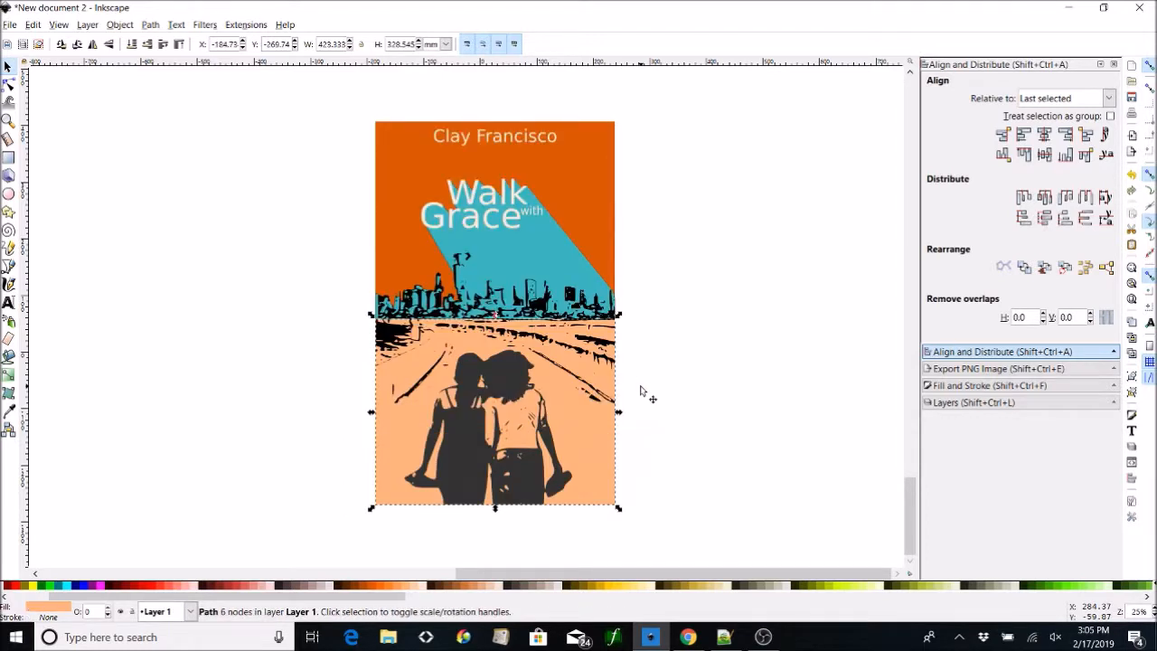
left_click(648, 395)
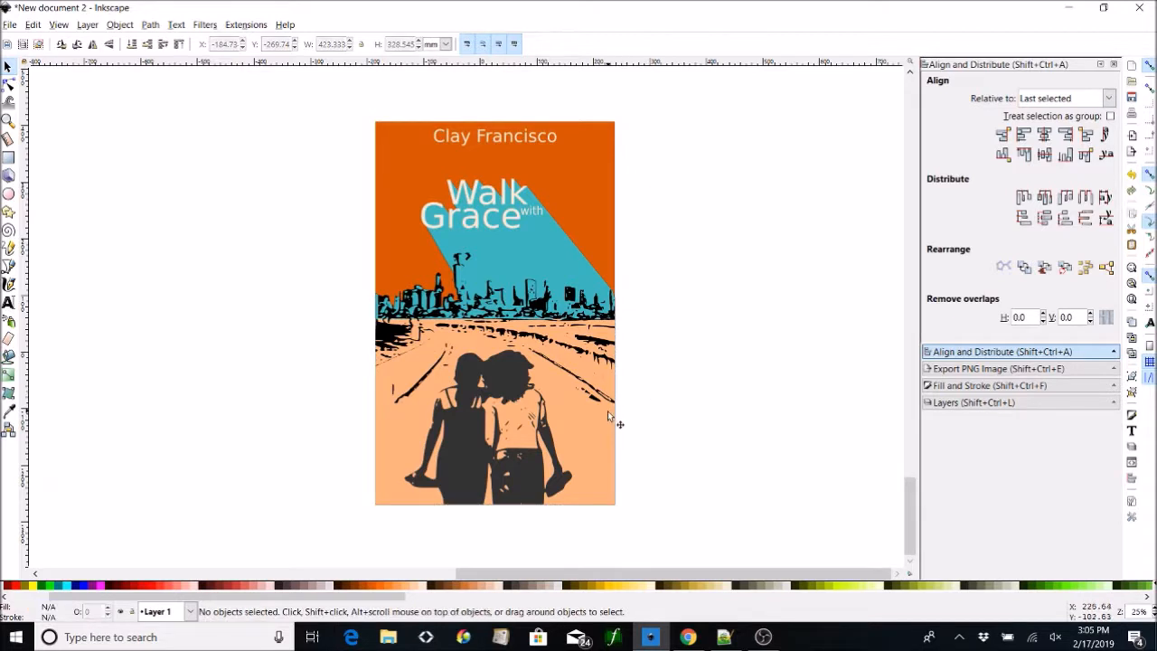
Lower the upper edge of the peach ground below the skyline, making the ground about 318 mm high.
left_click(542, 408)
left_click_drag(498, 321, 498, 323)
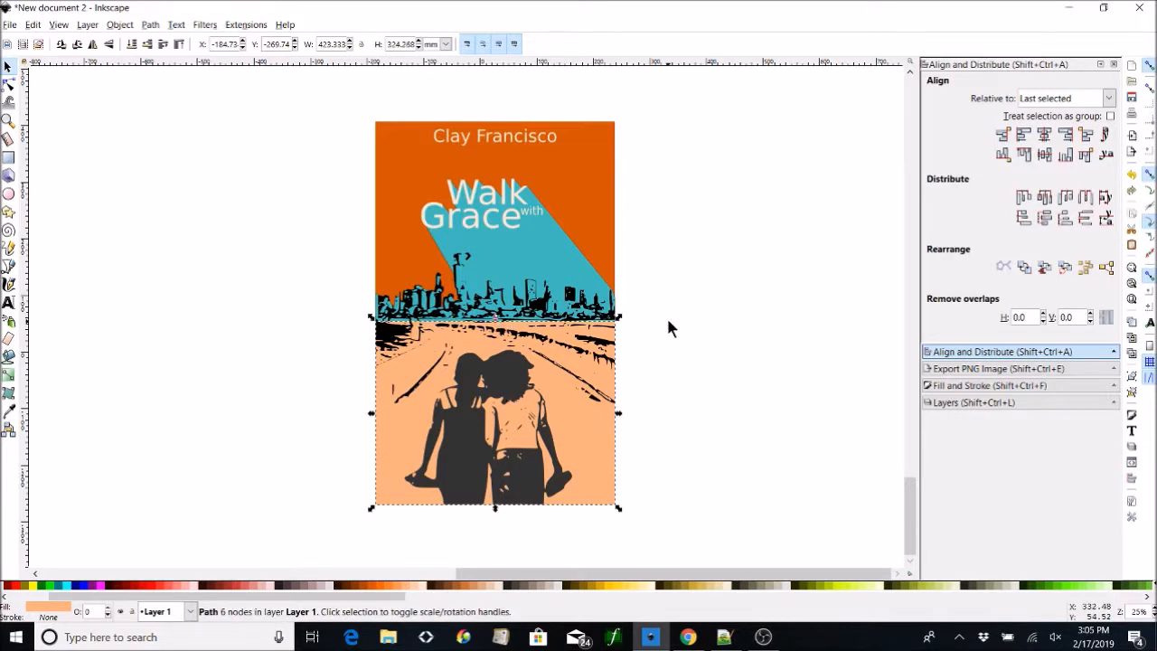
left_click(667, 317)
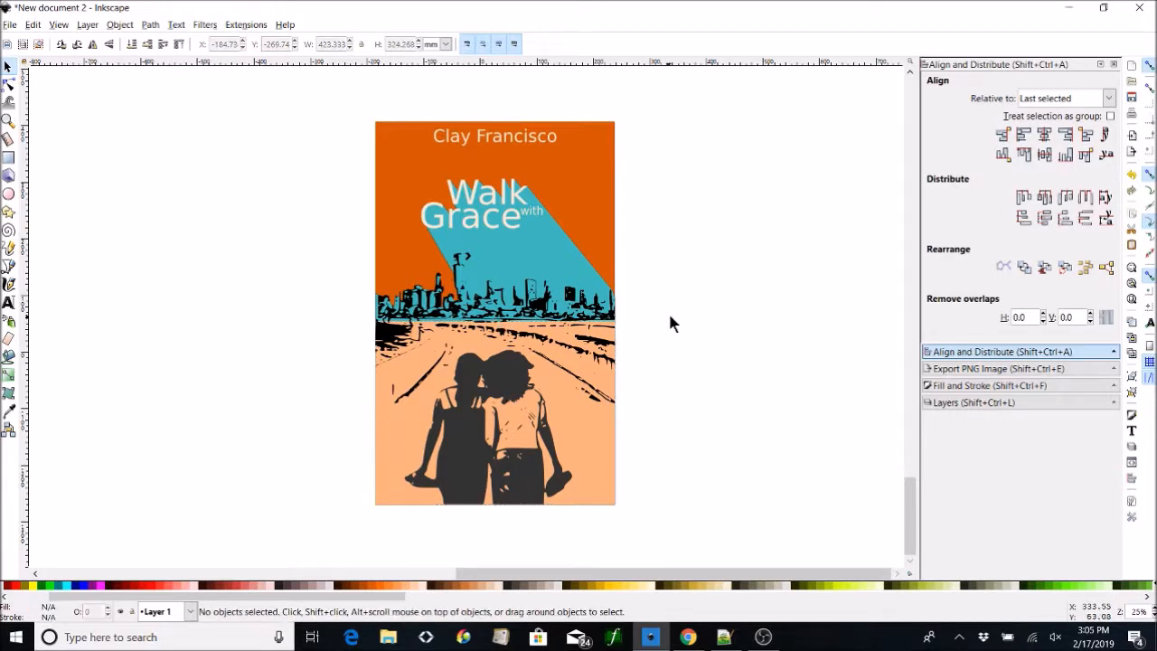
left_click(515, 355)
left_click(599, 488)
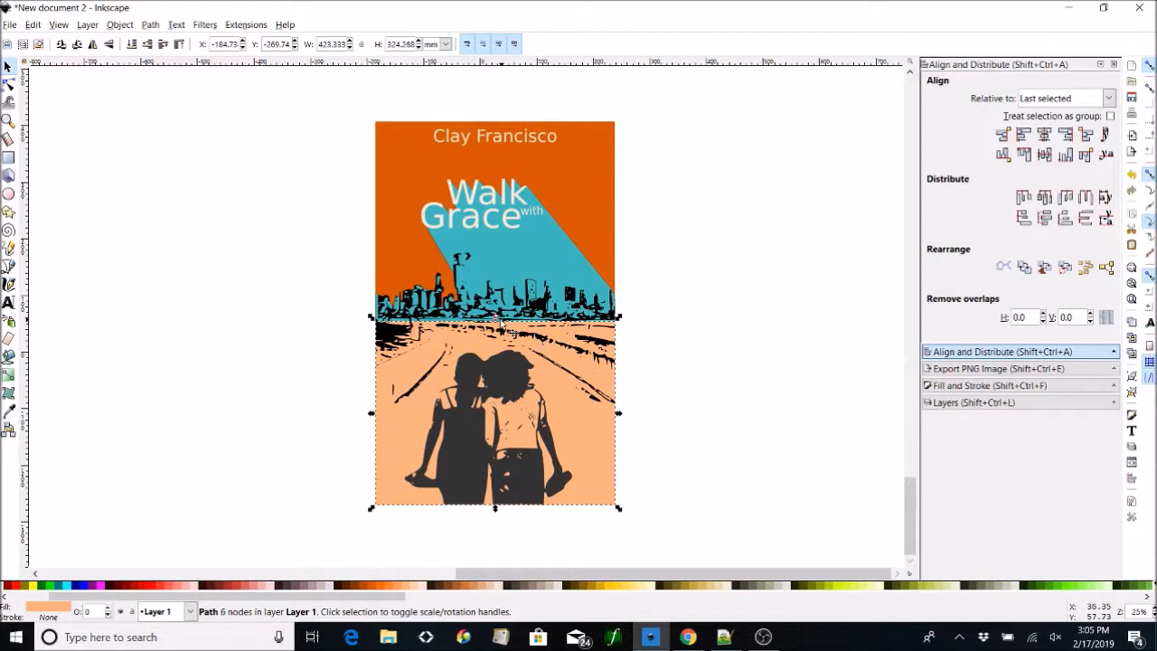
left_click_drag(500, 320, 503, 328)
left_click(748, 323)
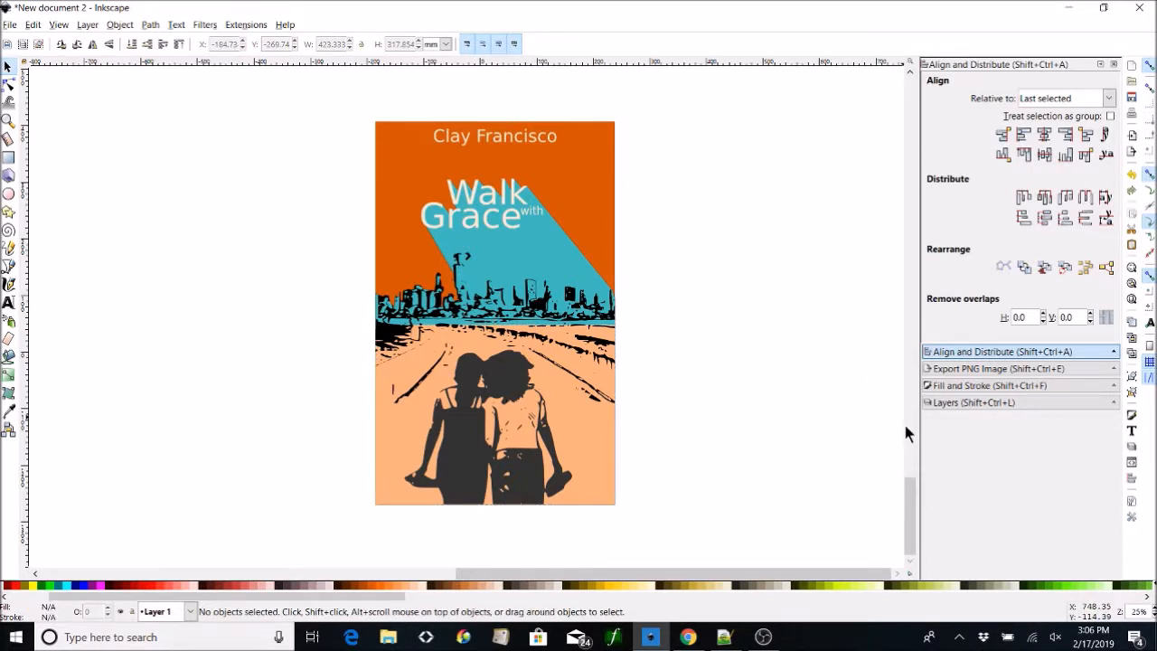
Examine up close where the peach ground meets the teal area below the skyline.
left_click(602, 425)
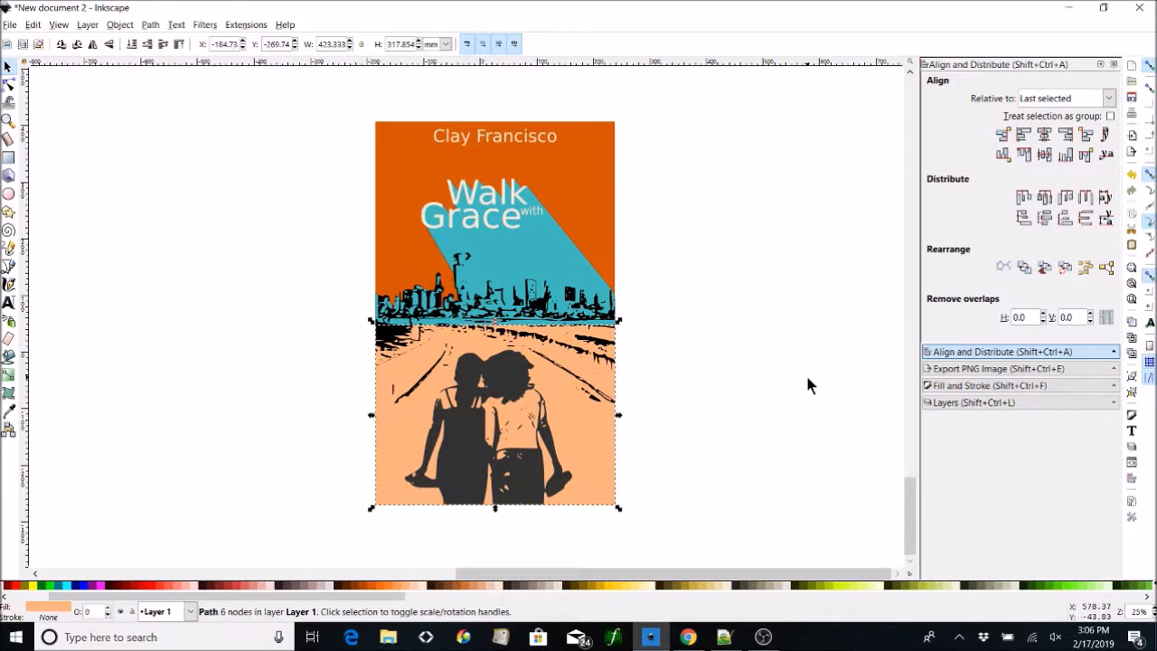
key("plus")
key("plus")
key("plus")
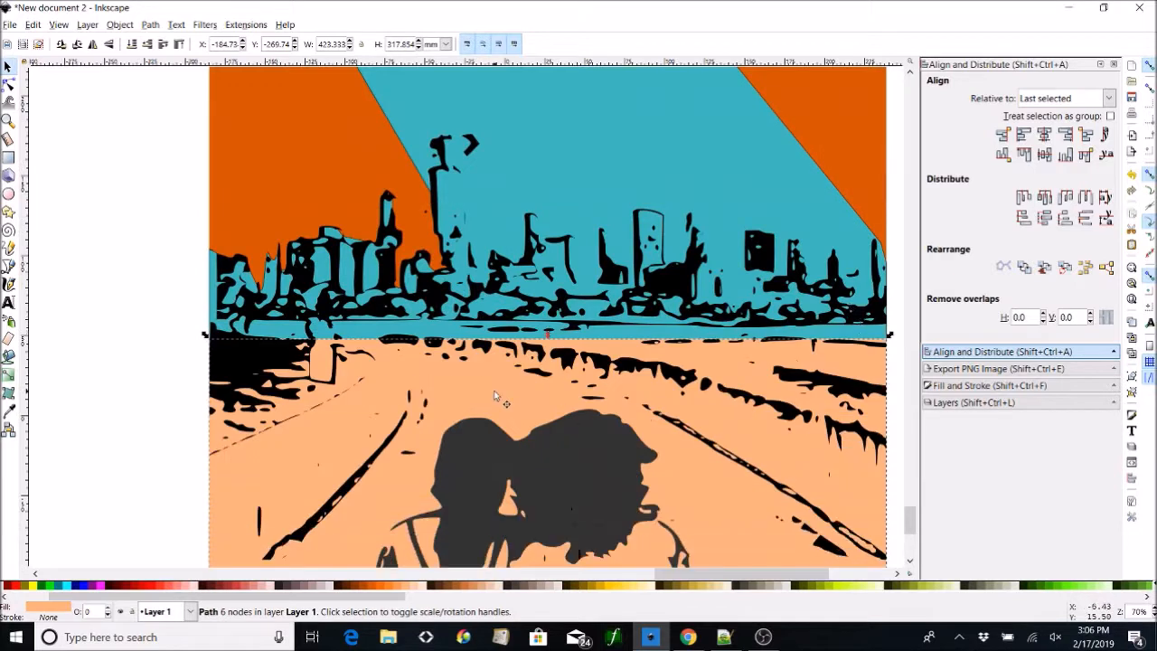
left_click(113, 333)
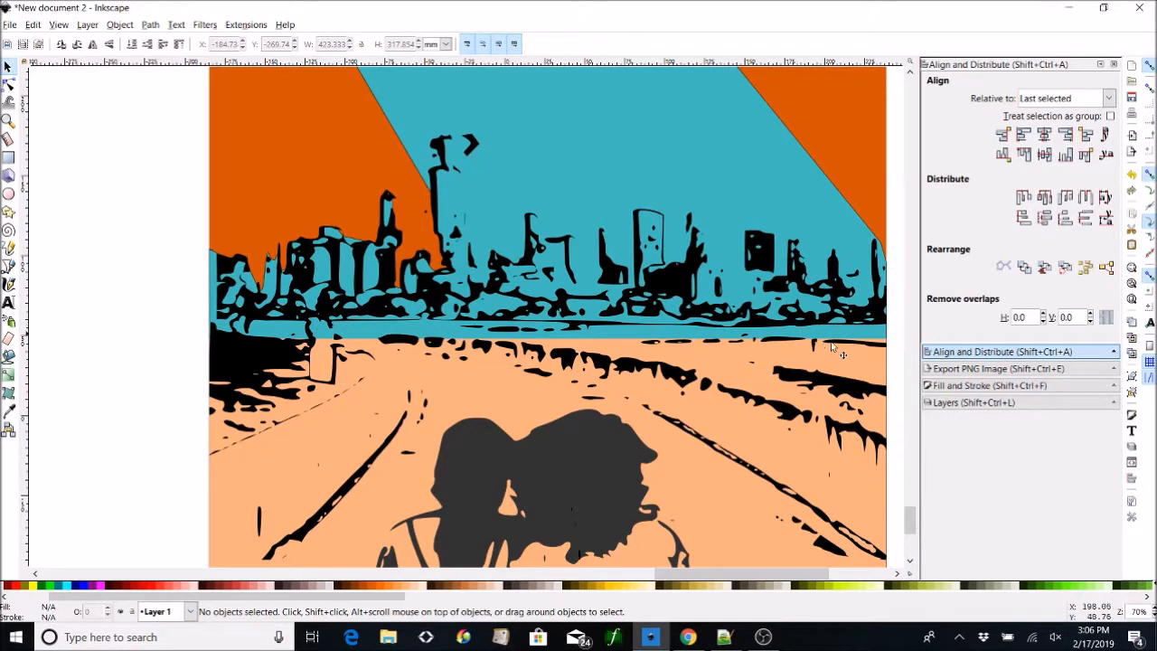
key("minus")
key("minus")
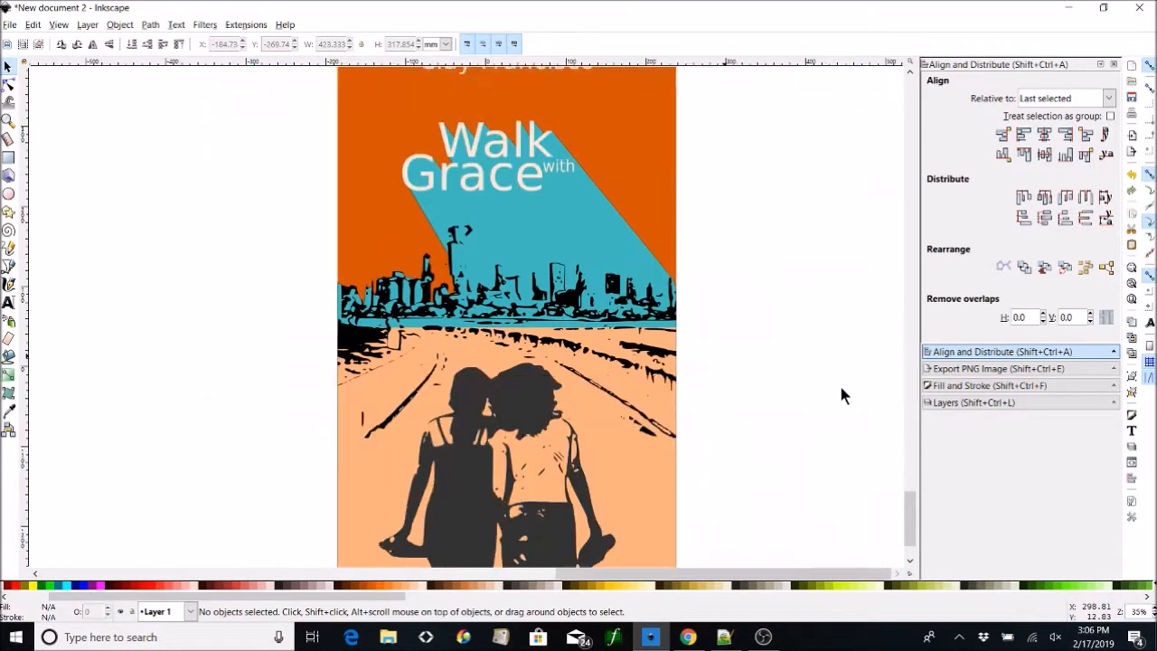
key("minus")
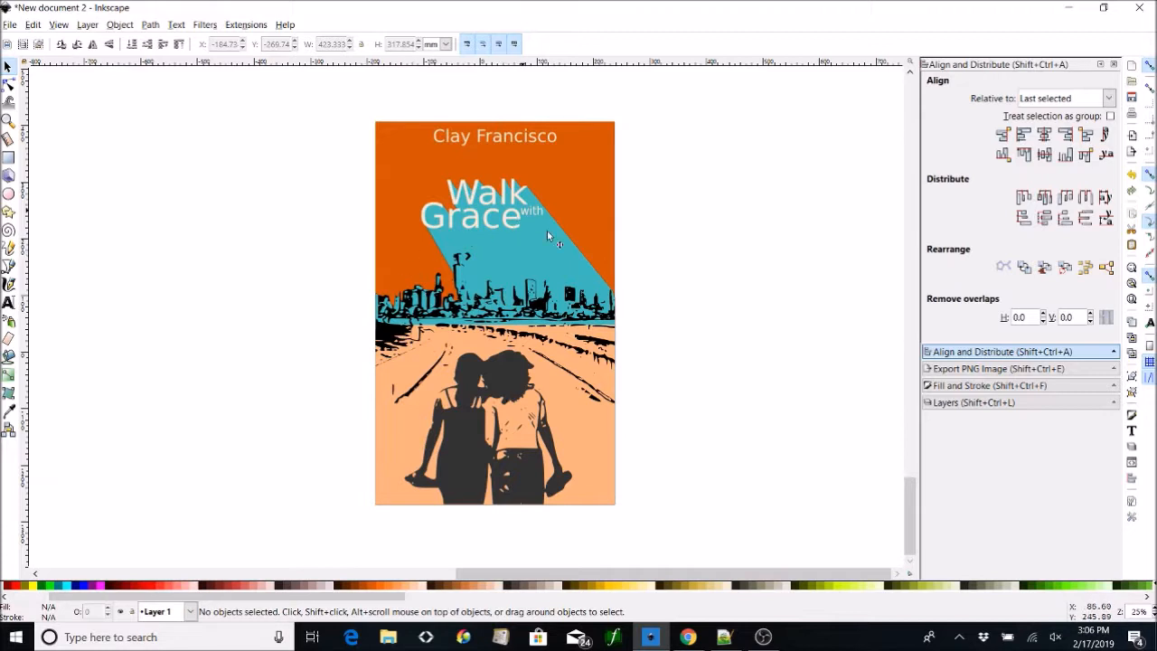
Remove the black stroke from the teal beam.
left_click(535, 259)
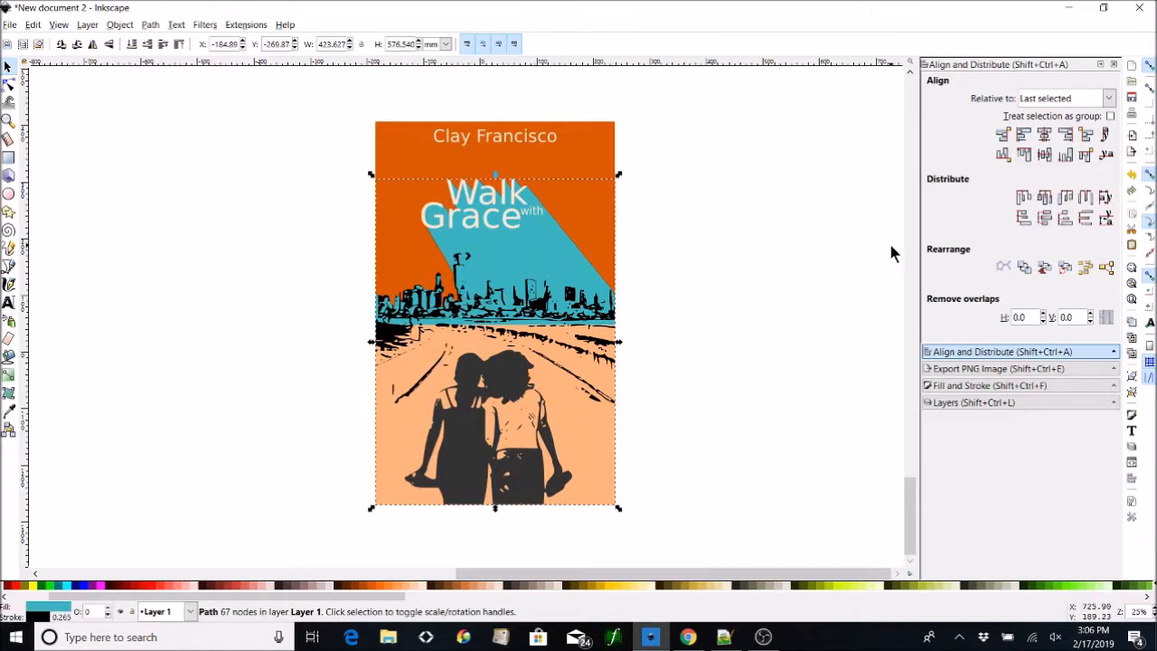
left_click(970, 389)
left_click(1044, 84)
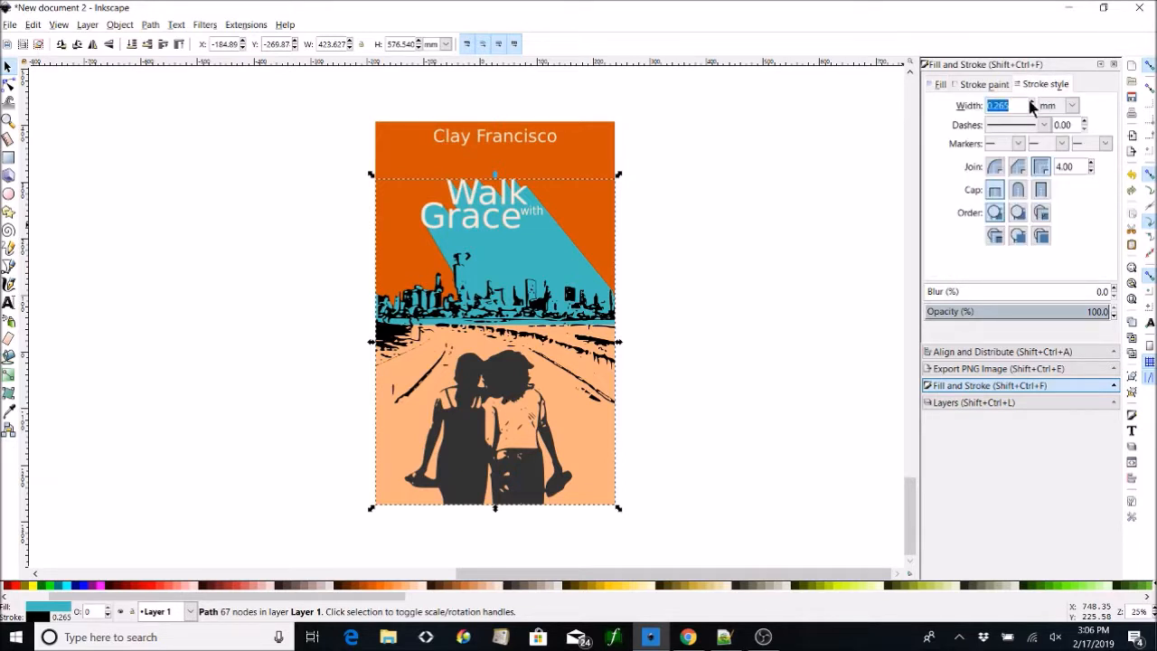
left_click(983, 84)
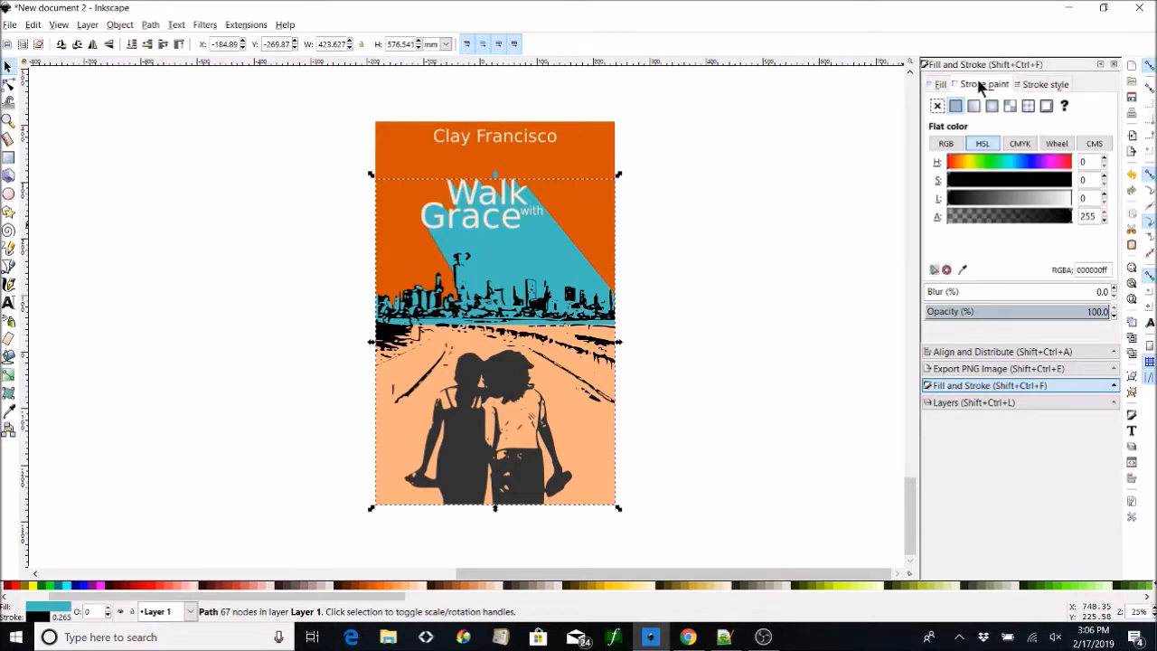
left_click(938, 106)
left_click(790, 238)
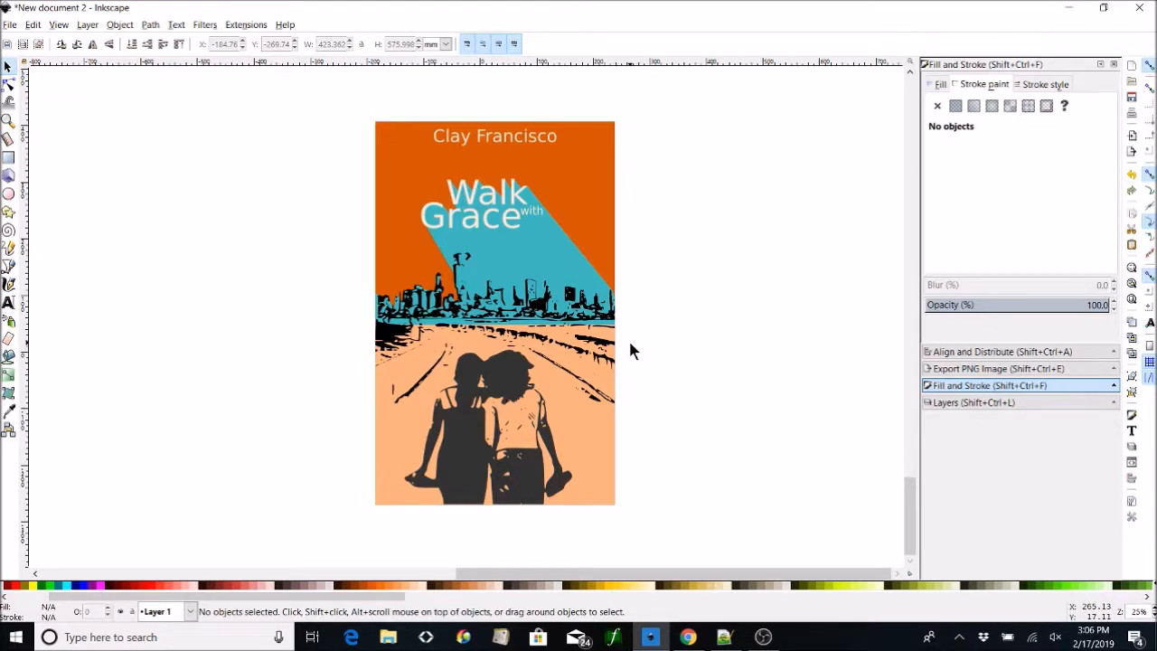
Place a copy of the city artwork beside the cover and draw a closed freehand outline around its left road line.
left_click(535, 339)
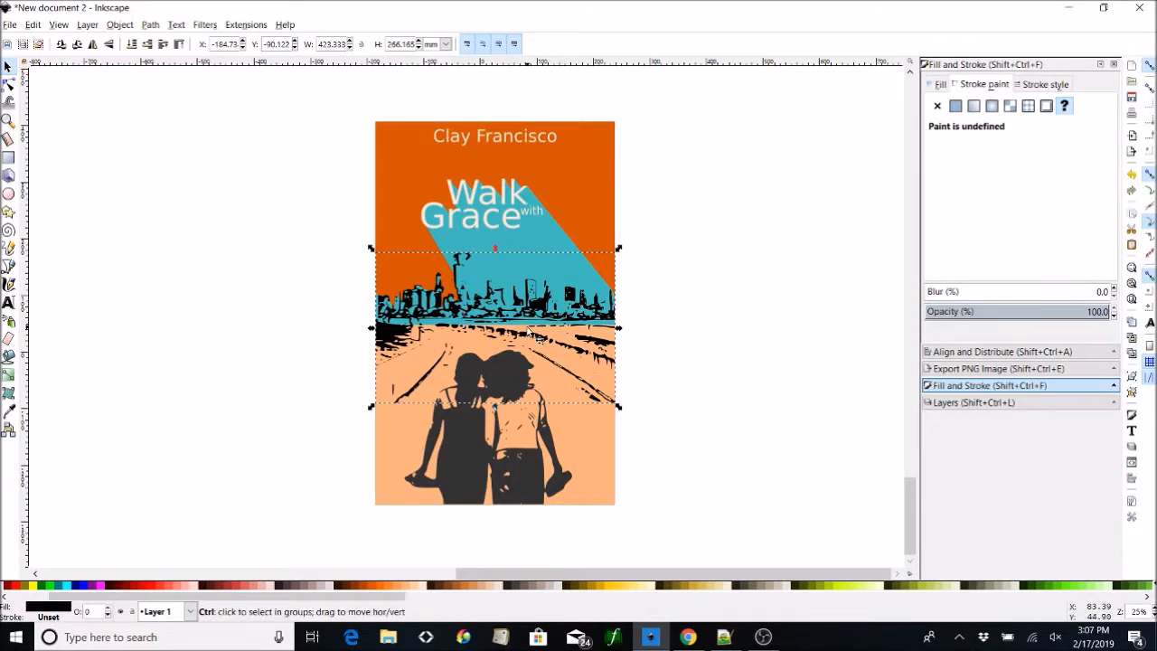
left_click_drag(624, 338, 873, 244)
left_click(9, 161)
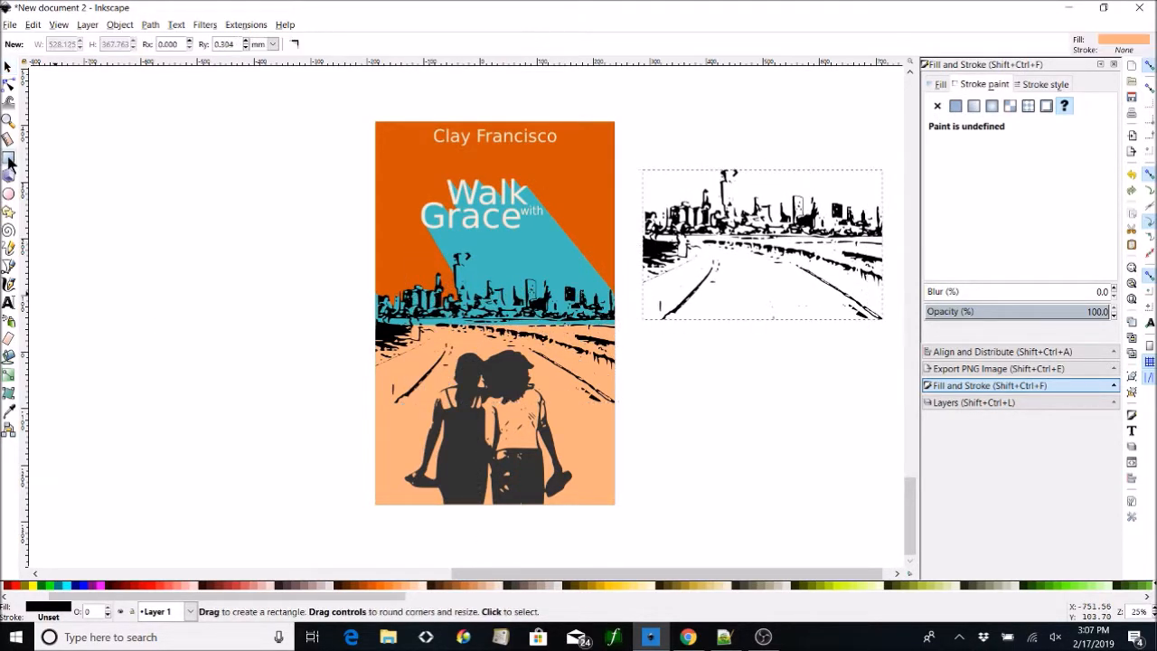
left_click(8, 247)
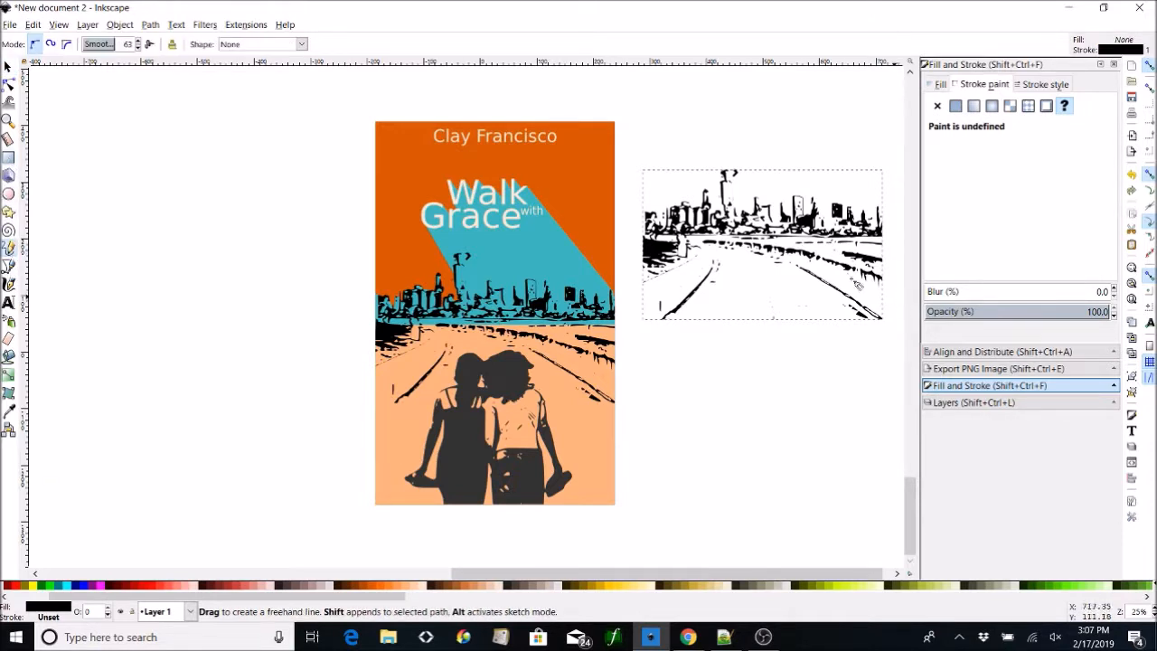
left_click_drag(705, 274, 653, 331)
left_click(649, 327)
left_click(649, 327)
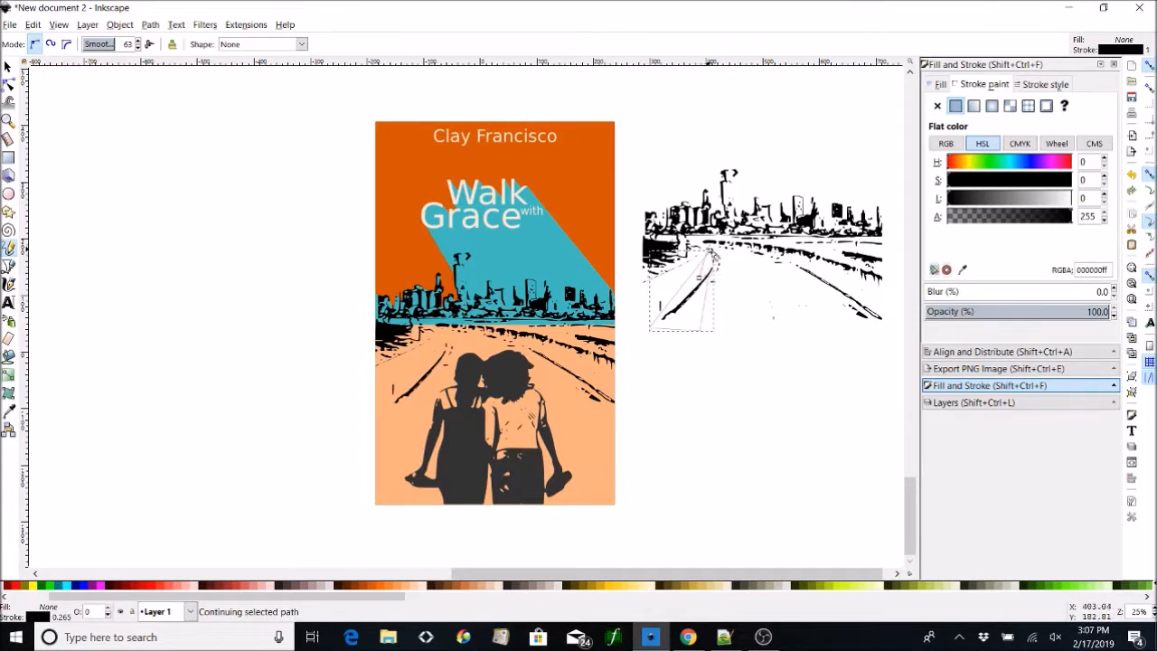
Intersect the freehand outline with the city copy to isolate the left road line.
left_click(7, 67)
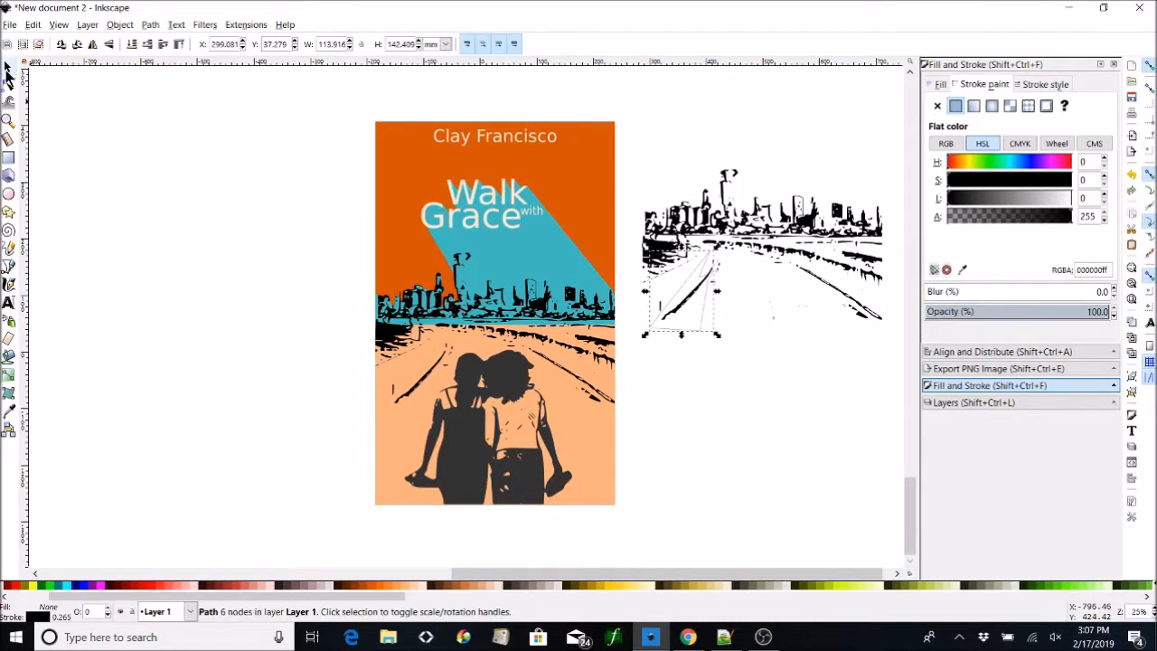
left_click(788, 262, "shift")
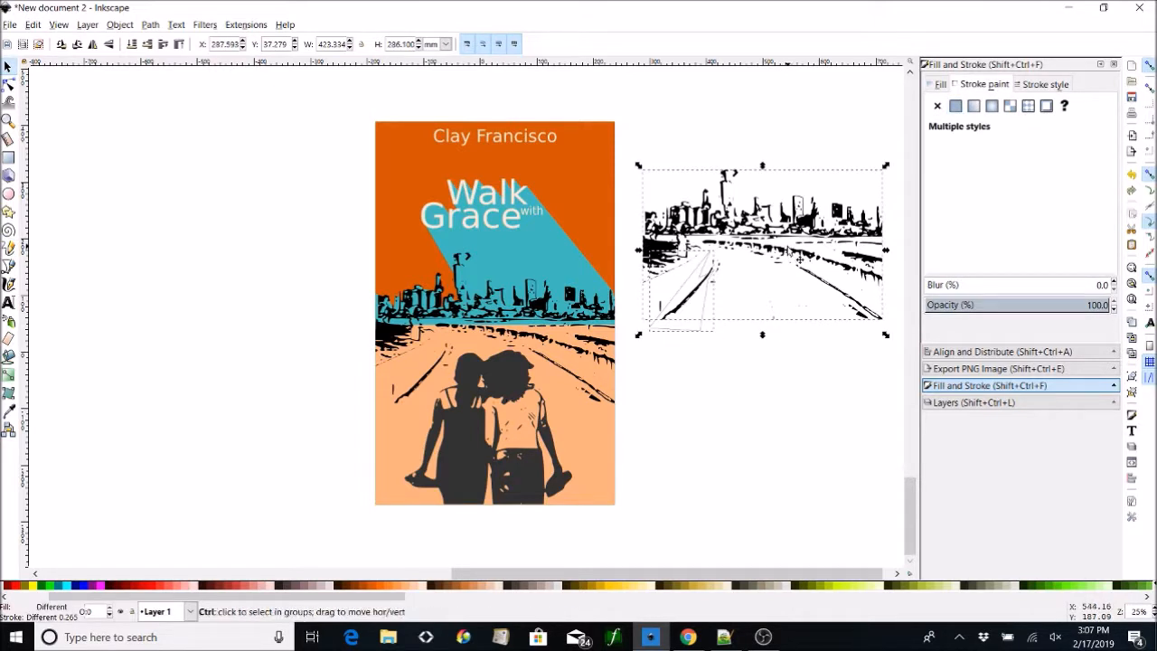
key("ctrl+asterisk")
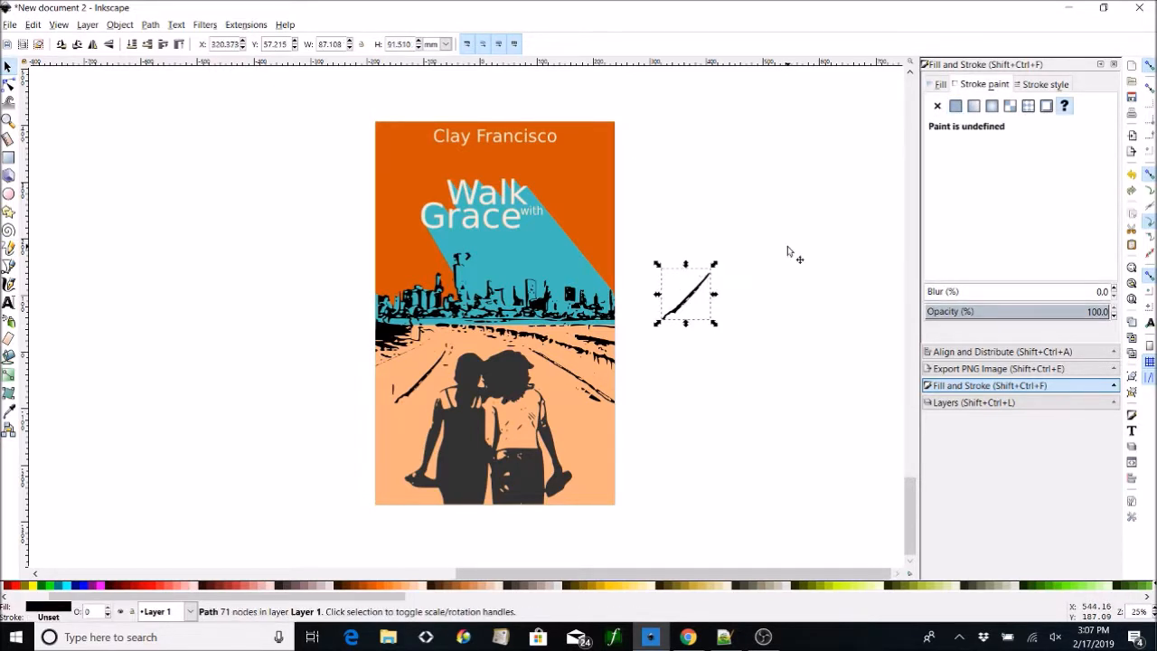
Move the isolated left road line onto the cover's street and enlarge it past the cover's left edge.
left_click_drag(696, 300, 405, 414)
left_click_drag(370, 433, 334, 457)
left_click(651, 488)
left_click(650, 452)
Trim the left road line at the cover's edge by intersecting it with a duplicate of the peach ground.
left_click(599, 443)
key("ctrl+d")
left_click(335, 461, "shift")
key("ctrl+asterisk")
left_click(731, 456)
Isolate the right road line by intersecting another copy of the city artwork with a freehand outline around that line.
left_click(605, 391)
left_click(604, 398)
key("ctrl+d")
mouse_move(603, 398)
left_mouse_down()
mouse_move(883, 428)
mouse_move(788, 372)
left_mouse_up()
left_click(8, 248)
mouse_move(788, 372)
left_mouse_down()
mouse_move(856, 425)
mouse_move(882, 428)
left_mouse_up()
left_click(8, 67)
left_click(855, 421, "shift")
key("ctrl+asterisk")
Position the isolated right road line over the street and stretch it past the cover's right edge.
left_click_drag(681, 447, 664, 440)
left_click(663, 440)
mouse_move(673, 448)
left_mouse_down()
mouse_move(642, 444)
mouse_move(666, 458)
left_mouse_up()
left_click(646, 449)
left_click(822, 478)
left_click(725, 474)
Trim the right road line at the cover's edge by intersecting it with a duplicate of the peach ground.
left_click(596, 461)
key("ctrl+d")
left_click(655, 453, "shift")
key("ctrl+minus")
key("ctrl+z")
left_click(655, 453)
left_click(572, 460, "shift")
key("ctrl+asterisk")
left_click(773, 440)
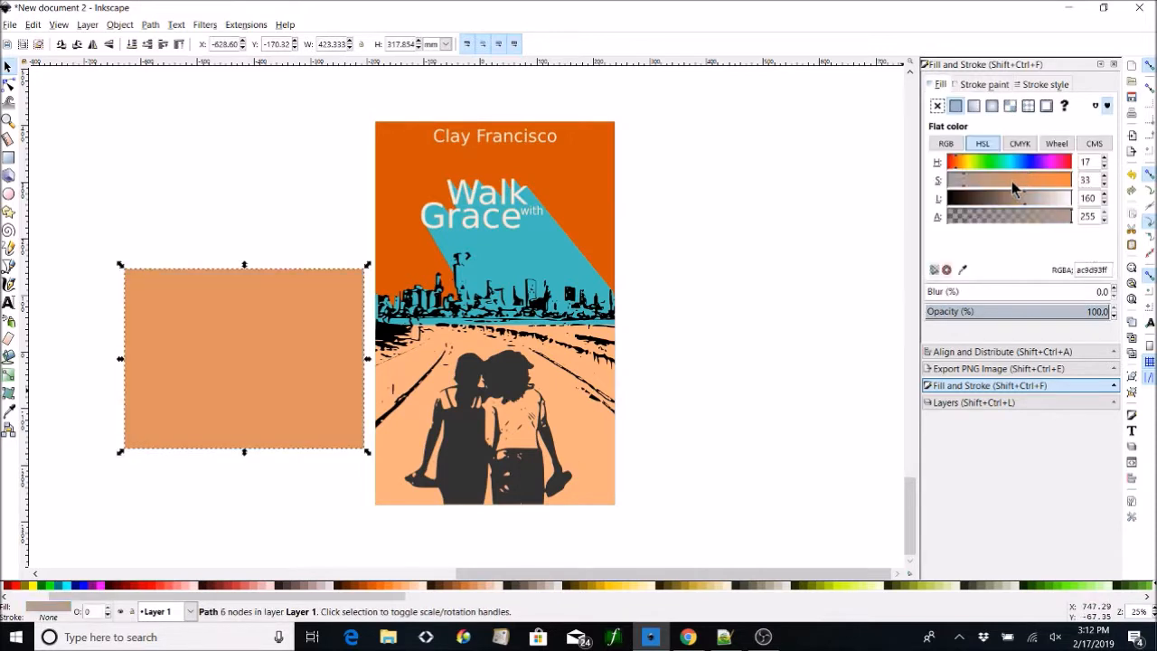
Set the spare ground rectangle's fill saturation to 103 for a muted tan.
left_click_drag(1011, 180, 996, 178)
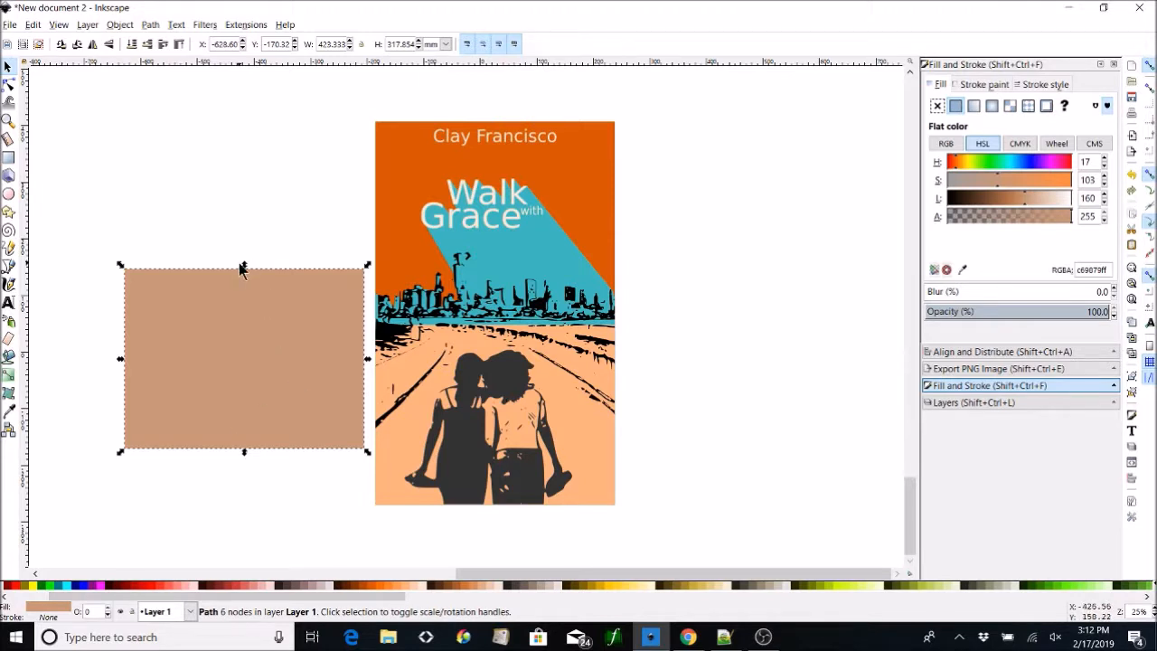
left_click(589, 417, "shift")
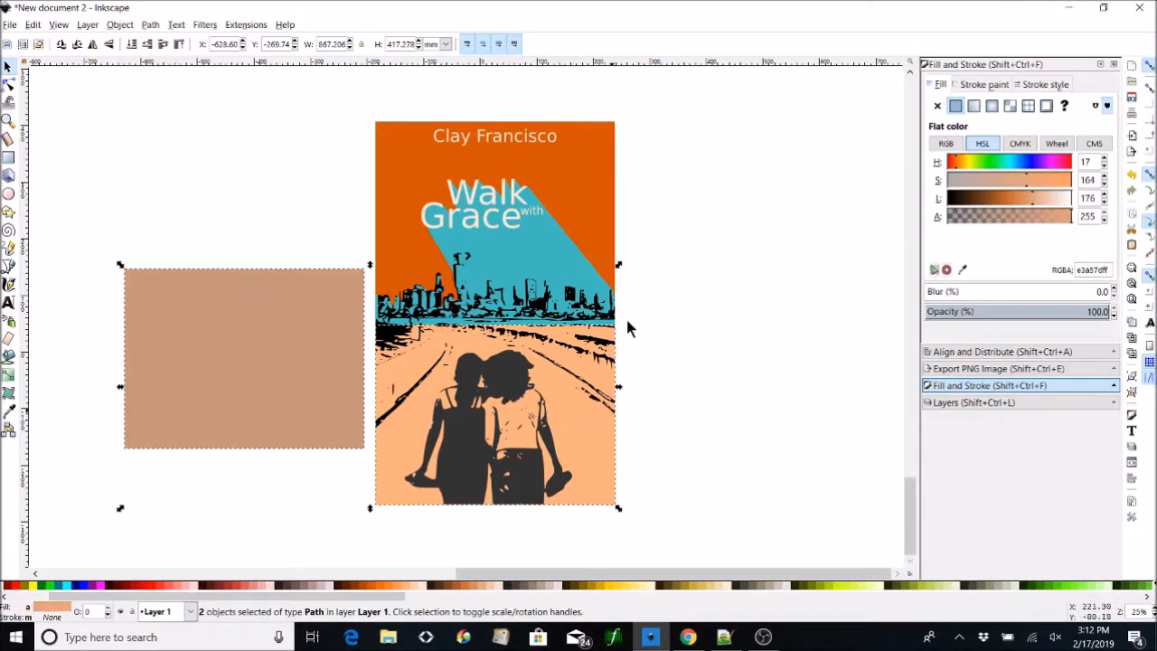
left_click(1072, 352)
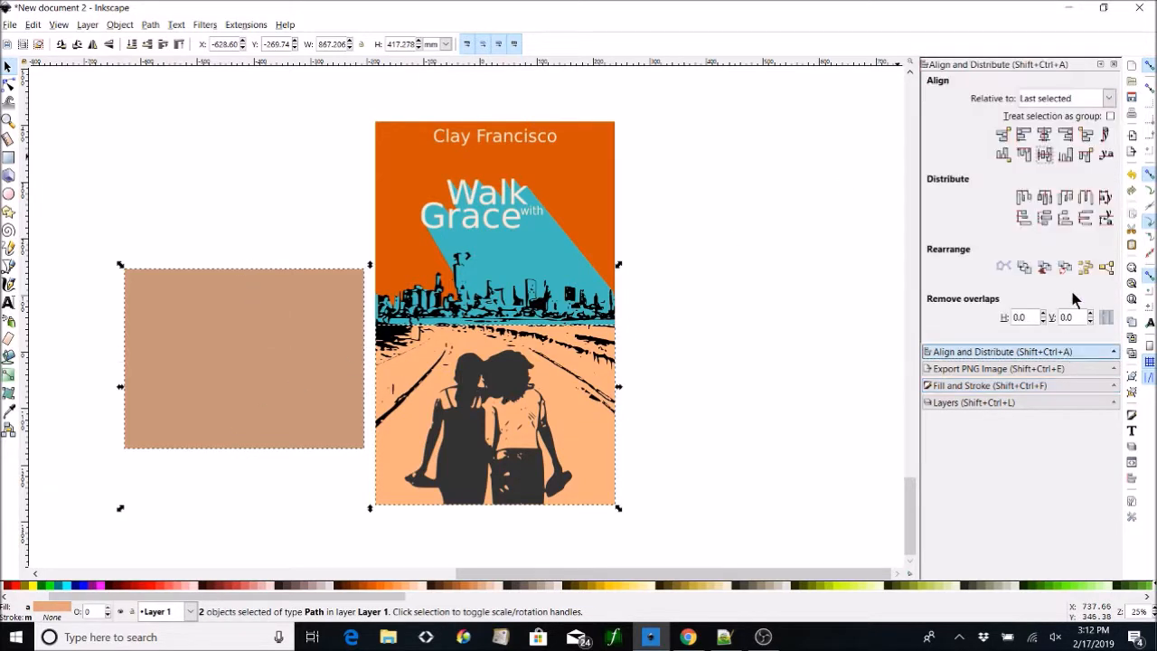
left_click(1071, 139)
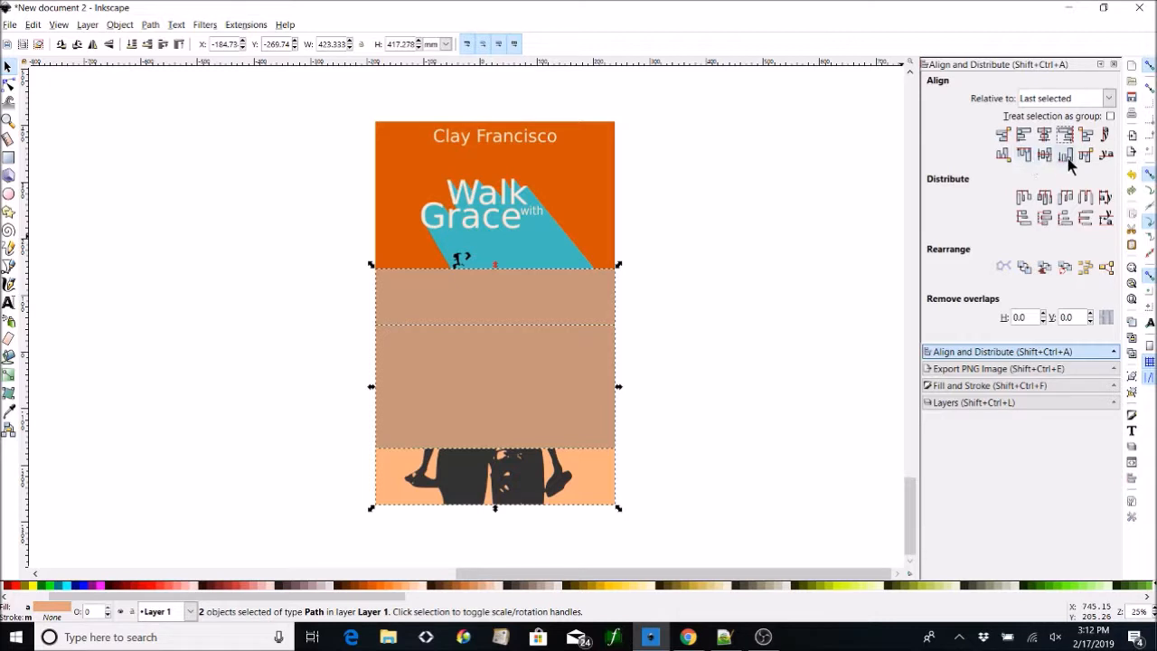
left_click(1065, 155)
left_click_drag(503, 331, 503, 327)
left_click(503, 327)
left_click_drag(554, 416, 554, 419)
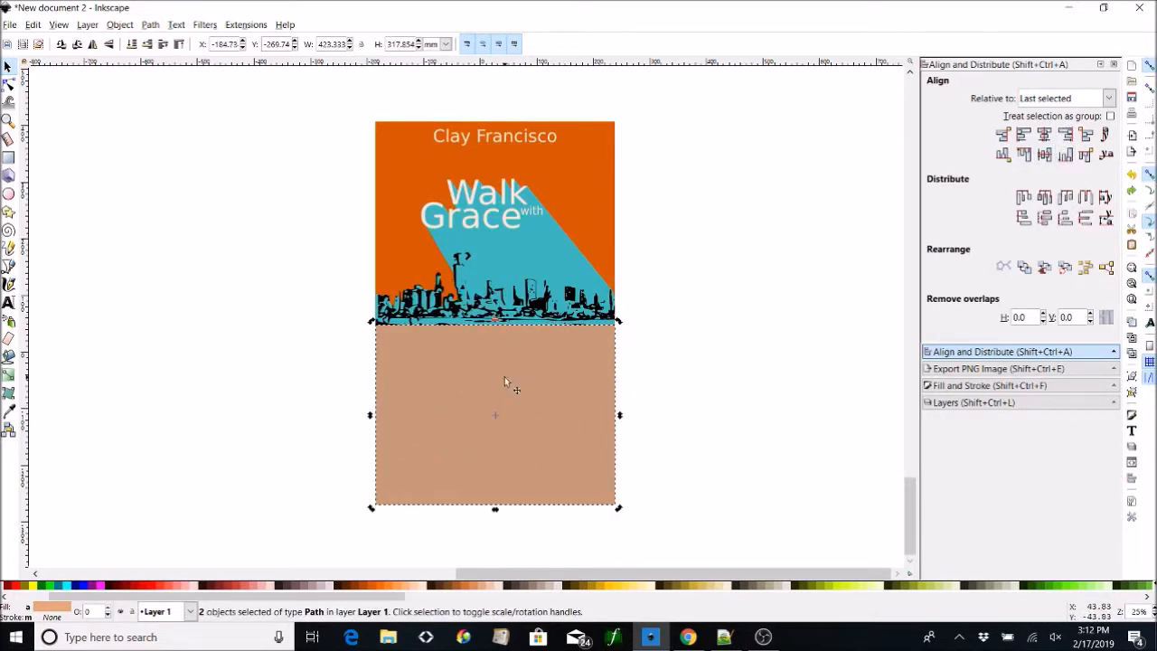
left_click_drag(492, 321, 490, 318)
key("ctrl+z")
key("ctrl+z")
key("ctrl+z")
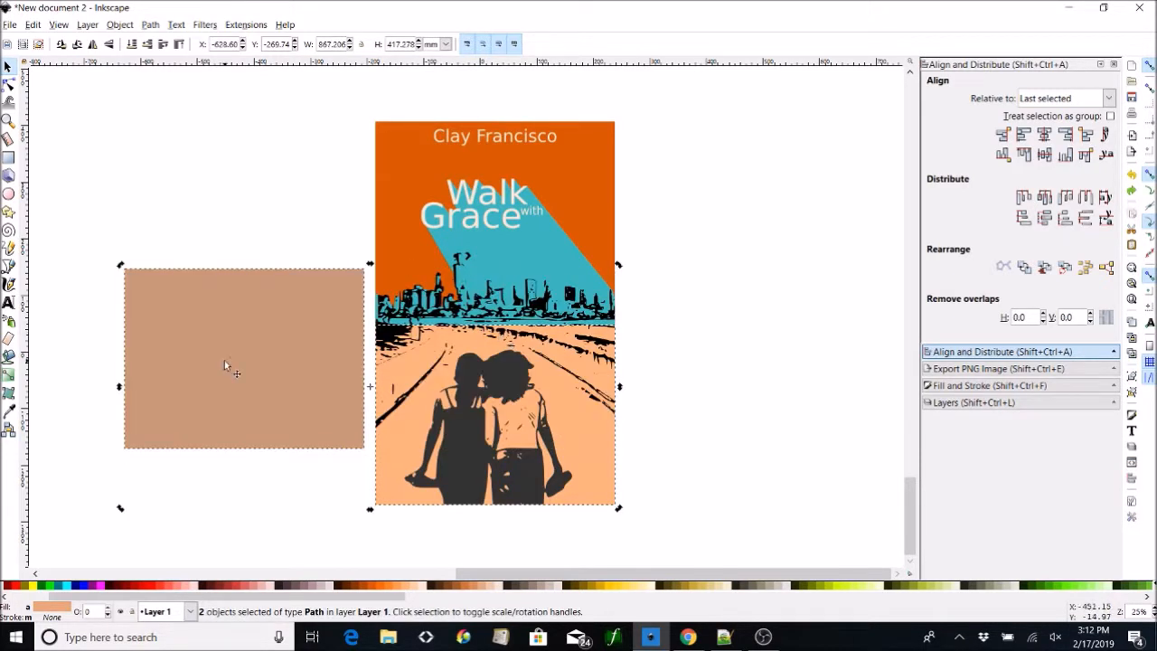
Align the tan rectangle with the peach ground along their bottom edges and horizontal centres.
left_click(822, 406)
left_click(288, 404)
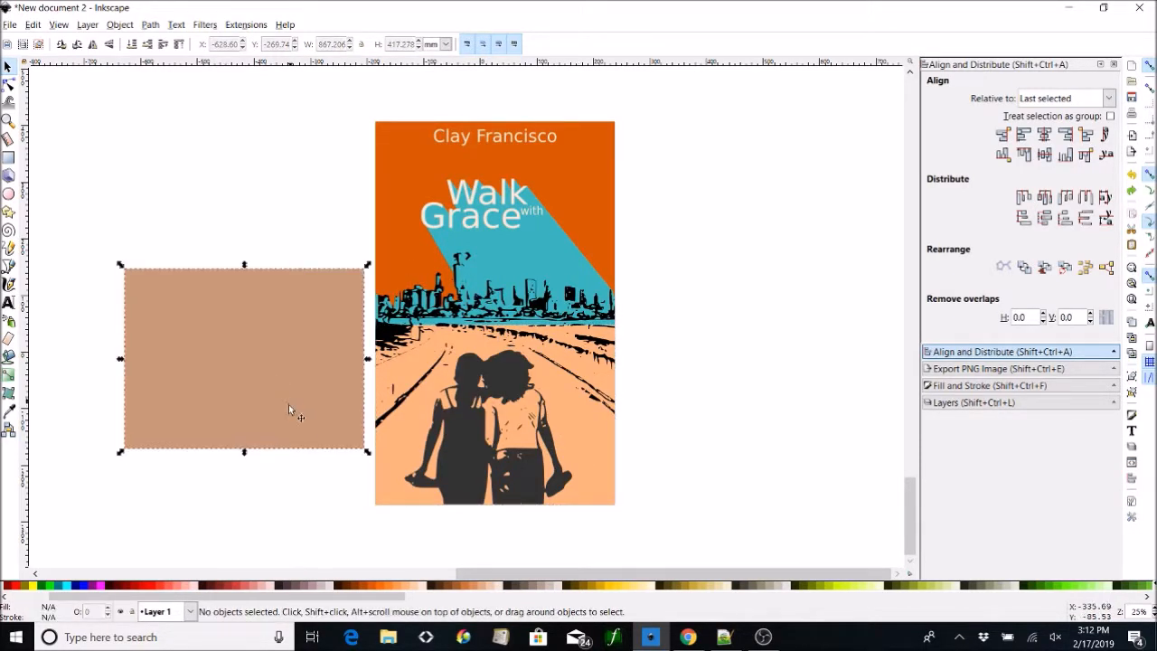
left_click(600, 465, "shift")
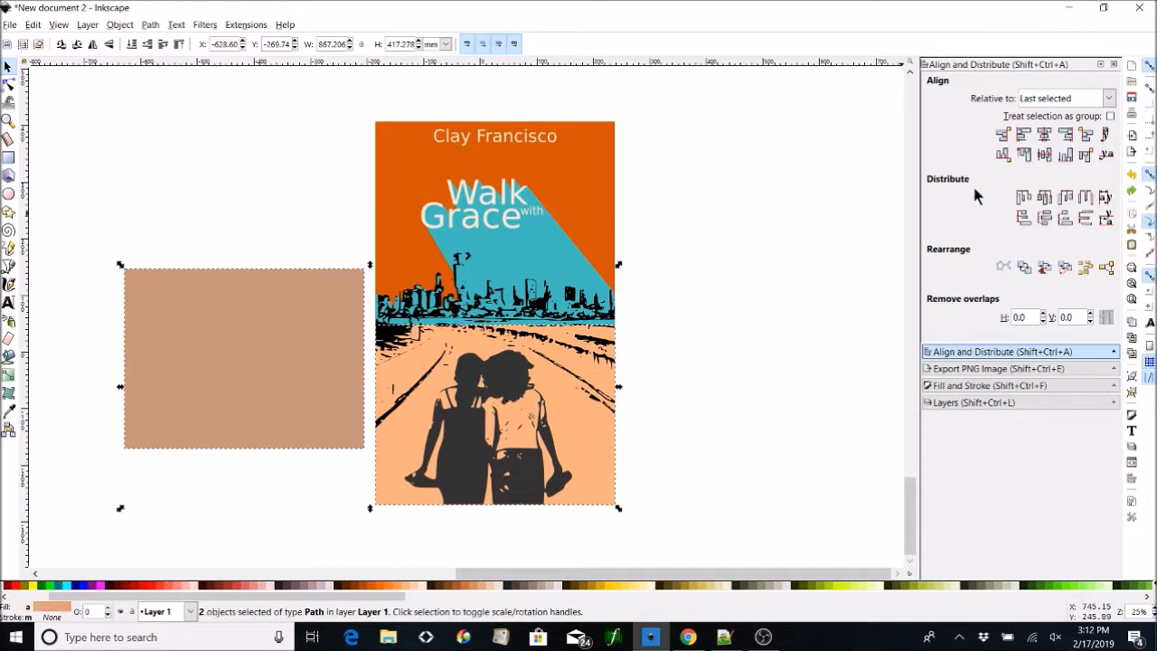
left_click(1064, 154)
left_click(1044, 135)
key("Escape")
Shorten the tan rectangle from its upper edge to about 136 mm tall and lower it behind the couple.
left_click(477, 337)
left_click_drag(495, 323, 507, 425)
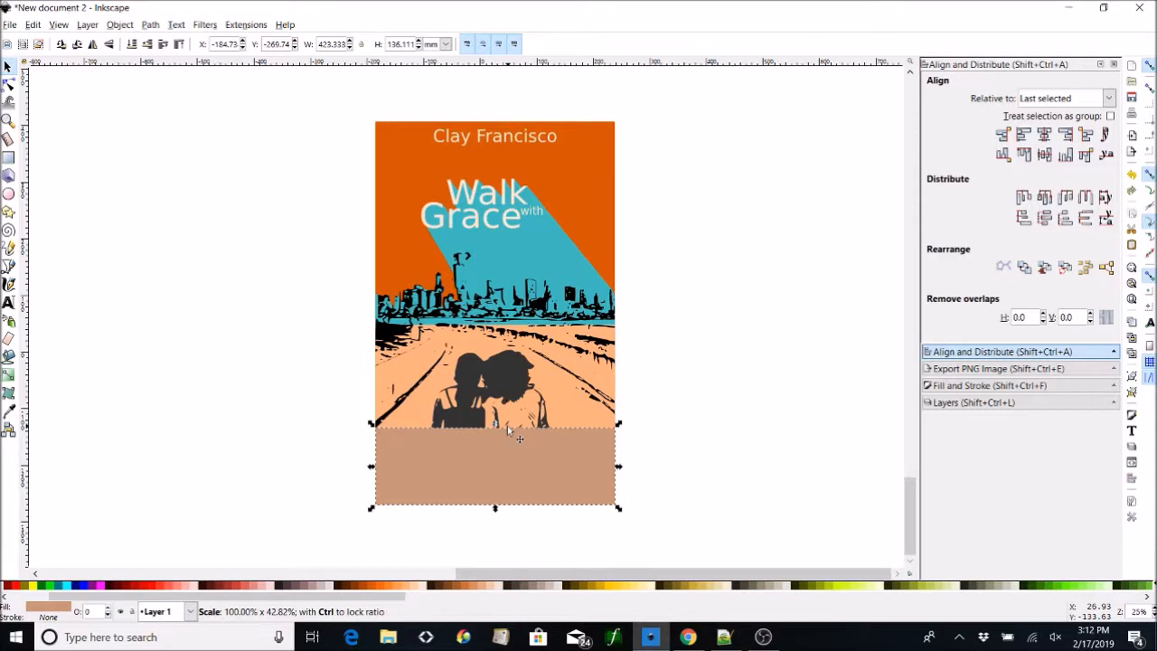
left_click(775, 407)
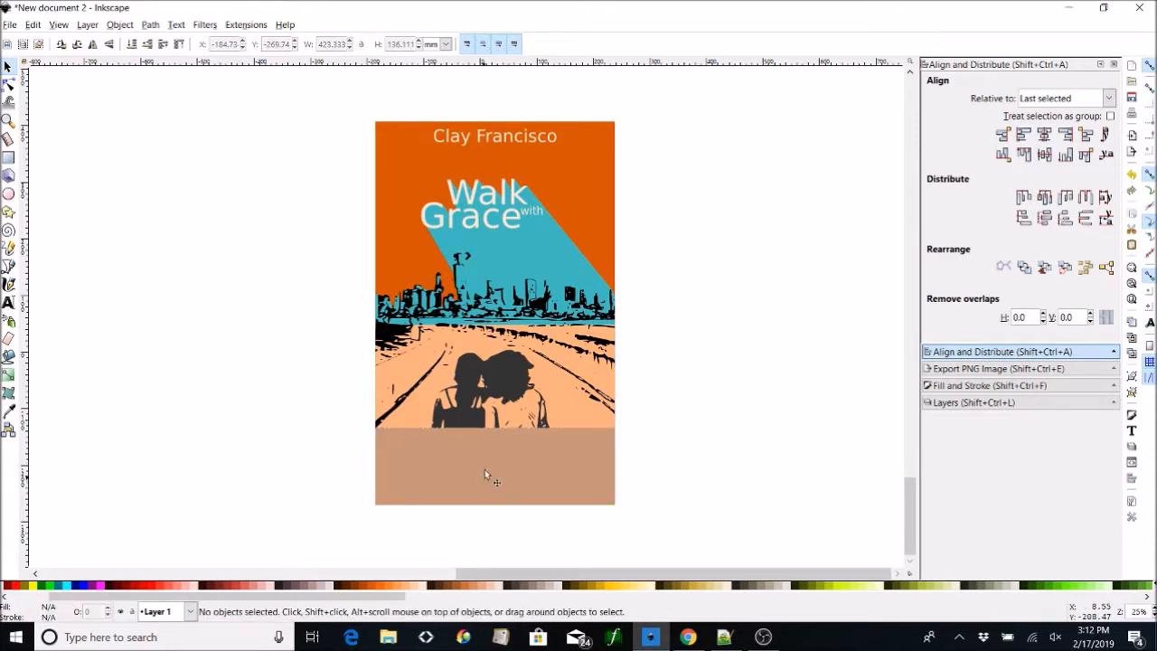
left_click(573, 488)
key("Page_Down")
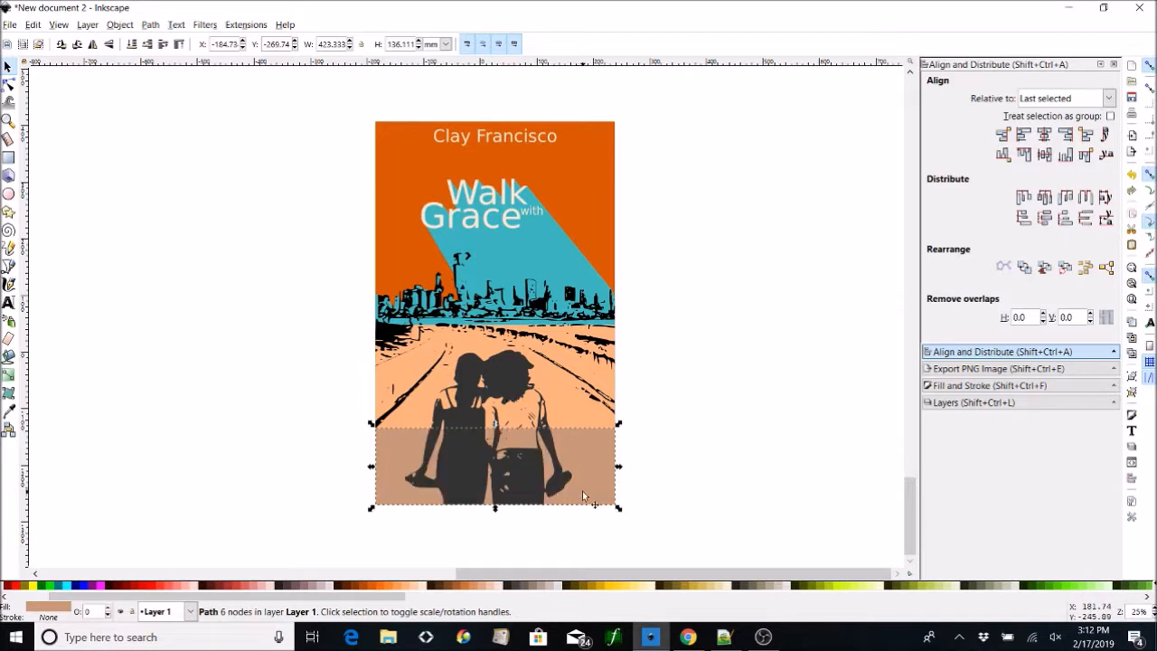
left_click(701, 451)
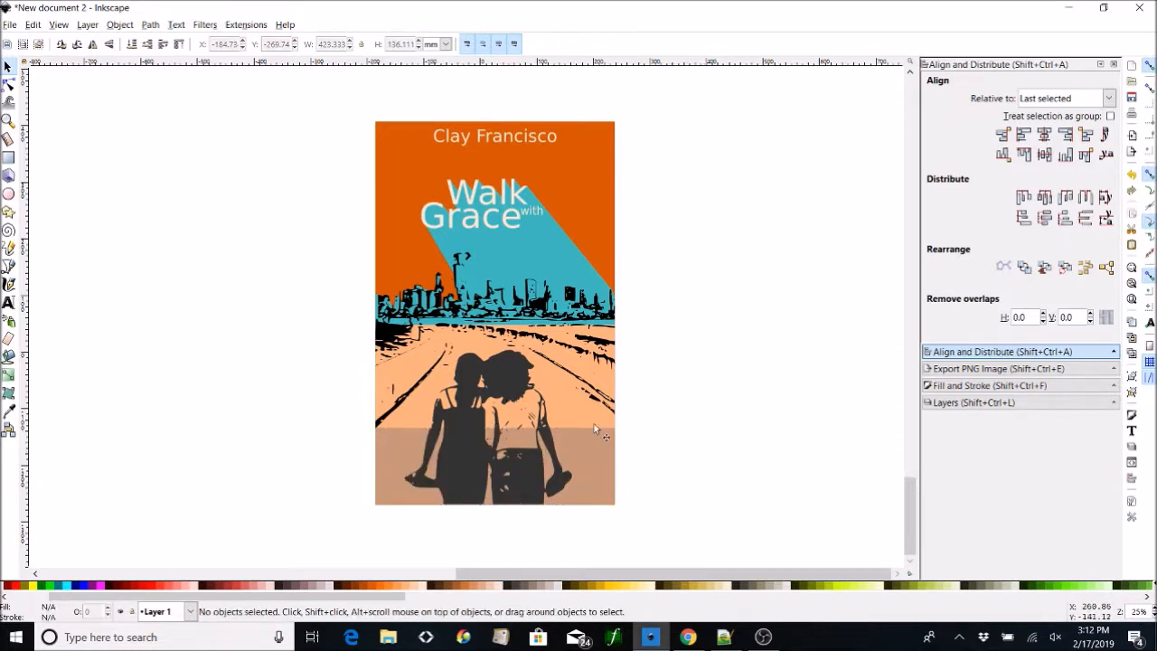
Draw a closed straight-segment outline over the couple's upper bodies, from the shoulders down into the tan band, about 200 mm wide.
left_click(8, 247)
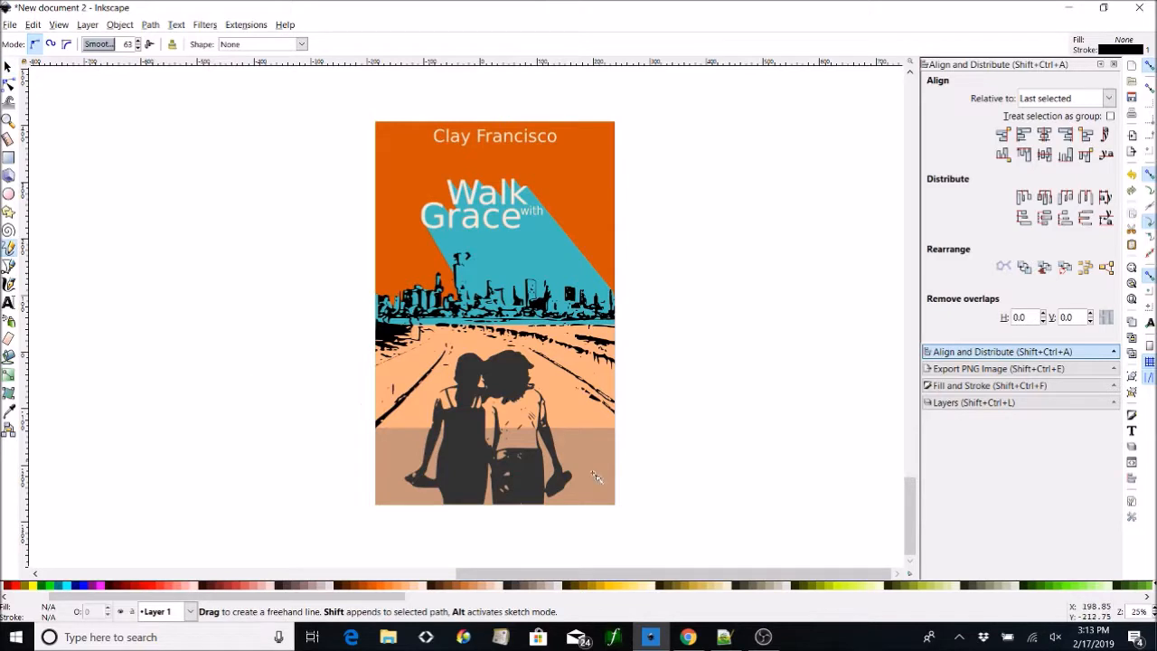
key("plus")
key("plus")
scroll(696, 388, "down", 12)
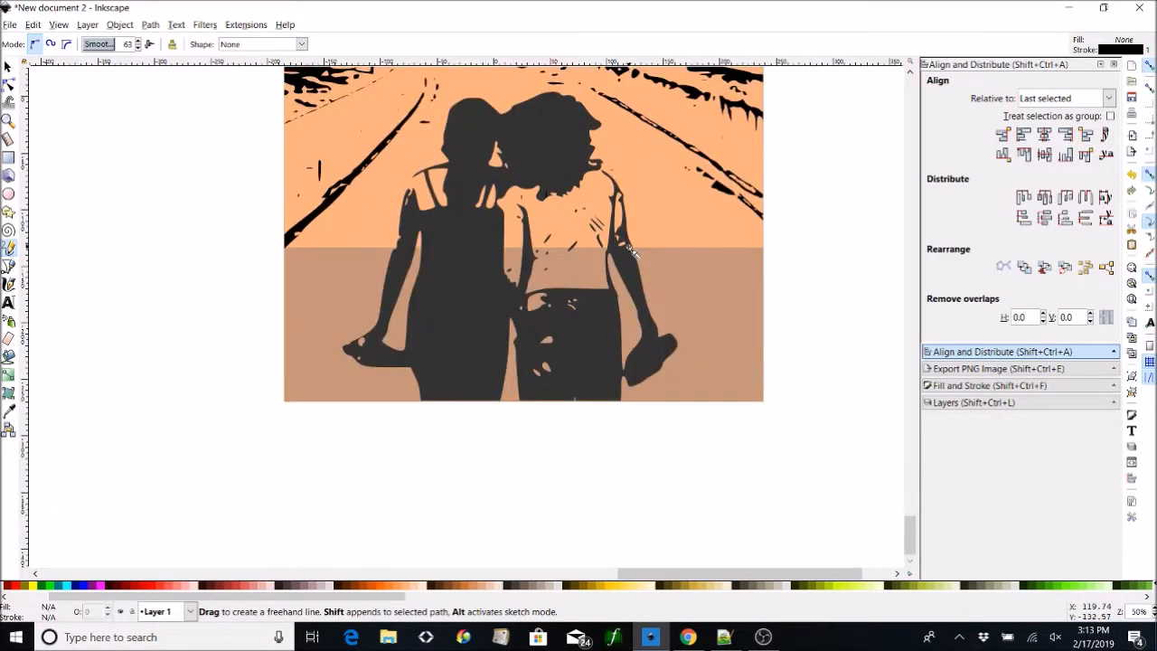
left_click(630, 251)
double_click(623, 225)
double_click(591, 156)
double_click(496, 128)
double_click(470, 172)
left_click(406, 183)
left_click(394, 282)
left_click(9, 84)
left_click(7, 67)
left_click(407, 183)
left_click(9, 247)
double_click(407, 264)
left_click(602, 269)
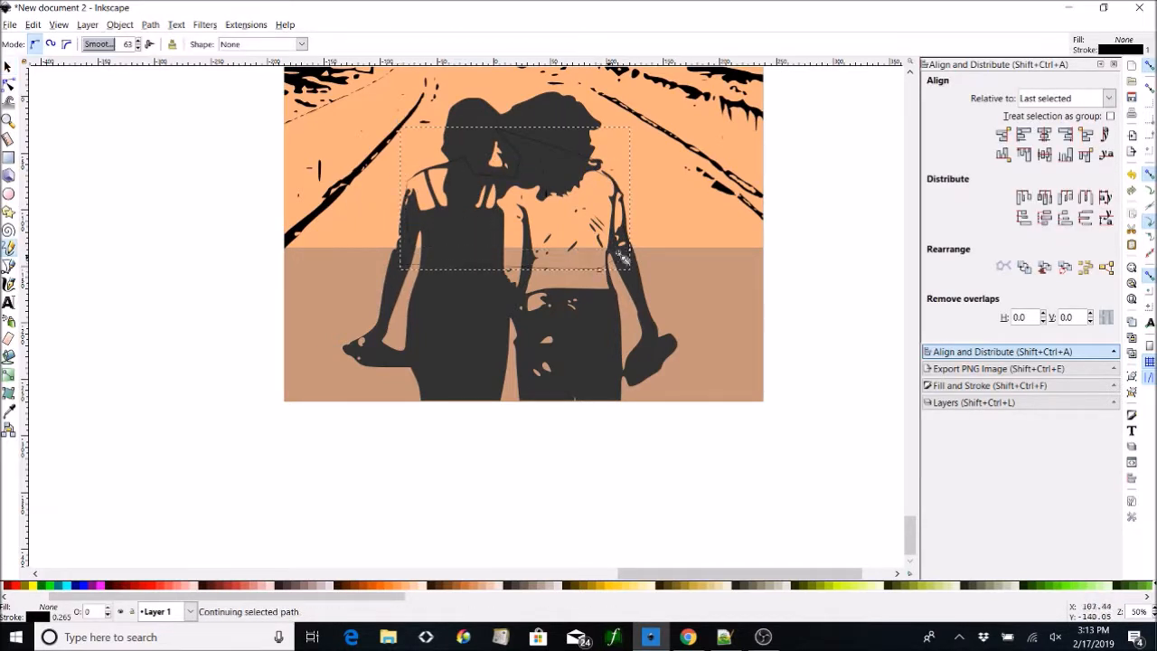
Give the new outline the tan band's fill style and lower it behind the couple's silhouette.
left_click(7, 67)
left_click(674, 277)
left_click(587, 269)
key("ctrl+shift+v")
key("Page_Down")
key("Escape")
Adjust the tan patch's nodes at both figures' shoulders so its edges stay inside the silhouette.
left_click(9, 84)
left_click(411, 185)
left_click(422, 187)
left_click_drag(407, 180, 408, 192)
left_click_drag(411, 176, 412, 179)
left_click(8, 66)
left_click(639, 404)
left_click(565, 226)
left_click(9, 84)
left_click_drag(594, 169, 598, 170)
left_click(7, 67)
left_click(775, 544)
key("minus")
key("minus")
scroll(783, 328, "up", 7)
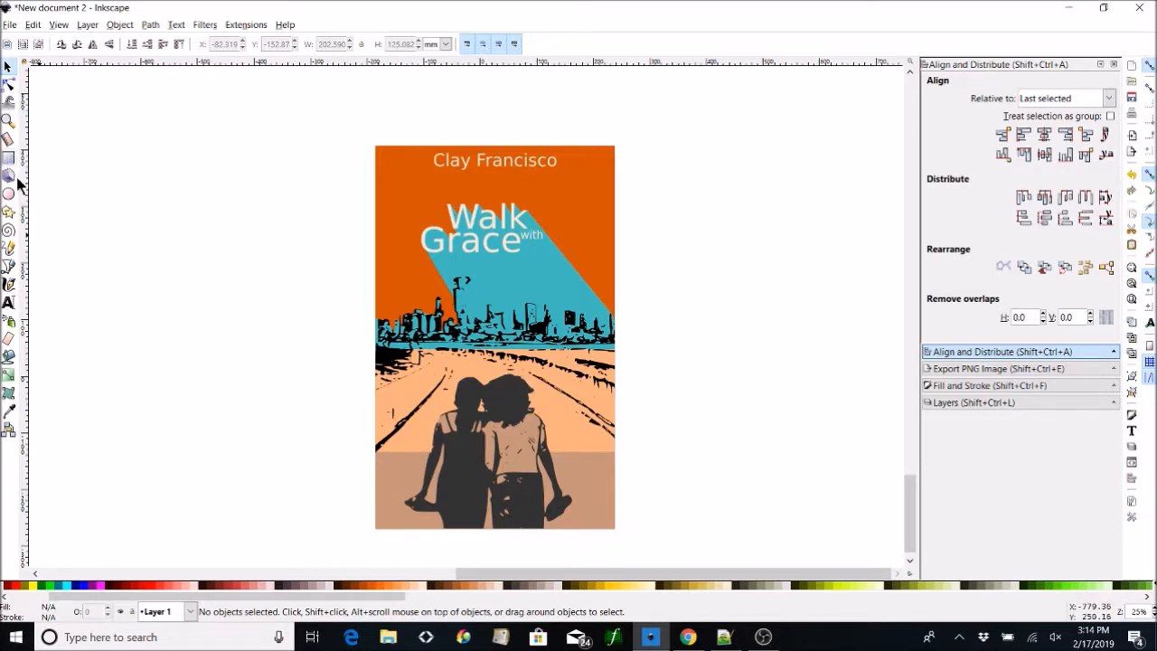
Pull the spare duplicate of the city artwork off the cover and remove it.
left_click(610, 380)
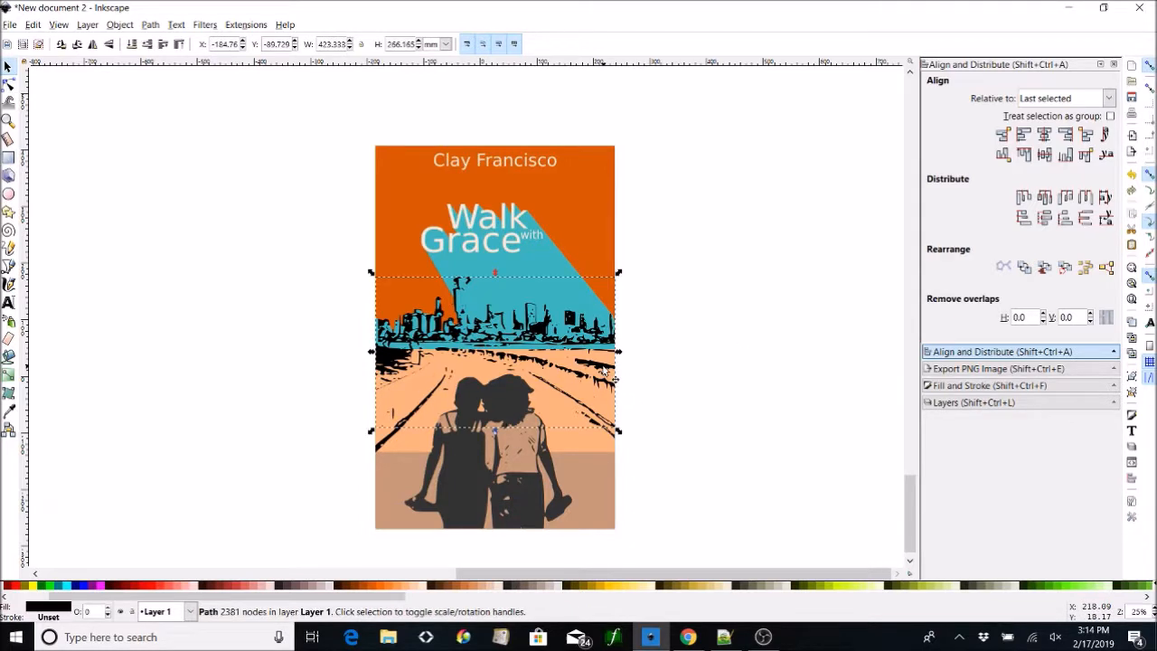
left_click_drag(611, 358, 724, 359)
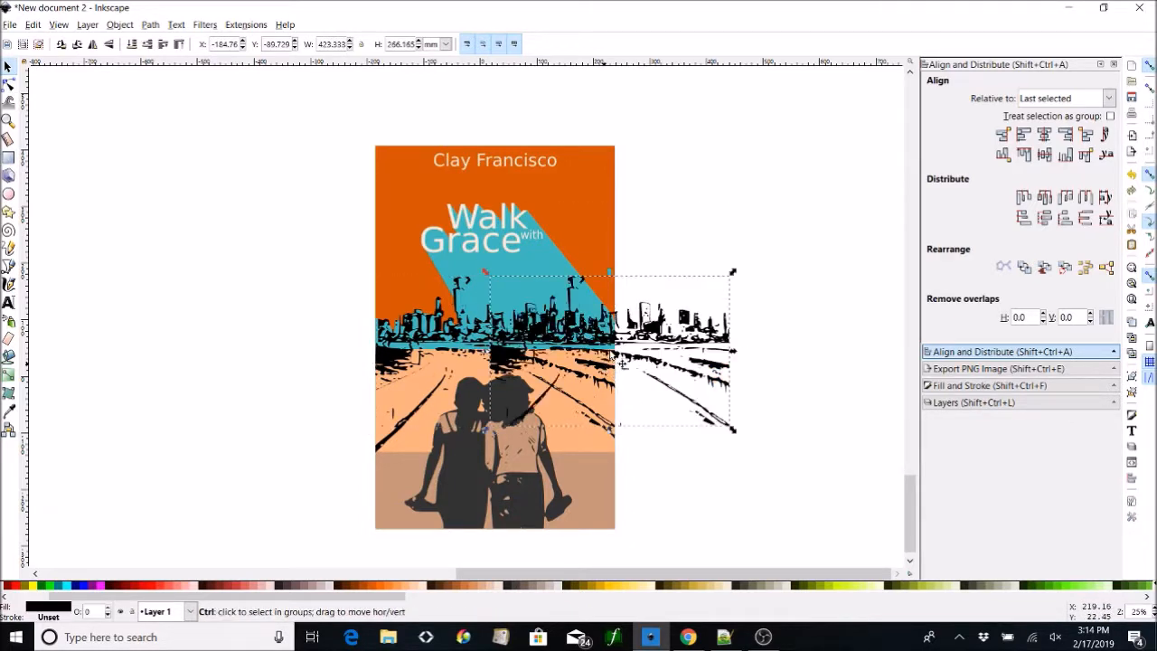
key("ctrl+z")
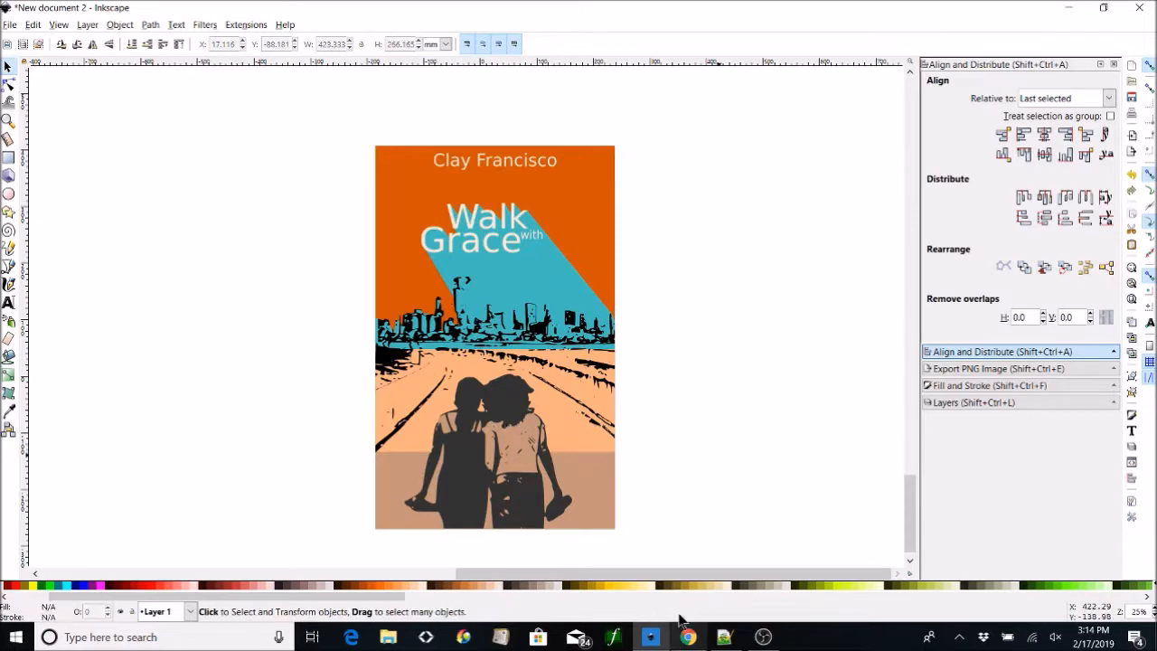
Switch to Chrome and search Google Images for "DRIPPING MOLD".
left_click(701, 638)
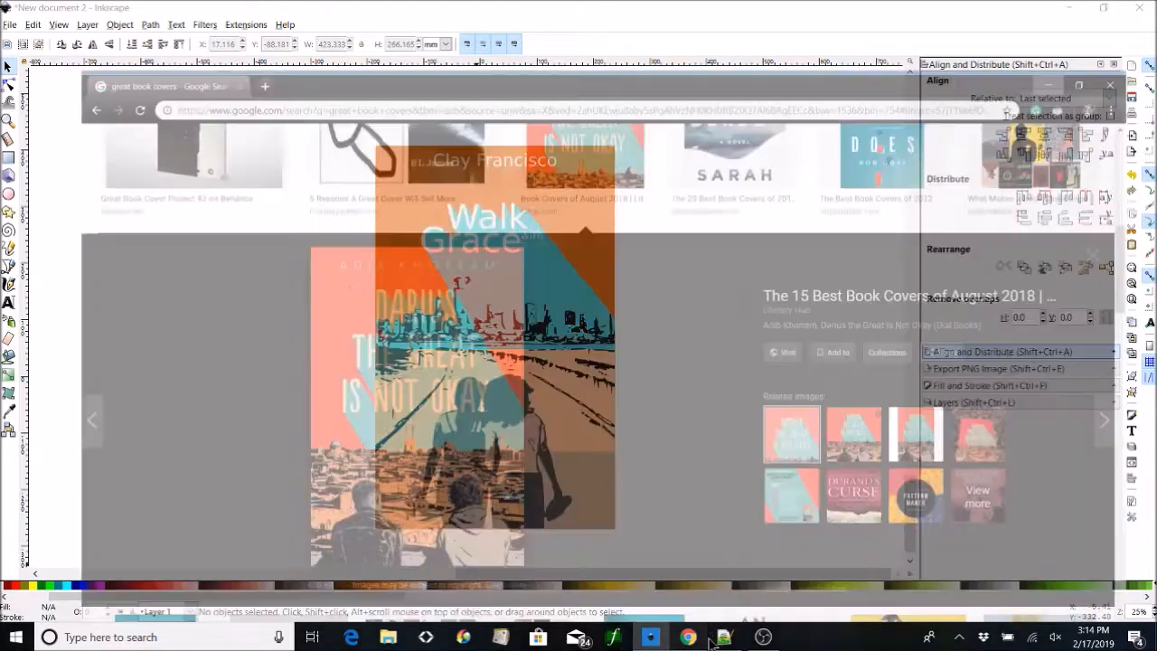
left_click(179, 41)
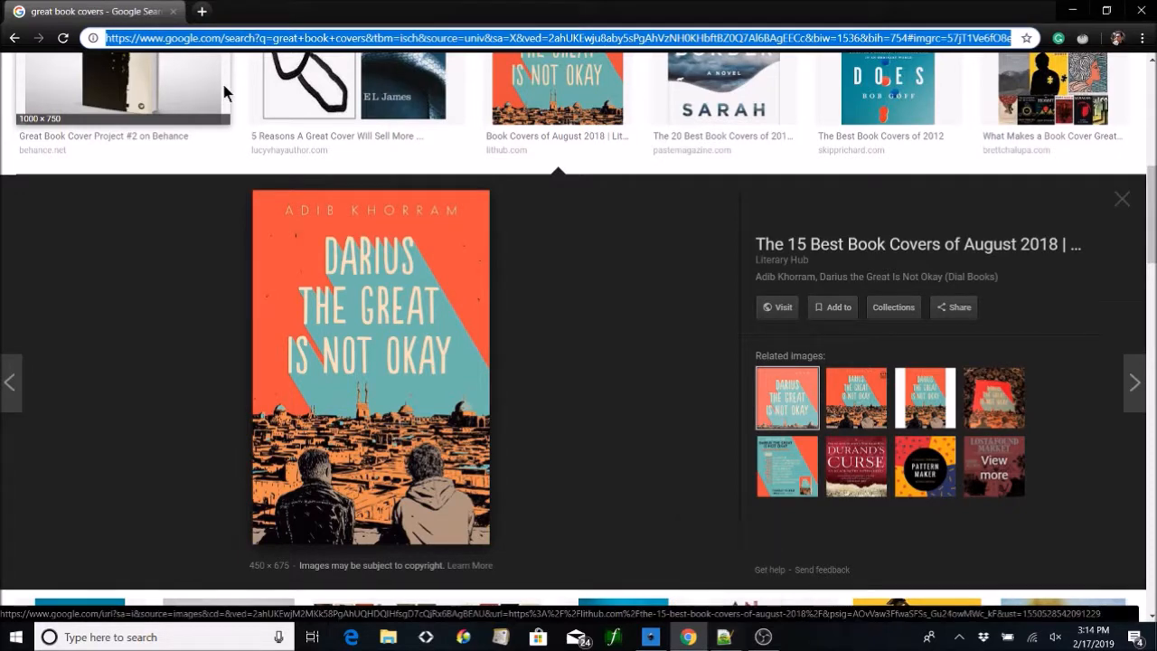
type("DRIPPING MOLD")
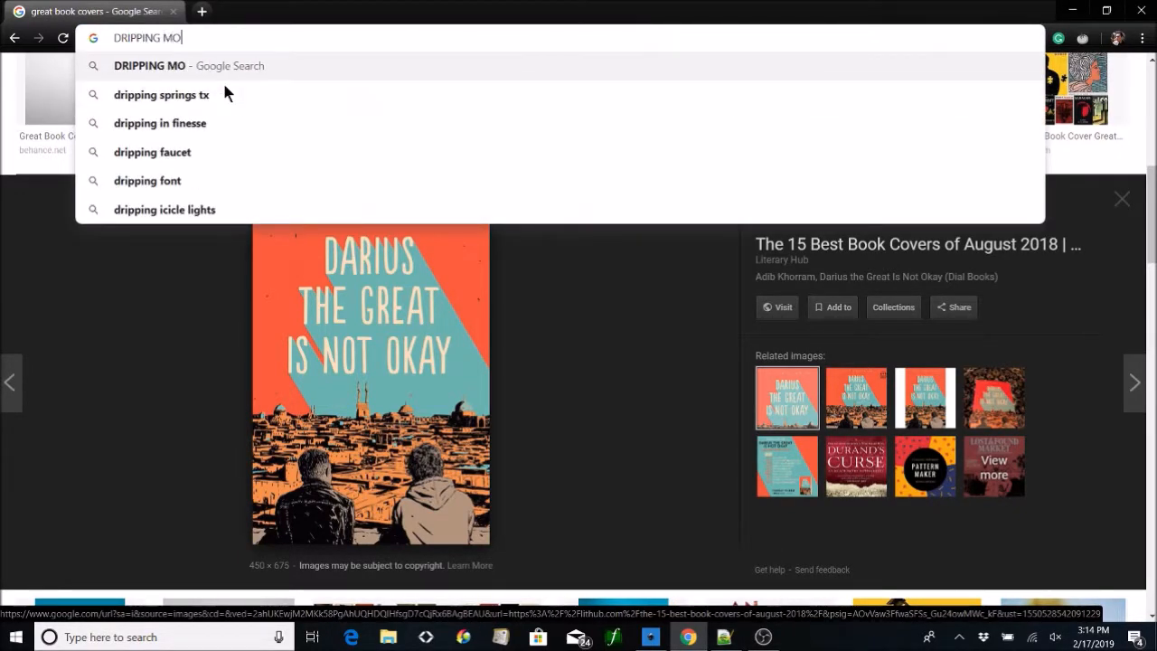
key("Return")
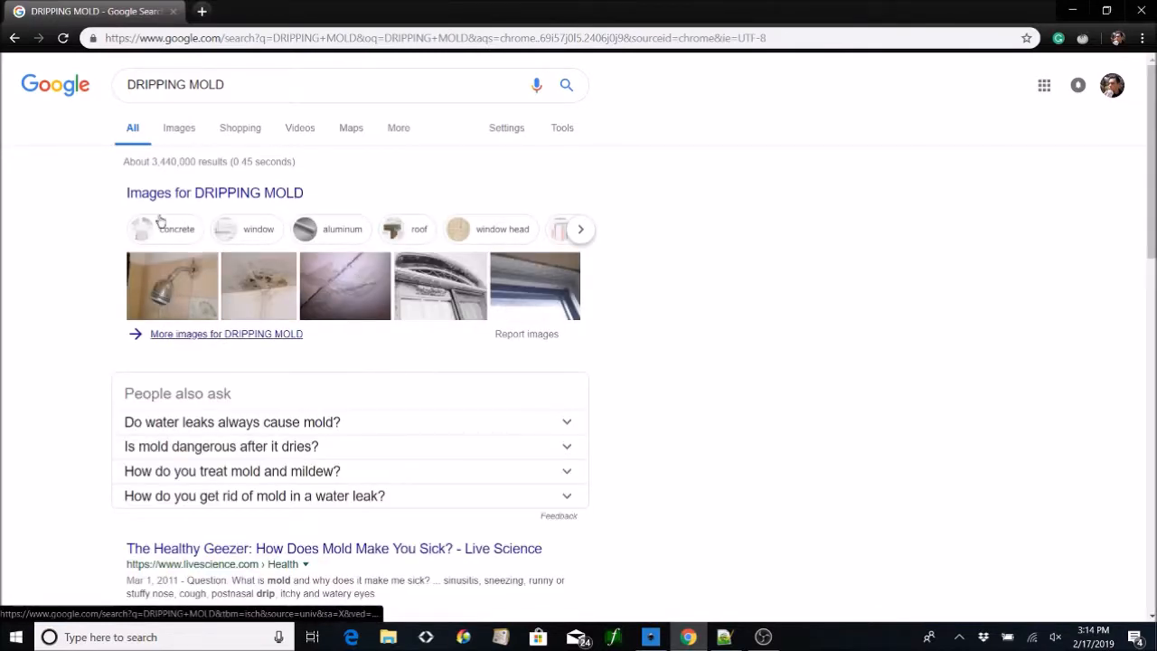
left_click(181, 130)
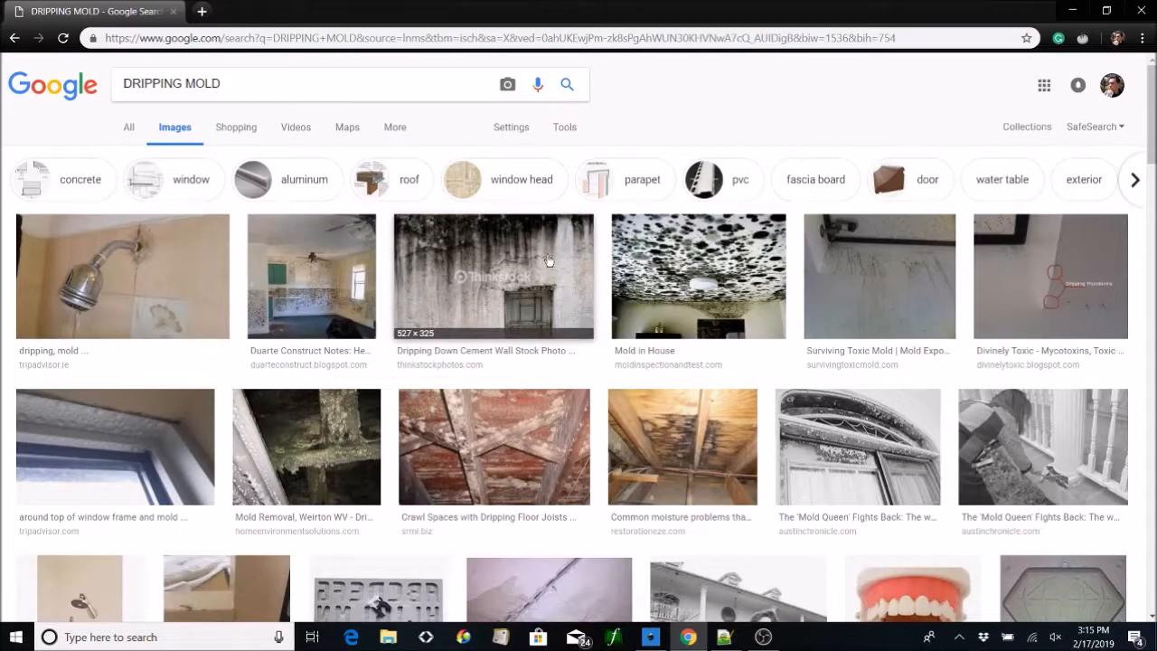
Browse the image results and open the picture of green mould on a wall.
scroll(583, 263, "down", 4)
scroll(592, 257, "up", 4)
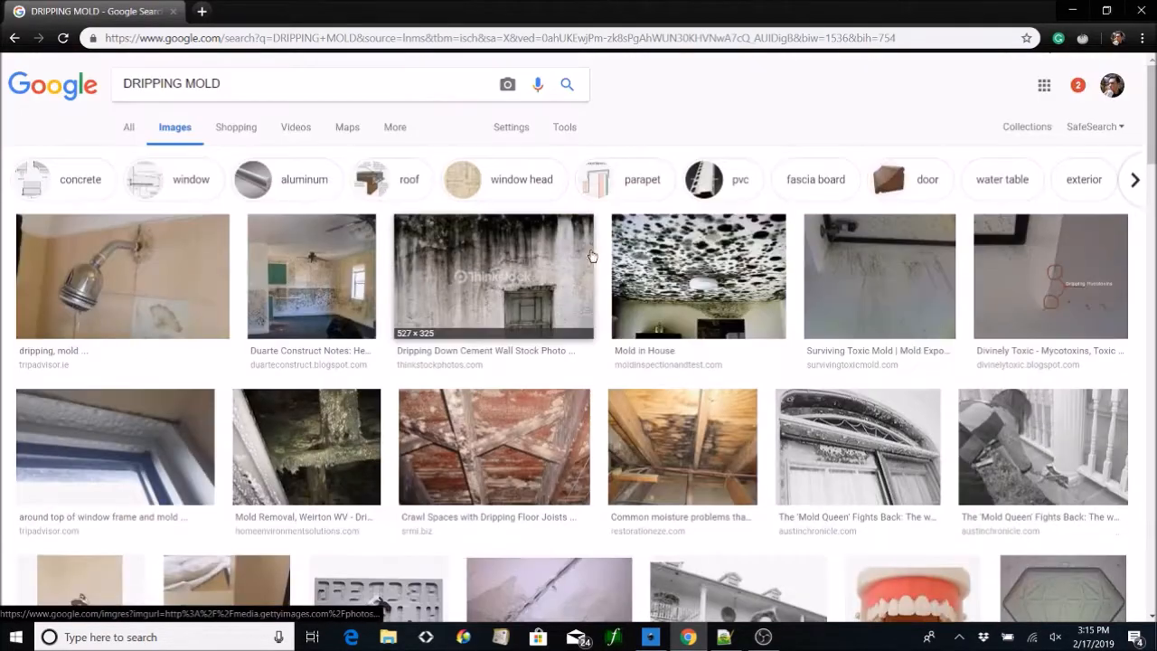
scroll(542, 244, "down", 12)
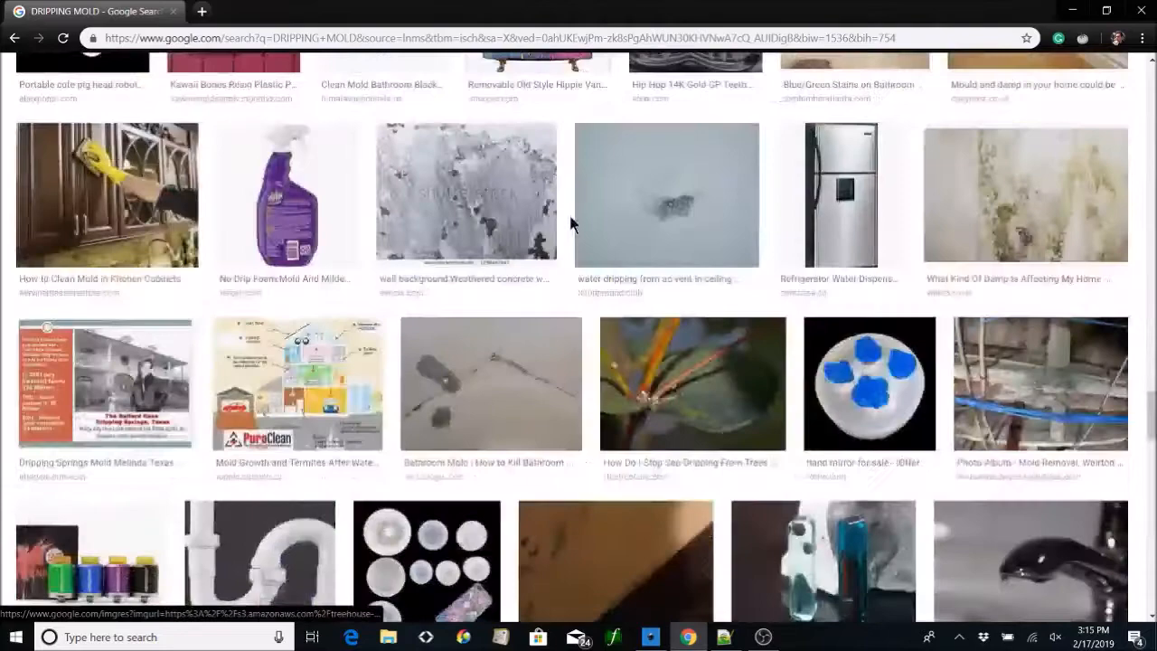
left_click(1026, 195)
left_click(163, 636)
type("SNI")
key("Return")
left_click(36, 36)
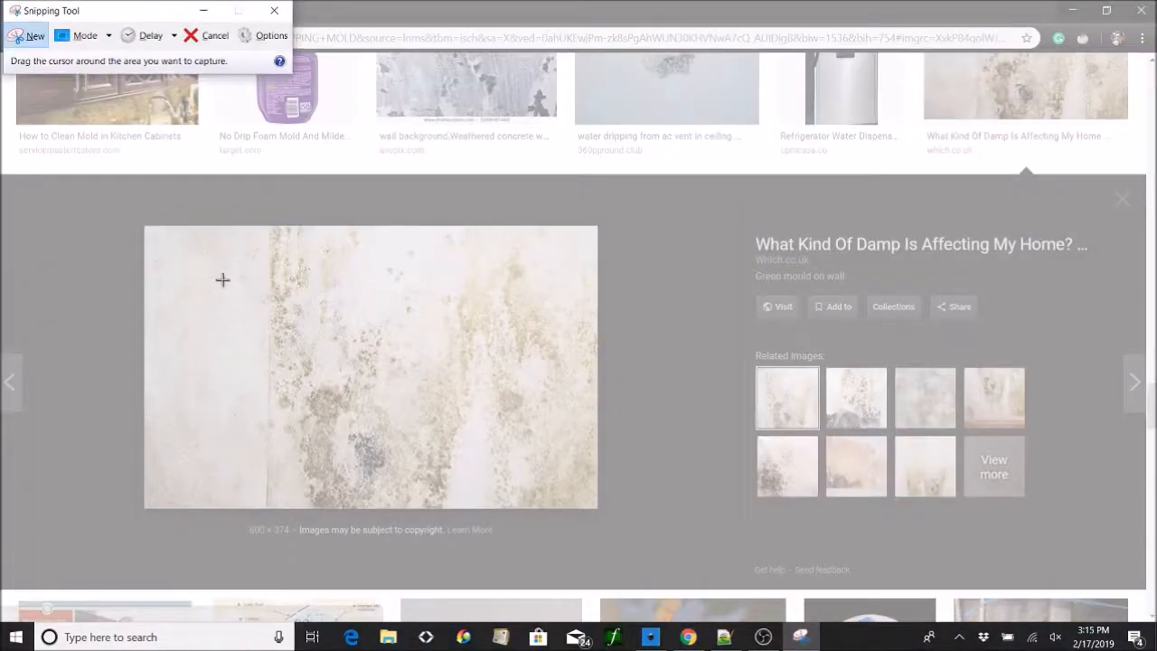
left_click_drag(187, 269, 593, 489)
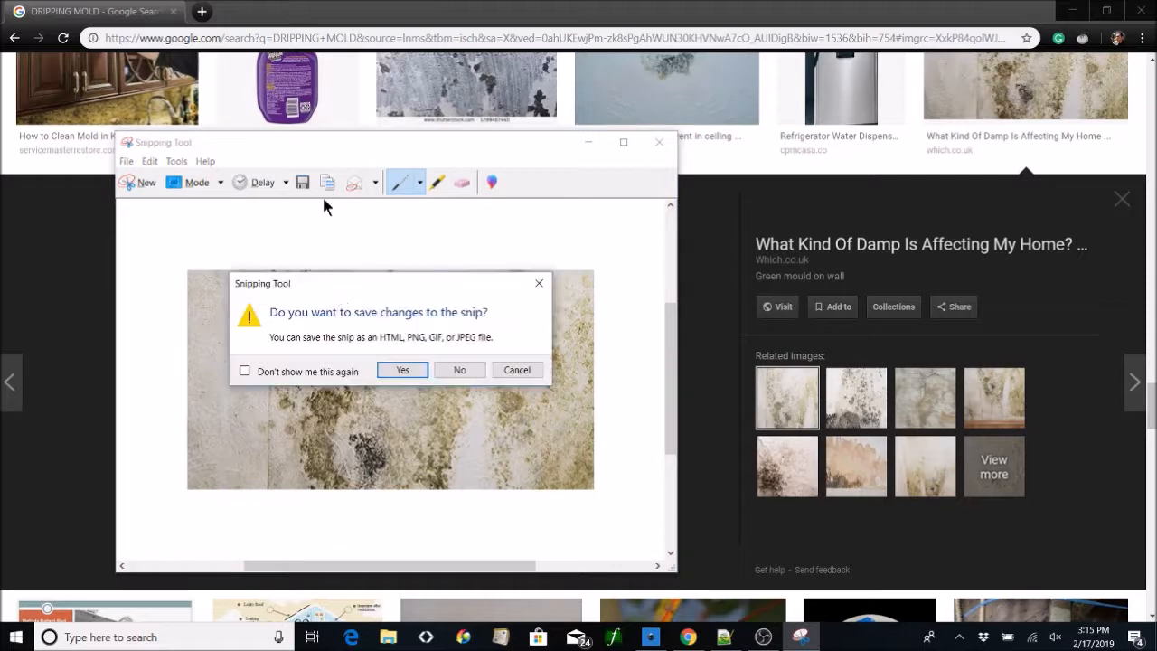
left_click(459, 371)
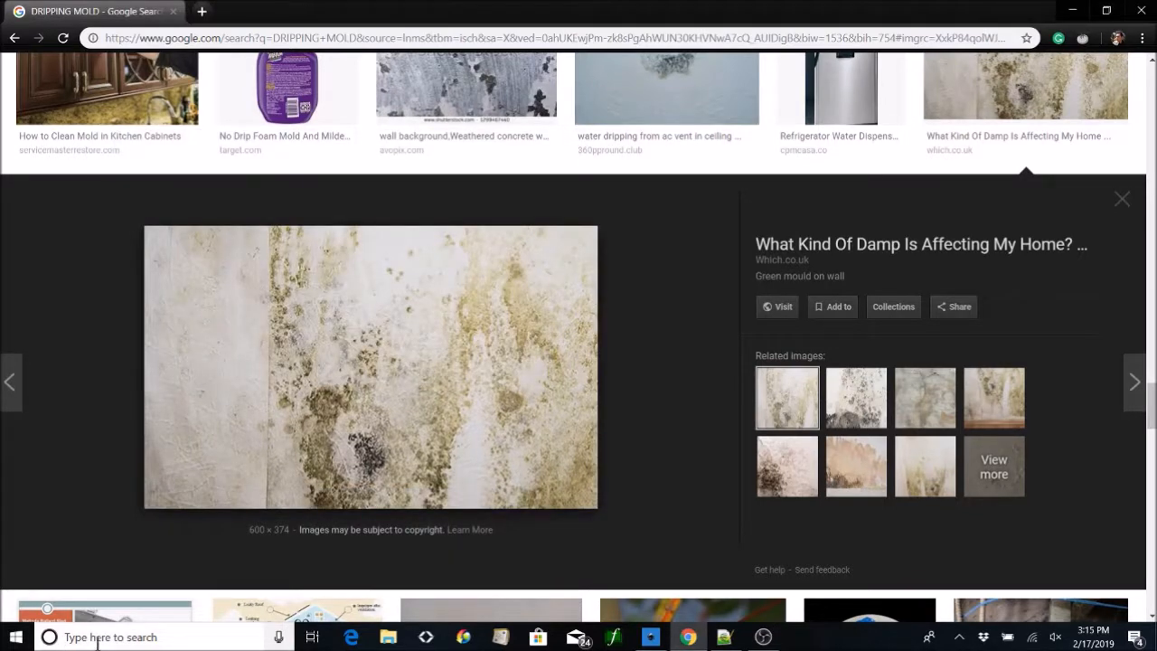
Open Snipping Tool and capture the most heavily stained area of the mouldy wall picture, leaving out the plain strip.
key("super")
type("SN")
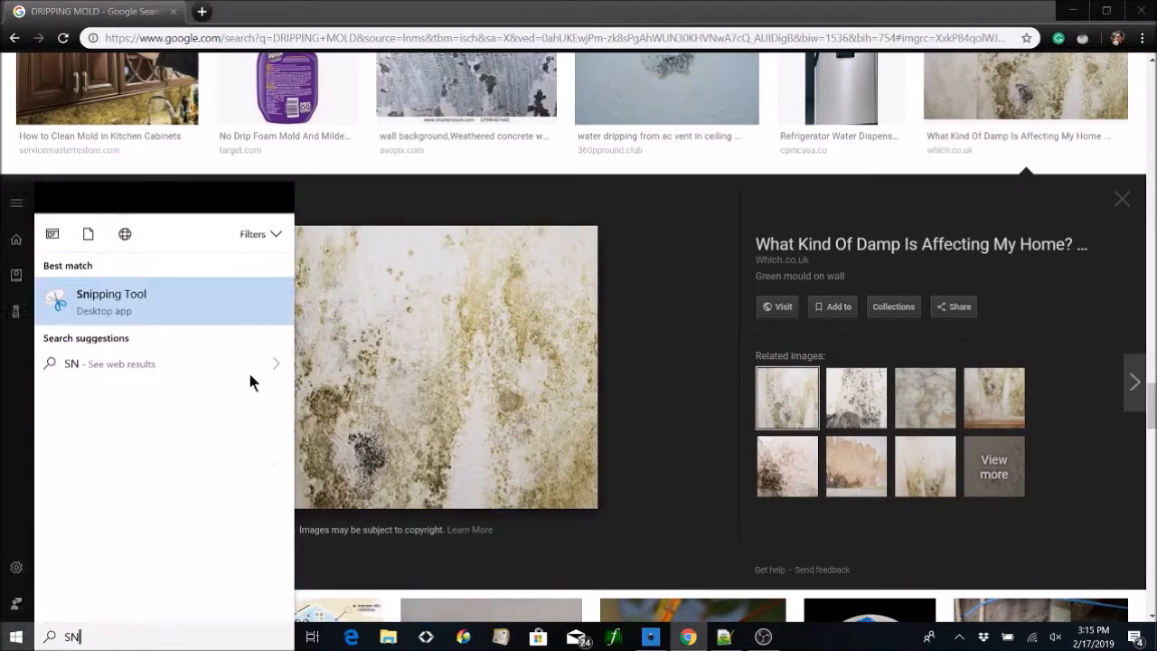
left_click(99, 286)
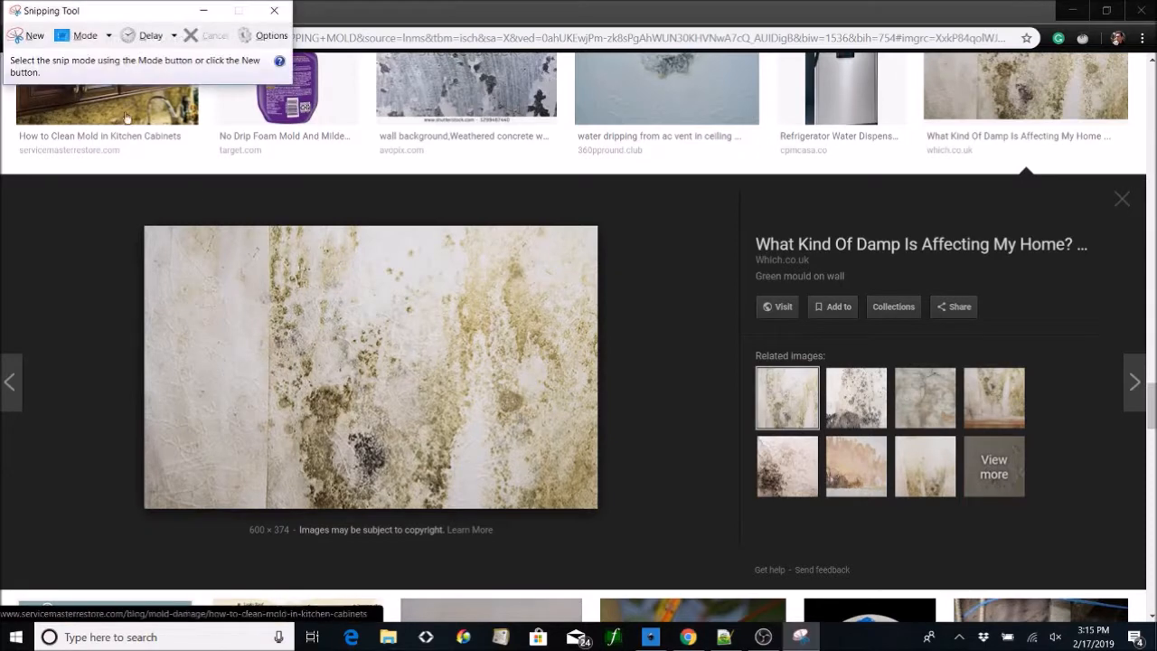
left_click(21, 43)
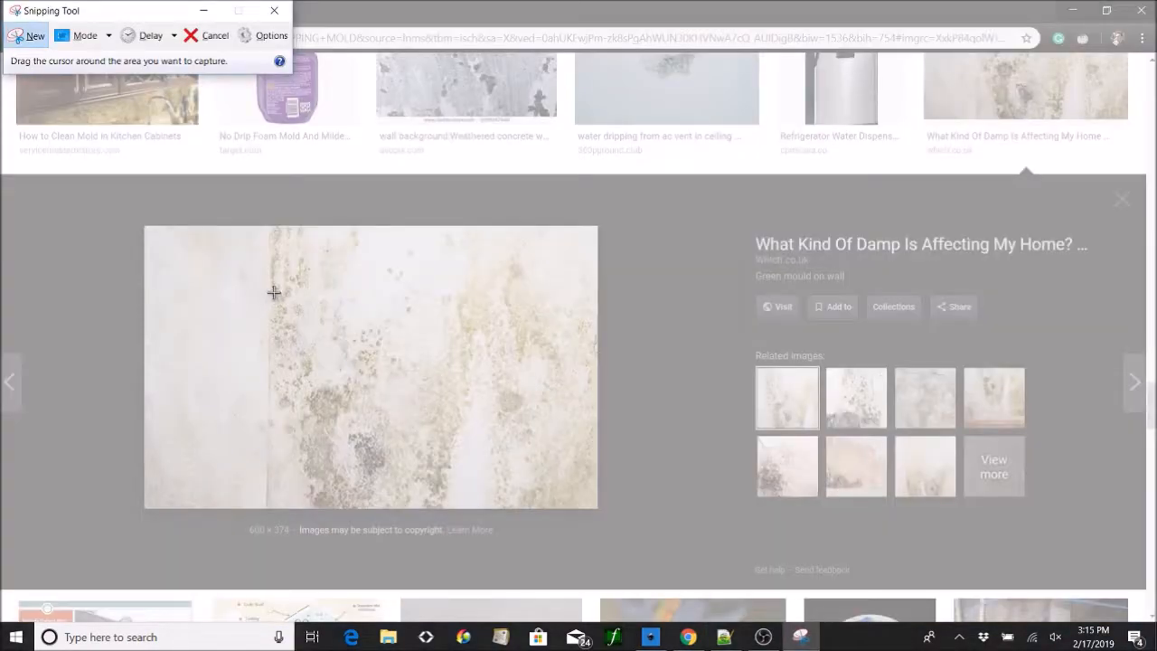
left_click_drag(286, 310, 585, 476)
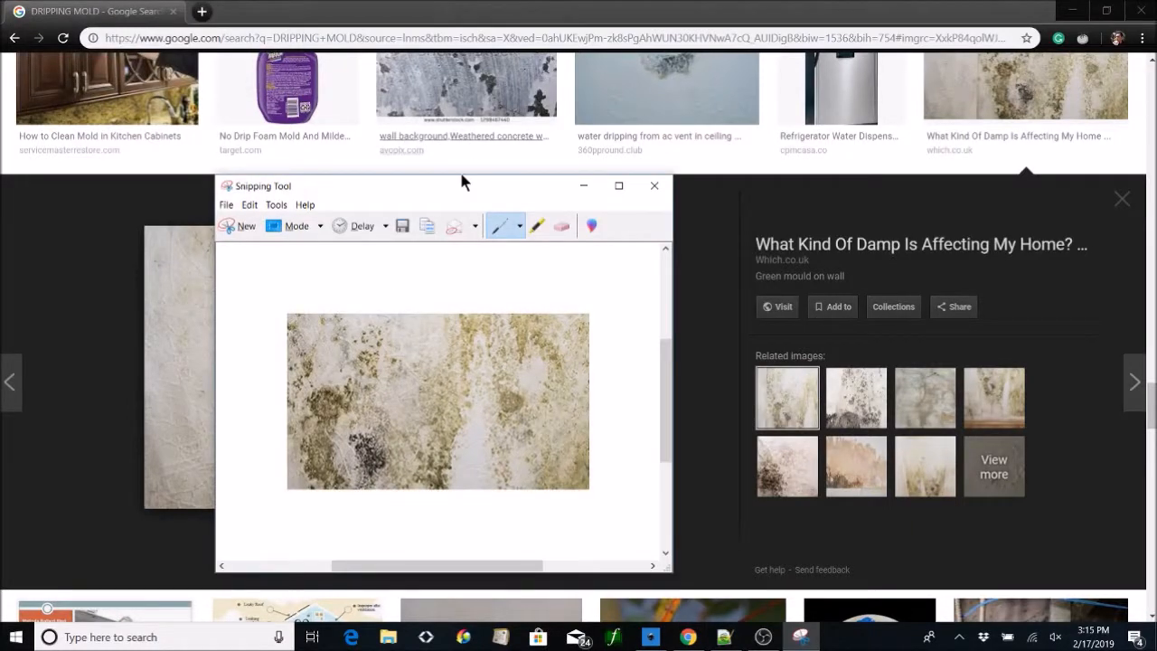
Save the mouldy wall capture as MOLD in PNG format in the general author stuff folder and close Snipping Tool.
left_click(413, 224)
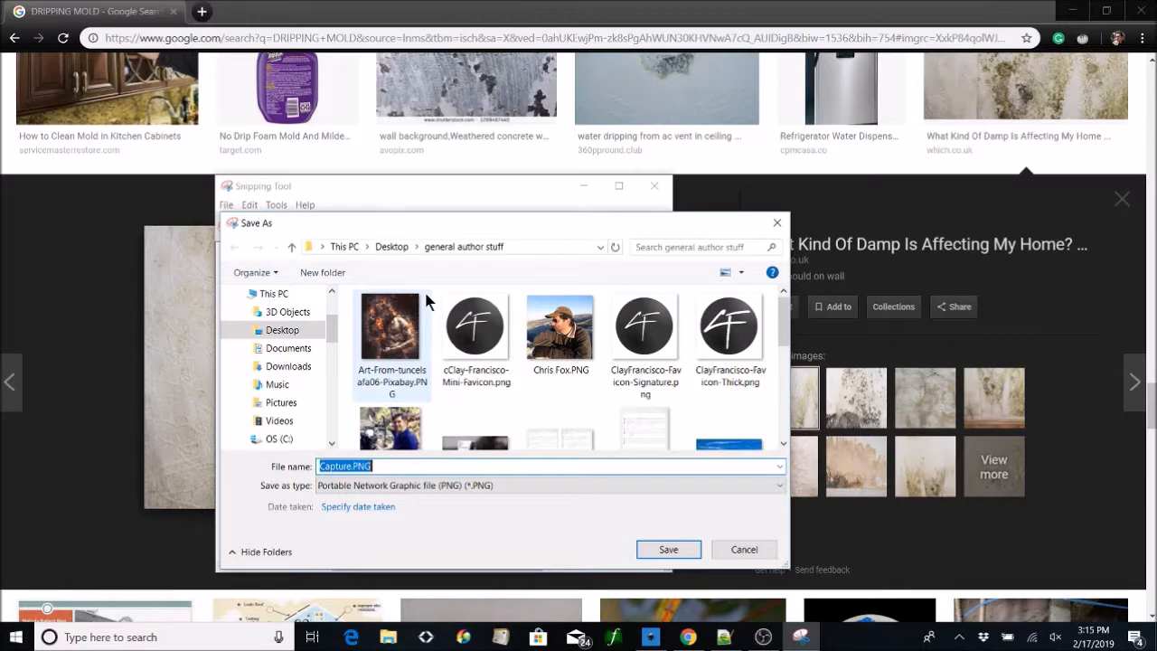
type("MOLD")
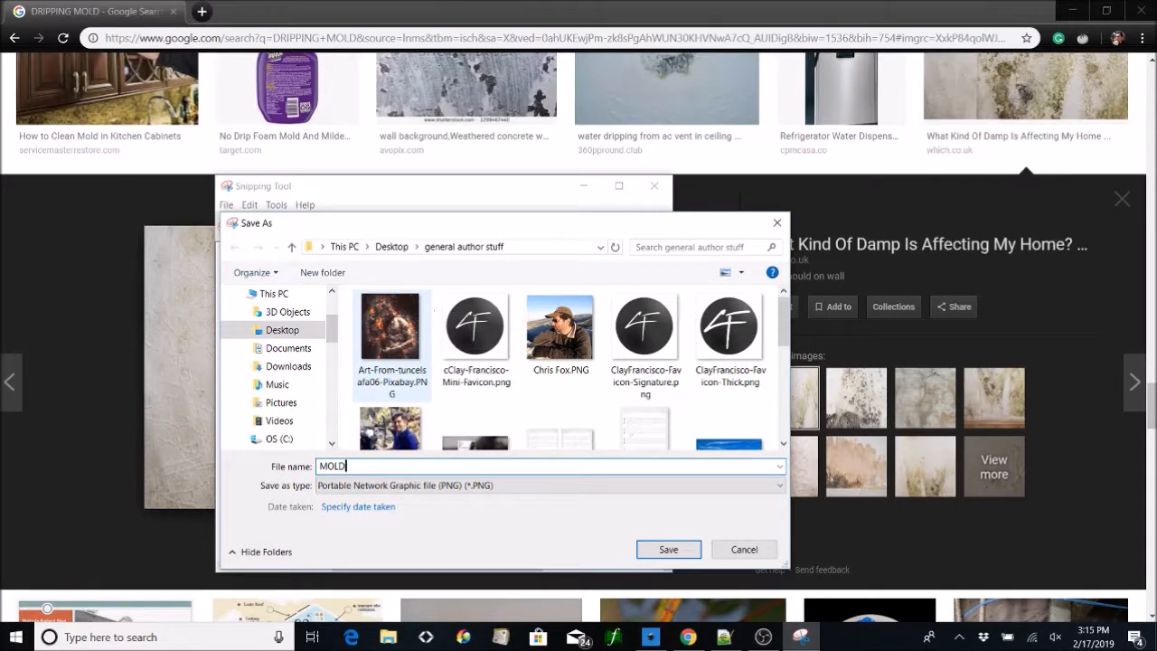
key("Return")
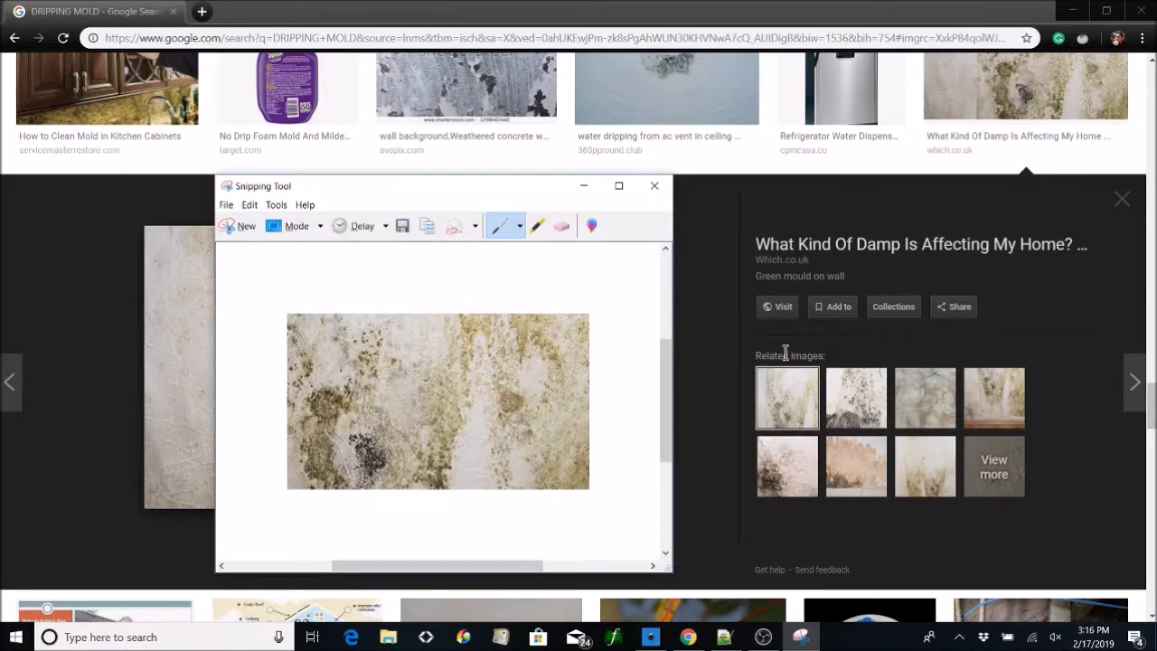
left_click(655, 185)
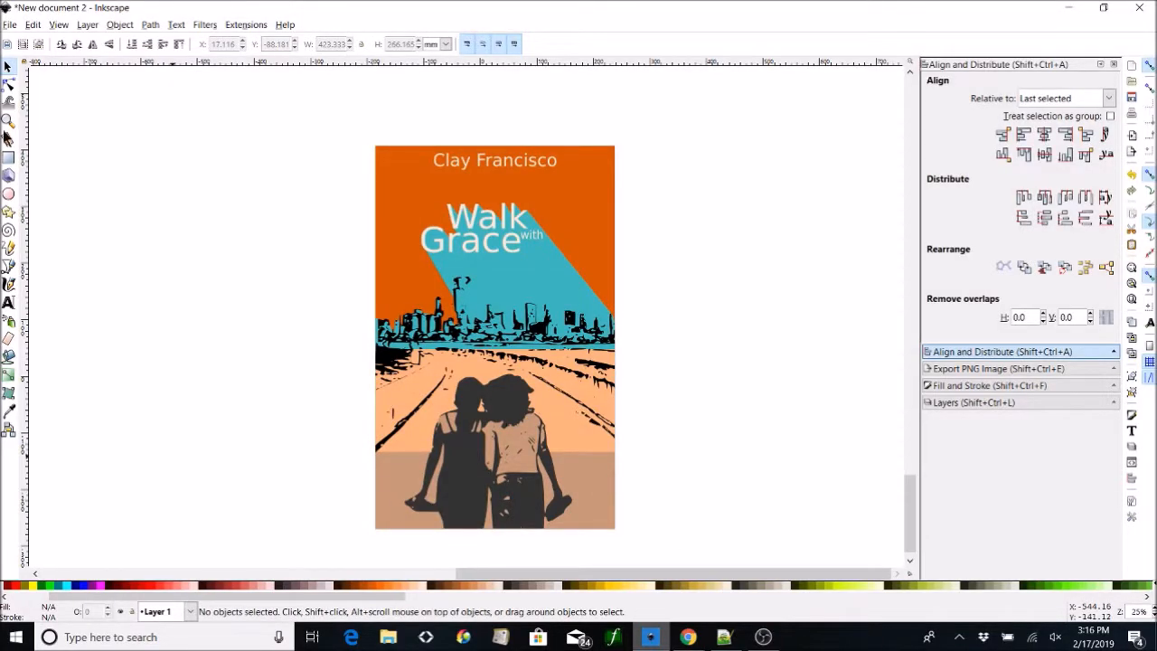
Import MOLD.PNG from the general author stuff folder into the Inkscape cover document.
left_click(9, 24)
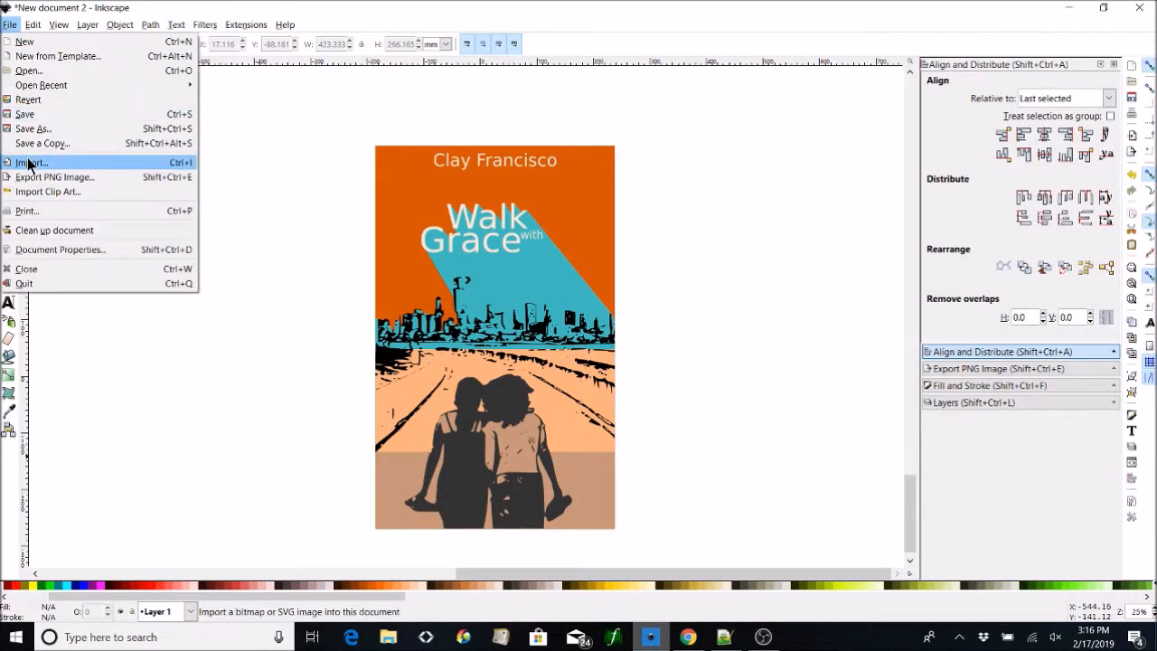
left_click(28, 163)
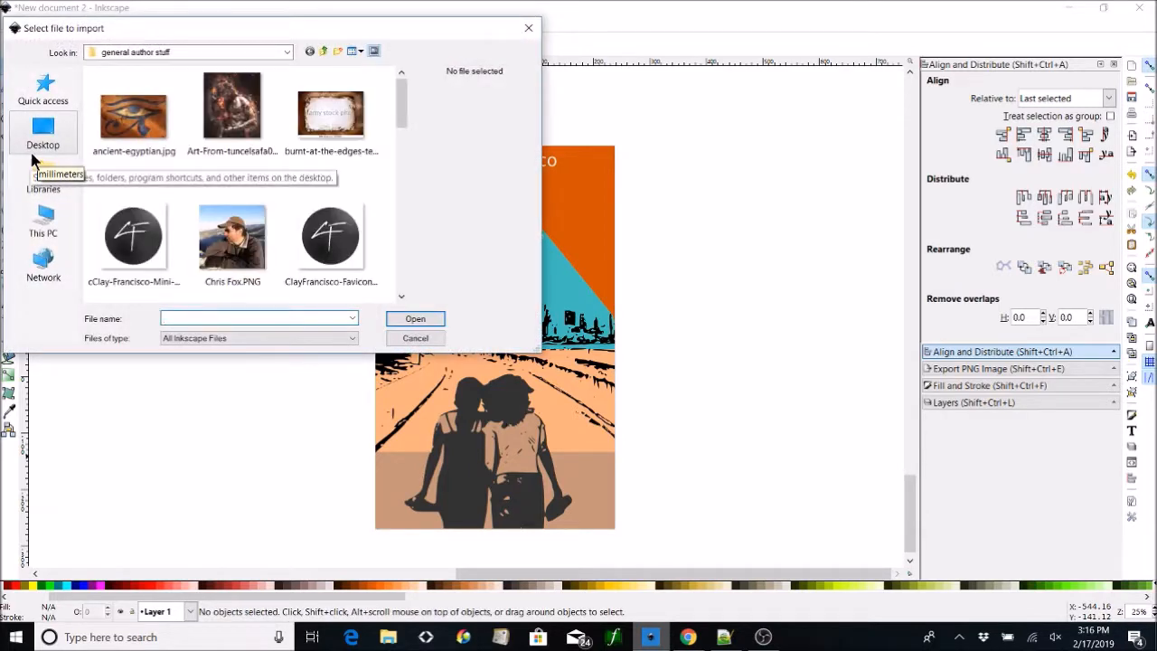
scroll(334, 217, "down", 10)
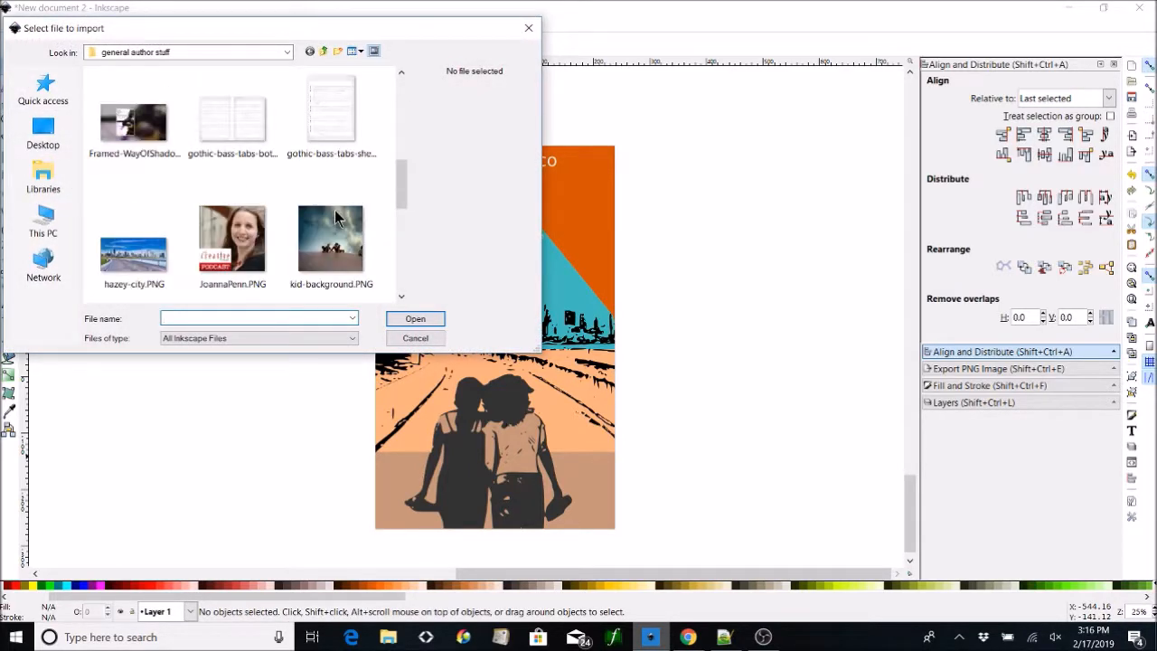
scroll(334, 217, "down", 3)
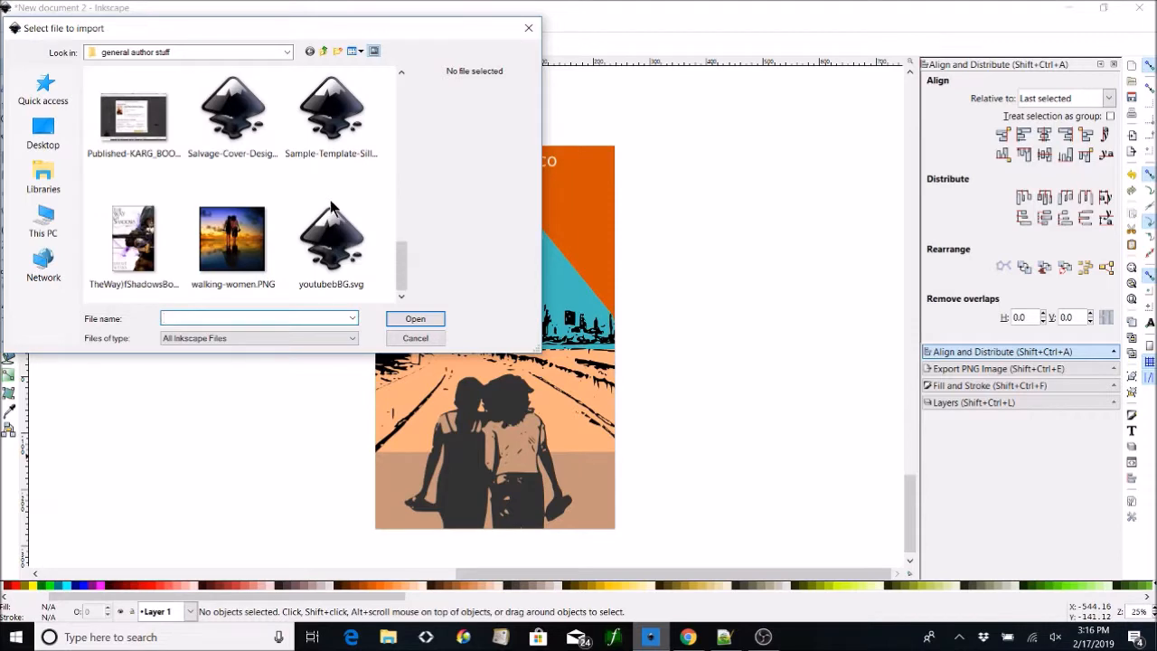
scroll(331, 204, "up", 2)
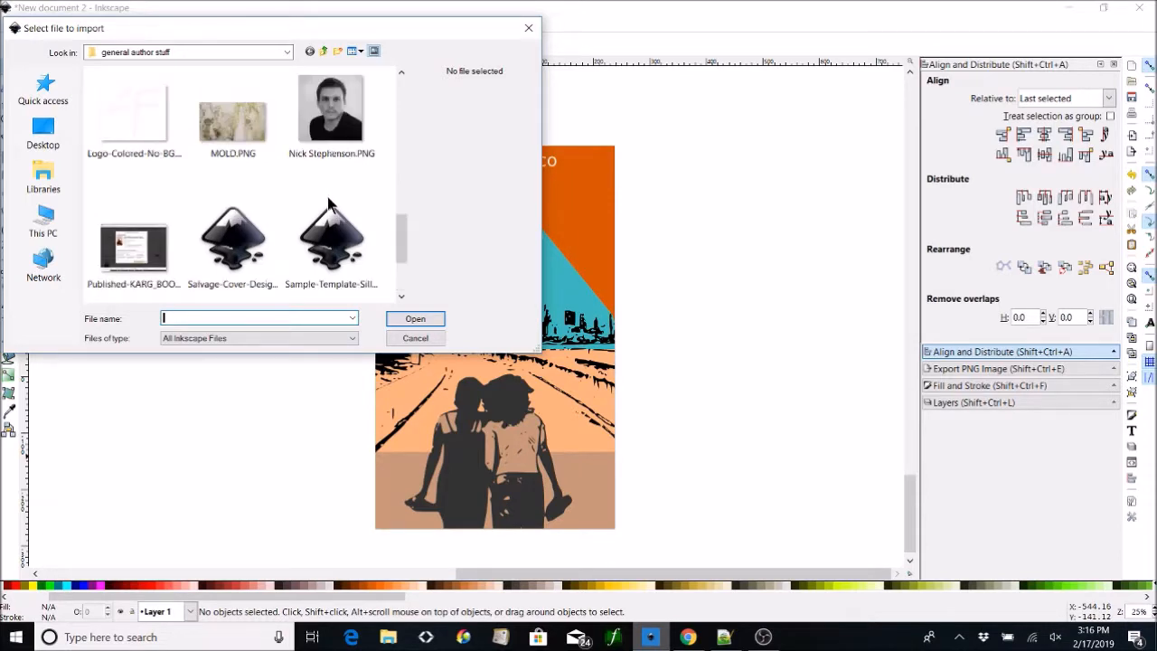
left_click(246, 249)
left_click(413, 319)
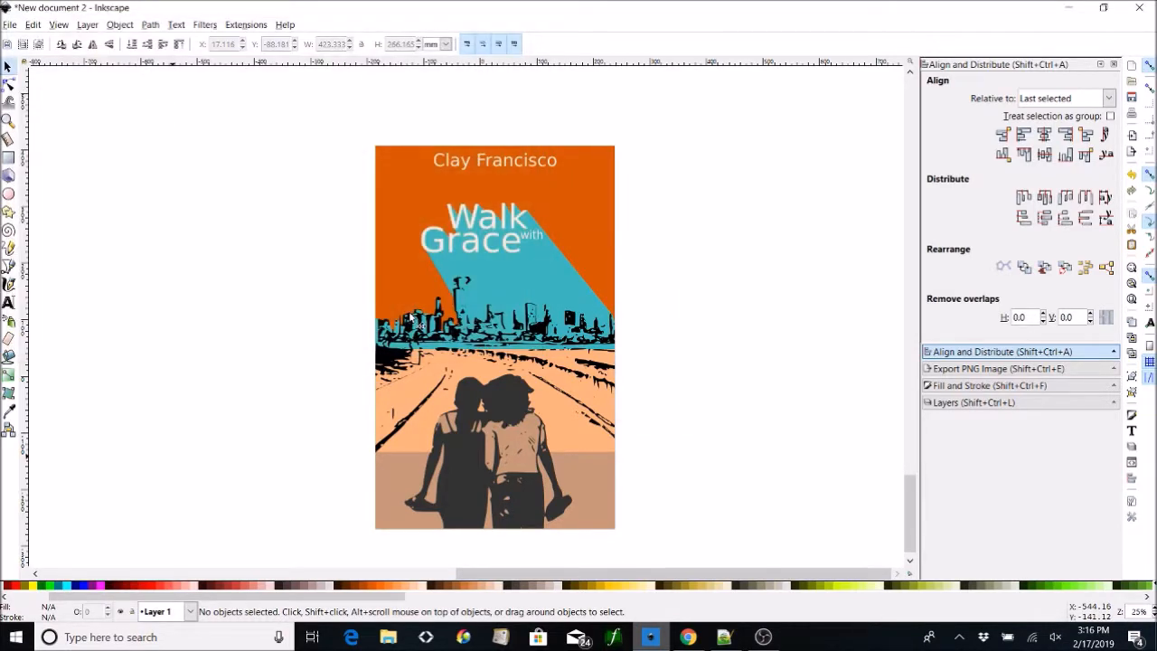
key("ctrl+v")
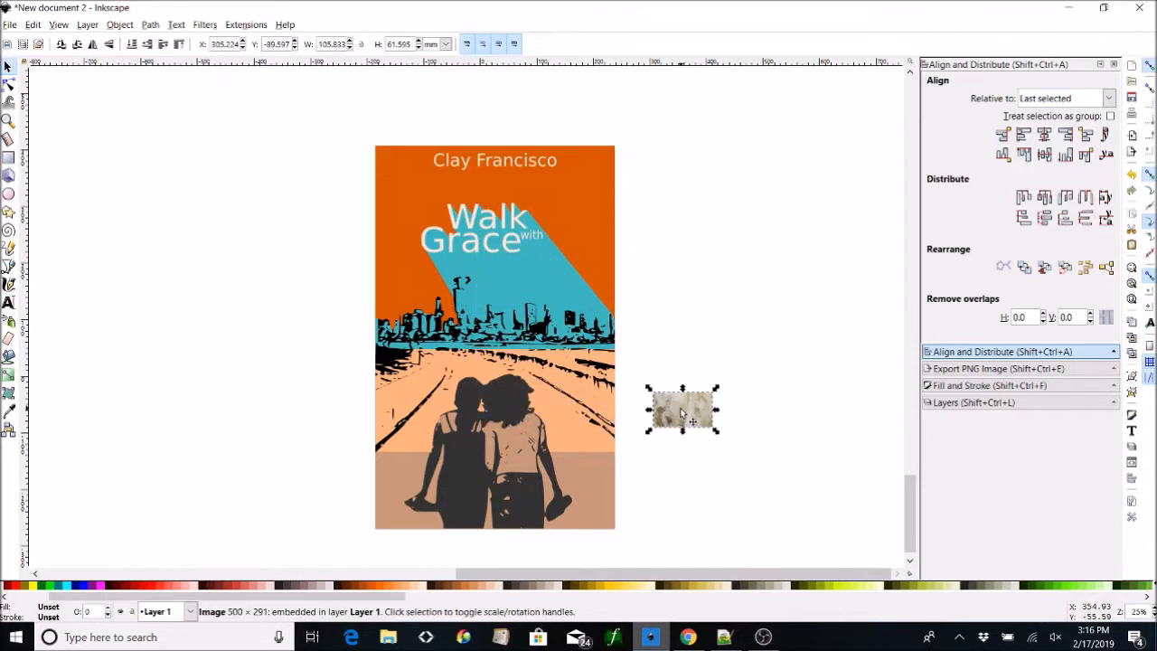
Move the mold image to the blank area left of the cover and trace it with four brightness steps.
left_click_drag(691, 415, 128, 261)
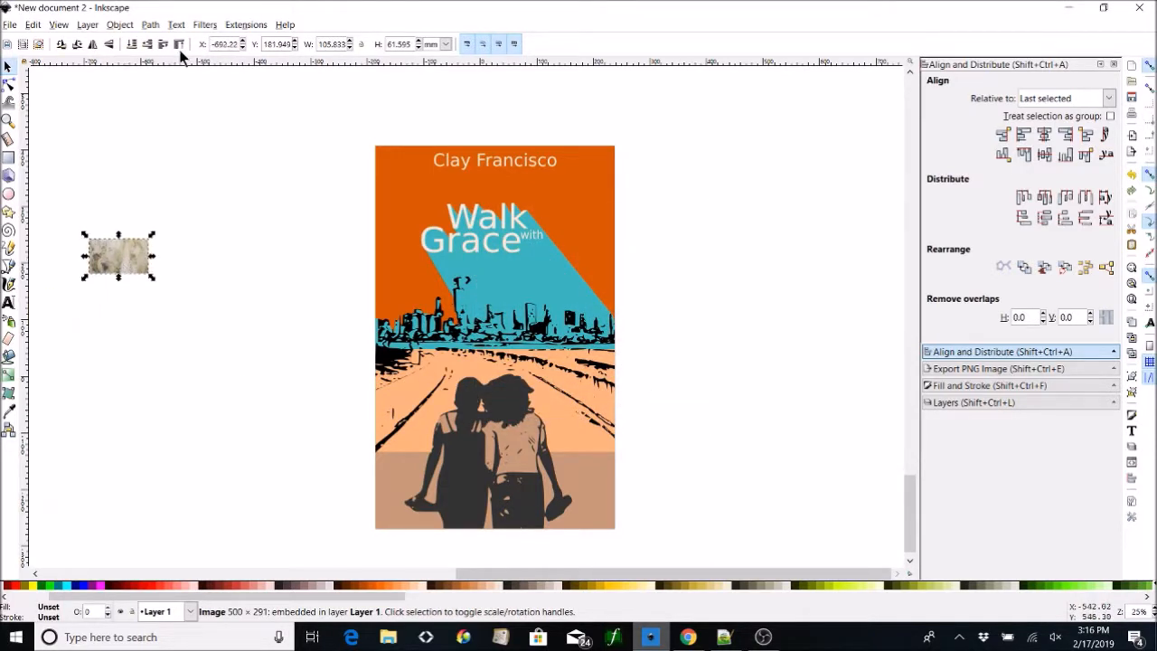
left_click(122, 25)
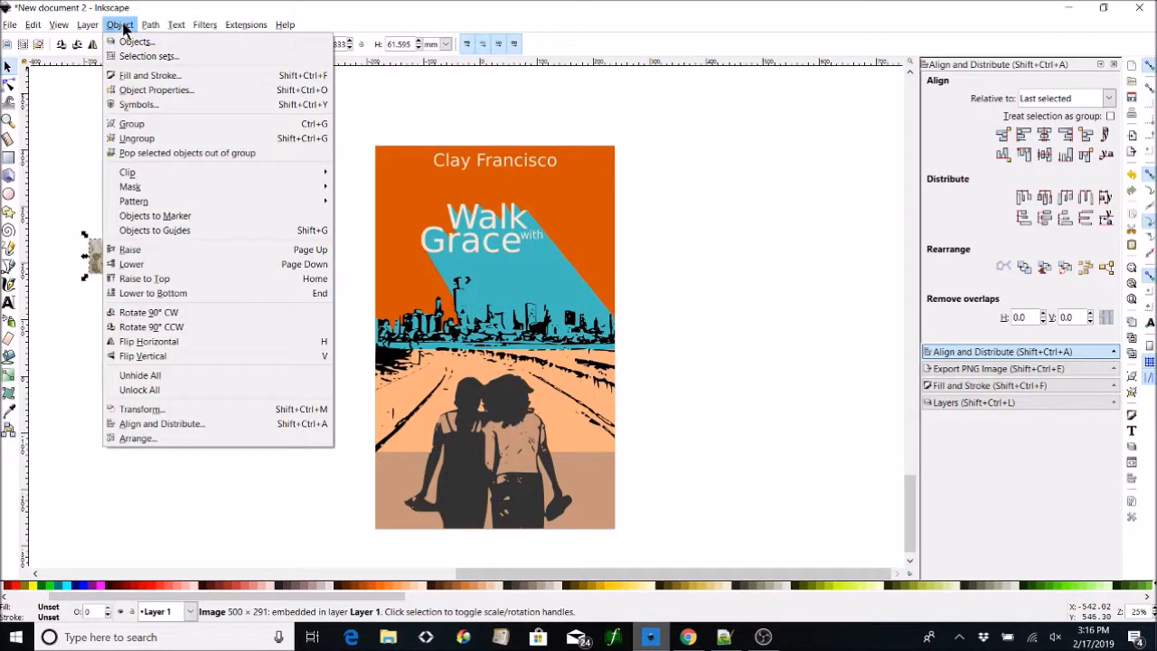
mouse_move(150, 24)
left_click(160, 72)
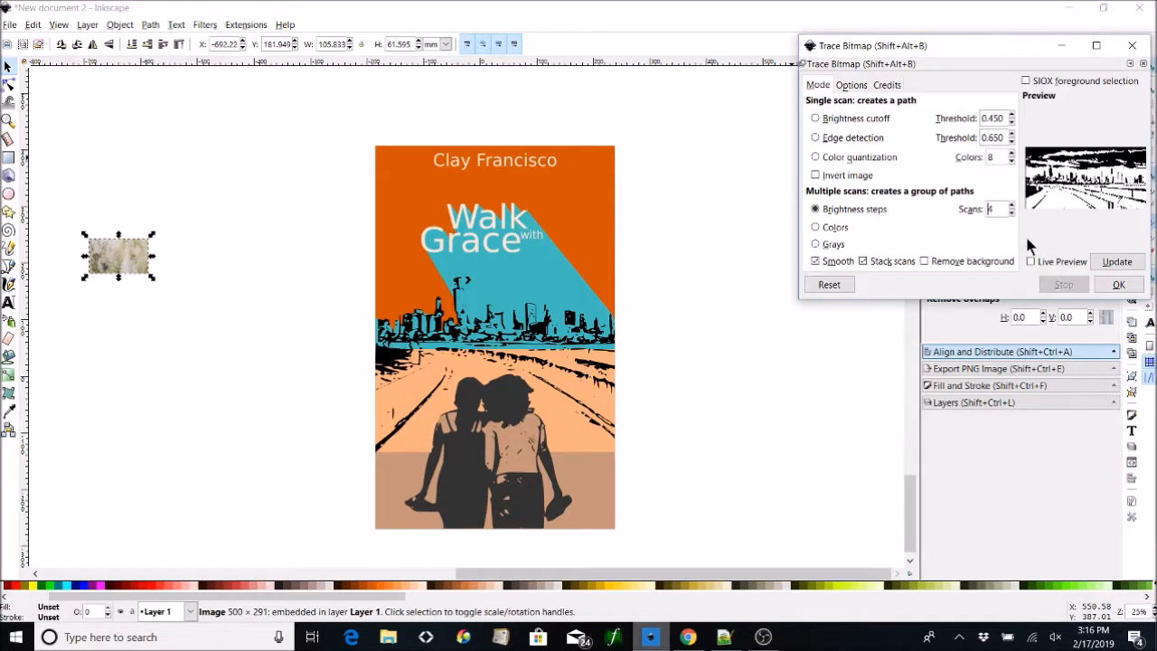
left_click(1120, 285)
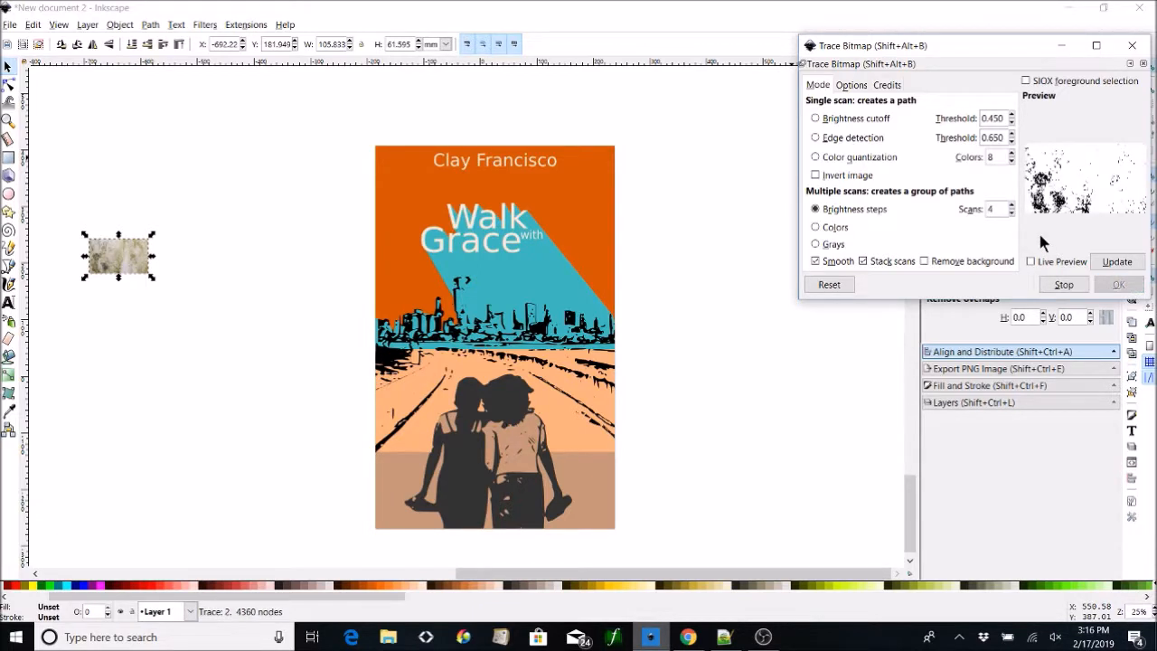
Pull the mold trace off its source image and spread its separate tonal layers apart.
left_click_drag(101, 271, 257, 208)
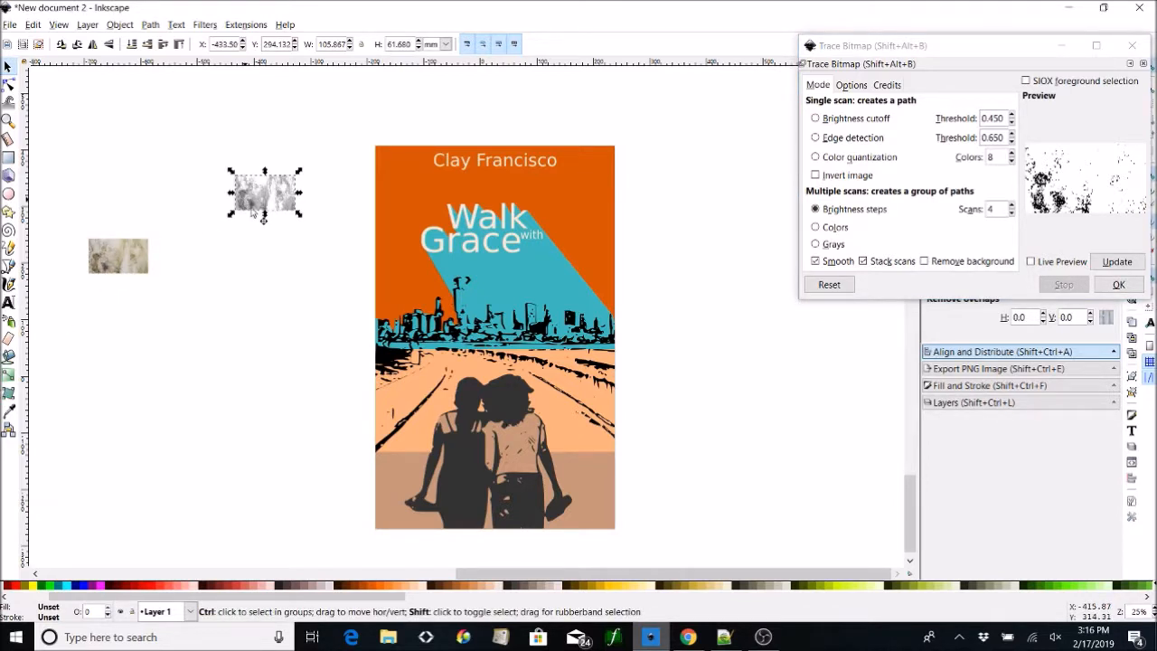
left_click(271, 204, "ctrl")
left_click_drag(258, 208, 220, 303)
left_click_drag(258, 208, 233, 335)
left_click_drag(140, 371, 144, 361)
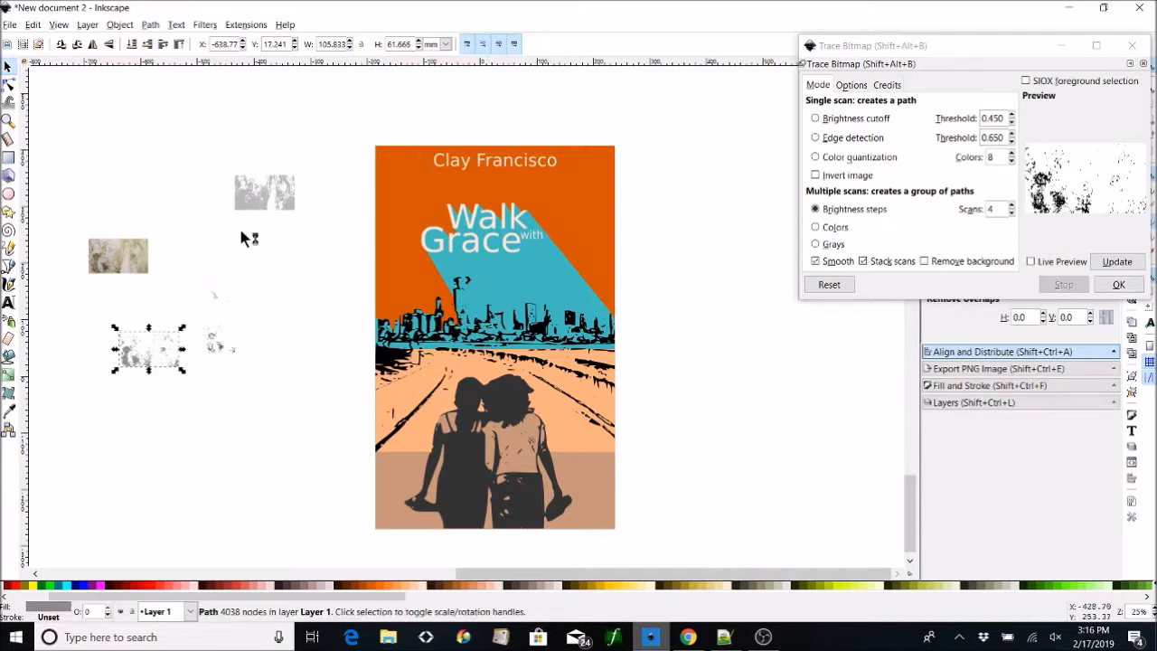
mouse_move(258, 199)
left_mouse_down()
mouse_move(217, 291)
mouse_move(221, 253)
left_mouse_up()
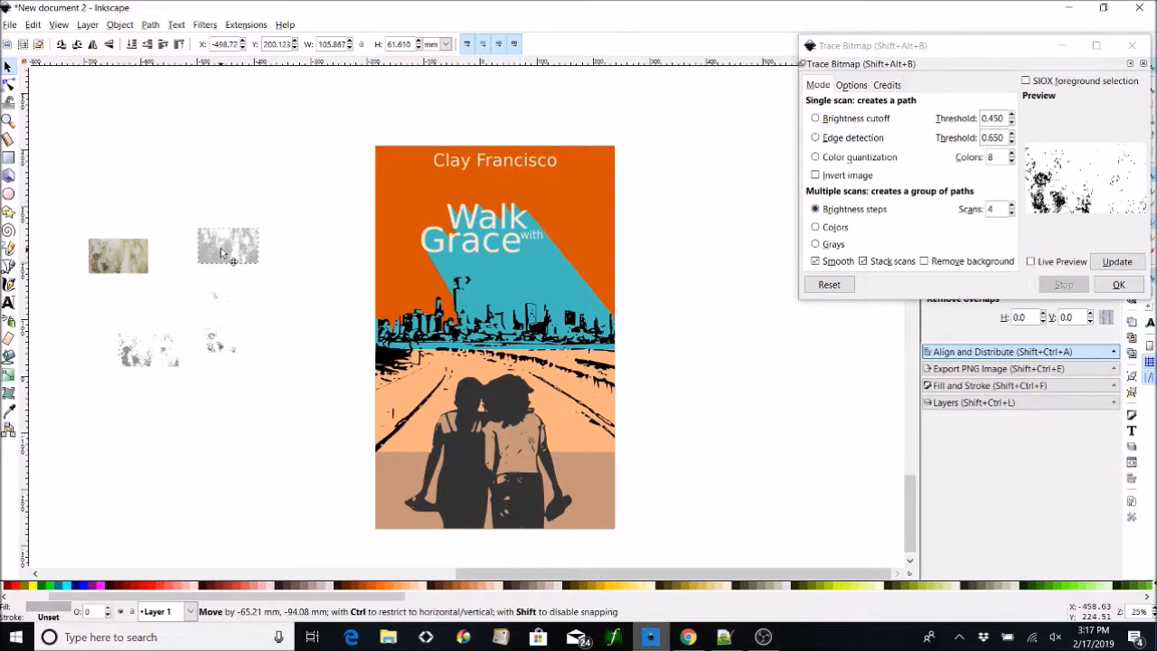
Enlarge the medium-density mold layer to about 502 by 293 mm, place it right of the cover and flip it vertically.
left_click(140, 358)
key("ctrl")
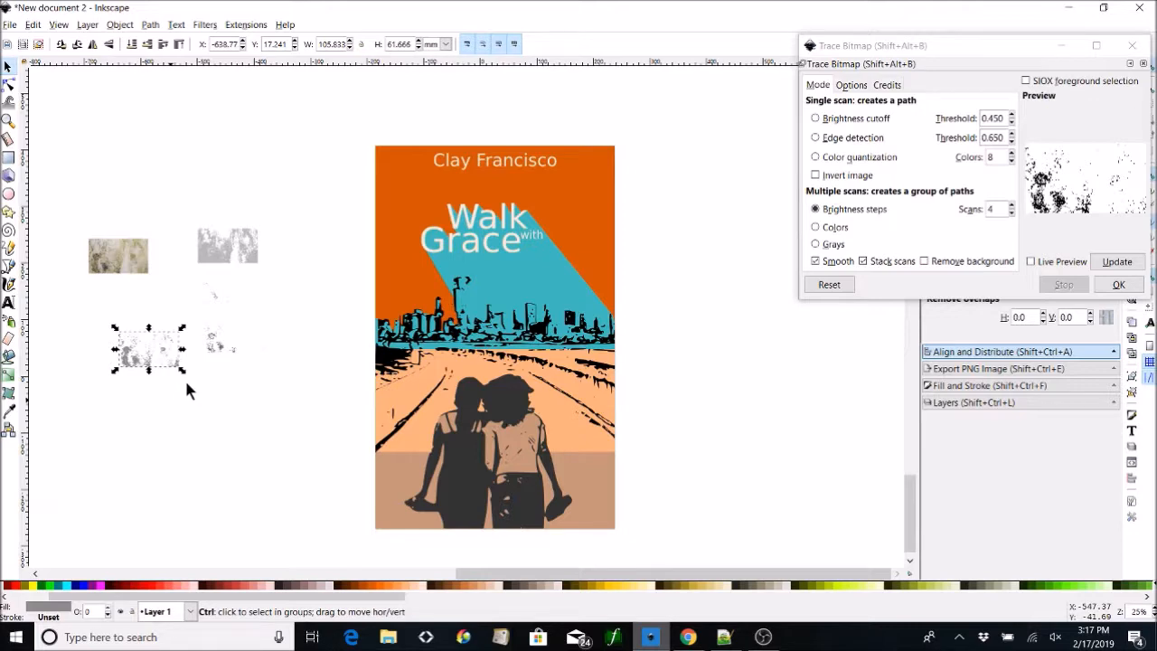
left_click_drag(189, 366, 253, 452)
left_click_drag(294, 408, 581, 282)
left_click_drag(302, 327, 757, 299)
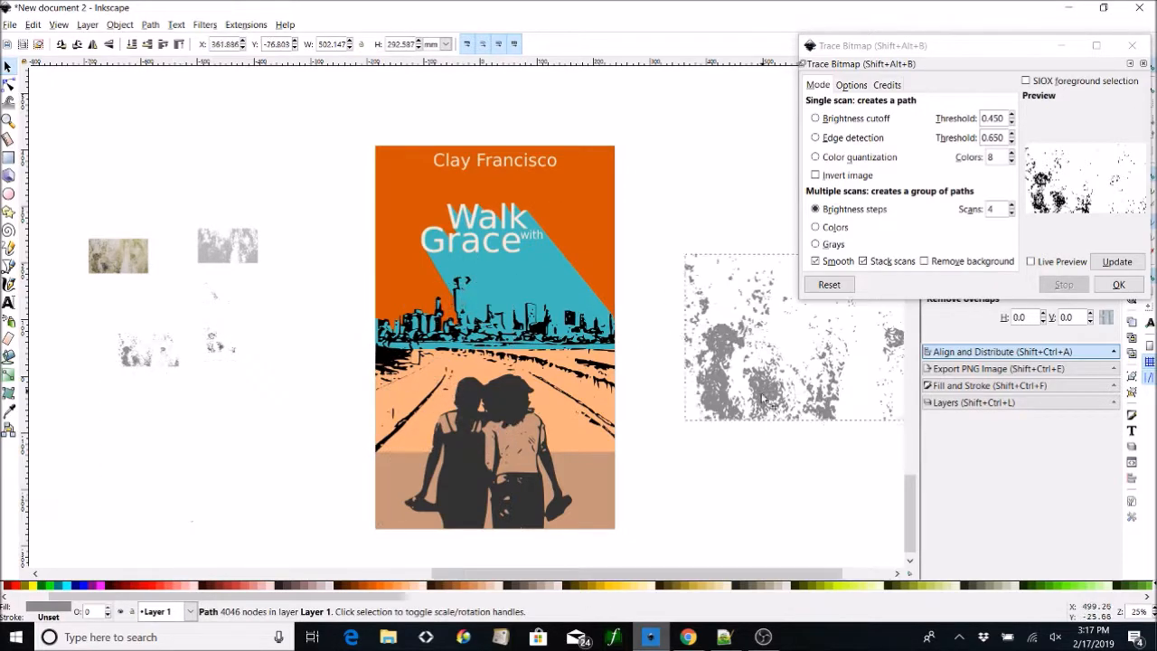
left_click_drag(813, 573, 947, 573)
mouse_move(849, 405)
left_mouse_down()
mouse_move(815, 446)
mouse_move(825, 458)
mouse_move(832, 410)
left_mouse_up()
left_click(95, 45)
Place a copy of the tan ground band beside the cover and set a duplicate of the large mold texture aside.
left_click(495, 482)
mouse_move(494, 482)
left_mouse_down()
mouse_move(778, 426)
mouse_move(752, 382)
mouse_move(787, 472)
mouse_move(772, 425)
left_mouse_up()
left_click(707, 306)
key("ctrl+d")
left_click_drag(699, 299, 691, 103)
Subtract the large mold texture from the tan band copy using Difference.
left_click(709, 309)
left_click(761, 453, "shift")
key("ctrl+minus")
key("ctrl+z")
left_click(760, 454, "shift")
key("ctrl+minus")
Paste a copy of the spare mold texture over the tan band copy and cut it out of the band.
scroll(736, 416, "left", 2)
left_click(645, 130)
key("ctrl+c")
key("ctrl+v")
left_click_drag(627, 97, 743, 361)
left_click(648, 460, "shift")
key("ctrl+minus")
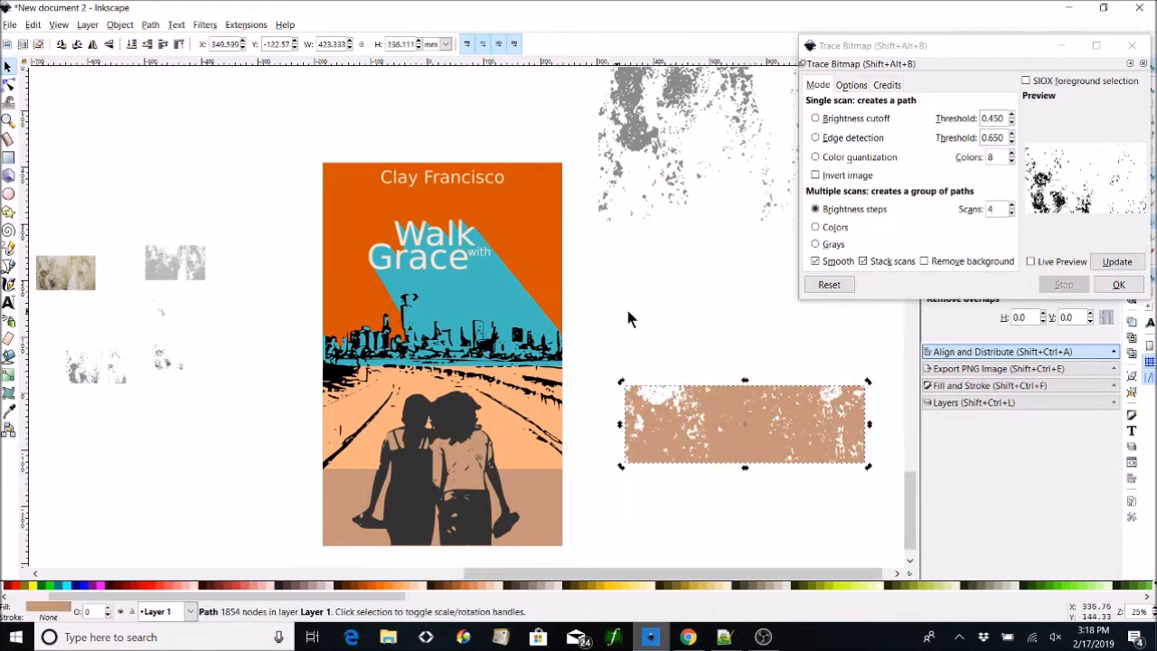
Paste two more mold textures over other parts of the tan band copy and subtract each one.
key("ctrl+v")
left_click_drag(789, 339, 790, 334)
left_click(754, 458, "shift")
key("ctrl+minus")
key("ctrl+v")
left_click_drag(862, 324, 861, 453)
left_click(855, 449, "shift")
key("ctrl+minus")
Move the speckled band onto the lower cover and shorten the plain tan band to about 112 mm high.
scroll(880, 373, "down", 4)
left_click_drag(793, 343, 494, 410)
left_click(652, 427)
left_click(535, 399)
left_click_drag(442, 368, 442, 383)
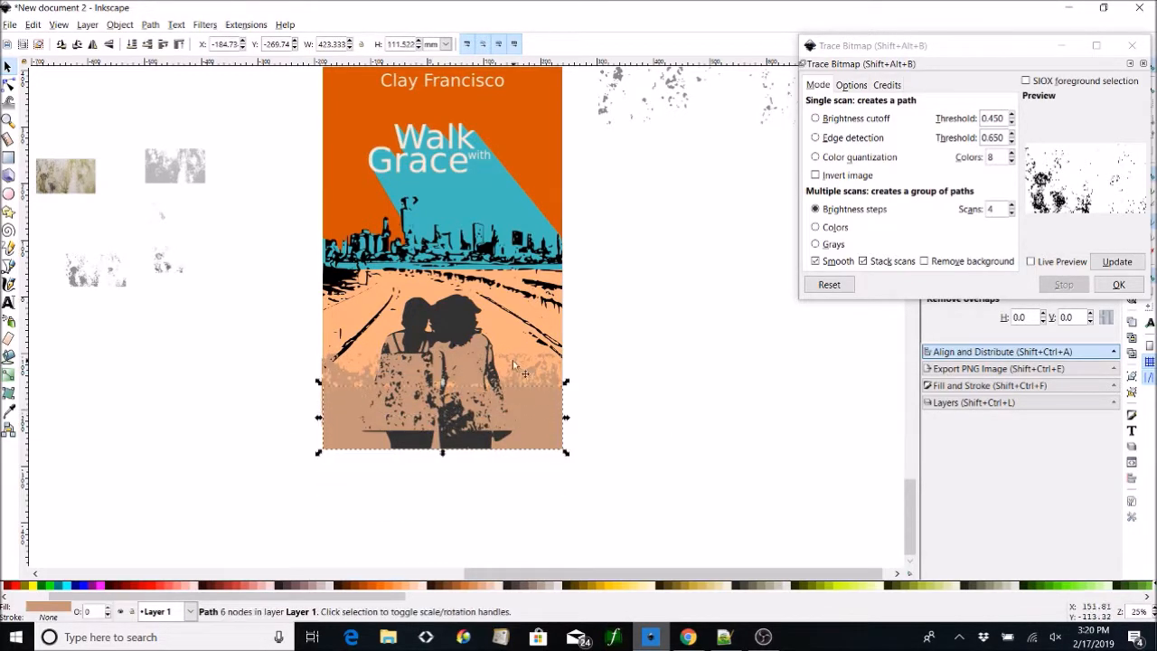
Try to move the speckled band and the couple silhouette out of the way.
left_click_drag(521, 362, 591, 460)
left_click(476, 349)
left_click_drag(477, 348, 680, 300)
key("ctrl+z")
left_click(616, 309)
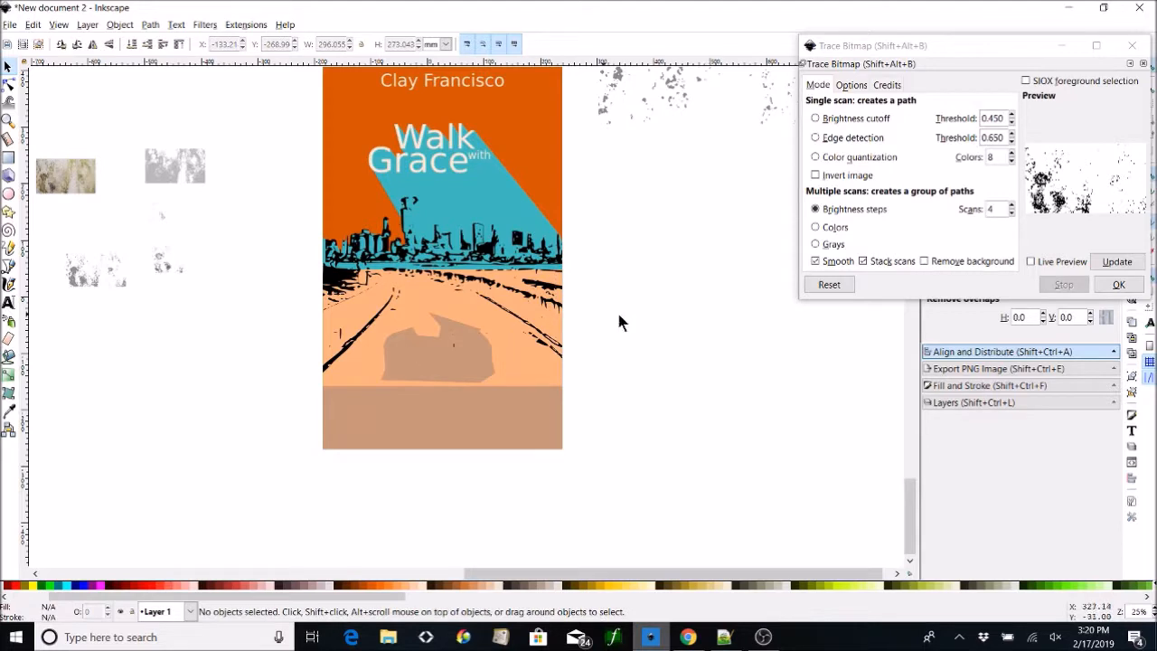
Delete the tan backing shape behind the couple and fit the speckled band above the plain band, behind the silhouettes.
scroll(616, 309, "down", 1)
left_click_drag(528, 366, 522, 395)
left_click(485, 322)
left_click_drag(485, 323, 729, 284)
left_click_drag(509, 372, 521, 331)
left_click_drag(327, 344, 321, 343)
left_click_drag(571, 344, 575, 345)
key("Page_Down")
left_click(596, 385)
left_click(684, 298)
key("Delete")
Draw a tall rectangle beside the speckled band and align it flush against the outside of the cover's right edge.
left_click(9, 157)
mouse_move(638, 473)
left_mouse_down()
mouse_move(609, 426)
mouse_move(569, 279)
left_mouse_up()
left_click(8, 67)
left_click(541, 154, "shift")
left_click(1134, 46)
left_click(1085, 134)
Subtract the tall rectangle from the speckled band to trim the part extending past the cover.
left_click(650, 304)
left_click(620, 302)
left_click(552, 344, "shift")
key("ctrl+minus")
left_click(635, 364)
Draw a small Bezier shape on the speckled band's straight upper edge beside the couple and subtract it from the band.
left_click(8, 193)
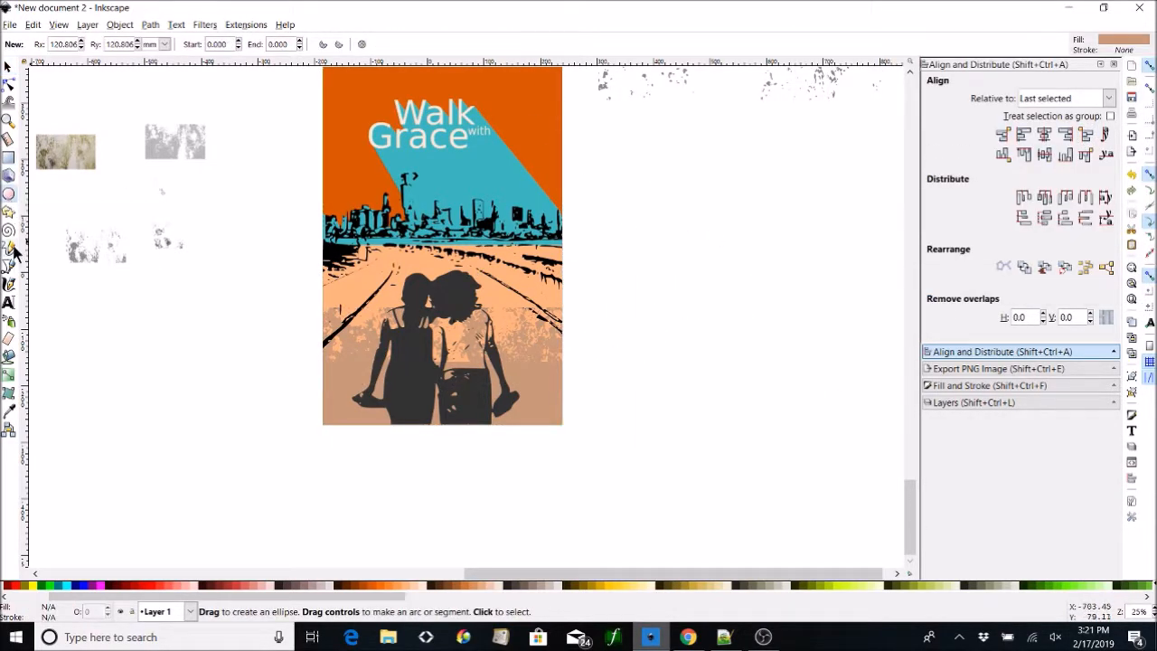
left_click(8, 266)
left_click(488, 311)
left_click(522, 297)
left_click(488, 312)
left_click(8, 67)
left_click(548, 346, "shift")
key("ctrl+minus")
left_click(772, 385)
Cut another Bezier shape out of the speckled band's hard upper edge near the taller-haired woman's shoulder.
key("b")
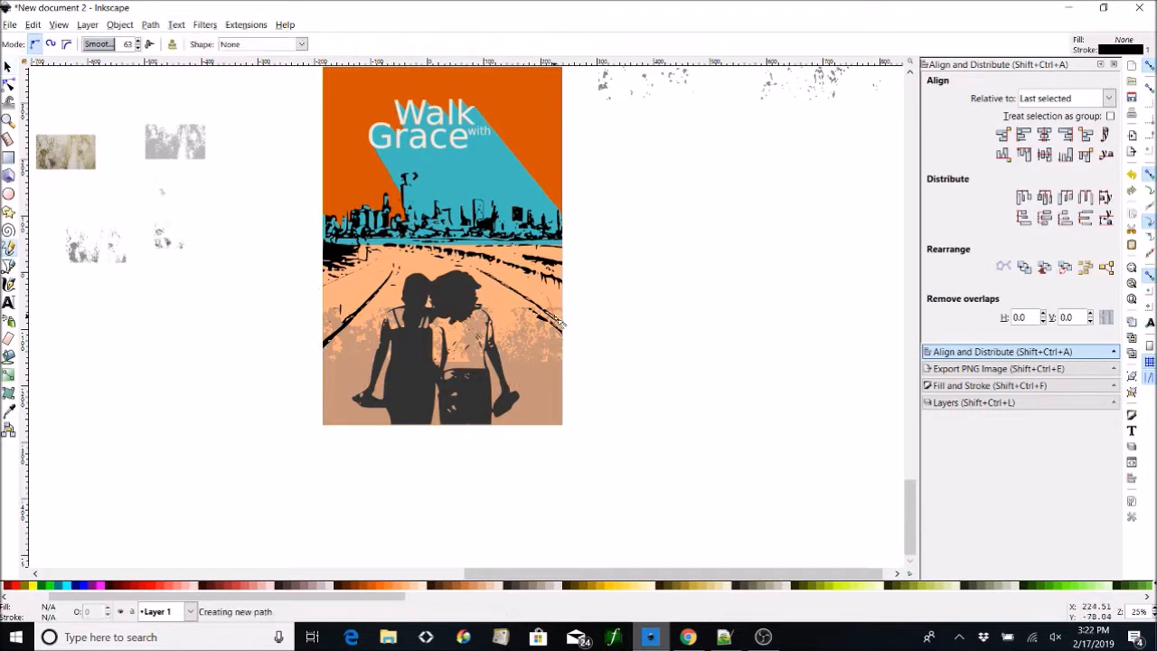
key("s")
key("plus")
key("plus")
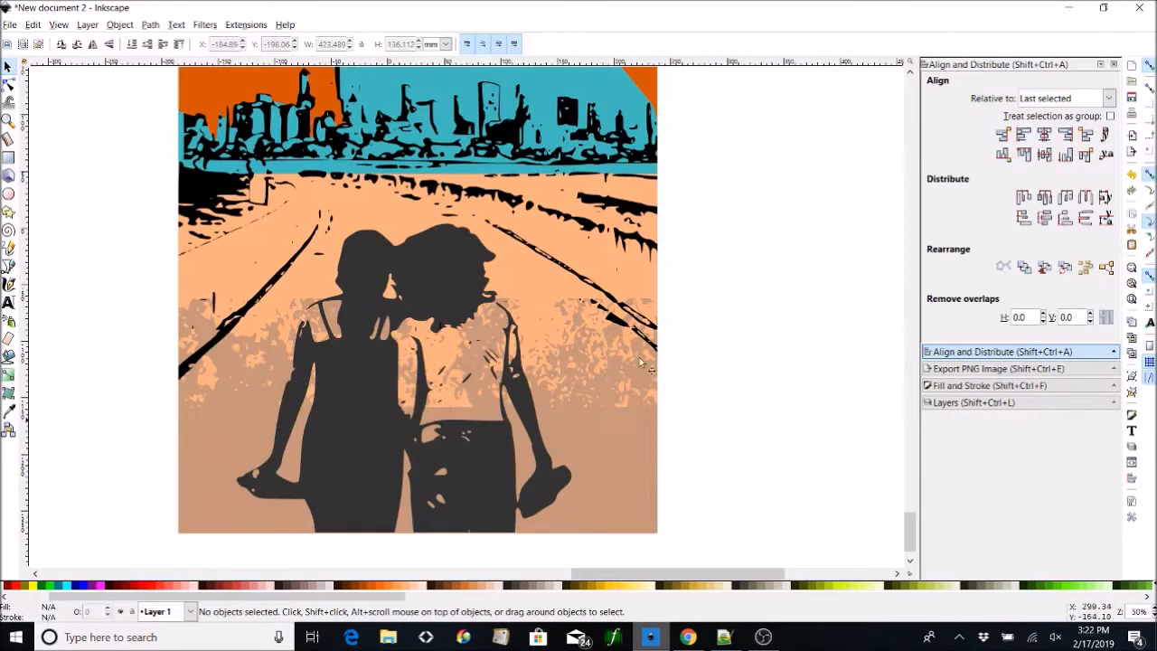
left_click(8, 267)
left_click(497, 298)
left_click(512, 322)
left_click(497, 299)
left_click(8, 67)
left_click(637, 450, "shift")
key("ctrl+minus")
Draw two freehand pencil shapes over the band's hard upper edge near the cover's right side and subtract each one.
left_click(8, 248)
left_click(8, 67)
mouse_move(590, 306)
left_mouse_down()
mouse_move(609, 280)
mouse_move(638, 310)
left_mouse_up()
left_click(609, 445, "shift")
key("ctrl+minus")
key("Escape")
left_click(8, 248)
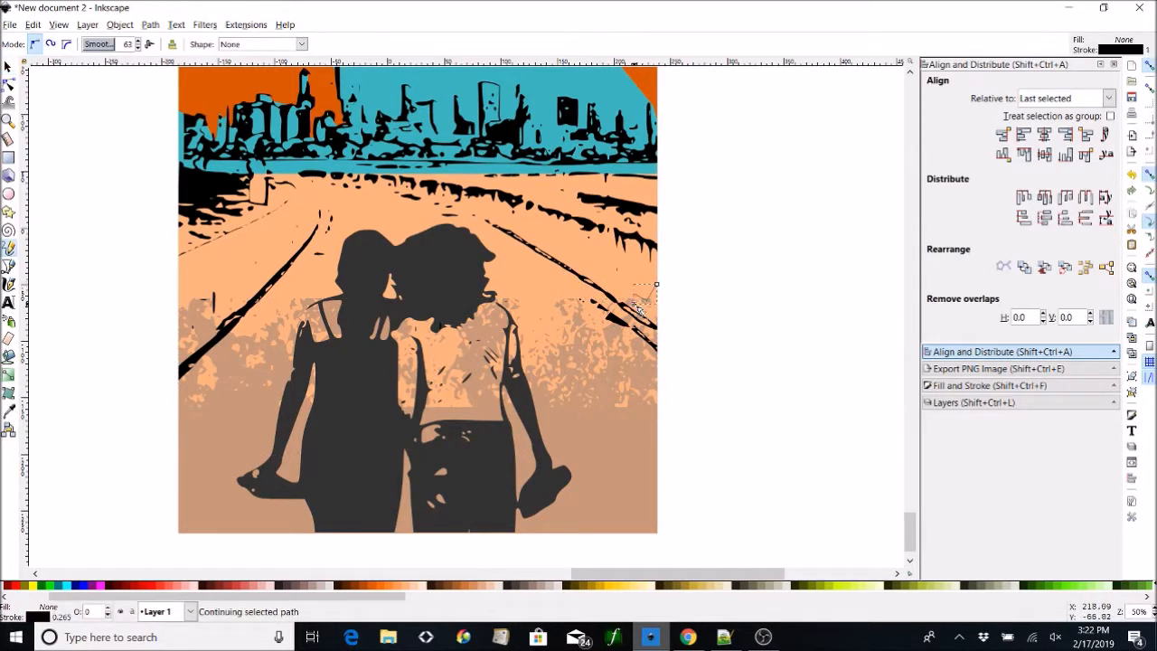
left_click(8, 67)
left_click(637, 447, "shift")
key("ctrl+minus")
key("Escape")
Lower the upper edge of the plain tan band slightly beneath the speckled band.
left_click(634, 478)
mouse_move(417, 403)
left_mouse_down()
mouse_move(418, 440)
mouse_move(417, 418)
left_mouse_up()
key("Escape")
Duplicate the speckled band and shift the copy right so only its left end overlaps the cover.
left_click(506, 344)
key("ctrl+d")
left_click_drag(475, 359, 867, 381)
Draw a rectangle about 575 by 562 mm, align it outside the cover's right edge and subtract it from the shifted band copy.
left_click(8, 159)
key("minus")
key("minus")
key("minus")
left_click_drag(780, 475, 550, 250)
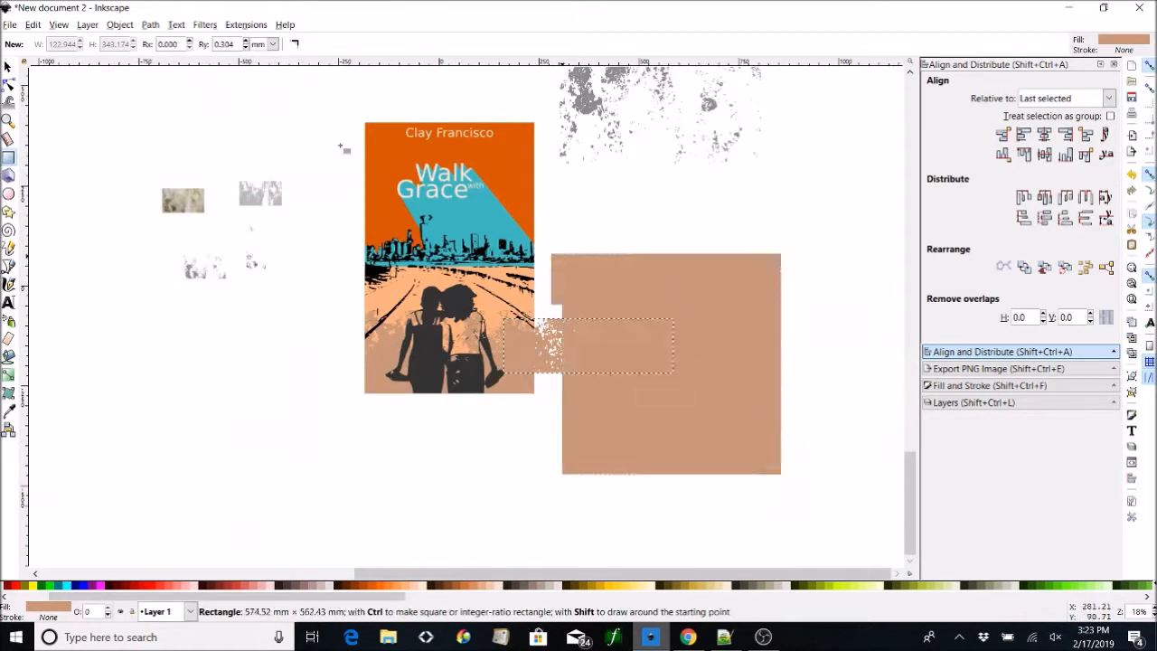
left_click(9, 67)
left_click(506, 149, "shift")
left_click(1084, 133)
left_click(745, 338, "shift")
key("ctrl+minus")
Unite the remaining piece of the band copy with the original speckled band.
left_click(379, 332, "shift")
key("ctrl+plus")
key("ctrl+z")
left_click(518, 347)
left_click(386, 335, "shift")
key("ctrl+plus")
left_click(644, 418)
Duplicate the speckled band, move the copy up beside the cover and recolour it with the road's sampled peach.
key("plus")
key("plus")
left_click(542, 384)
key("ctrl+d")
left_click_drag(542, 384, 802, 207)
left_click(8, 411)
left_click(316, 270)
Center the peach speckled band horizontally on the cover and reduce its height to about 74 mm at the city's base.
left_click(8, 67)
left_click(560, 393, "shift")
left_click(1043, 133)
left_click(692, 226)
left_click(397, 167)
left_click_drag(433, 125, 435, 185)
left_click(686, 217)
left_click(384, 194)
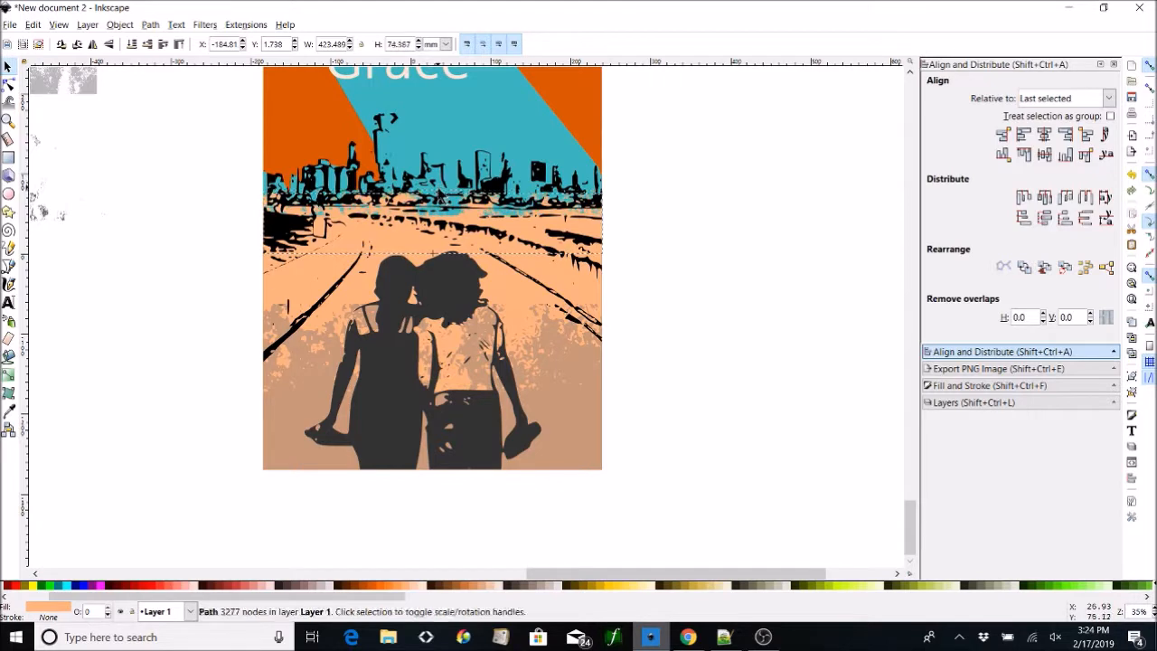
Lower the top edge of the plain peach road shape to just above the couple's heads, exposing the teal behind the speckled band.
left_click(841, 168)
key("minus")
key("minus")
left_click(469, 259)
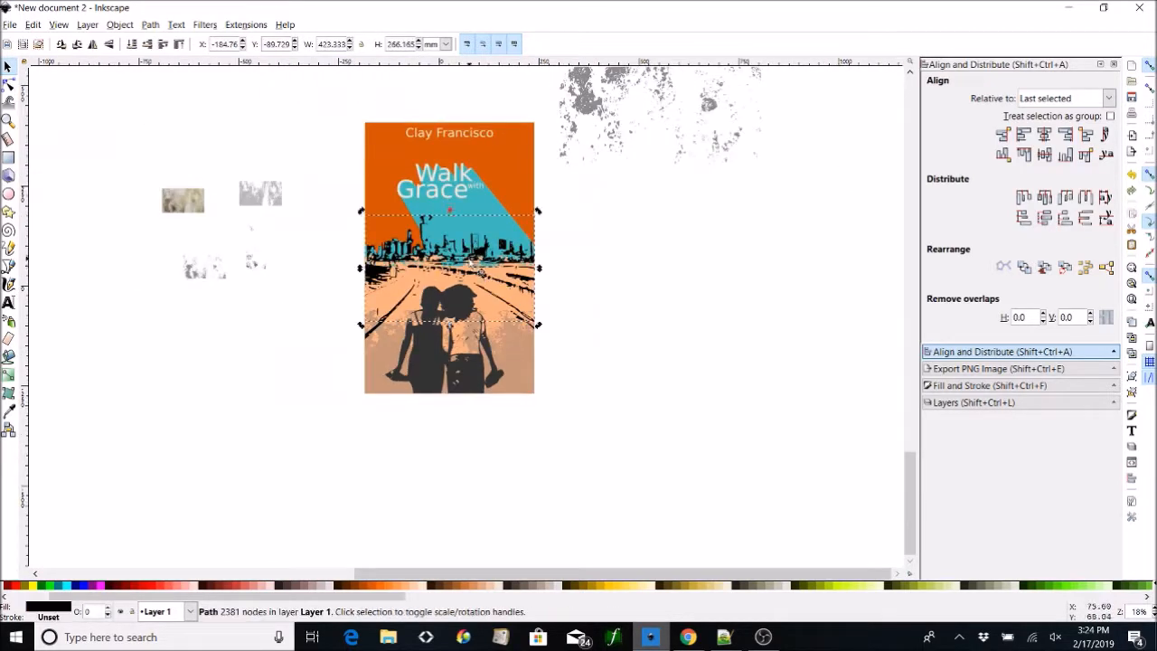
key("plus")
key("plus")
key("plus")
scroll(411, 271, "up", 3)
left_click(420, 282)
left_click_drag(418, 235, 443, 317)
key("minus")
left_click(851, 285)
left_click(391, 325)
left_click(414, 314)
left_click_drag(466, 295, 461, 284)
key("plus")
key("plus")
key("plus")
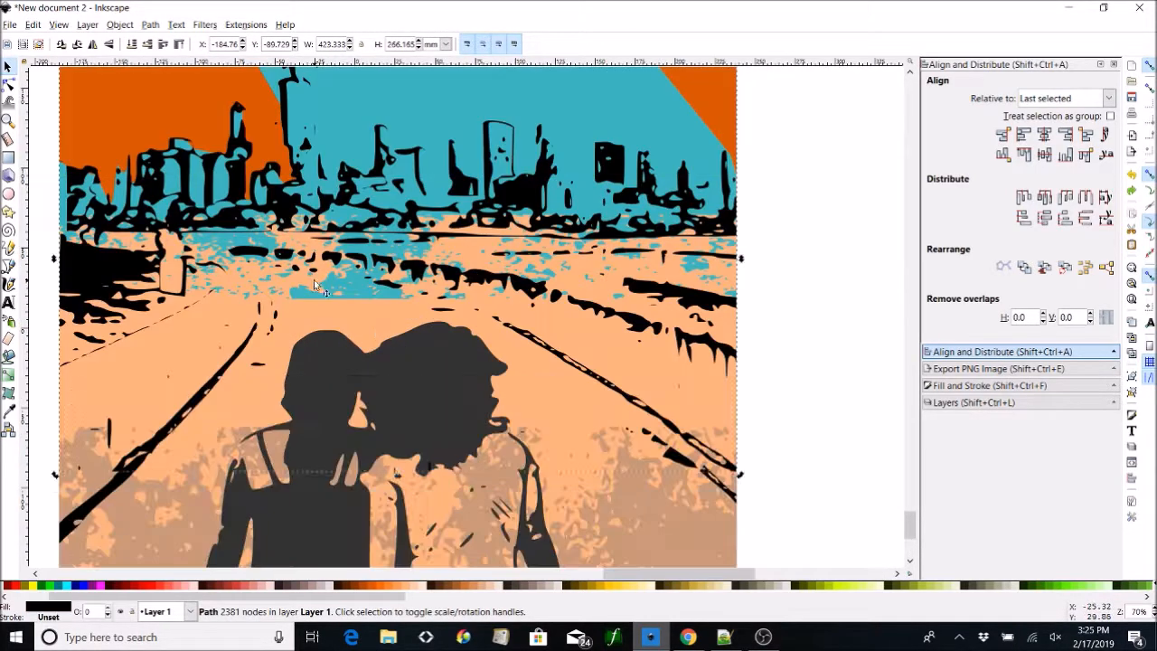
Raise the road's top edge toward the city and reduce the peach speckled band's height to about 28 mm at the city's base.
left_click(314, 305)
left_click_drag(398, 349, 398, 313)
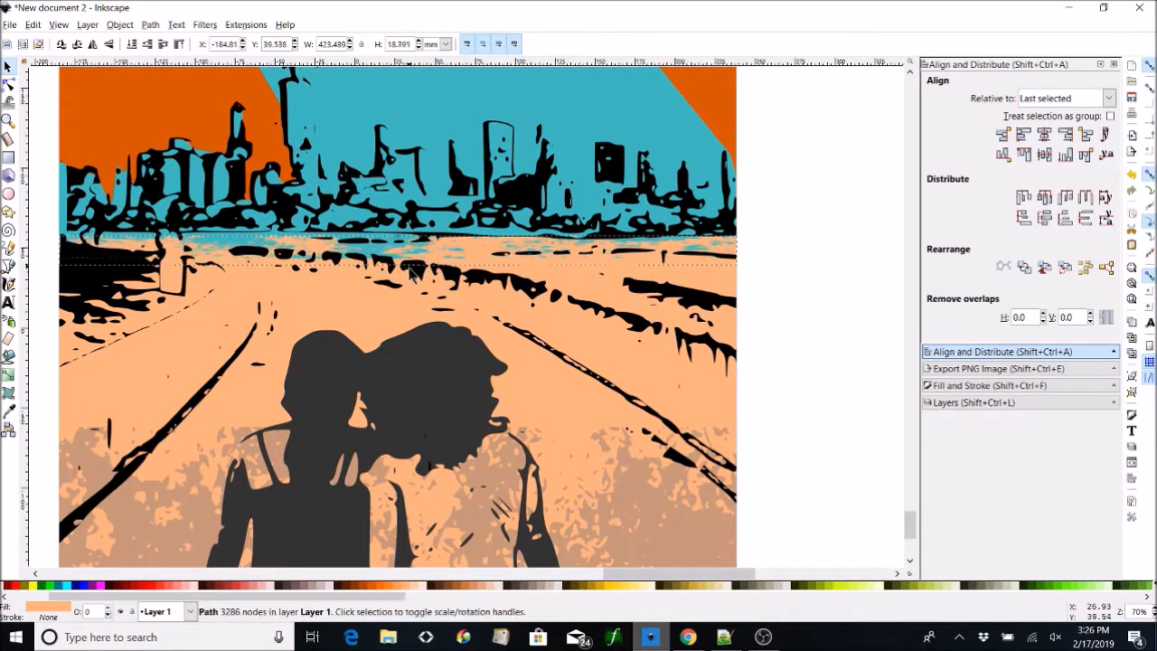
left_click(841, 264)
key("minus")
key("minus")
left_click(481, 284)
left_click(480, 286)
left_click_drag(433, 268, 433, 272)
left_click(762, 284)
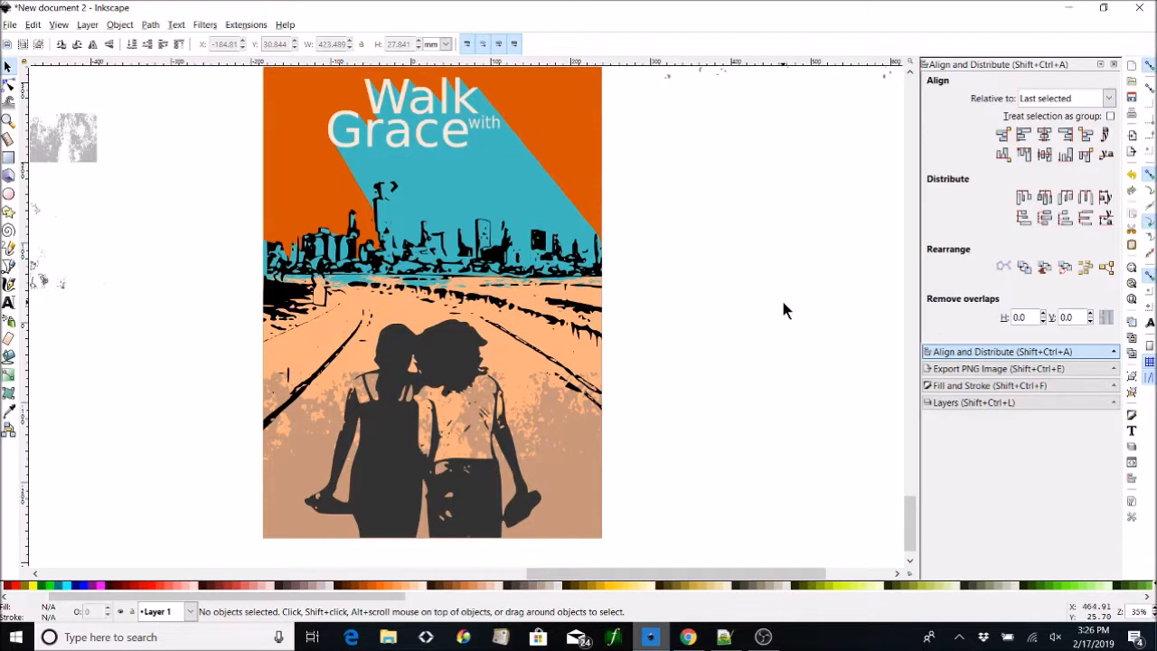
Examine the speckled transitions below the city and around the couple, both up close and across the whole cover.
key("minus")
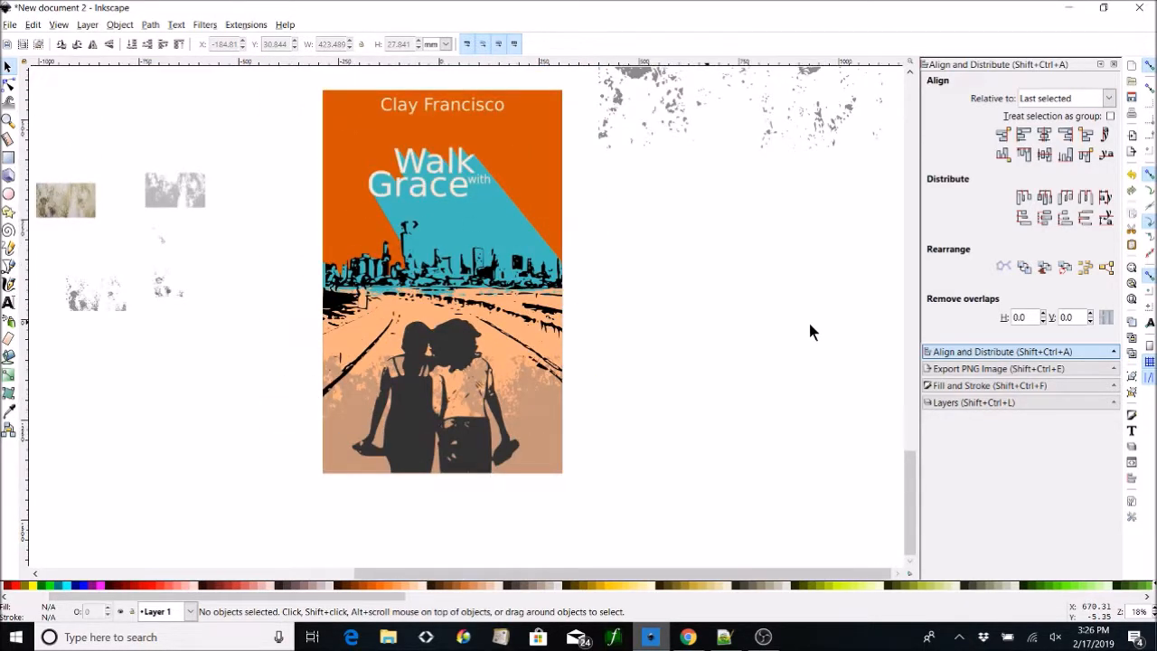
key("minus")
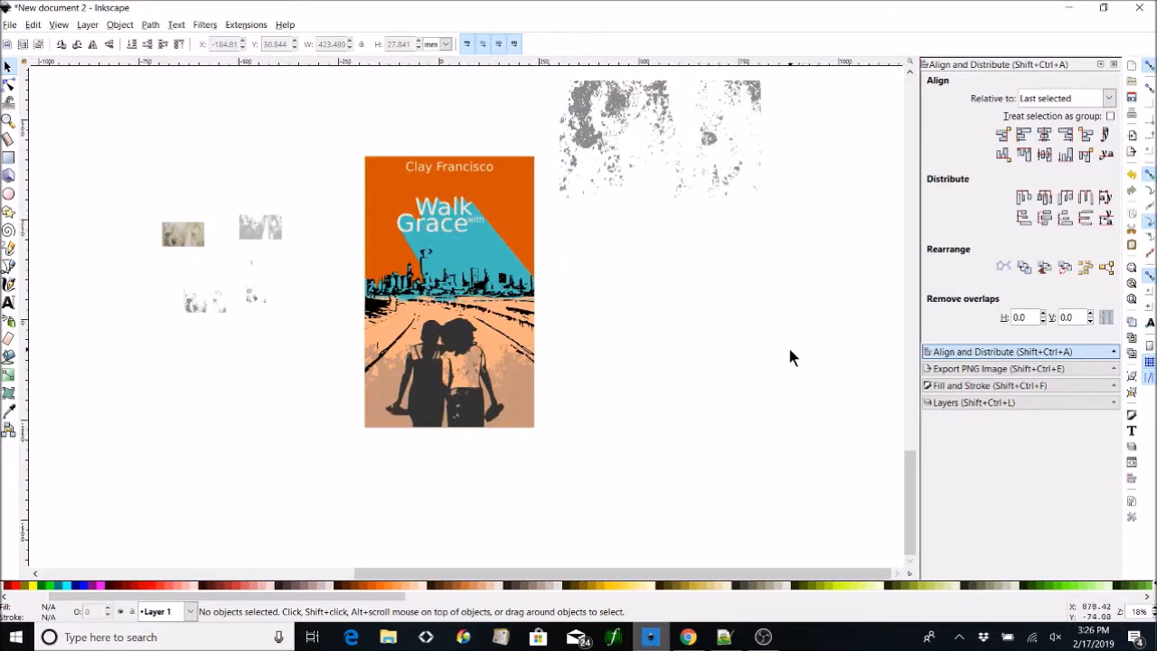
key("plus")
key("plus")
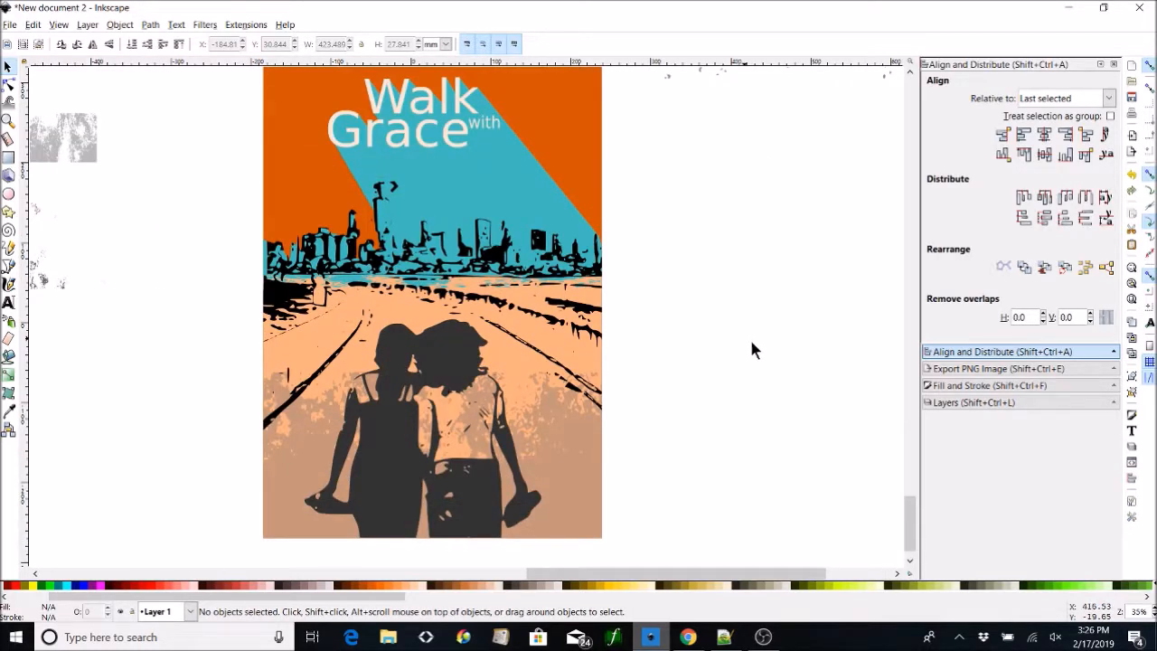
key("plus")
key("plus")
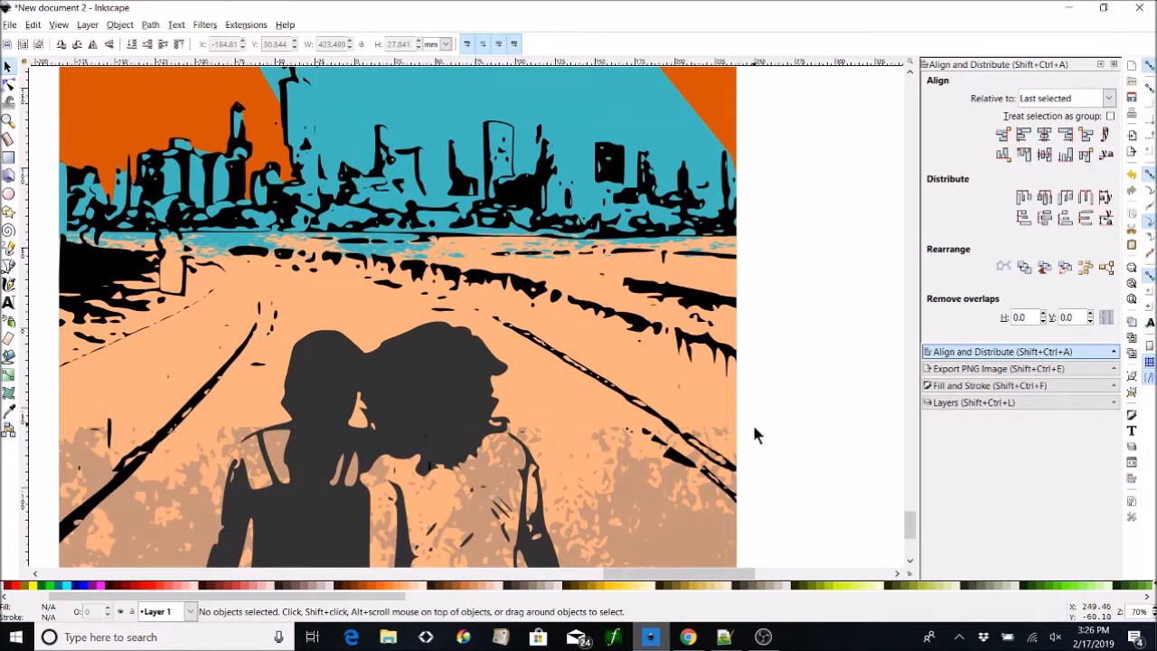
left_click(638, 465)
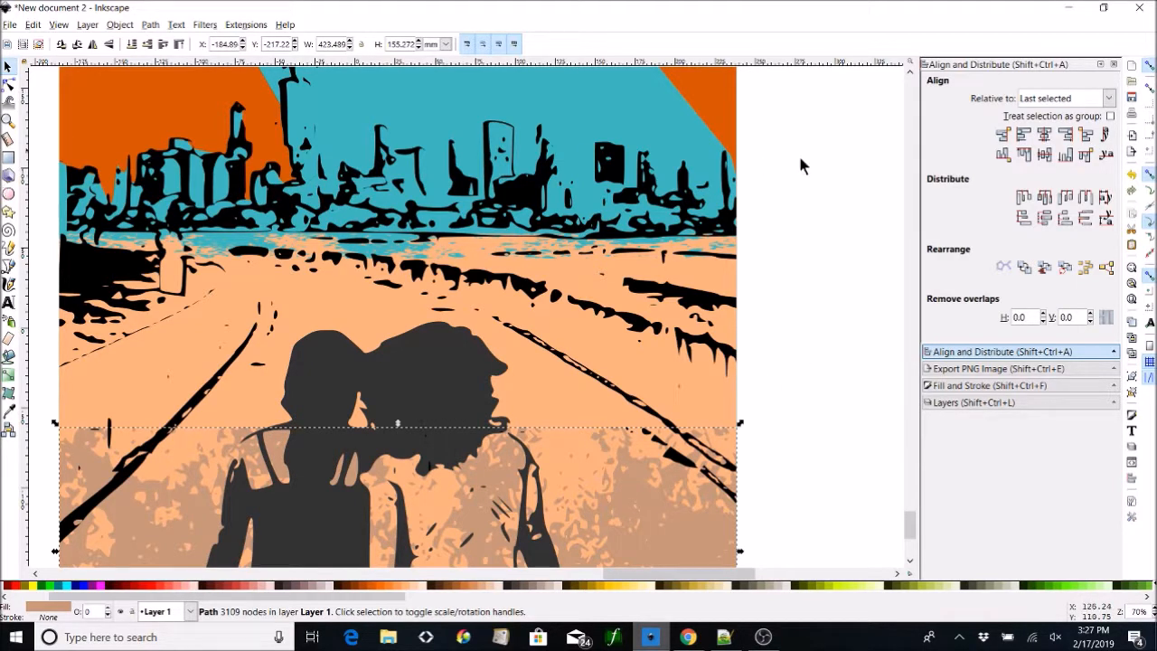
left_click(782, 192)
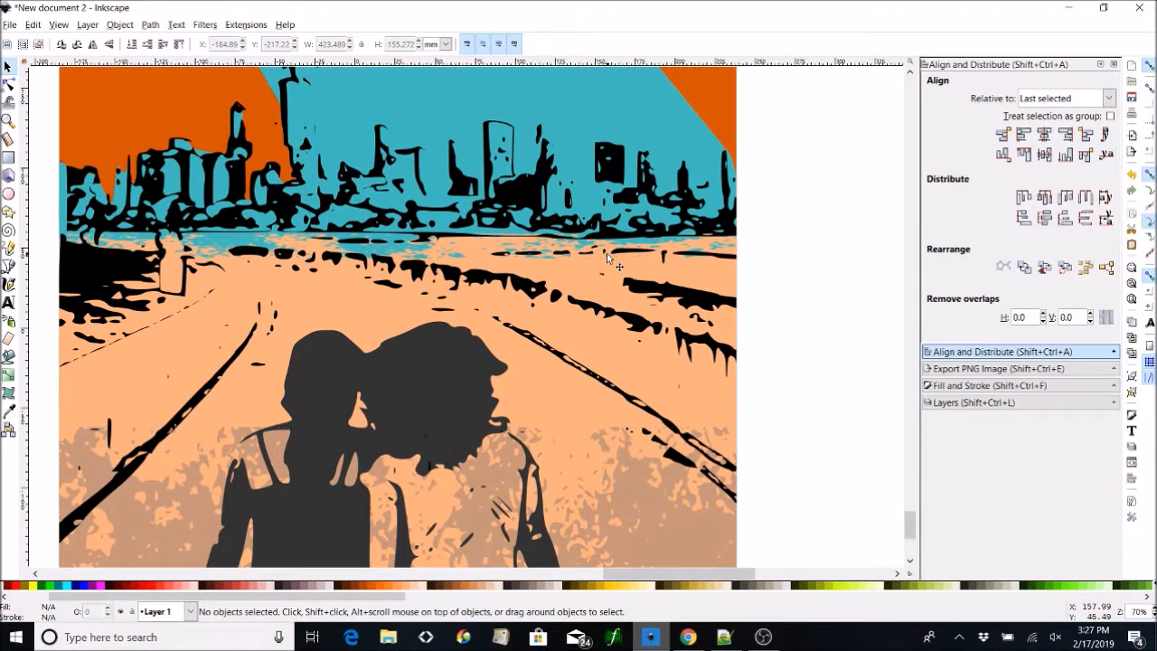
Delete the leftover mold photo and all traced texture pieces lying around the cover.
key("minus")
key("minus")
key("minus")
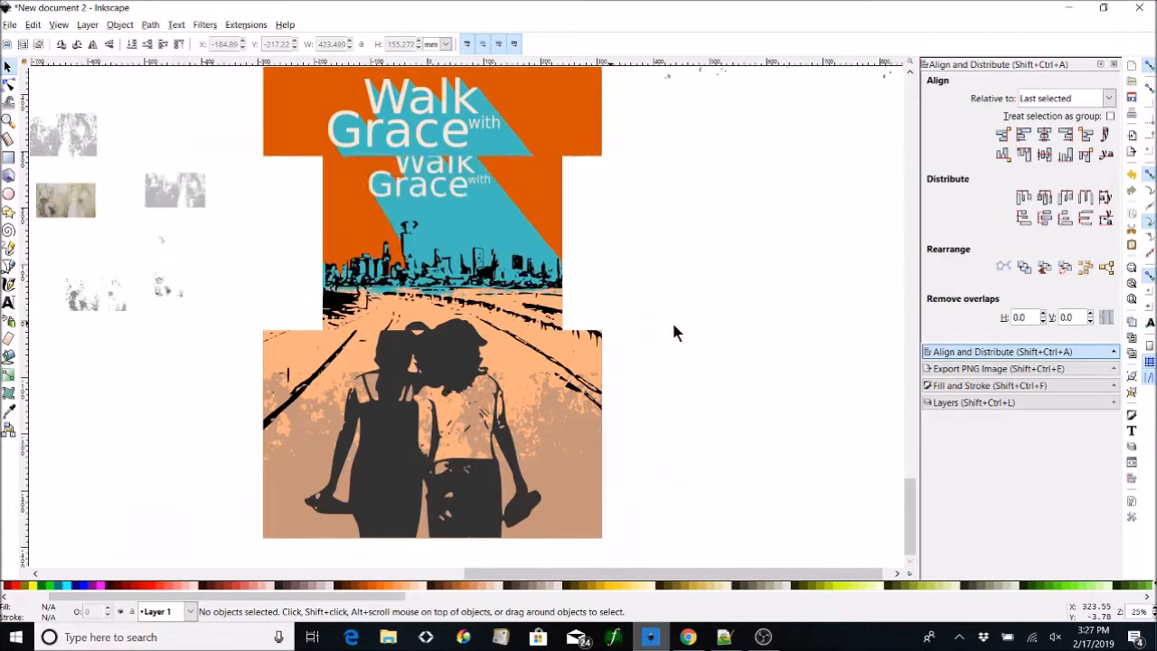
scroll(694, 312, "up", 1)
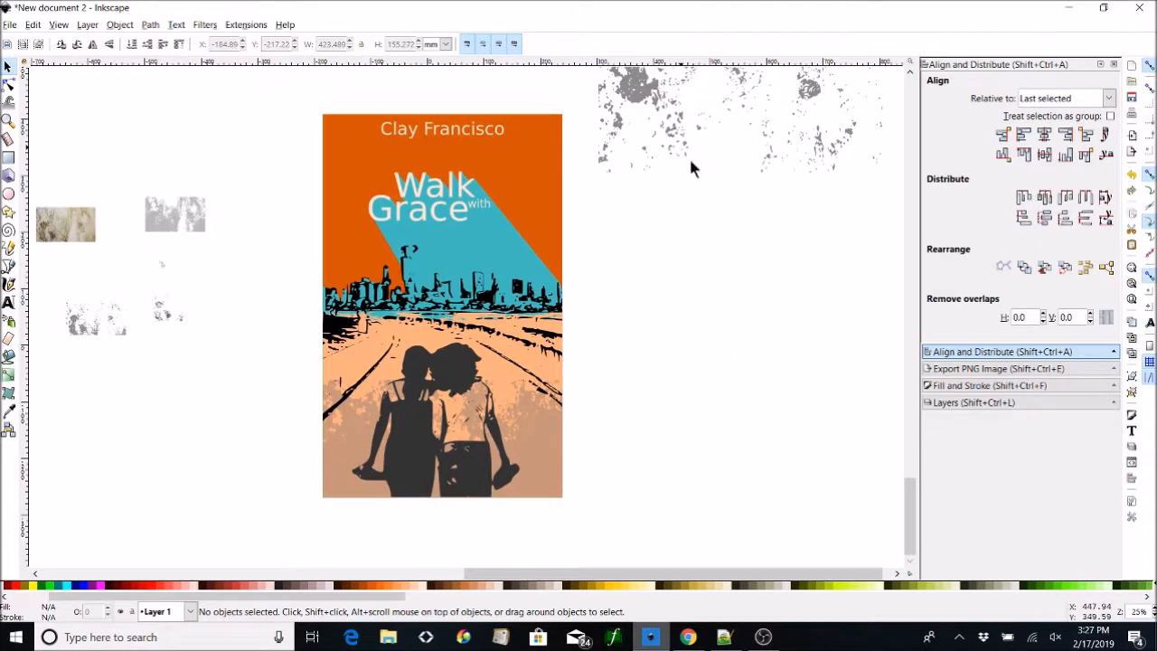
left_click(645, 102)
key("Delete")
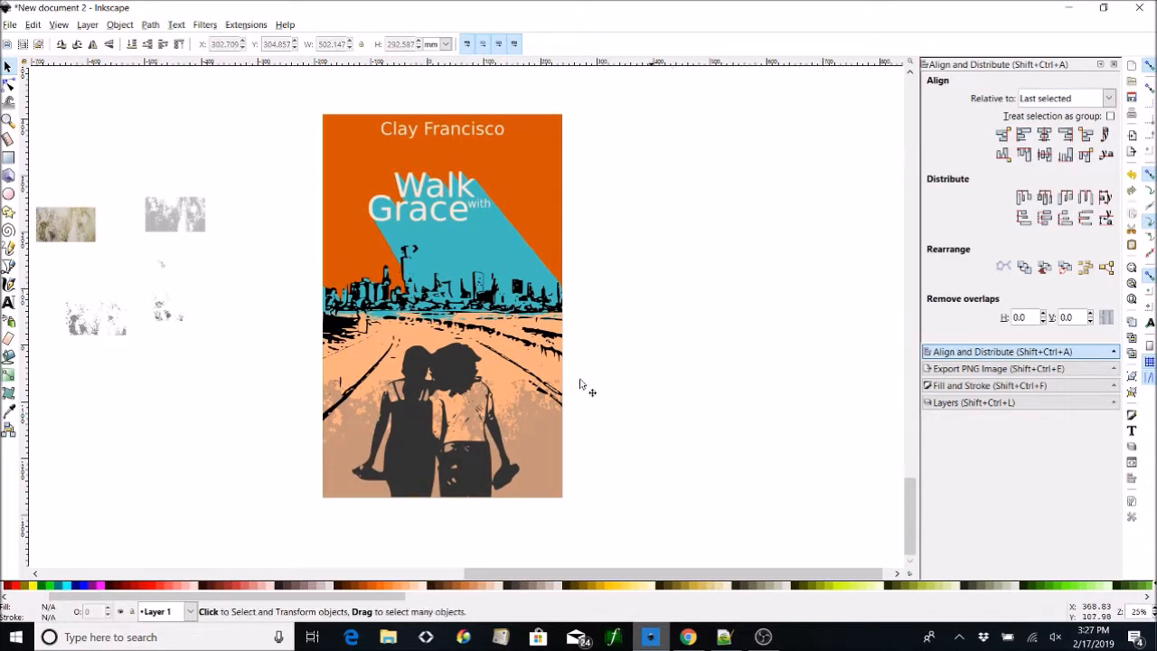
left_click(161, 226)
key("Delete")
left_click(167, 307)
key("Delete")
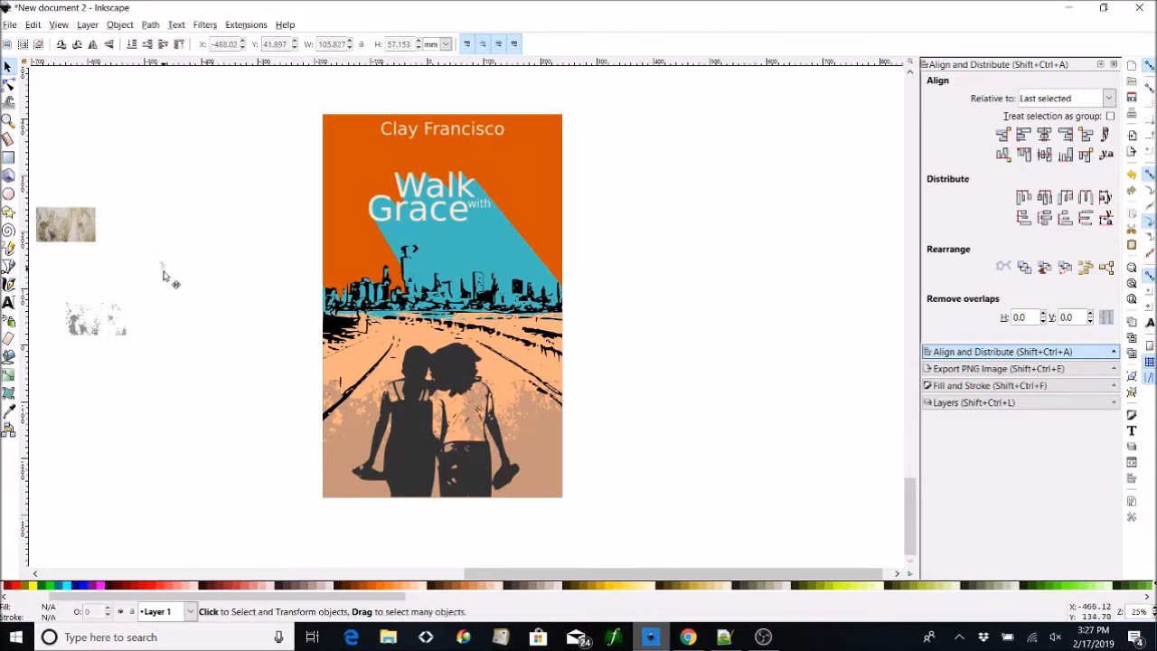
key("Delete")
left_click(82, 226)
key("Delete")
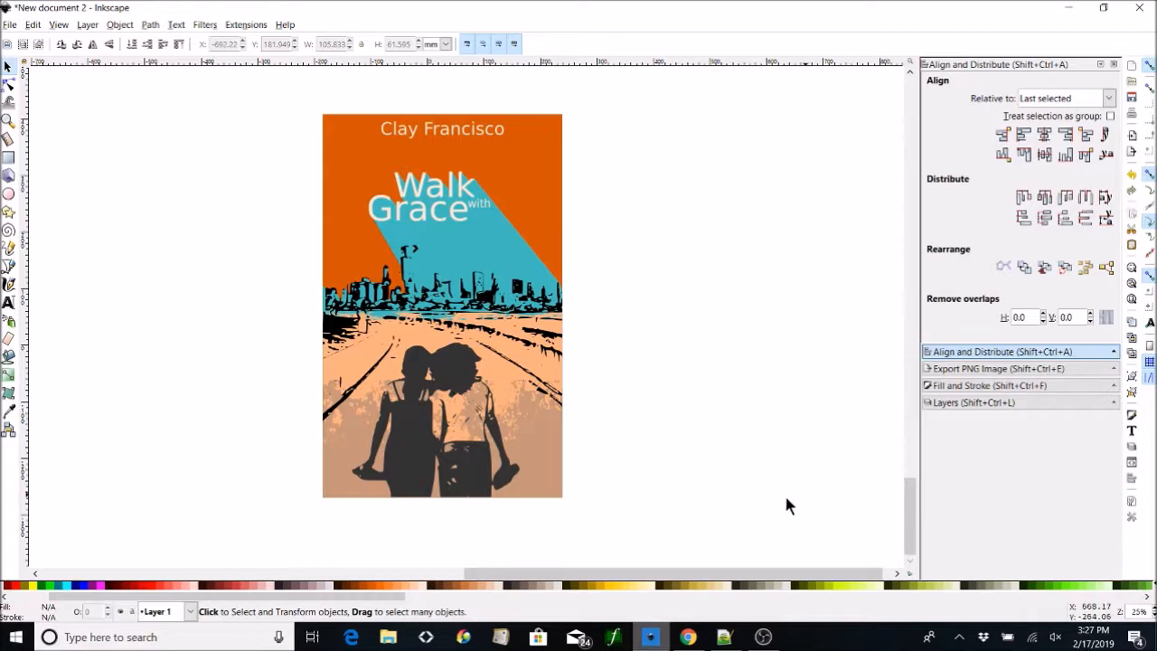
Switch to Chrome, search Google Images for "great book covers" and open the "Darius the Great Is Not Okay" cover preview.
left_click(688, 636)
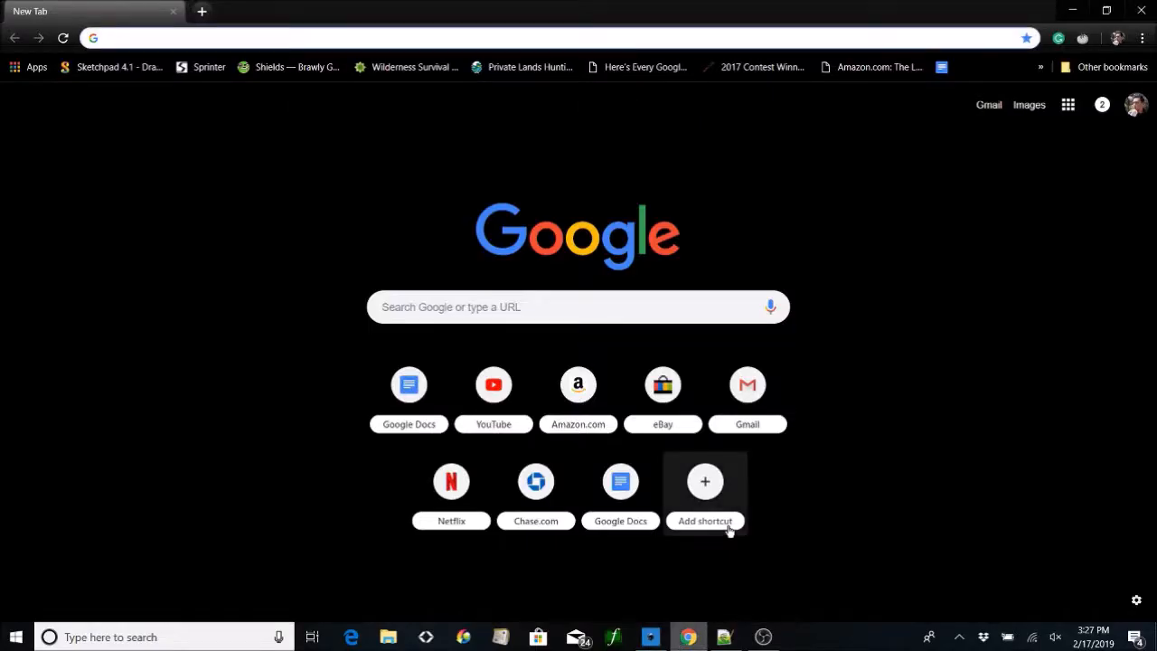
type("great bok covers")
key("Return")
left_click(195, 573)
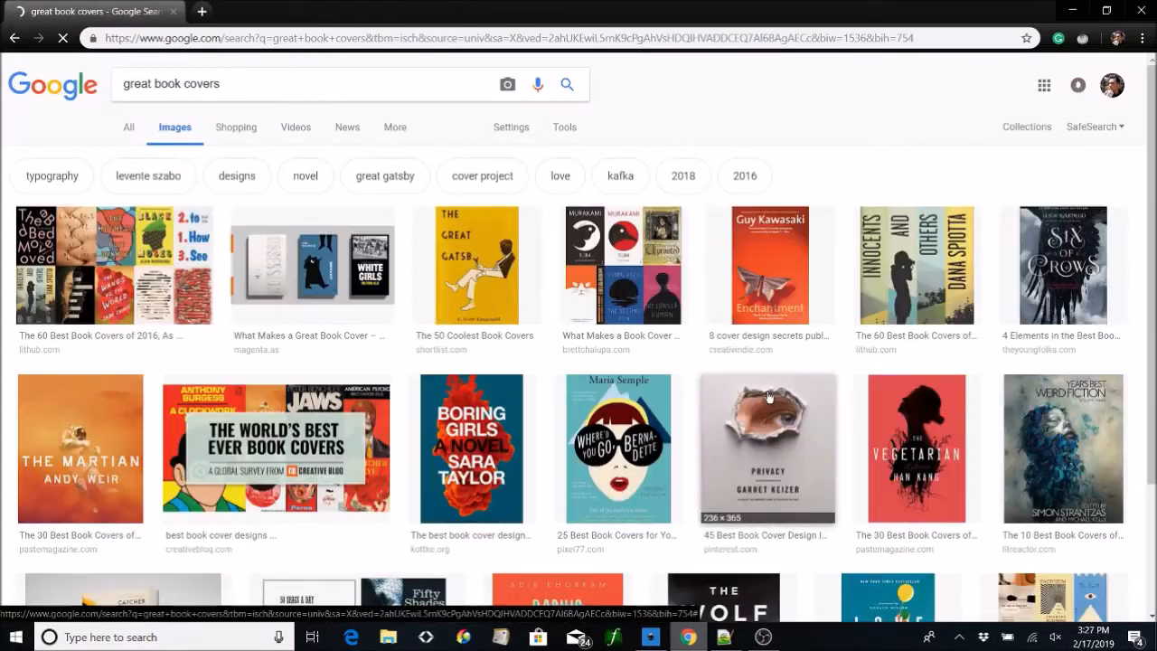
scroll(769, 395, "down", 3)
left_click(557, 411)
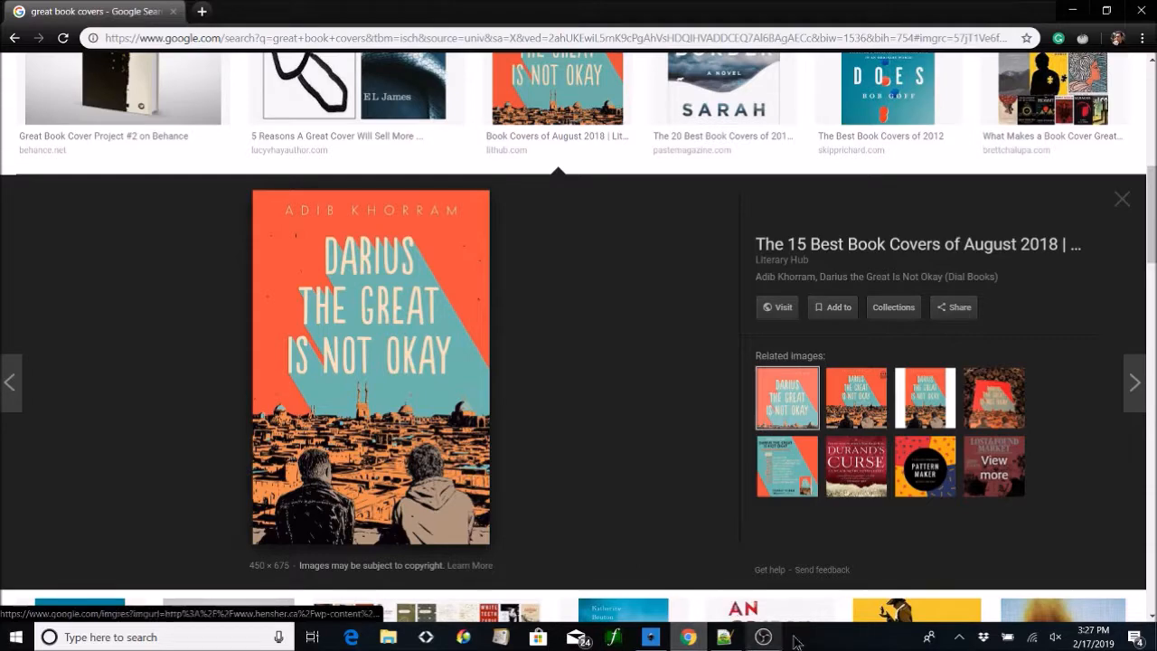
Arrange the browser and Inkscape windows side by side, narrowing the browser to the reference cover, to compare both designs.
mouse_move(679, 645)
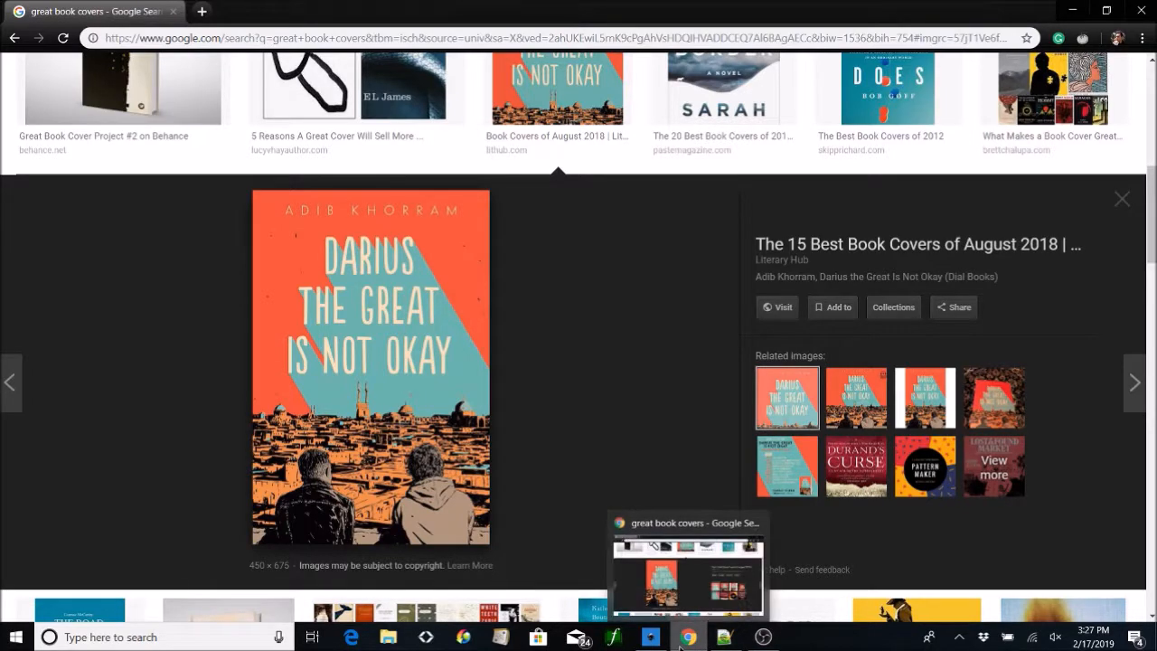
left_click_drag(826, 13, 15, 246)
left_click(966, 177)
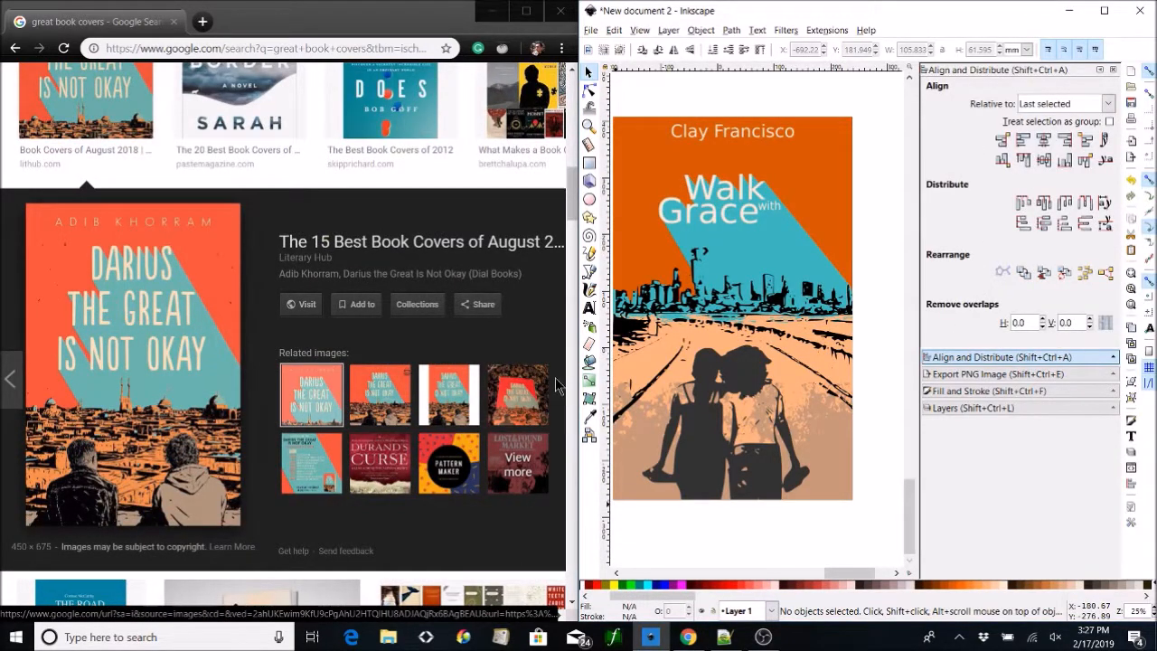
left_click_drag(574, 361, 283, 366)
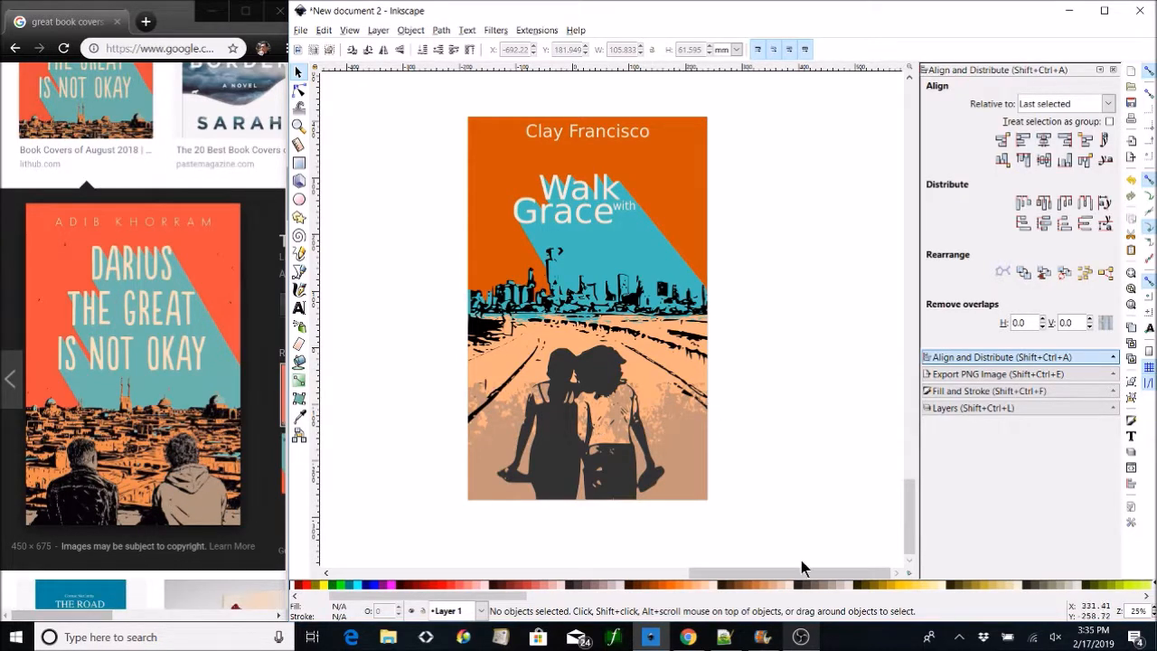
left_click(689, 637)
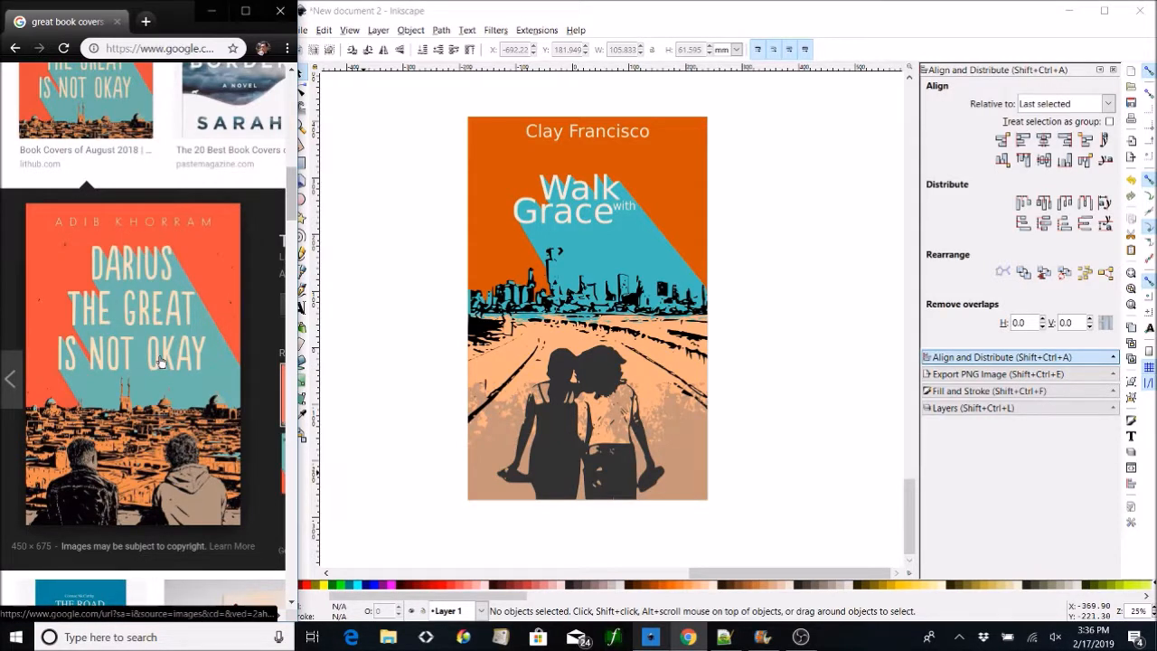
left_click(545, 20)
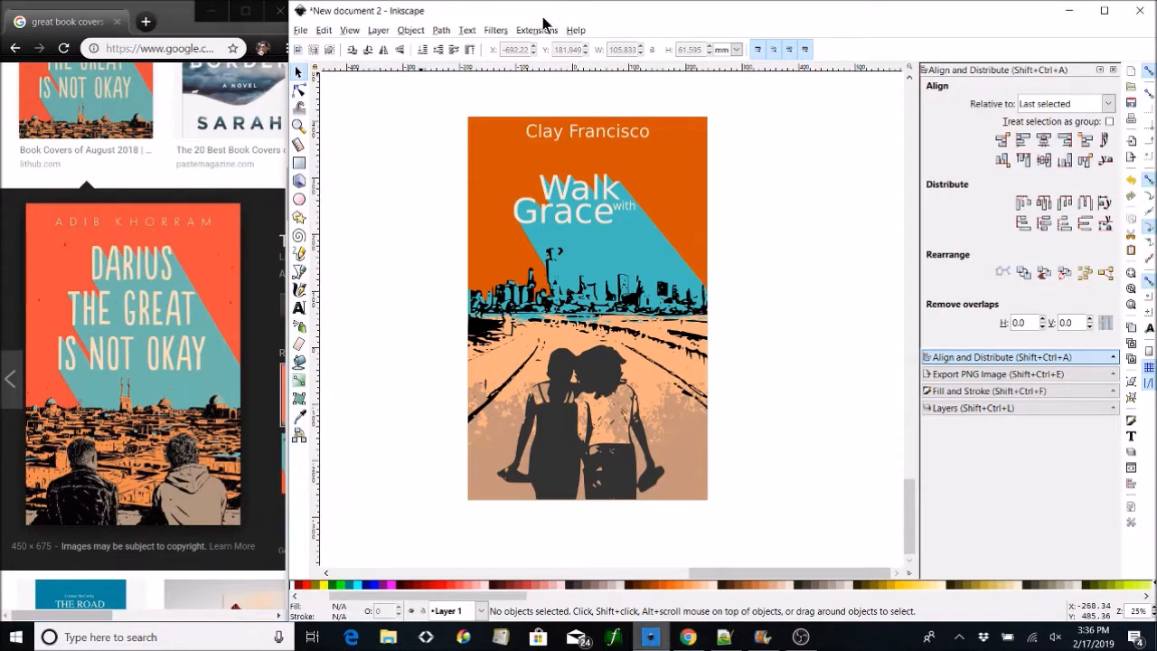
Open the recent file Salvage-Cover-Design1.png from File Explorer in Photos and place it beside the browser's reference cover.
left_click(388, 637)
double_click(383, 389)
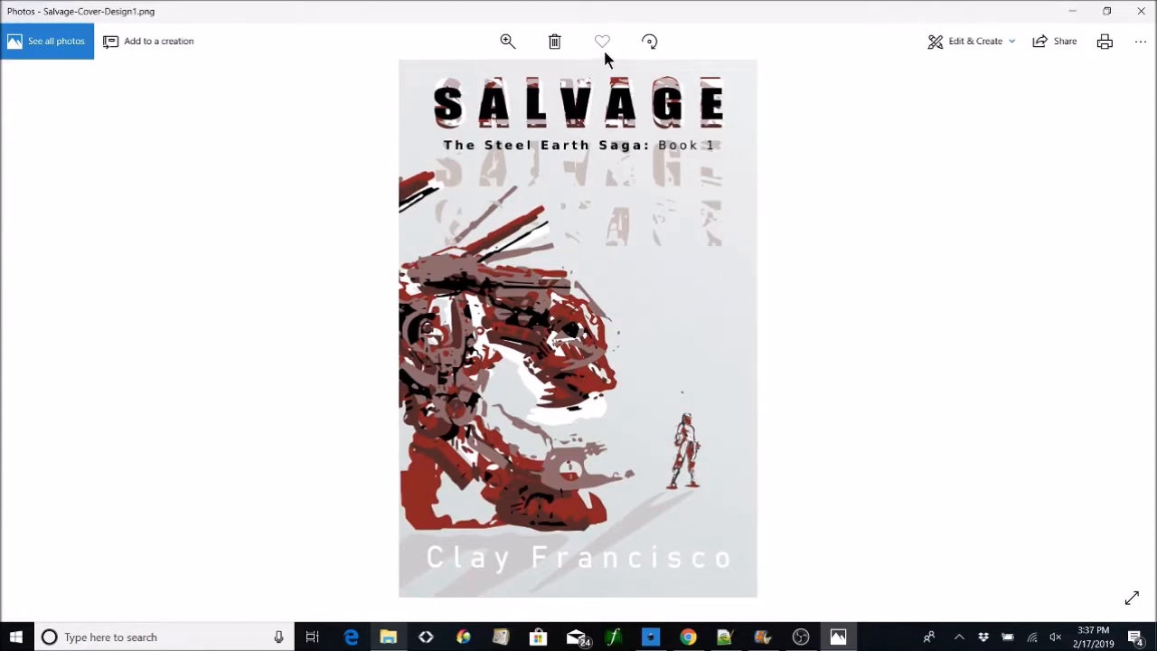
left_click_drag(576, 7, 1154, 20)
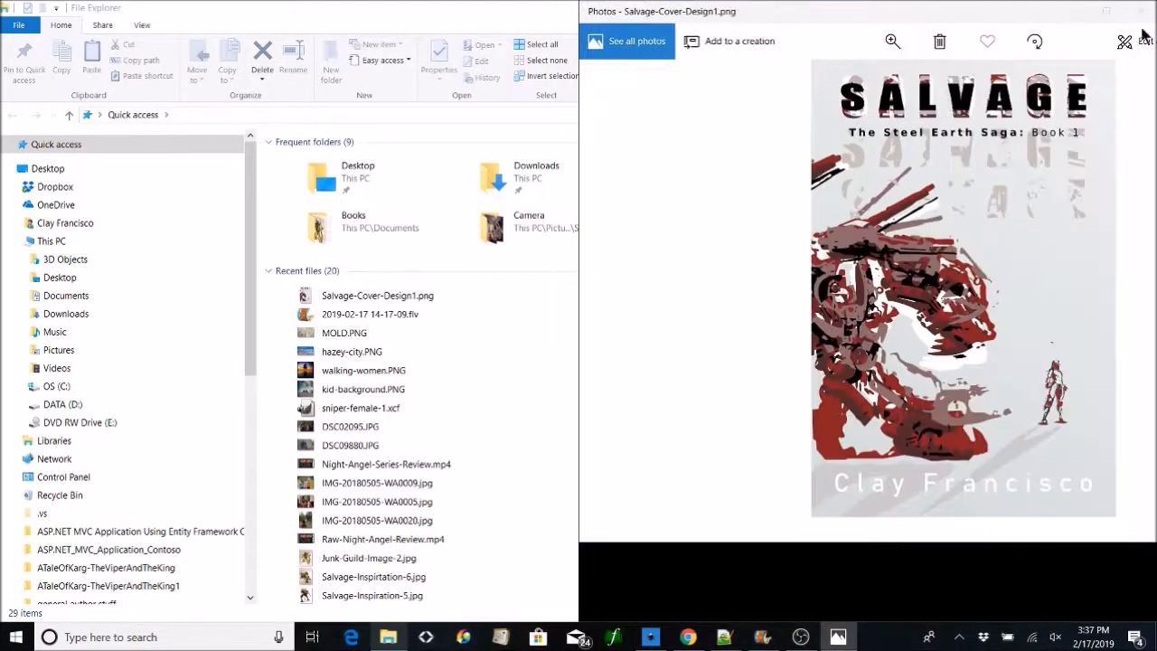
left_click(160, 305)
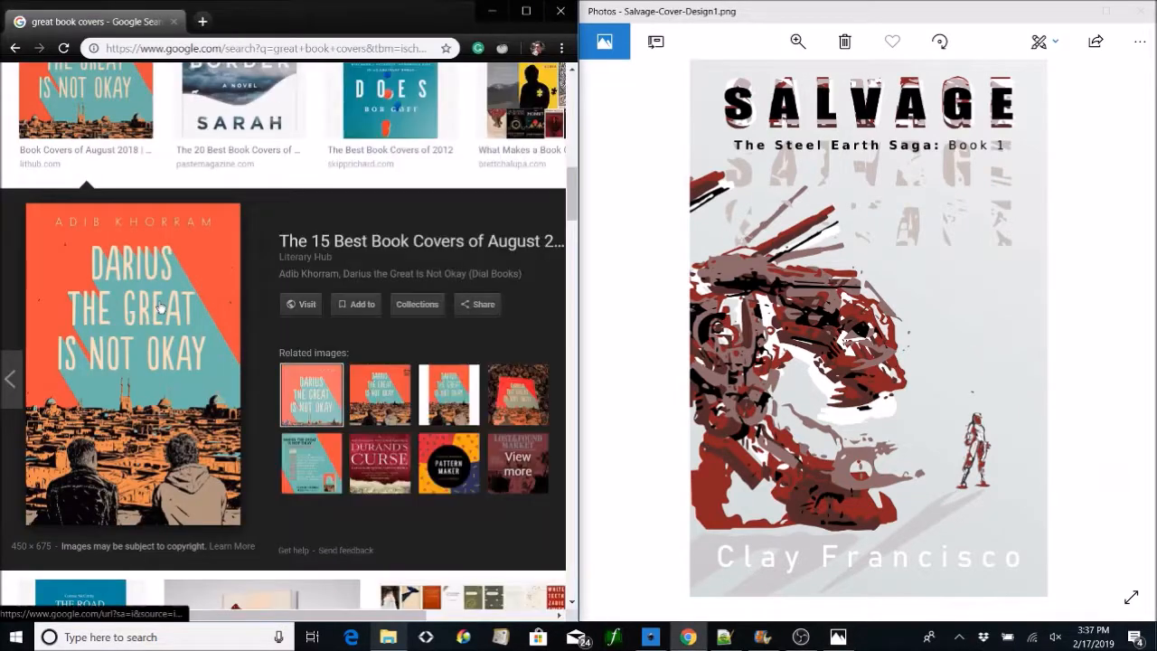